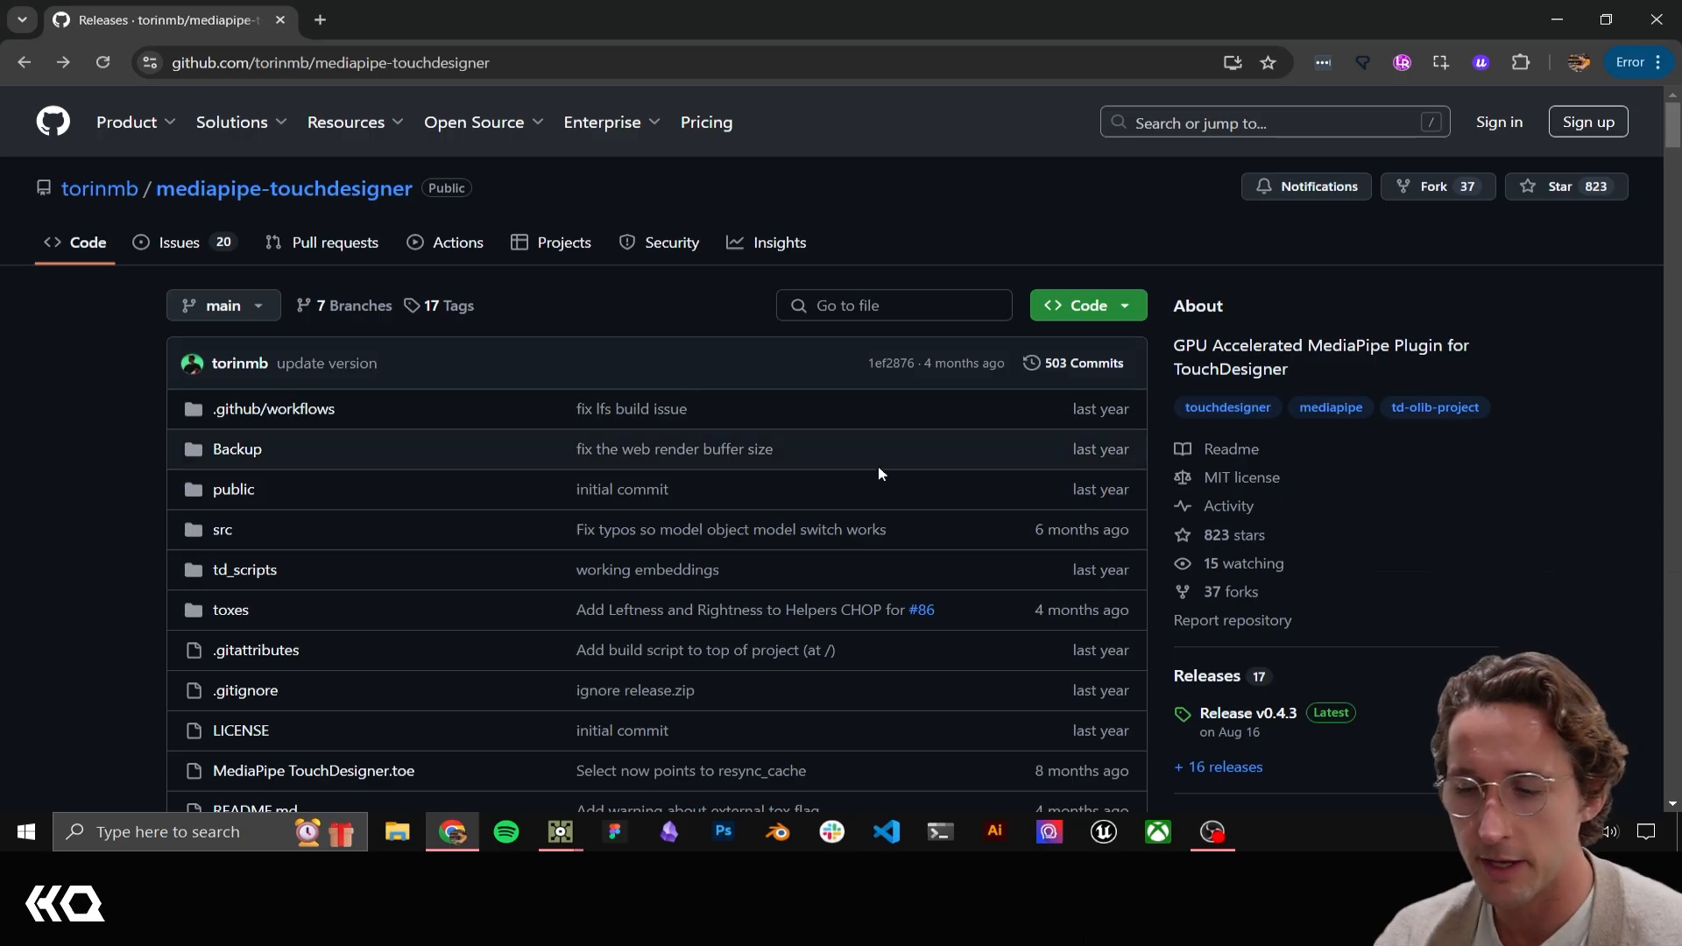
Review the mediapipe-touchdesigner repository's README, including the Overview and Setup sections
scroll(1314, 604, down, 1)
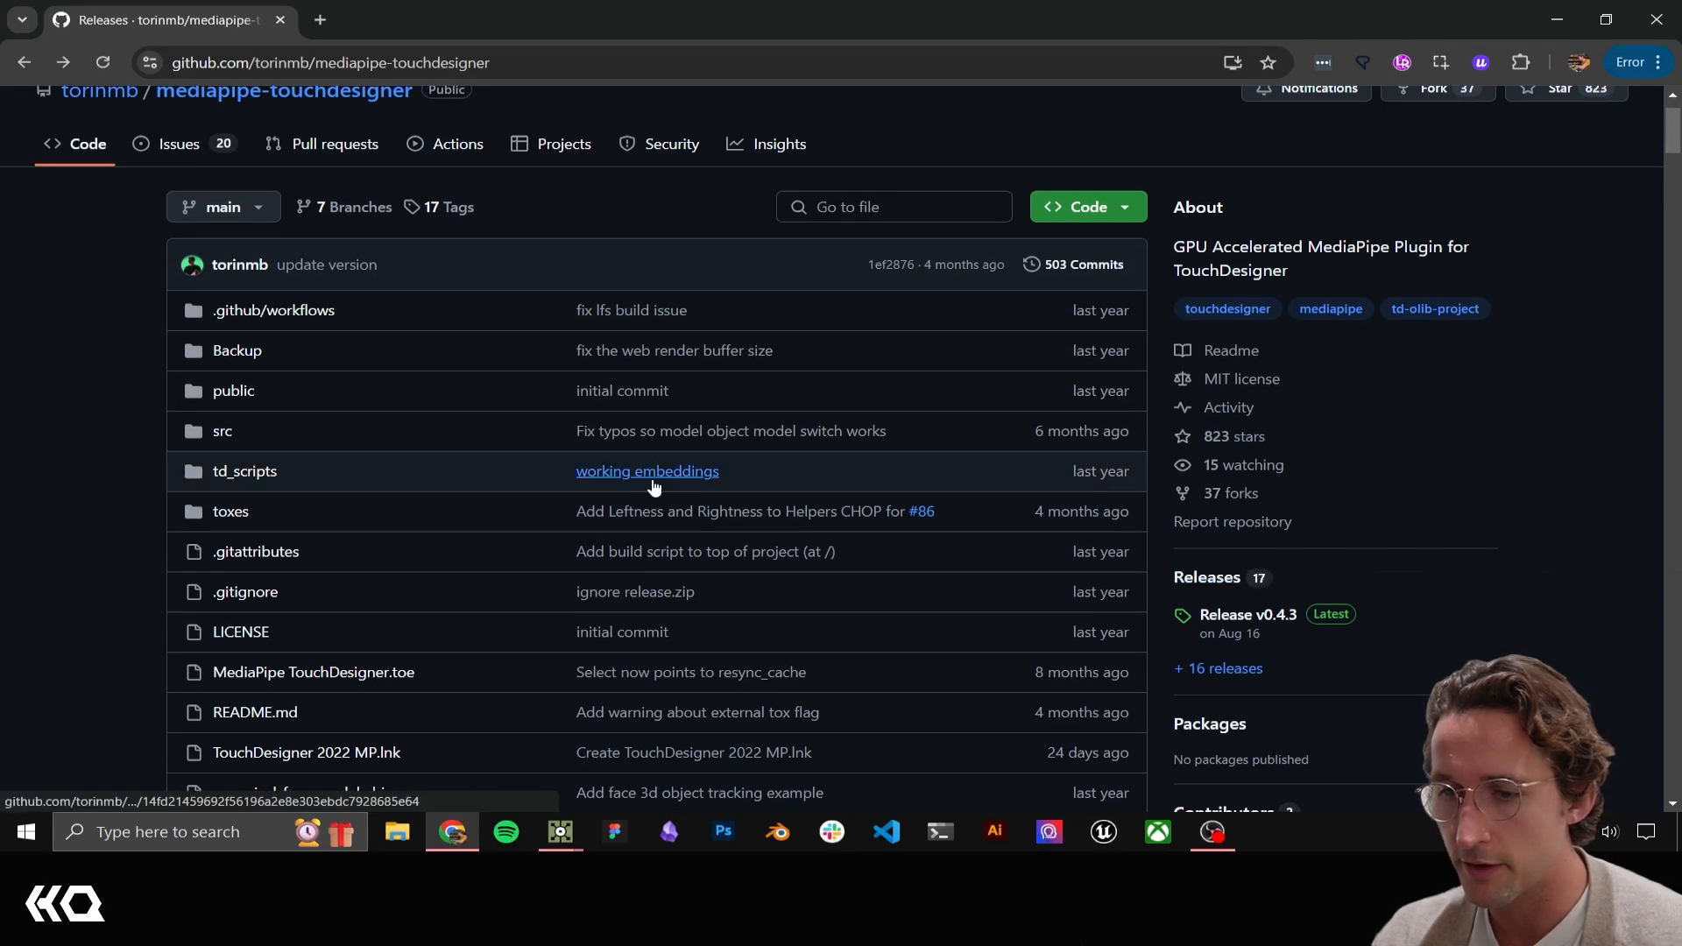
scroll(629, 440, down, 5)
scroll(626, 462, down, 4)
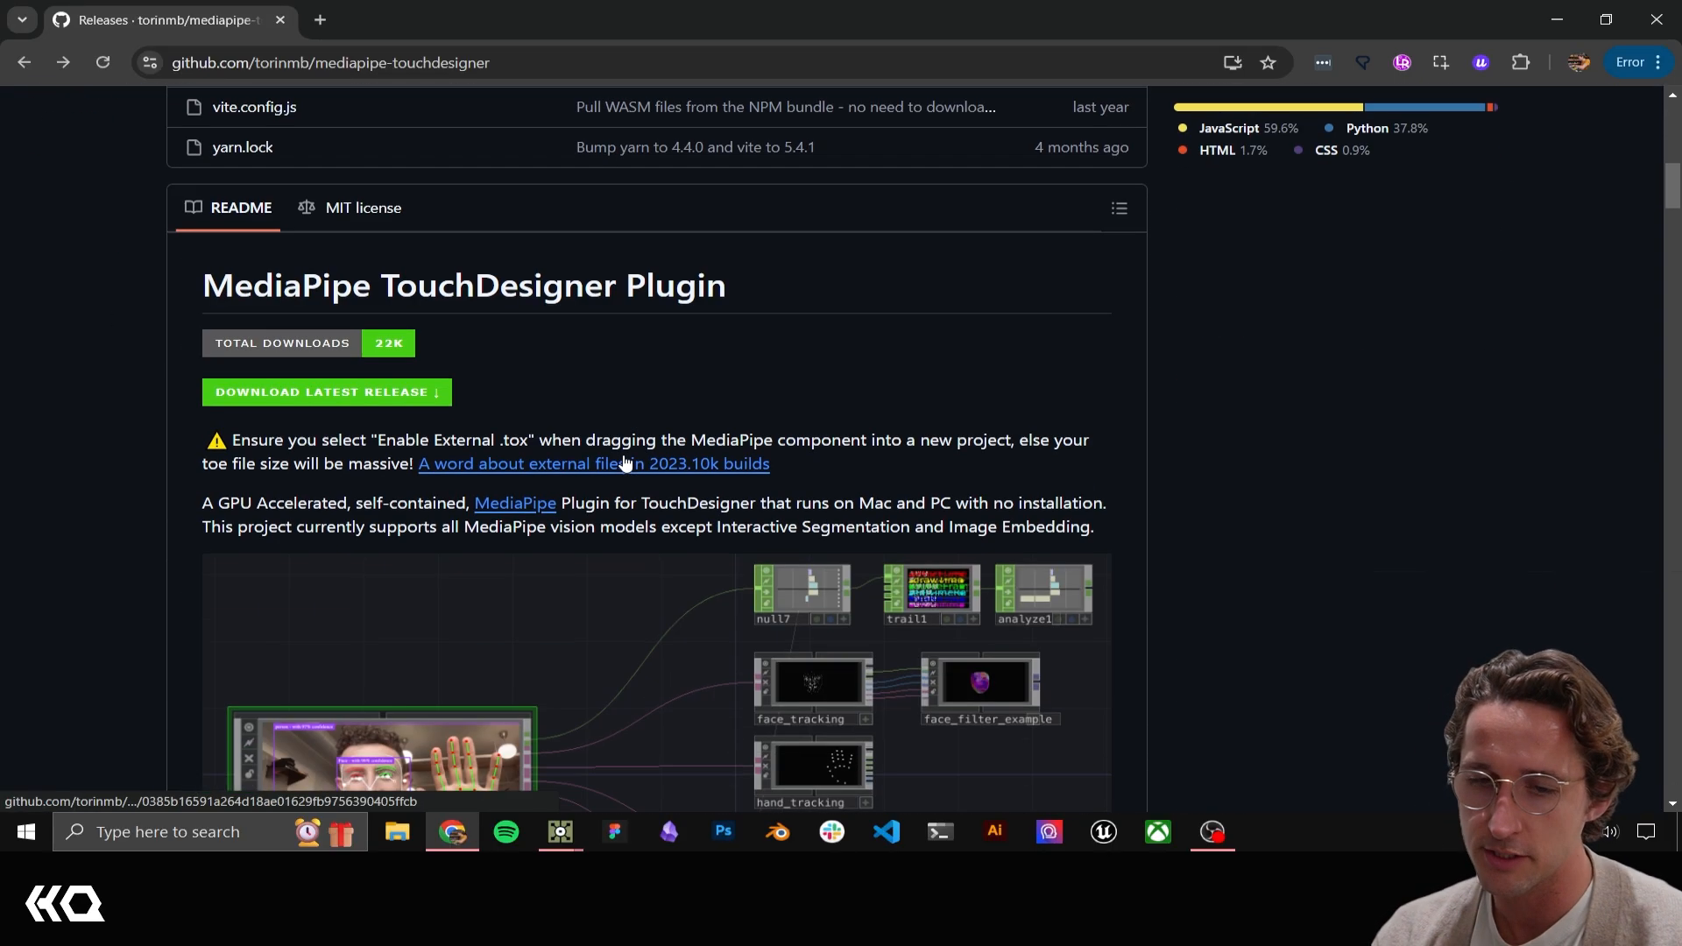
scroll(606, 403, down, 4)
scroll(596, 434, down, 2)
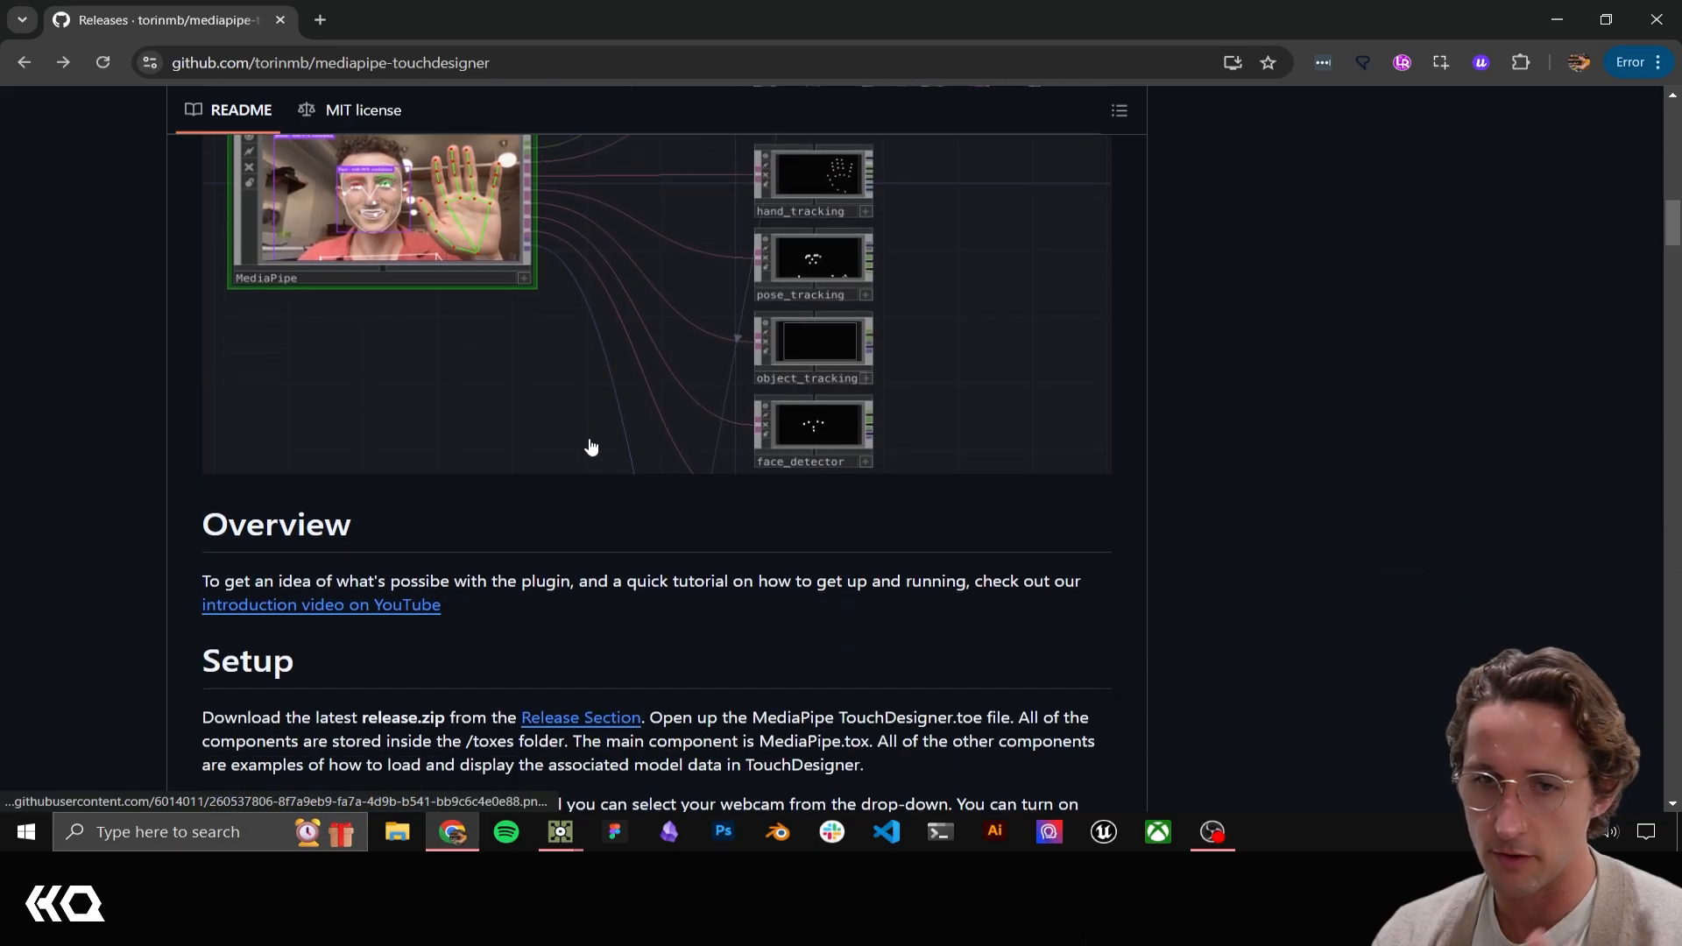
scroll(581, 512, down, 3)
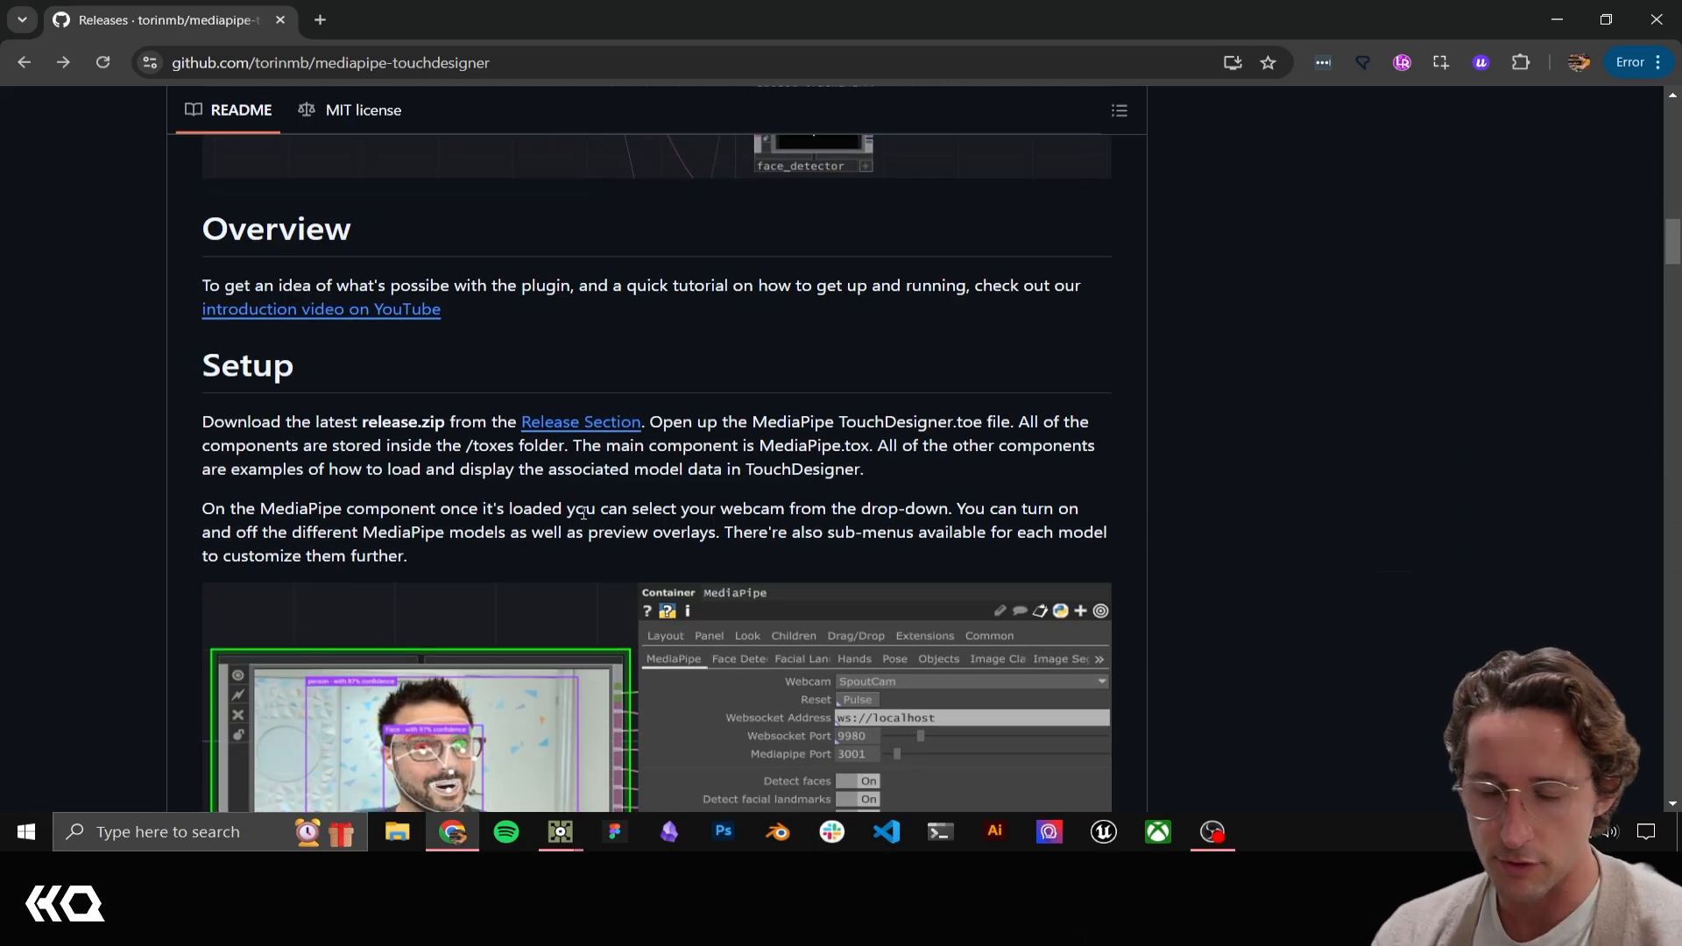
scroll(584, 500, down, 1)
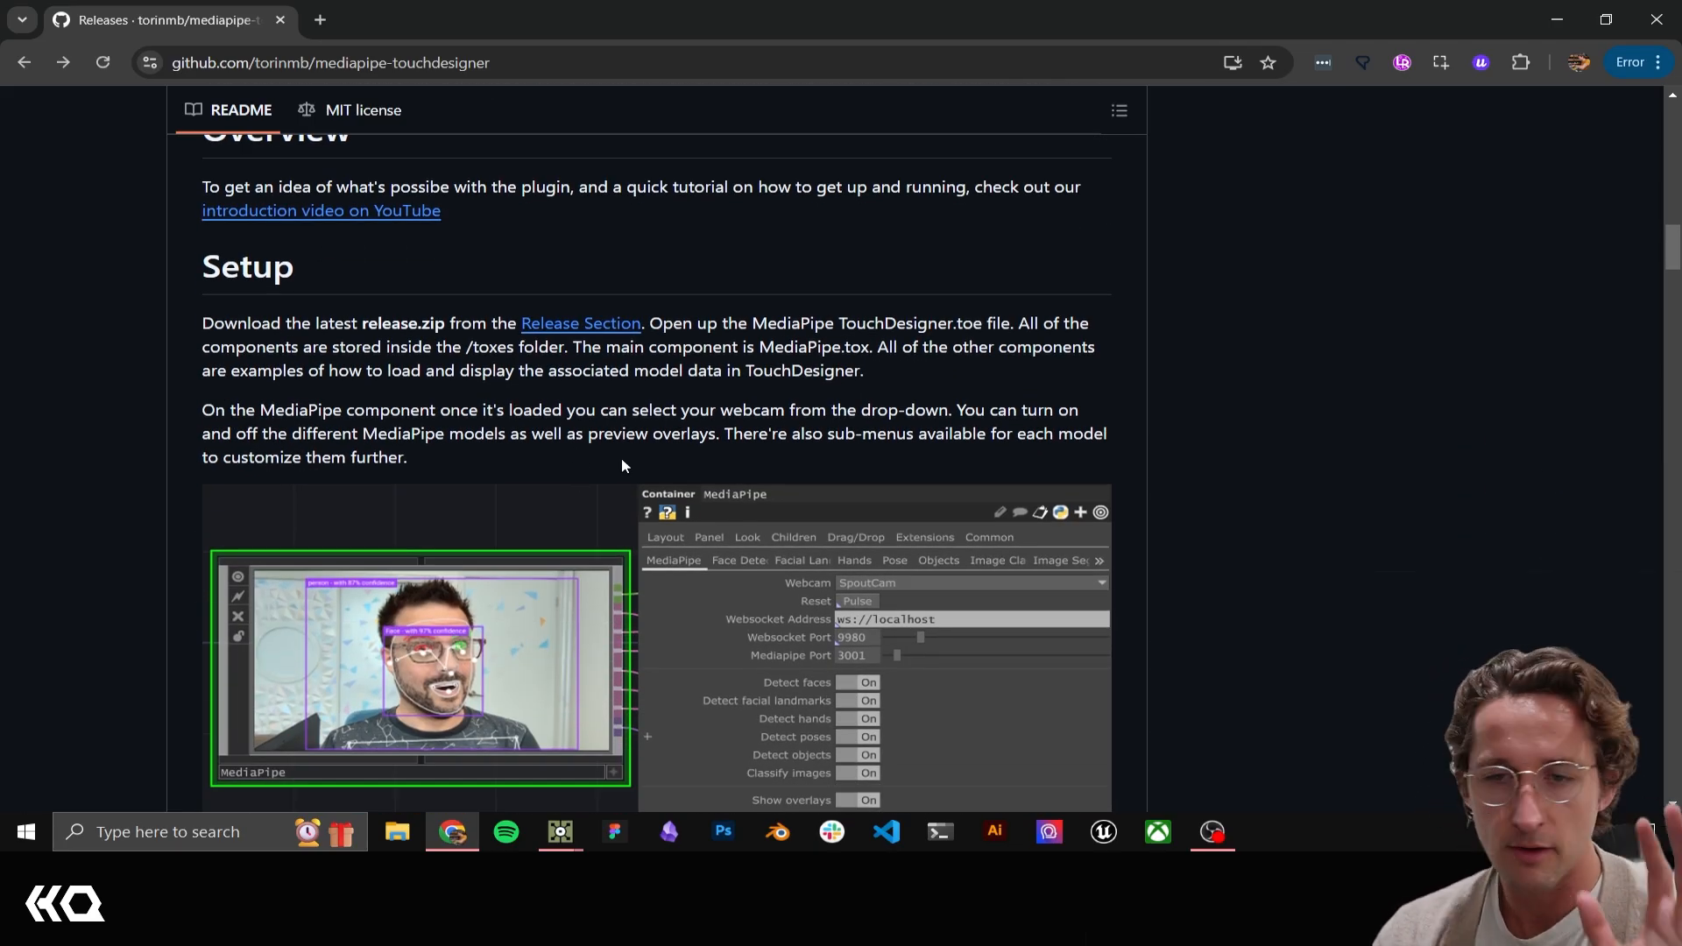
scroll(727, 482, up, 9)
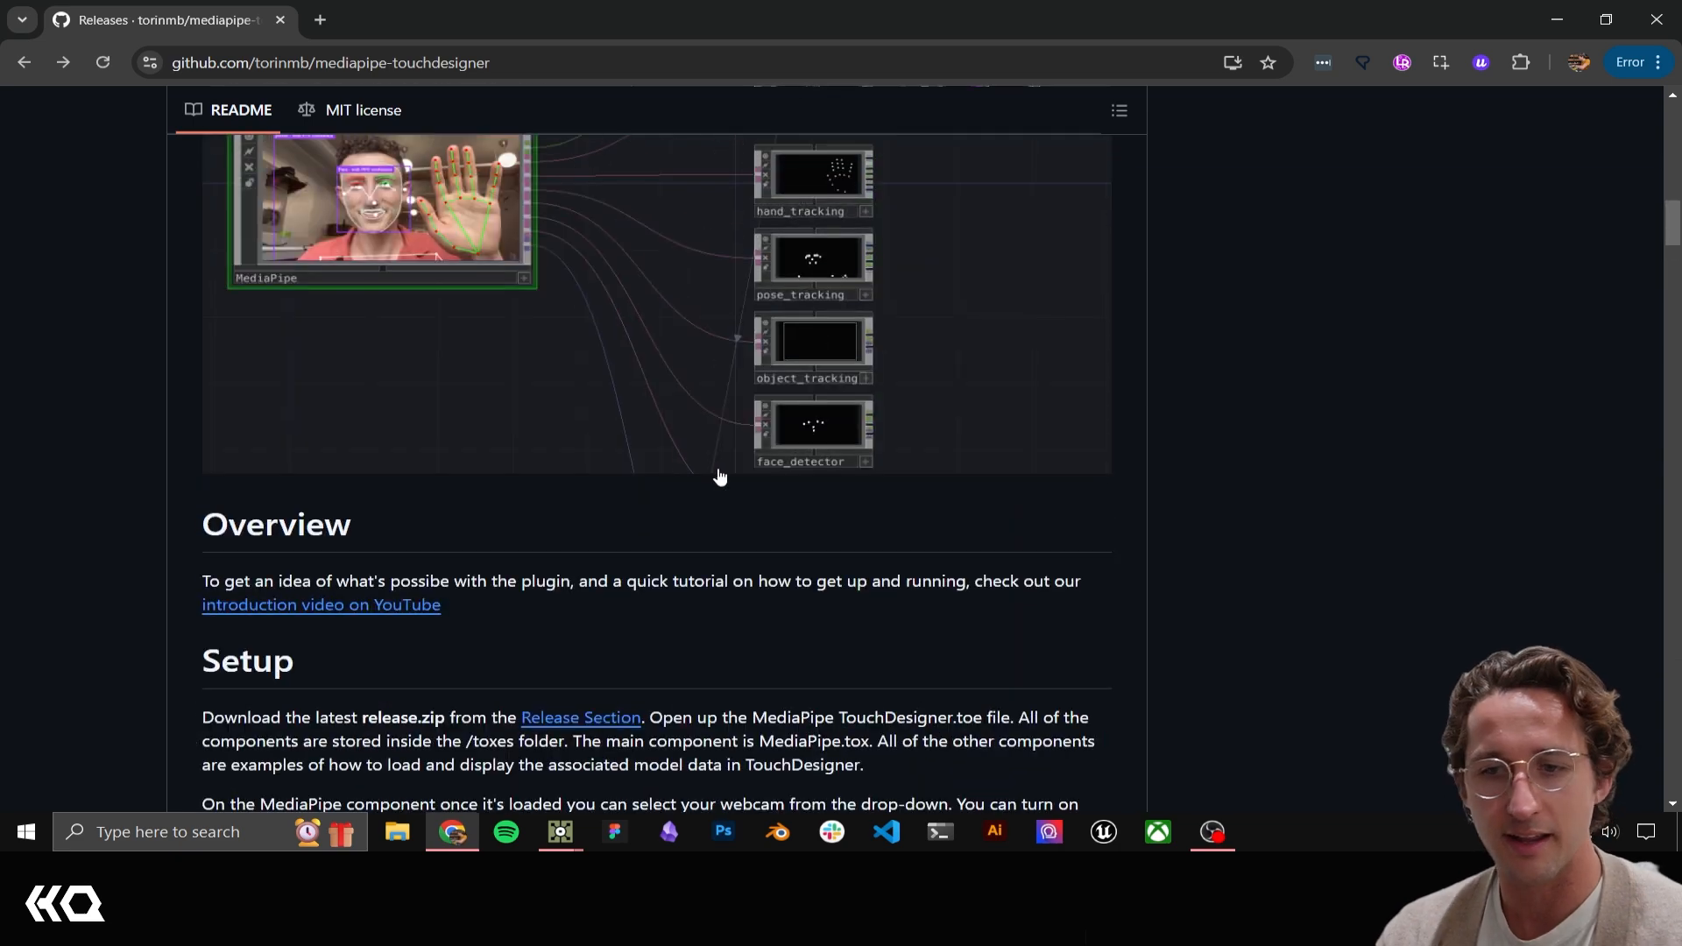
scroll(732, 487, up, 10)
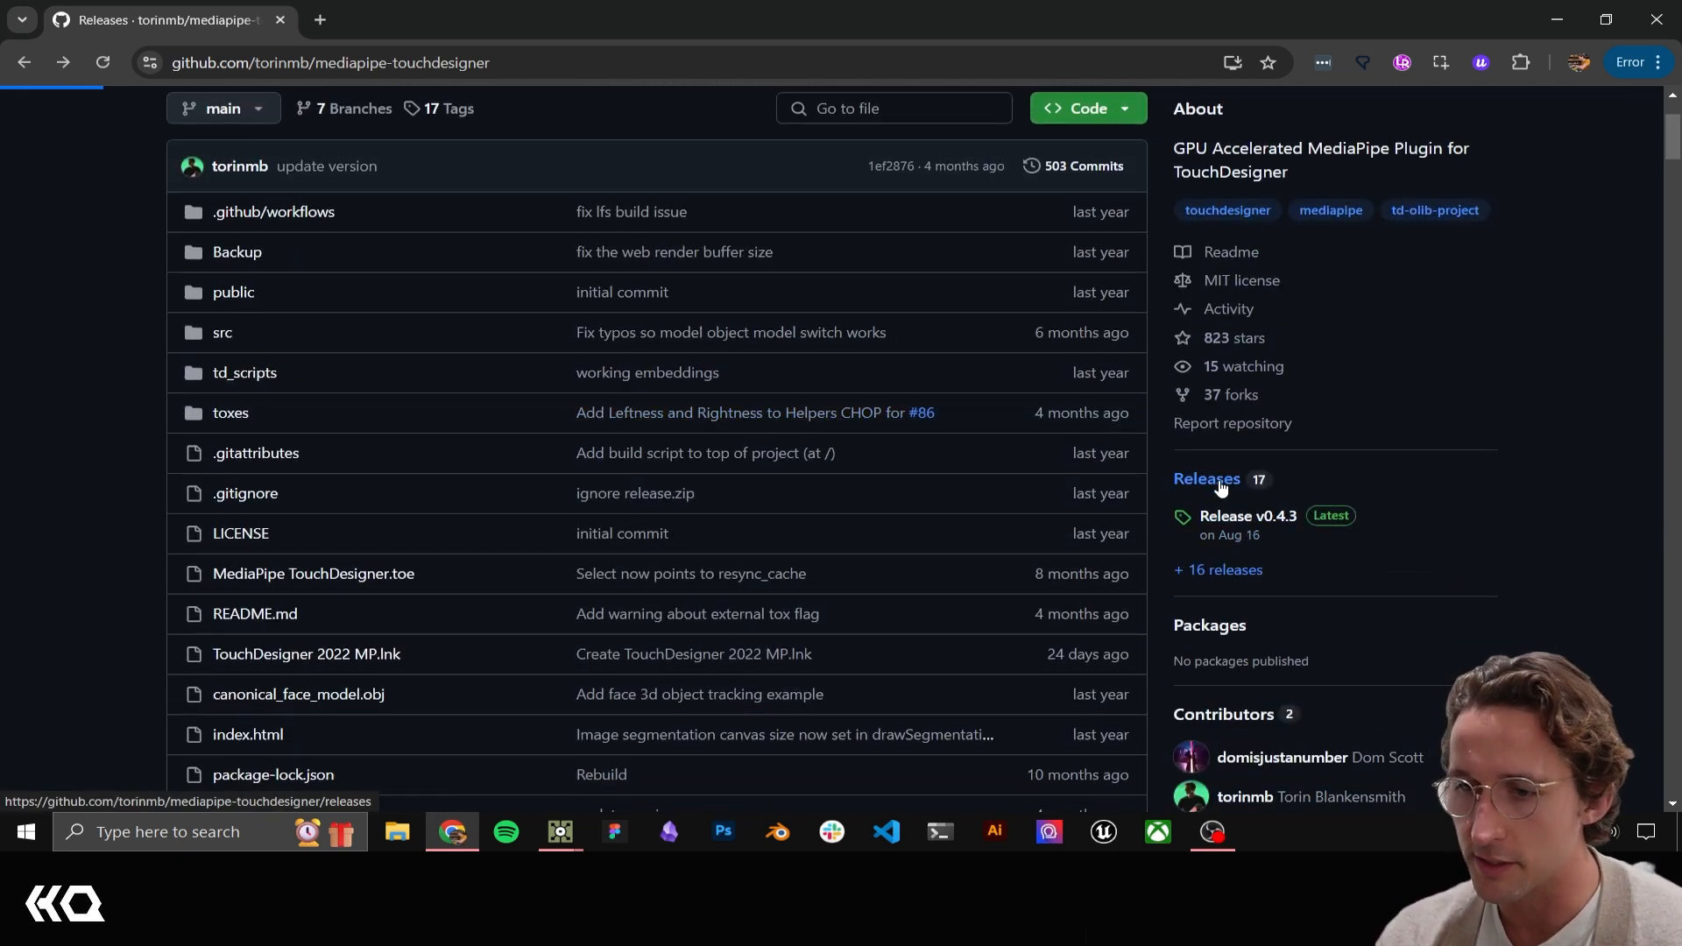
Open the repository's Releases page and read through the latest release notes
scroll(757, 432, down, 10)
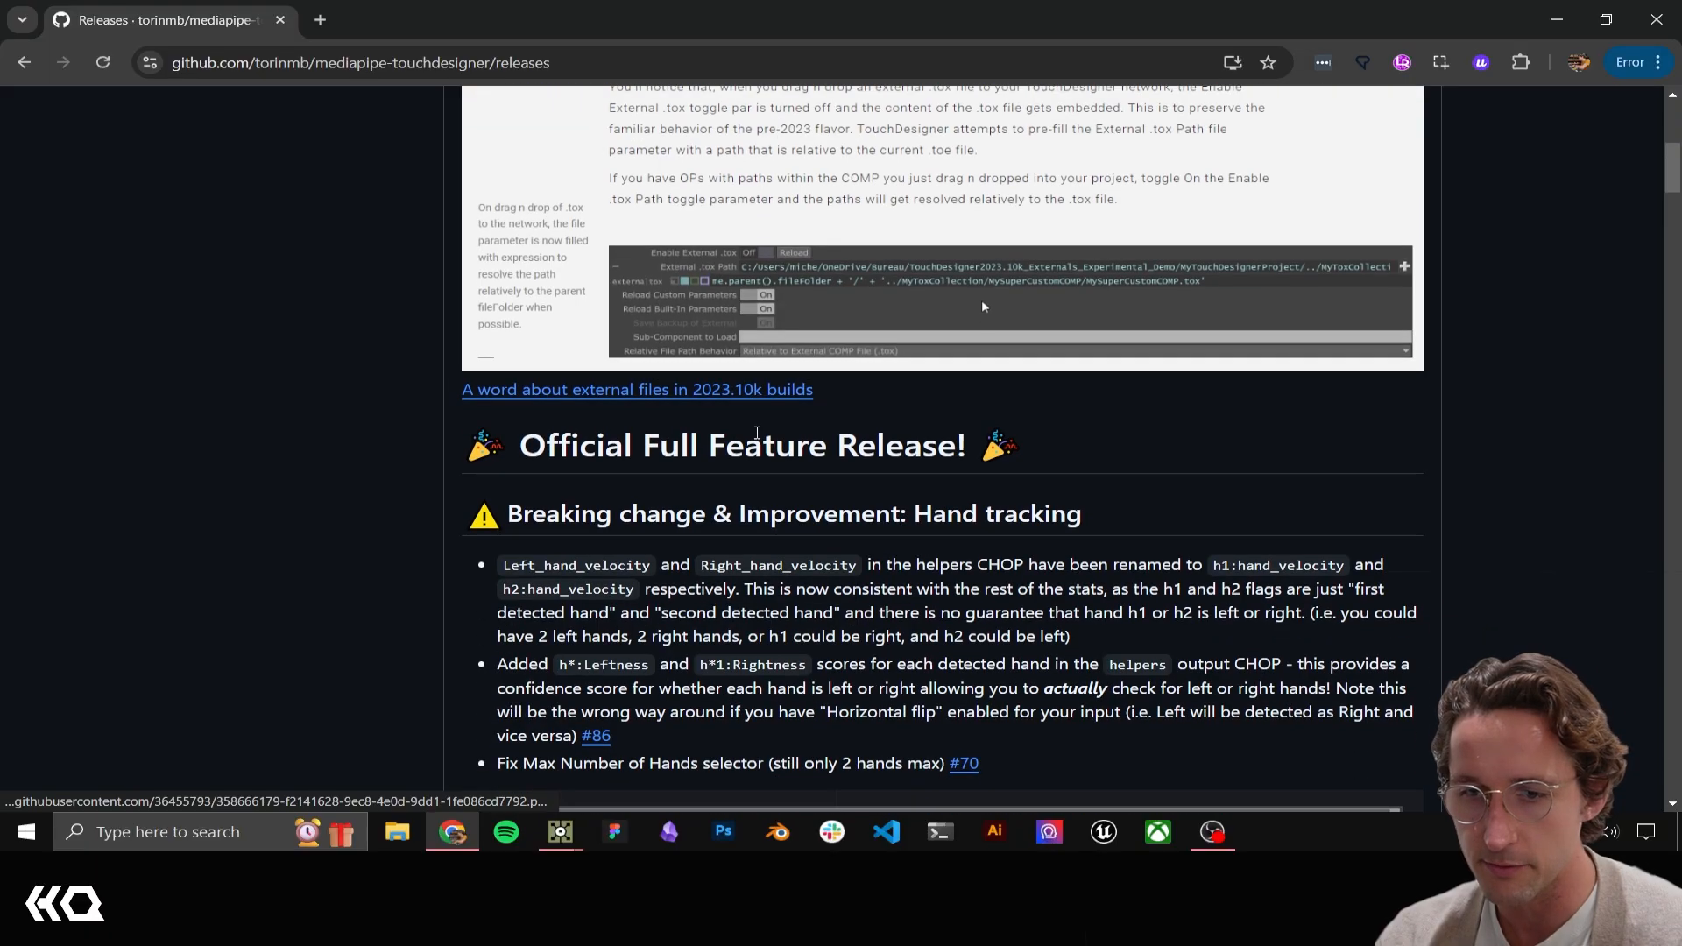
scroll(756, 433, down, 2)
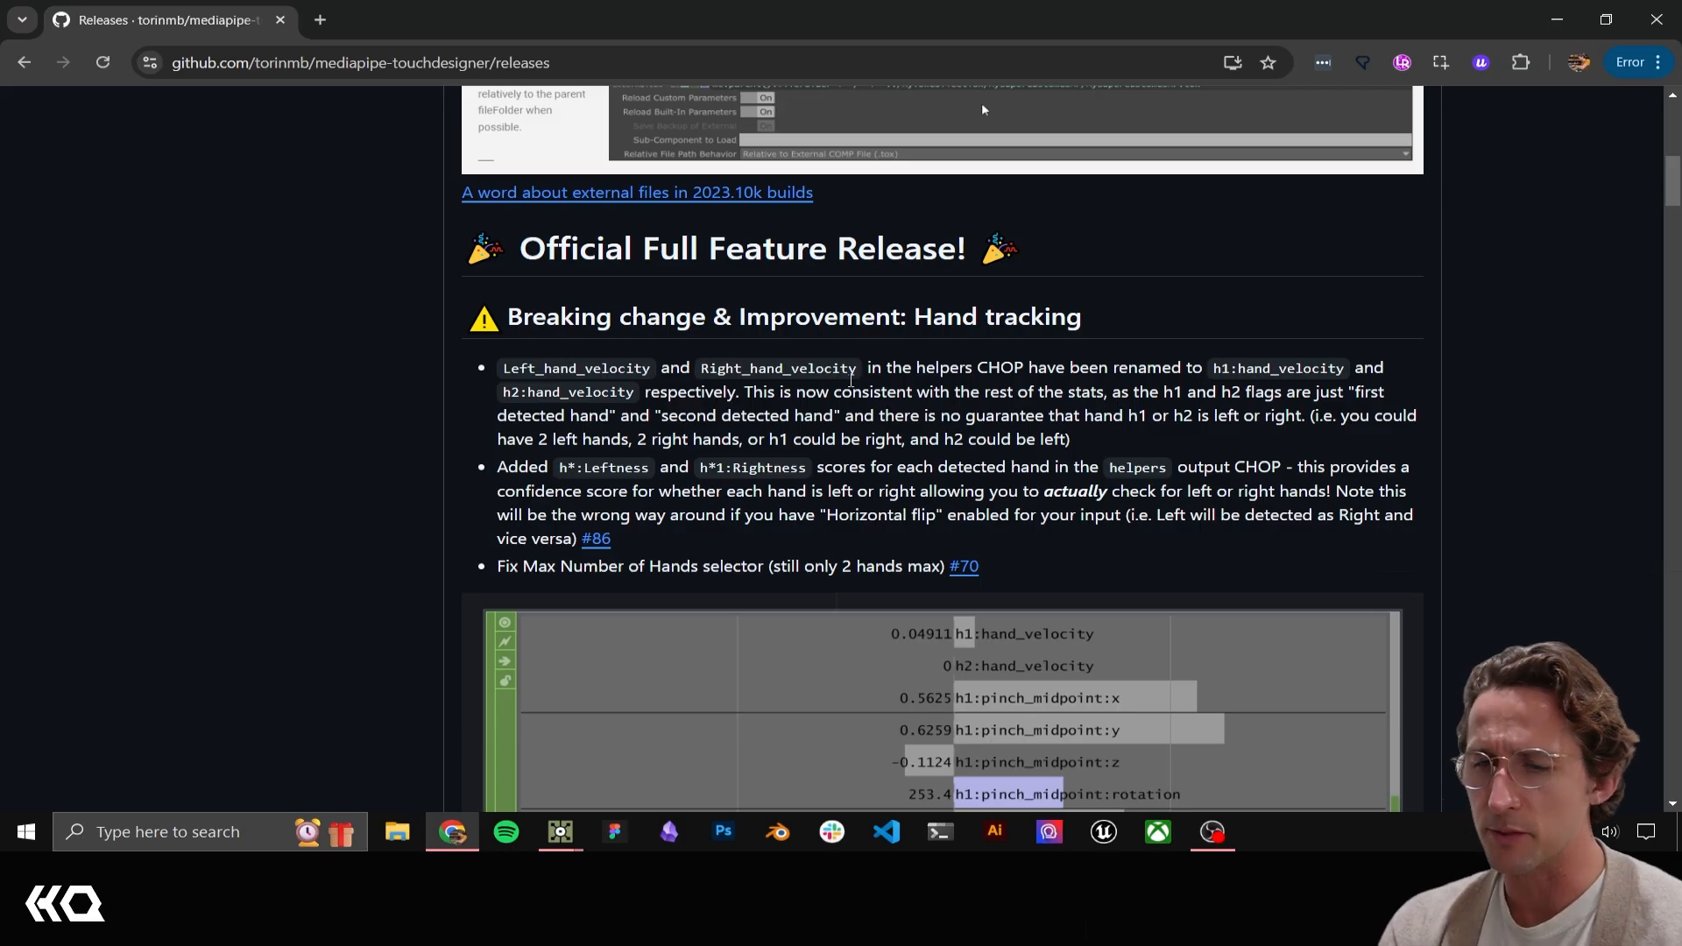
scroll(851, 381, down, 9)
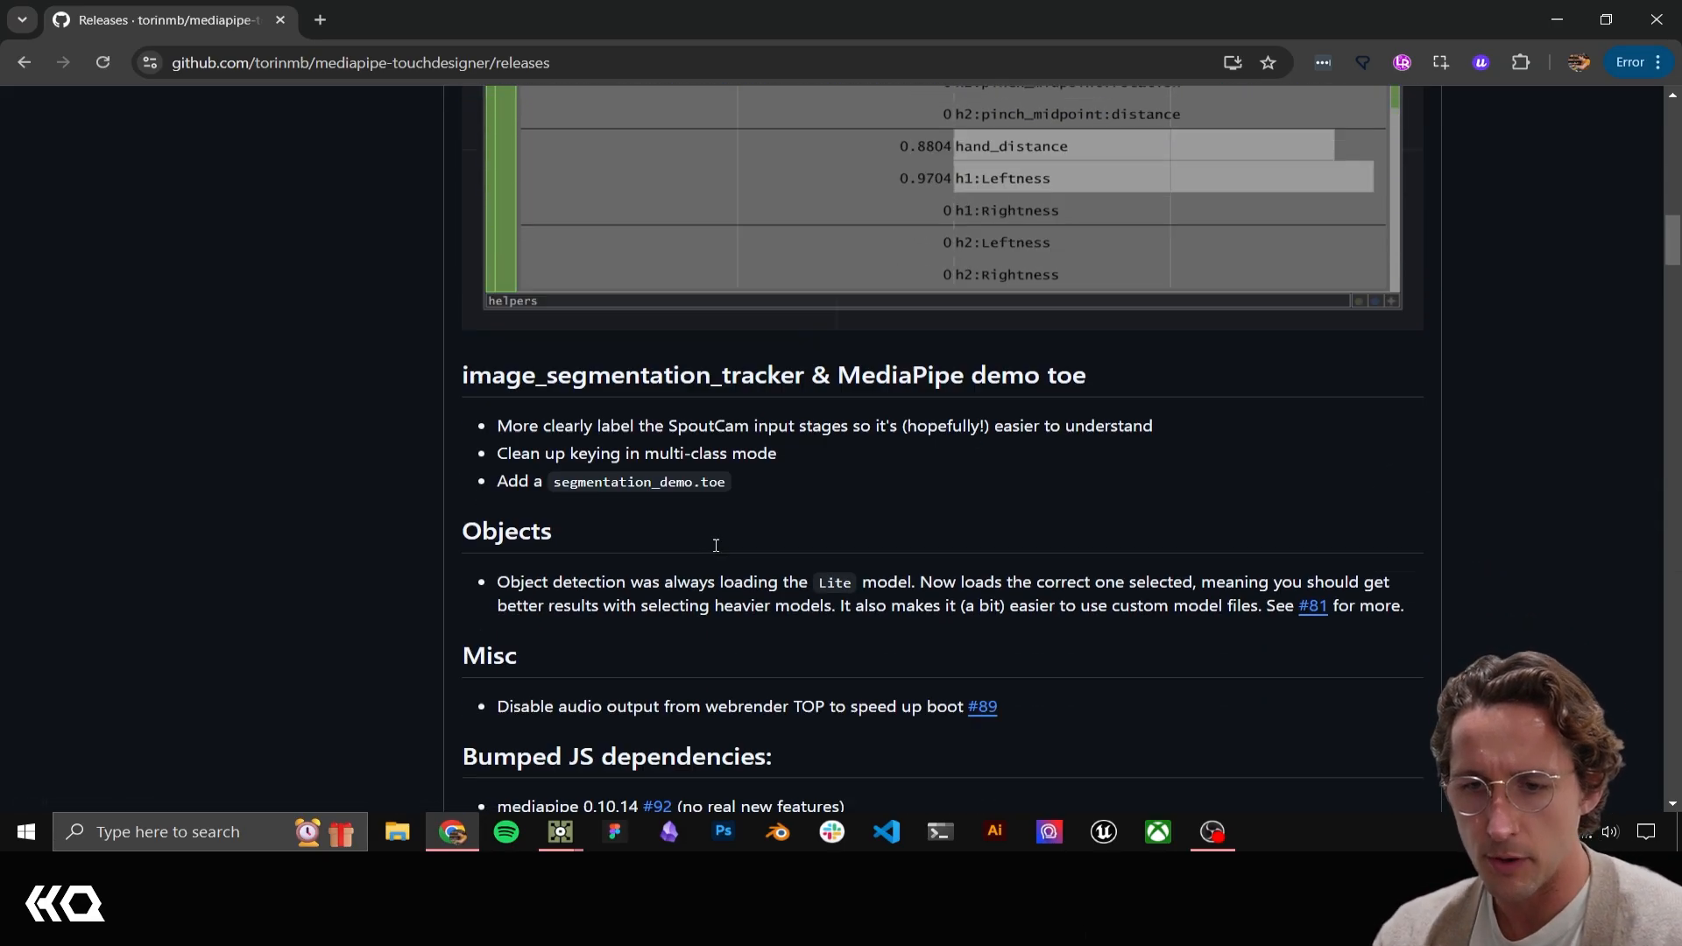
scroll(716, 545, down, 5)
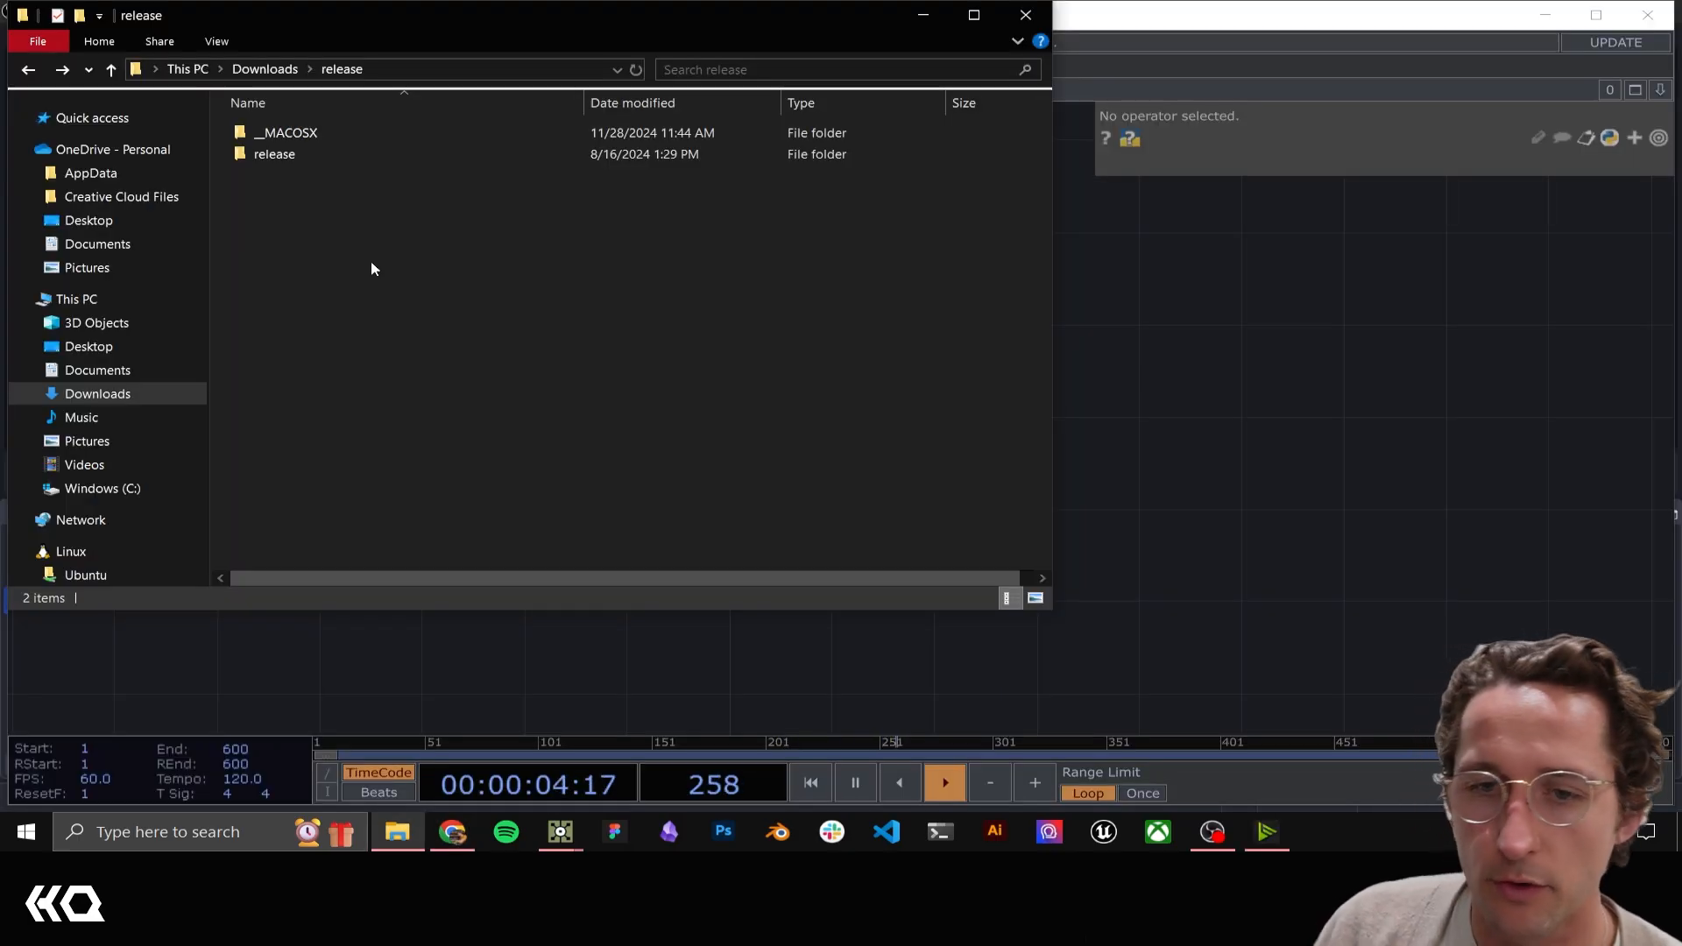
Open the toxes folder inside the extracted release and load the MediaPipe component into the TouchDesigner network
double_click(275, 156)
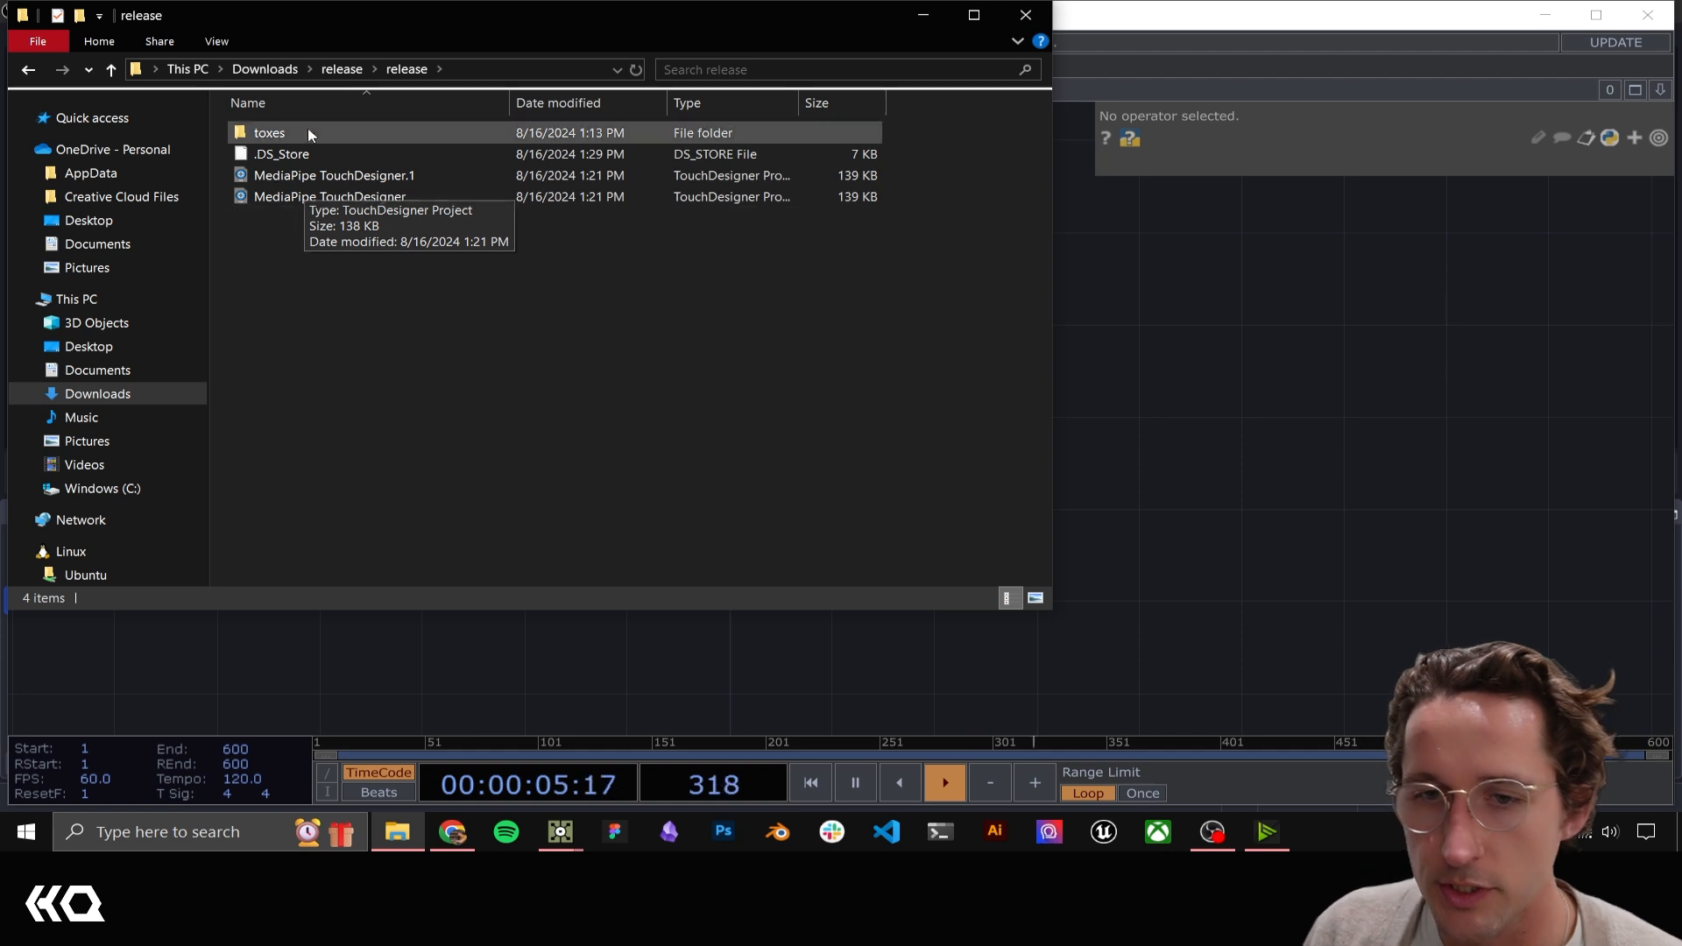
double_click(281, 129)
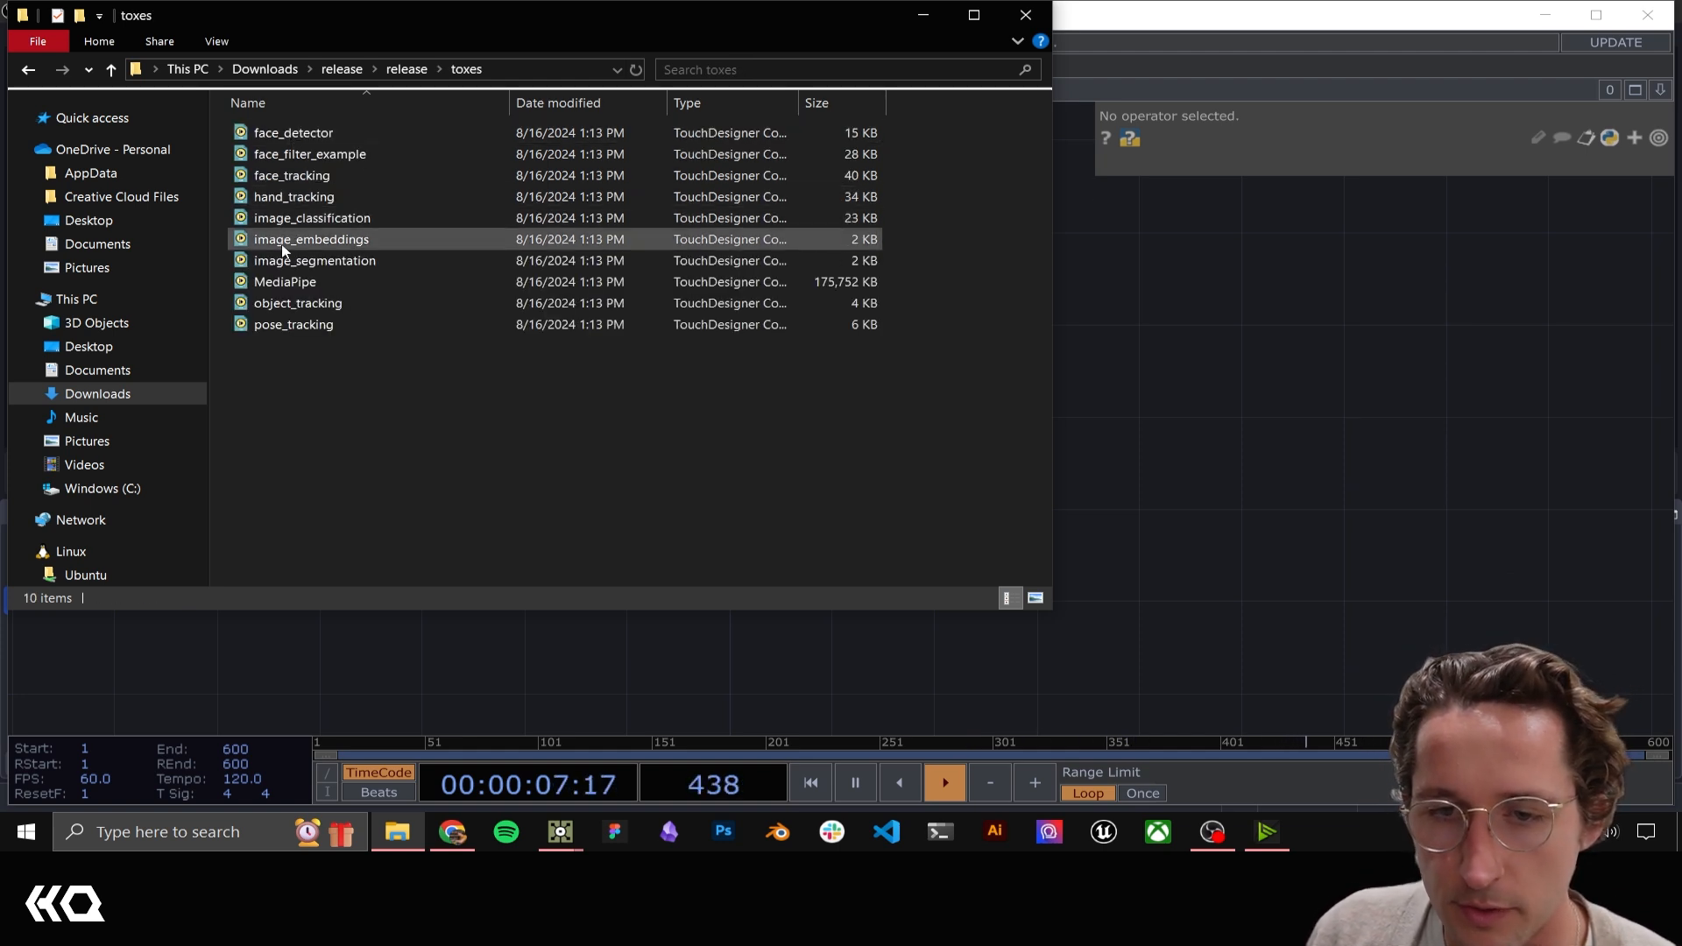
click(271, 286)
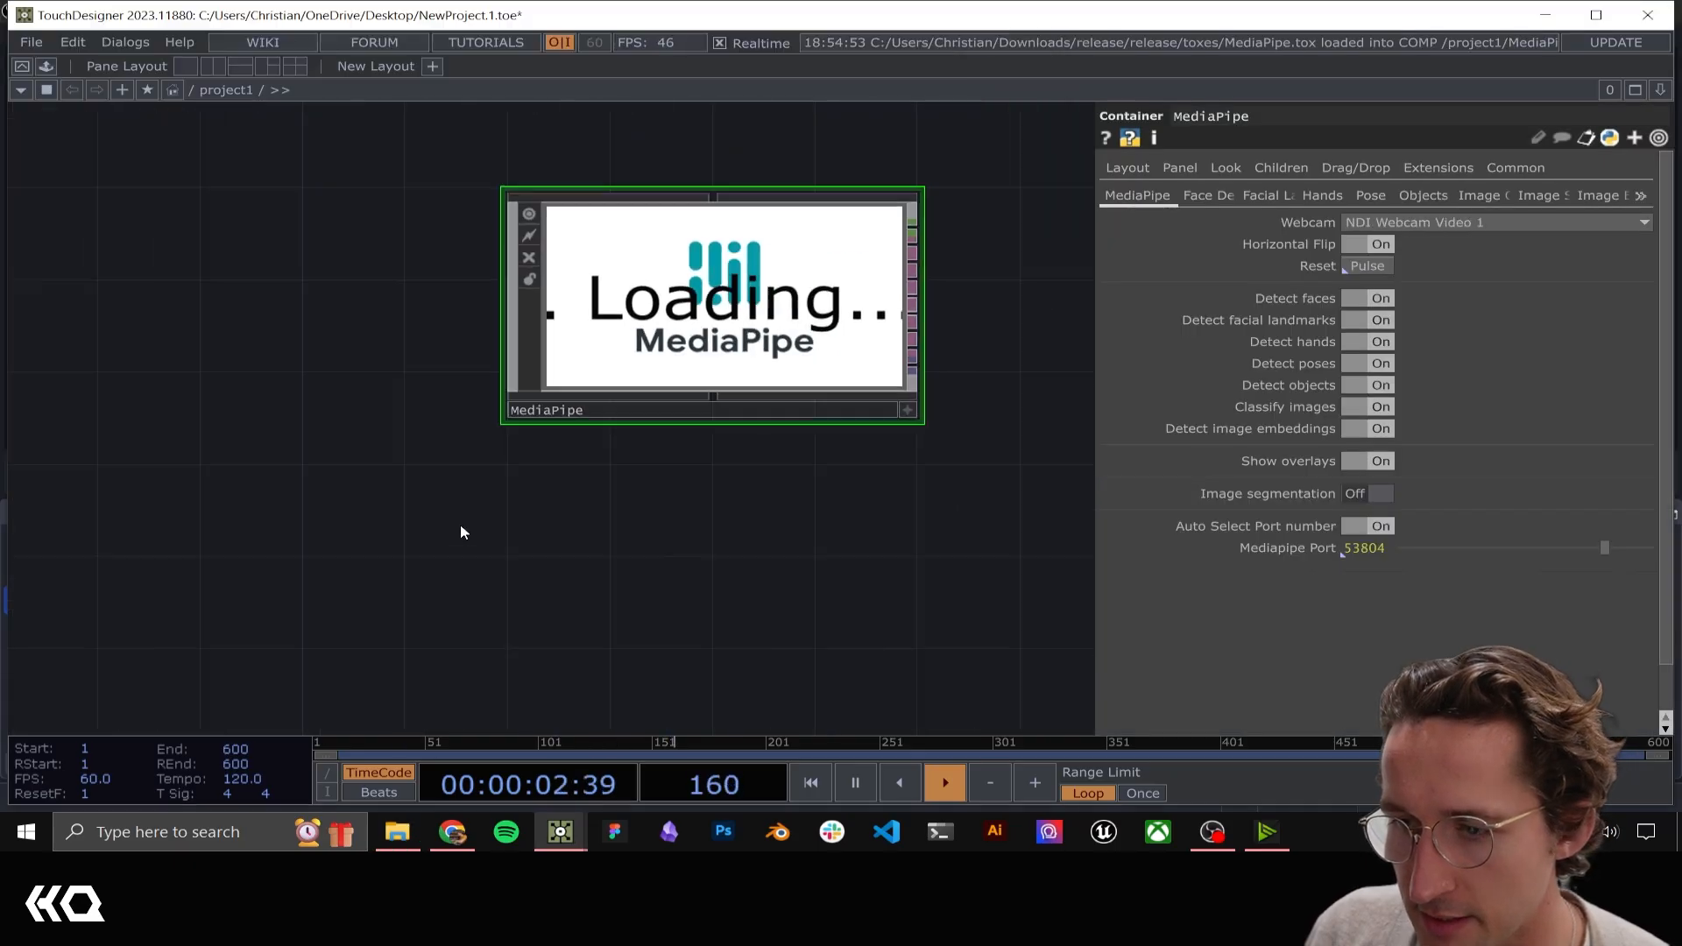
Set the MediaPipe component's webcam to HD Camera (5986:2127)
click(1437, 224)
click(1436, 255)
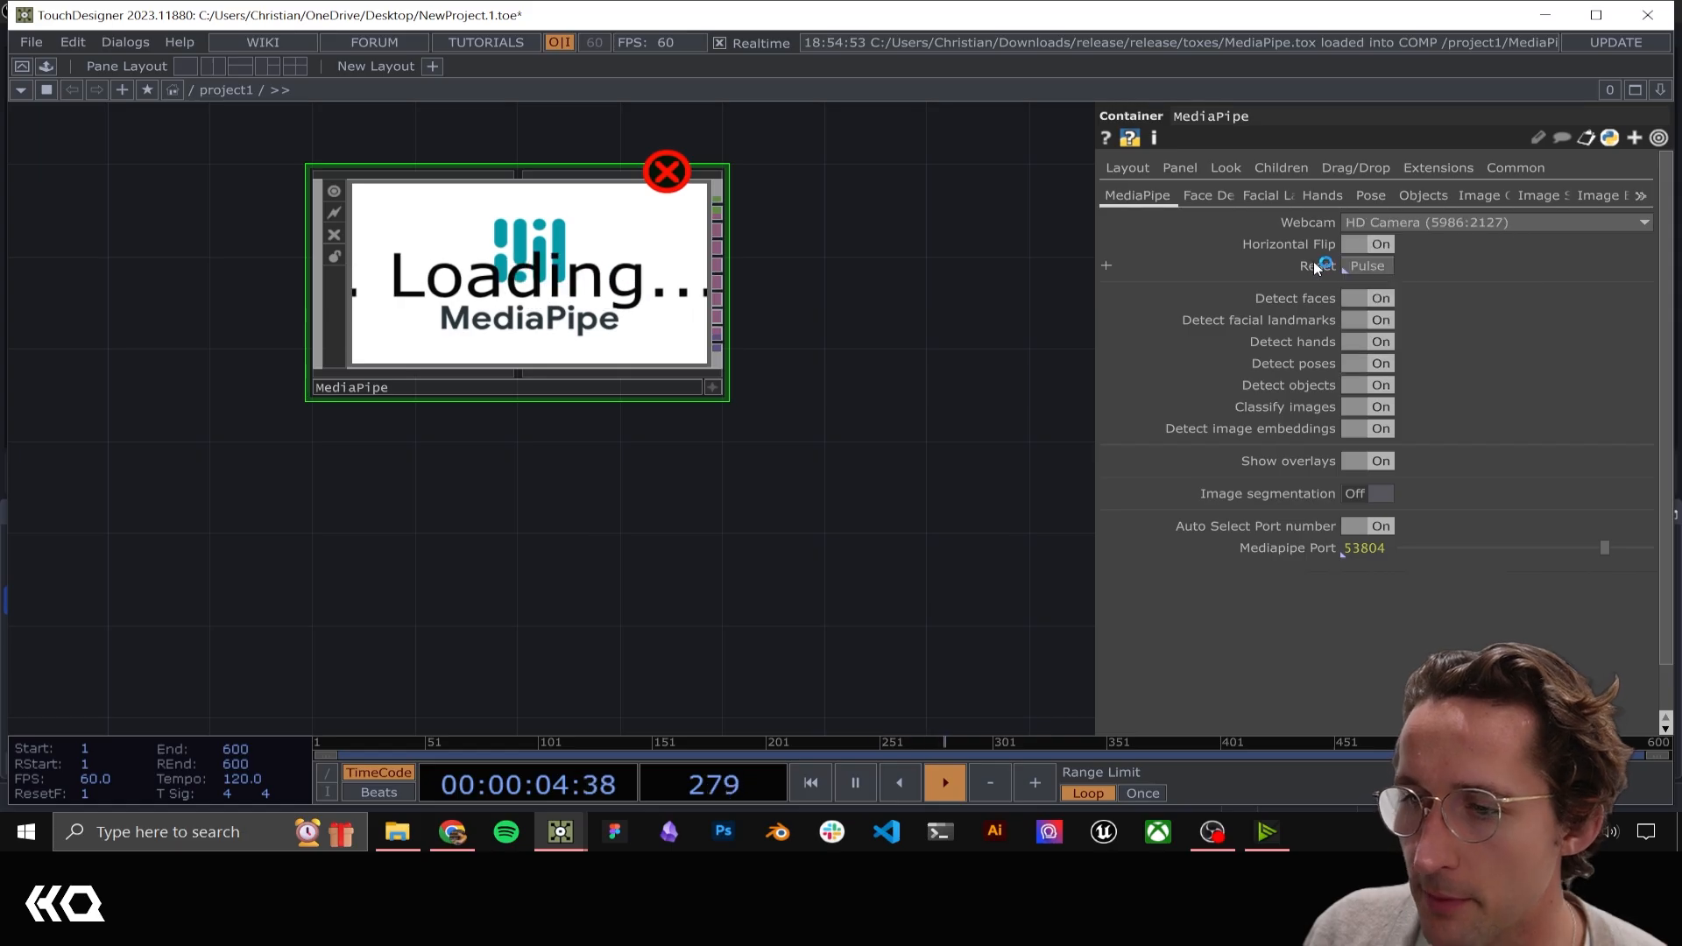
drag(826, 251, 829, 381)
Turn off detection of faces, facial landmarks, hands, poses and objects, plus image classification and image embeddings
click(1359, 298)
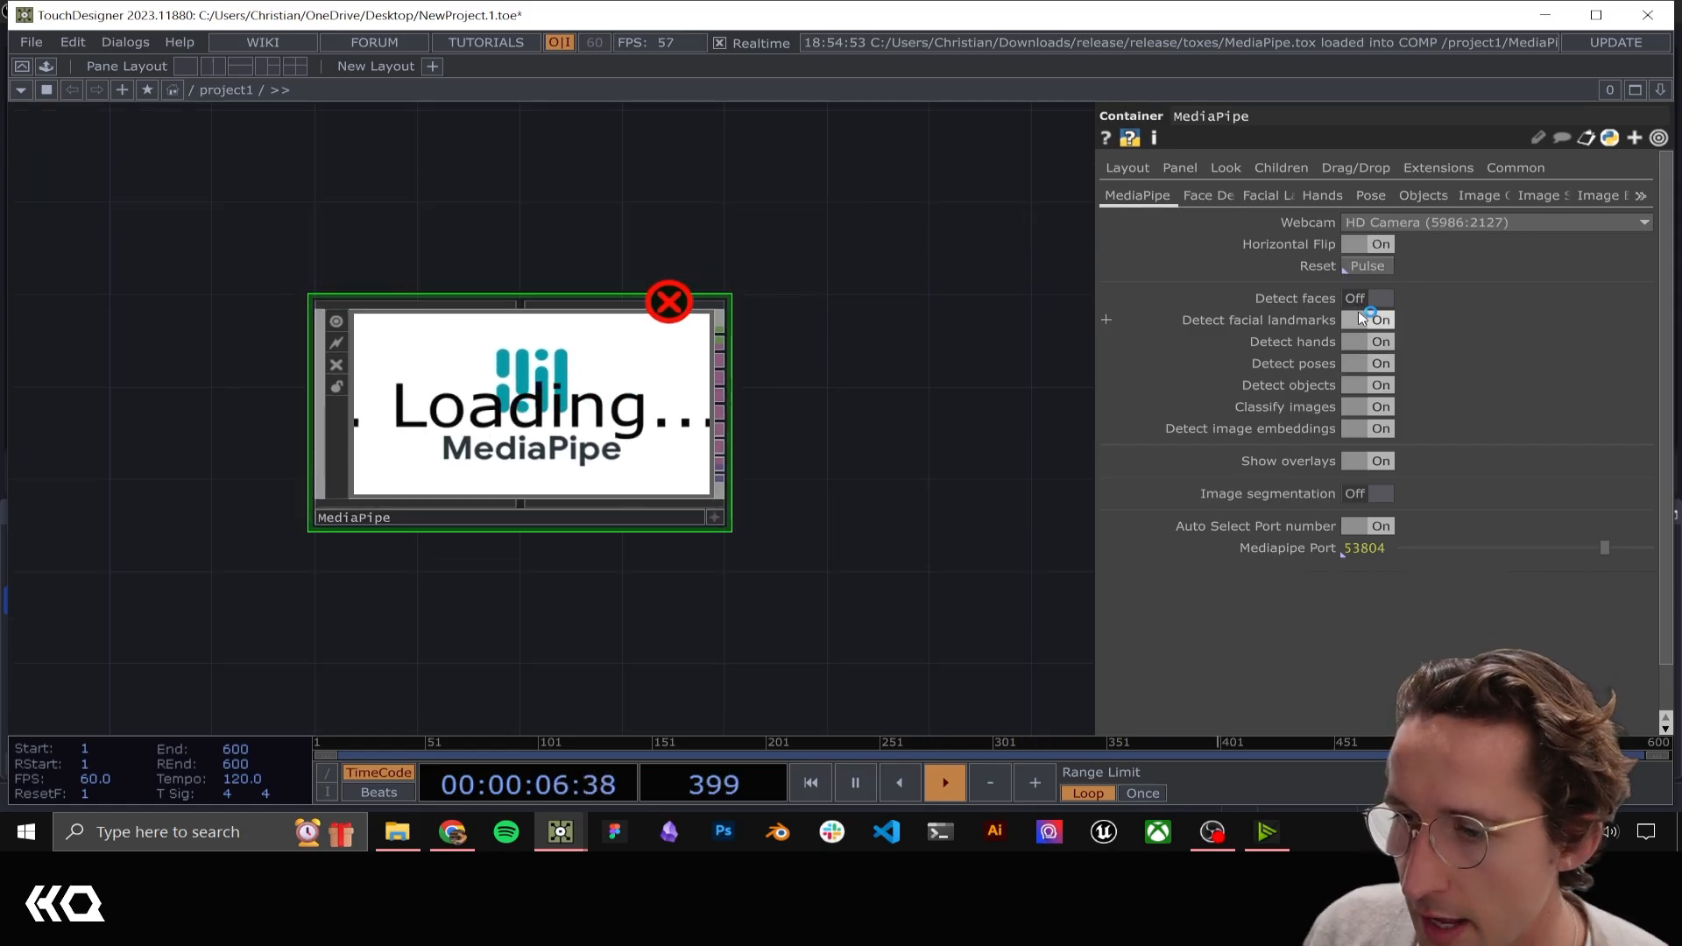
click(1359, 320)
click(1360, 342)
click(1361, 363)
click(1361, 386)
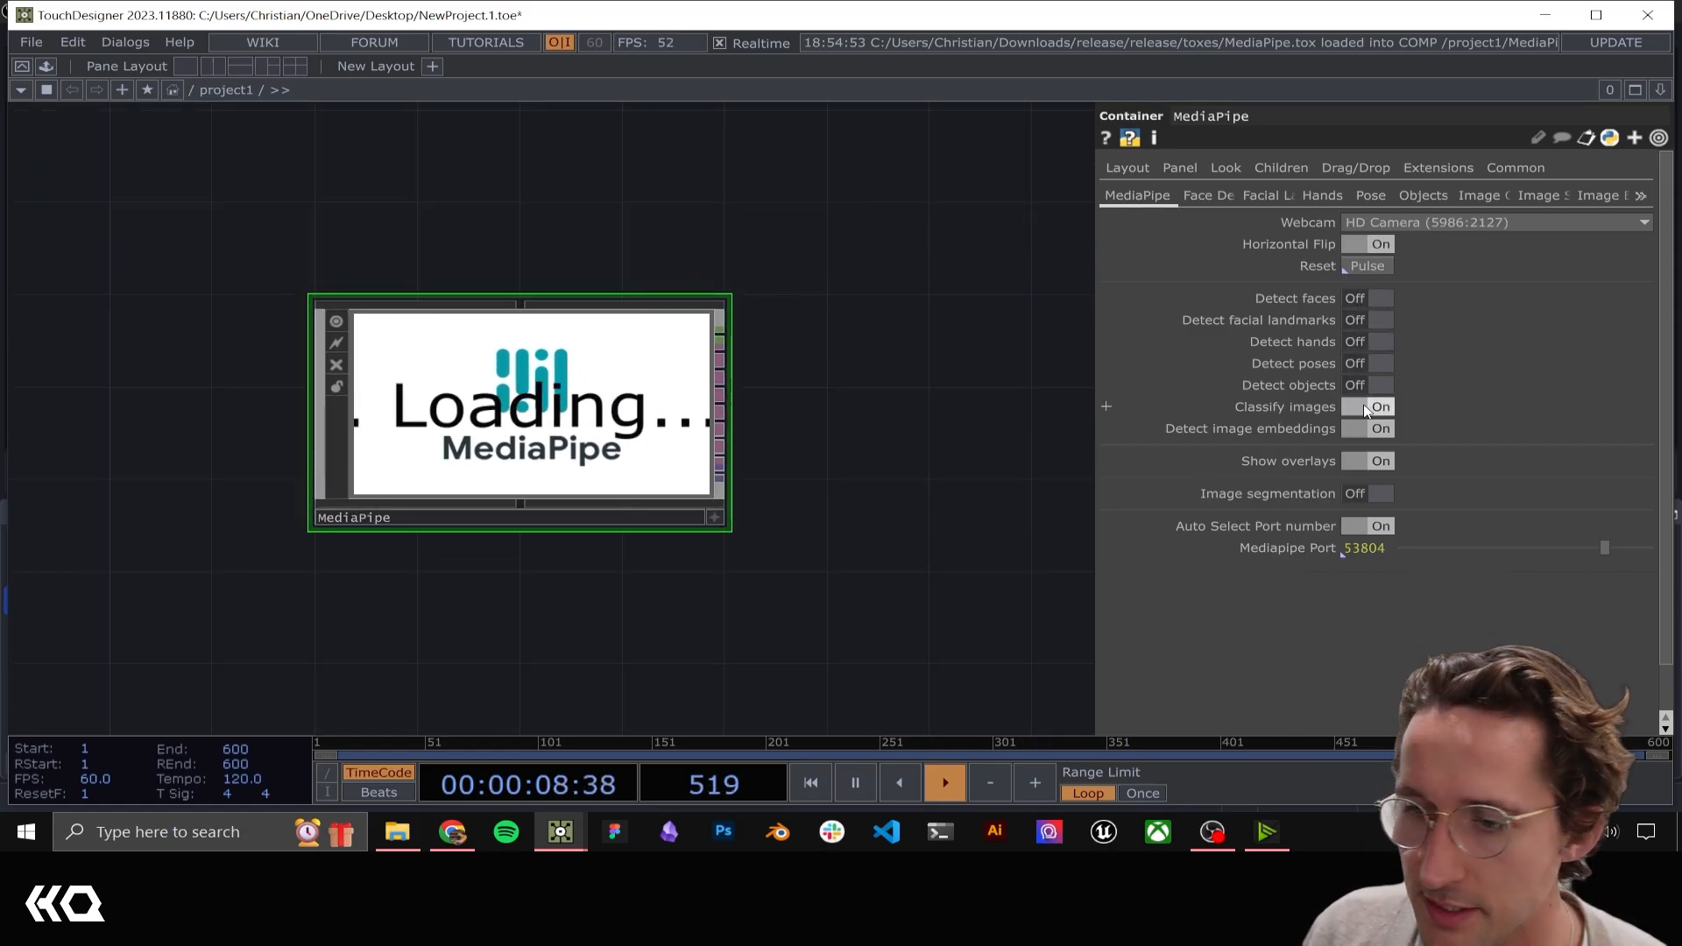
click(1363, 407)
click(1363, 429)
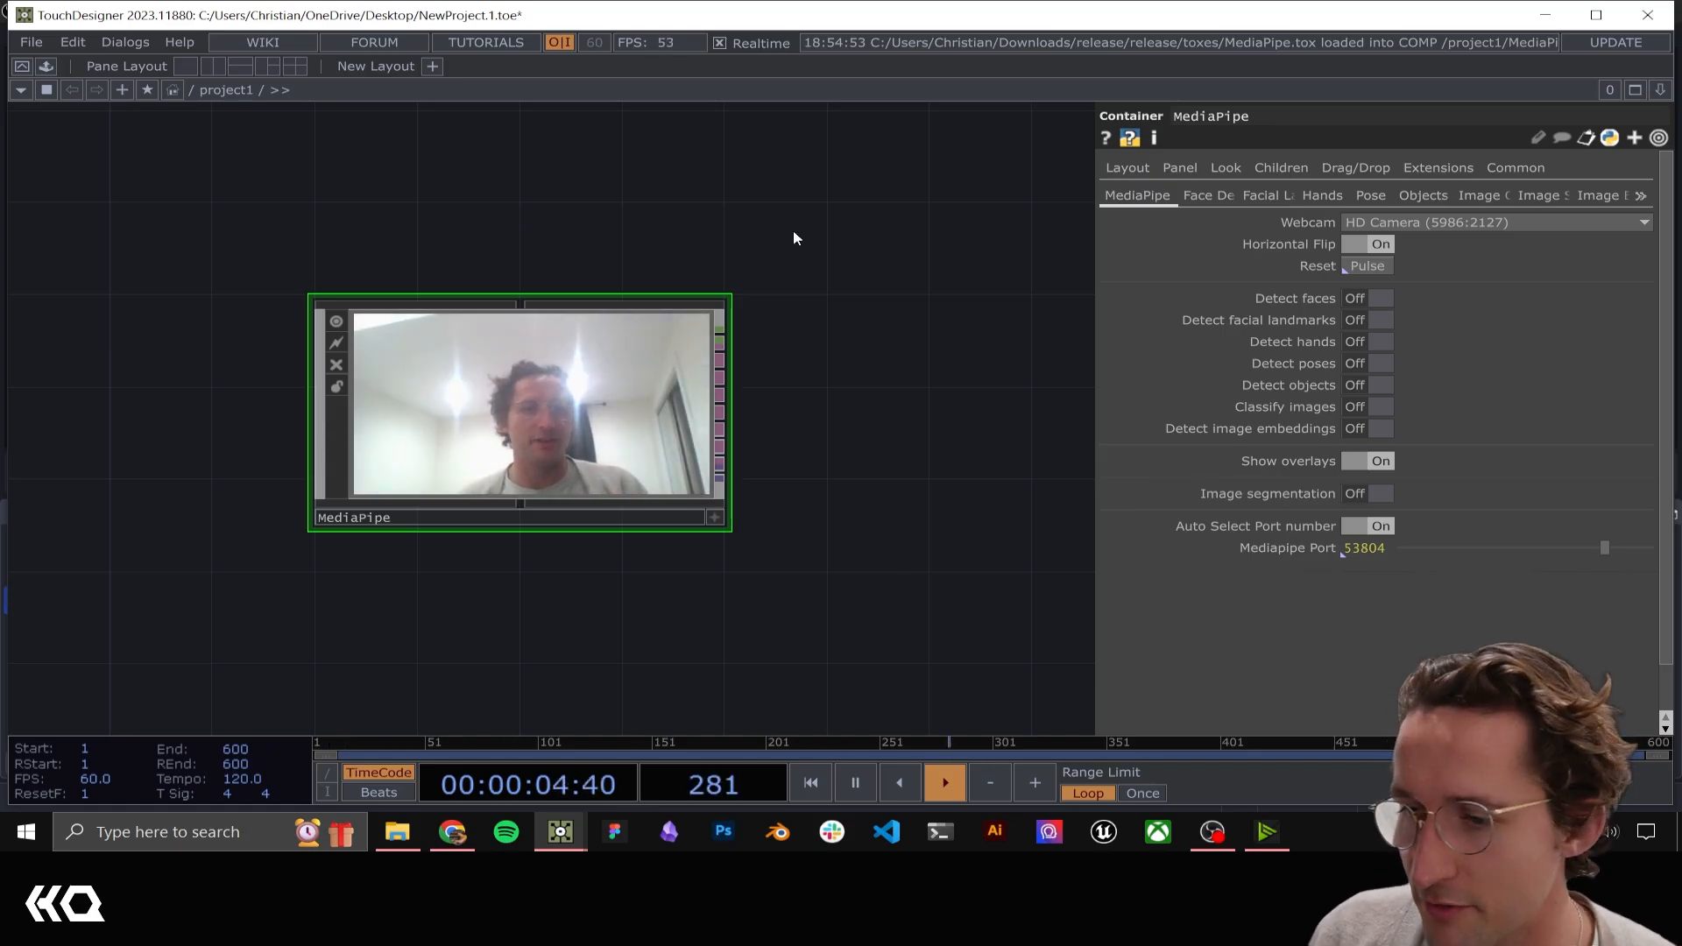
Try out face, facial landmark and pose detection on the webcam feed, leaving only hand detection enabled
click(1374, 297)
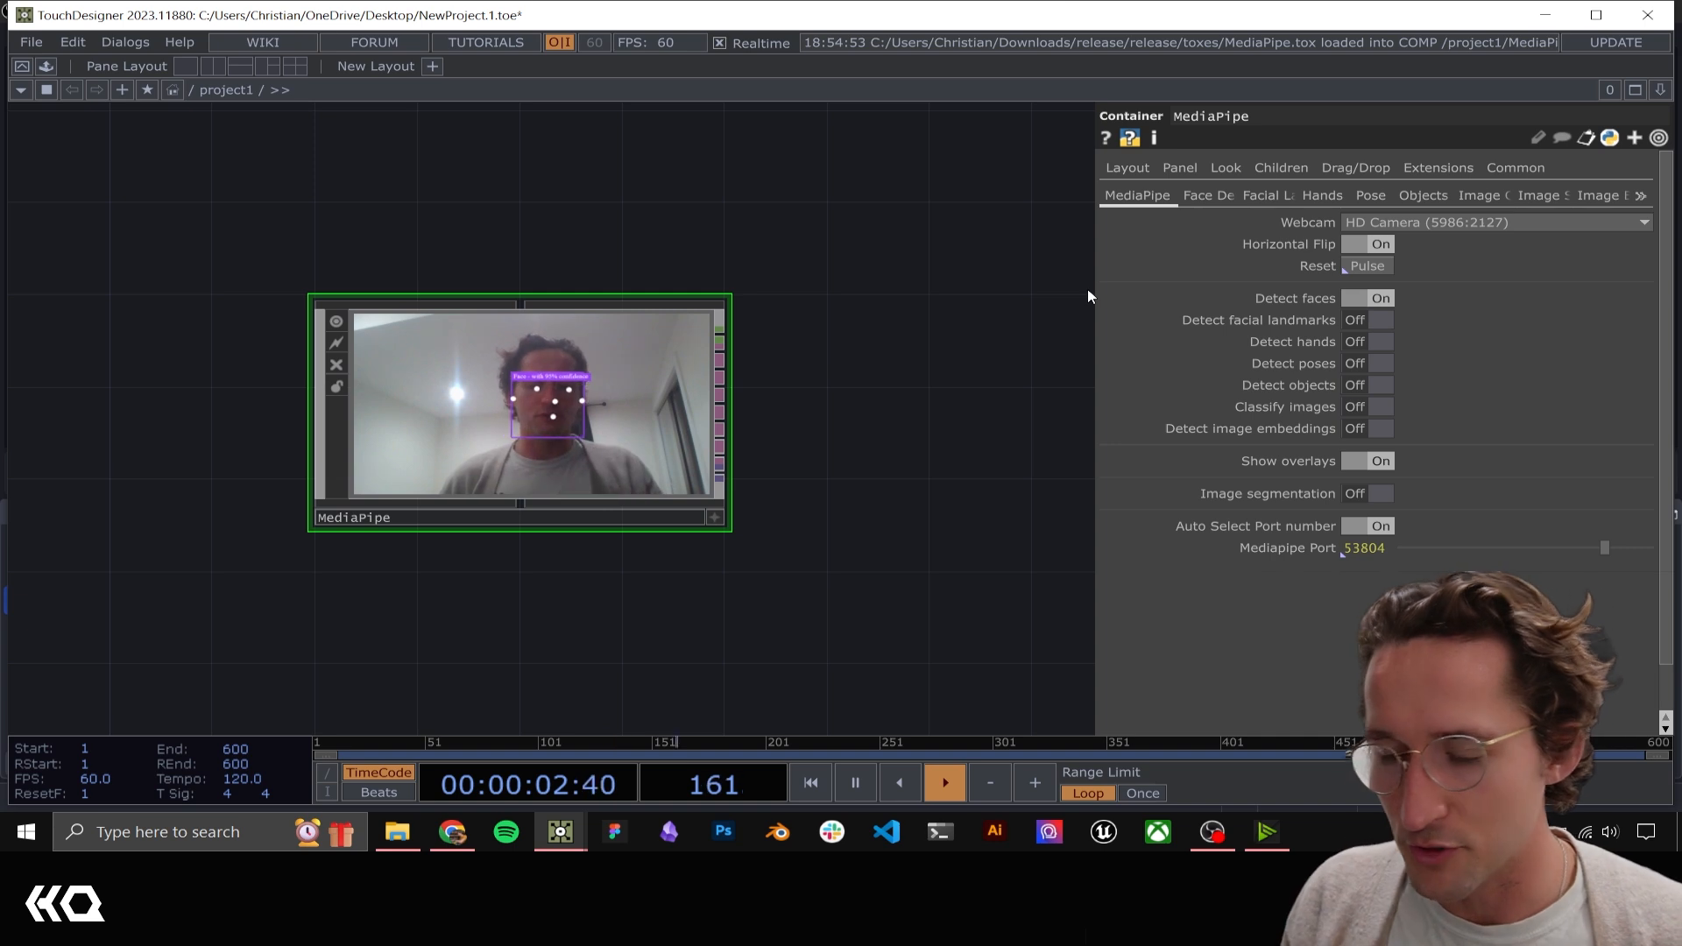
click(1382, 300)
click(1370, 319)
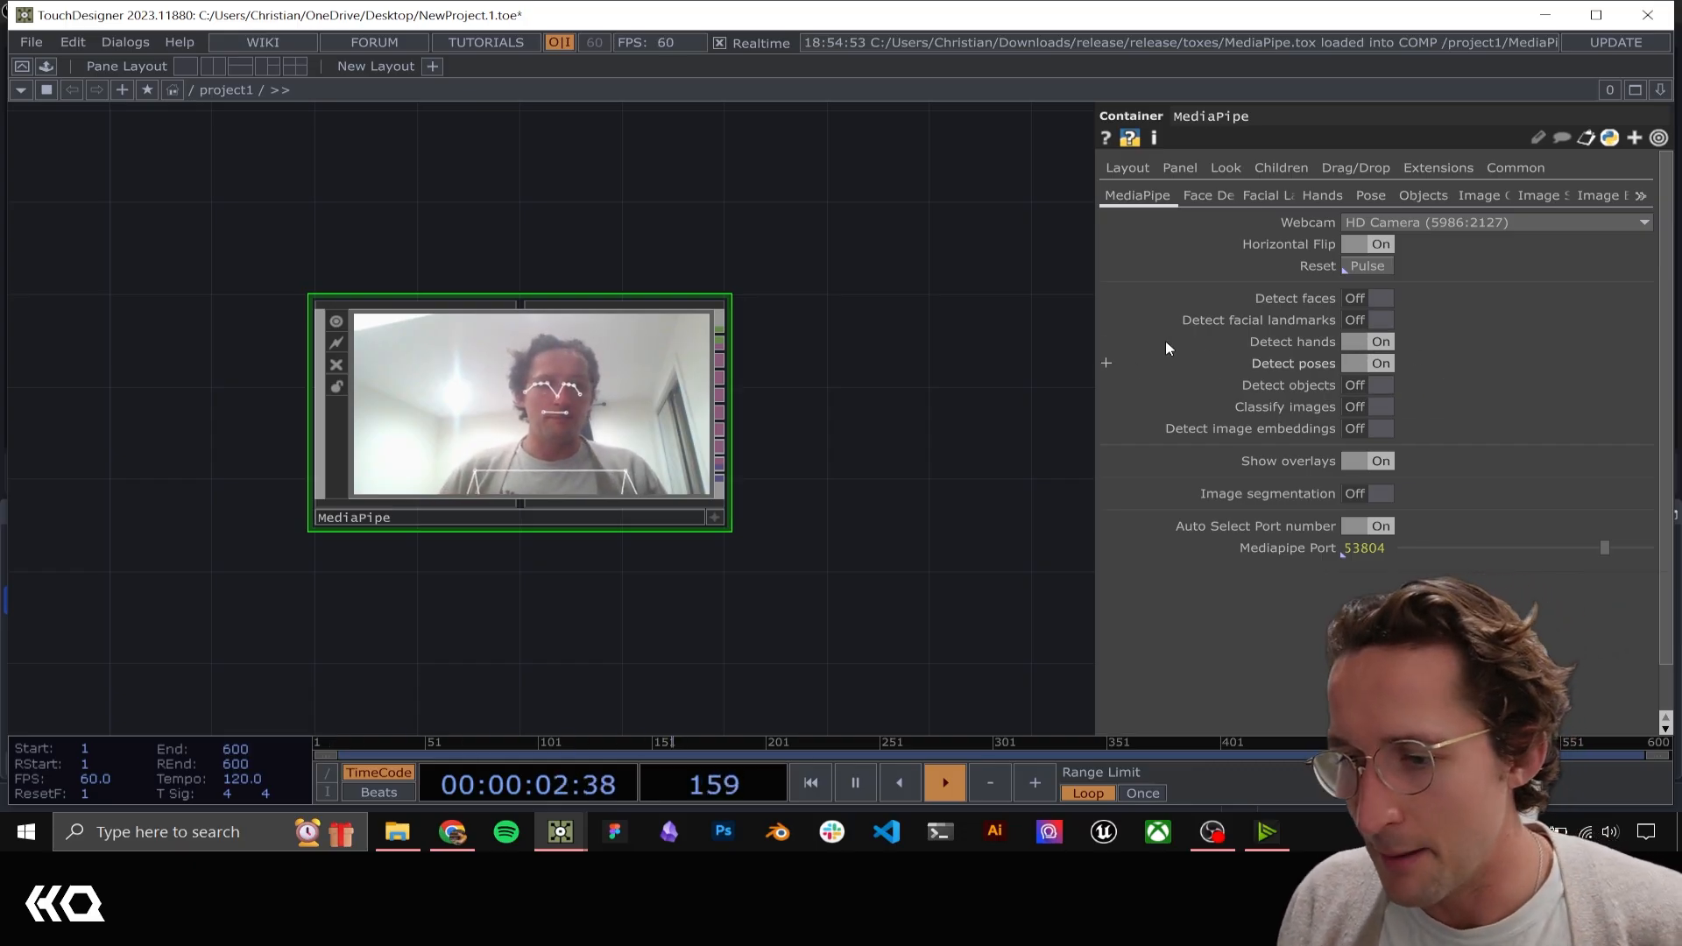
click(1379, 364)
Load the hand_tracking component from the toxes folder into the network beside MediaPipe
drag(783, 328, 531, 313)
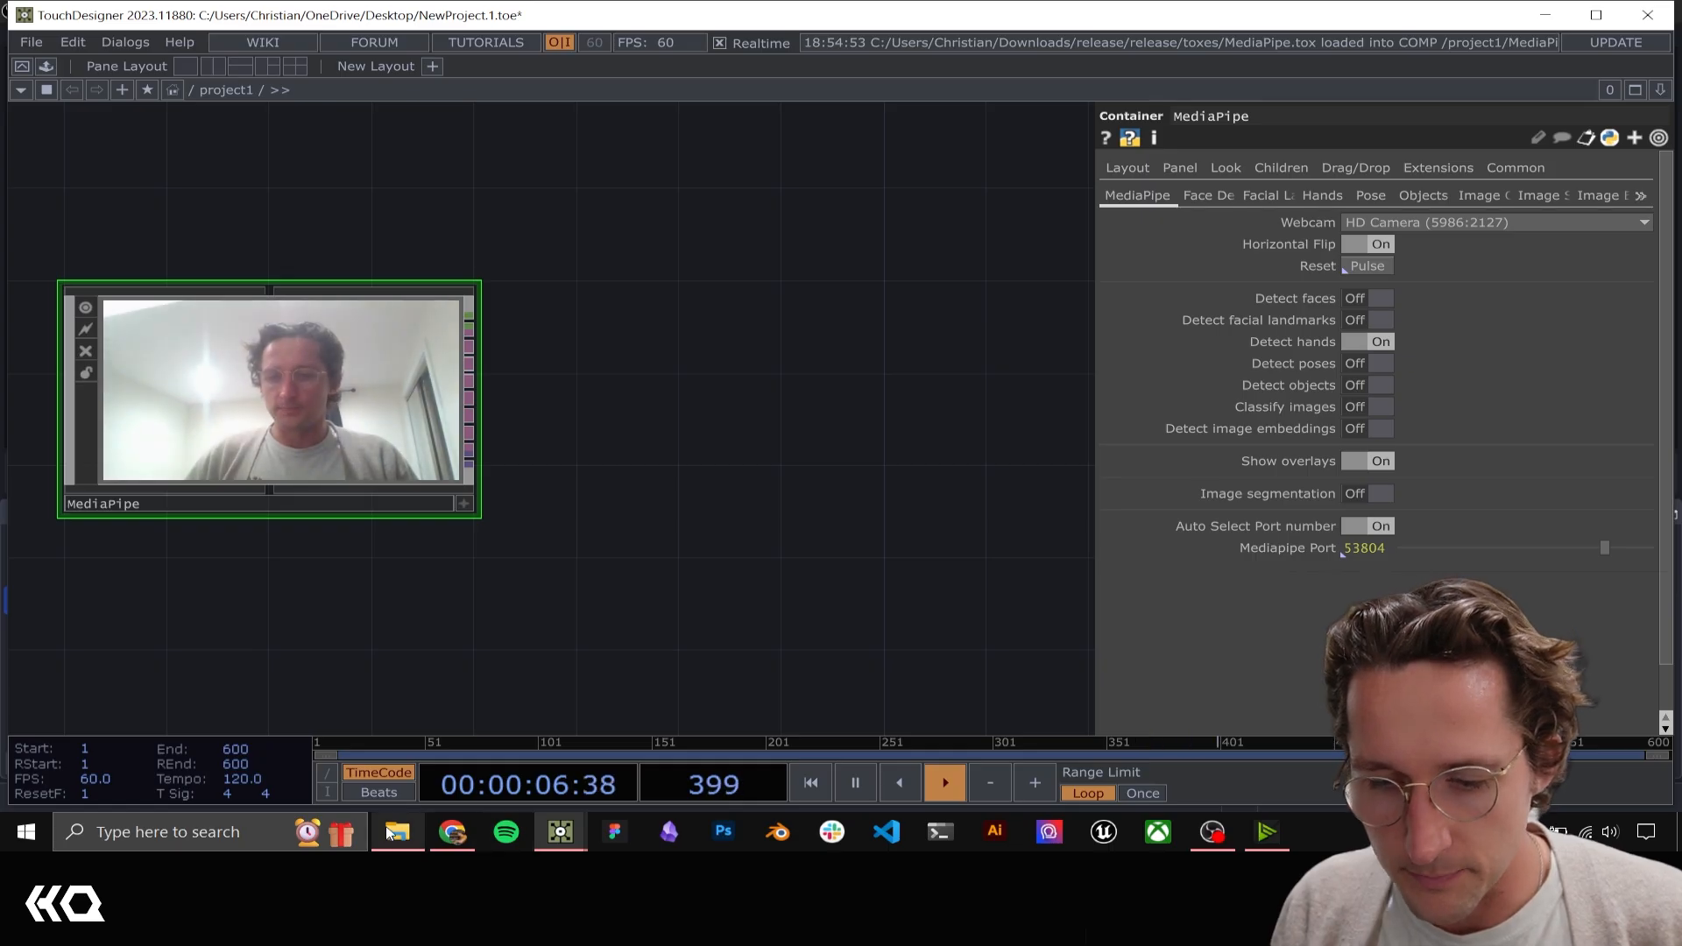
click(392, 831)
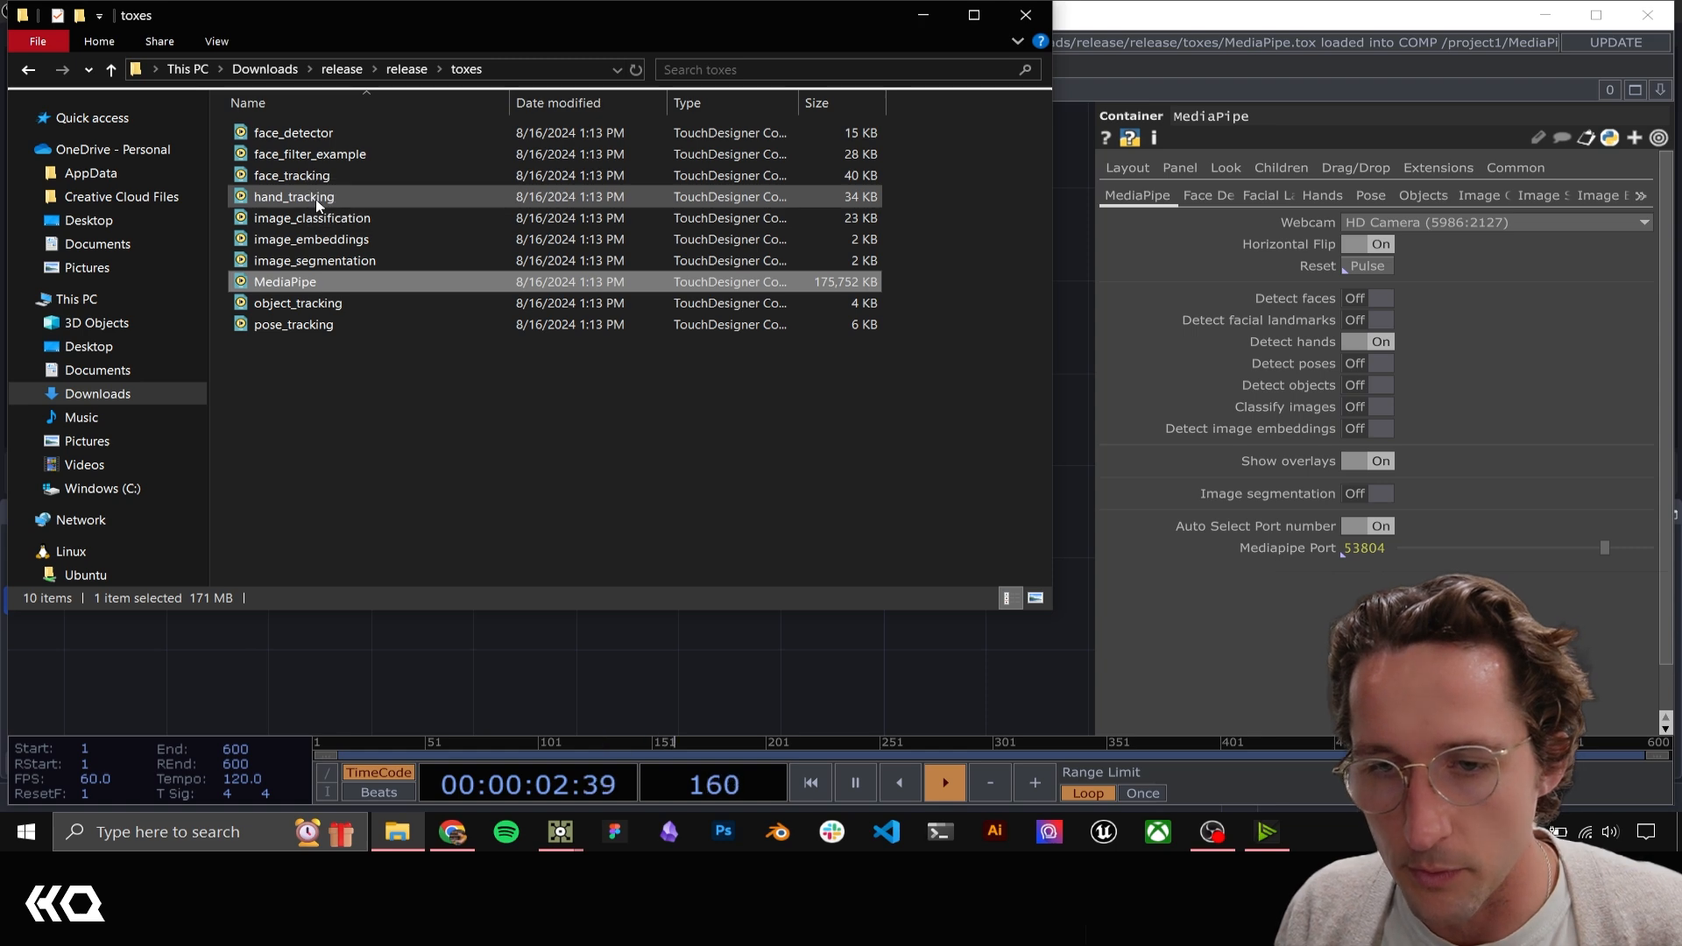
drag(312, 196, 630, 380)
click(480, 682)
Connect MediaPipe's hands output to the hand_tracking input and check the tracked hand points against the webcam feed
scroll(594, 382, up, 5)
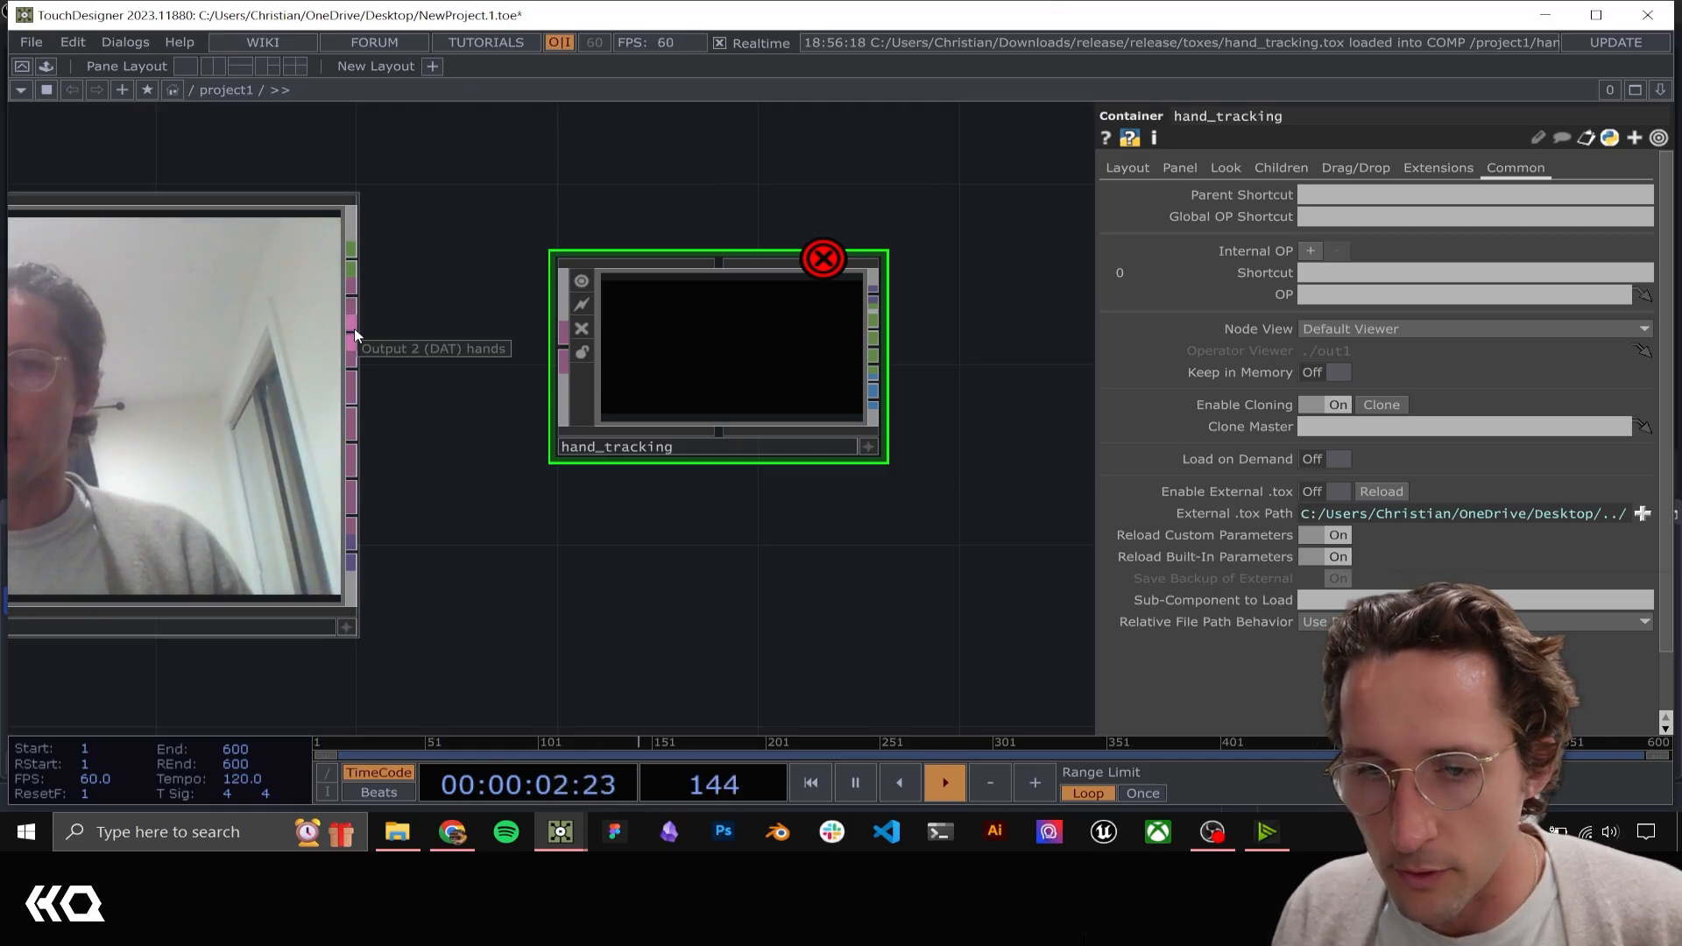
drag(355, 337, 562, 350)
drag(738, 547, 593, 537)
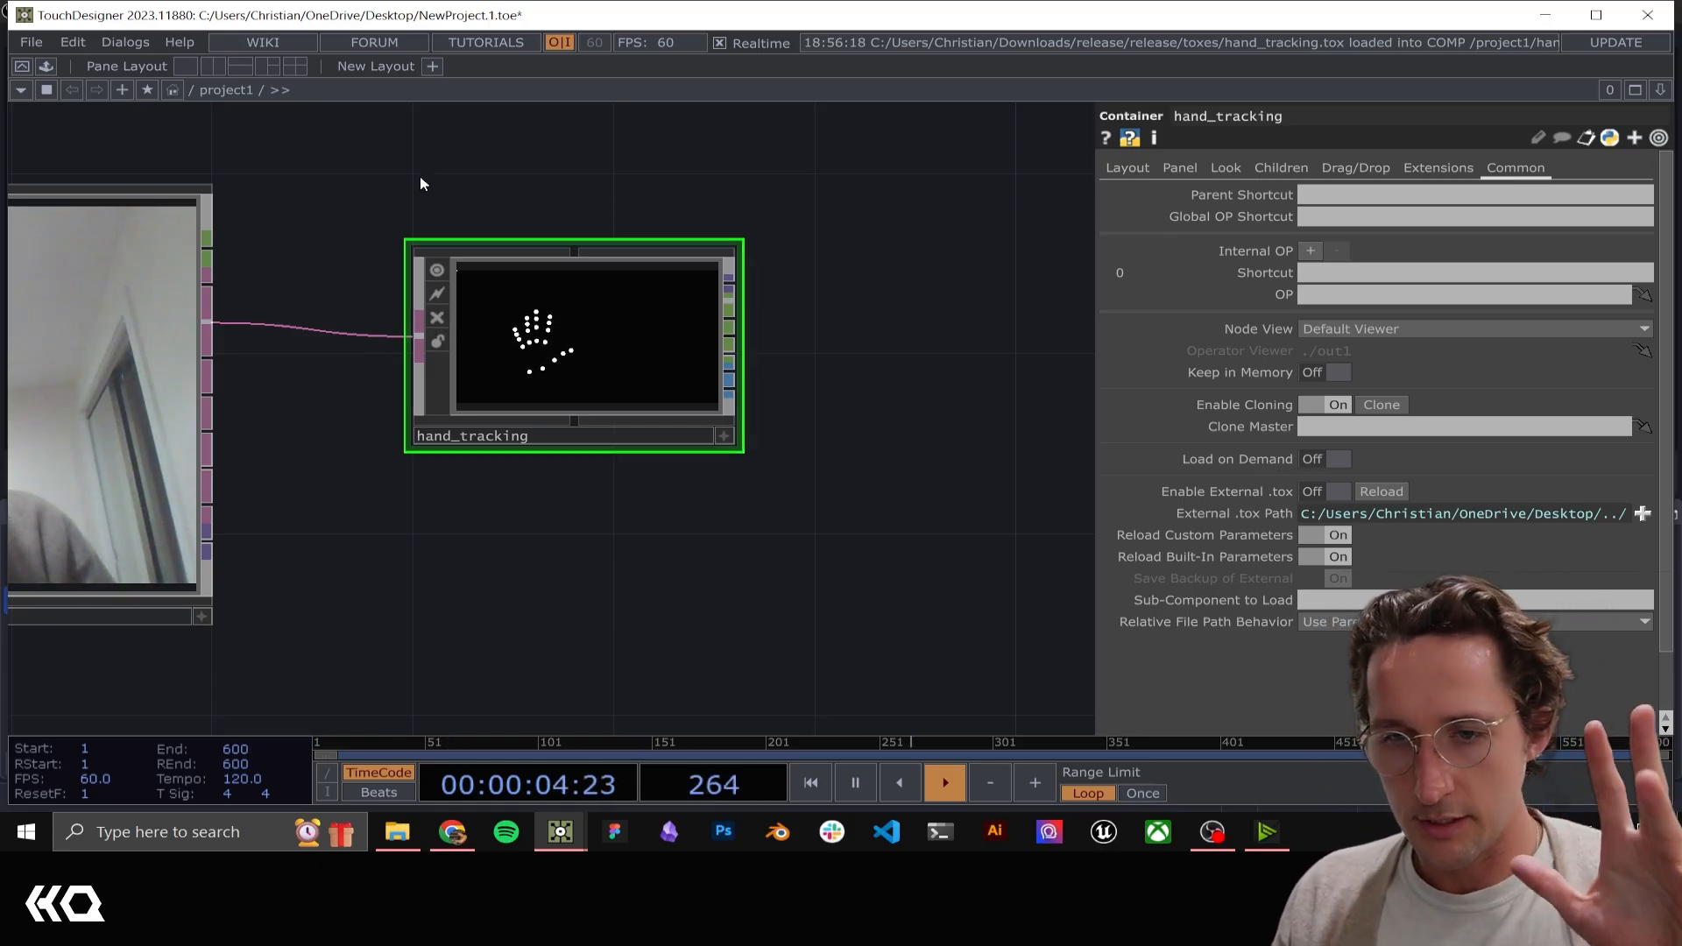
drag(486, 168, 774, 133)
drag(601, 205, 649, 286)
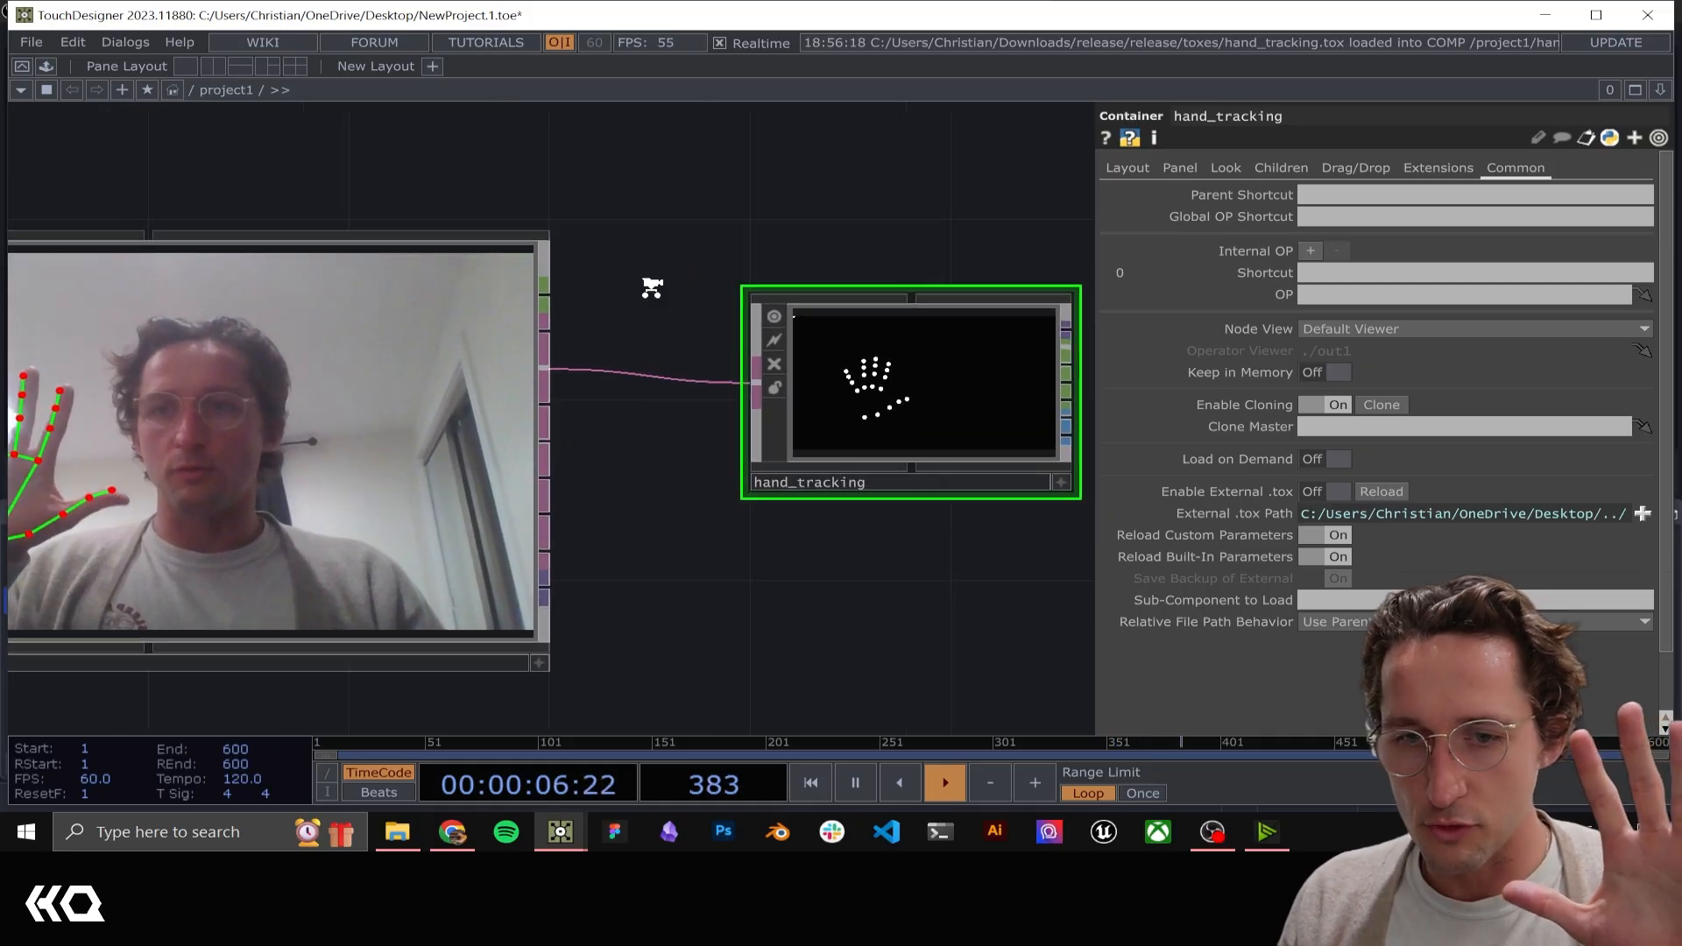
scroll(647, 284, down, 4)
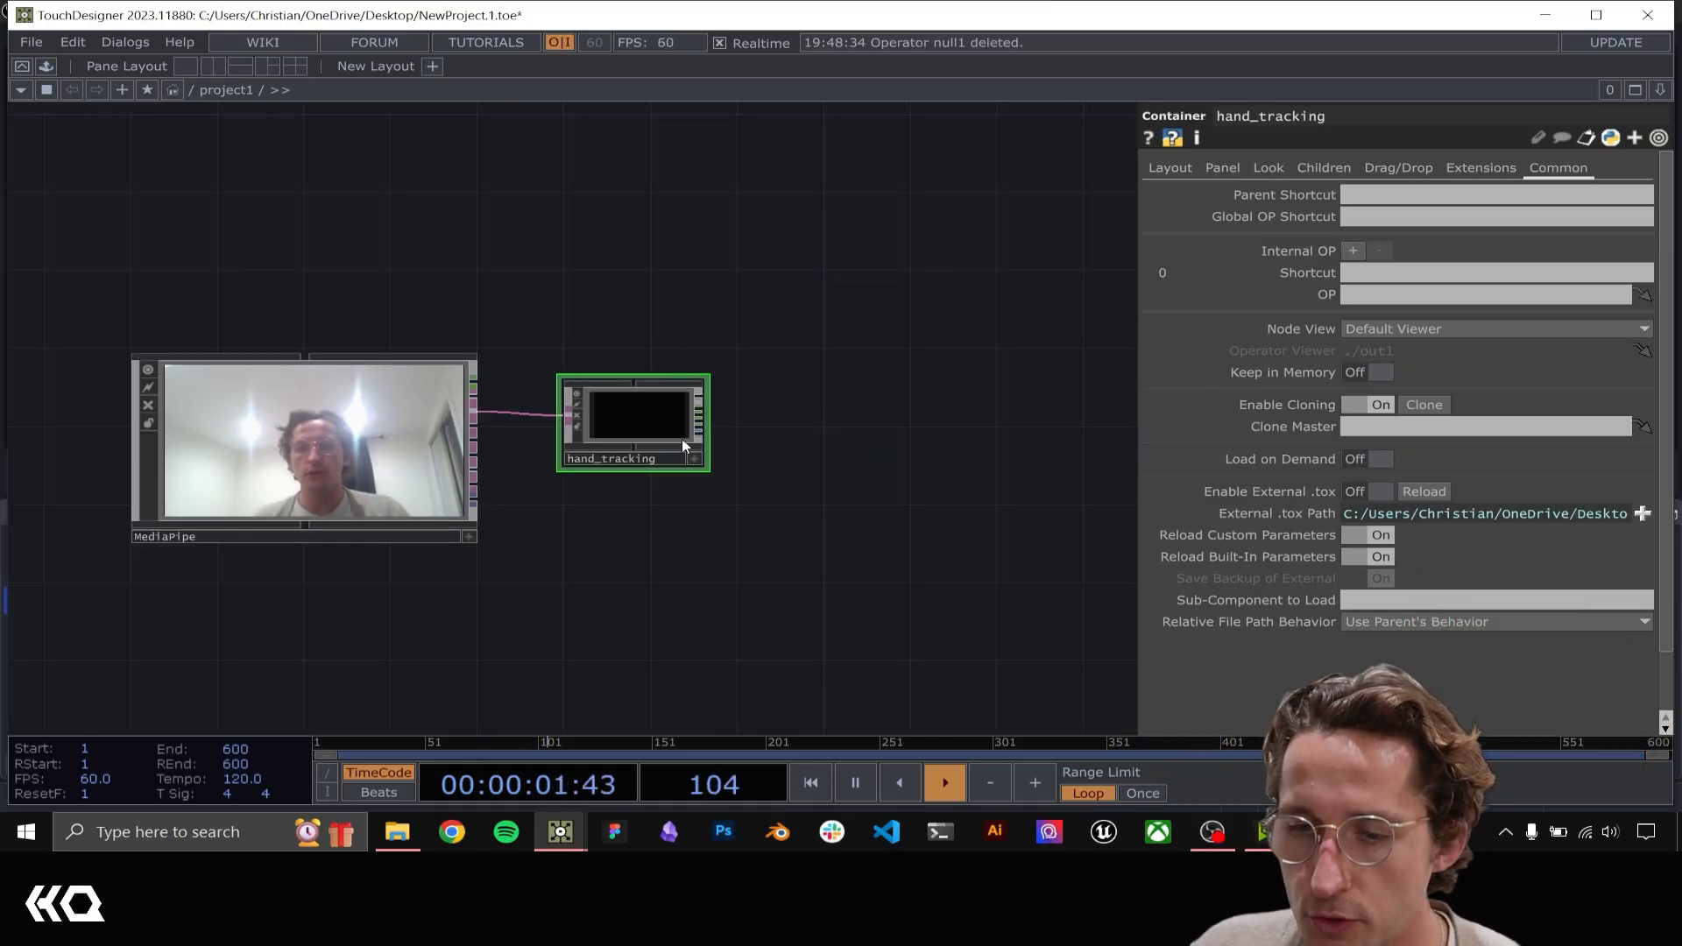
Attach a Null CHOP to the helpers output of hand_tracking and inspect its channels
scroll(697, 433, up, 3)
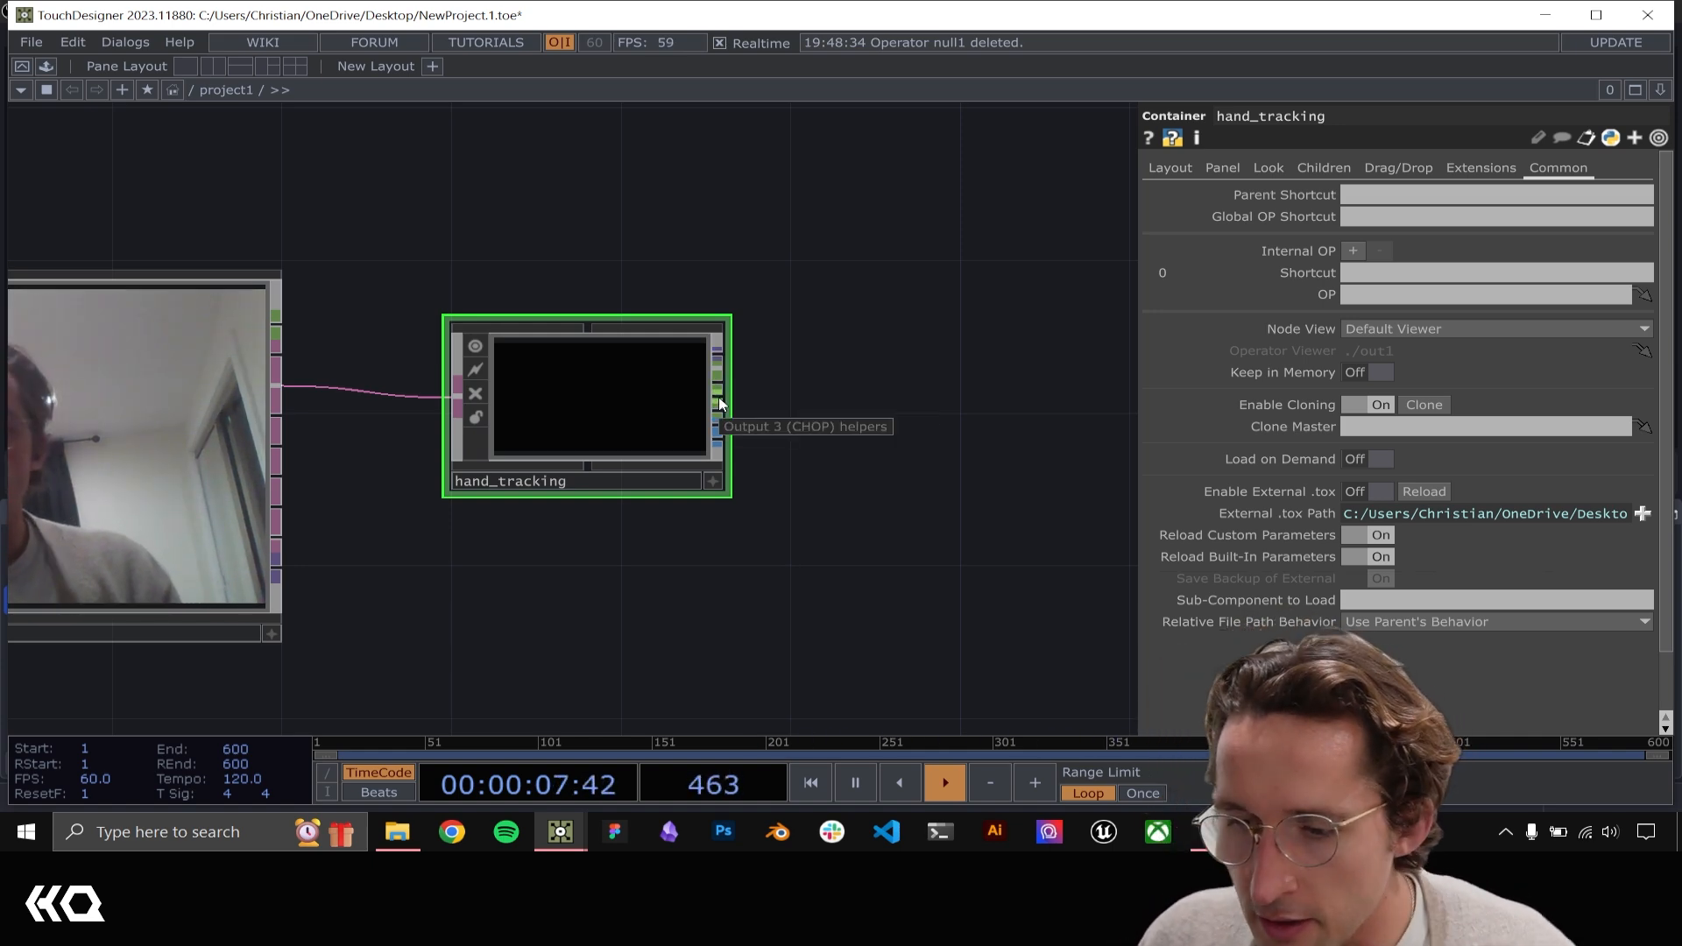
drag(720, 402, 895, 402)
text(null)
key(Return)
click(895, 402)
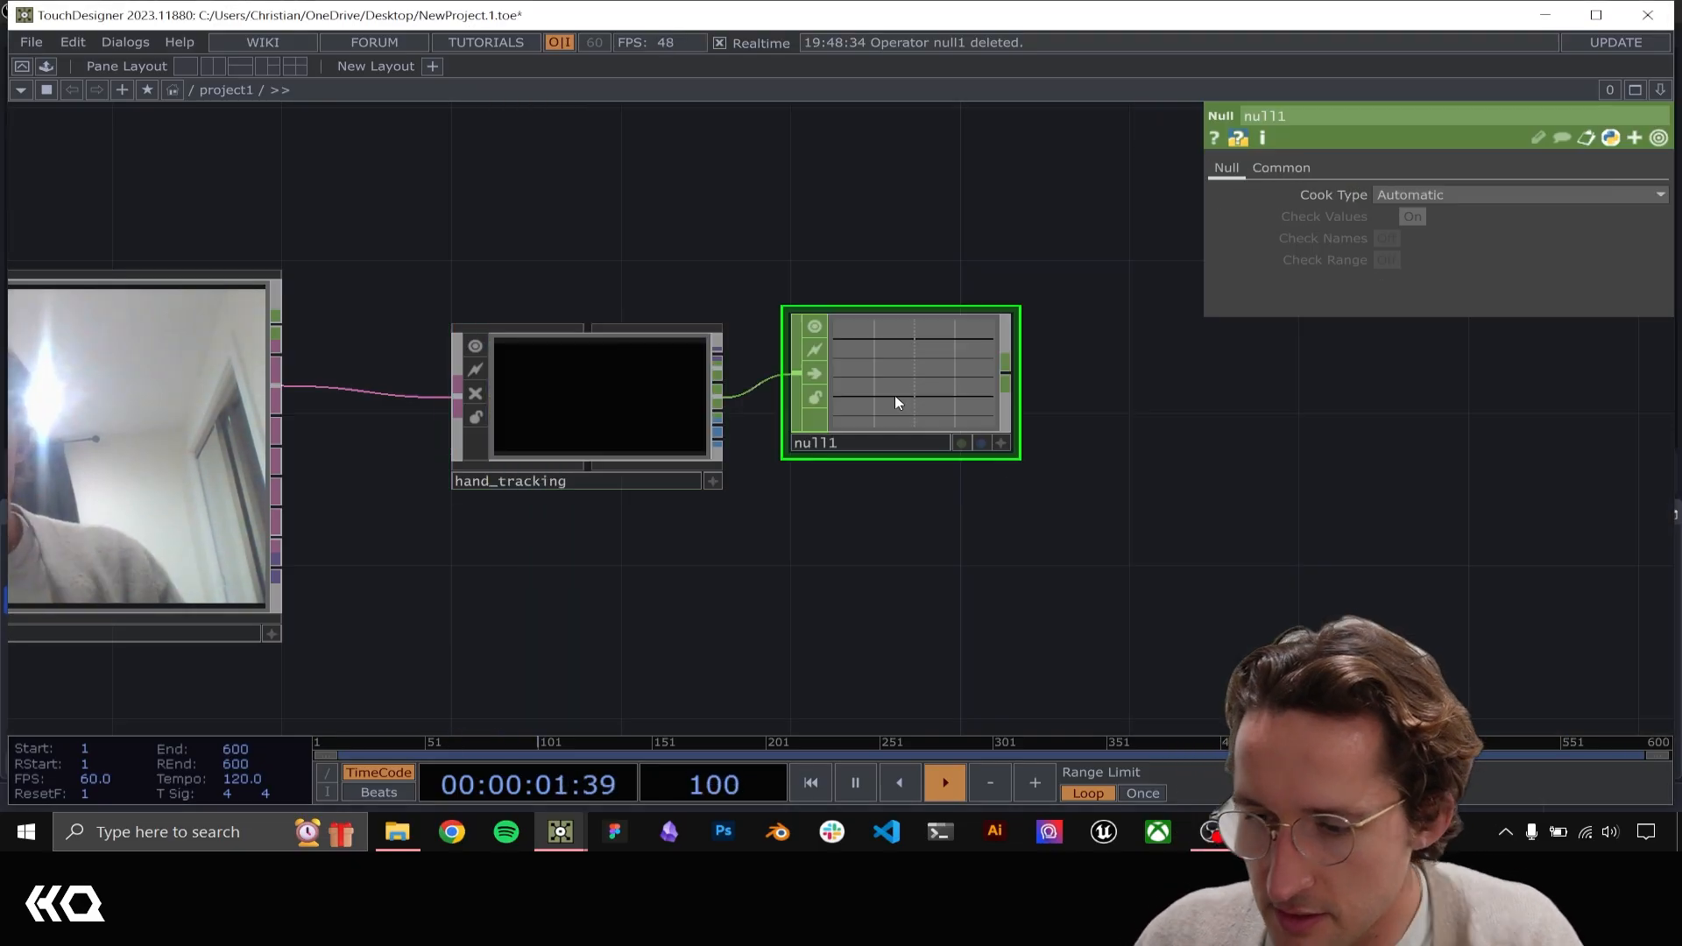
middle_drag(895, 402, 924, 360)
scroll(923, 357, up, 2)
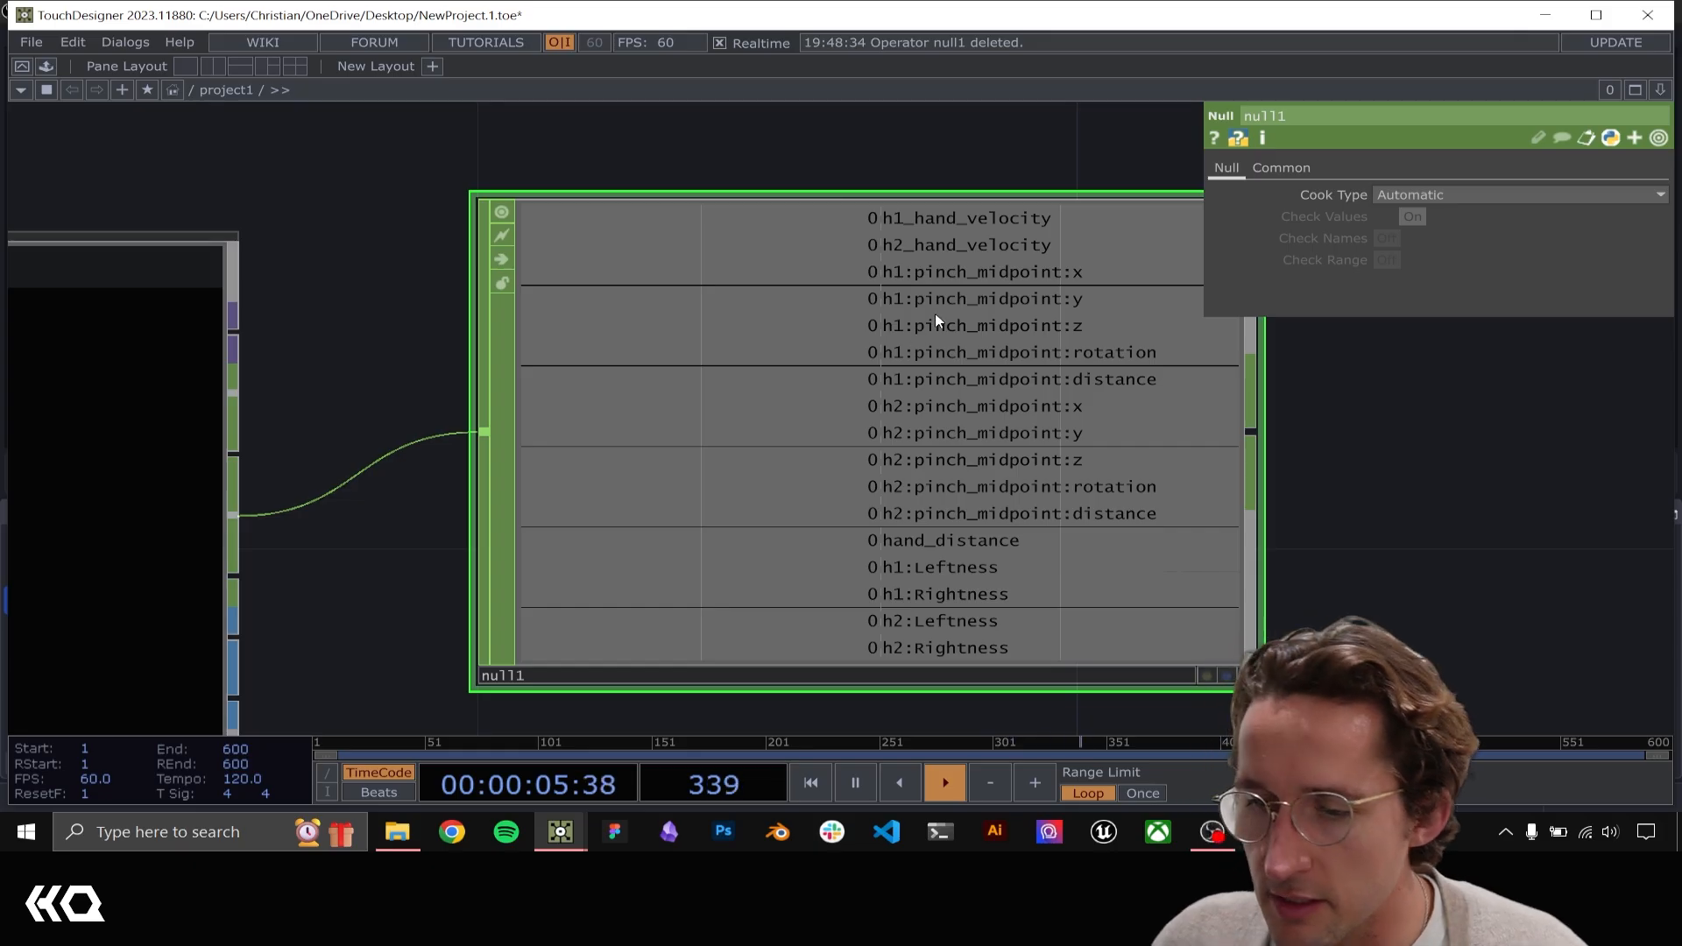
Attach a second Null CHOP to hand_tracking's gesture output and align it beneath the first Null
scroll(930, 321, down, 3)
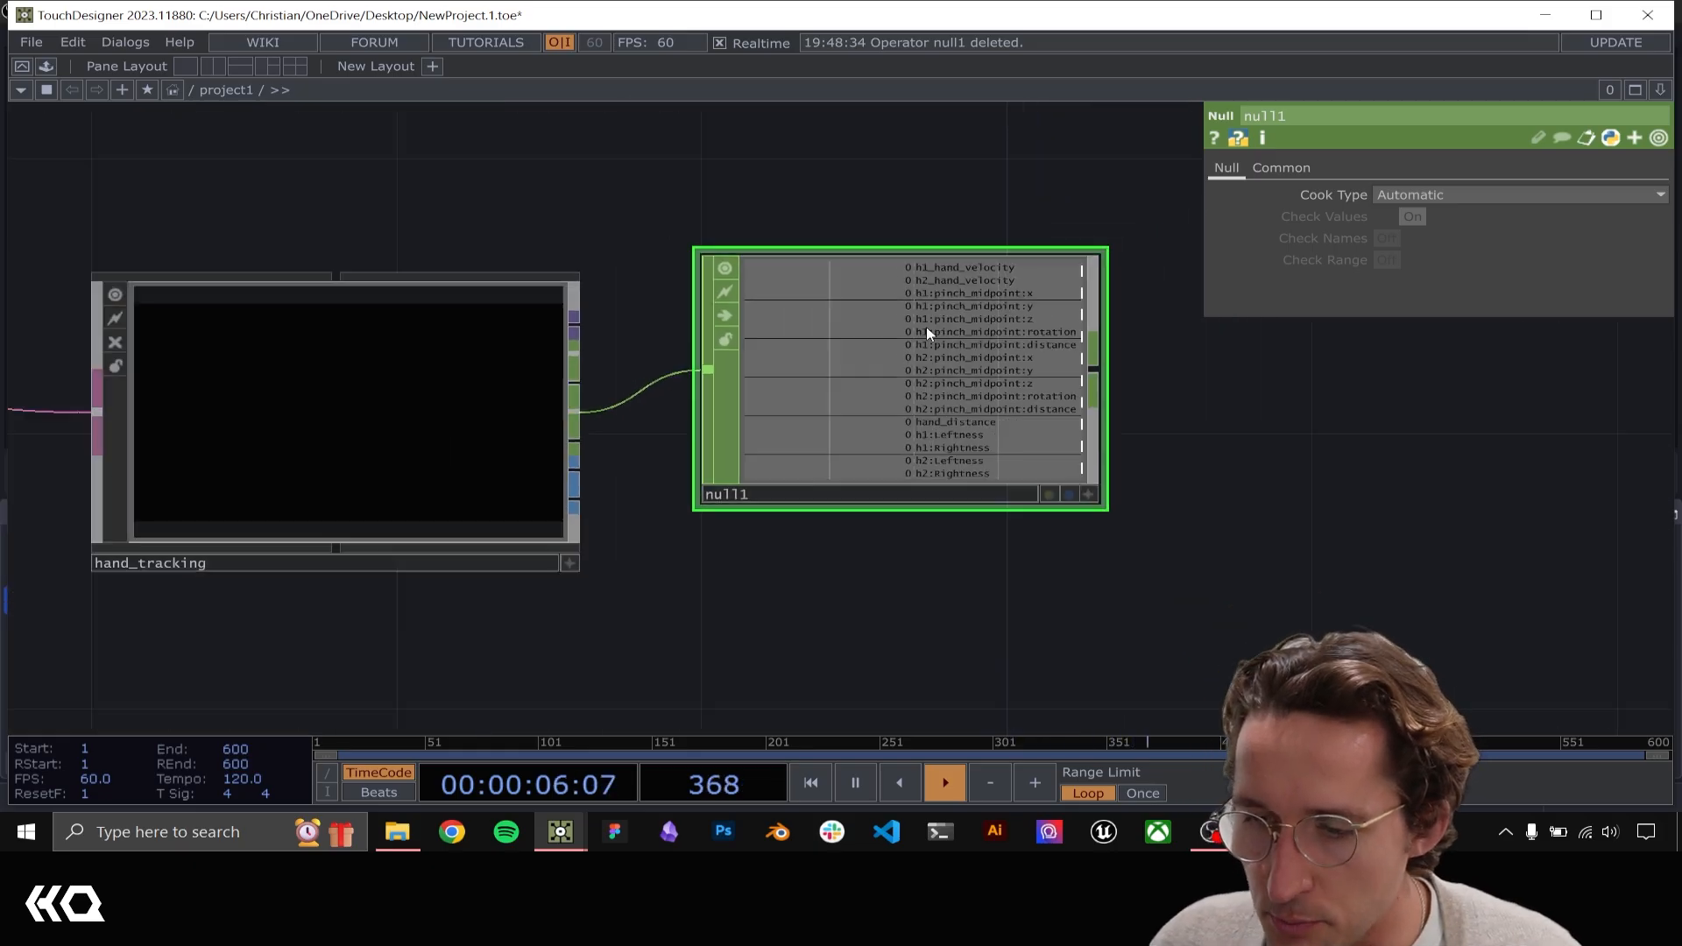
click(575, 445)
click(741, 589)
text(null)
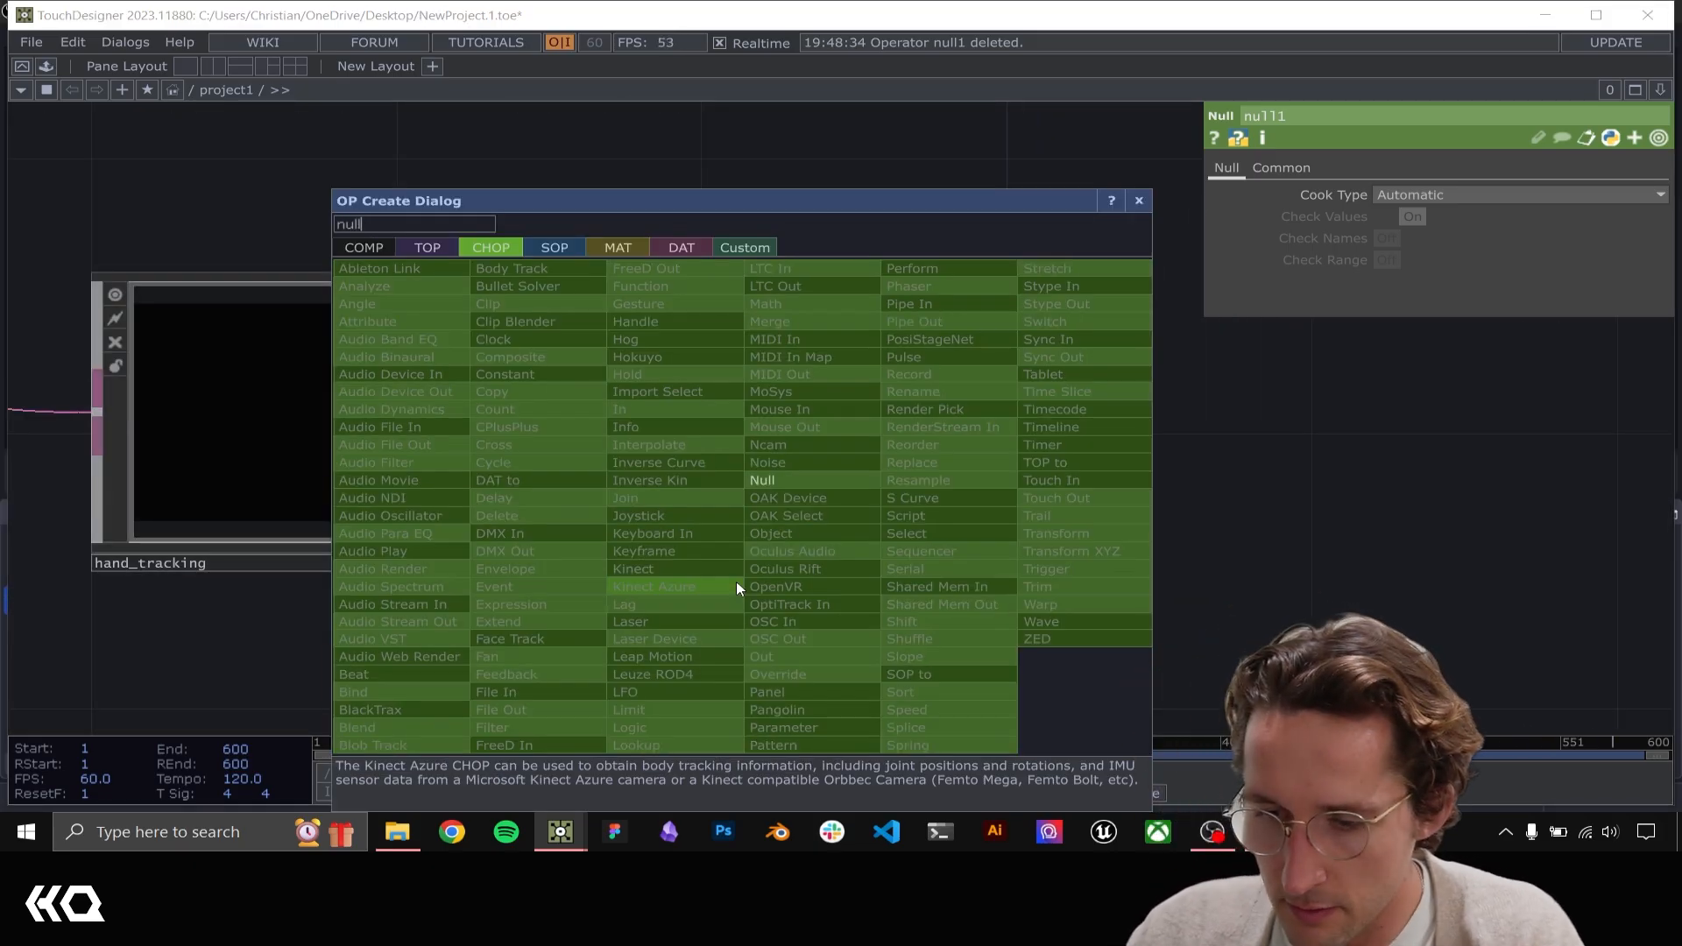
key(Return)
drag(736, 581, 828, 617)
drag(1325, 606, 1310, 479)
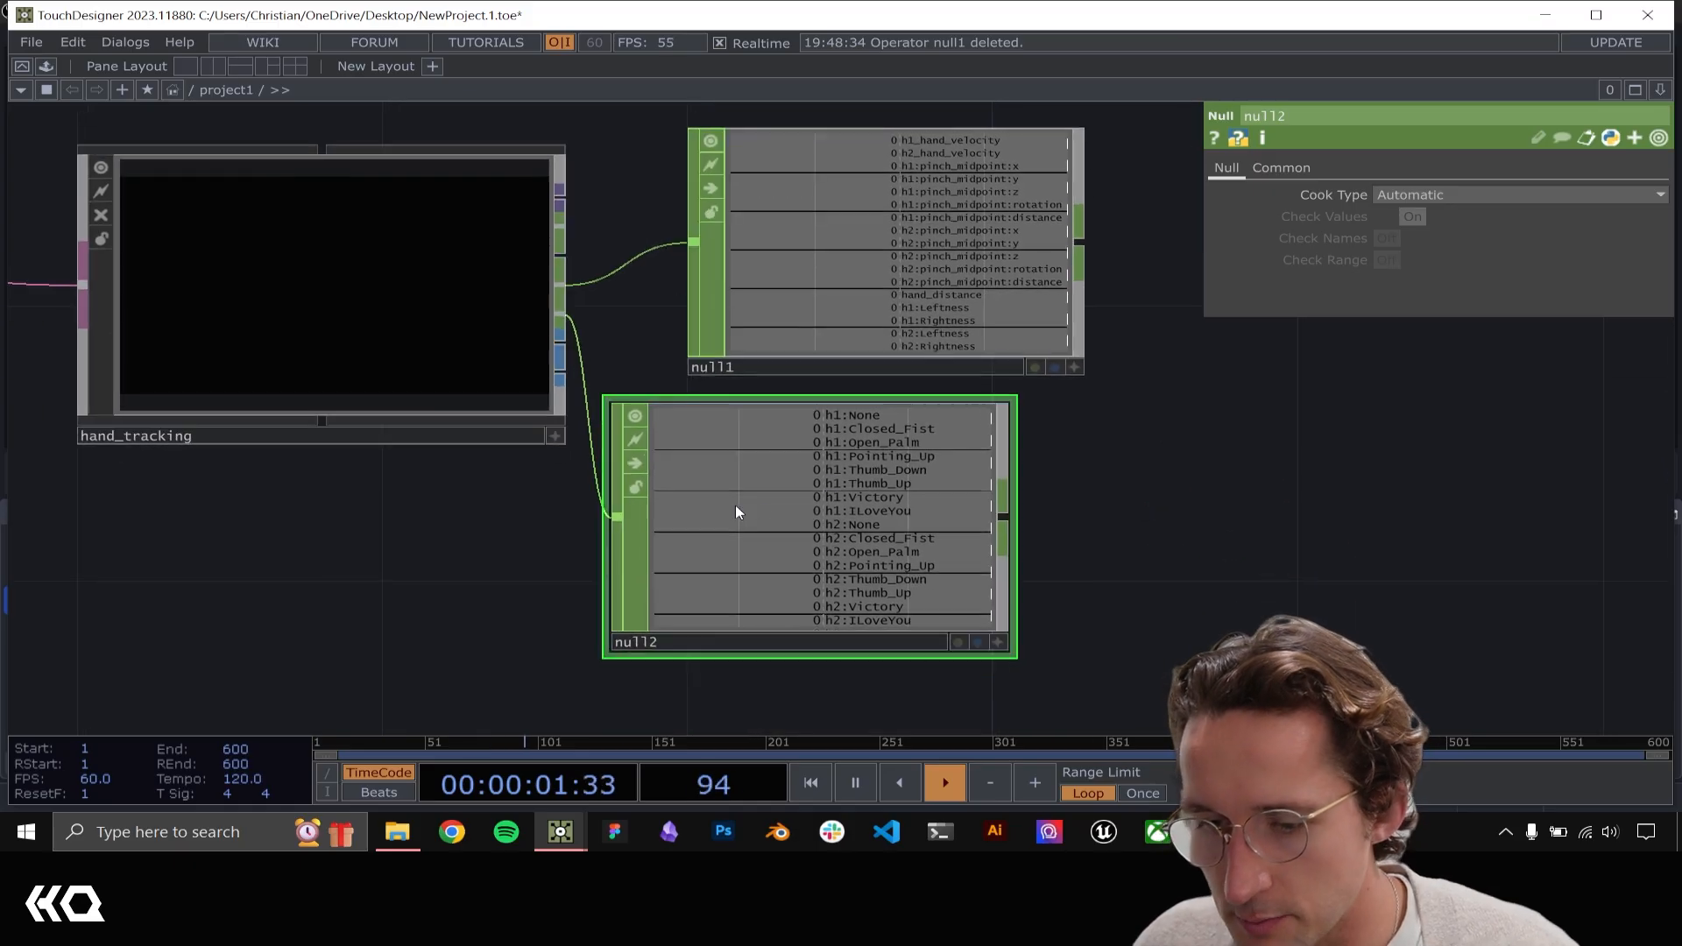
drag(734, 505, 801, 501)
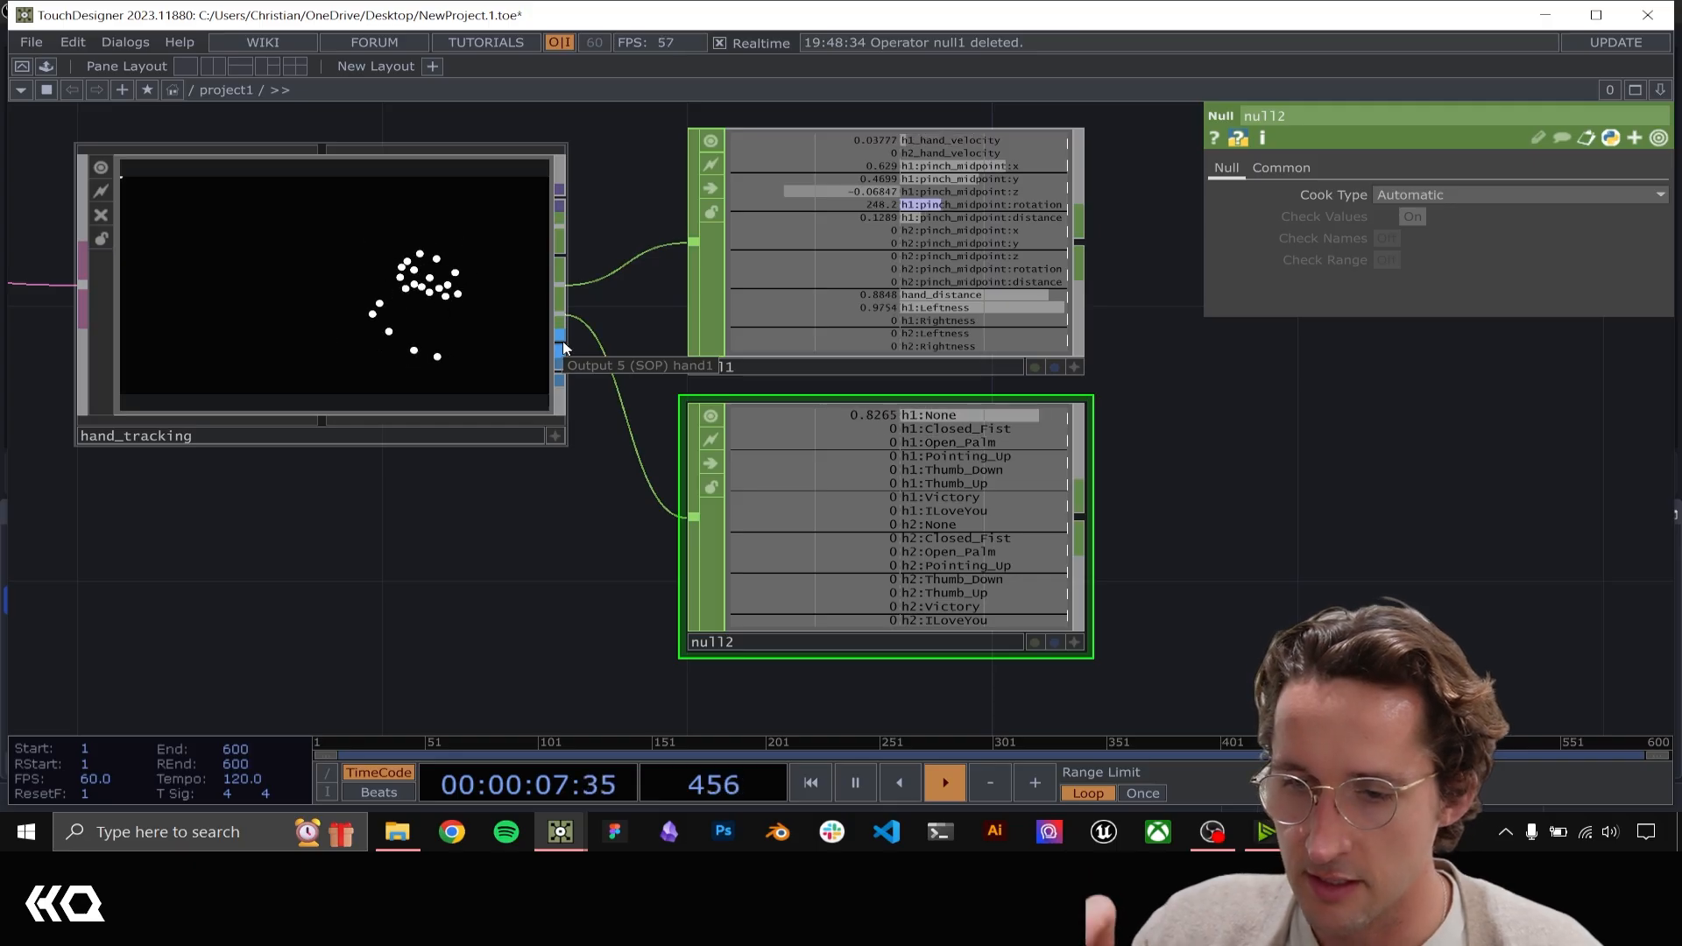
Delete both Null CHOPs connected to hand_tracking
drag(1288, 571, 807, 215)
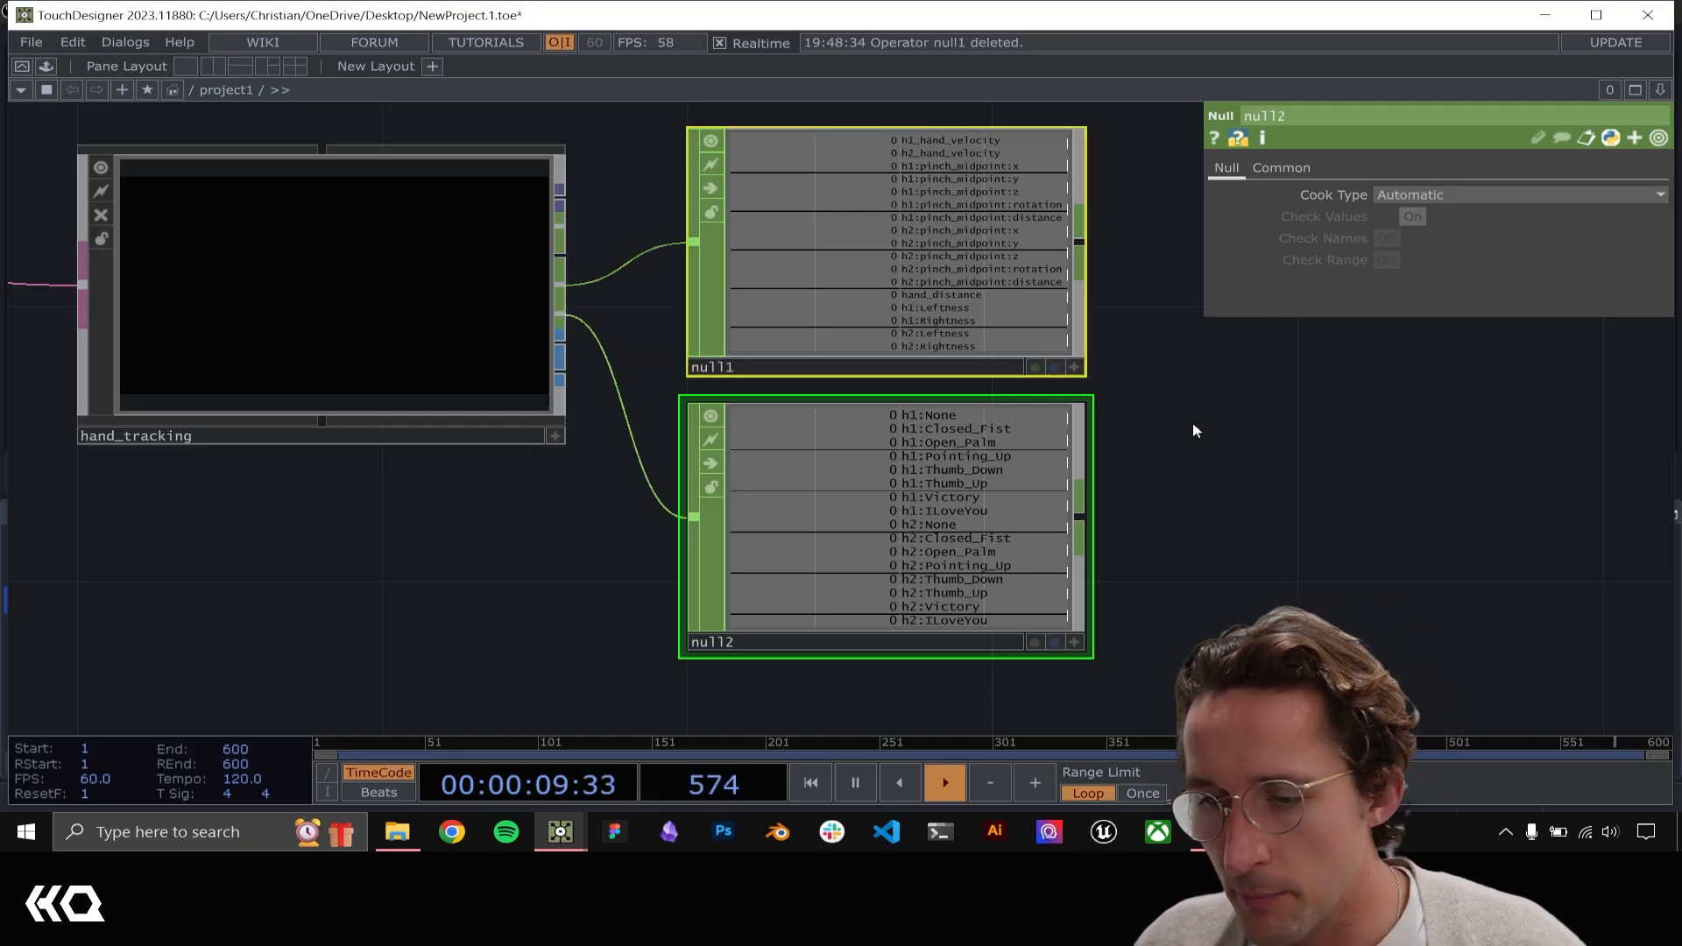
key(Delete)
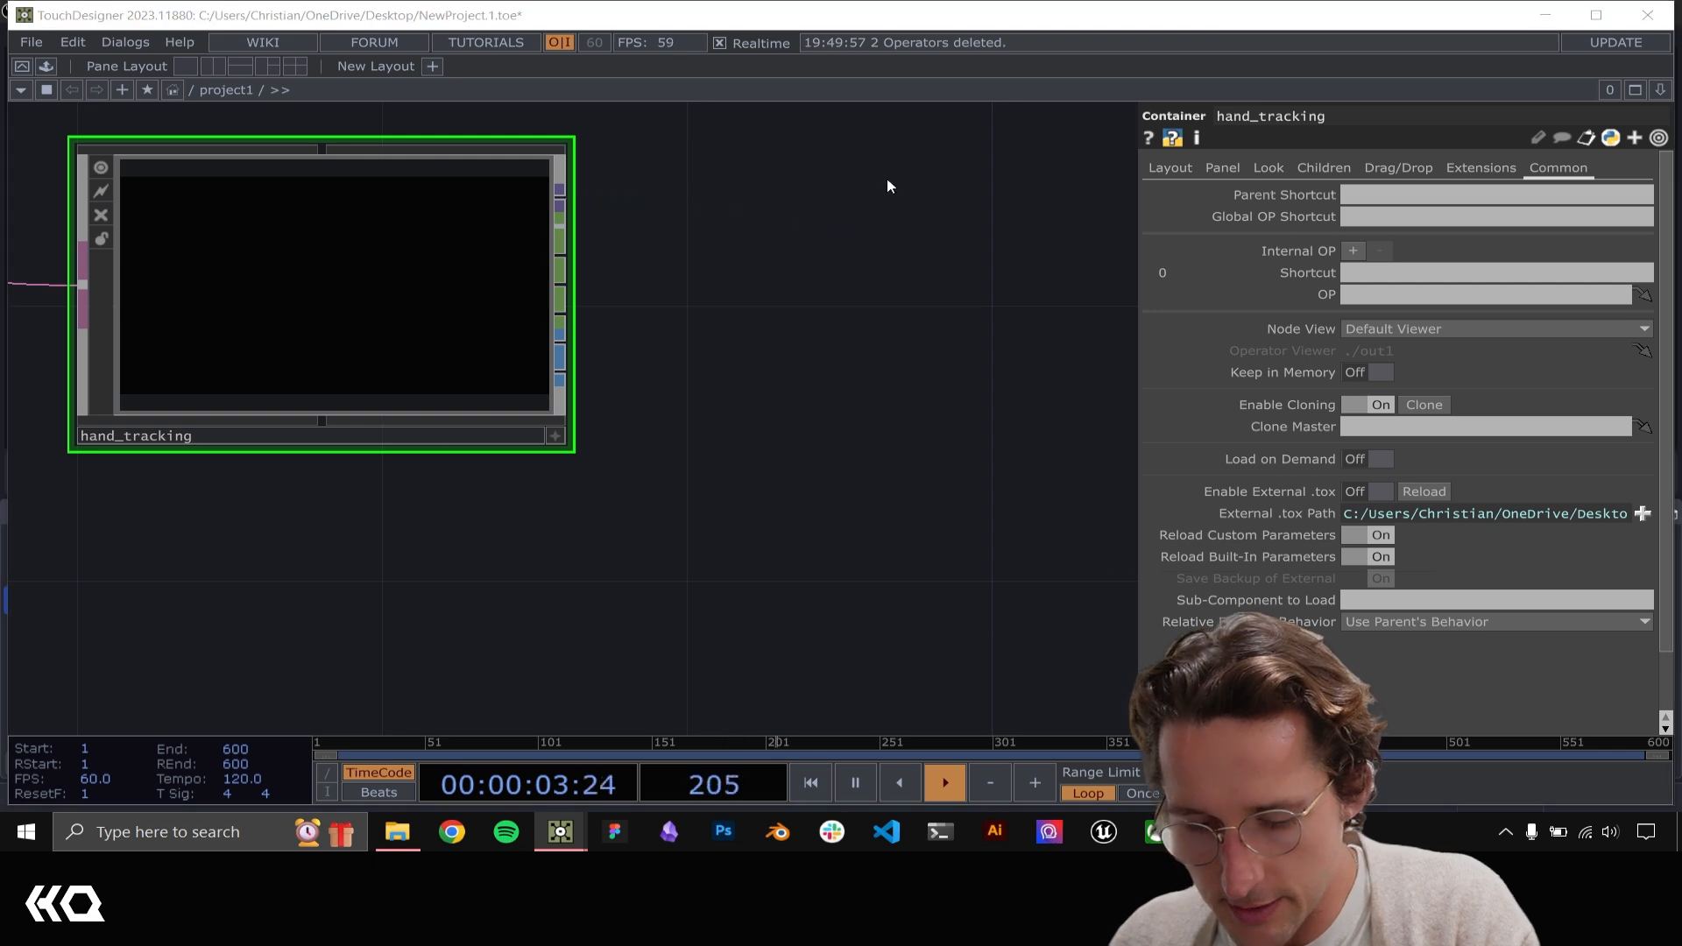
Attach a Null TOP to hand_tracking's image output and examine the tracked hand points in it
key(Tab)
text(nul)
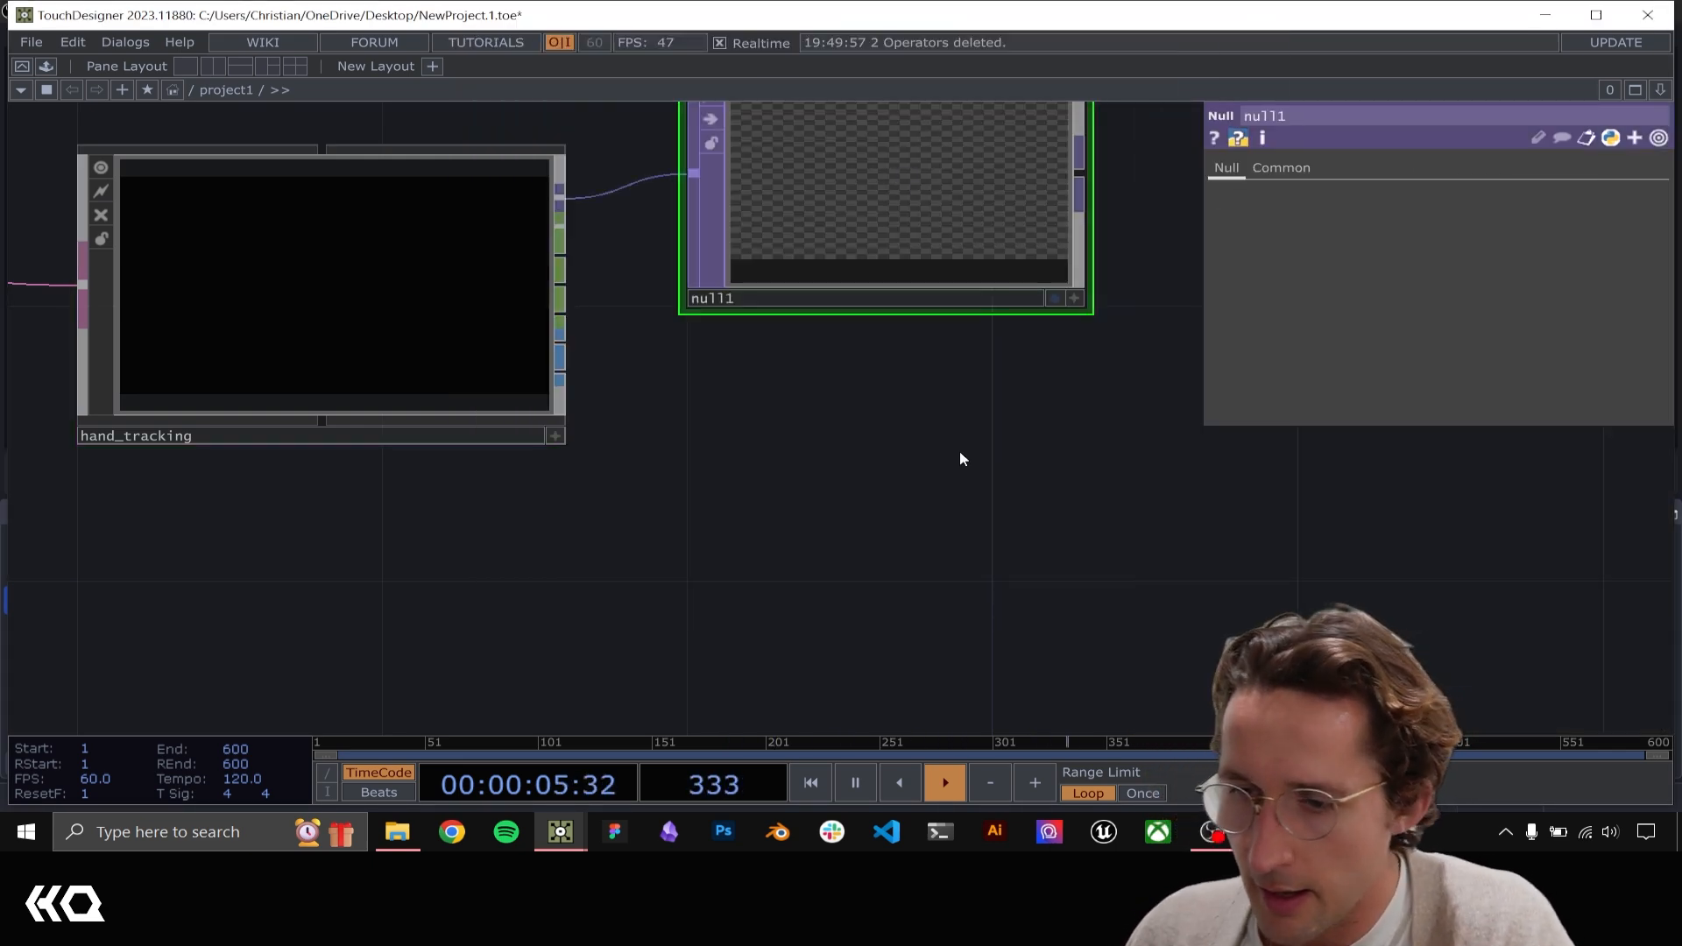
drag(937, 467, 926, 612)
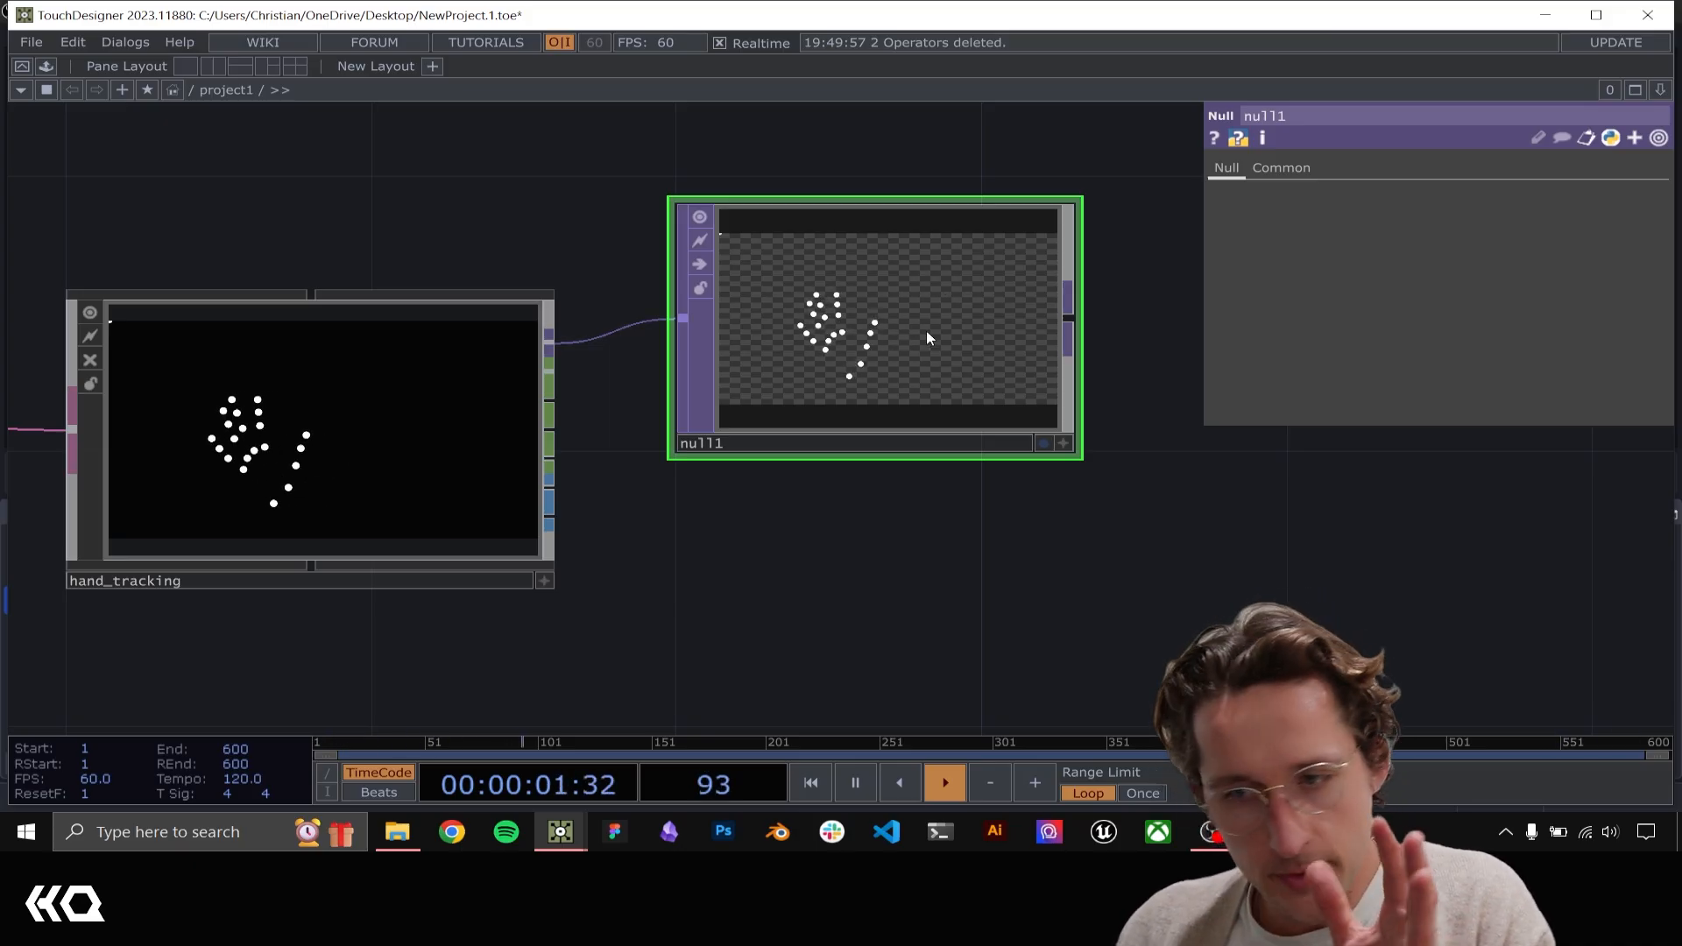
scroll(927, 329, up, 5)
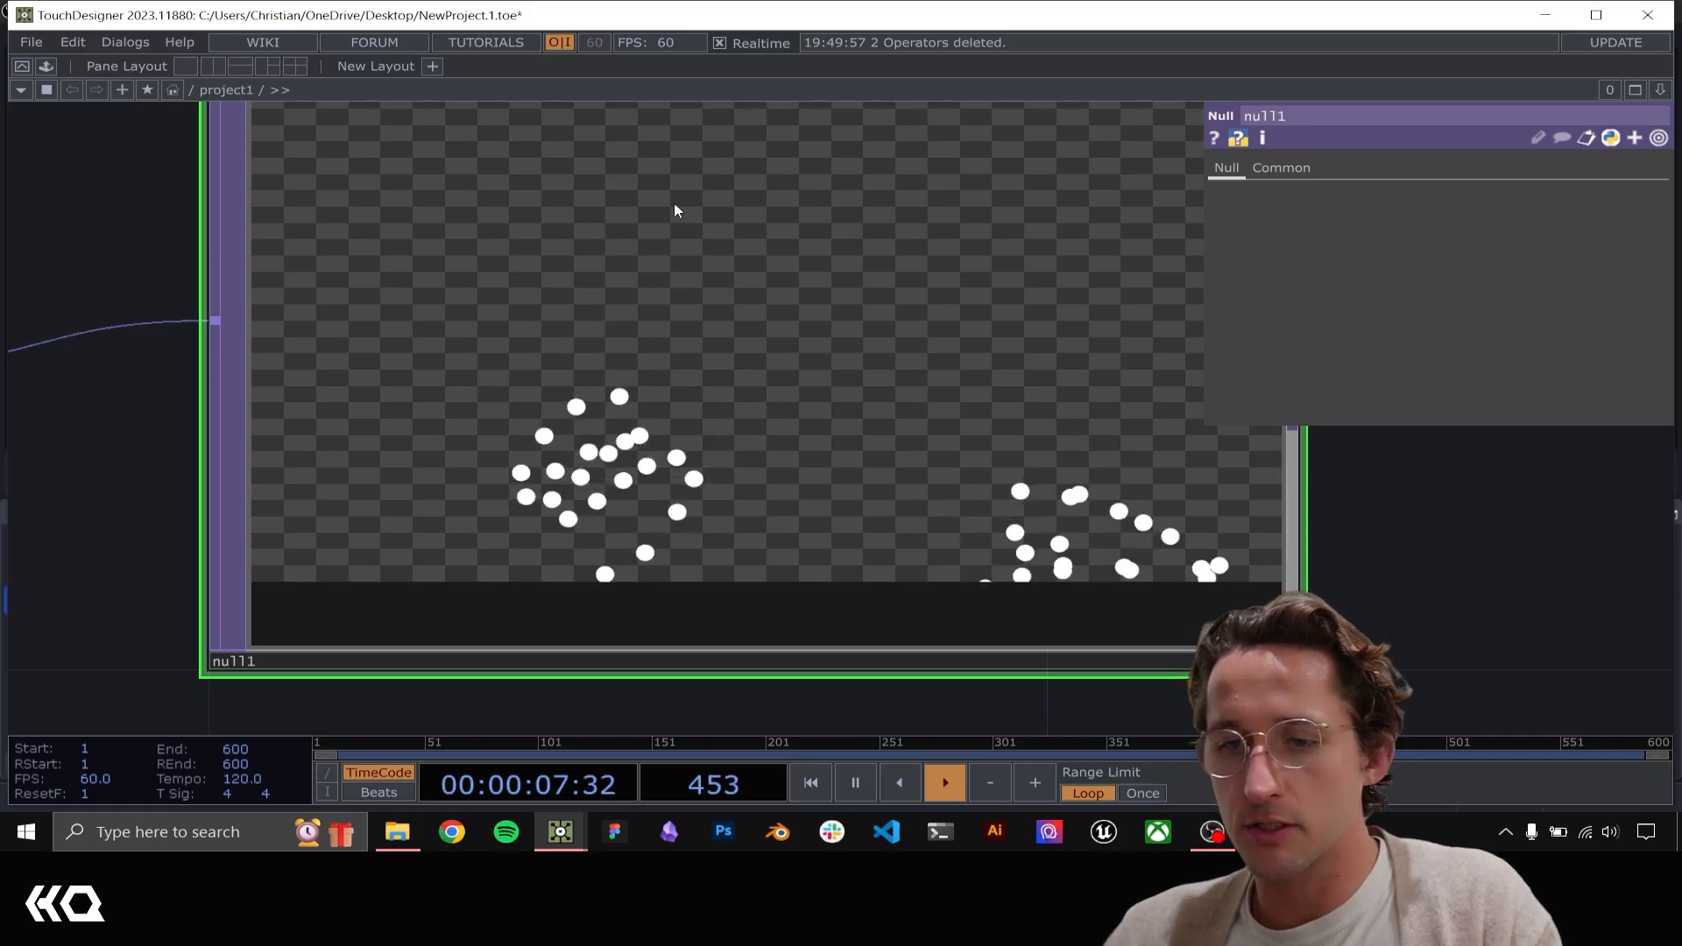
scroll(719, 273, down, 5)
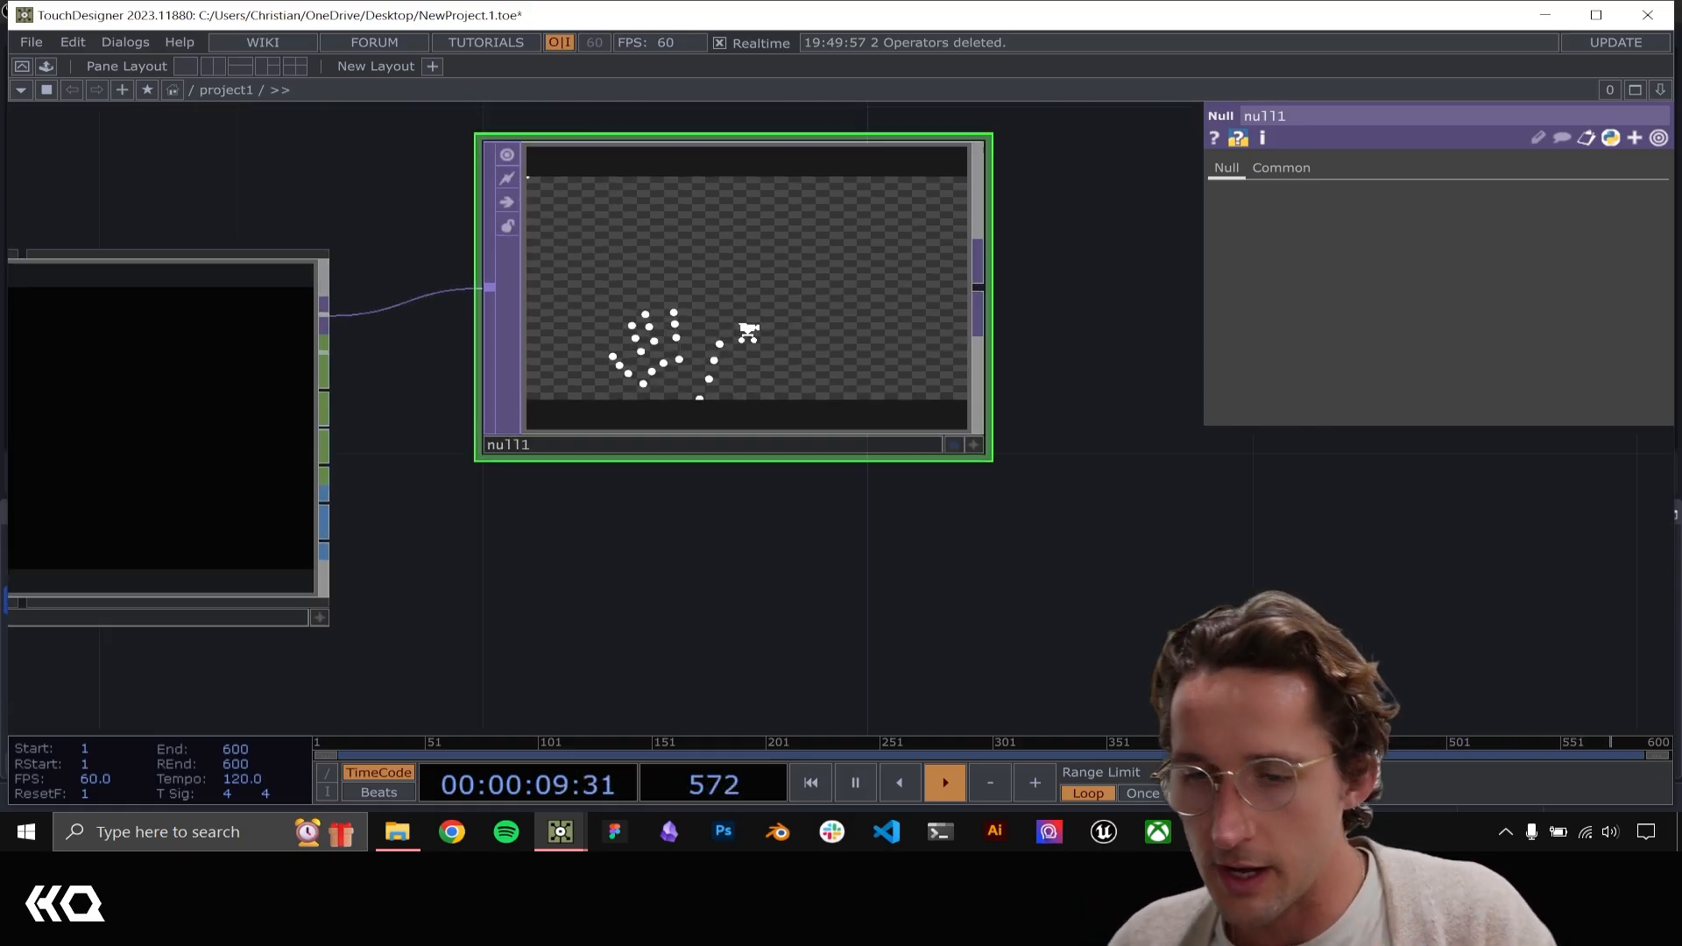
Place a Box SOP in an empty area of the network, away from the hand tracking operators
drag(769, 317, 771, 375)
drag(1307, 583, 525, 350)
scroll(914, 464, down, 3)
key(Tab)
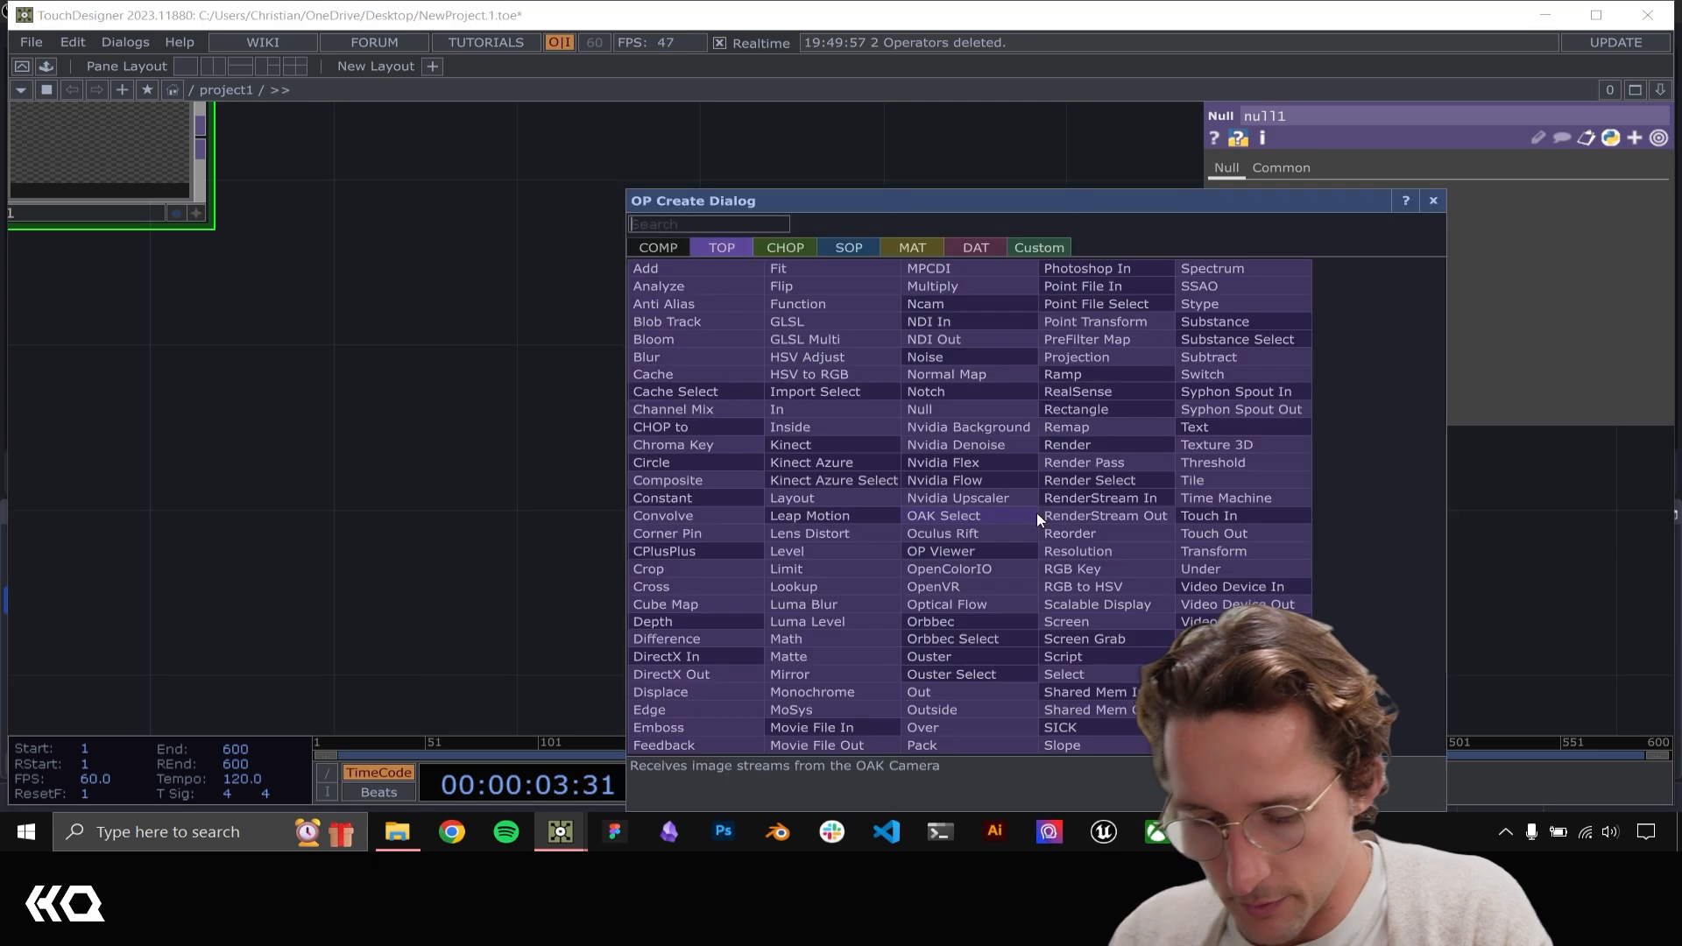
click(850, 247)
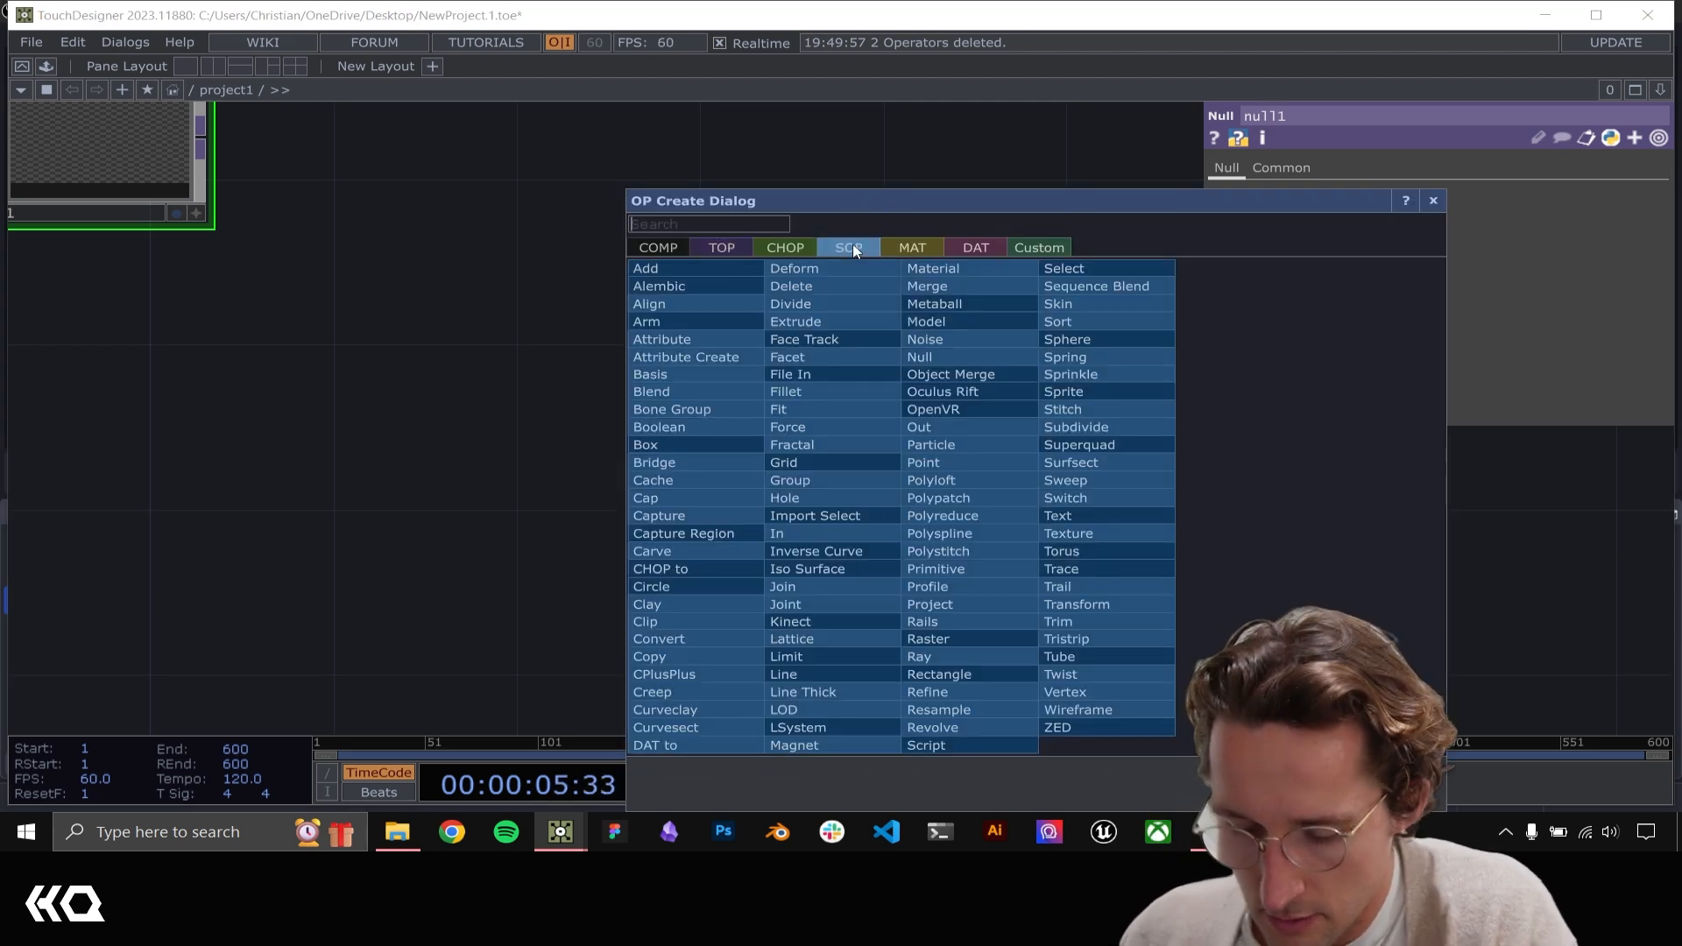
text(box)
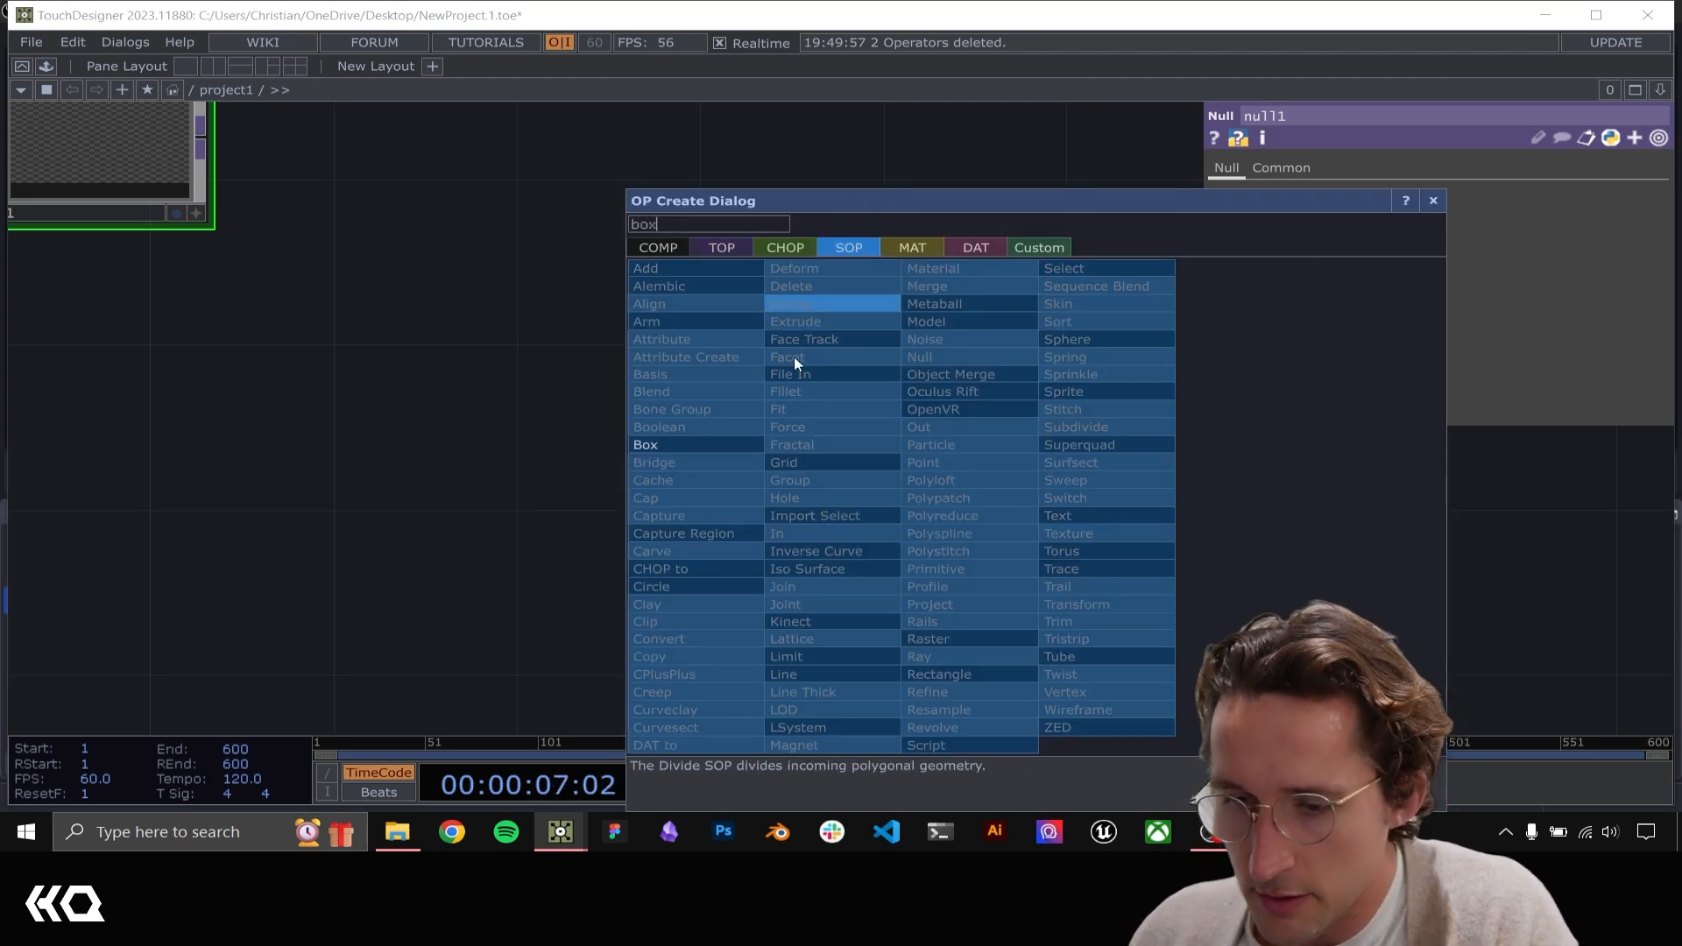
click(707, 449)
click(1007, 629)
drag(1198, 641, 664, 444)
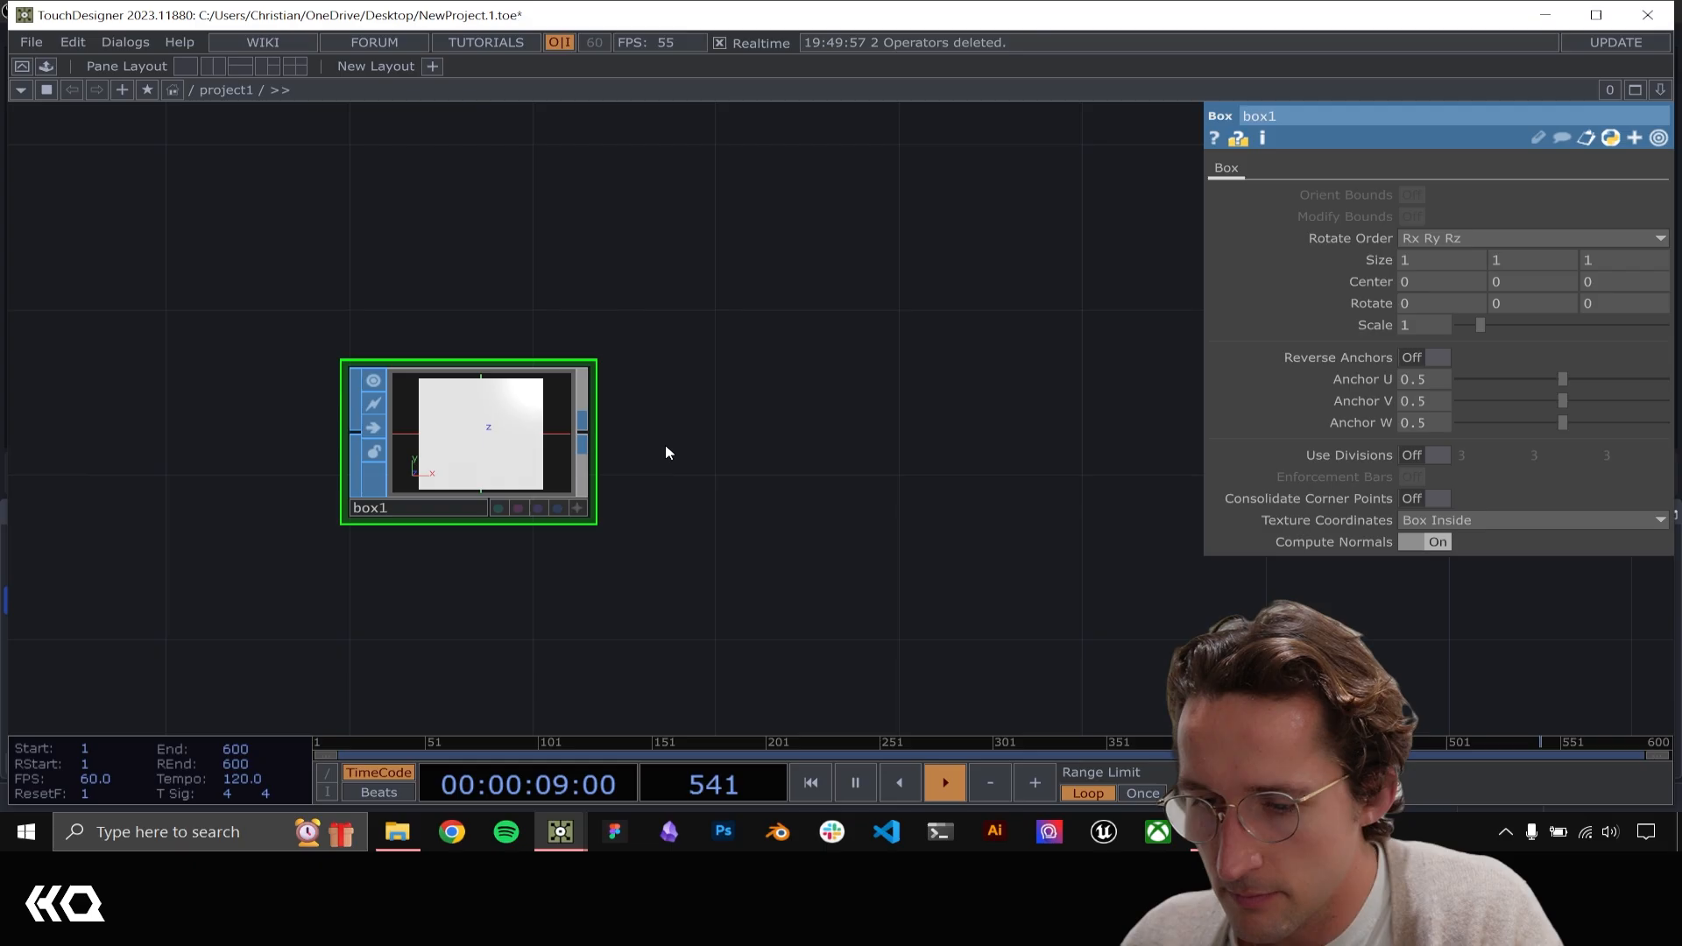
Connect the output of box1 to a new Geometry COMP placed beside it
click(584, 422)
click(802, 443)
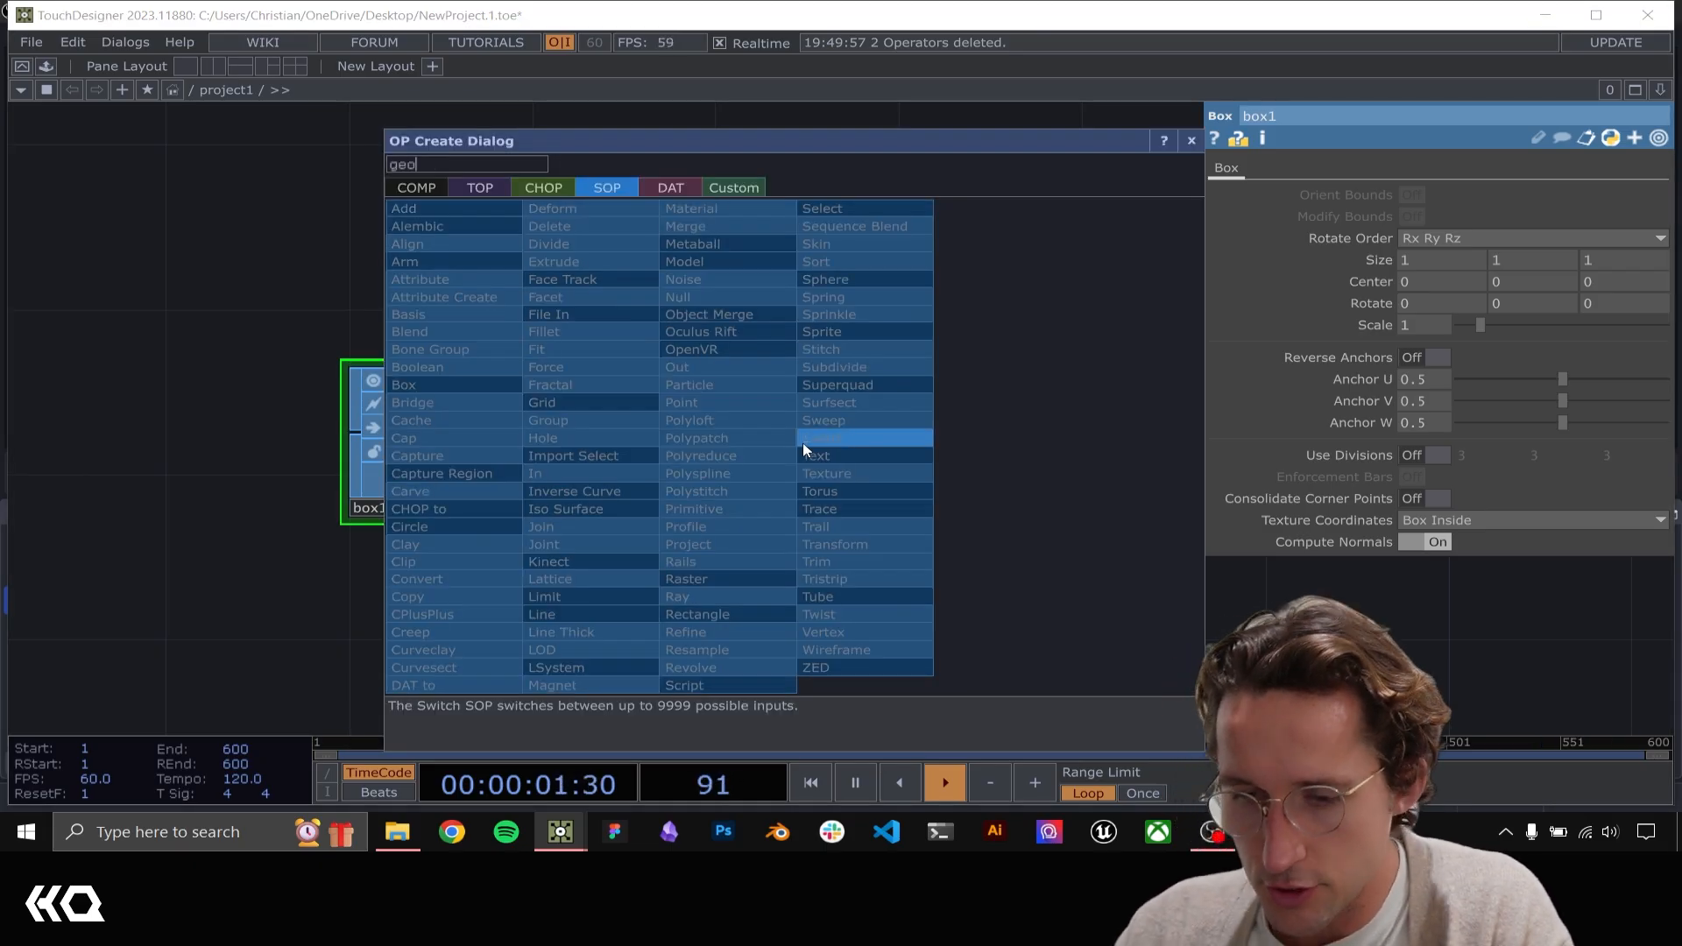
click(419, 187)
text(geo)
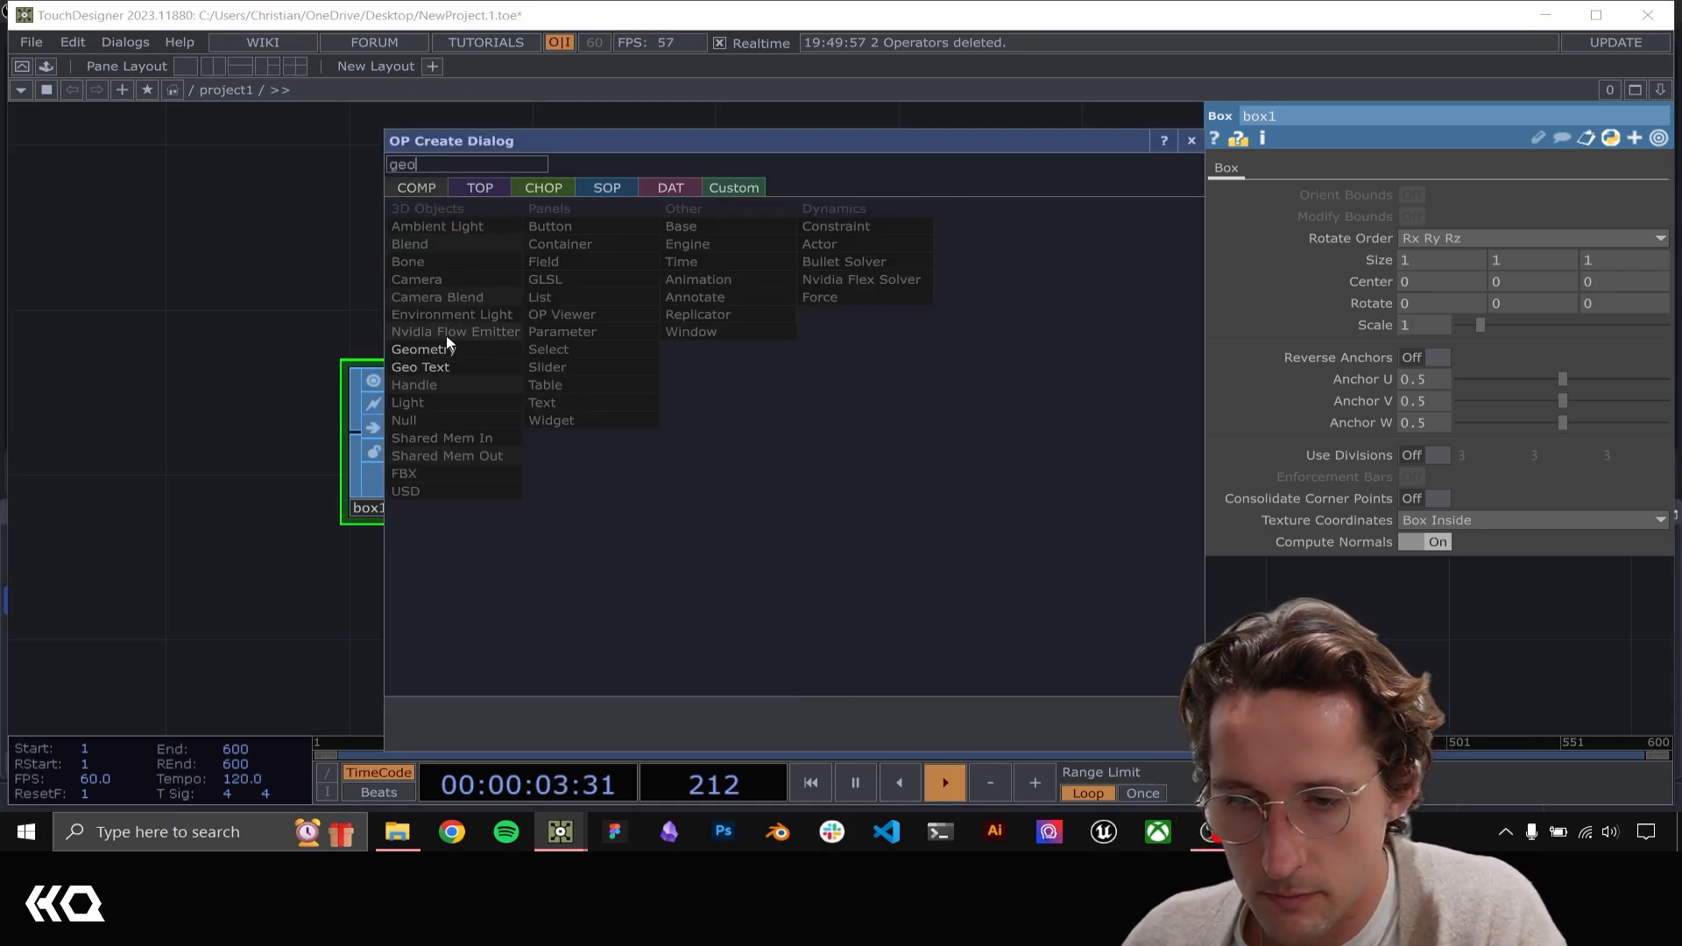
click(429, 350)
click(923, 443)
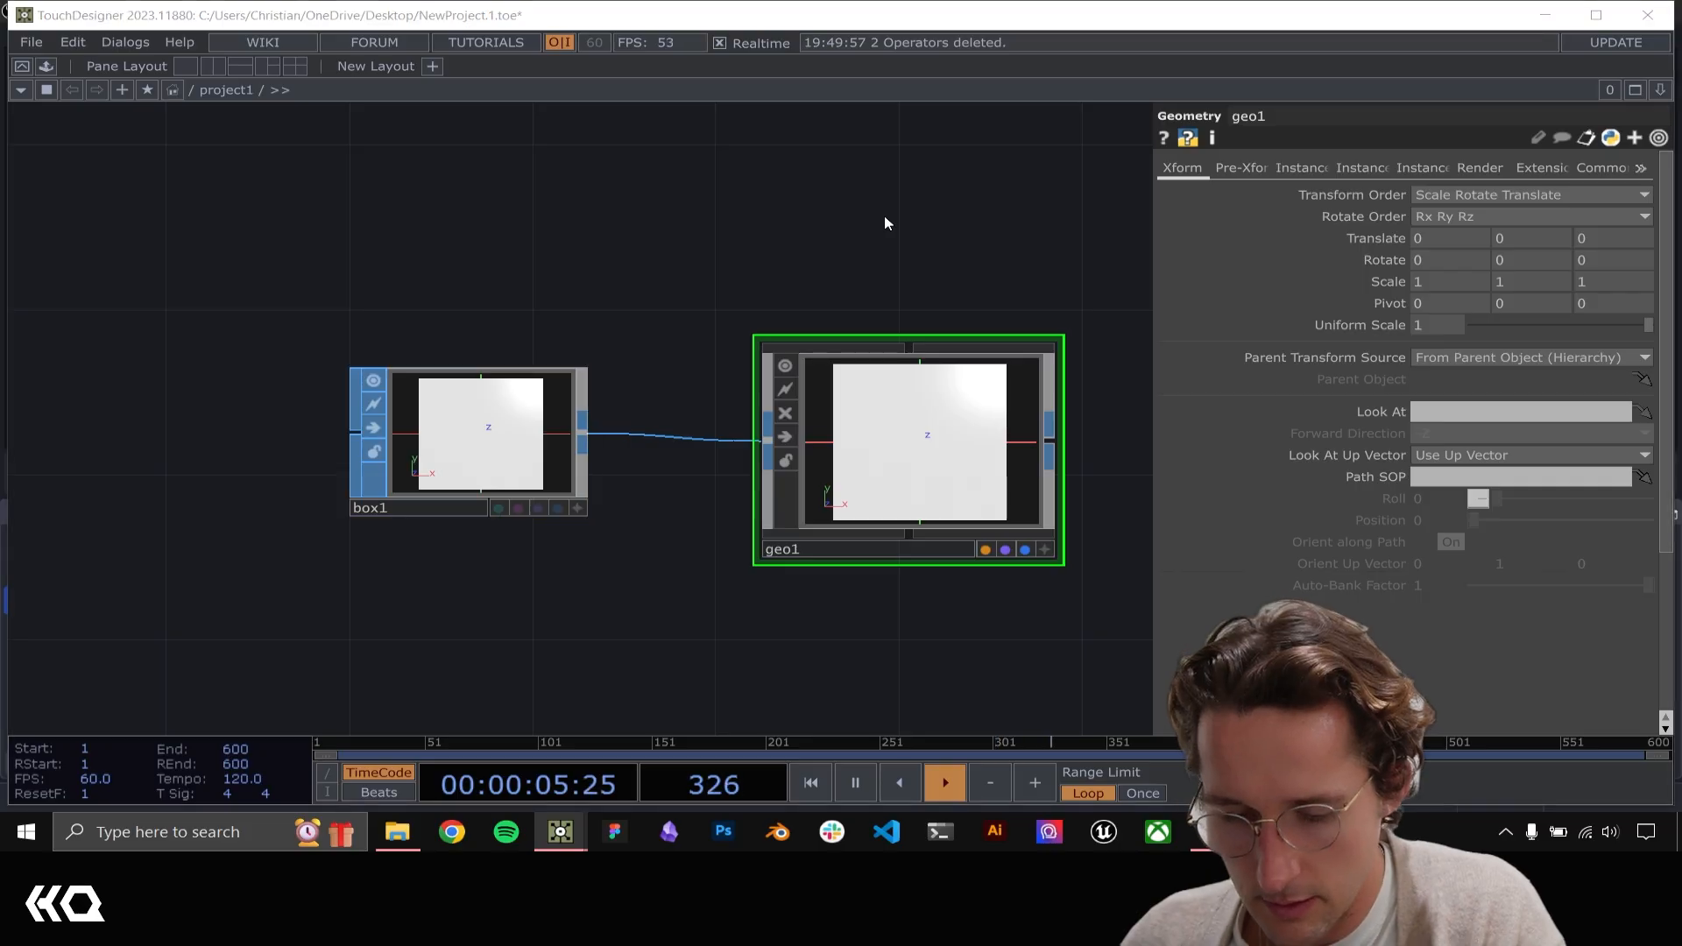
Add a Camera COMP directly above geo1
key(Tab)
text(cam)
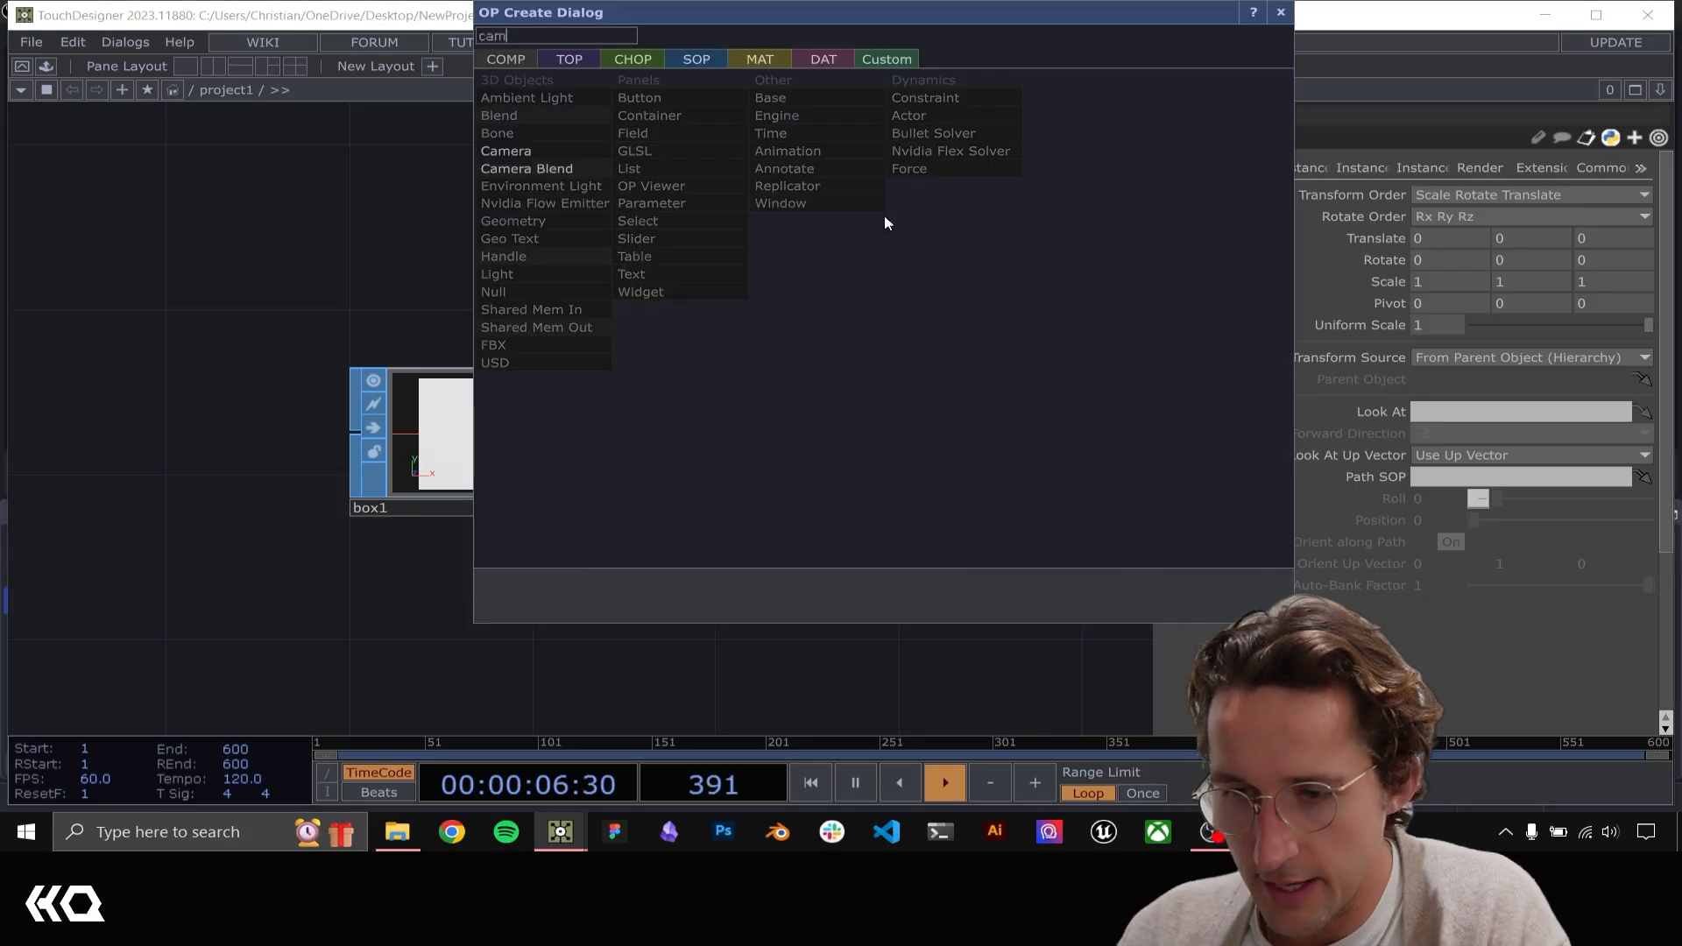
click(508, 154)
click(947, 207)
Add a Render TOP beside geo1 and cam1 to render the box
drag(1147, 517, 624, 548)
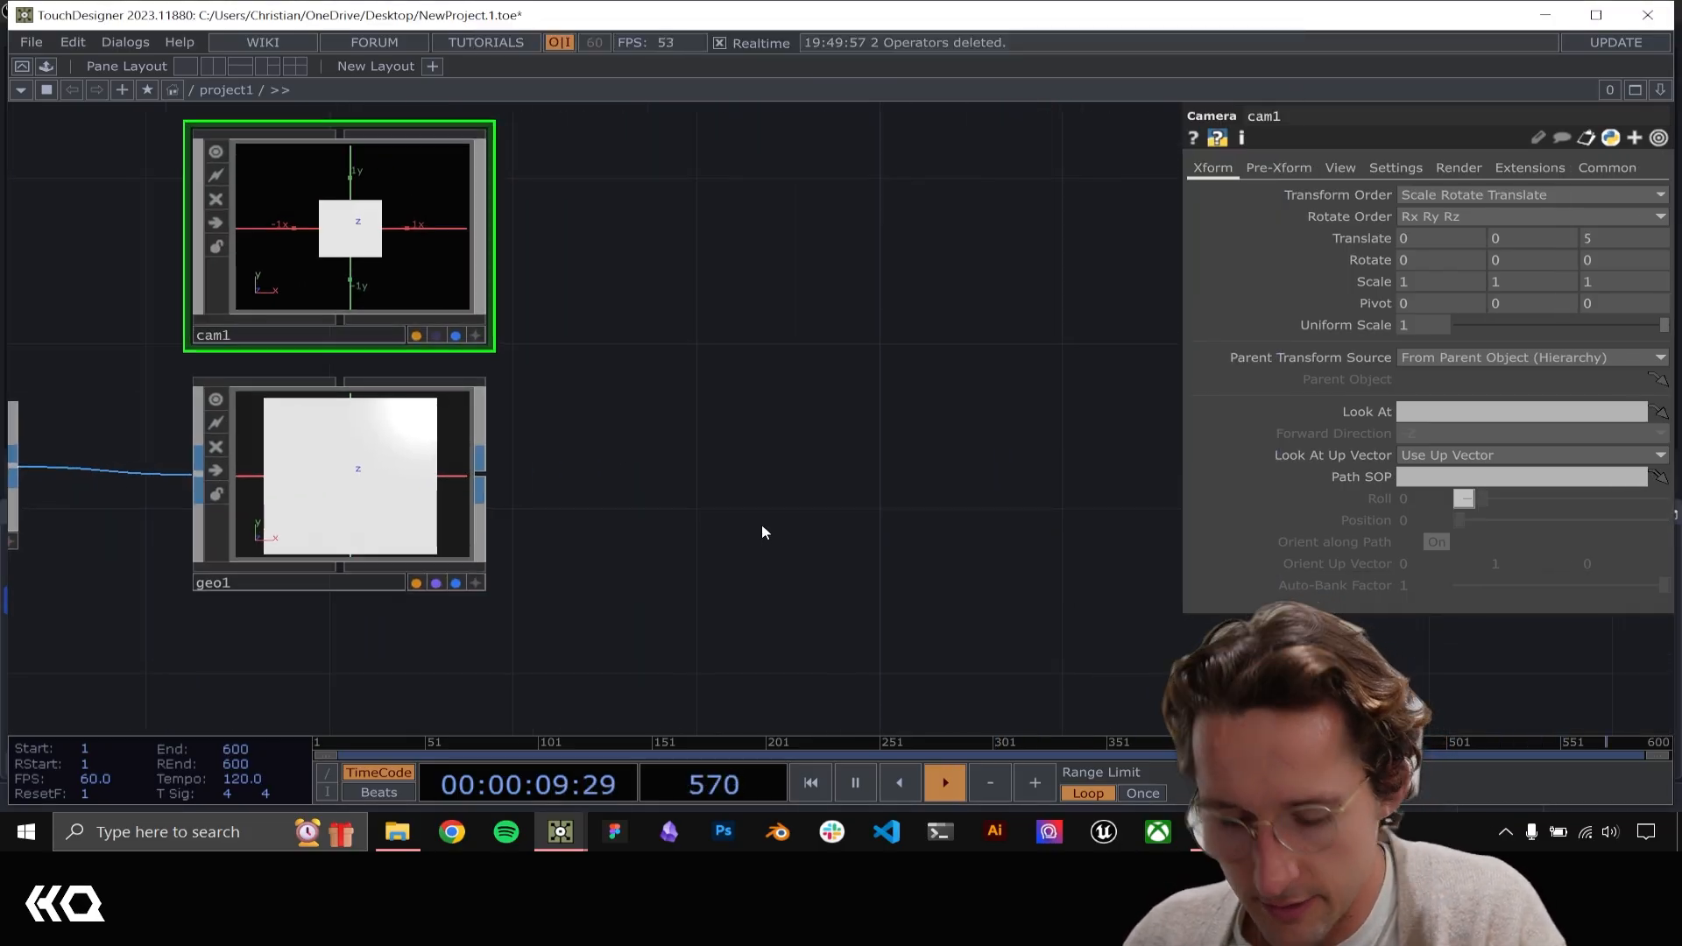
key(Tab)
text(render)
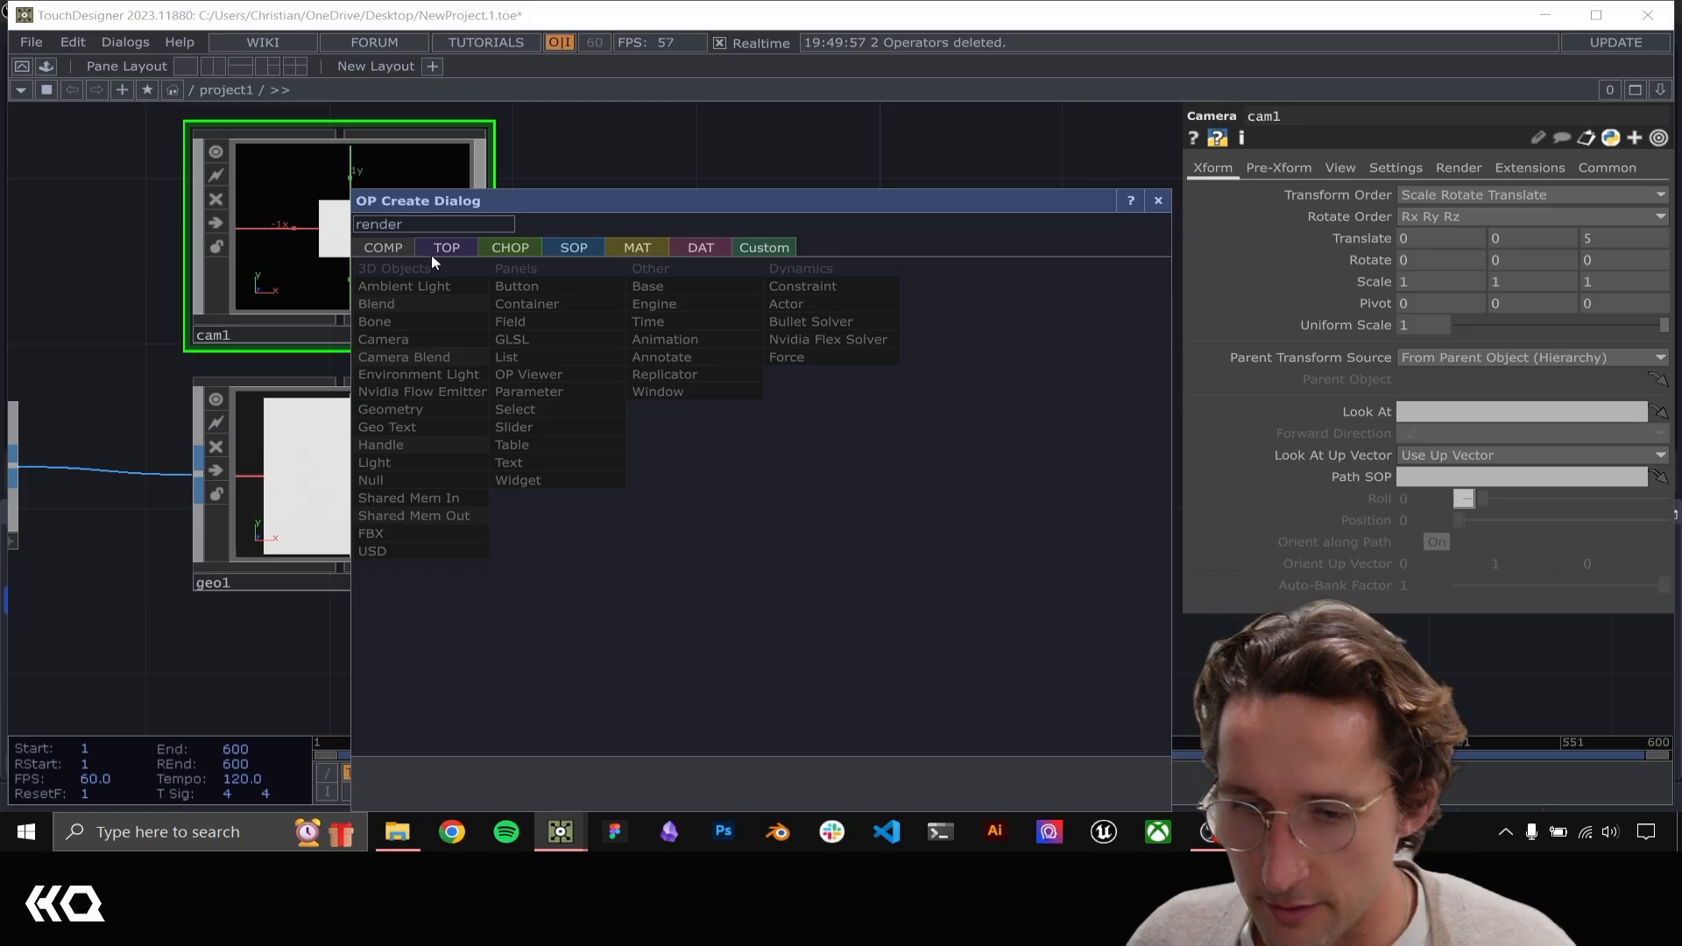
click(431, 253)
click(815, 428)
click(750, 482)
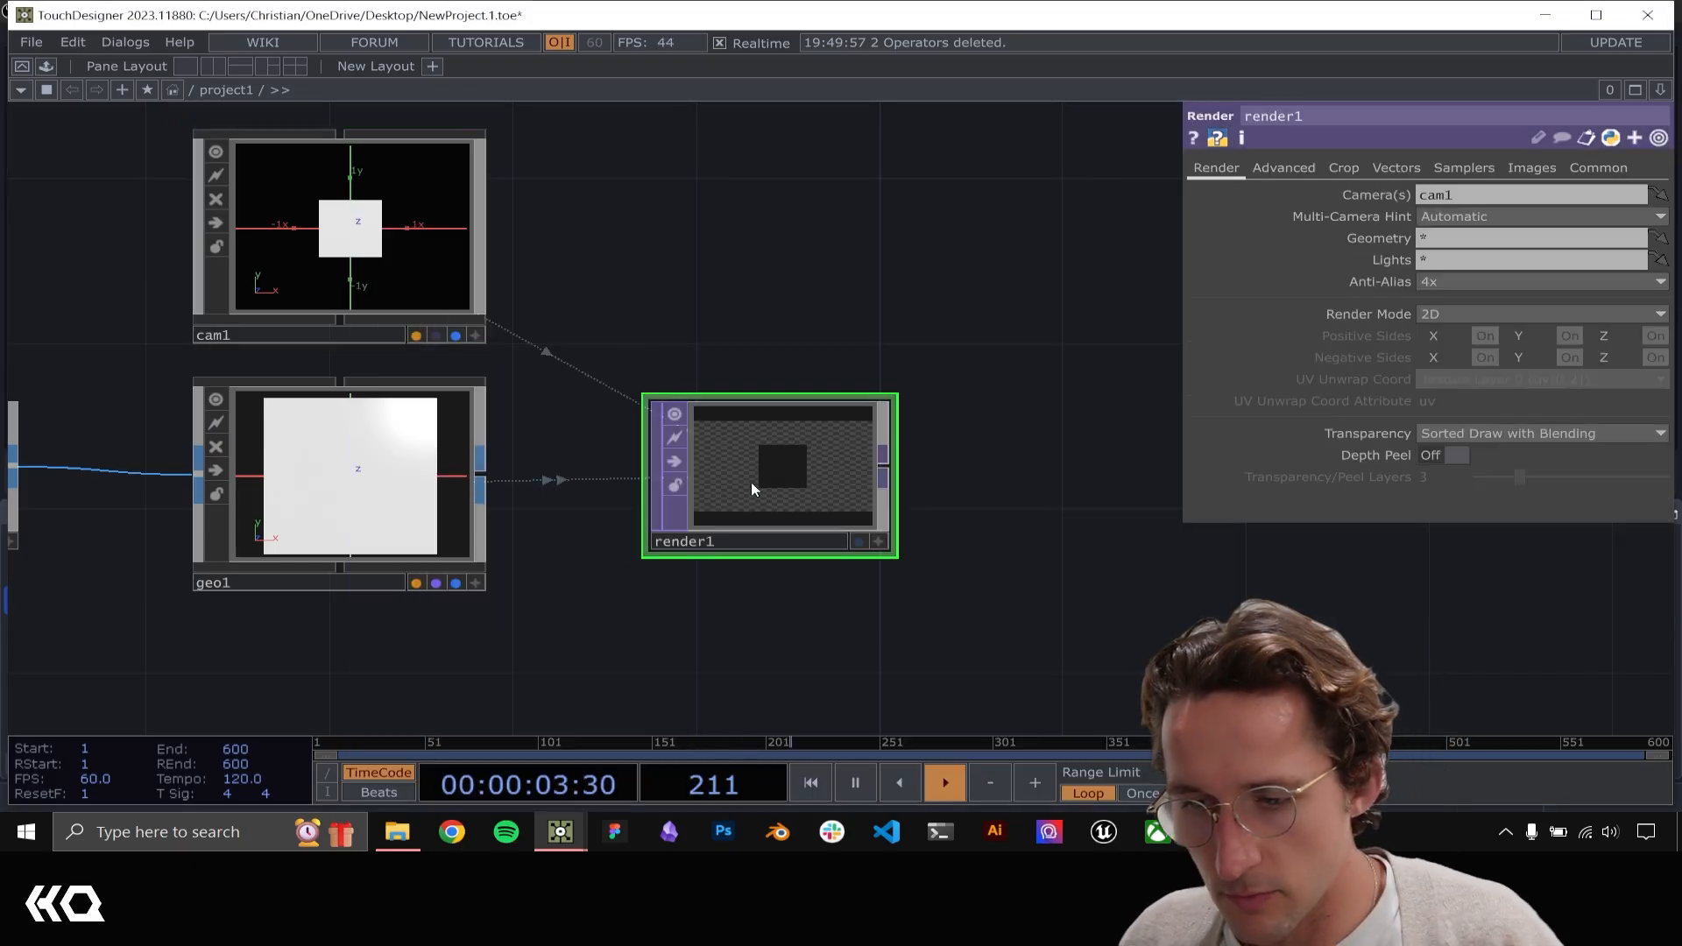
drag(630, 322, 860, 312)
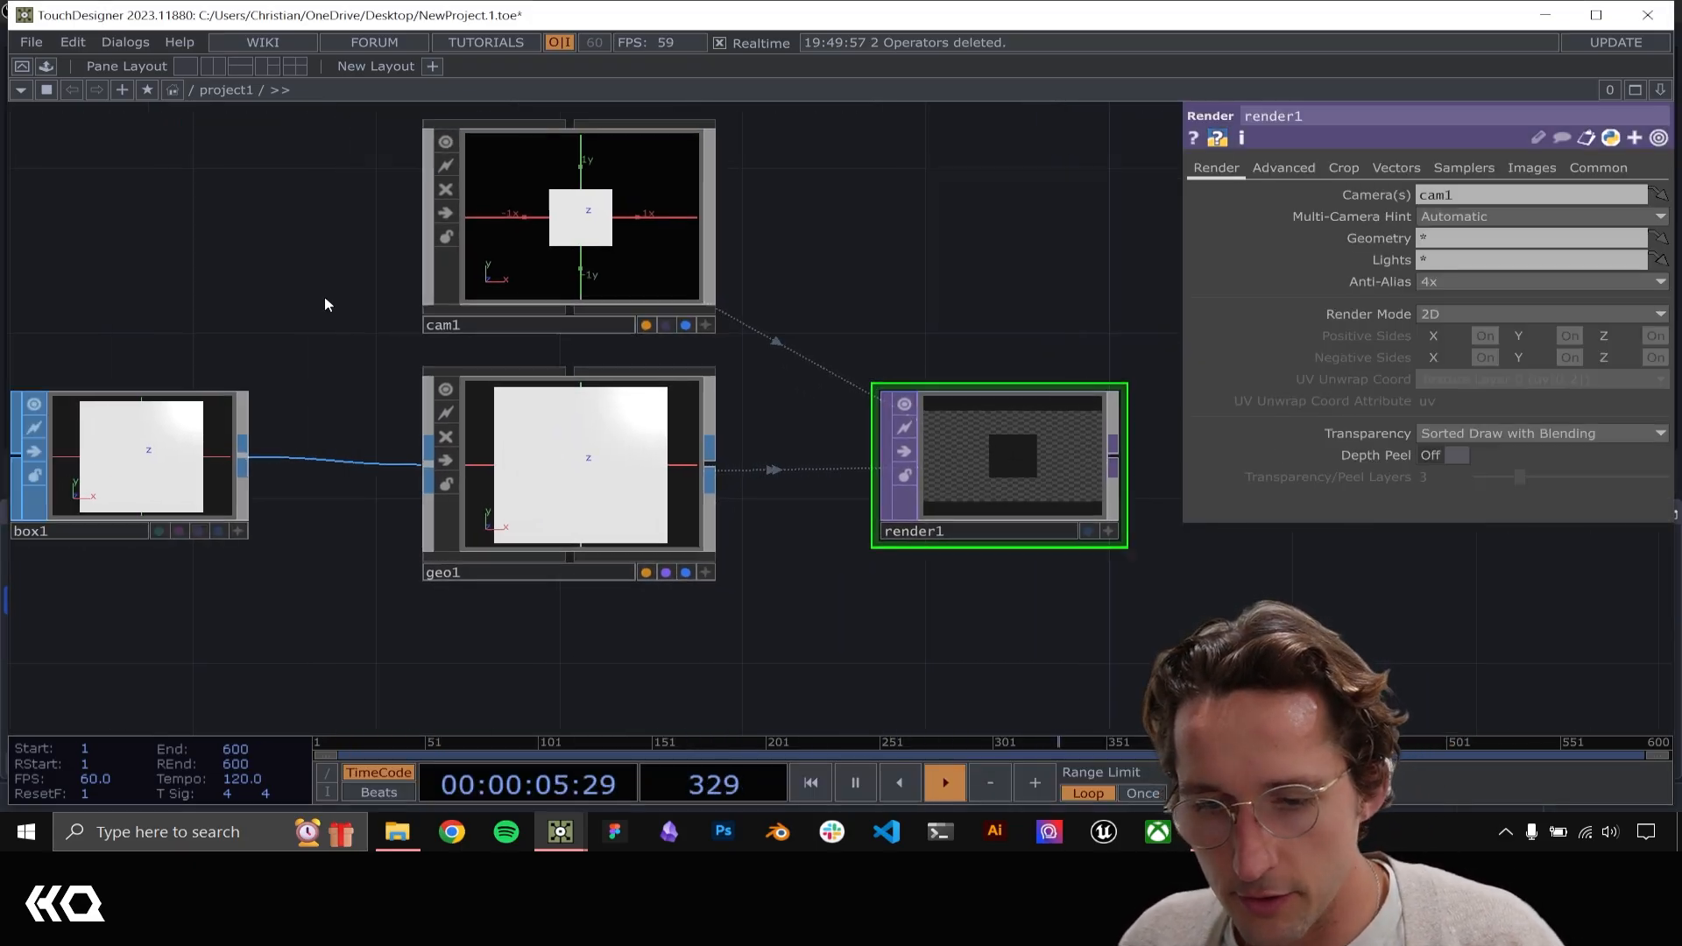
Add a PBR material below geo1 and assign it to geo1
drag(325, 298, 423, 298)
click(248, 454)
click(1056, 499)
drag(642, 680, 702, 581)
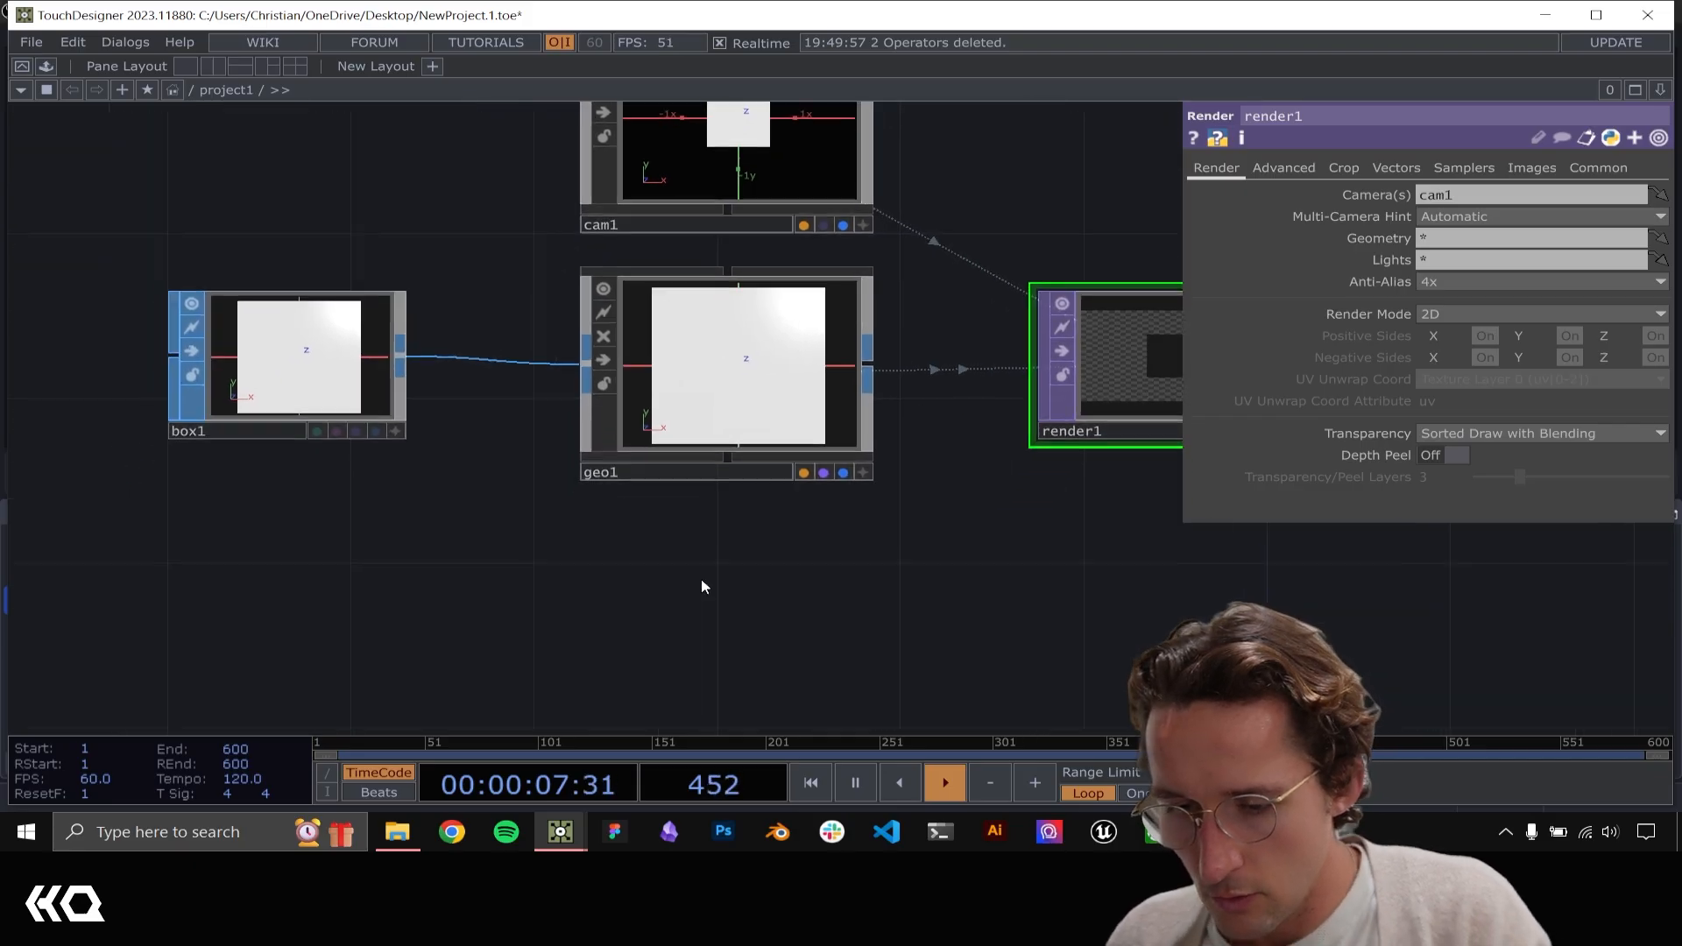
key(Tab)
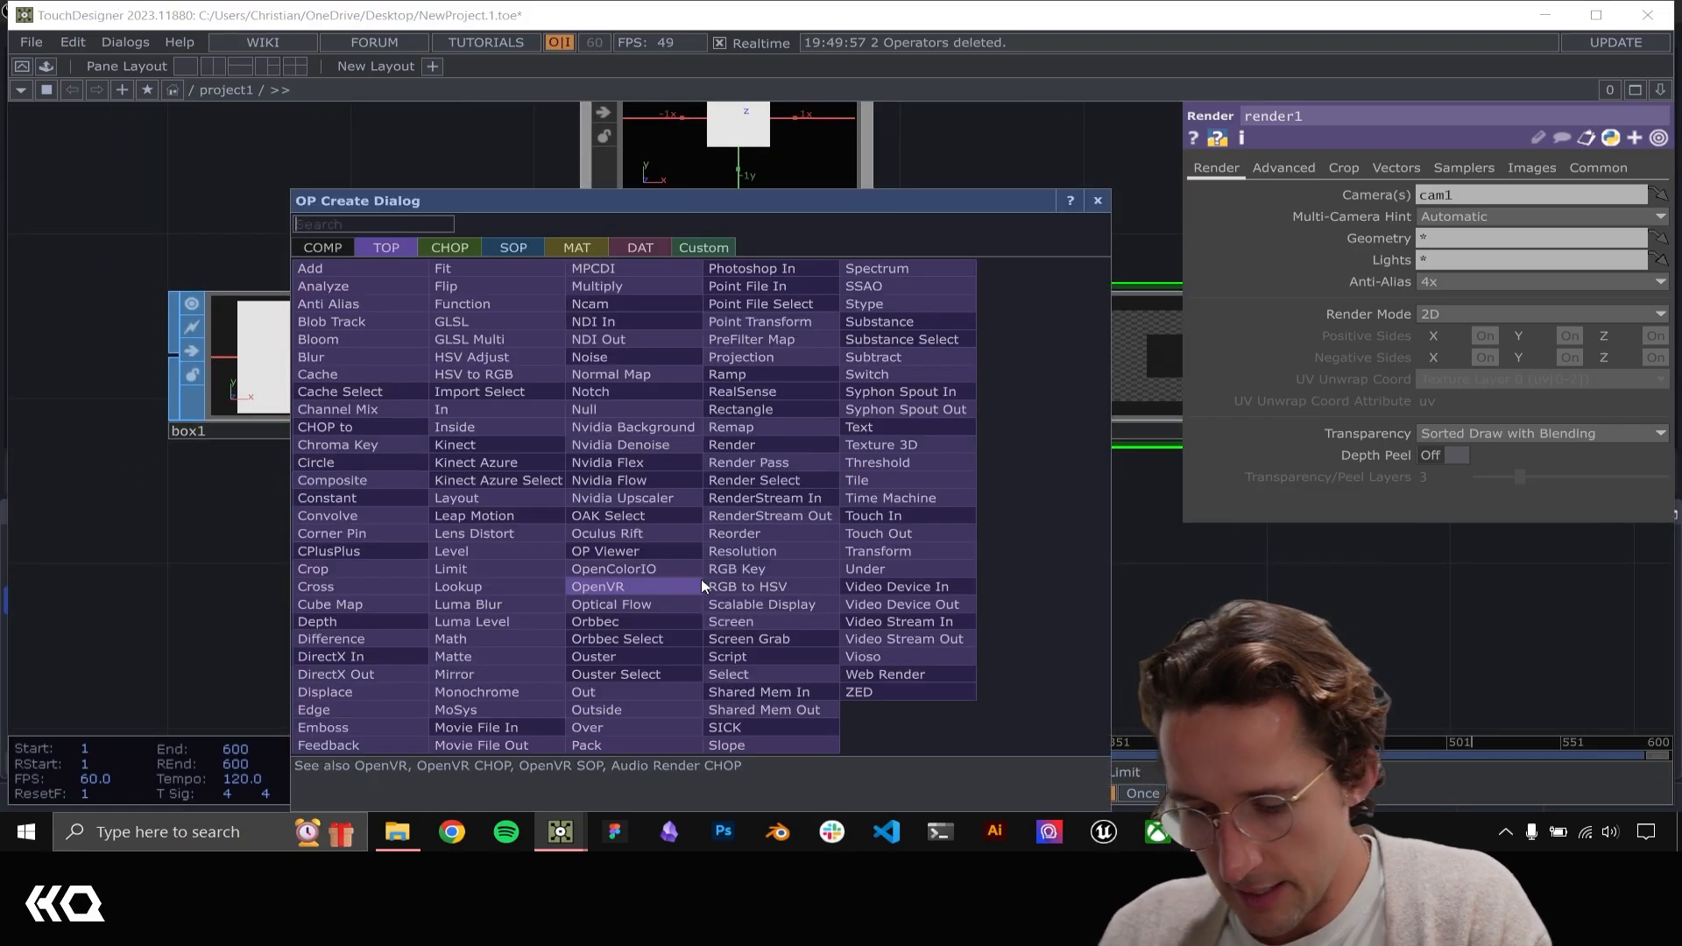
click(566, 254)
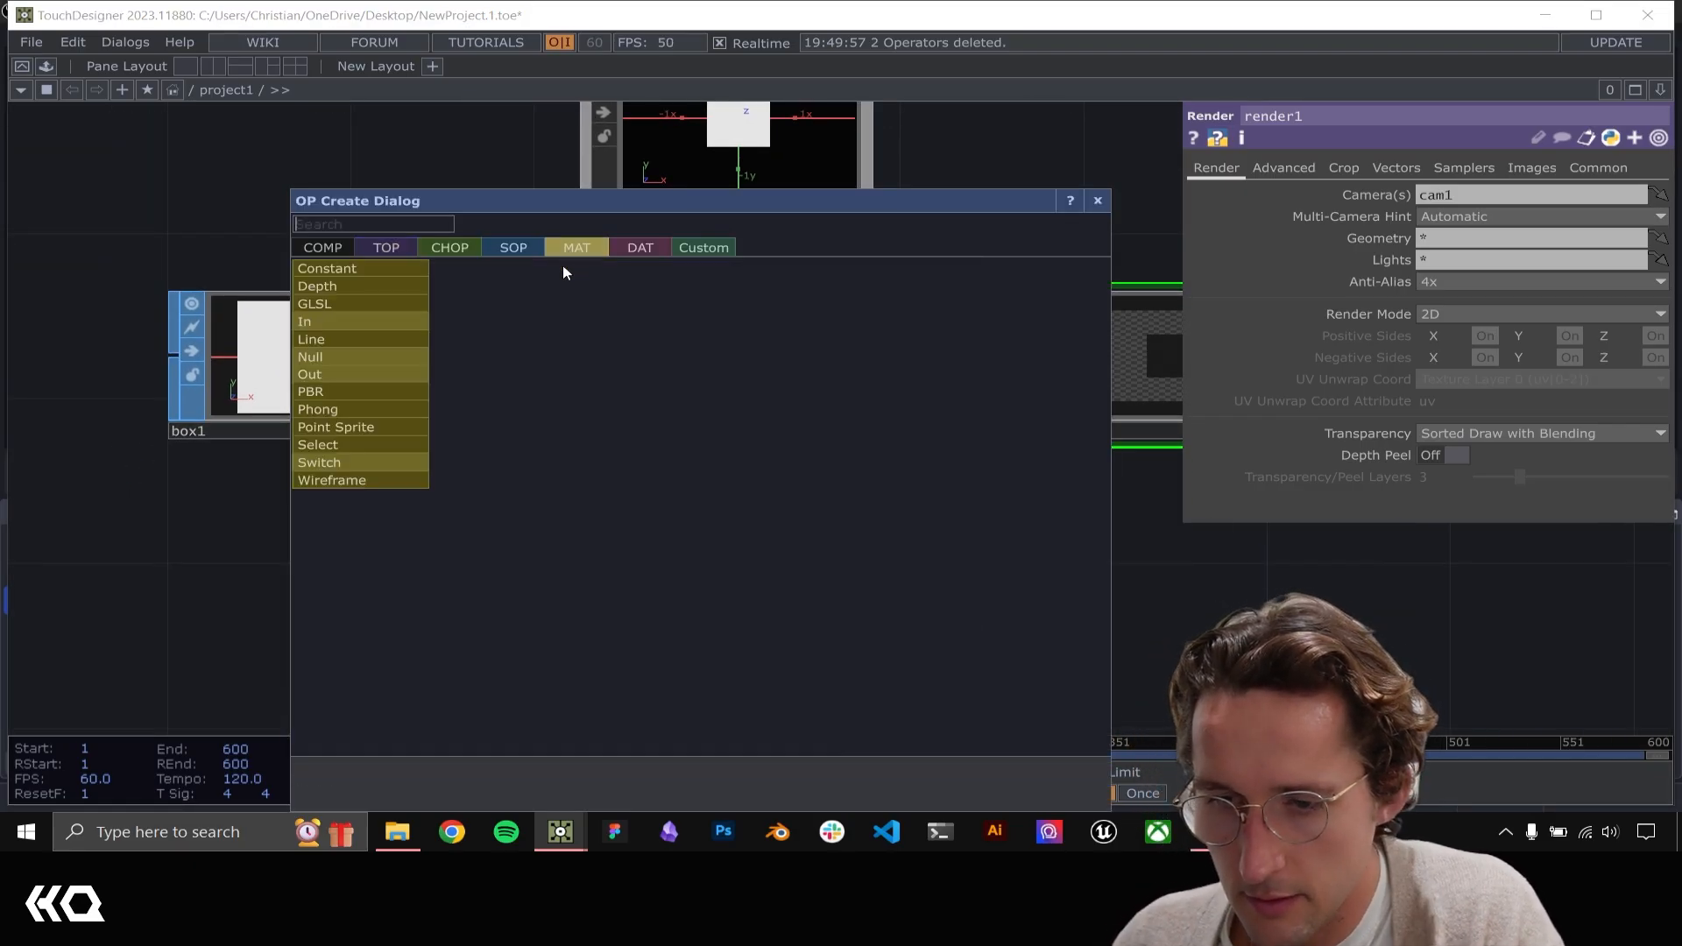
click(338, 392)
click(740, 632)
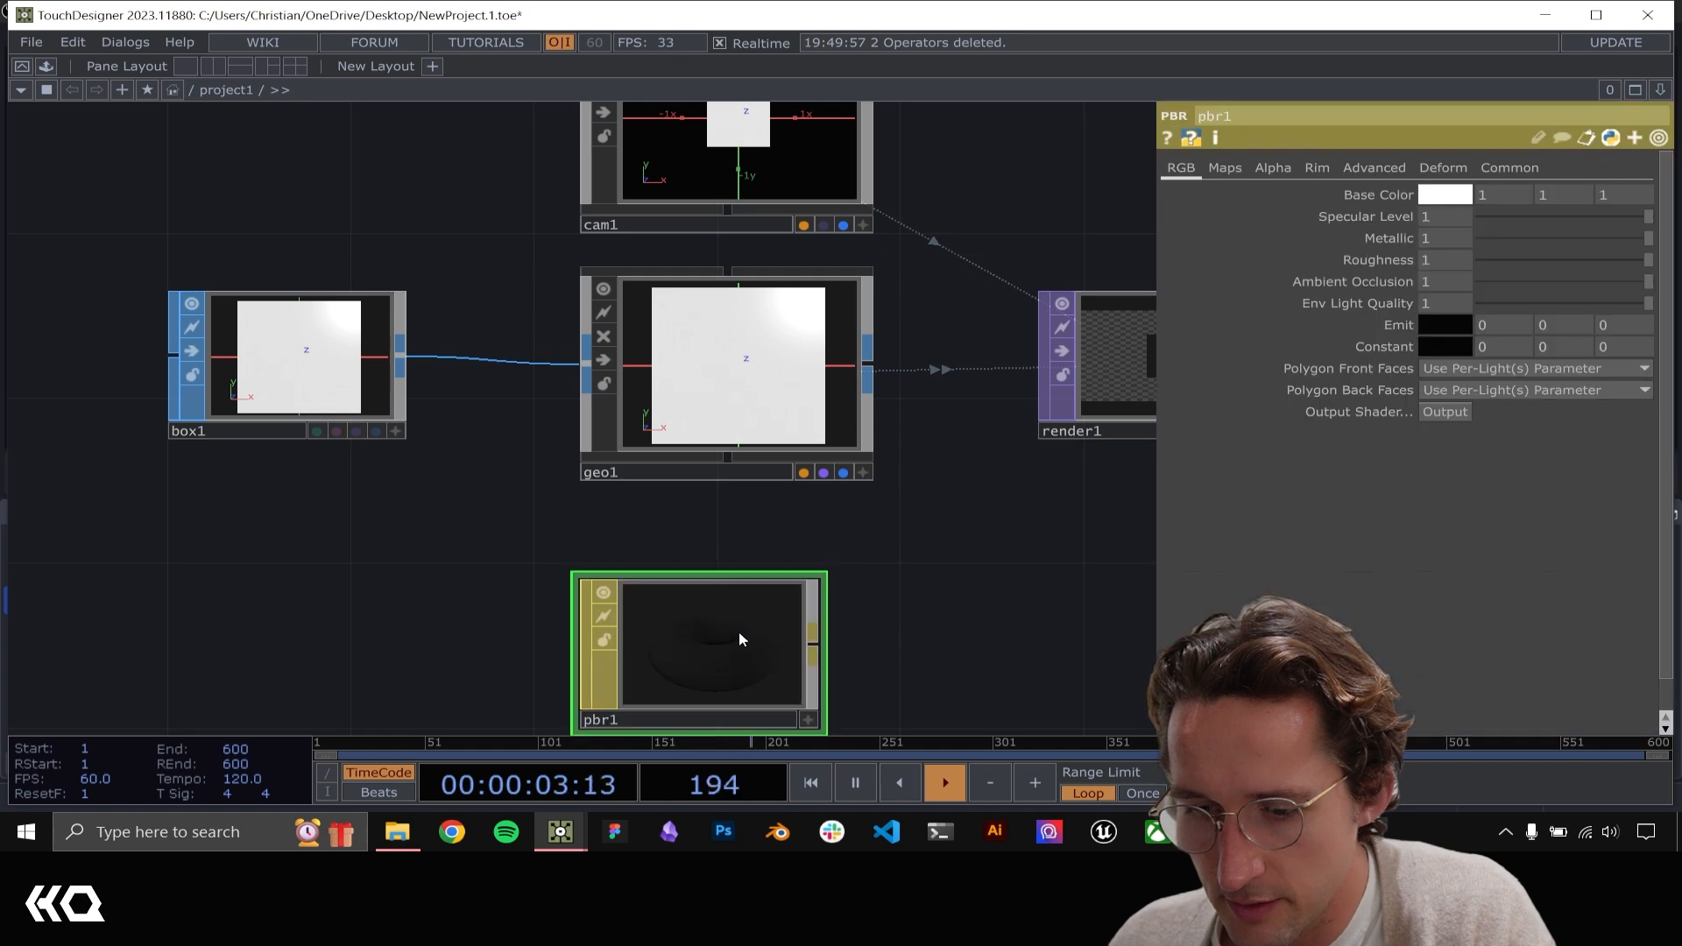
drag(740, 639, 751, 375)
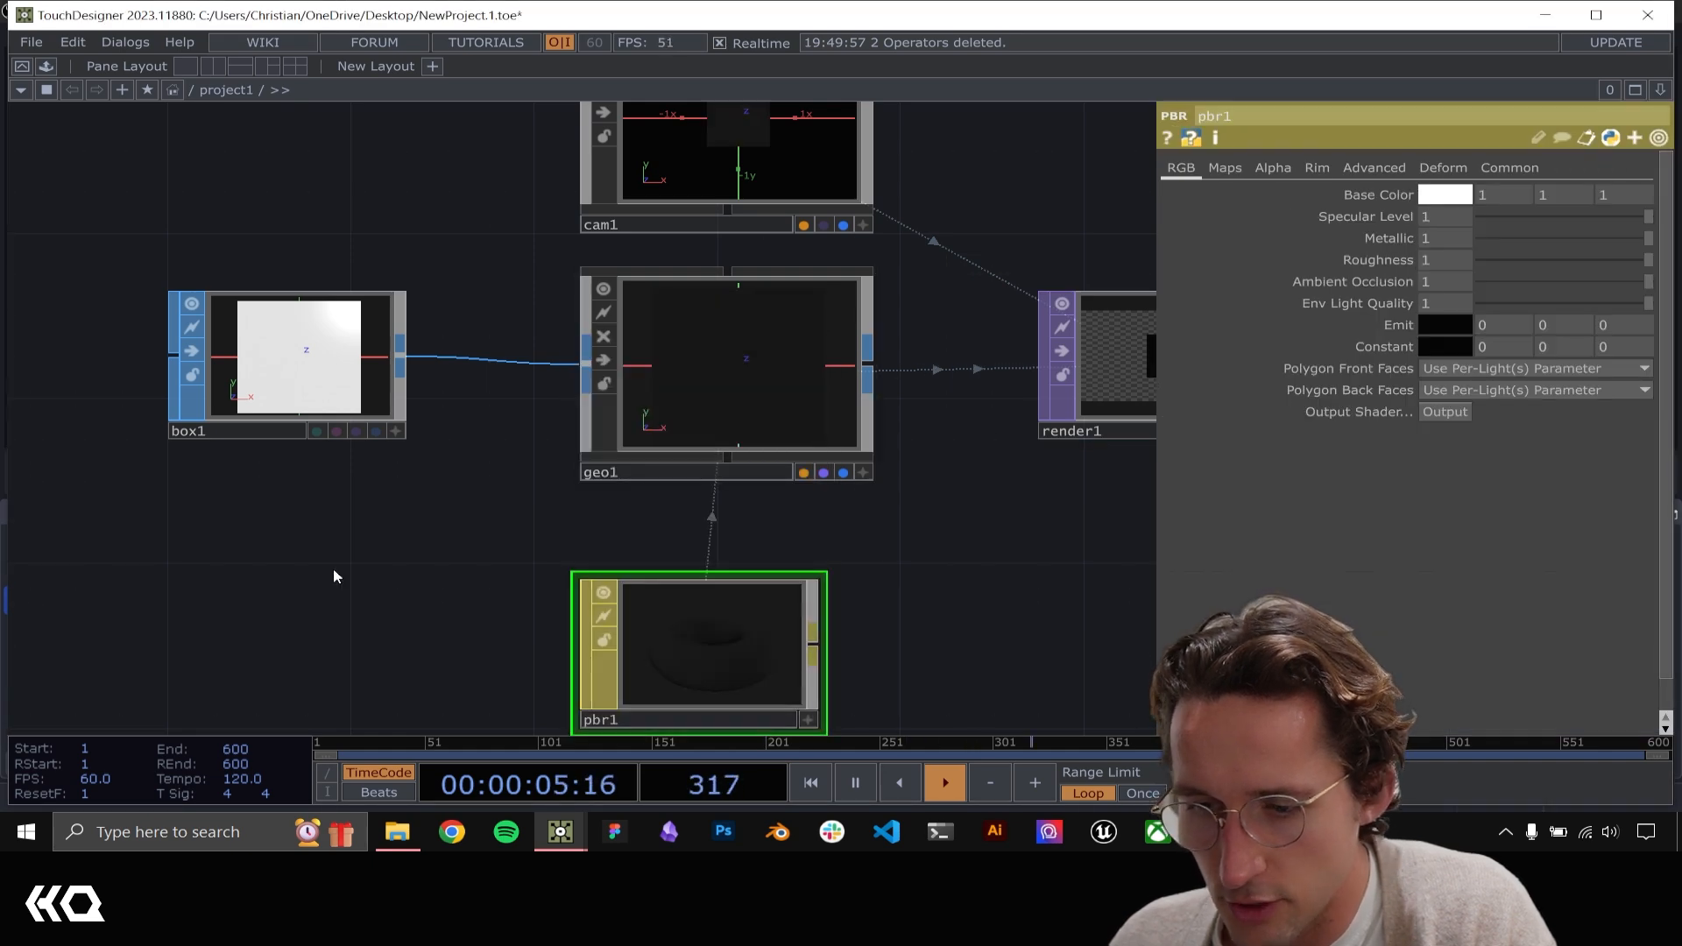
Add an Environment Light COMP above cam1
drag(333, 568, 359, 492)
drag(963, 443, 471, 425)
drag(702, 596, 782, 758)
middle_drag(744, 657, 580, 361)
key(Caps_Lock)
key(Tab)
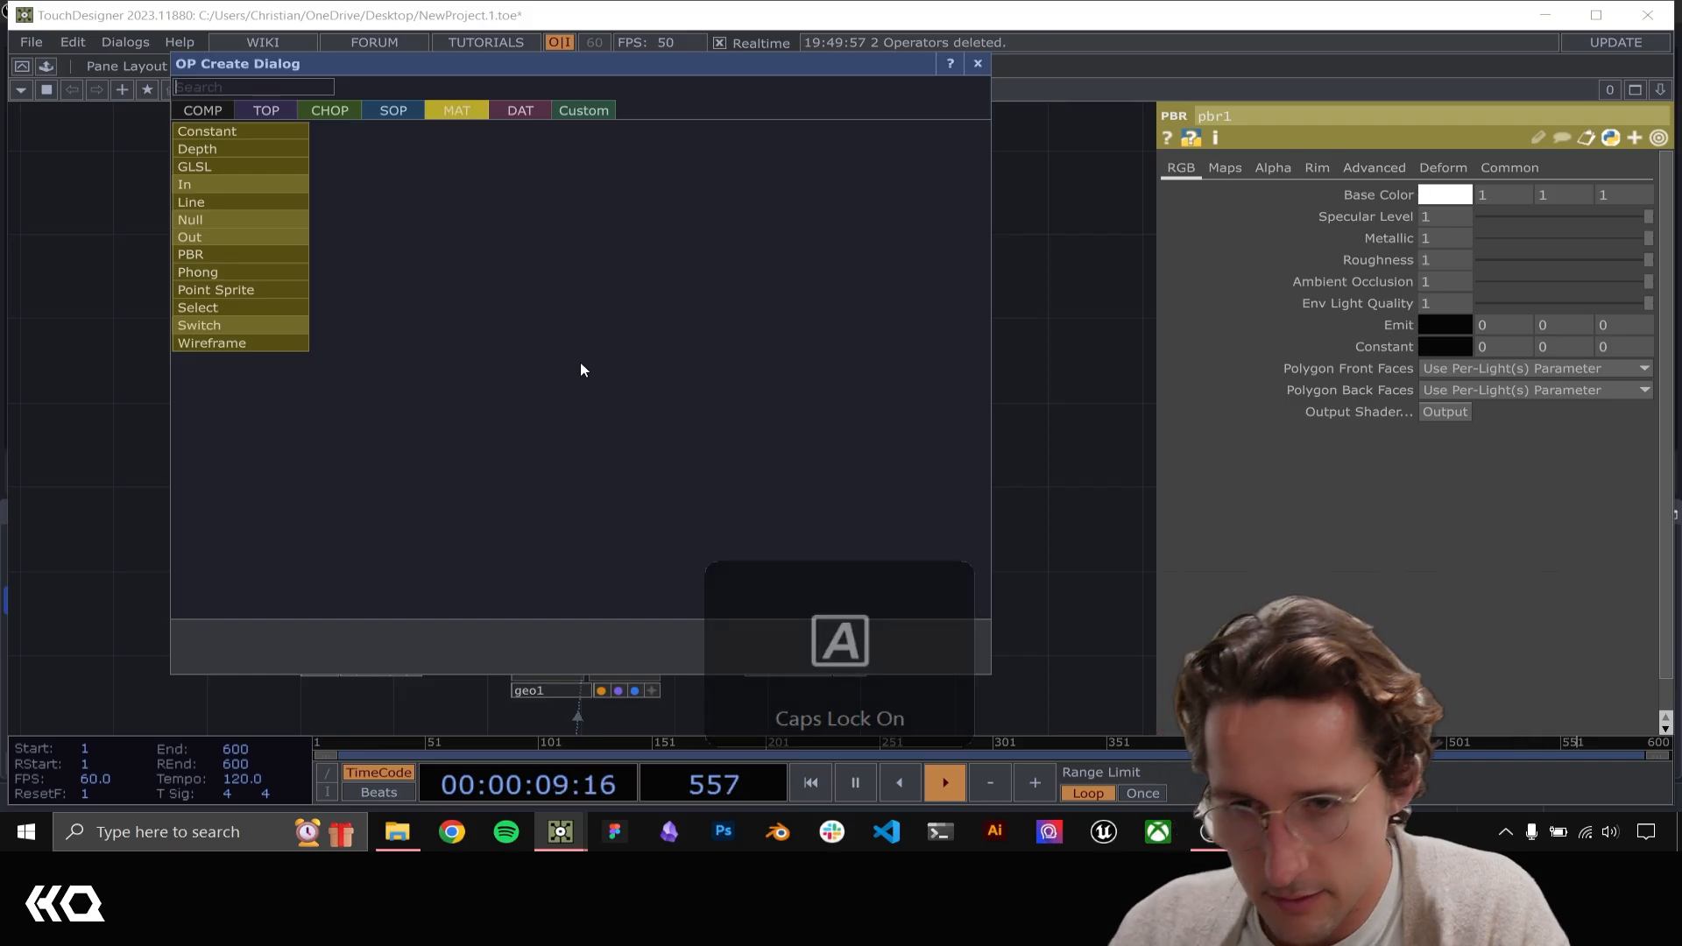
key(Caps_Lock)
text(envir)
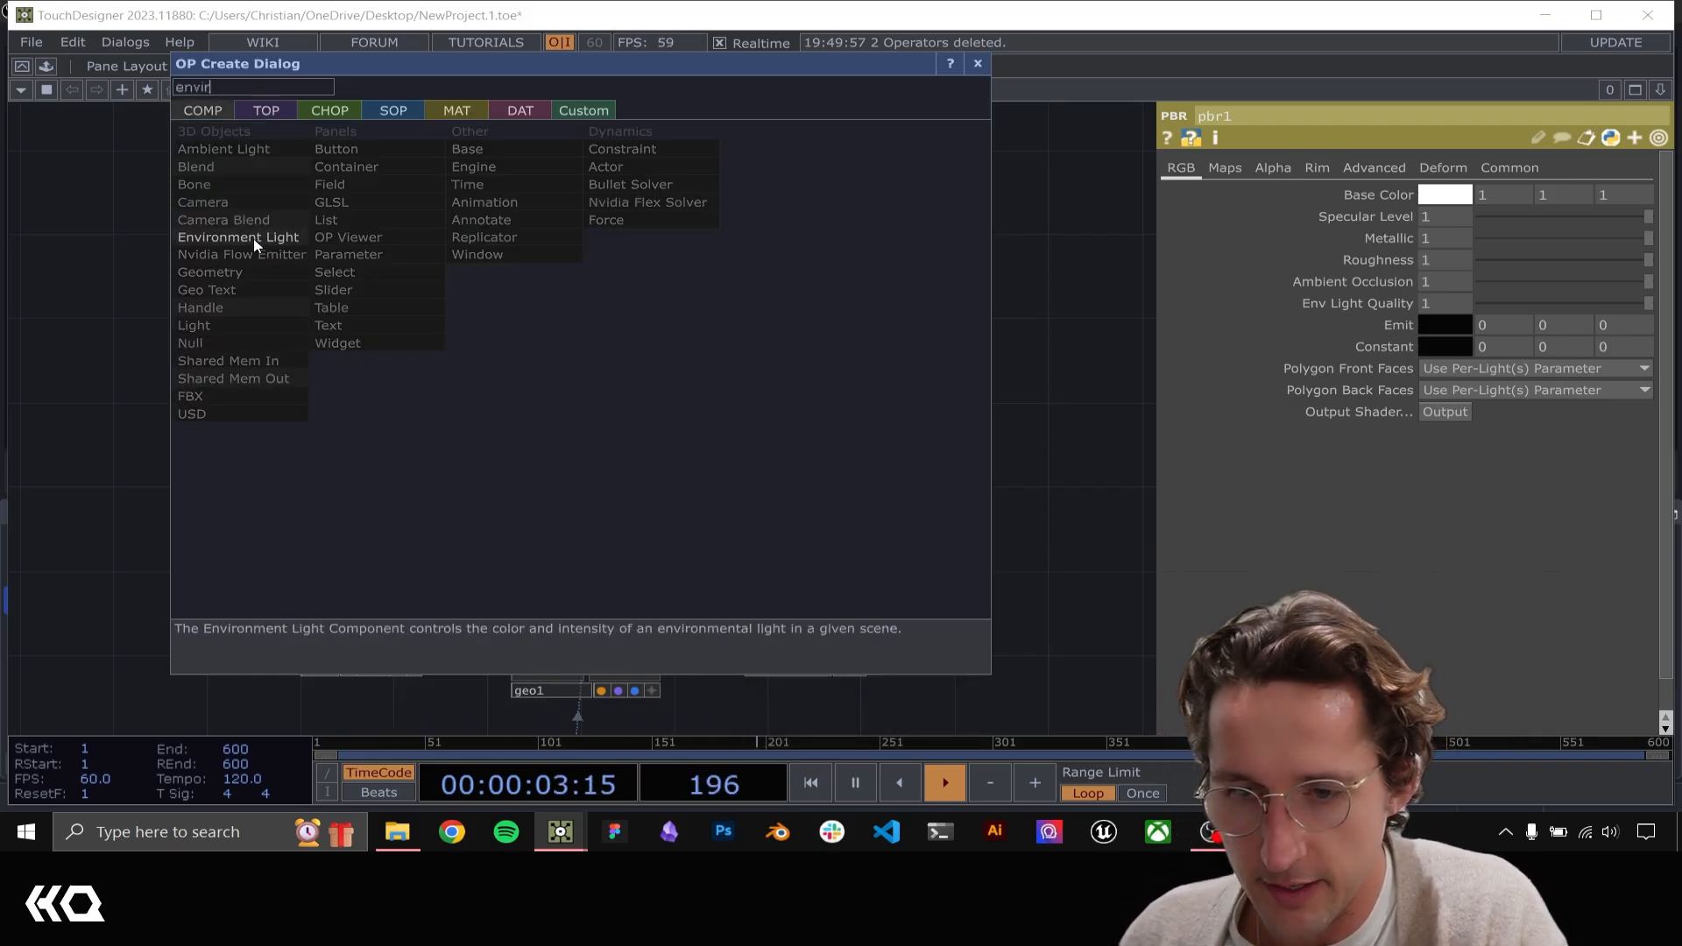
click(236, 237)
click(591, 366)
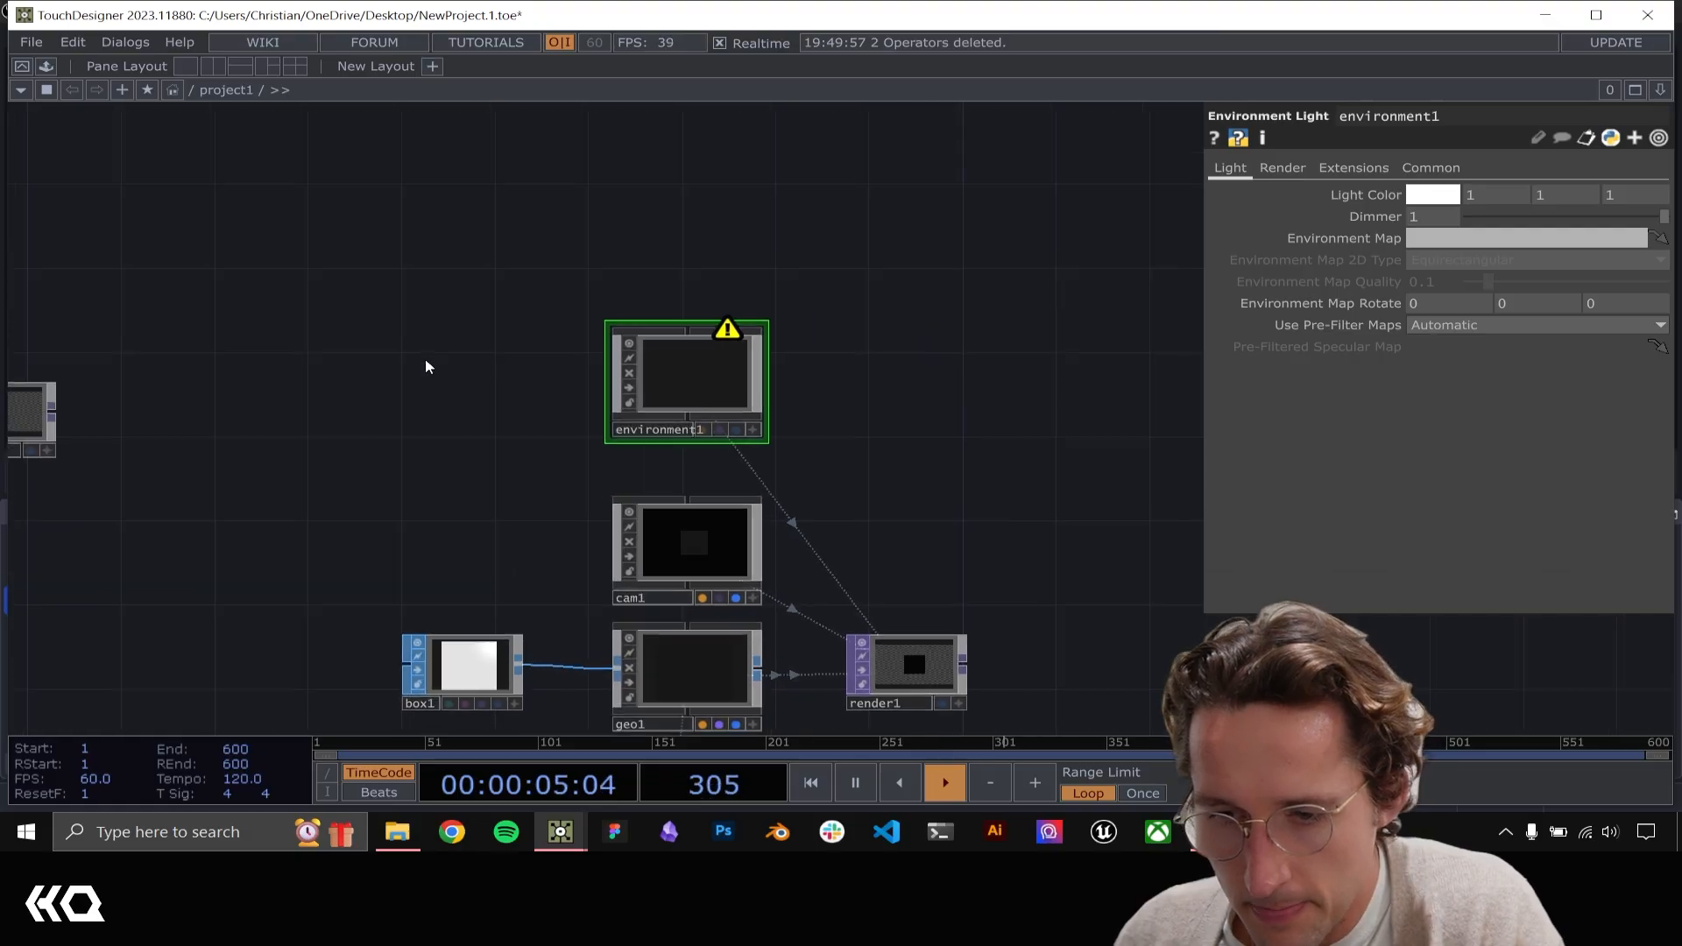
Place a Constant TOP beside environment1
key(Tab)
text(co)
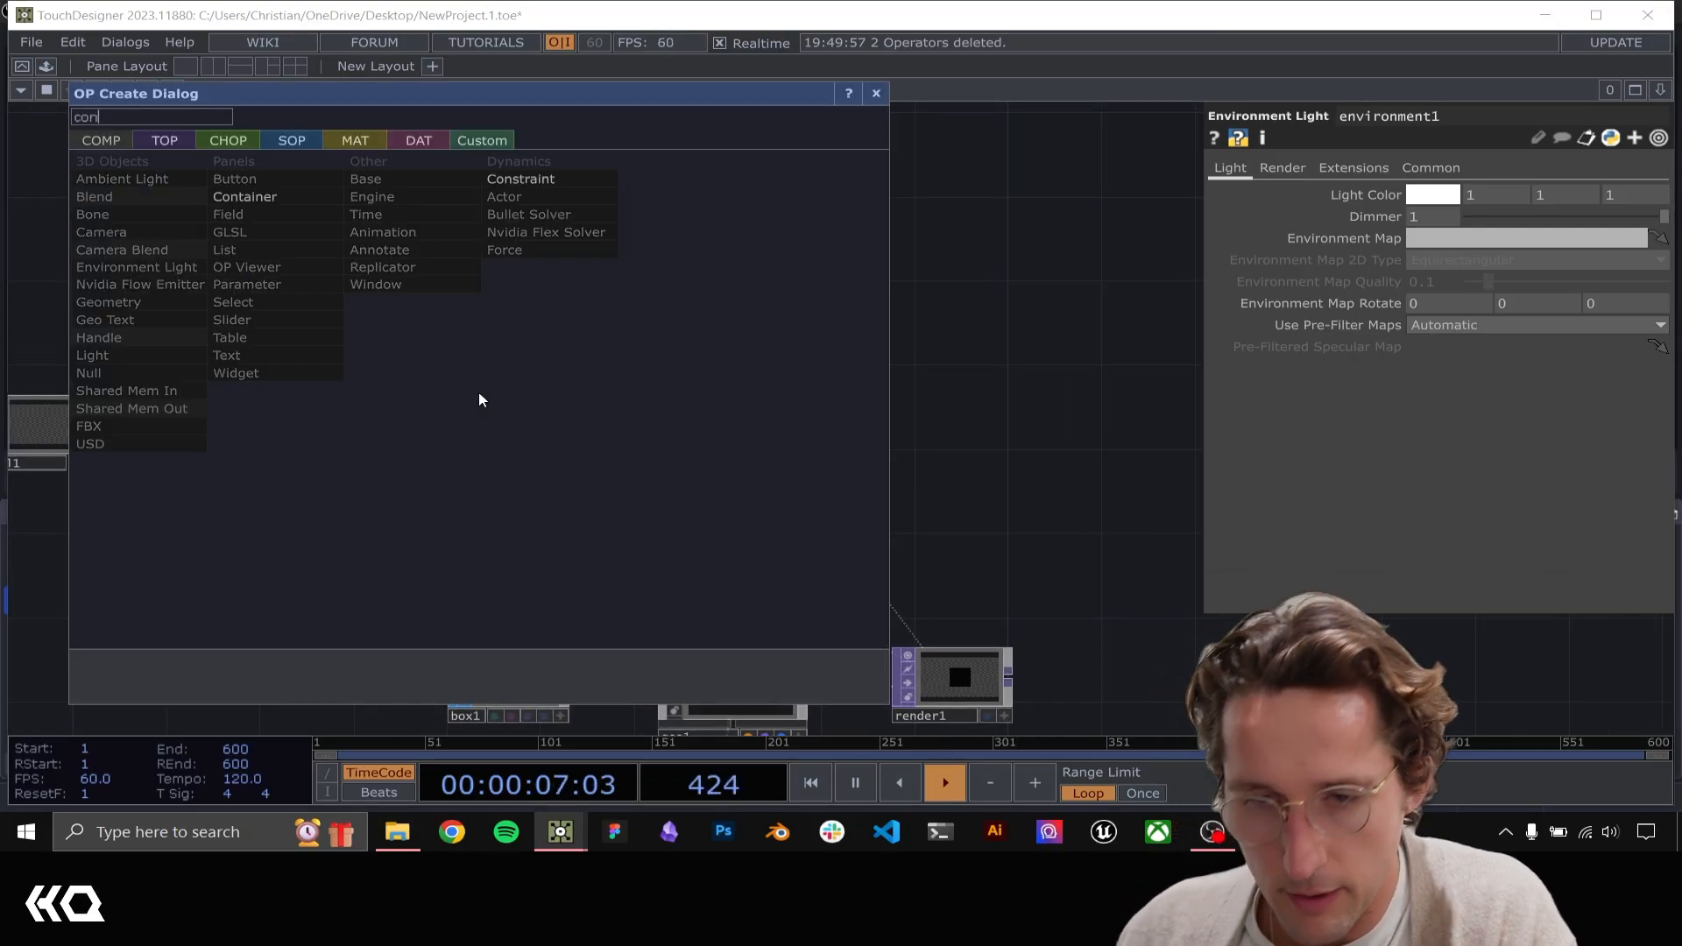
click(139, 135)
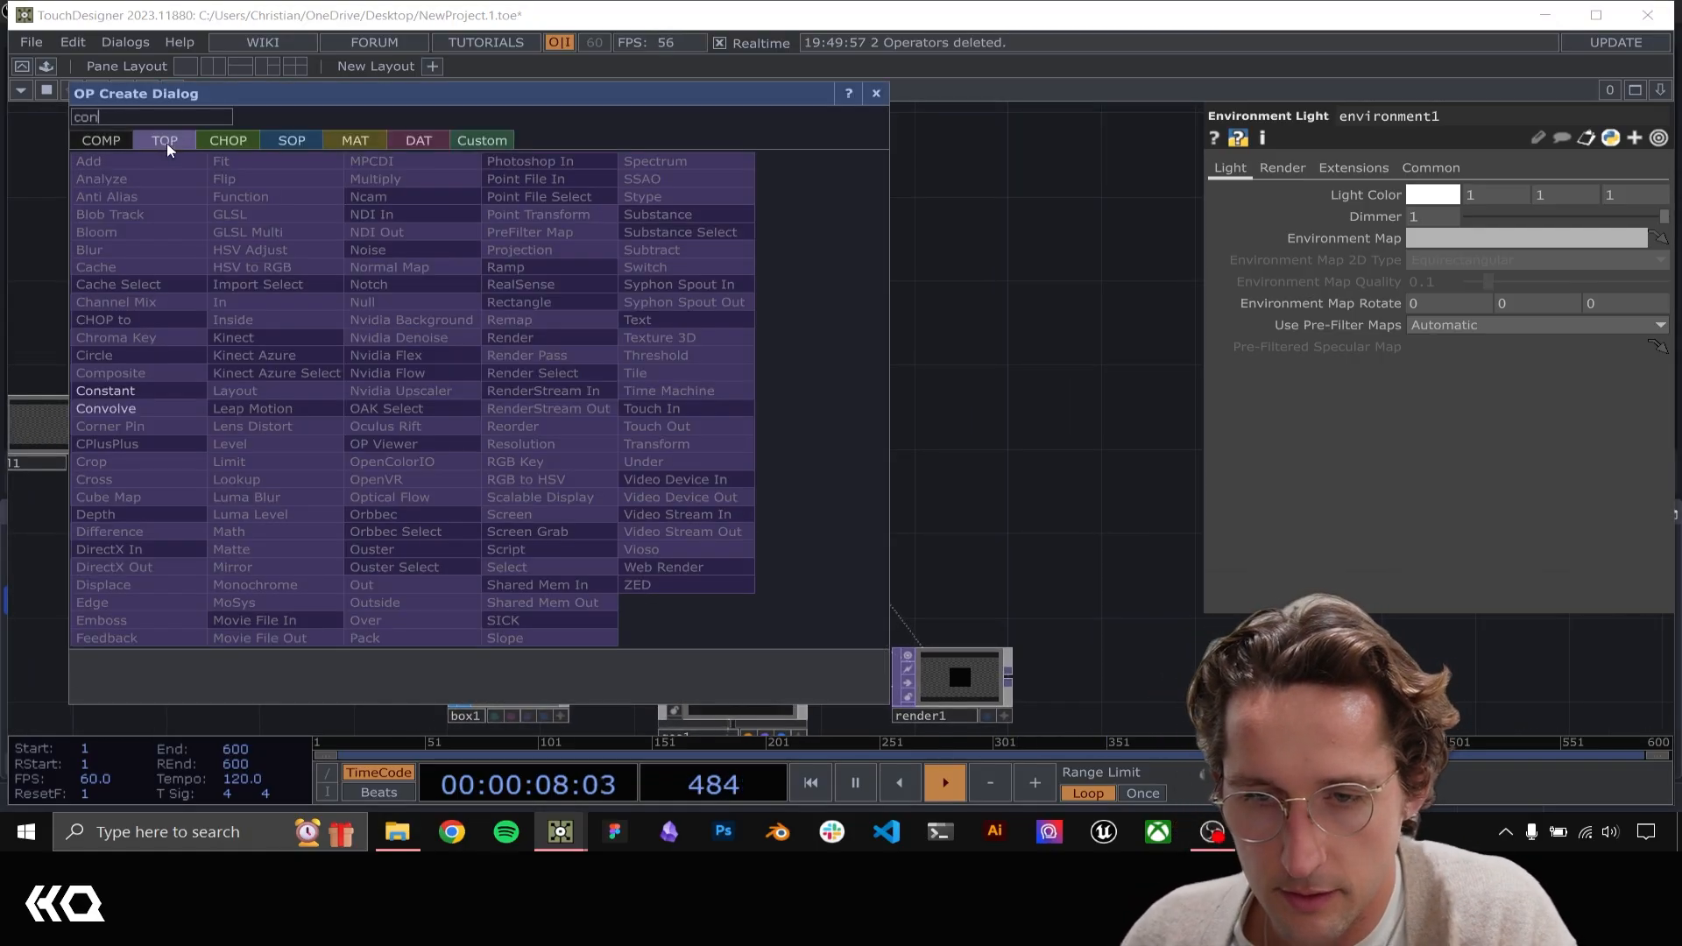
click(105, 382)
click(501, 398)
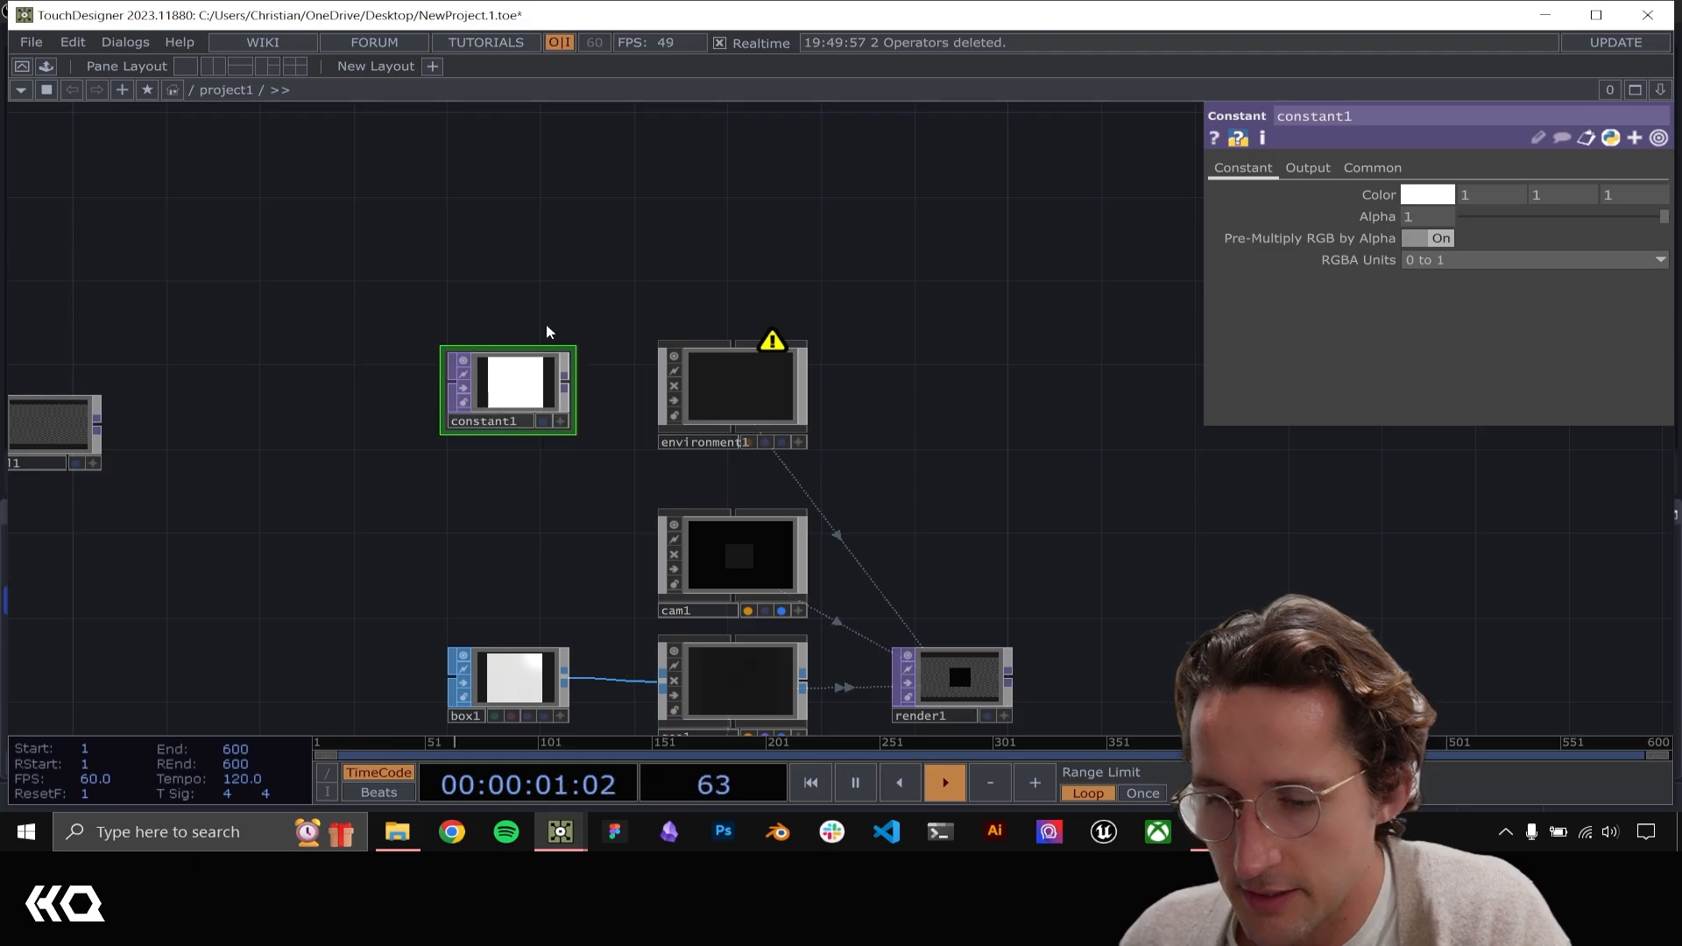
Assign constant1 as the Environment Map of environment1 and check the lit box in render1
scroll(534, 418, up, 5)
drag(760, 341, 494, 360)
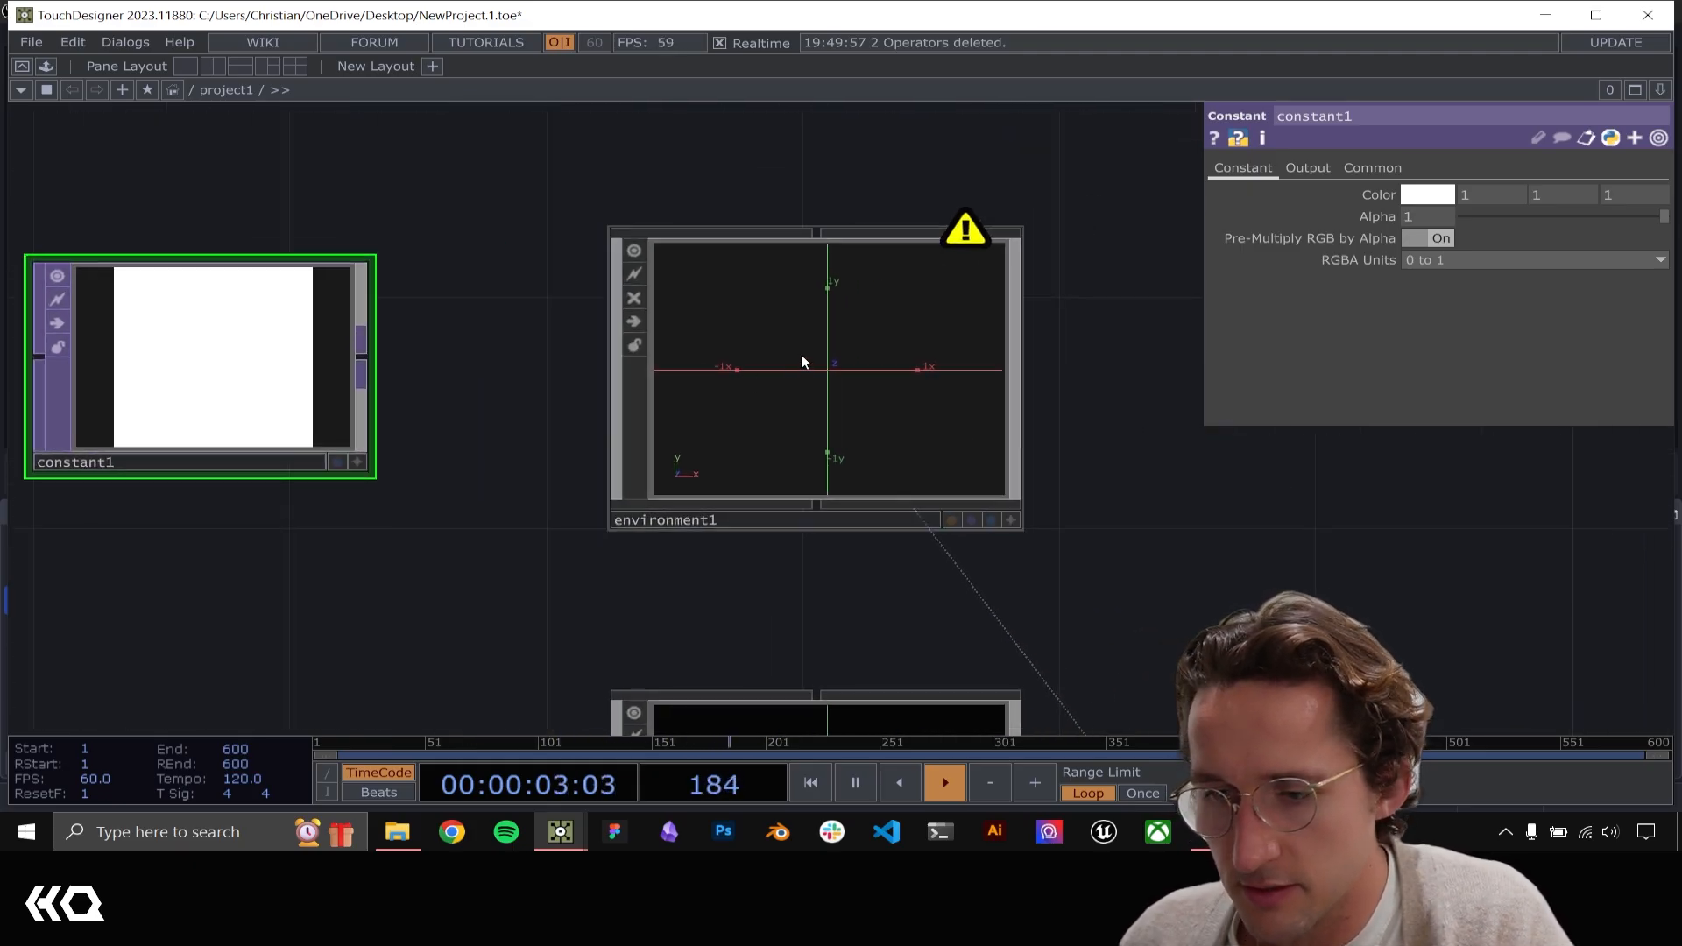
click(801, 356)
drag(257, 352, 938, 311)
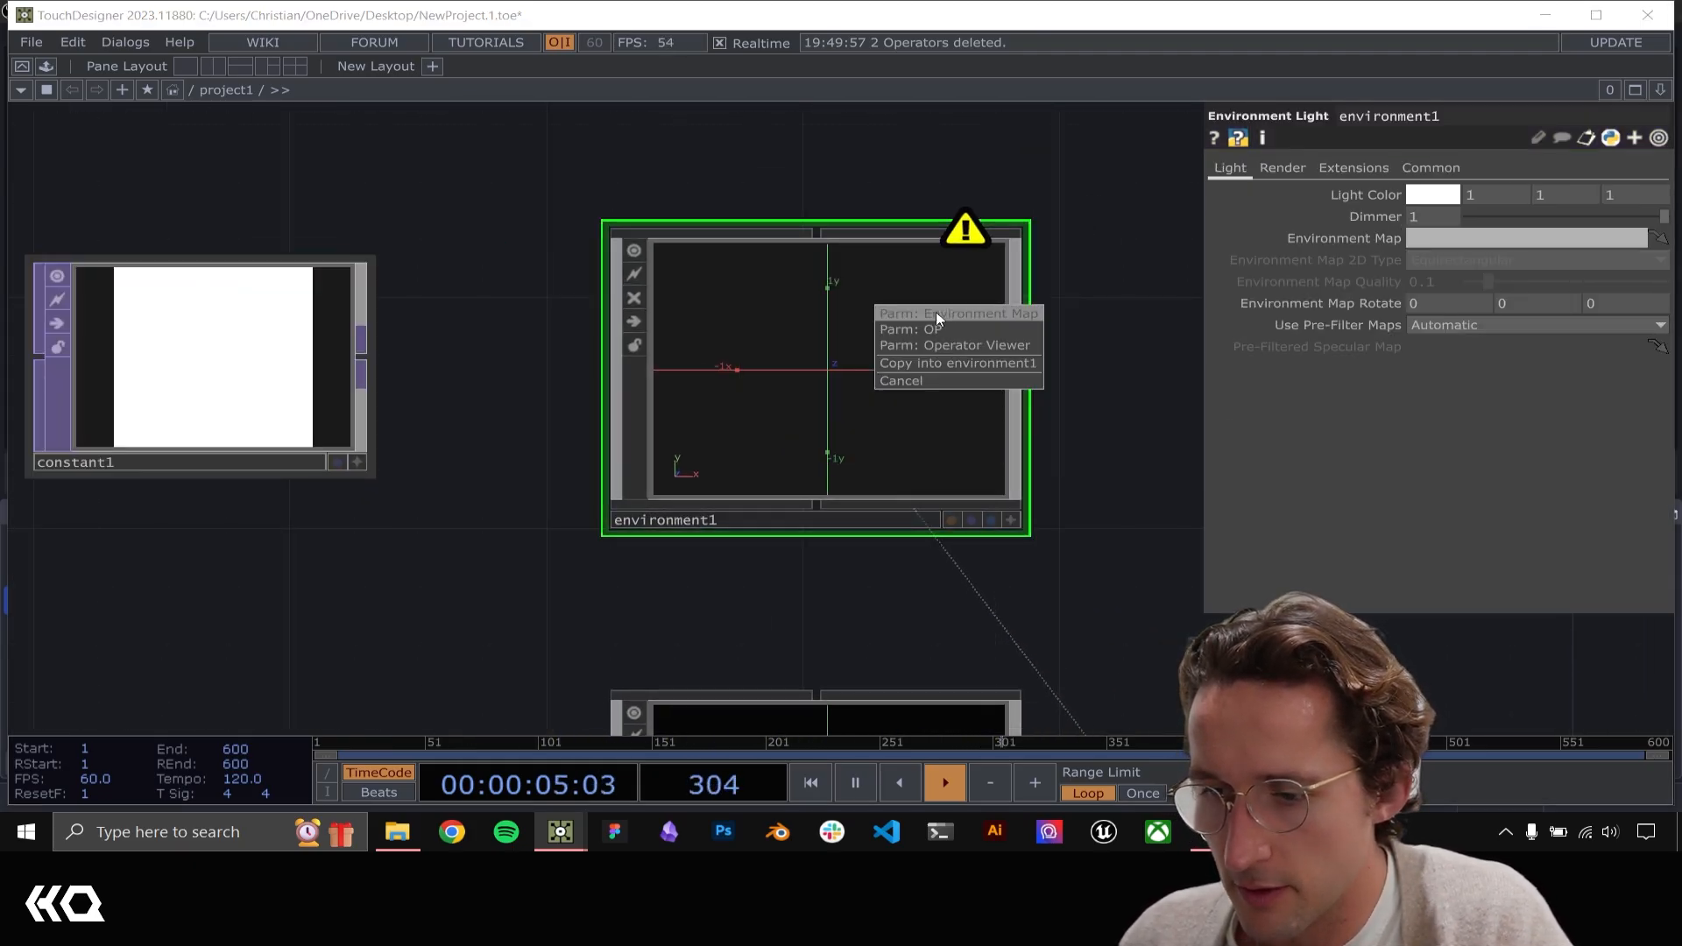
click(936, 311)
scroll(844, 319, down, 6)
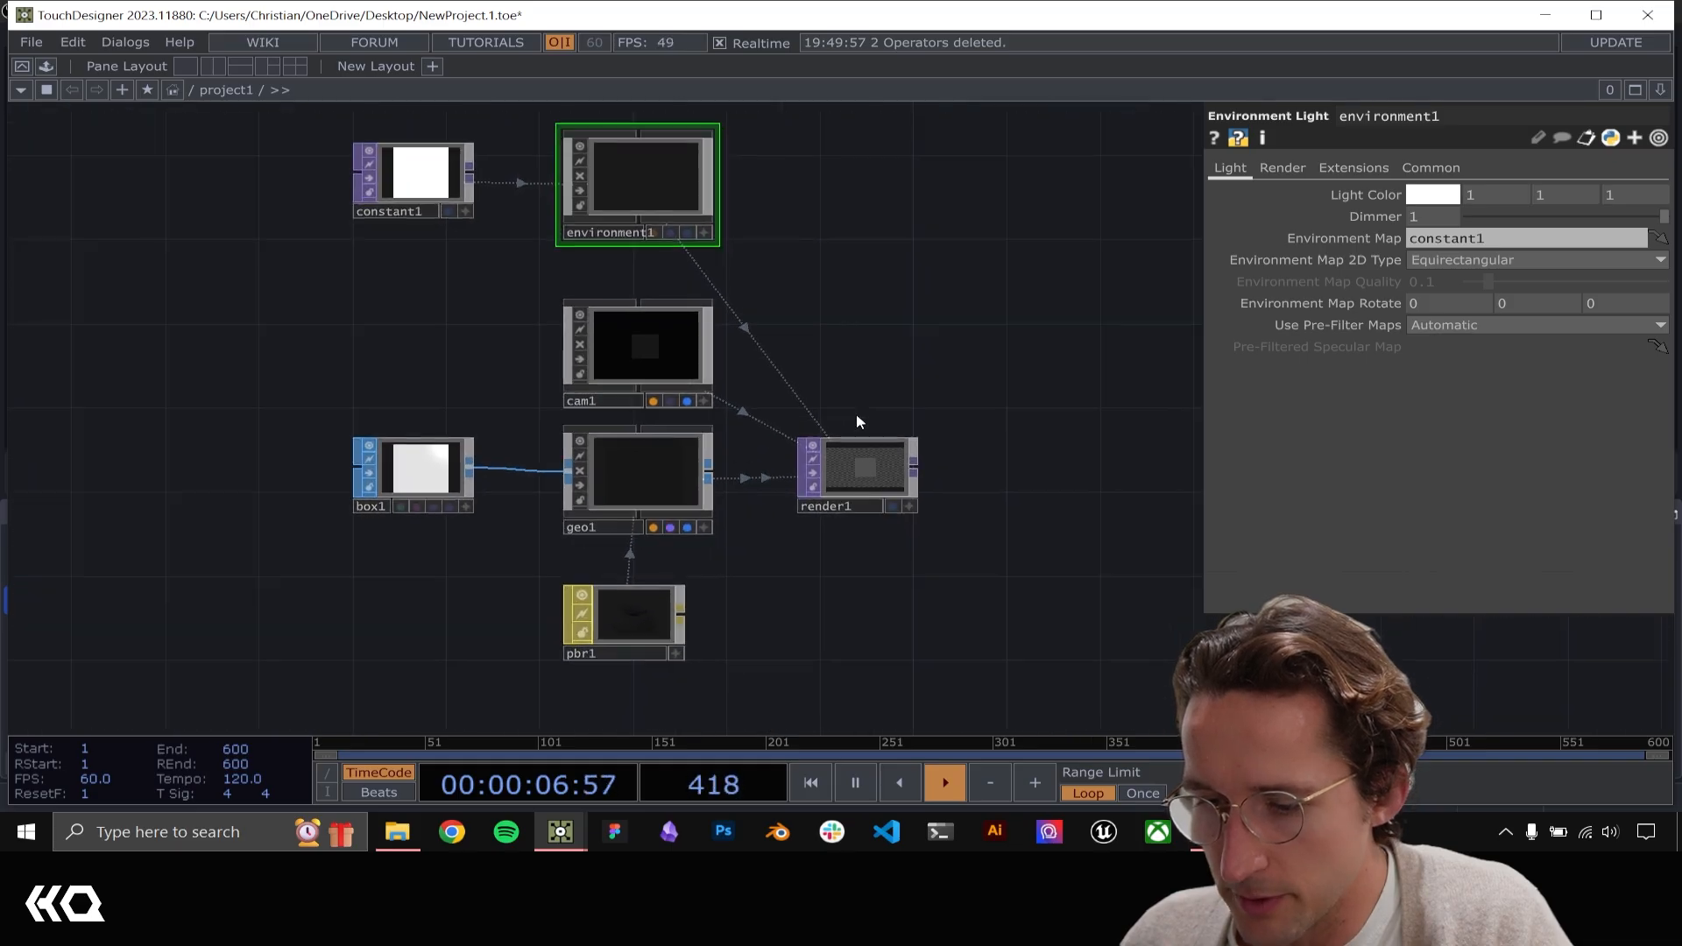
scroll(856, 421, up, 6)
drag(894, 438, 712, 243)
scroll(668, 302, down, 4)
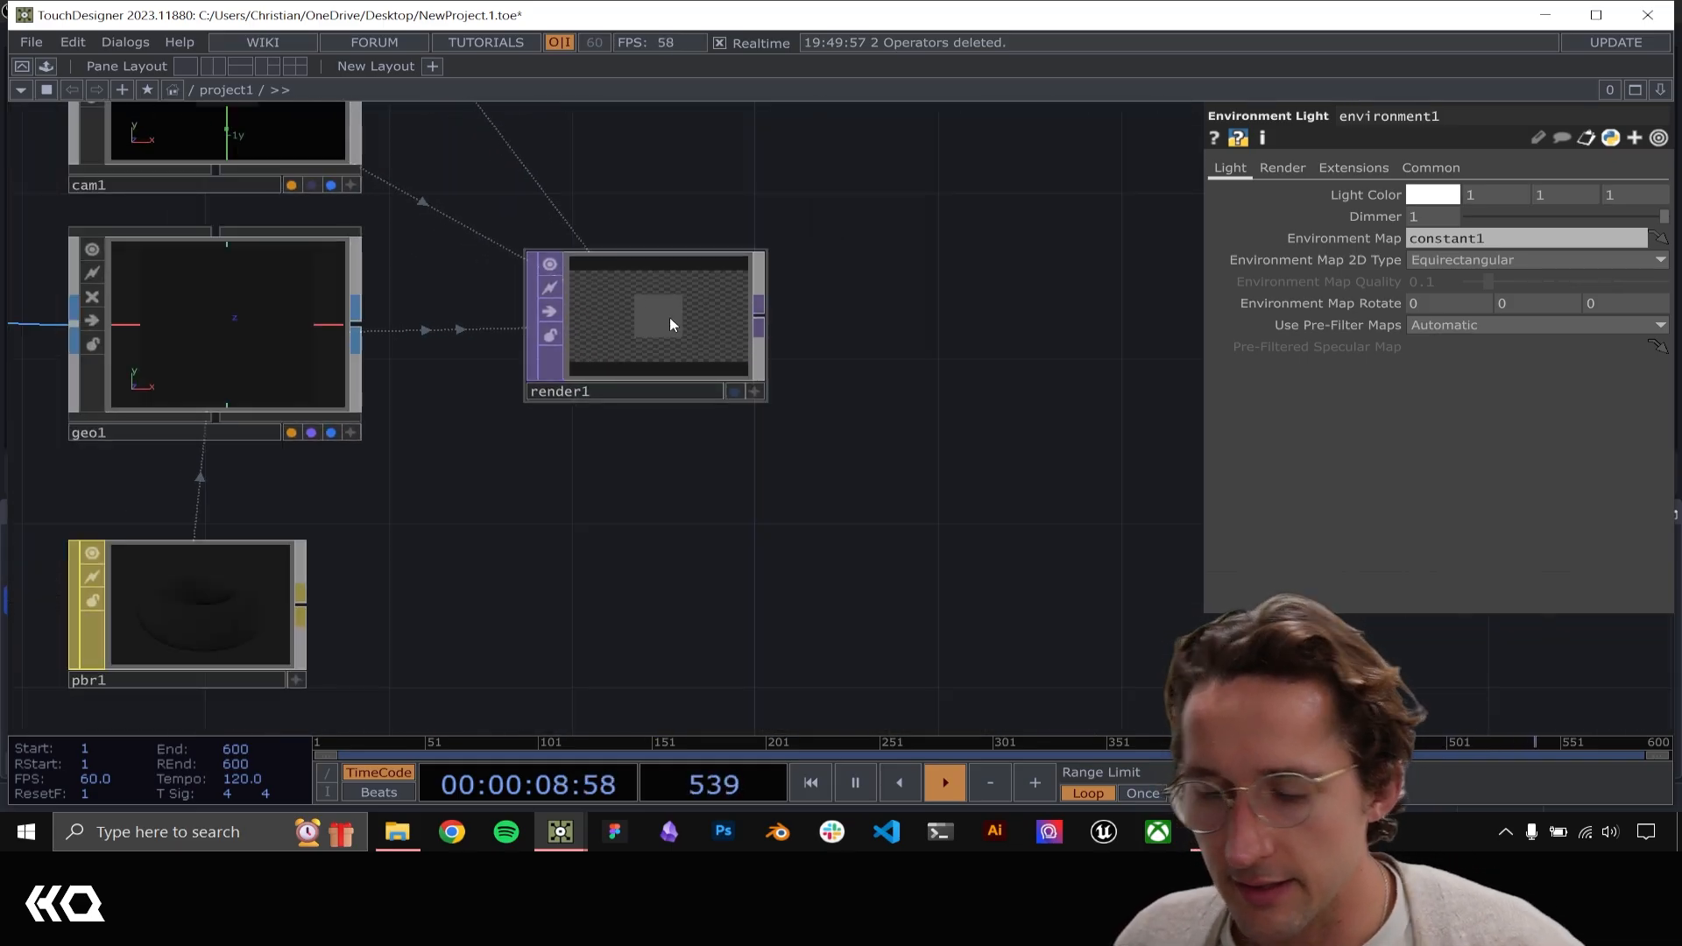
Add a Grid SOP below box1 in the network
scroll(576, 511, down, 6)
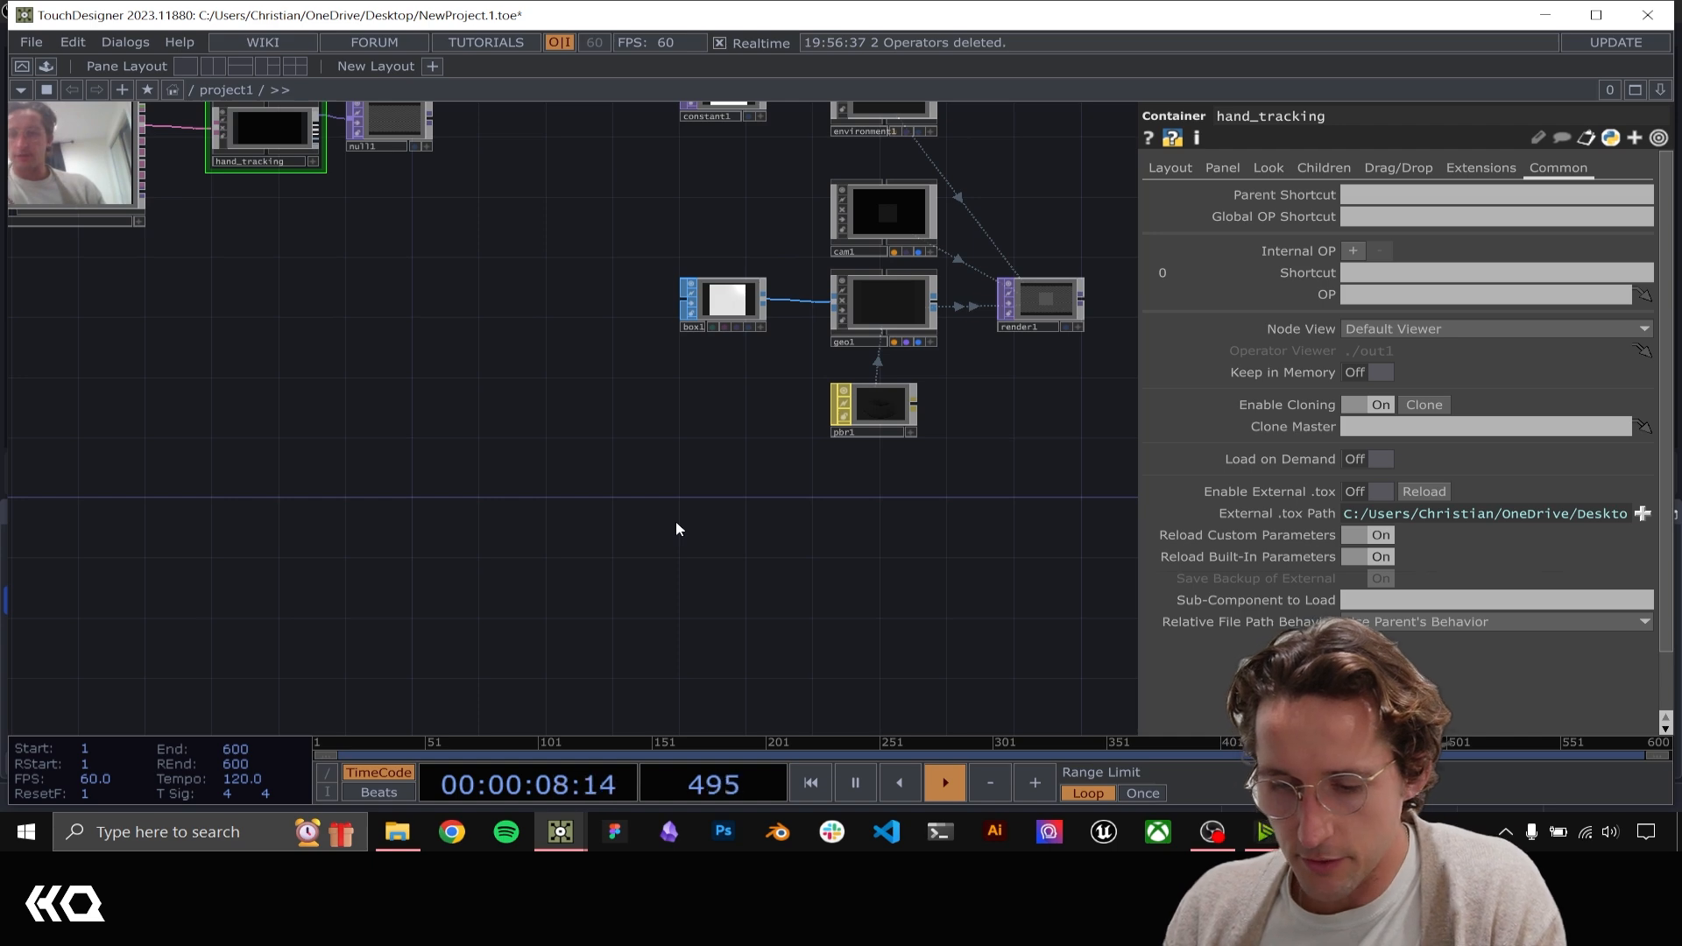
key(Tab)
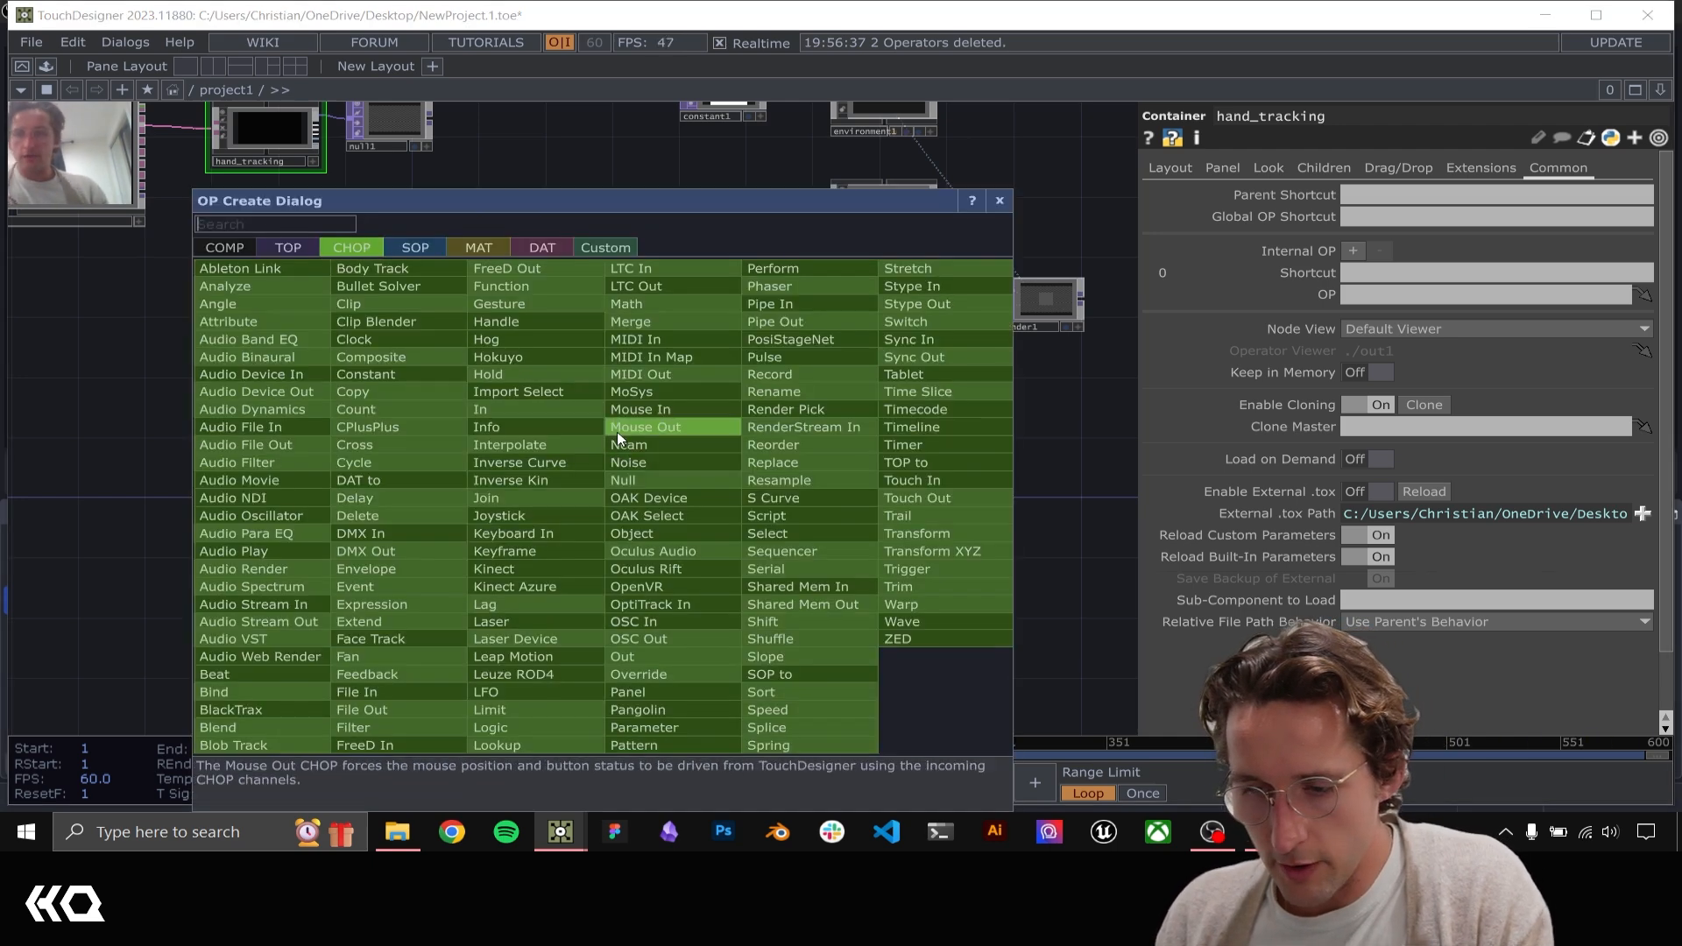
click(415, 247)
text(grid)
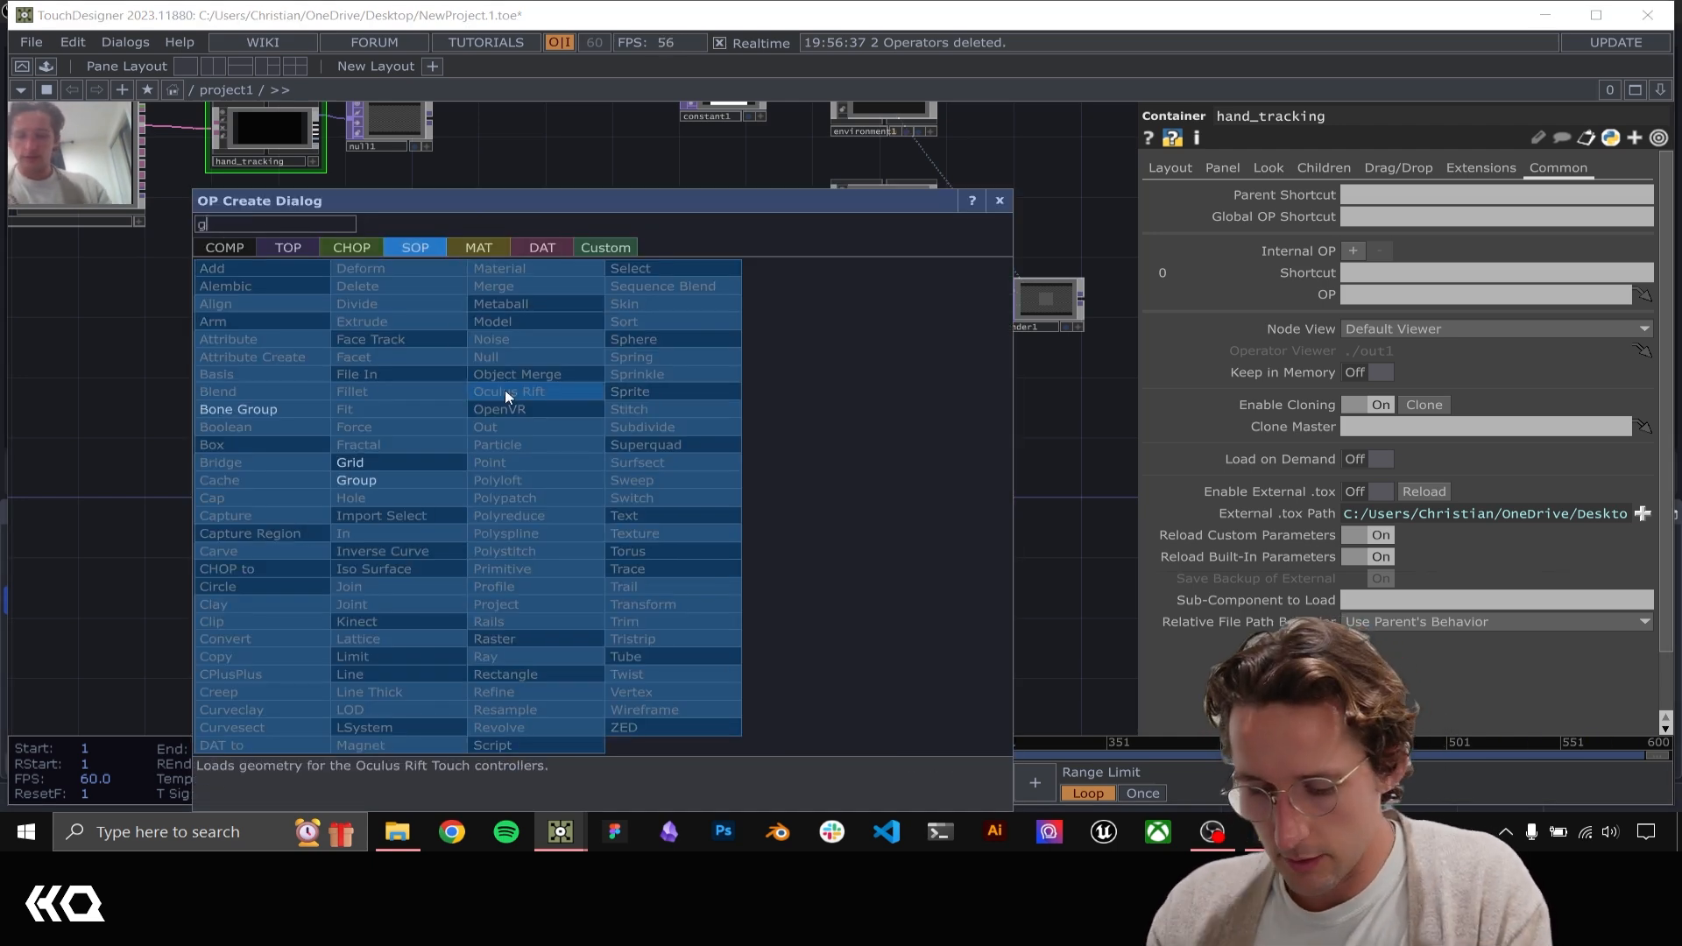
click(364, 462)
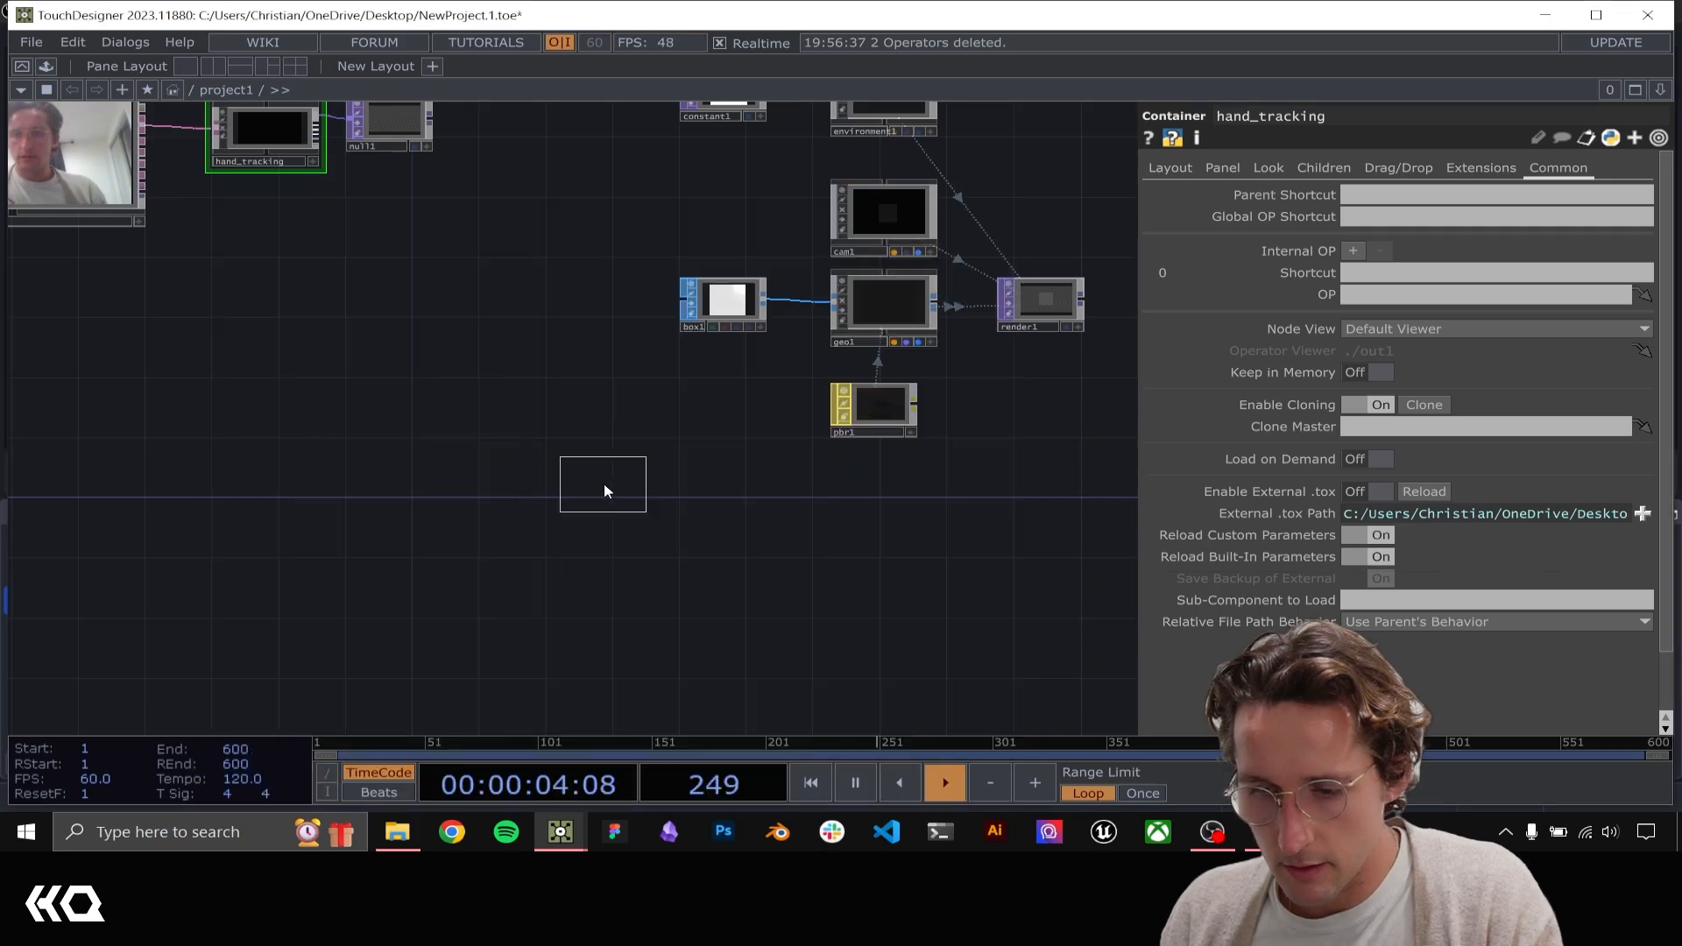
click(602, 486)
Create a SOP to CHOP from the output of grid1 and place it beside the grid
click(663, 492)
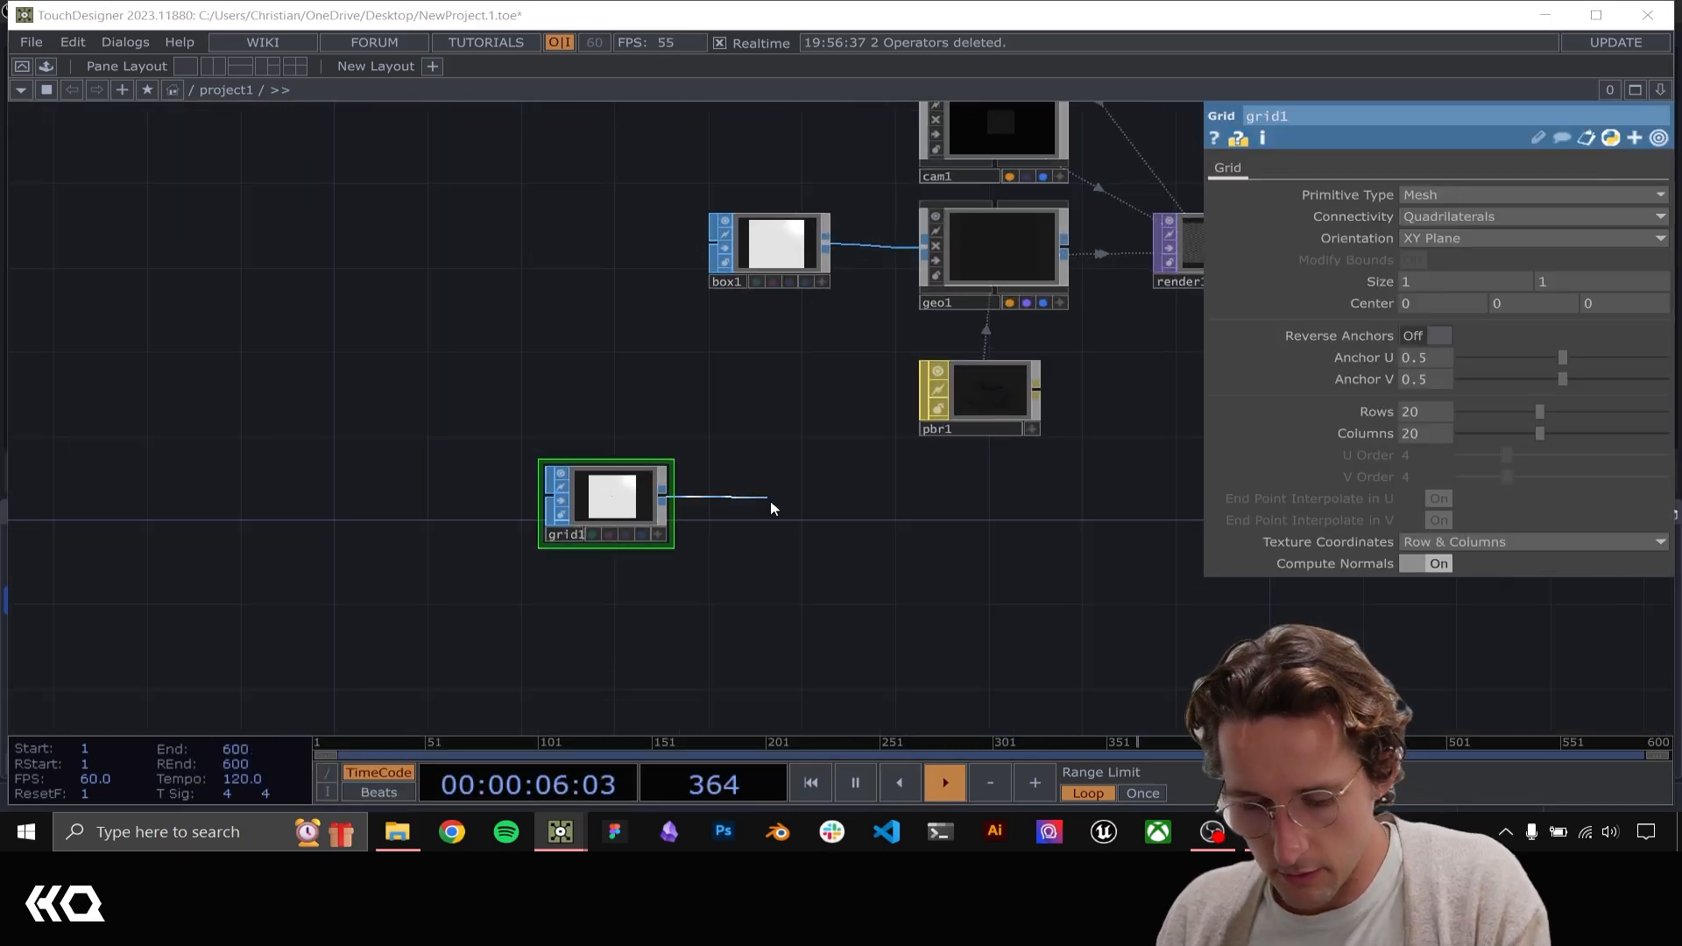
click(770, 499)
click(525, 244)
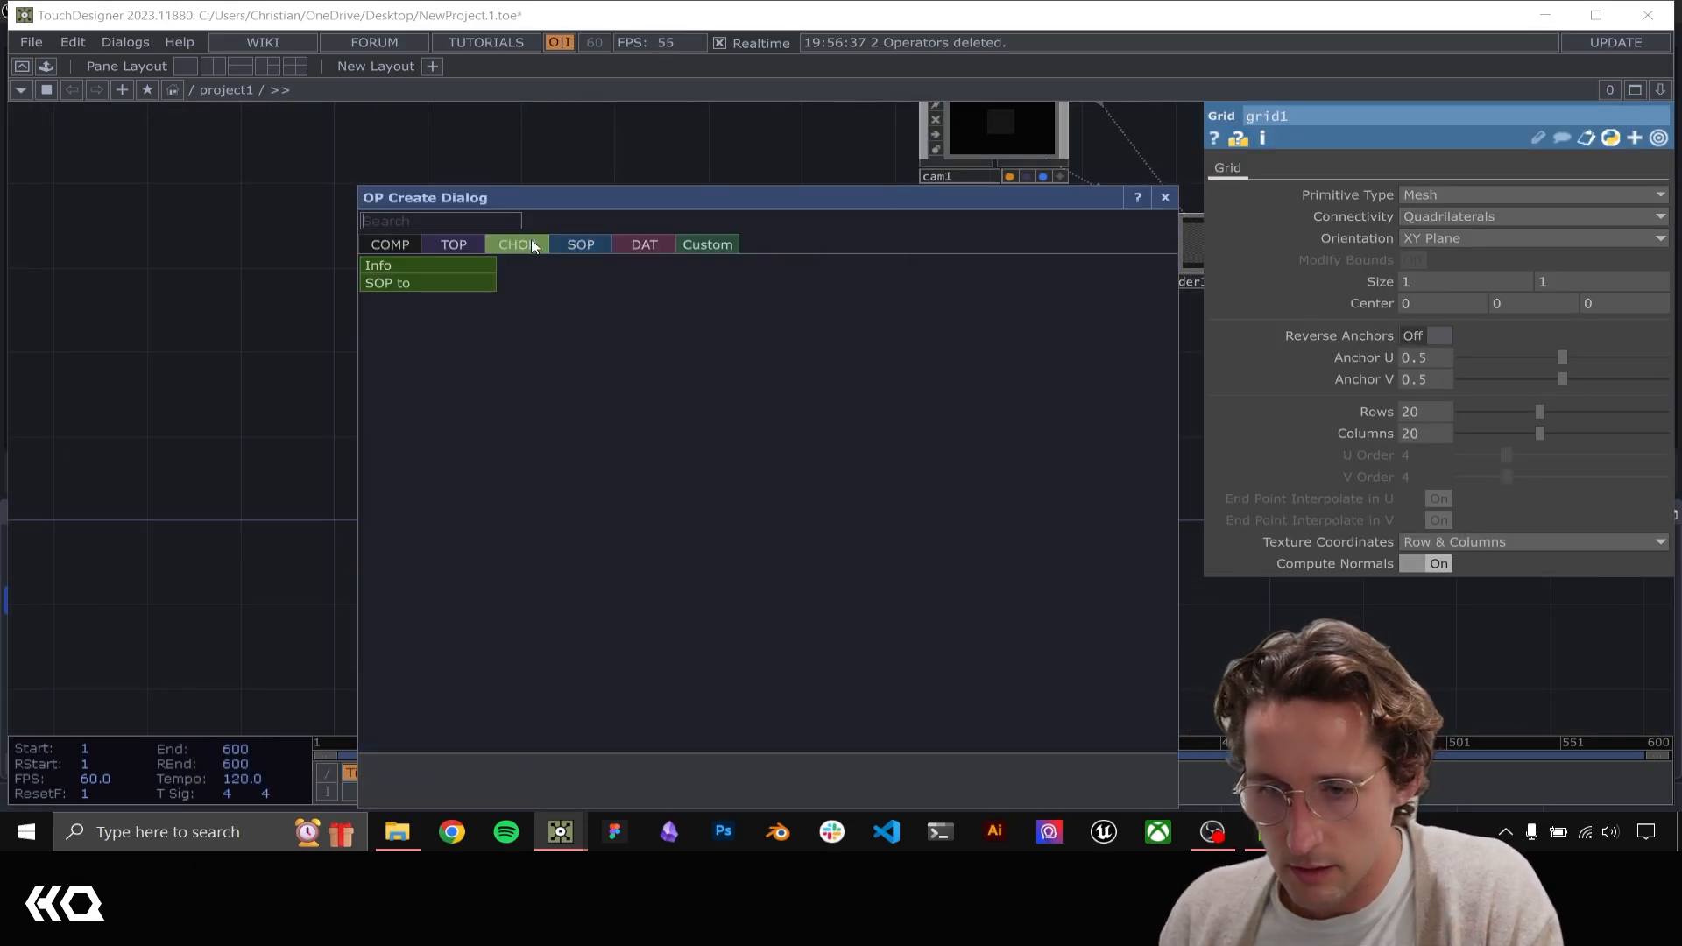
key(Escape)
click(792, 521)
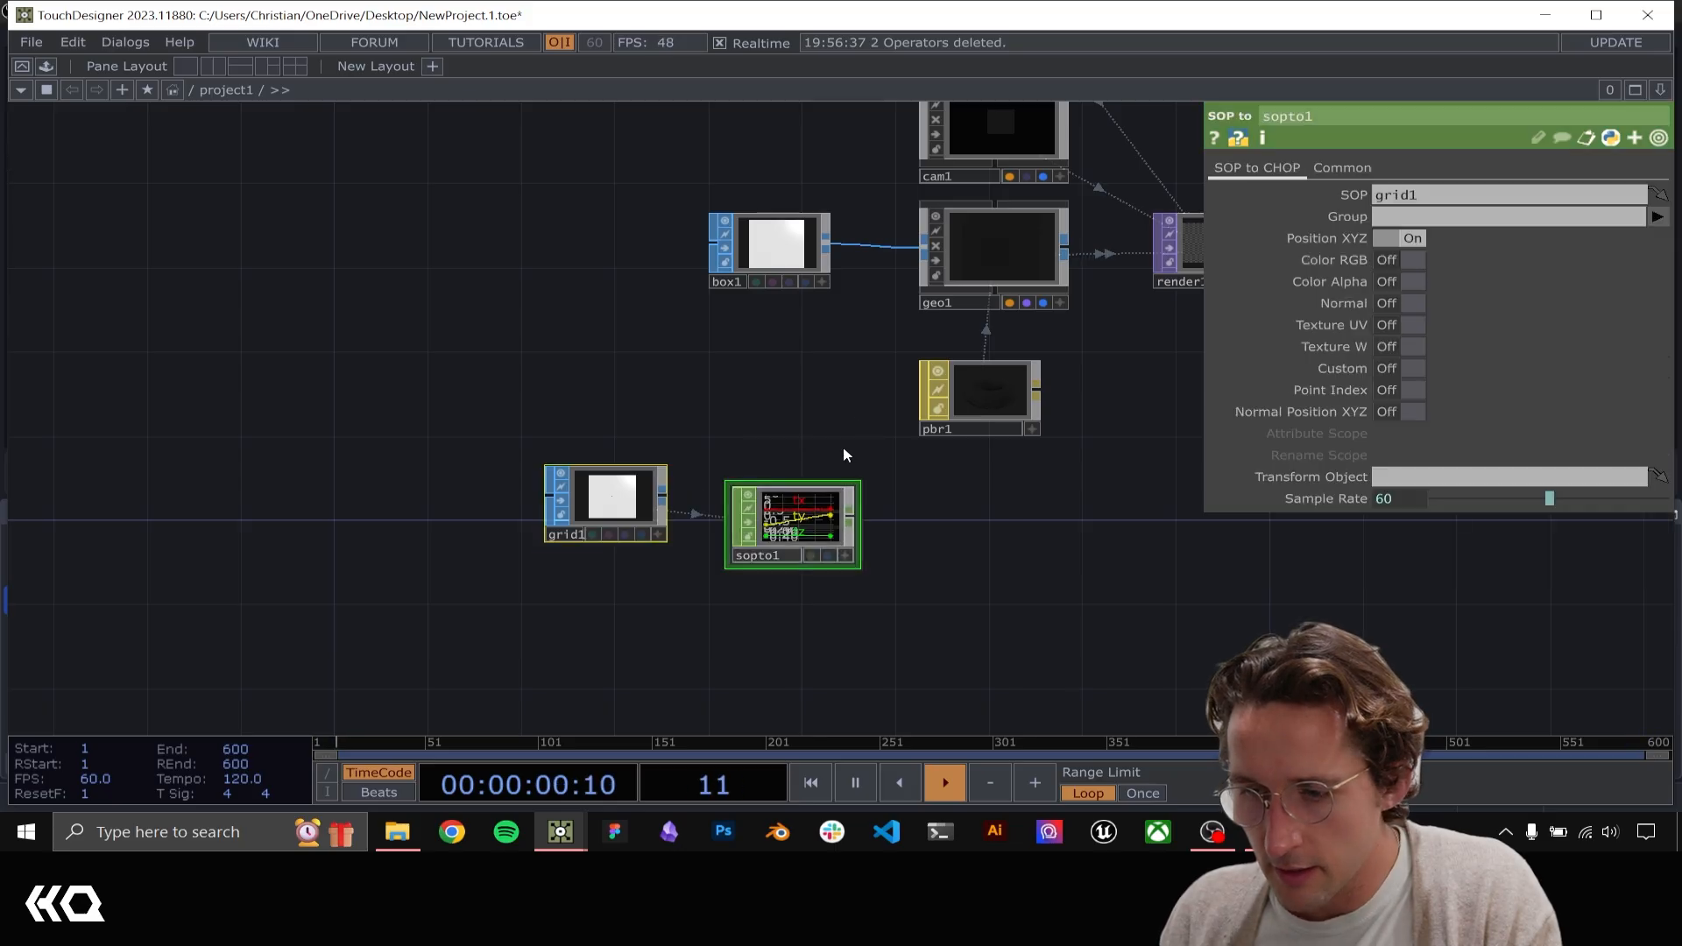
Enable instancing on geo1 and assign sopto1 as its Translate OP
drag(915, 270, 817, 298)
click(867, 293)
click(694, 529)
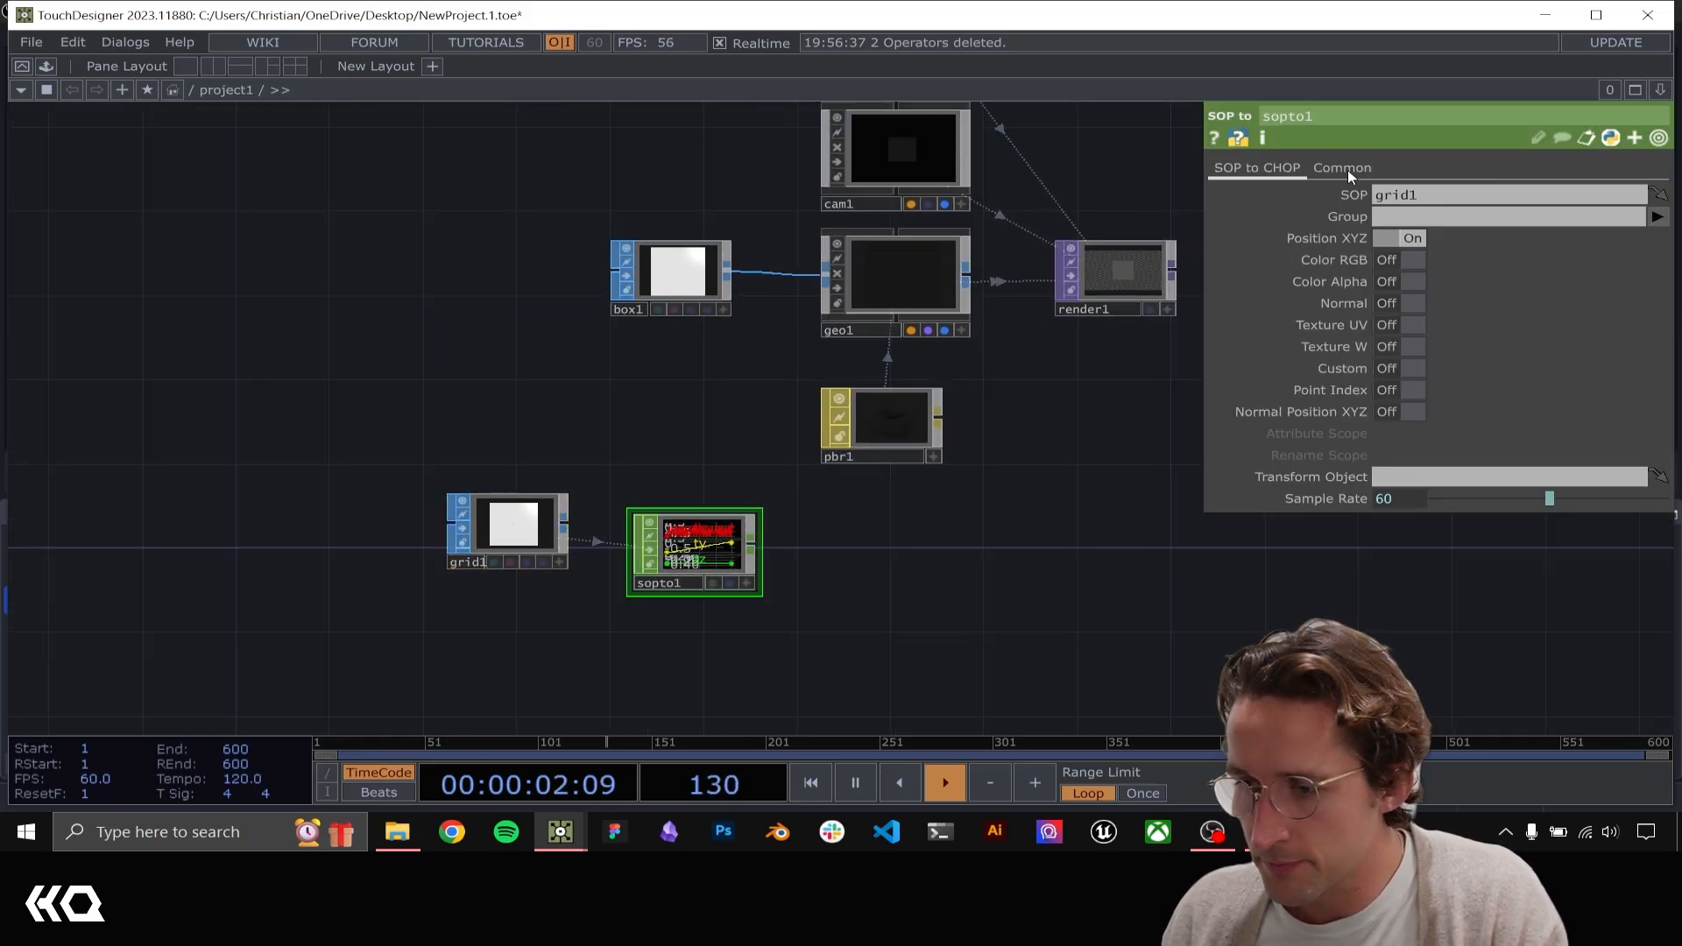
click(931, 282)
click(1302, 167)
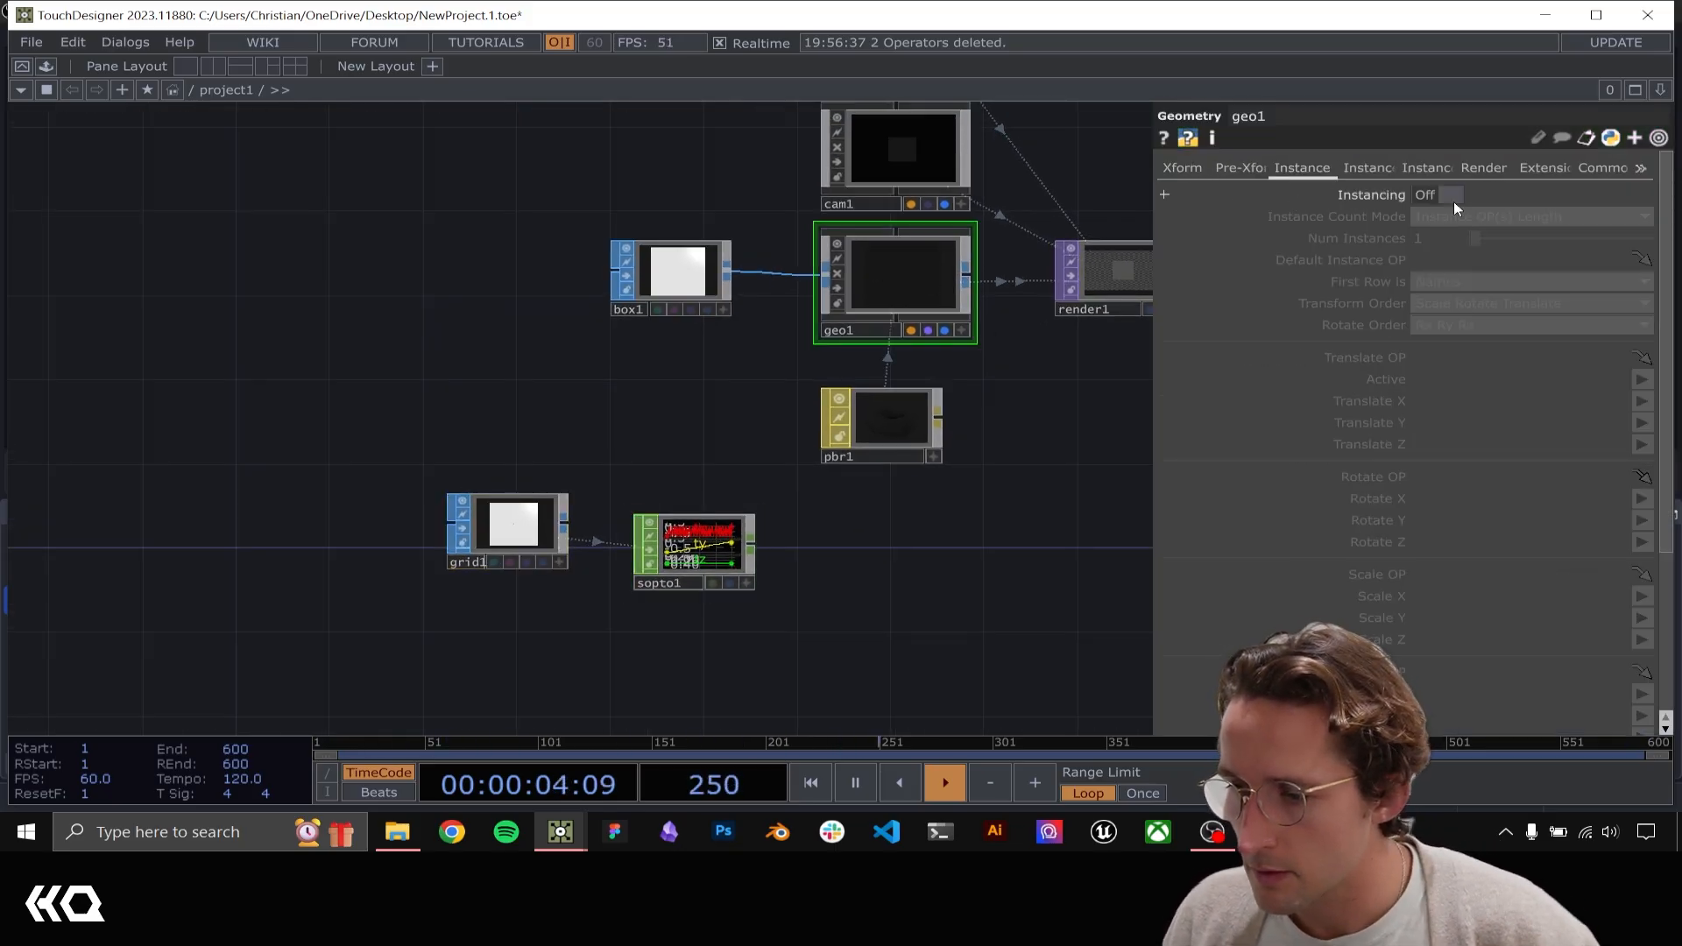
click(1441, 195)
drag(757, 565, 1489, 357)
Map geo1's instance Translate X, Y and Z to tx, ty and tz and check the result in render1
click(1641, 401)
click(1644, 421)
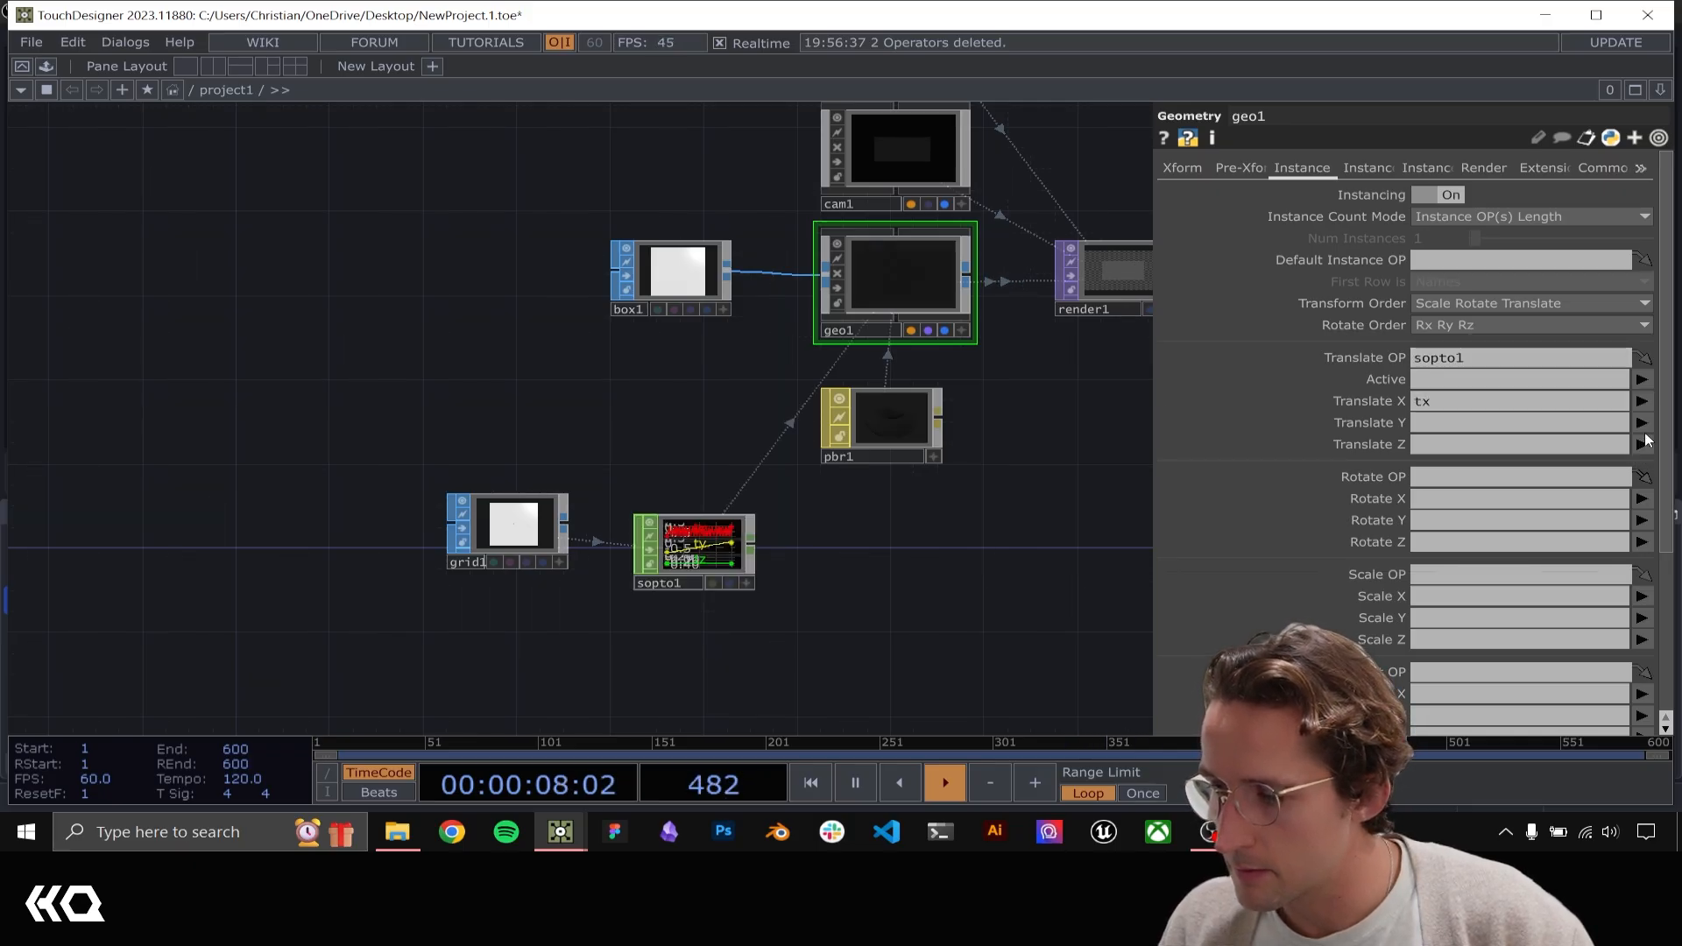
click(1642, 422)
click(1648, 465)
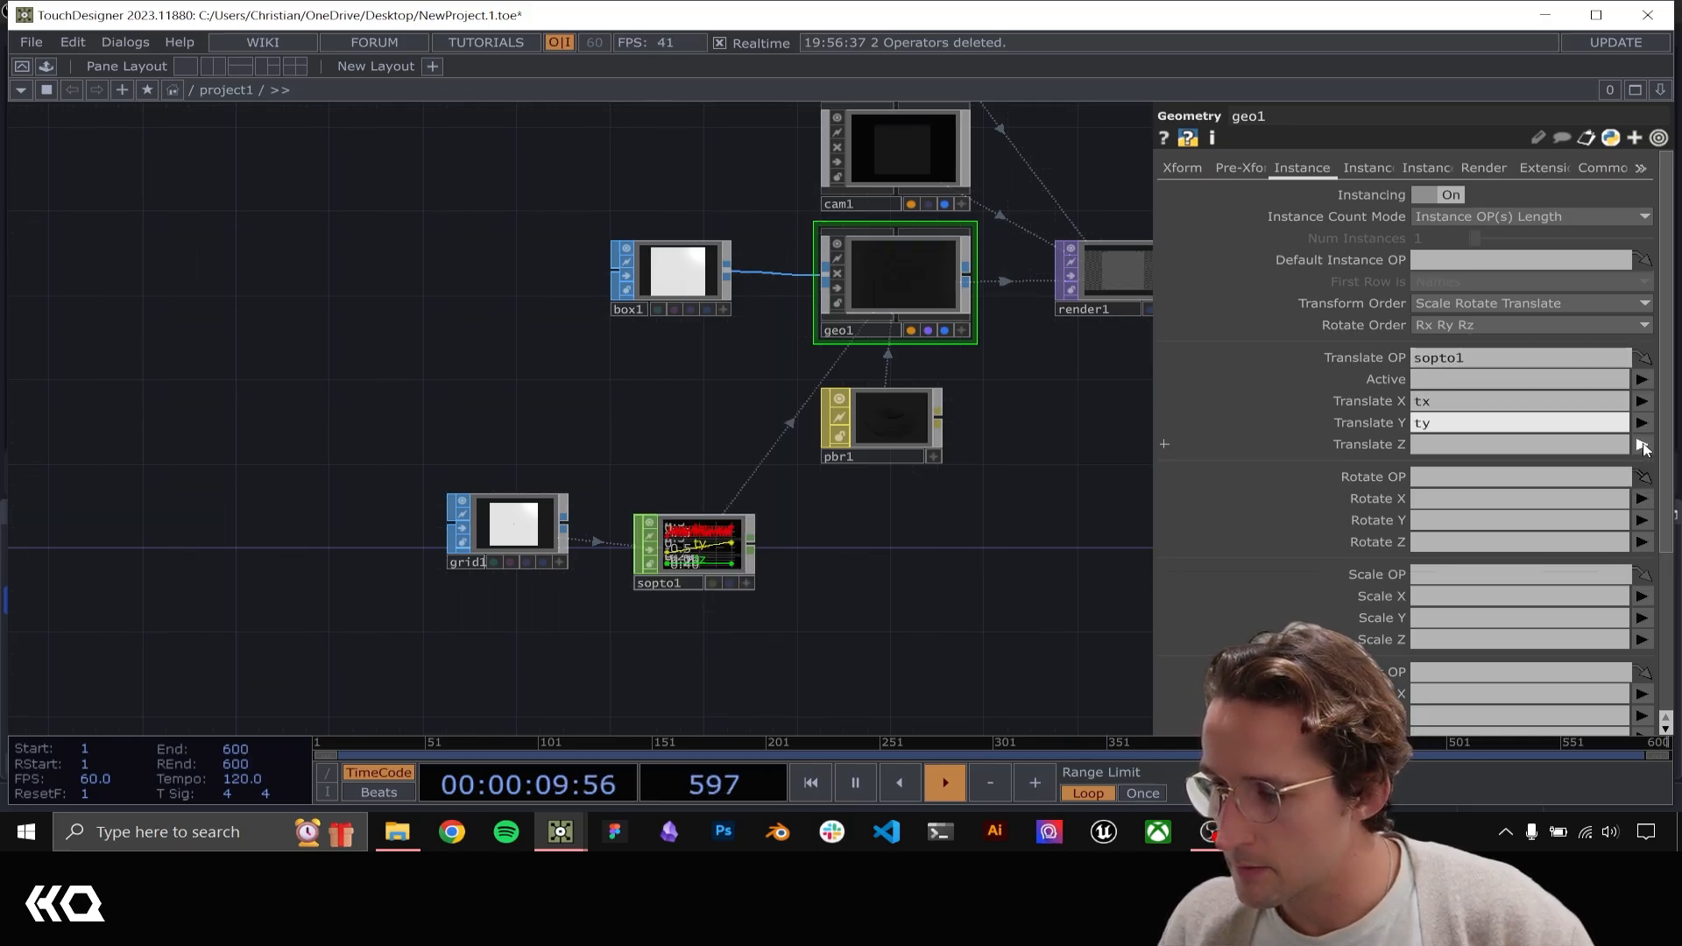
click(1642, 444)
drag(1038, 392, 639, 407)
scroll(696, 303, up, 10)
scroll(669, 271, up, 1)
scroll(813, 393, down, 8)
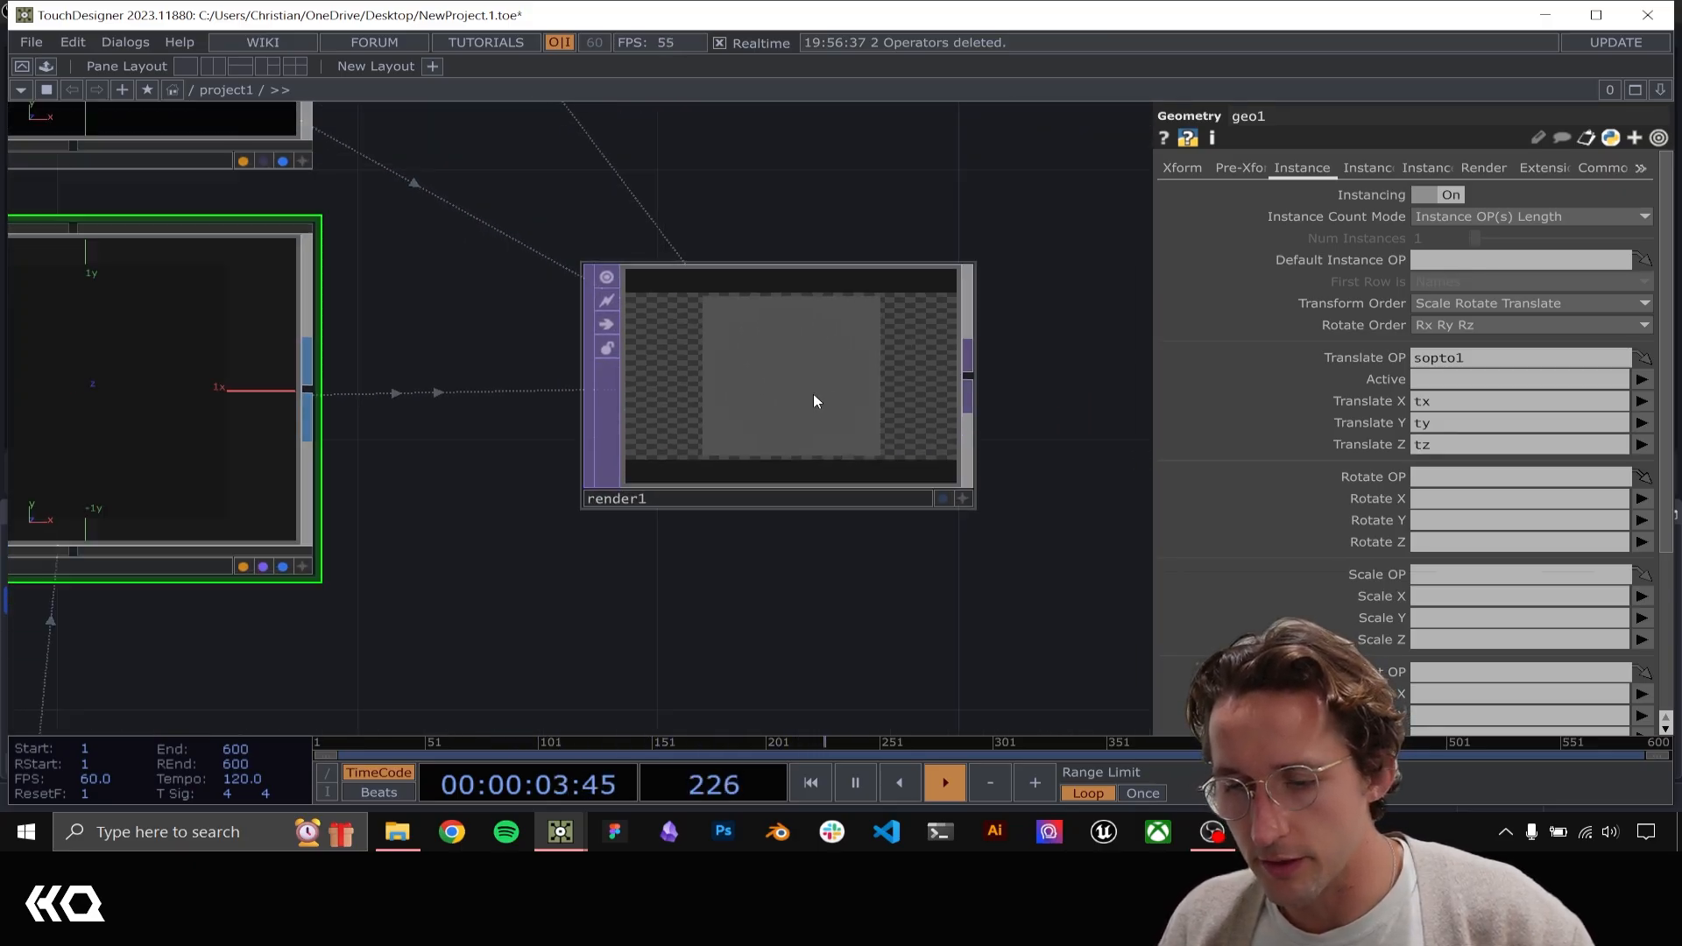
Set the size of box1 to 0.04 on all three axes and check the instanced boxes in render1
drag(544, 587, 847, 561)
scroll(832, 596, down, 4)
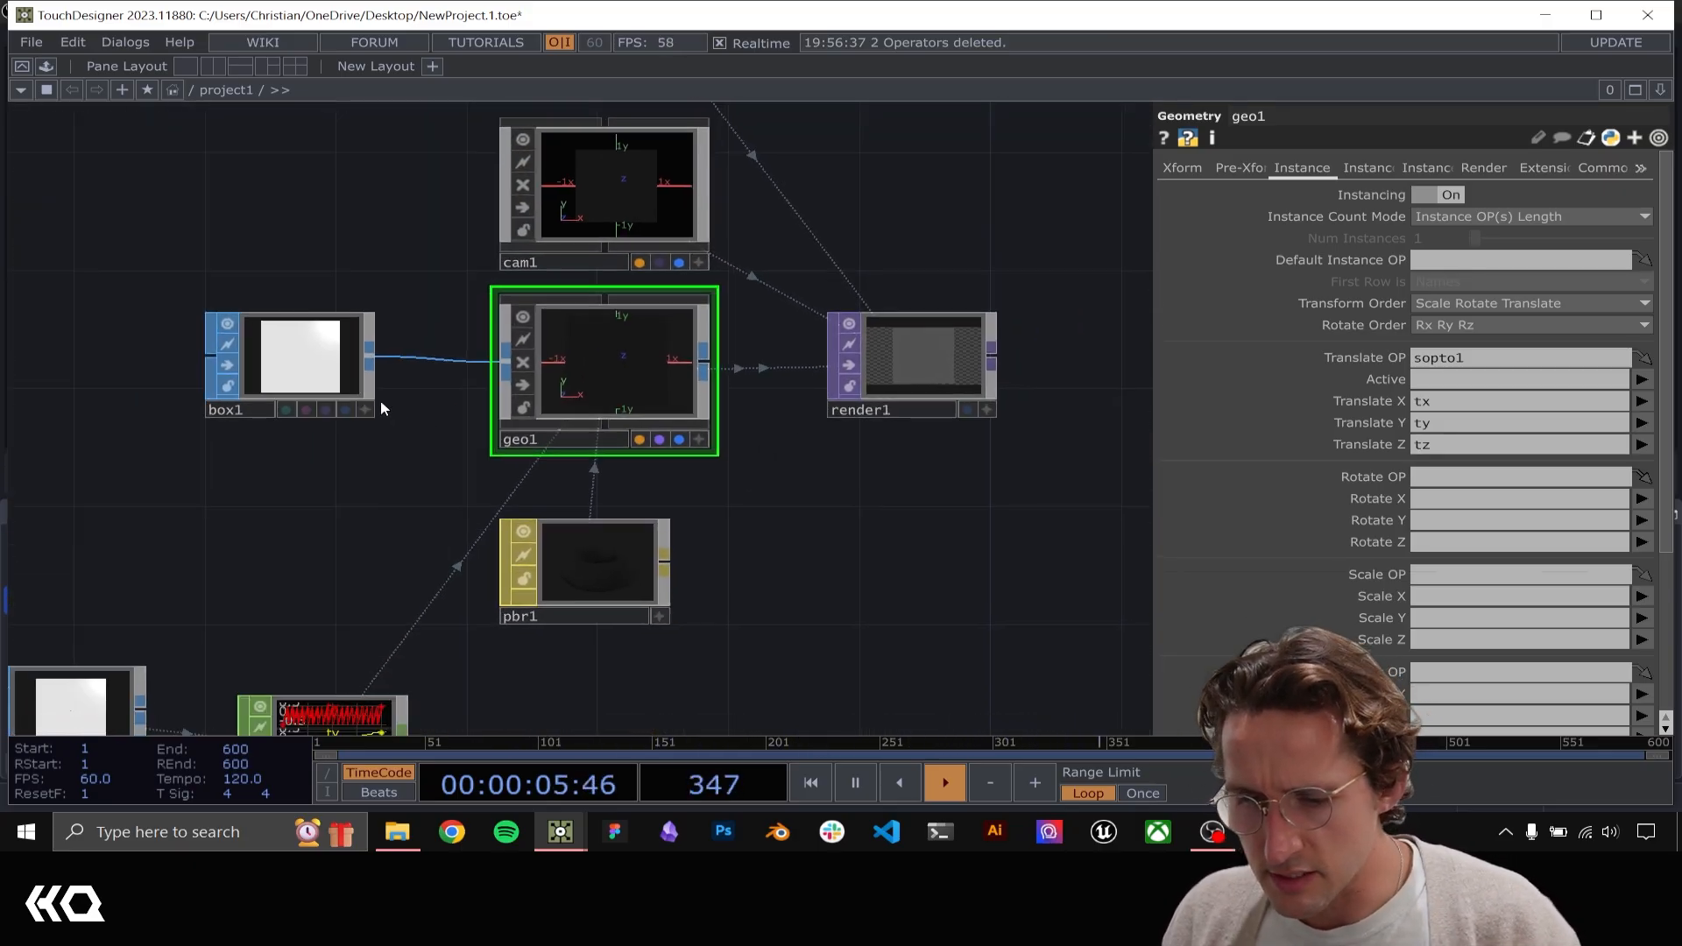
click(377, 398)
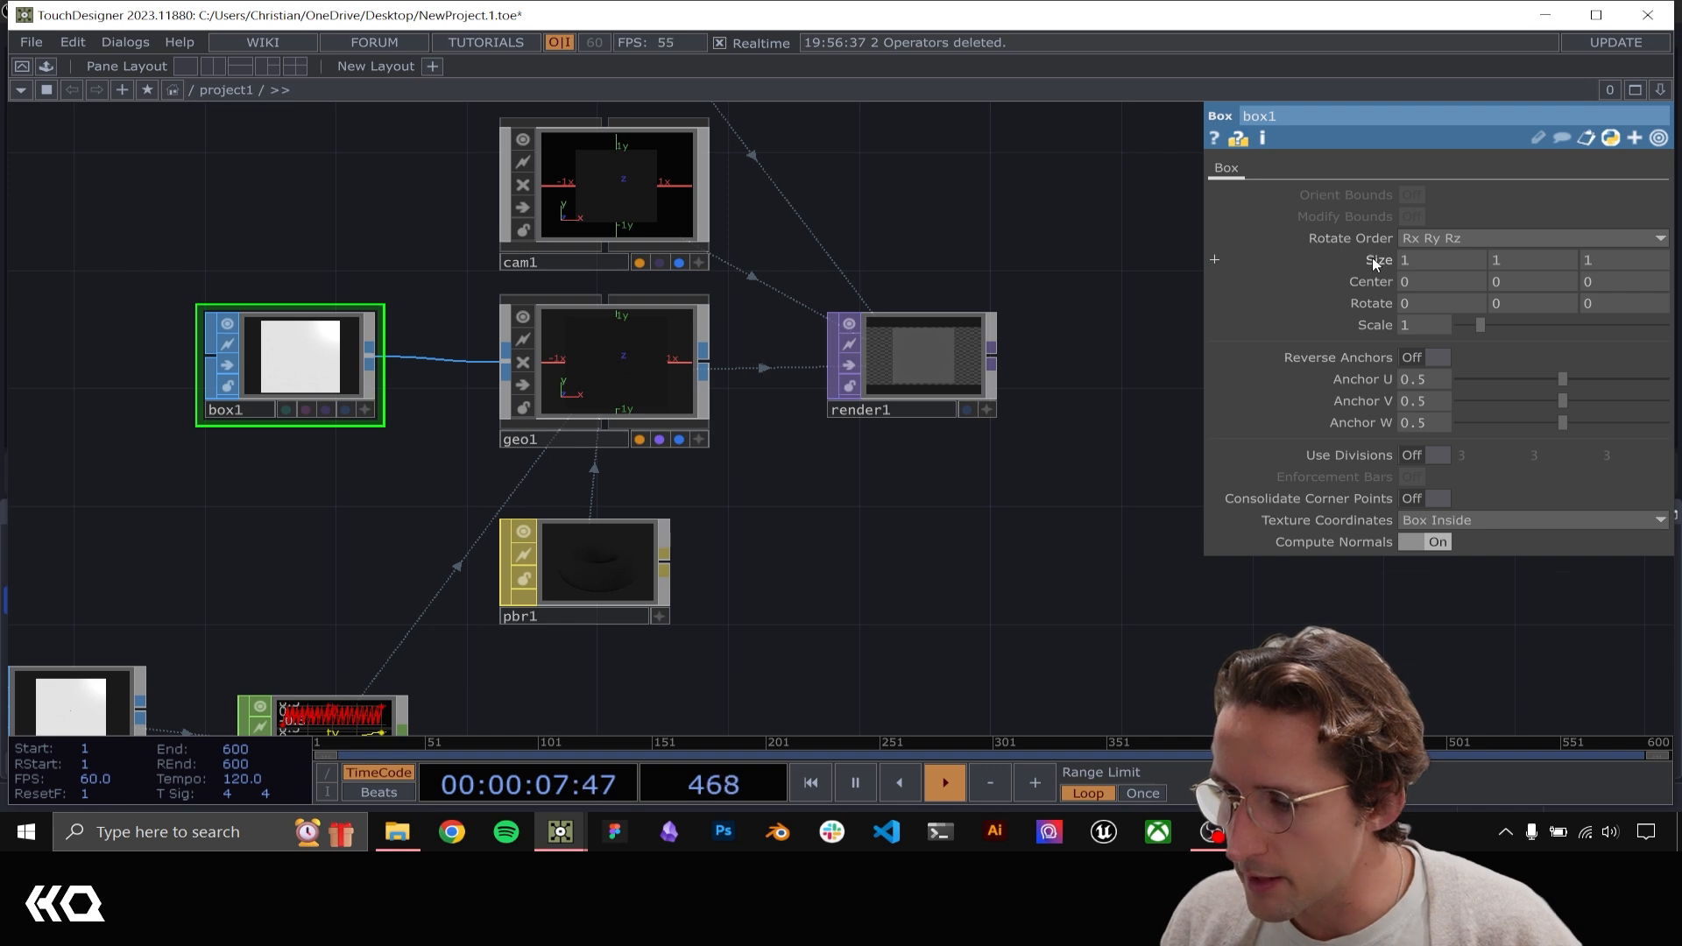
mouse_move(1372, 257)
middle_down()
mouse_move(1372, 239)
mouse_move(1319, 240)
mouse_move(1363, 230)
mouse_move(1375, 269)
mouse_move(1366, 230)
middle_up()
middle_drag(806, 412, 1060, 314)
scroll(1060, 314, up, 2)
drag(1032, 567, 735, 607)
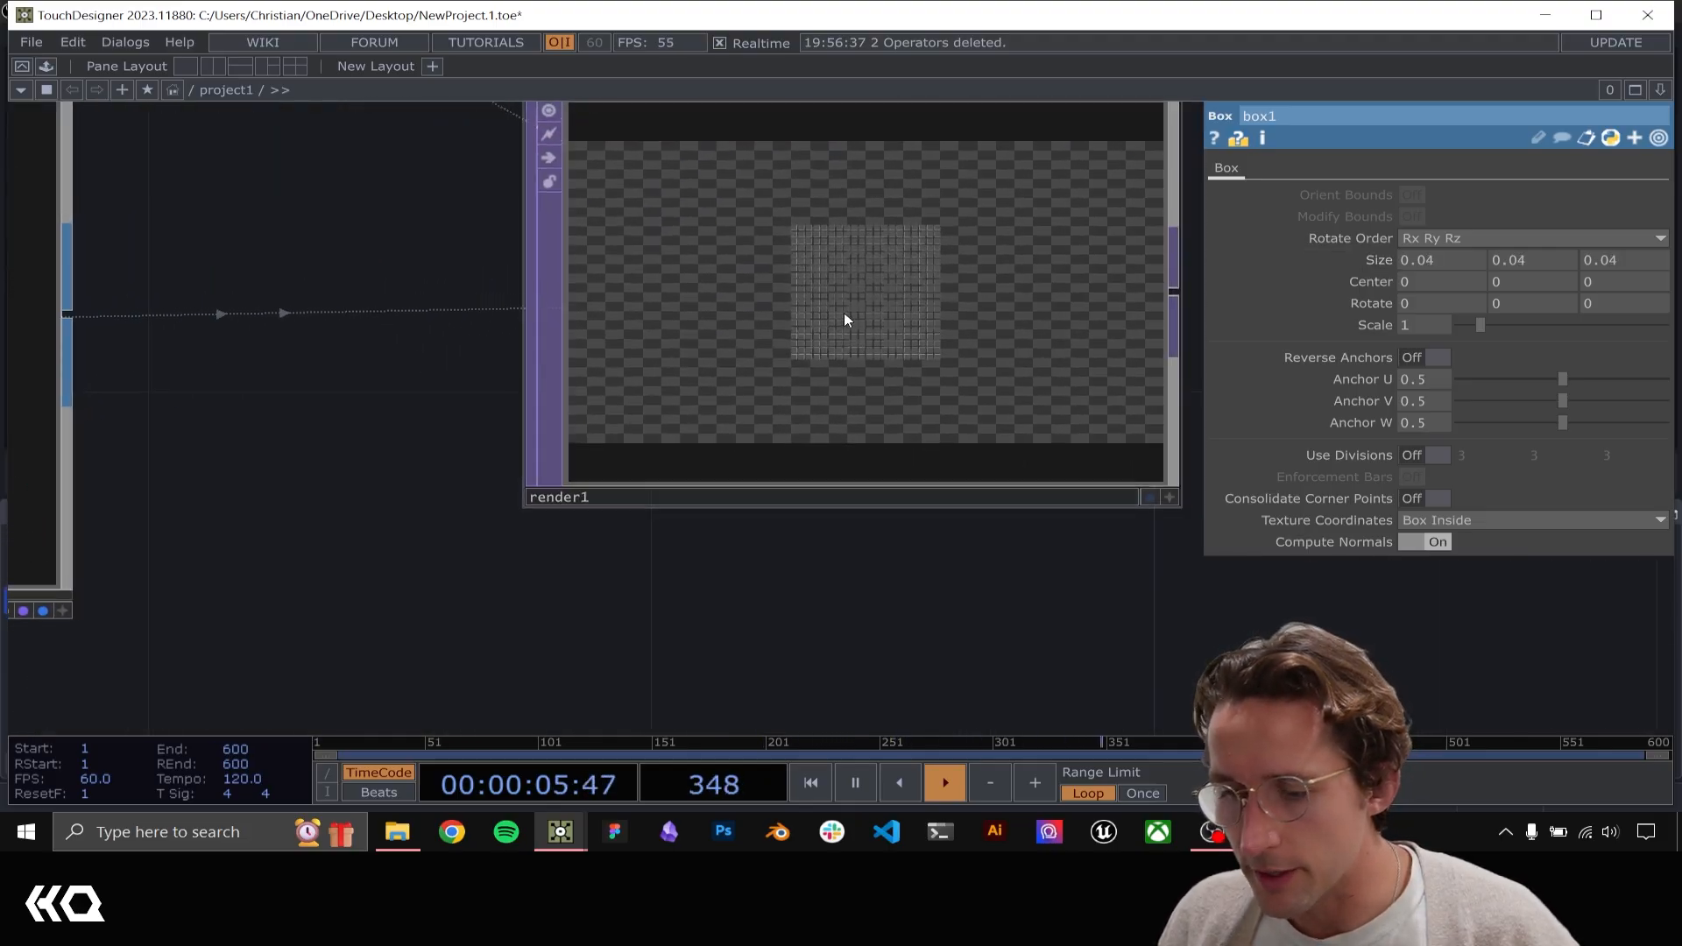
Examine the hand point image in null1 and compare it with the grid-based instancing setup feeding geo1
scroll(844, 314, down, 5)
drag(820, 504, 1052, 318)
scroll(1052, 318, down, 4)
drag(566, 403, 797, 588)
scroll(797, 588, down, 2)
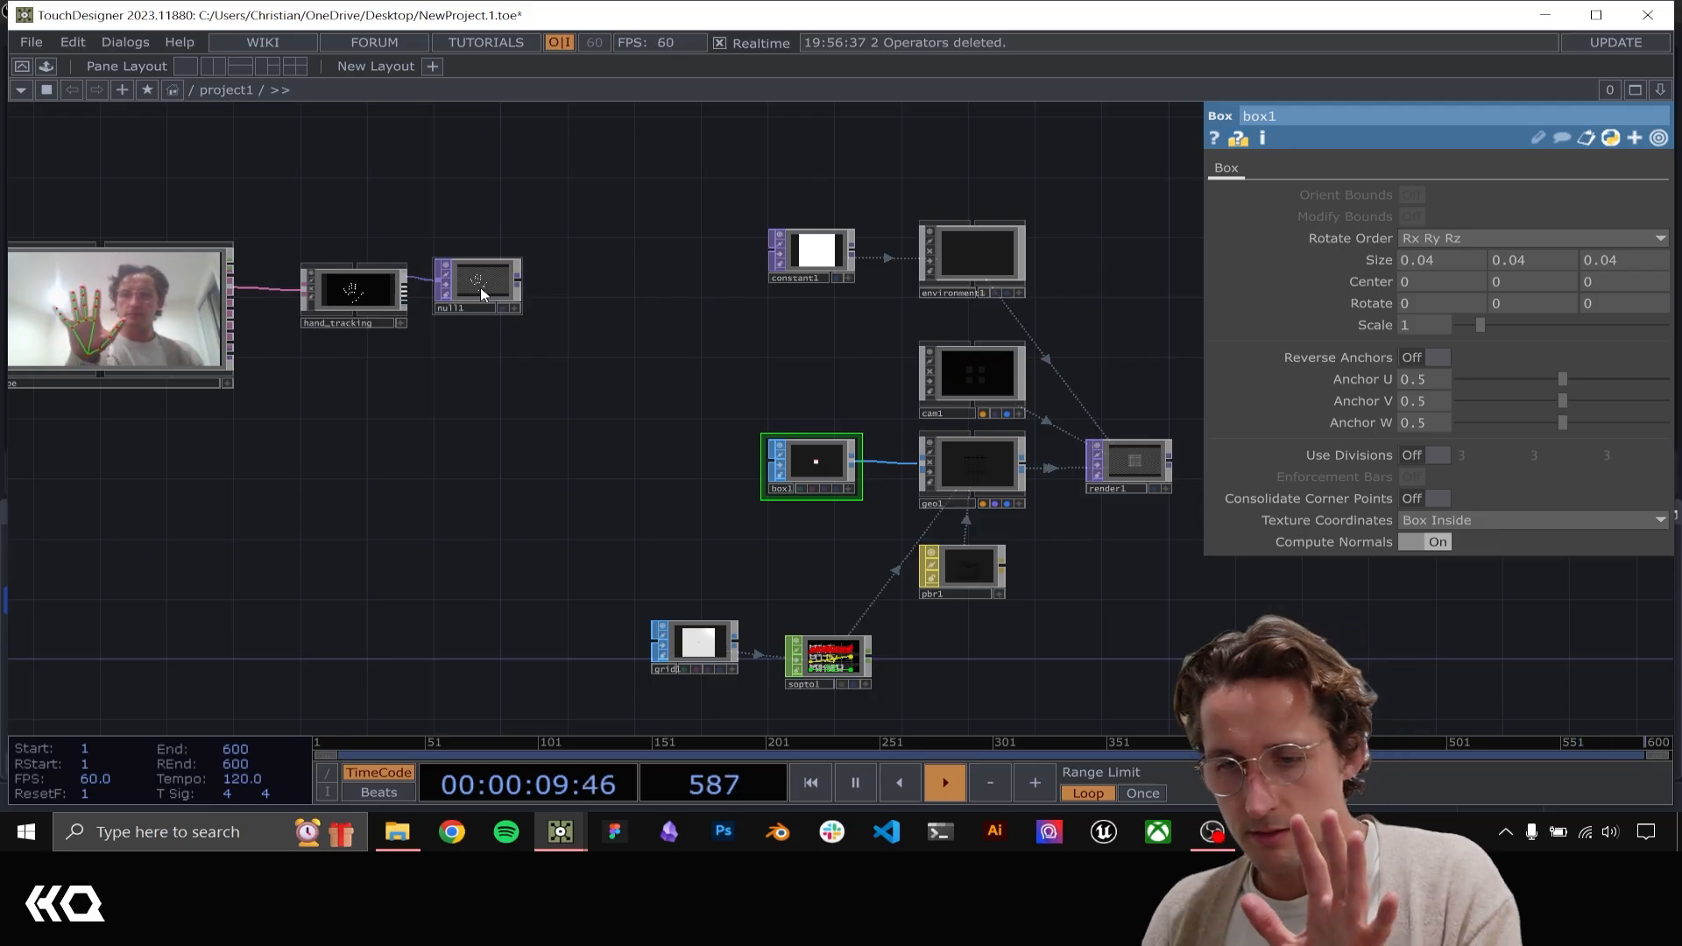
scroll(480, 284, up, 5)
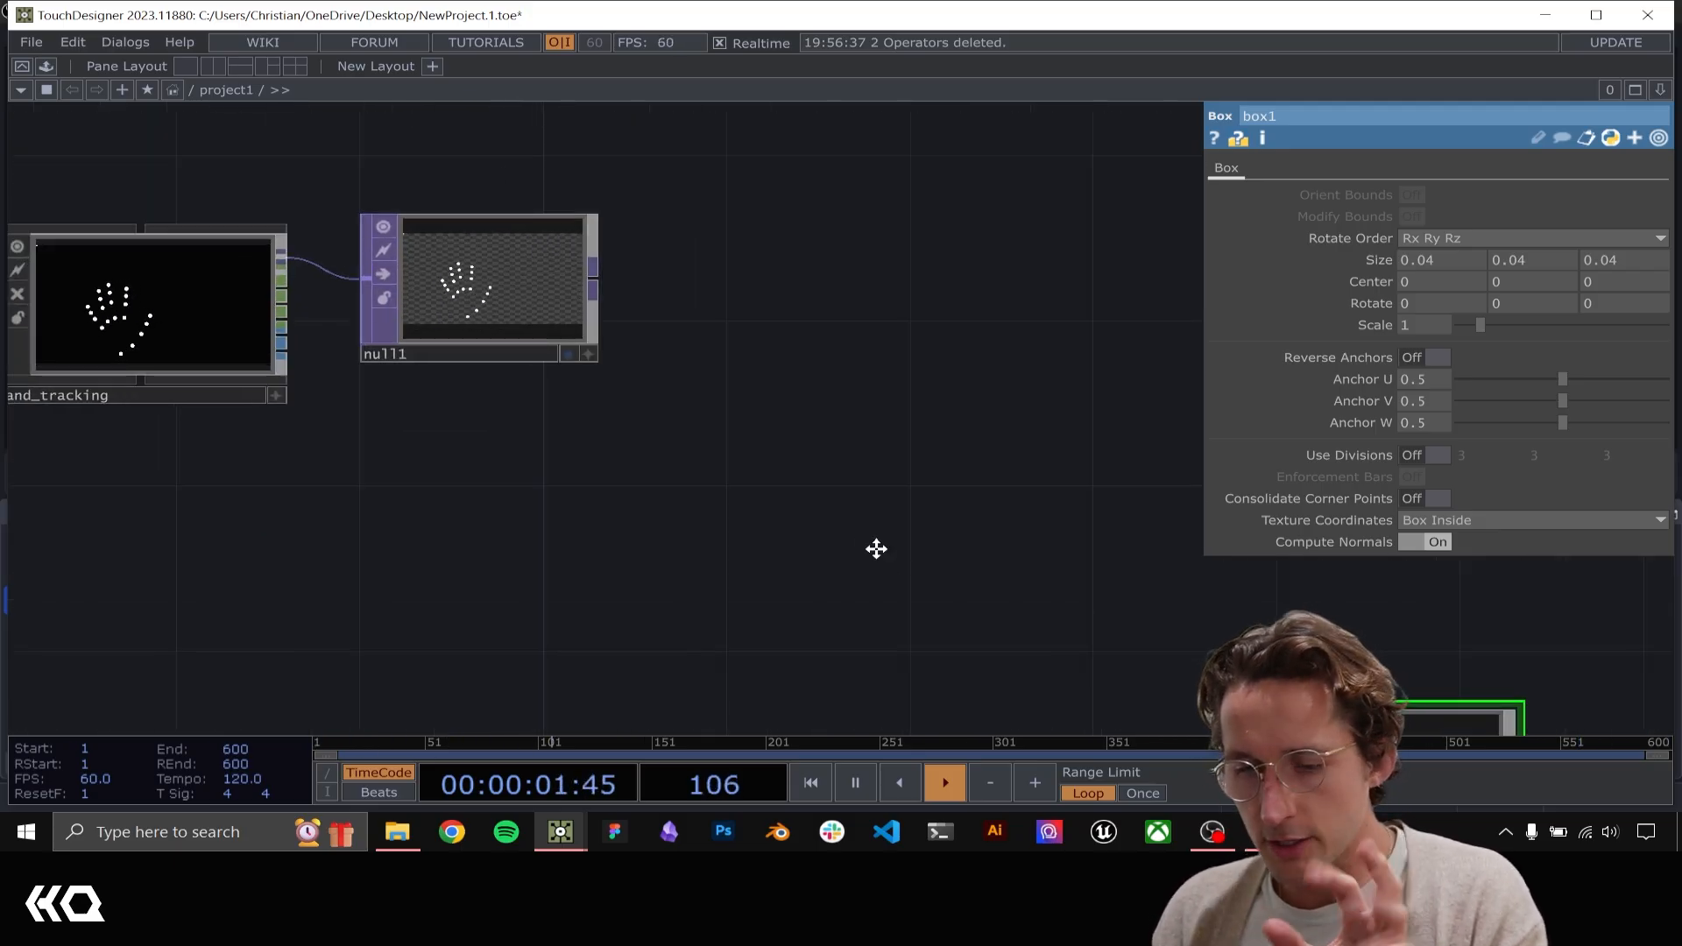
drag(875, 548, 529, 280)
drag(720, 459, 504, 279)
scroll(504, 279, down, 2)
scroll(504, 279, down, 2)
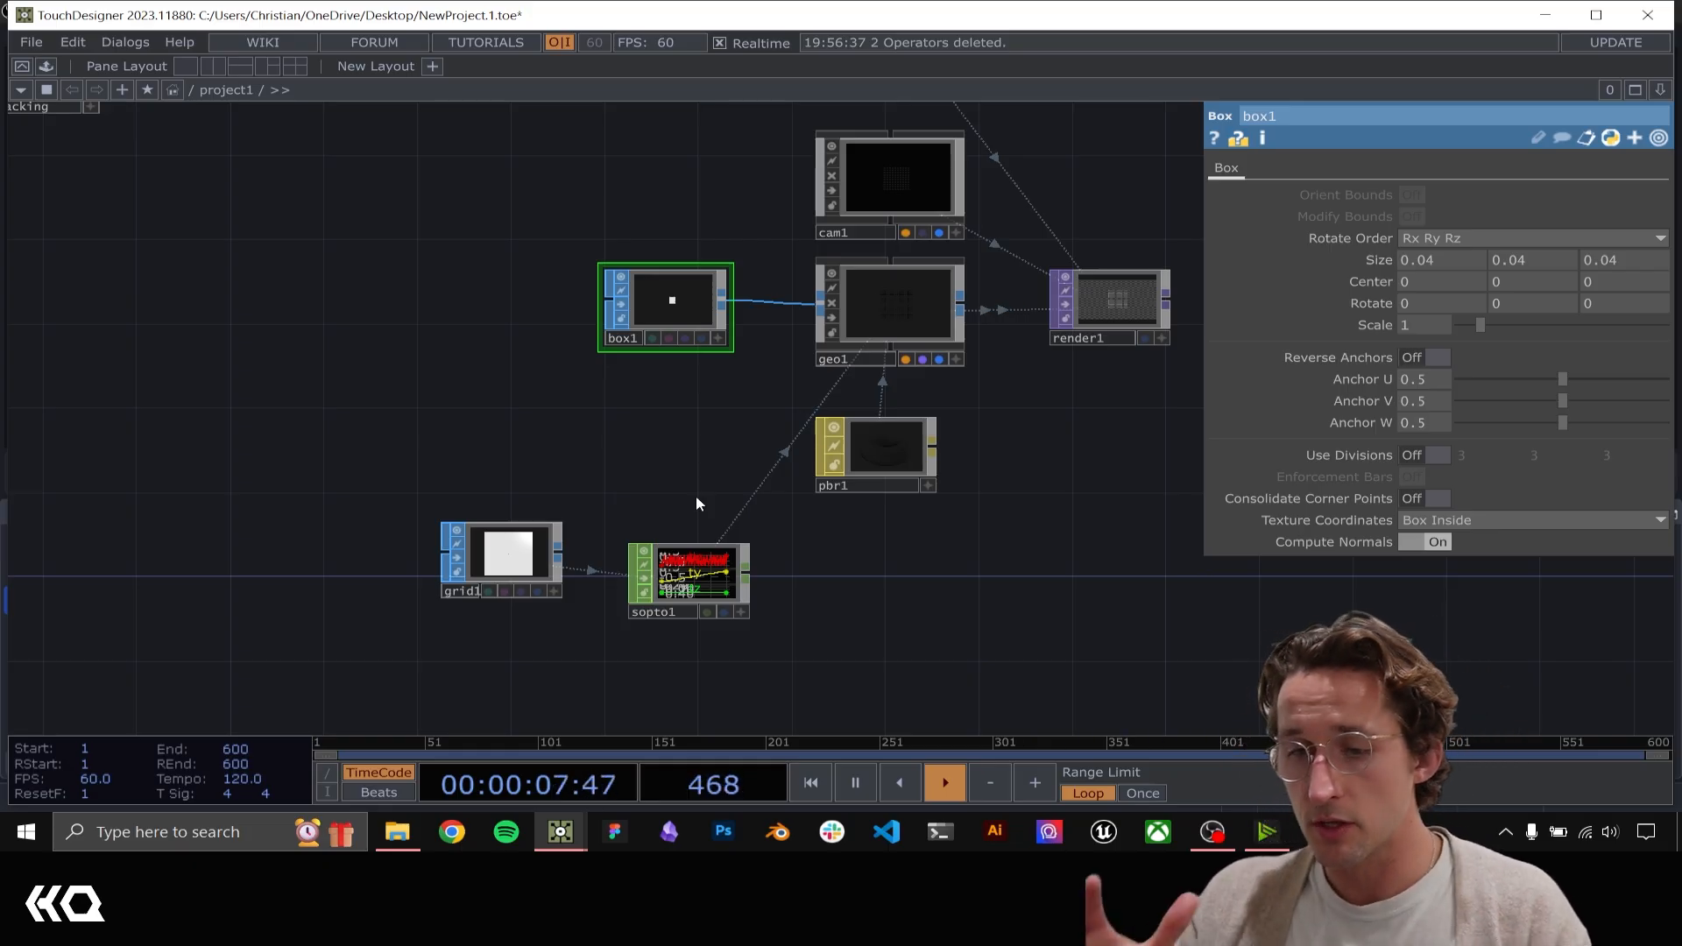
drag(323, 285, 456, 169)
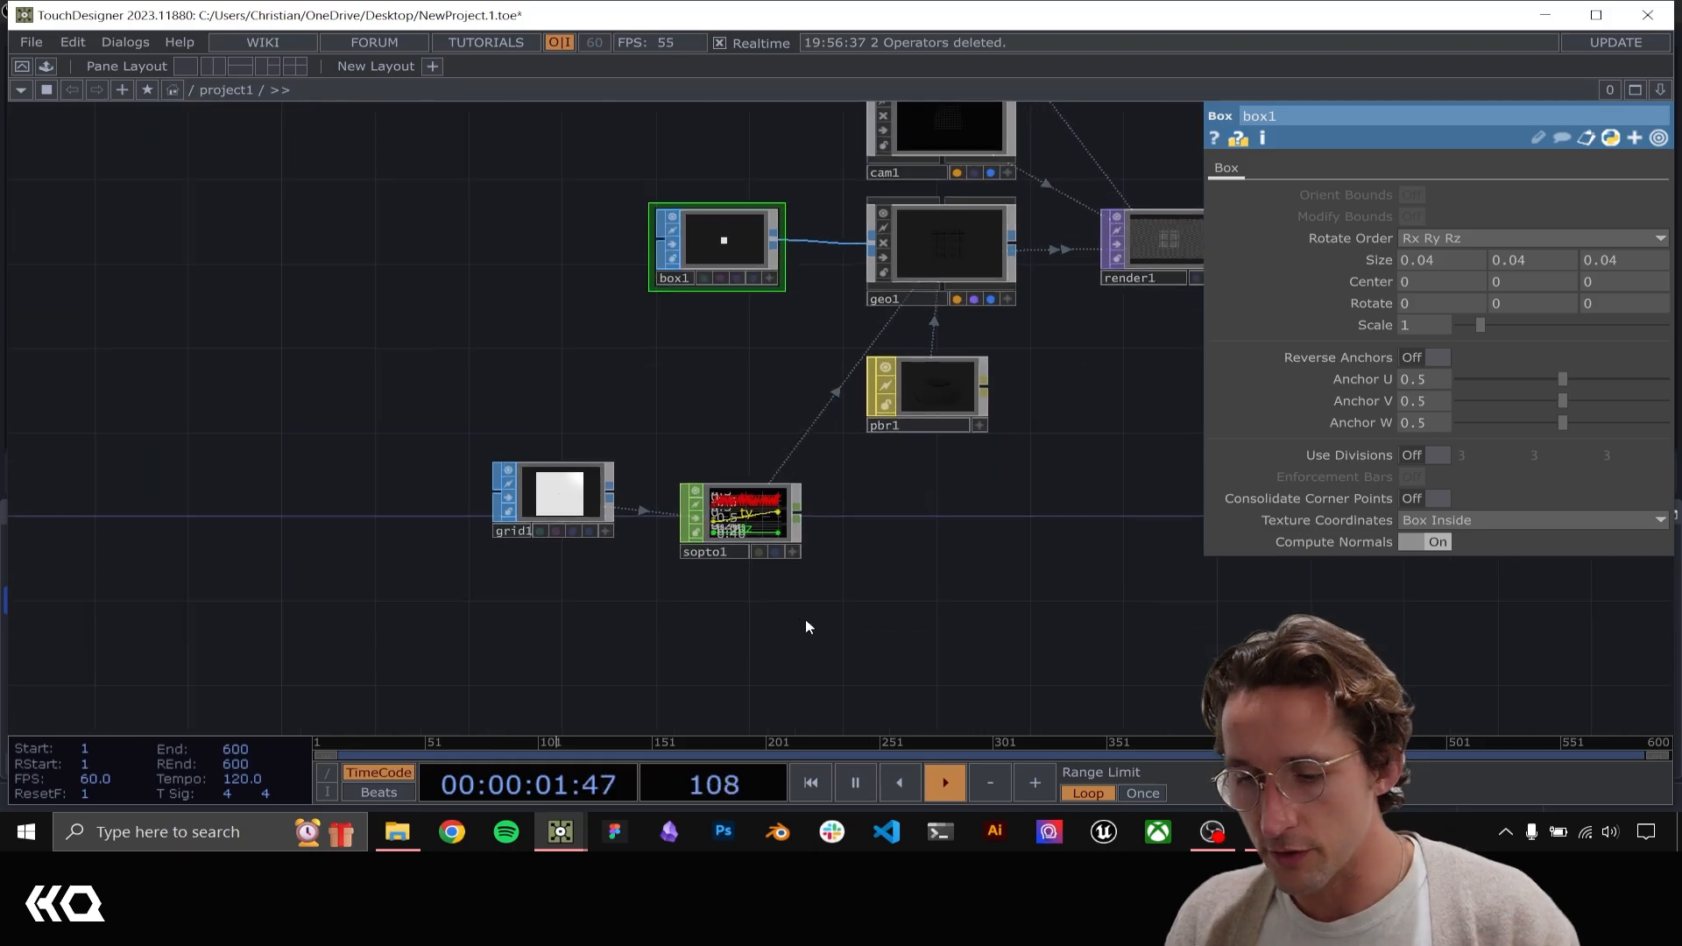
Delete grid1 and sopto1 and switch off instancing on geo1
click(580, 478)
key(Delete)
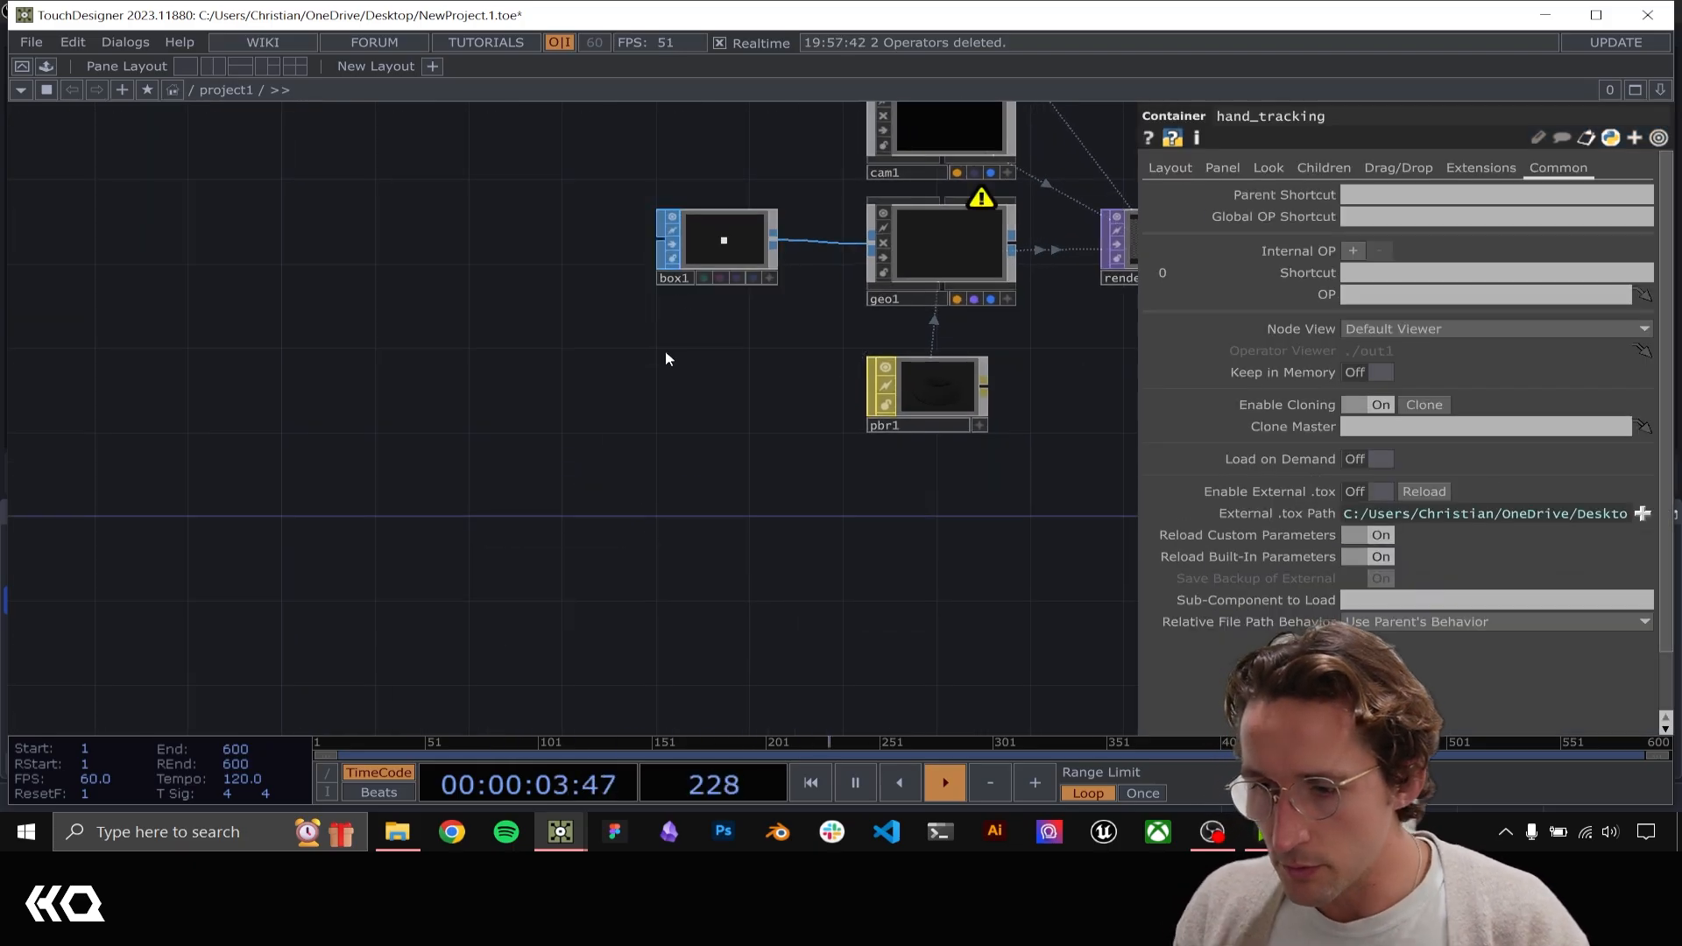
click(942, 250)
click(1436, 195)
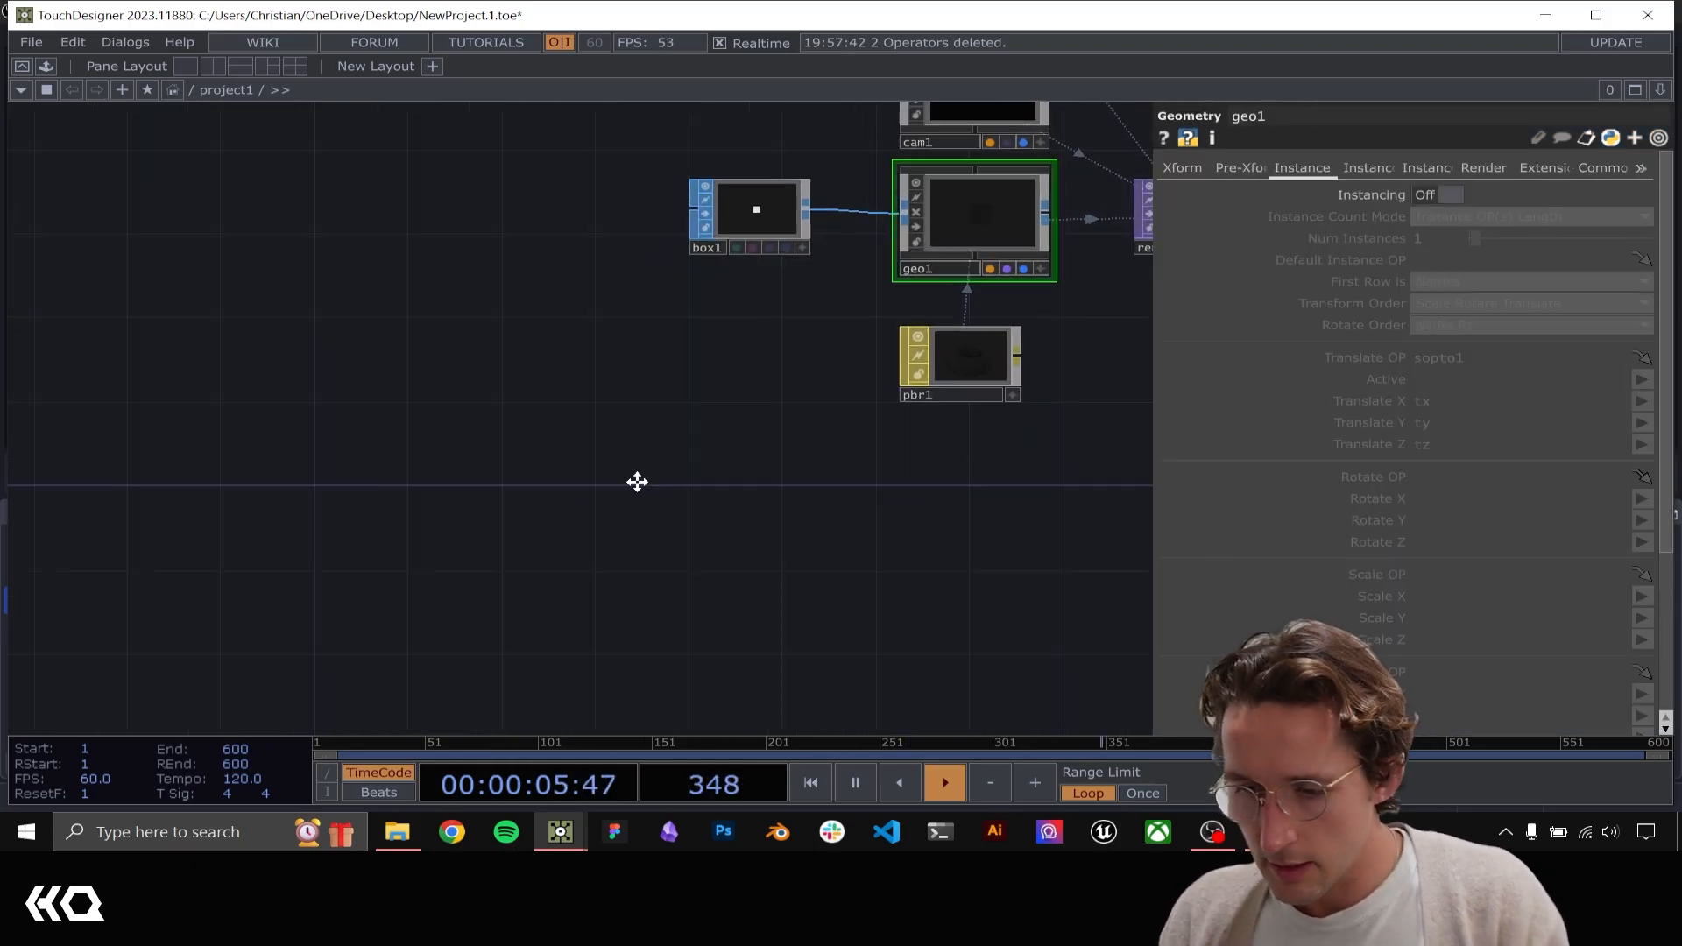
Add a GLSL TOP in the empty area below box1 and pbr1
key(Tab)
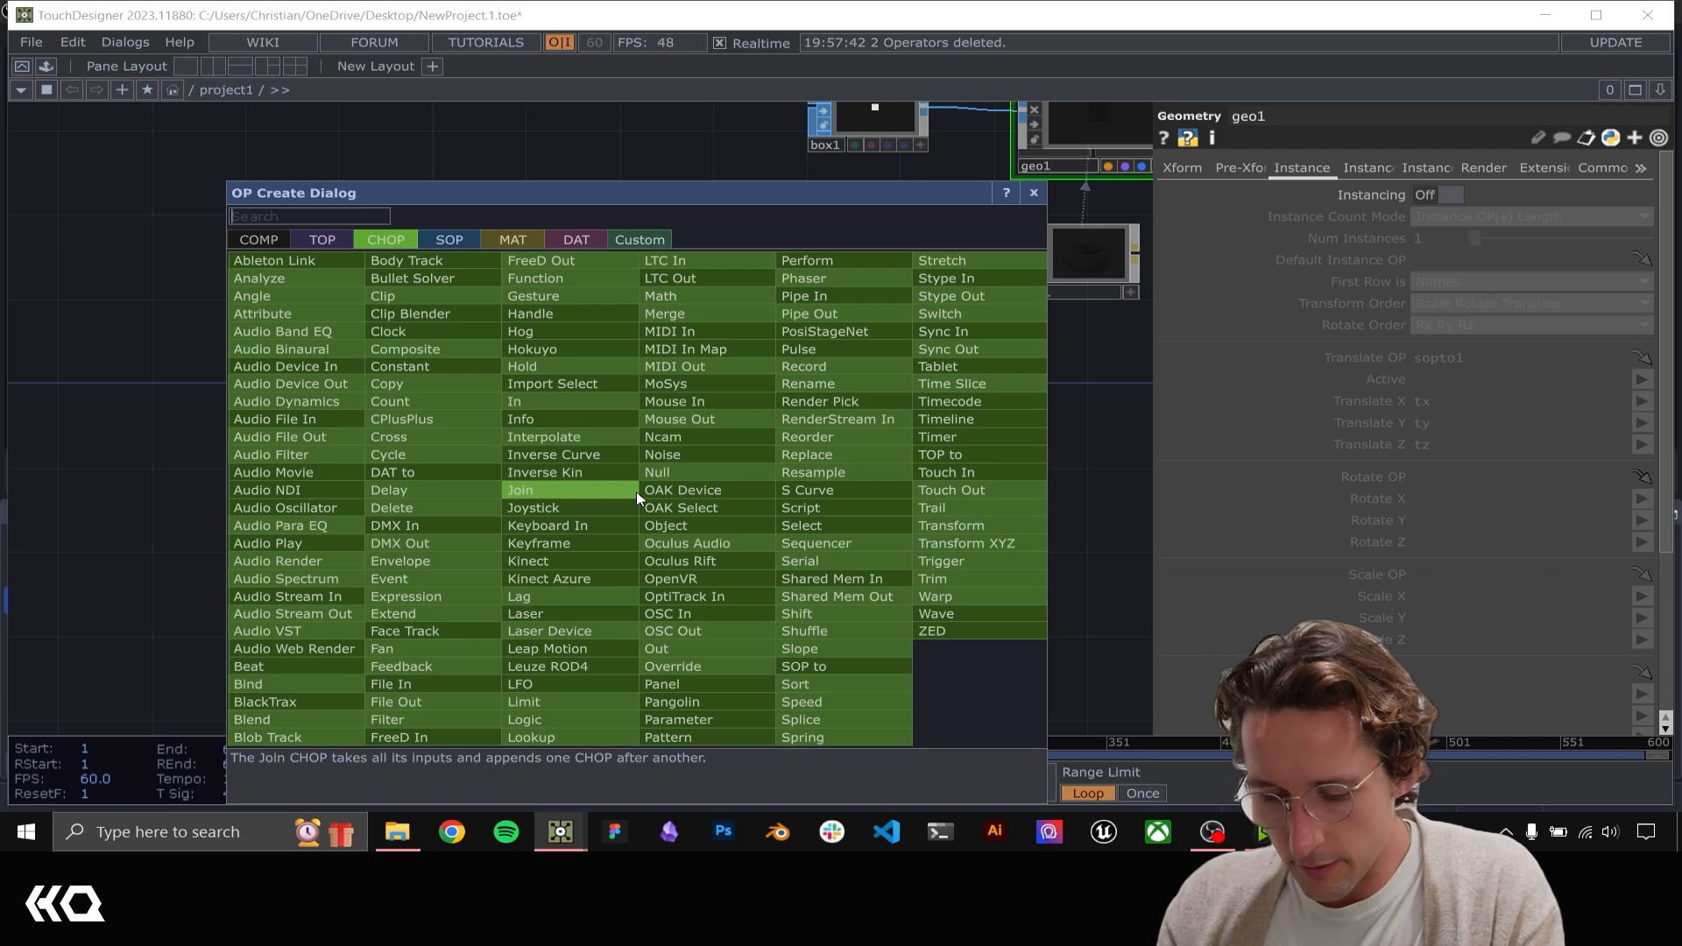
text(glsl)
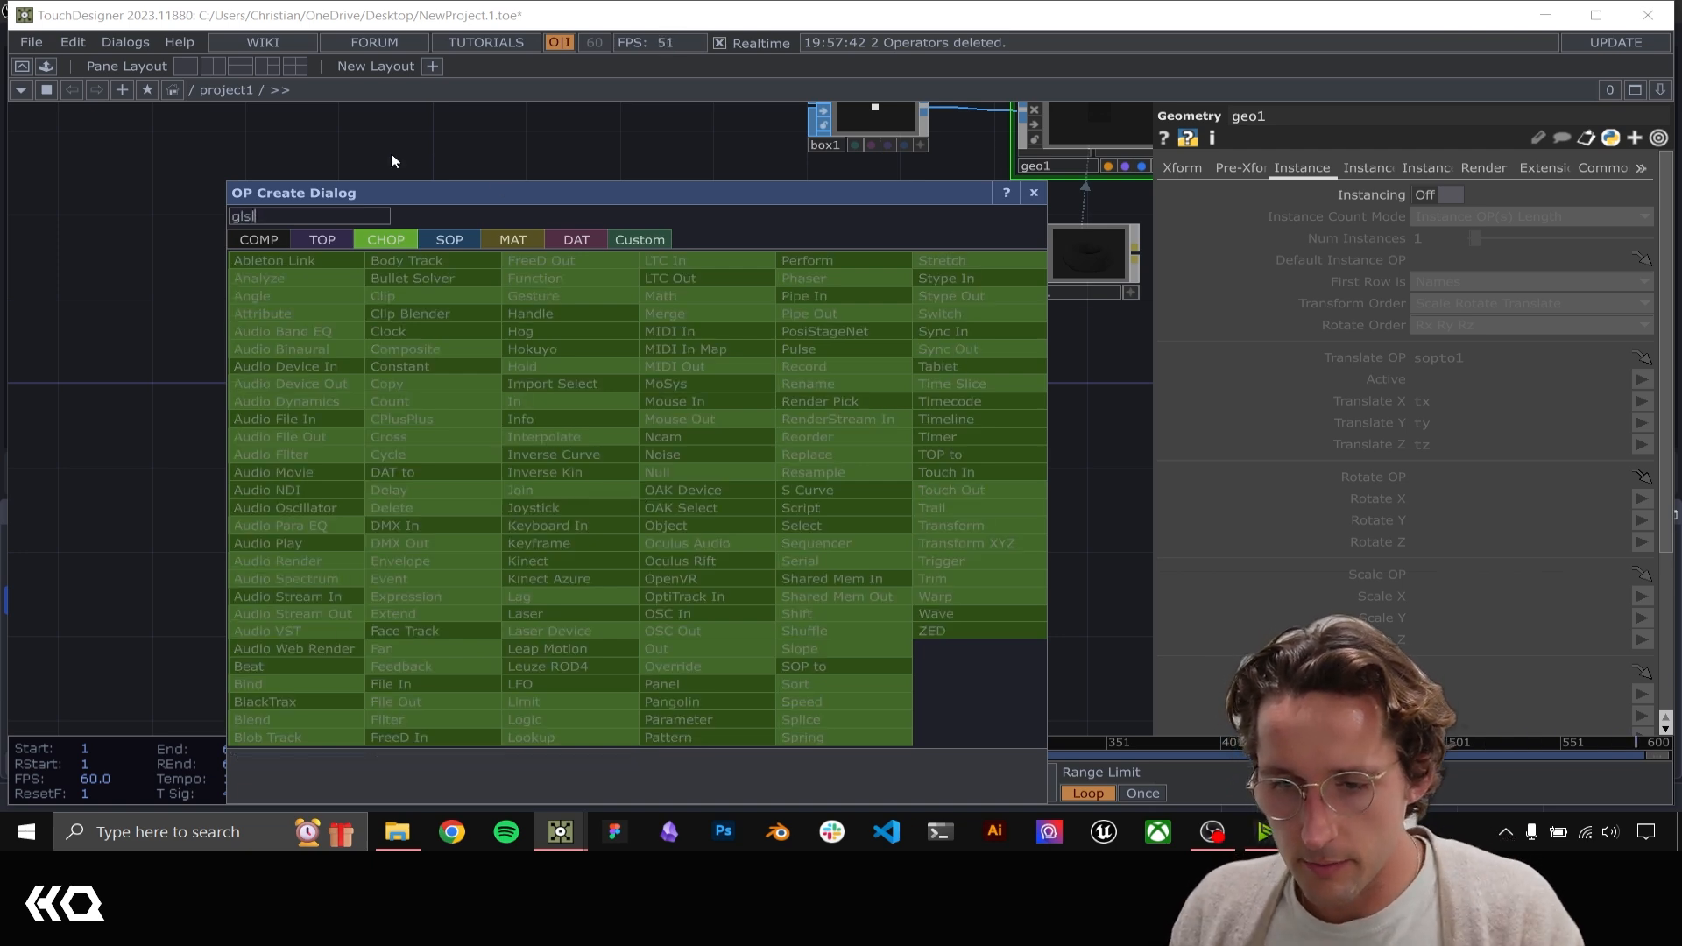
click(322, 240)
click(394, 298)
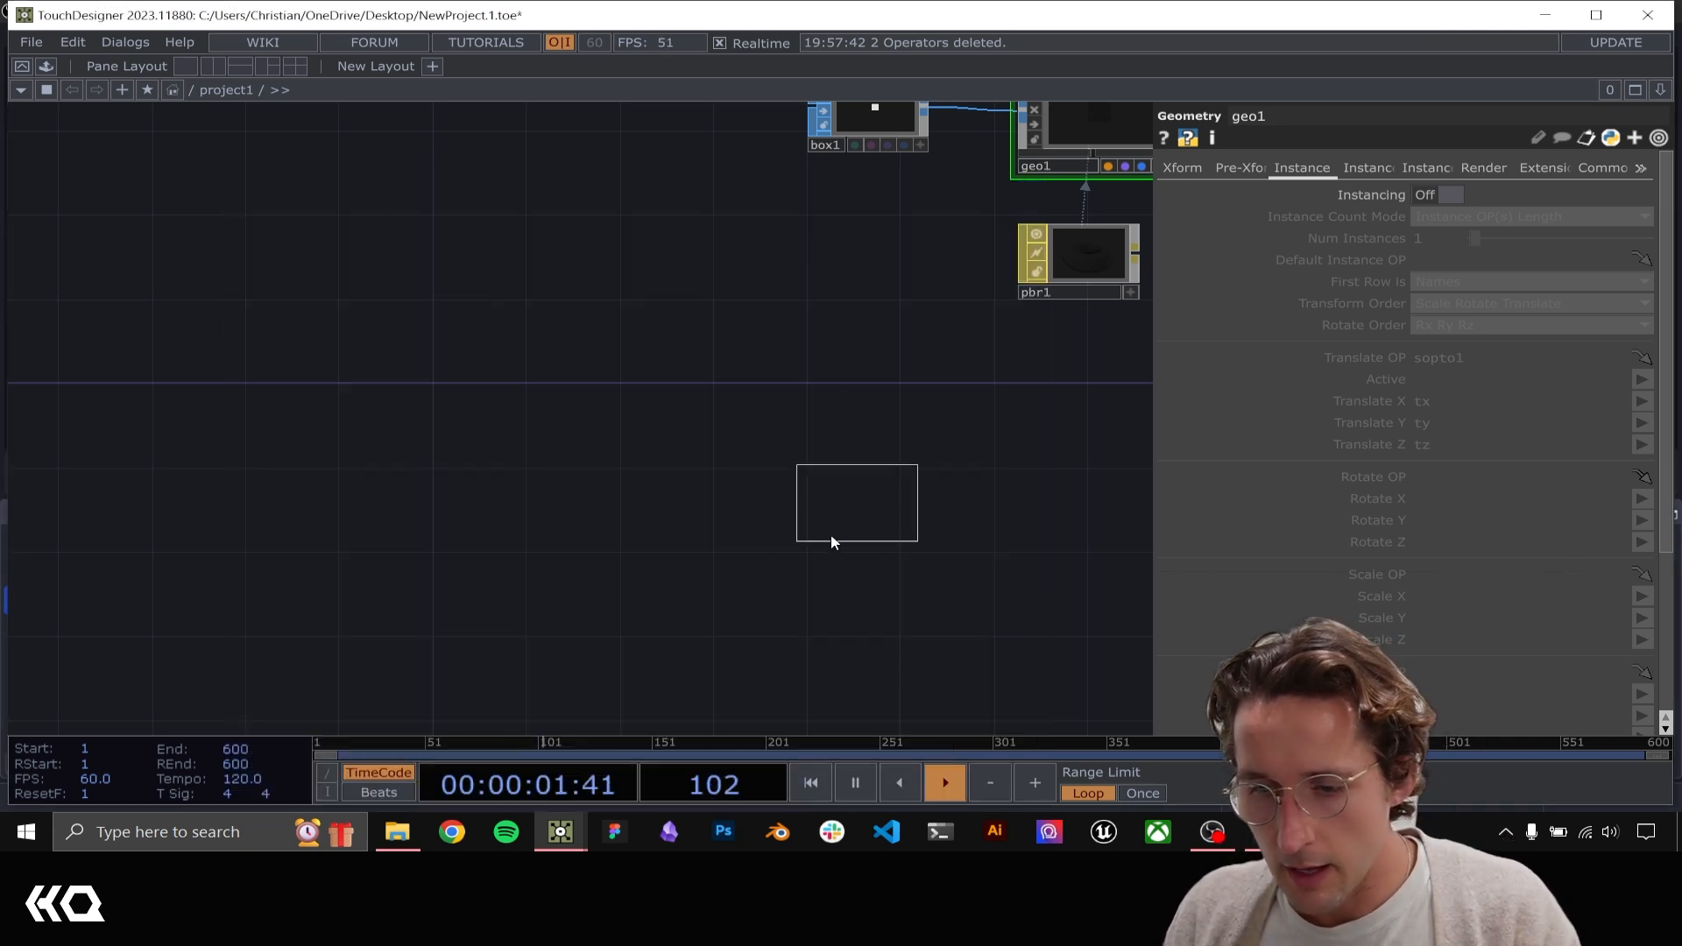
click(814, 540)
scroll(817, 540, up, 3)
drag(1002, 557, 896, 440)
scroll(745, 530, up, 3)
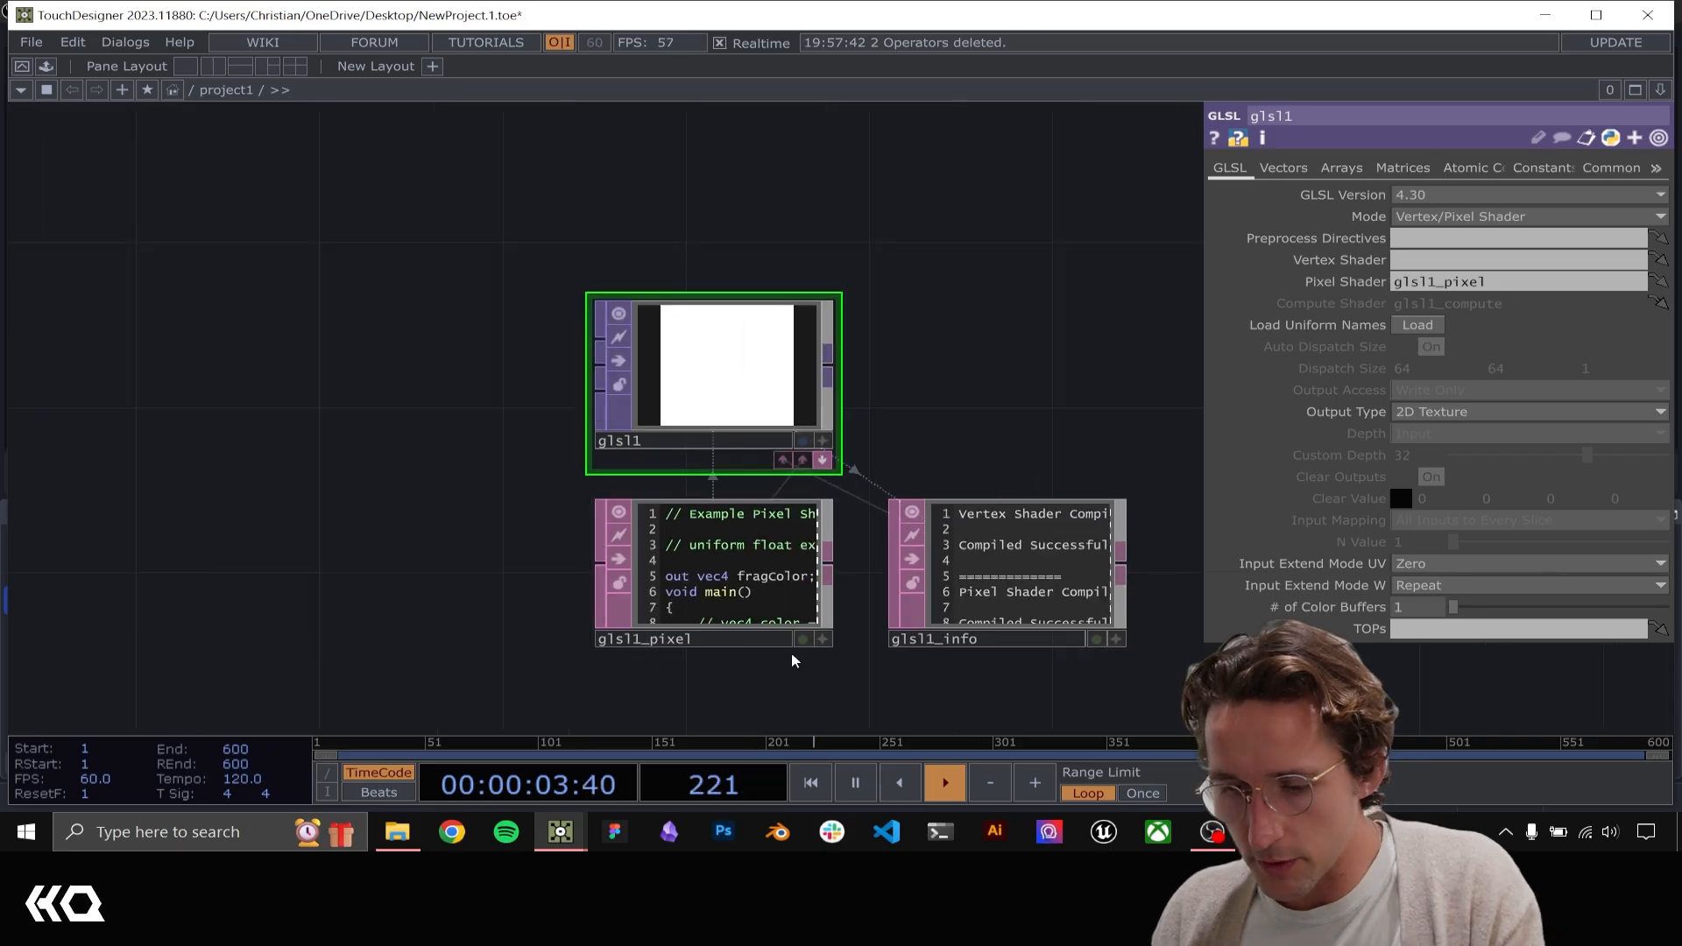
Edit glsl1_pixel, removing both color lines and outputting TDOutputSwizzle(vec4(vUV.st, 0, 1)), and check the gradient in glsl1
click(812, 640)
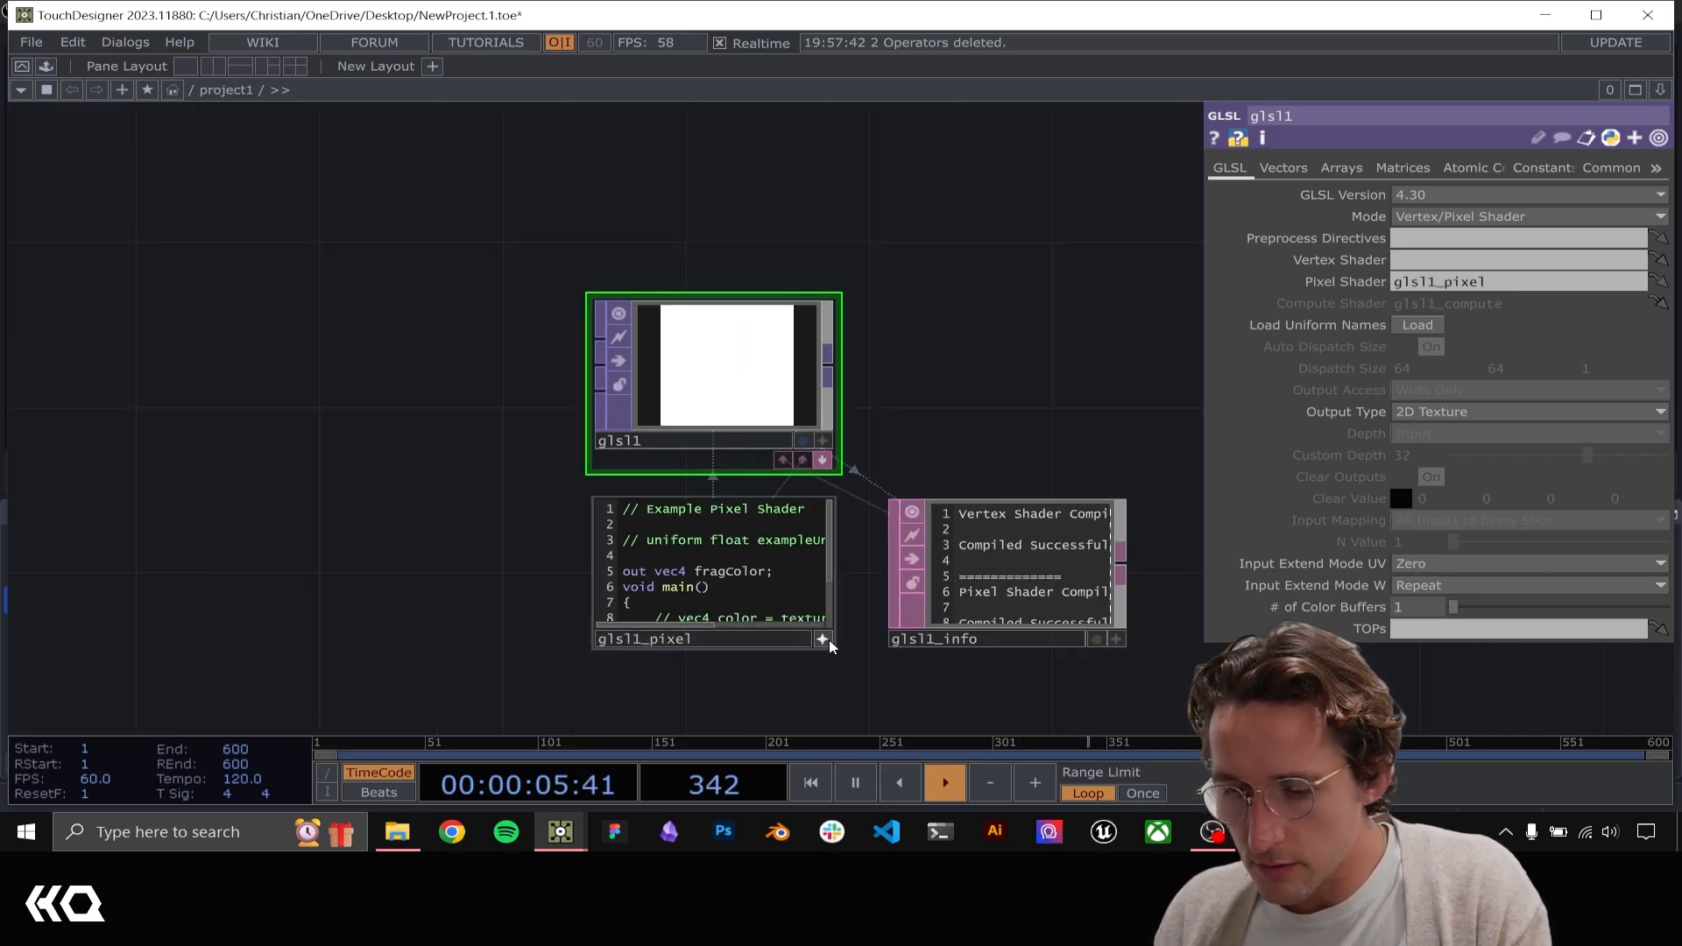
scroll(807, 675, up, 4)
drag(470, 327, 285, 312)
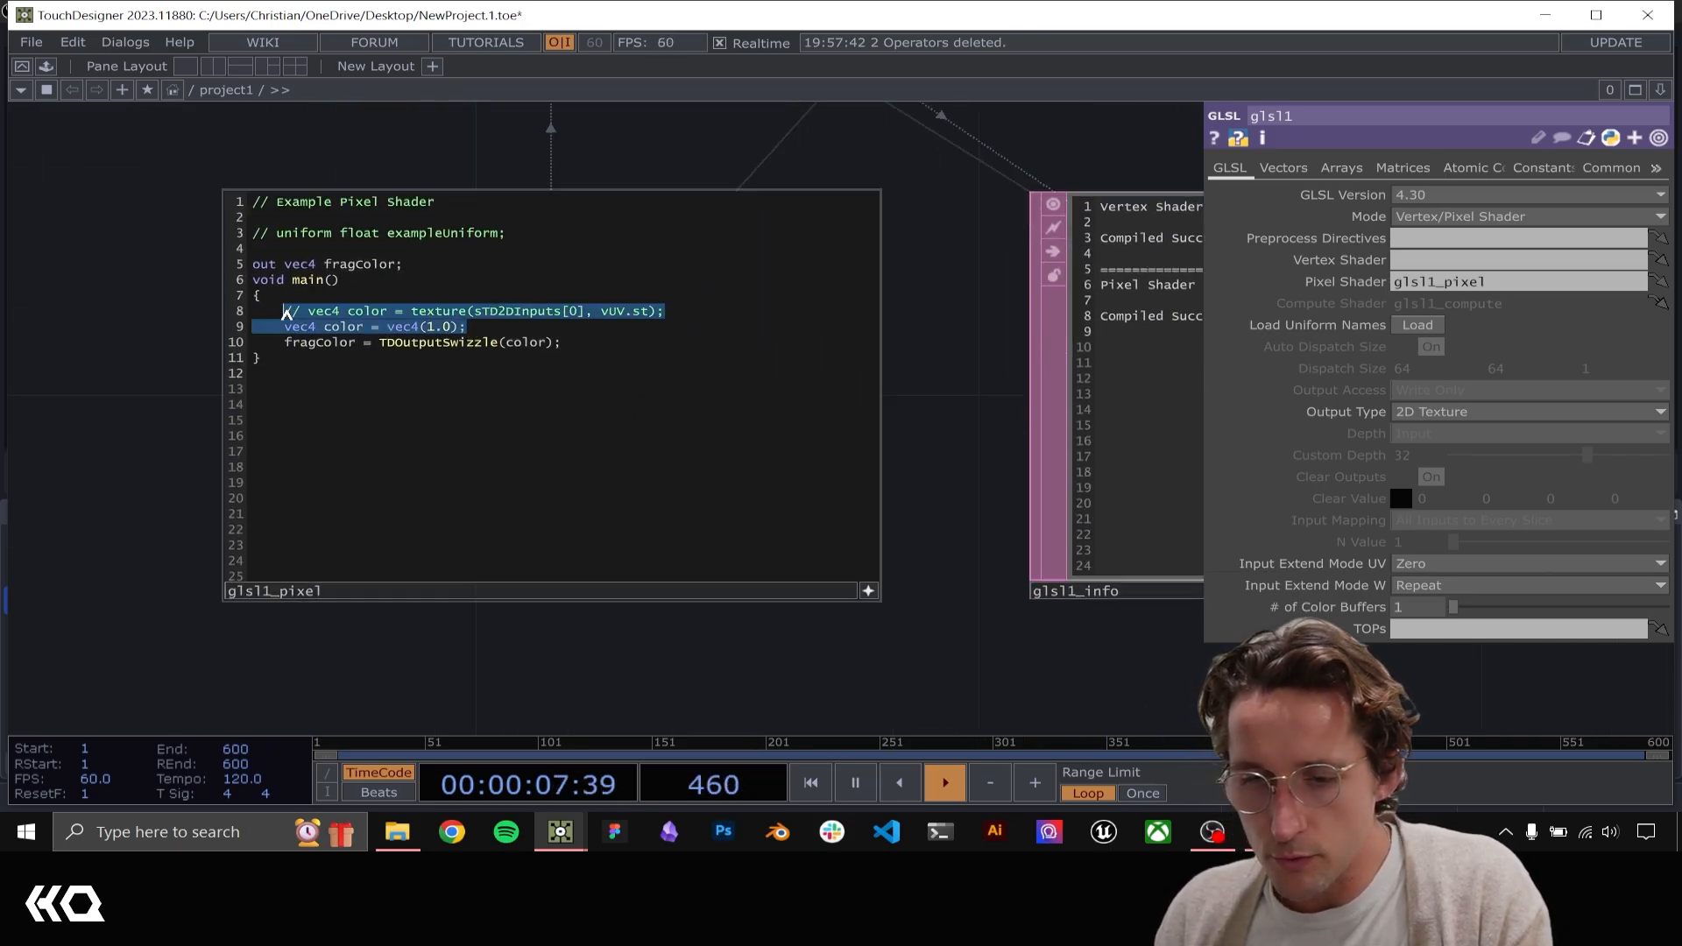
key(BackSpace)
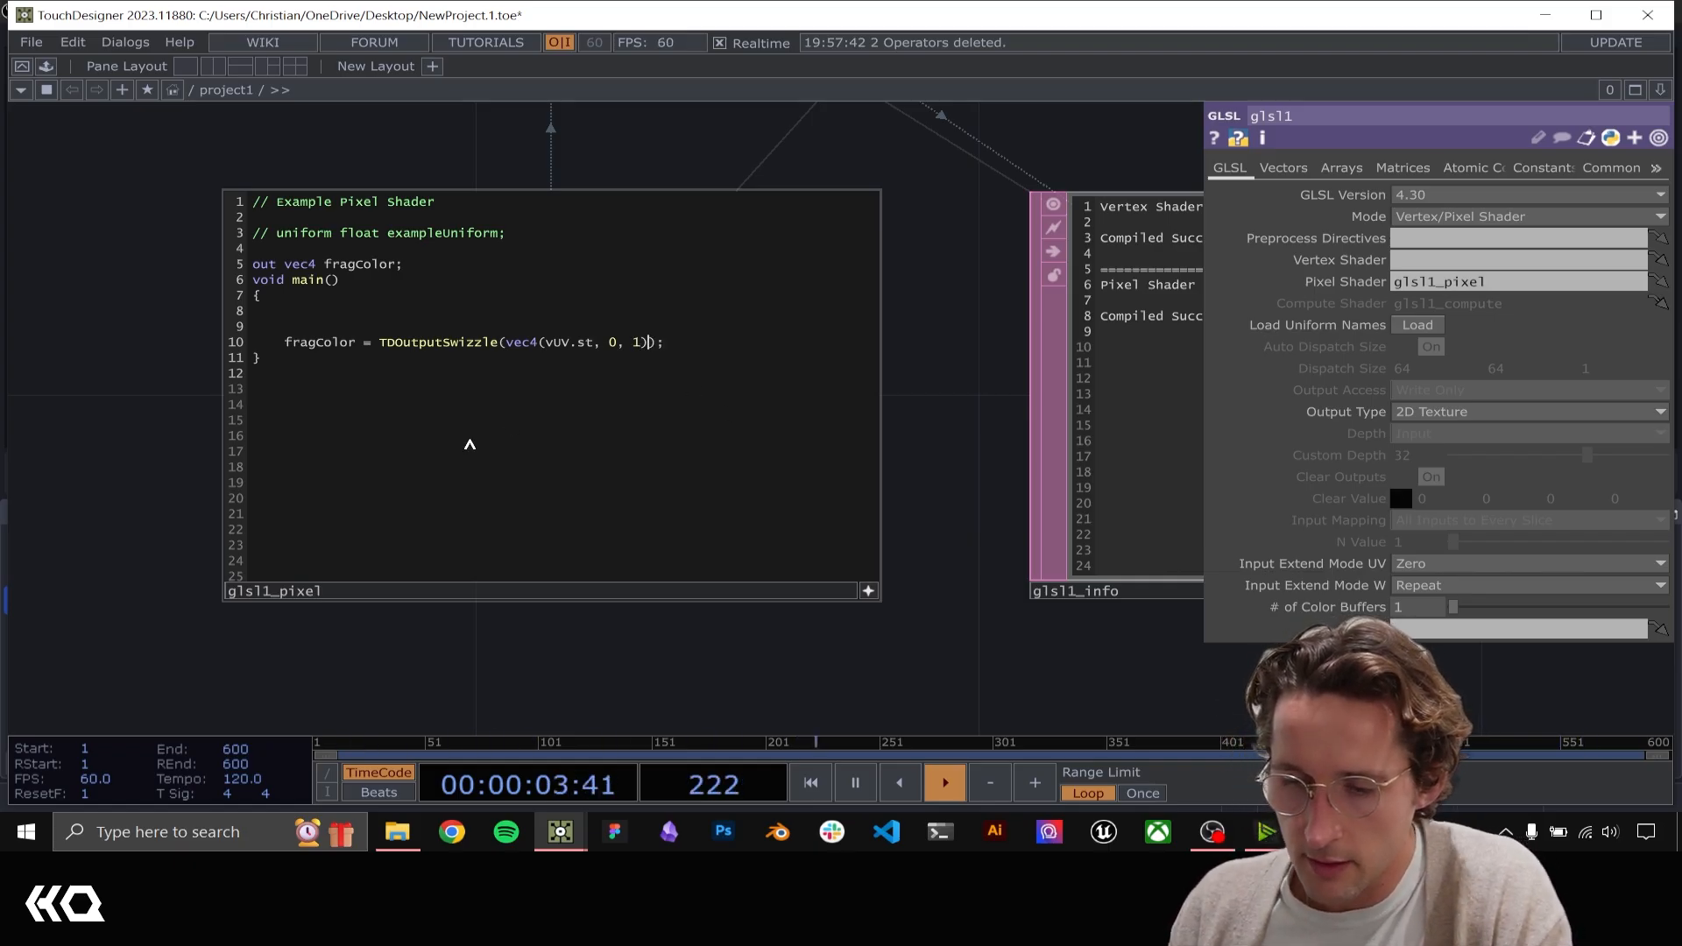
scroll(173, 412, down, 3)
click(525, 499)
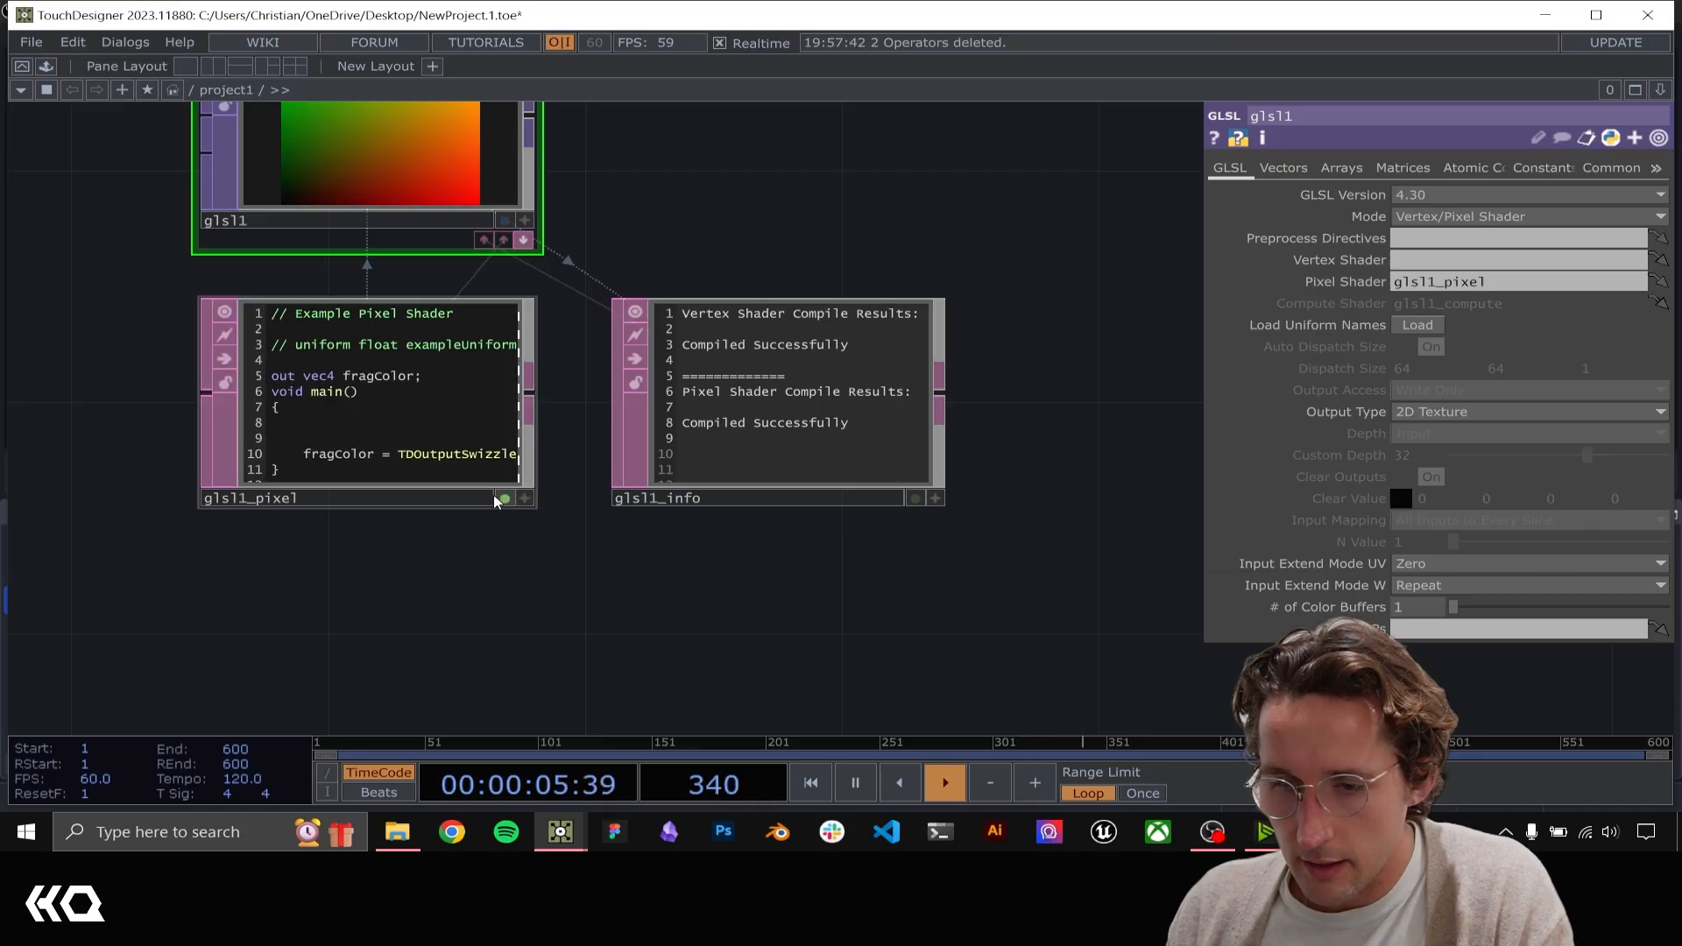
drag(526, 669, 574, 811)
drag(812, 283, 912, 361)
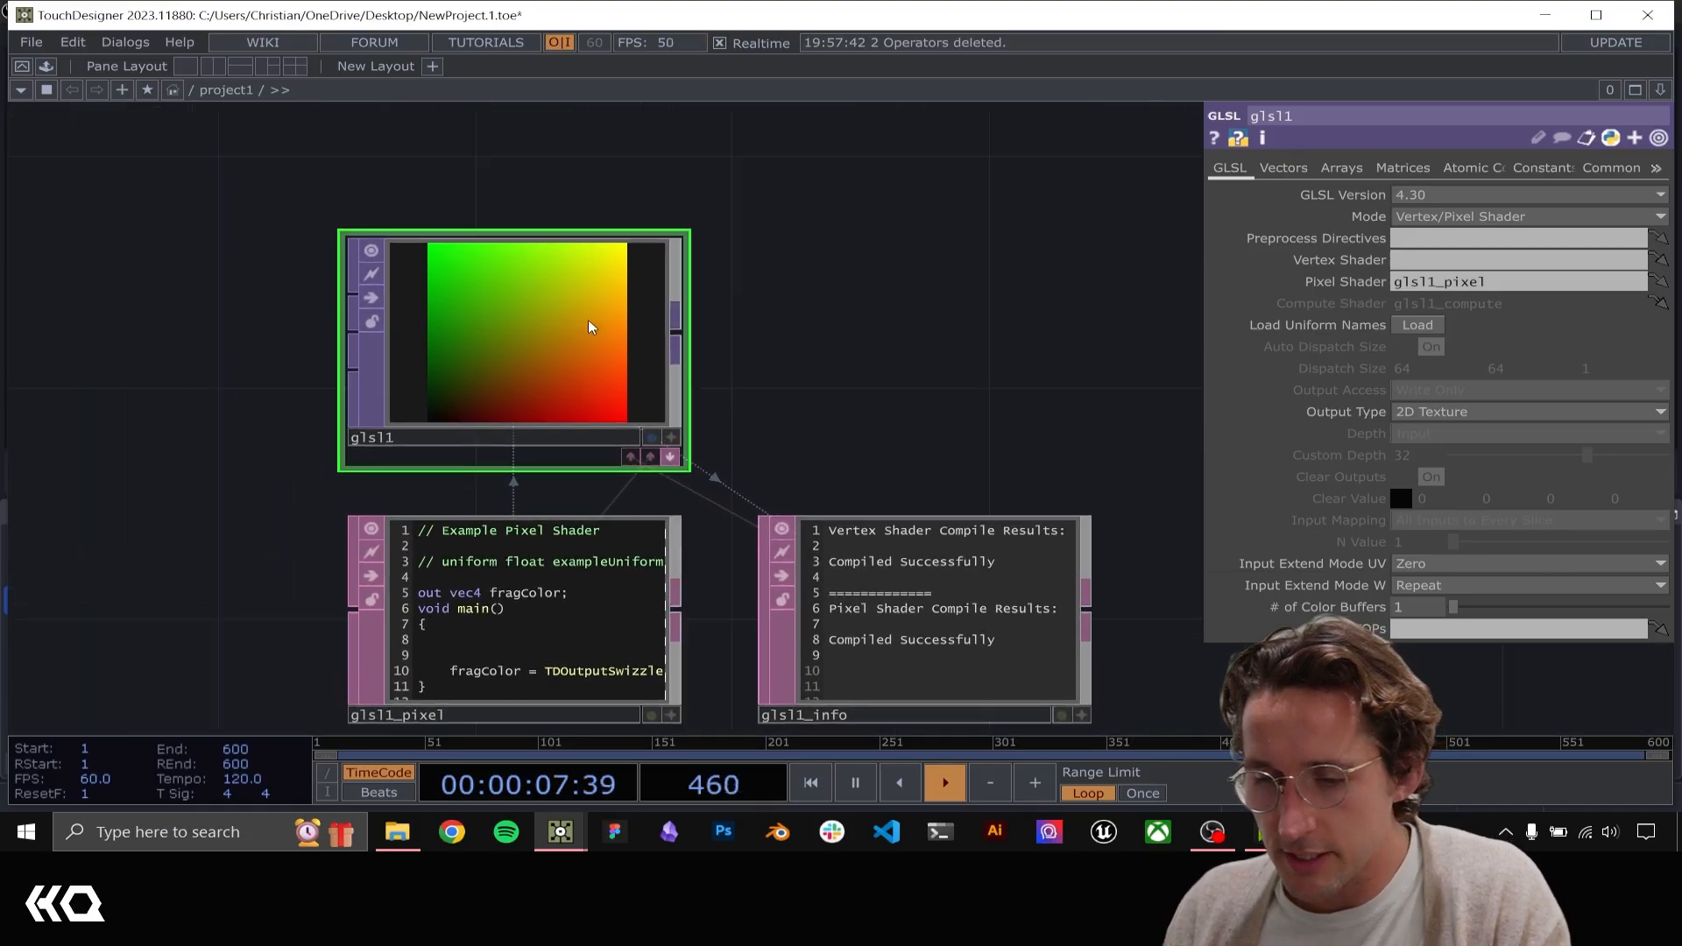
scroll(513, 350, up, 3)
scroll(513, 349, up, 1)
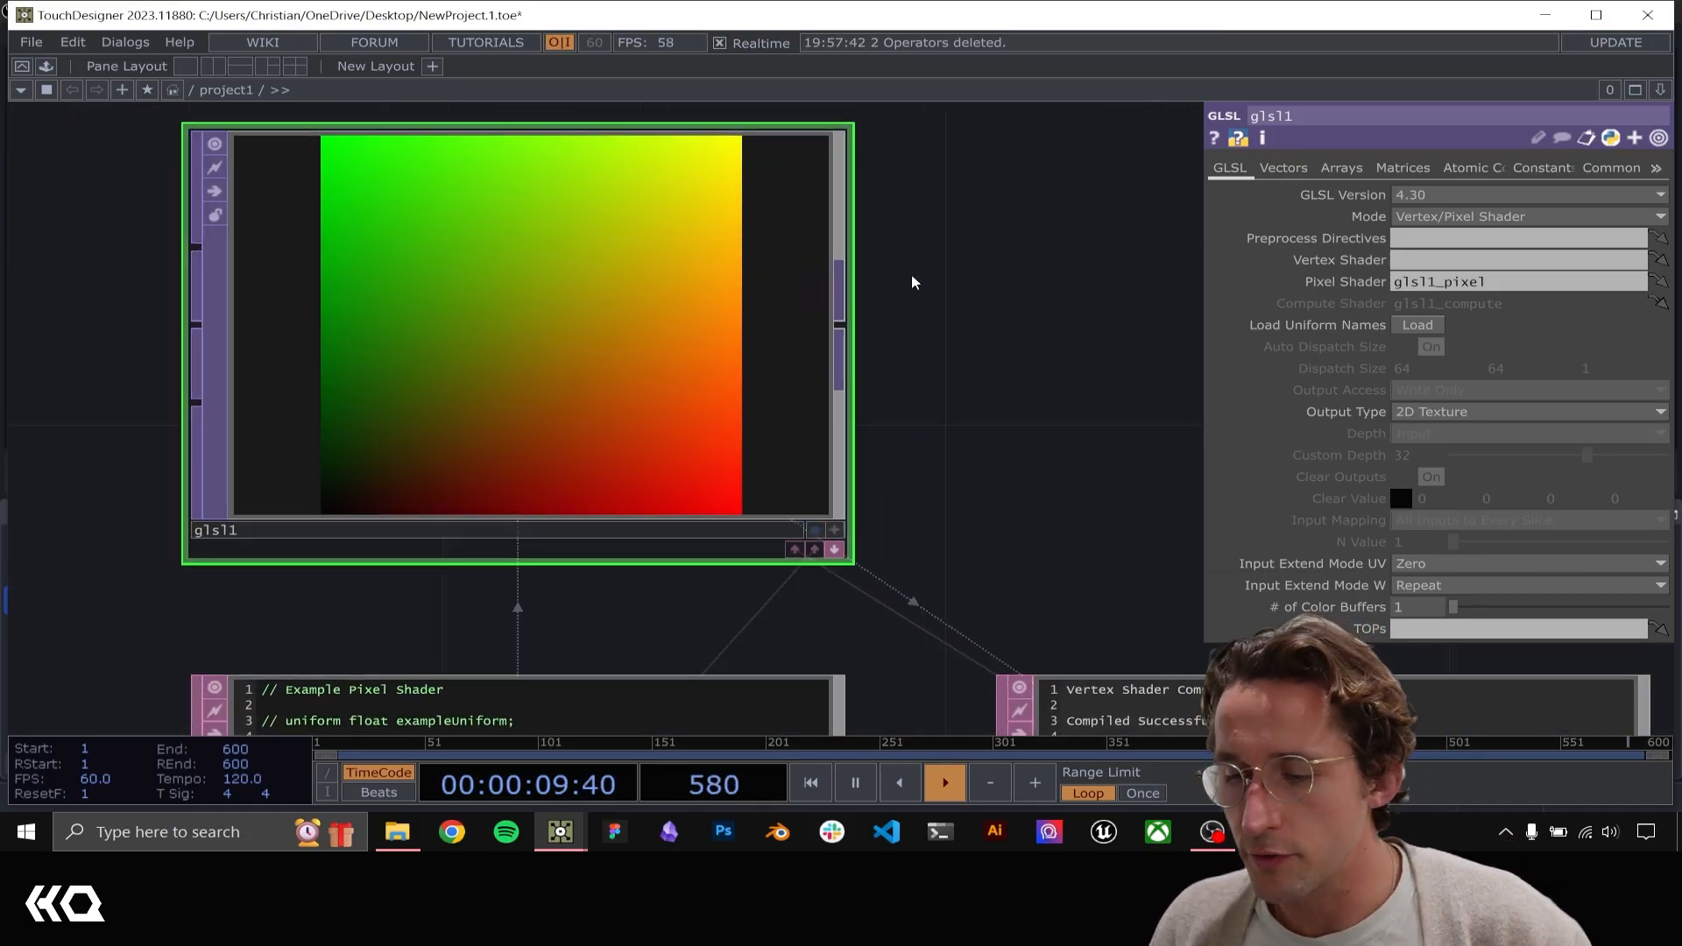
Set the resolution of glsl1 to 20 by 20 and inspect the color value of its lower-left pixel
click(1610, 168)
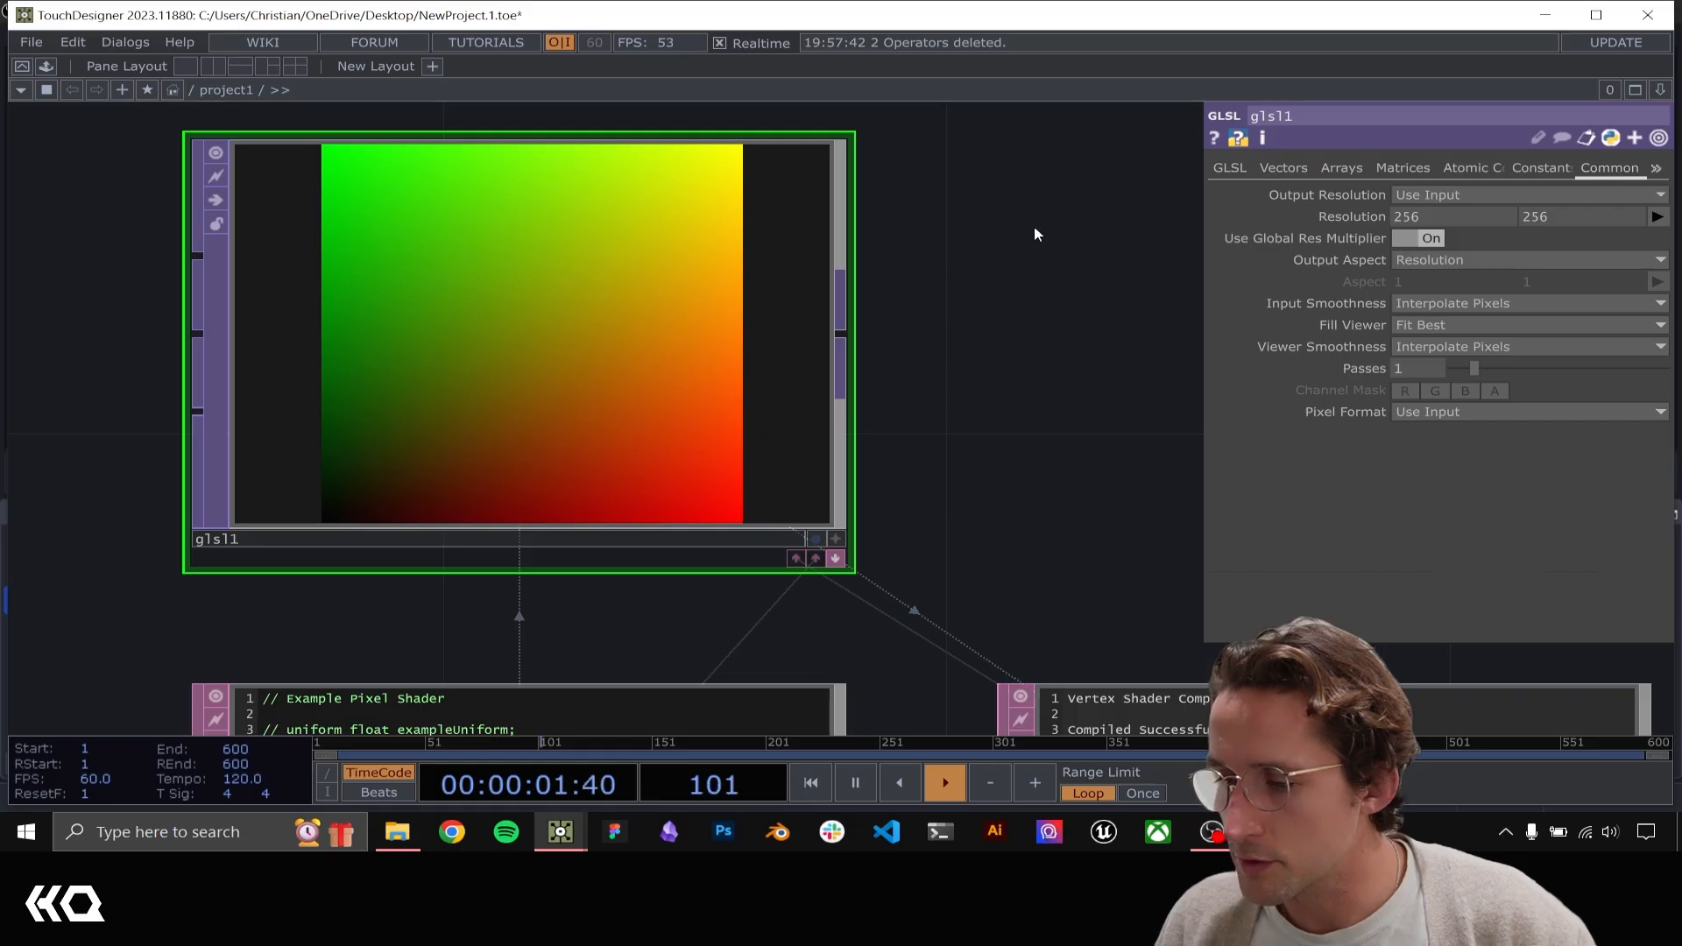
drag(1009, 258, 1034, 339)
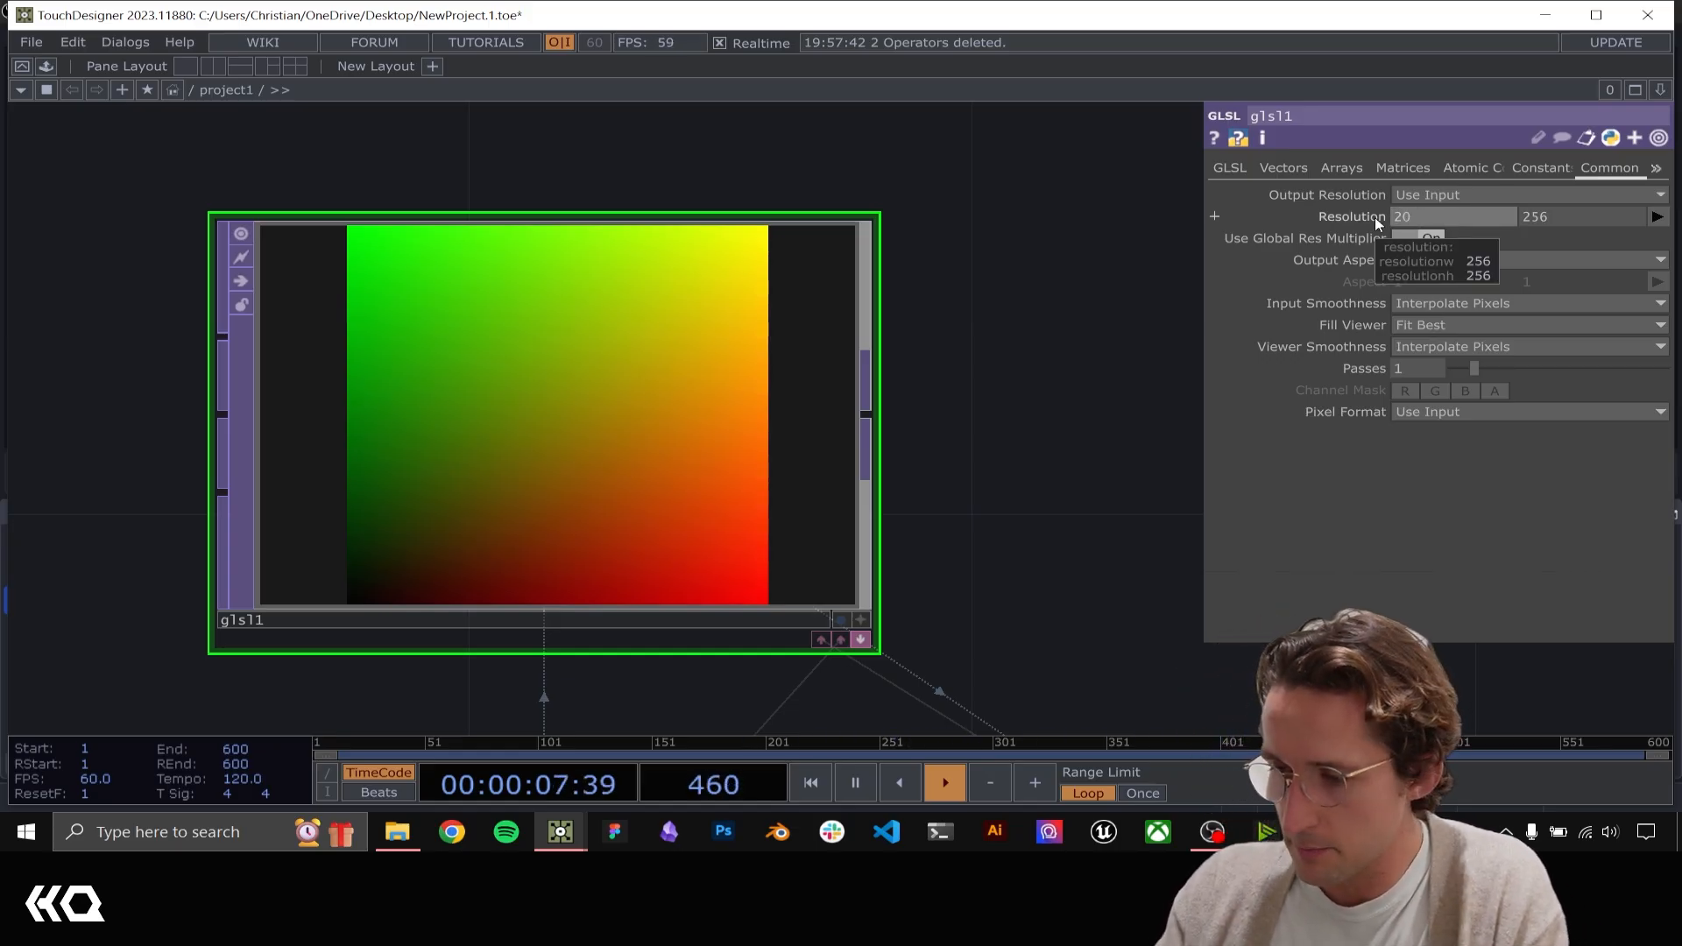
key(Tab)
text(20)
key(Return)
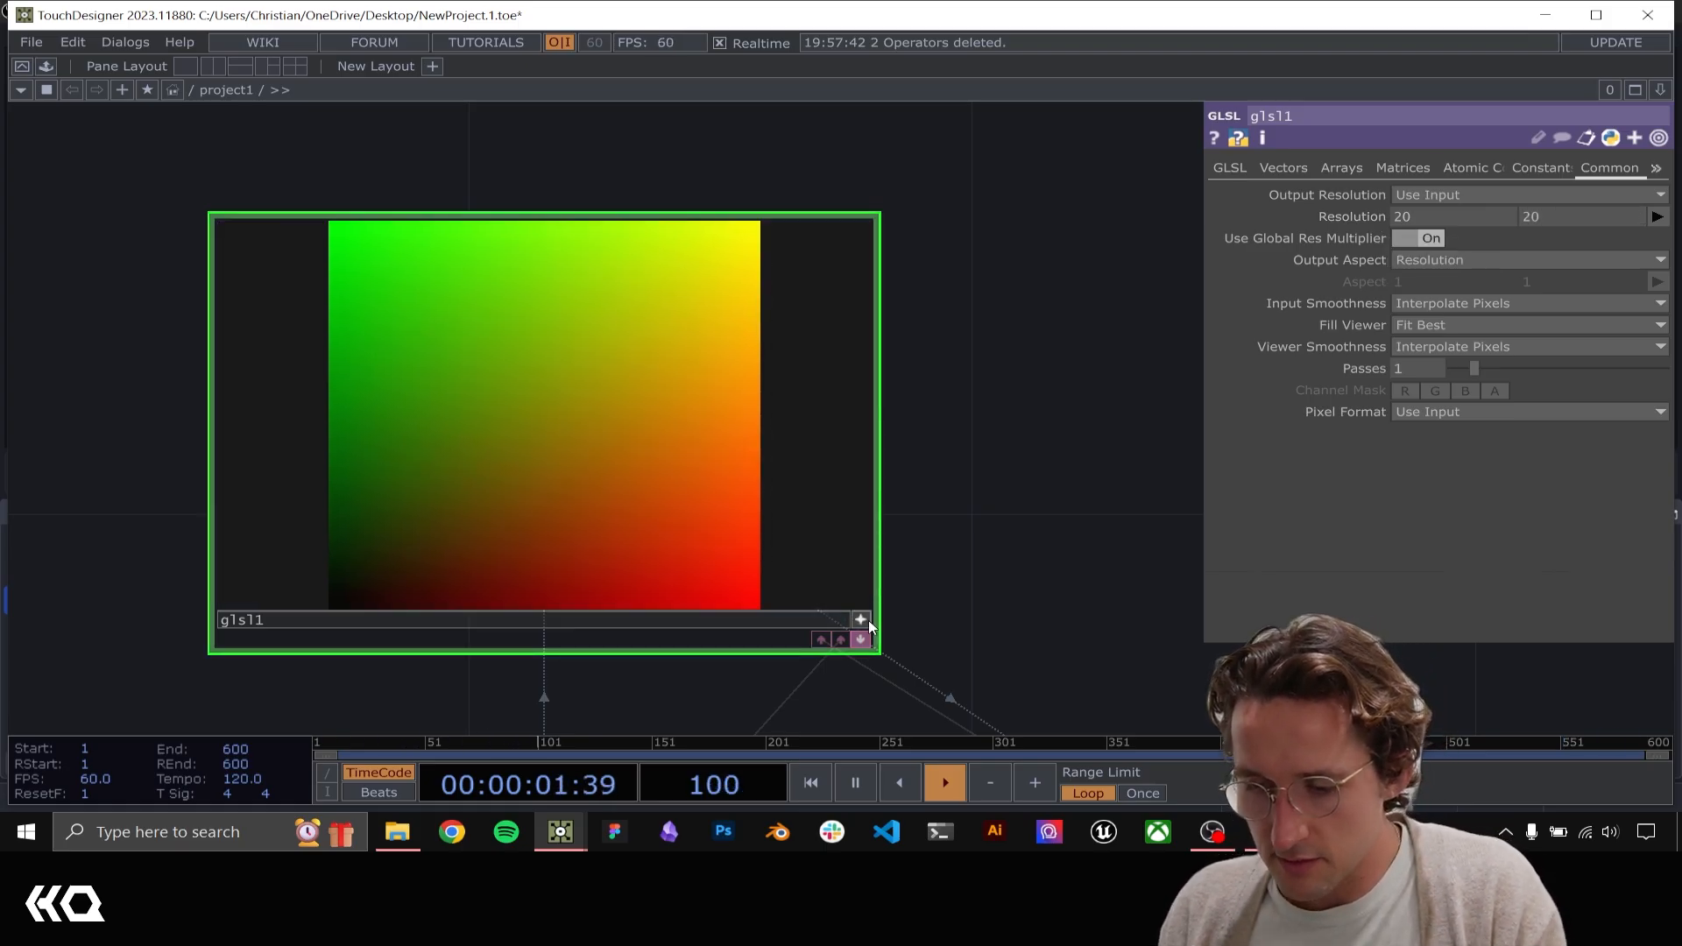
drag(597, 445, 340, 600)
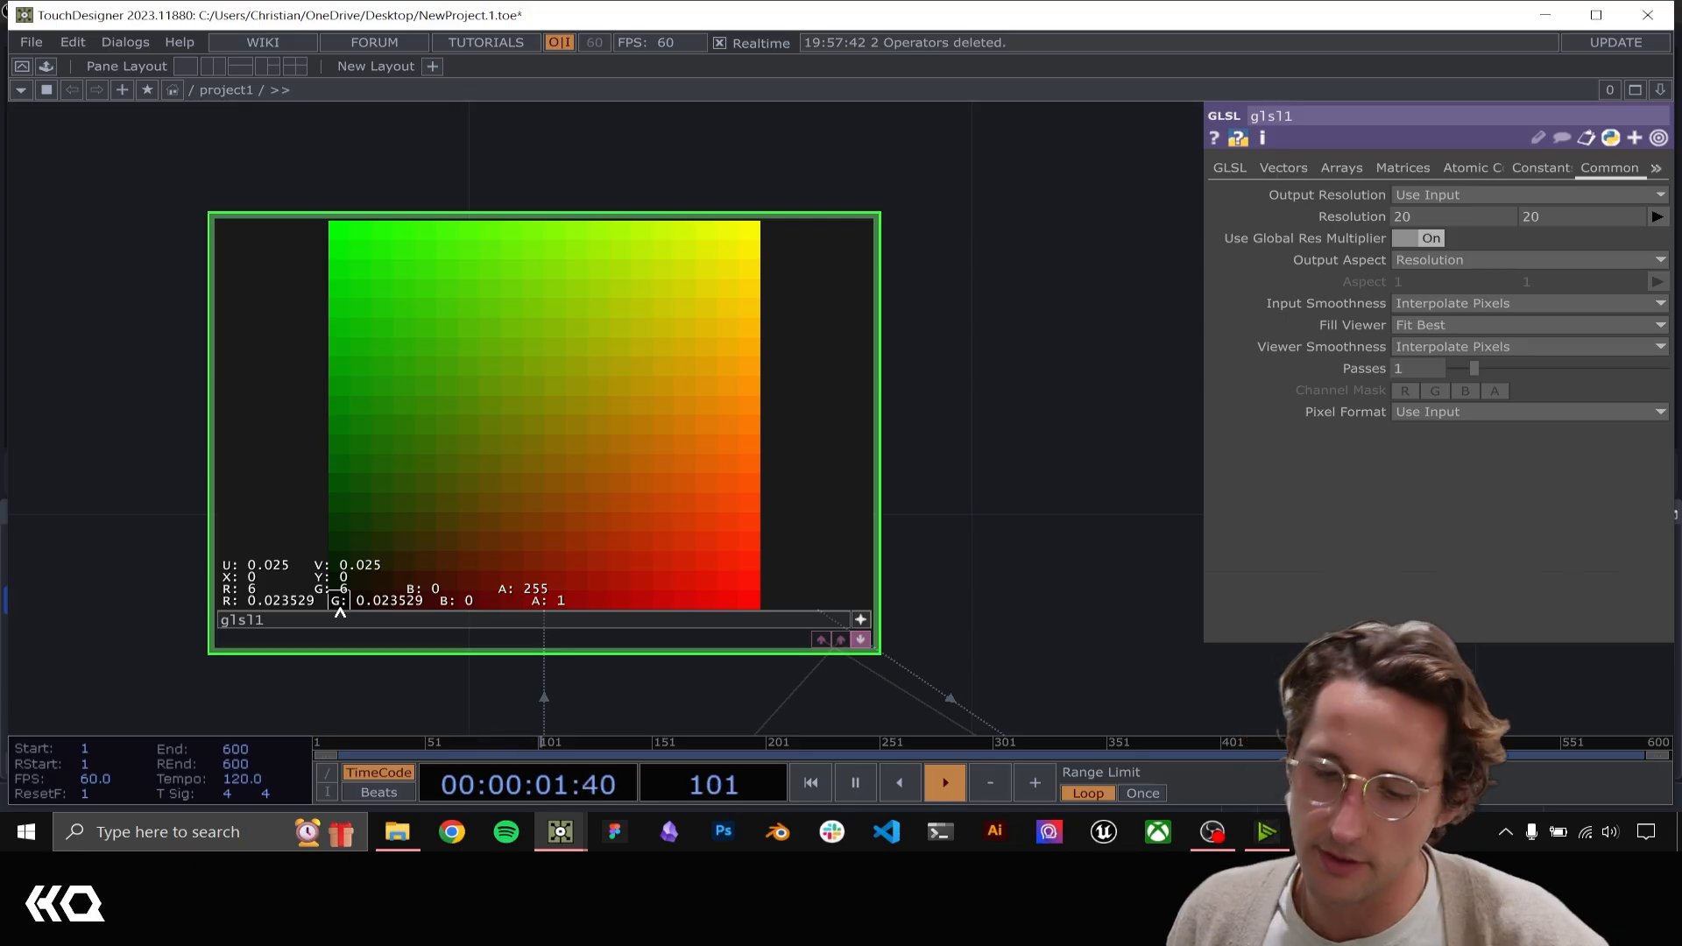
Inspect the color values of the upper-right, lower-right and upper-left pixels of glsl1, and leave its interactive viewer
drag(340, 601, 752, 230)
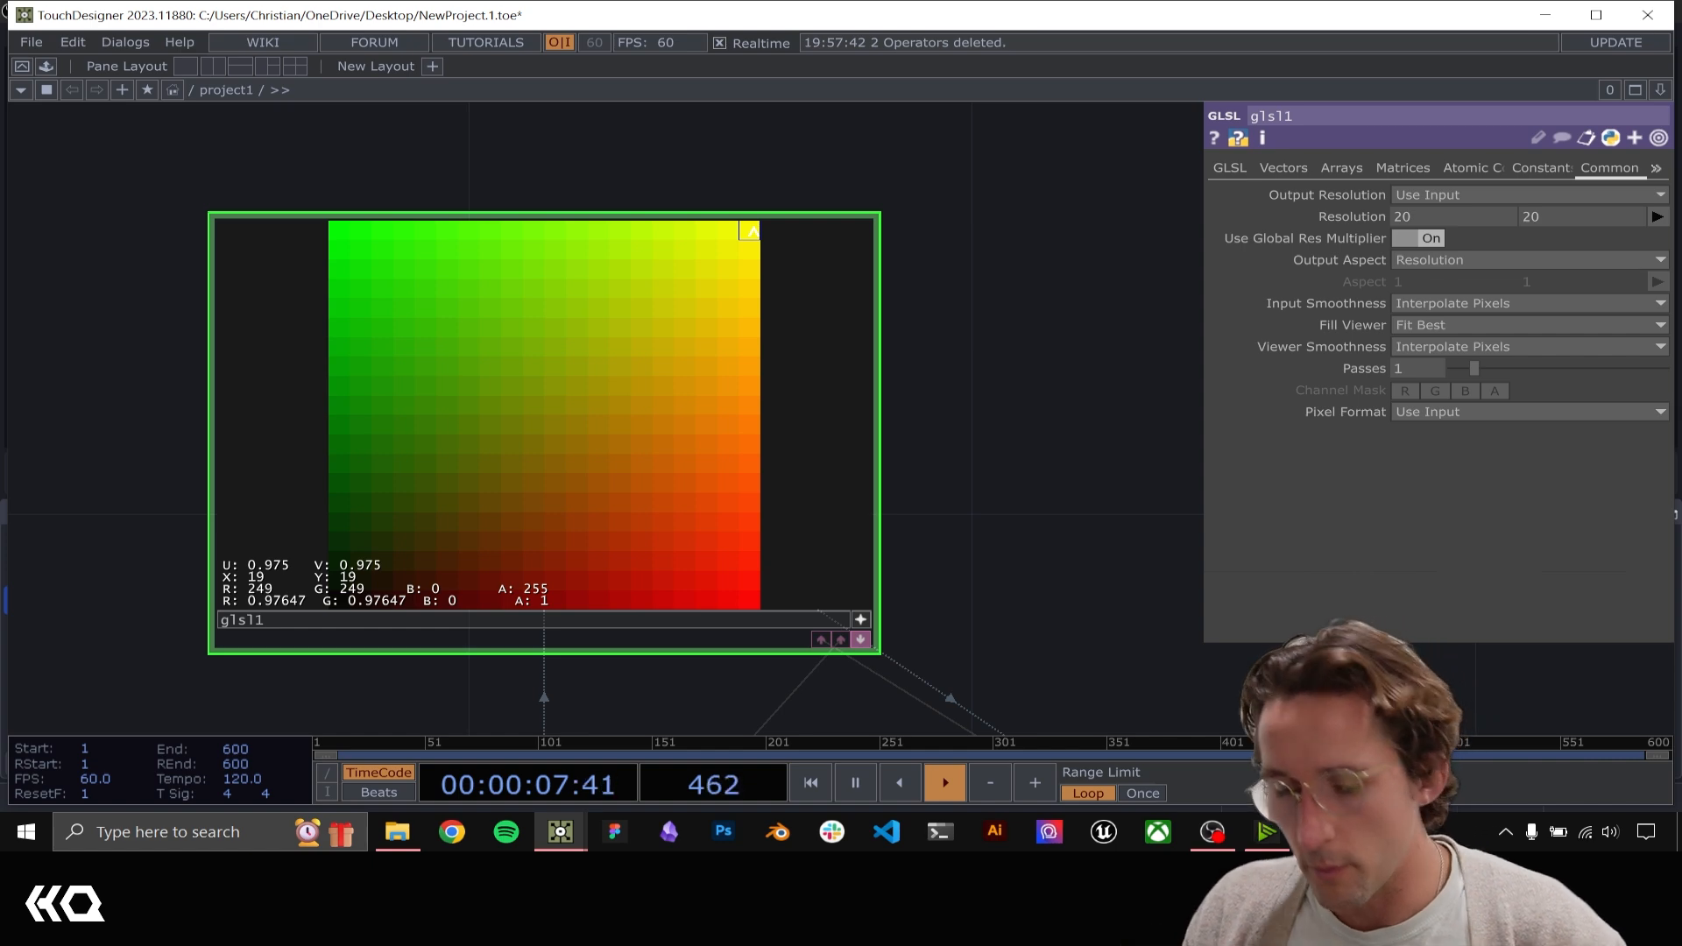
drag(761, 282, 761, 624)
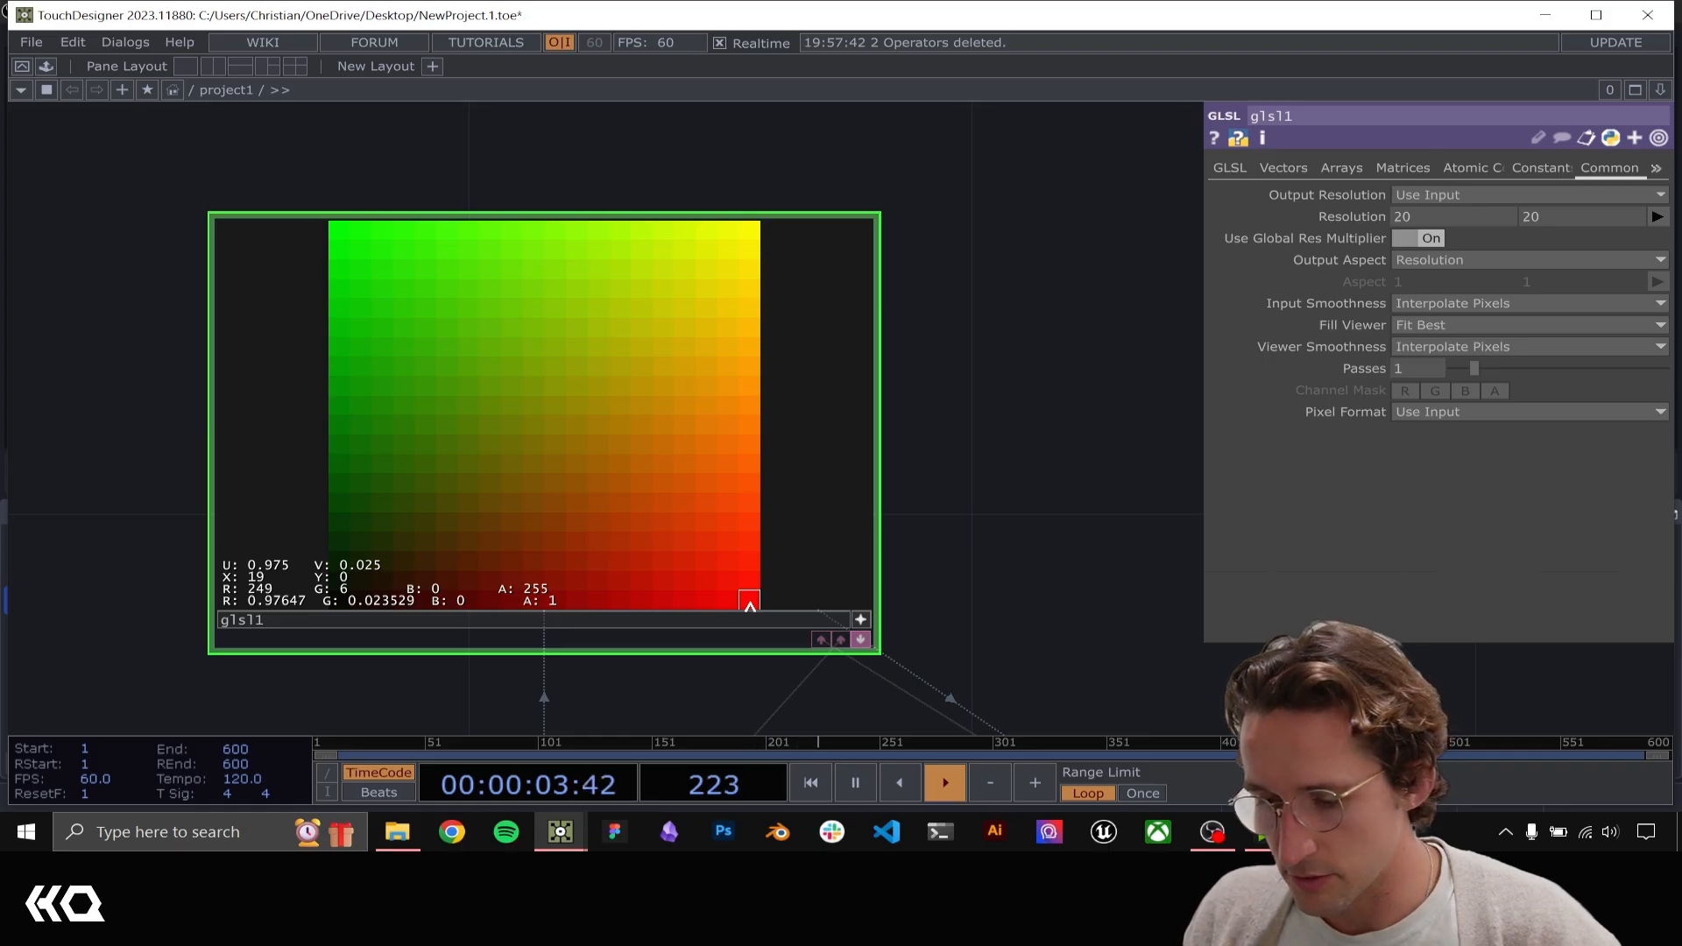
drag(762, 618, 336, 233)
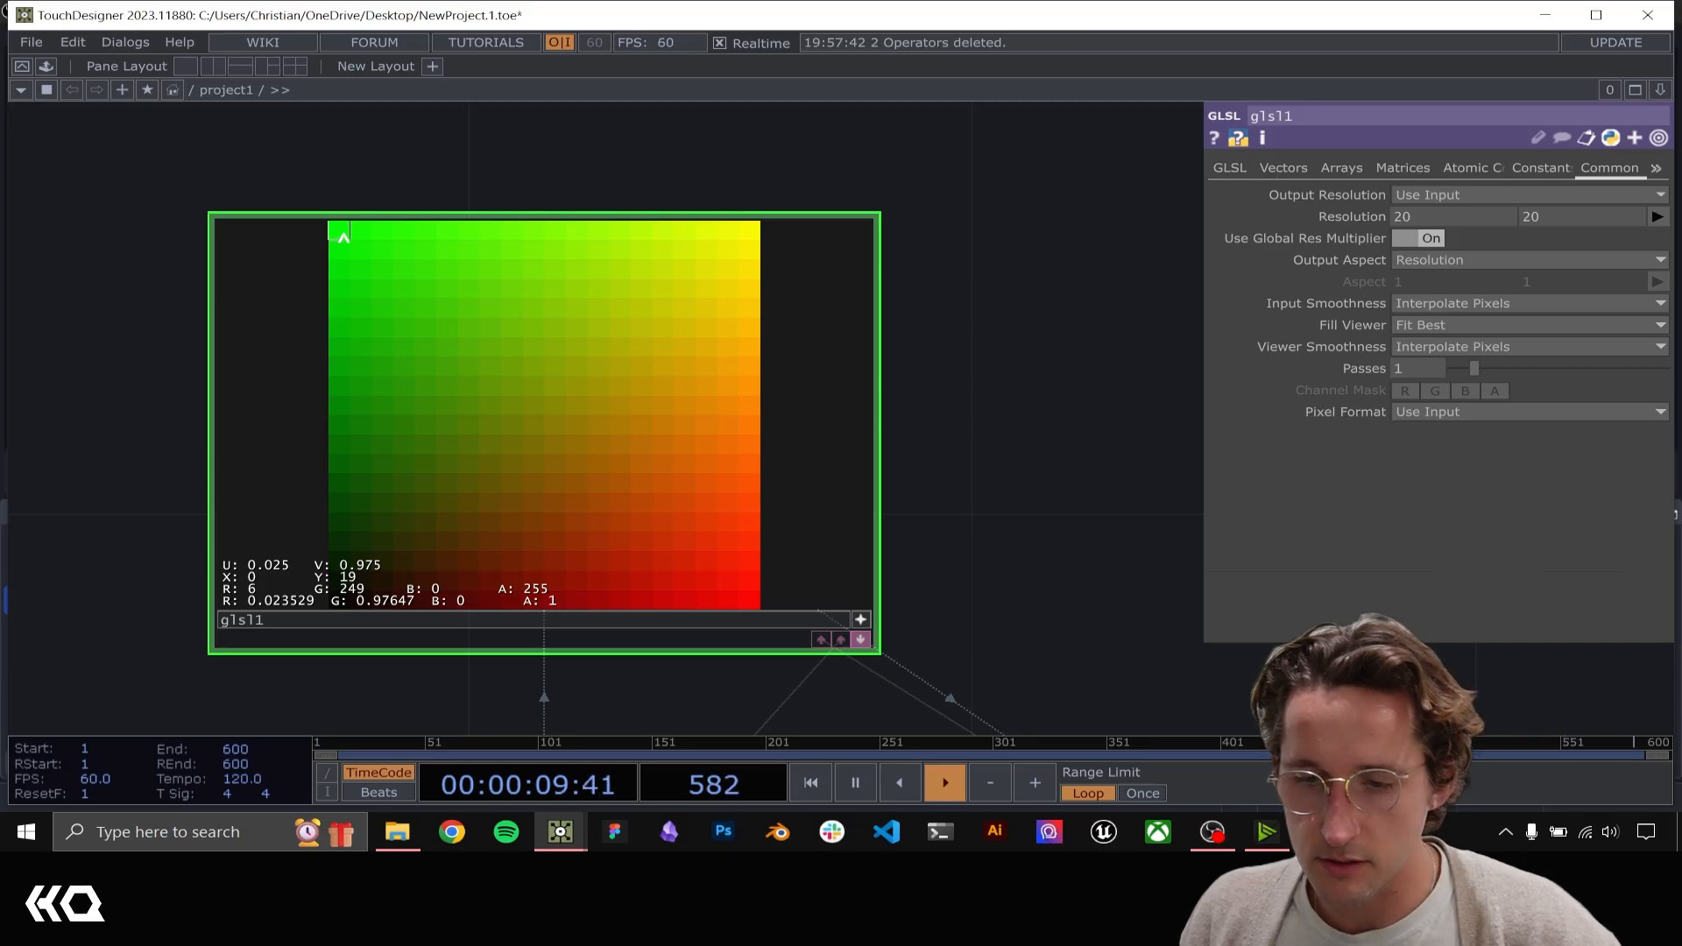
drag(342, 235, 727, 327)
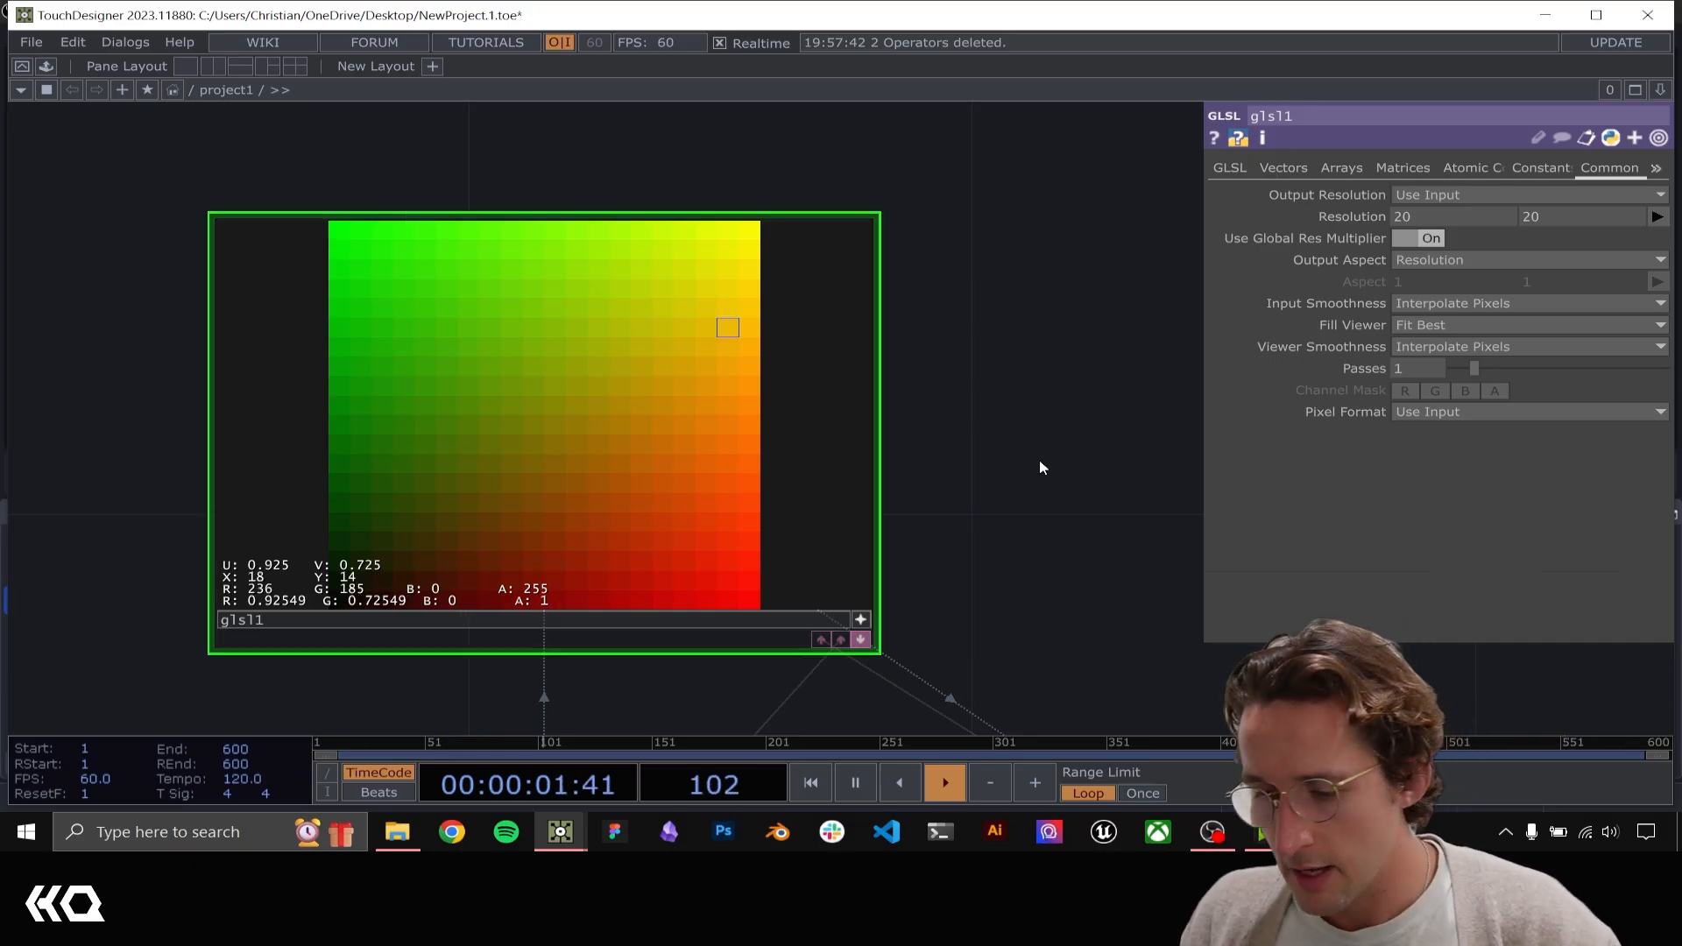
drag(1010, 451, 833, 439)
scroll(833, 439, down, 6)
click(747, 489)
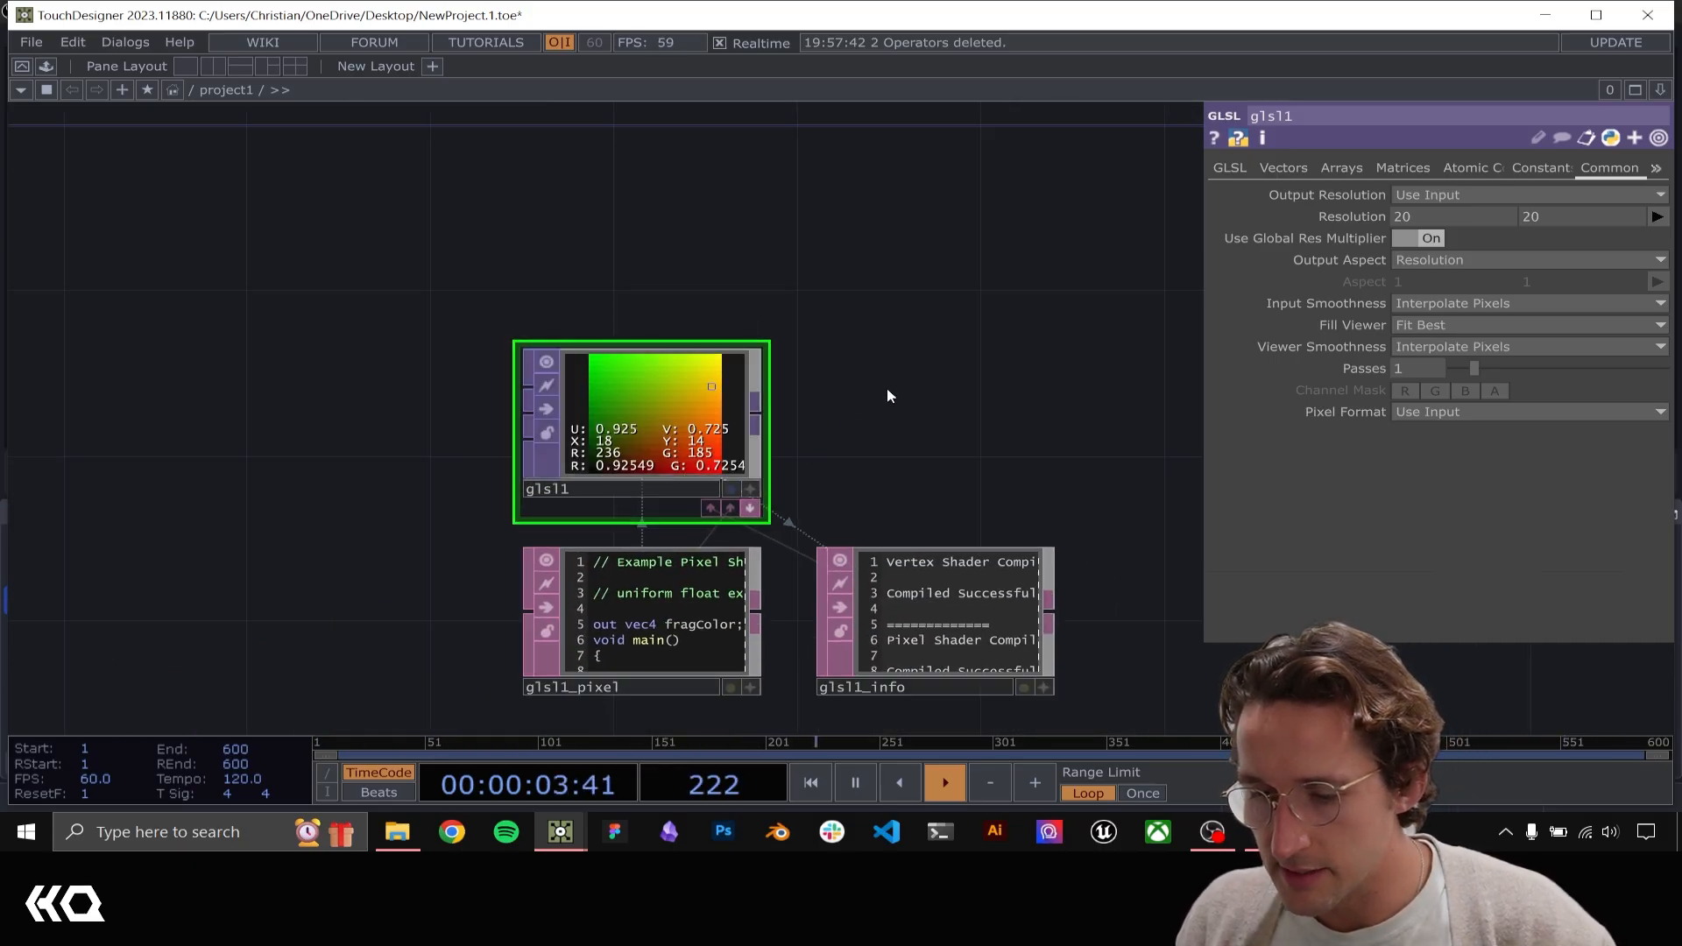
Turn instancing on for geo1 and assign glsl1 as its Translate OP
scroll(667, 452, down, 1)
drag(889, 389, 515, 534)
scroll(667, 452, down, 5)
click(687, 169)
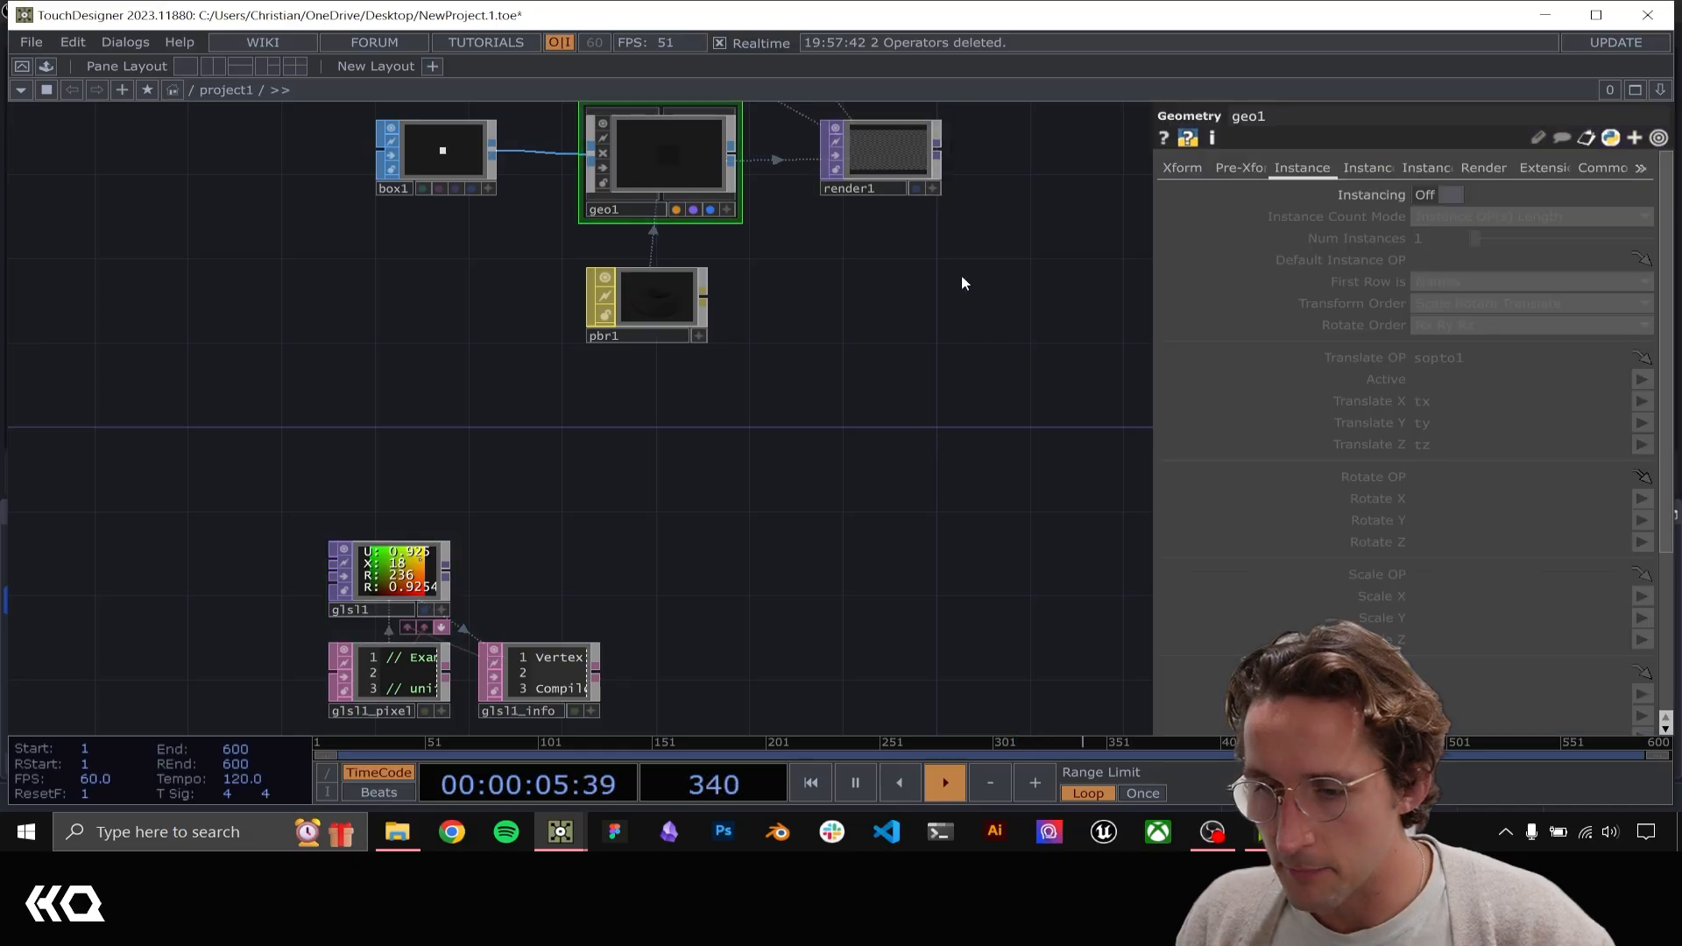
click(1445, 194)
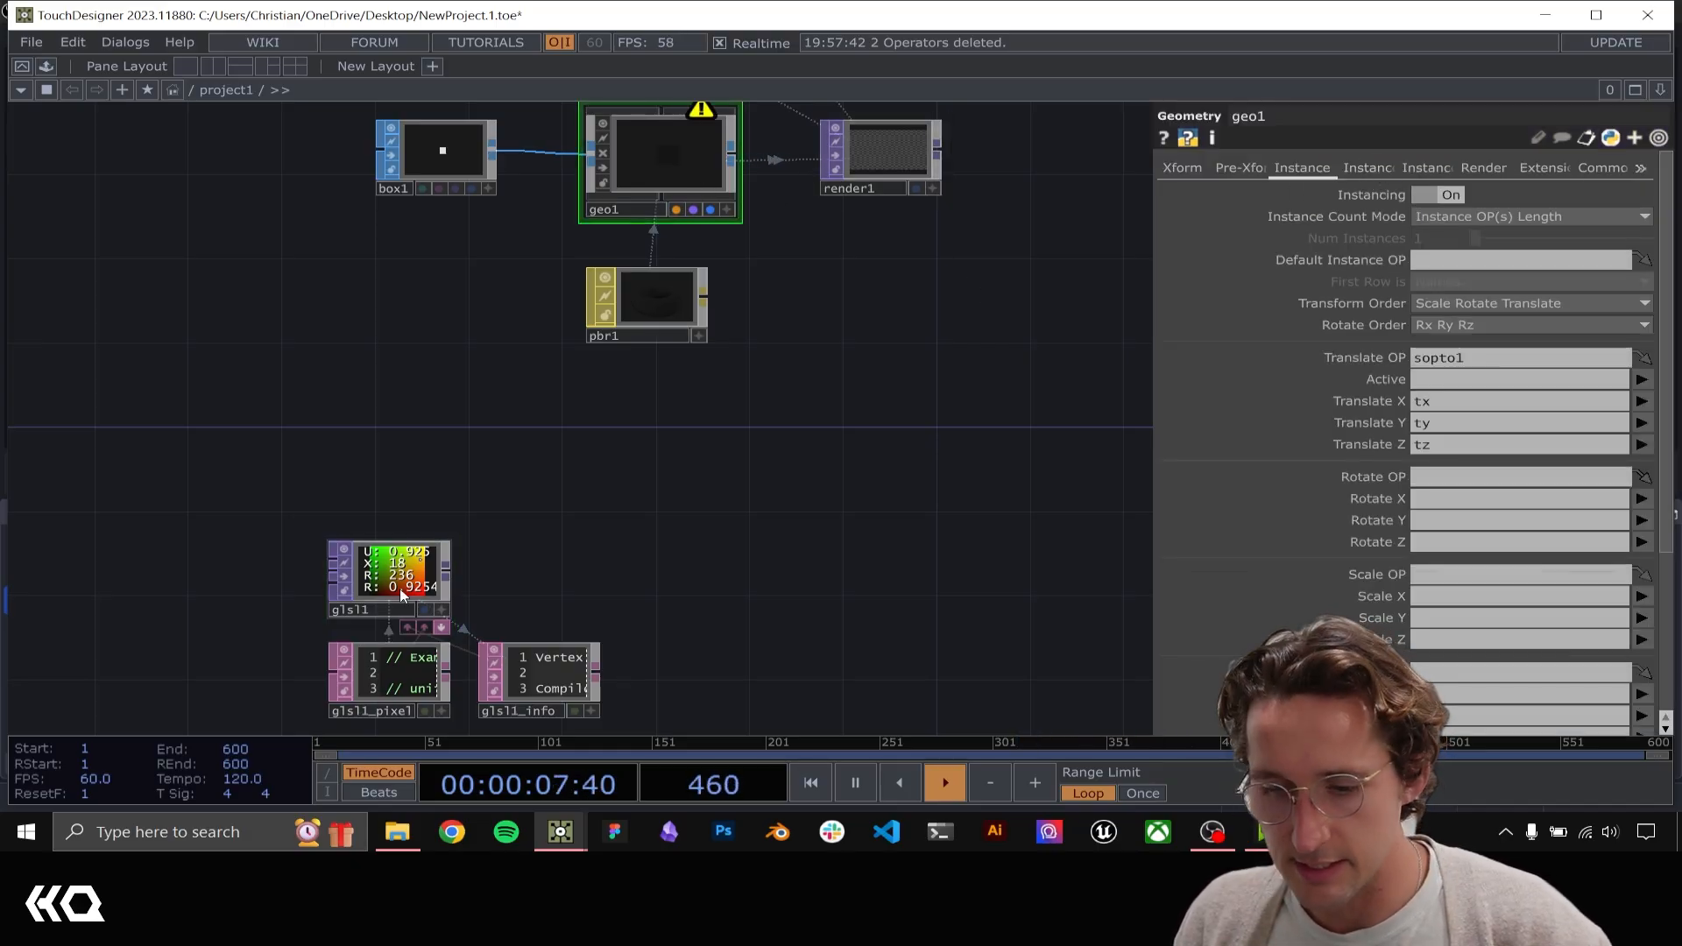
drag(429, 585, 1501, 360)
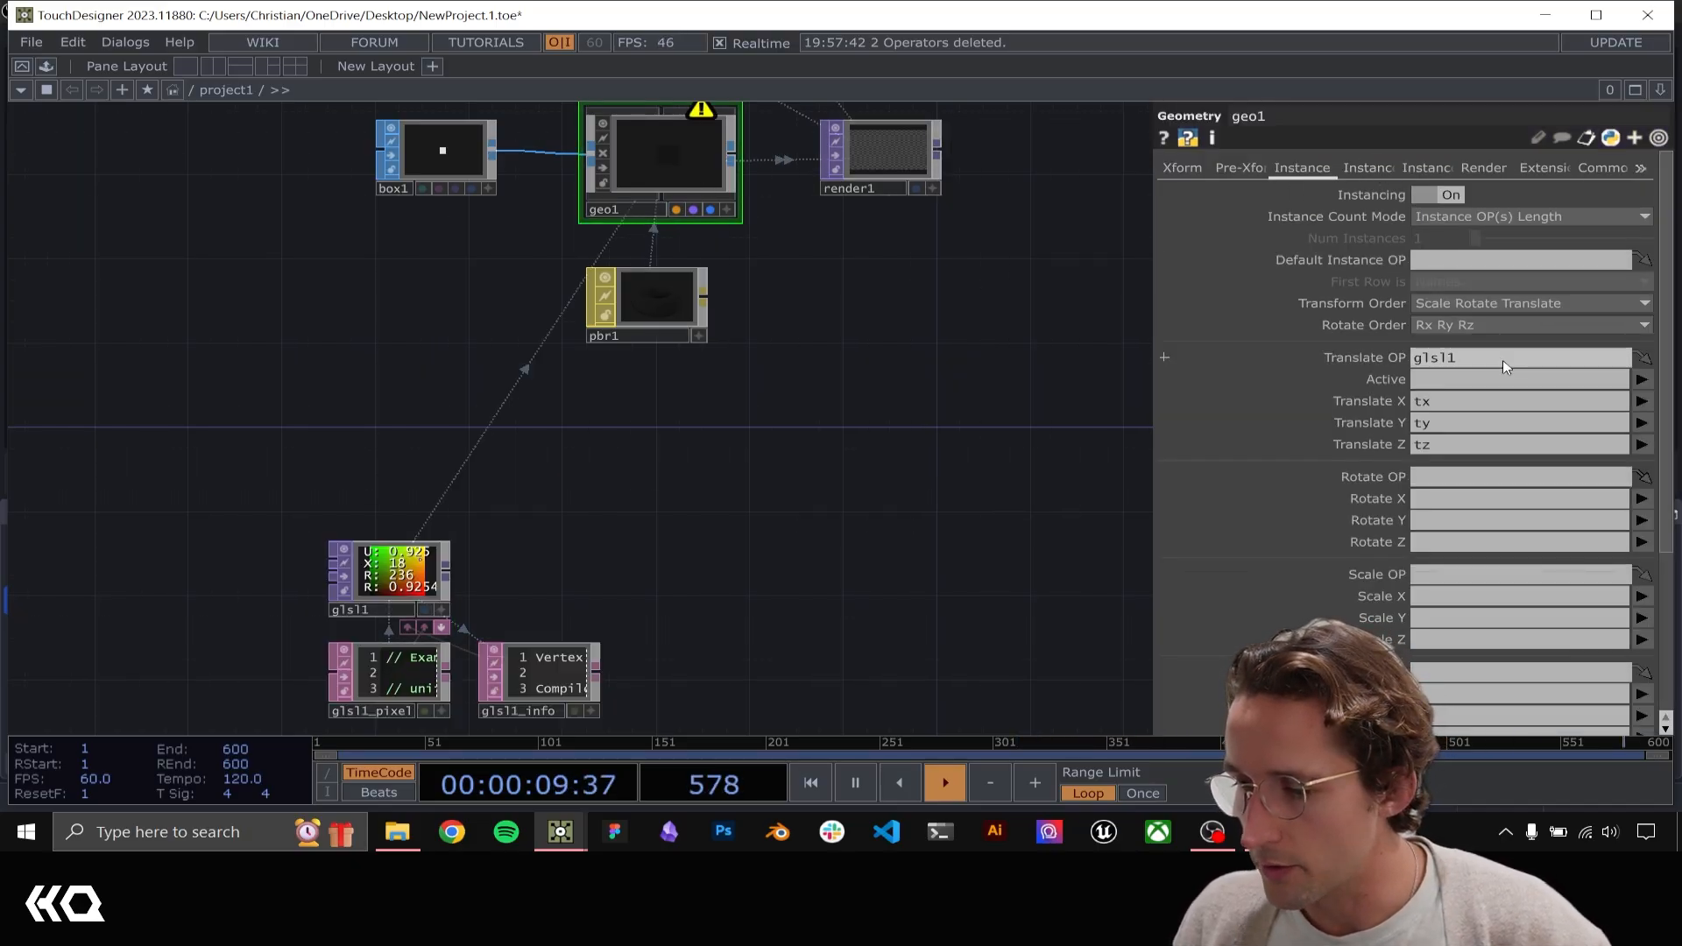
Map geo1's instance Translate X, Y and Z to the r, g and b channels
click(1640, 401)
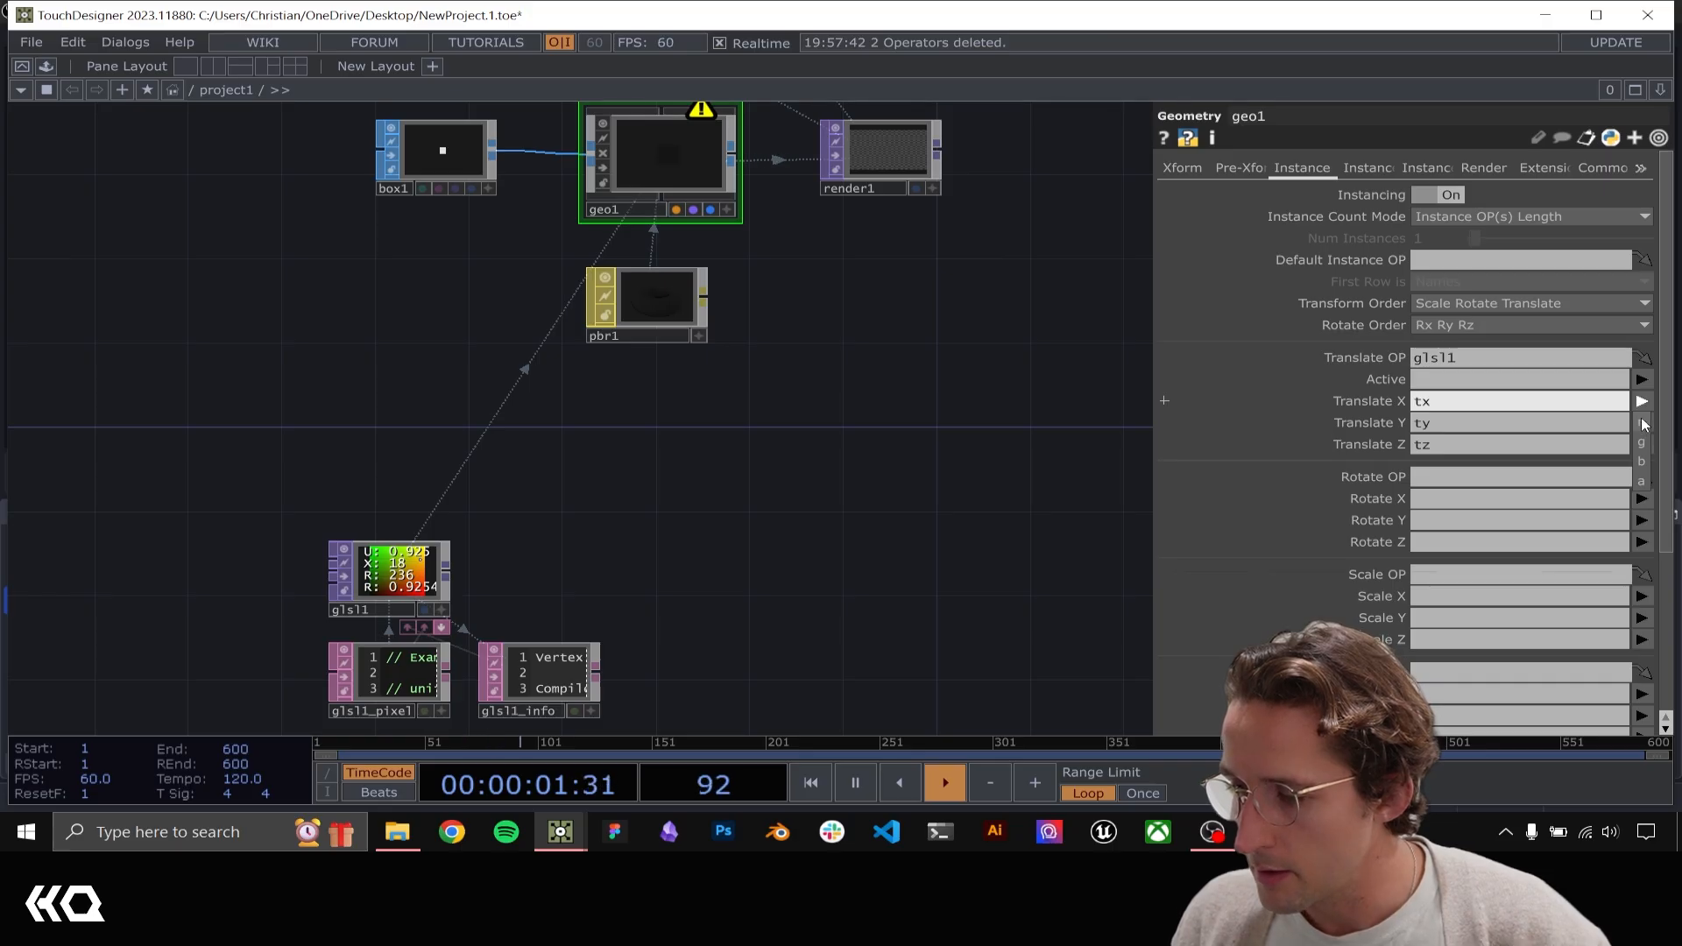
click(1640, 423)
click(1641, 424)
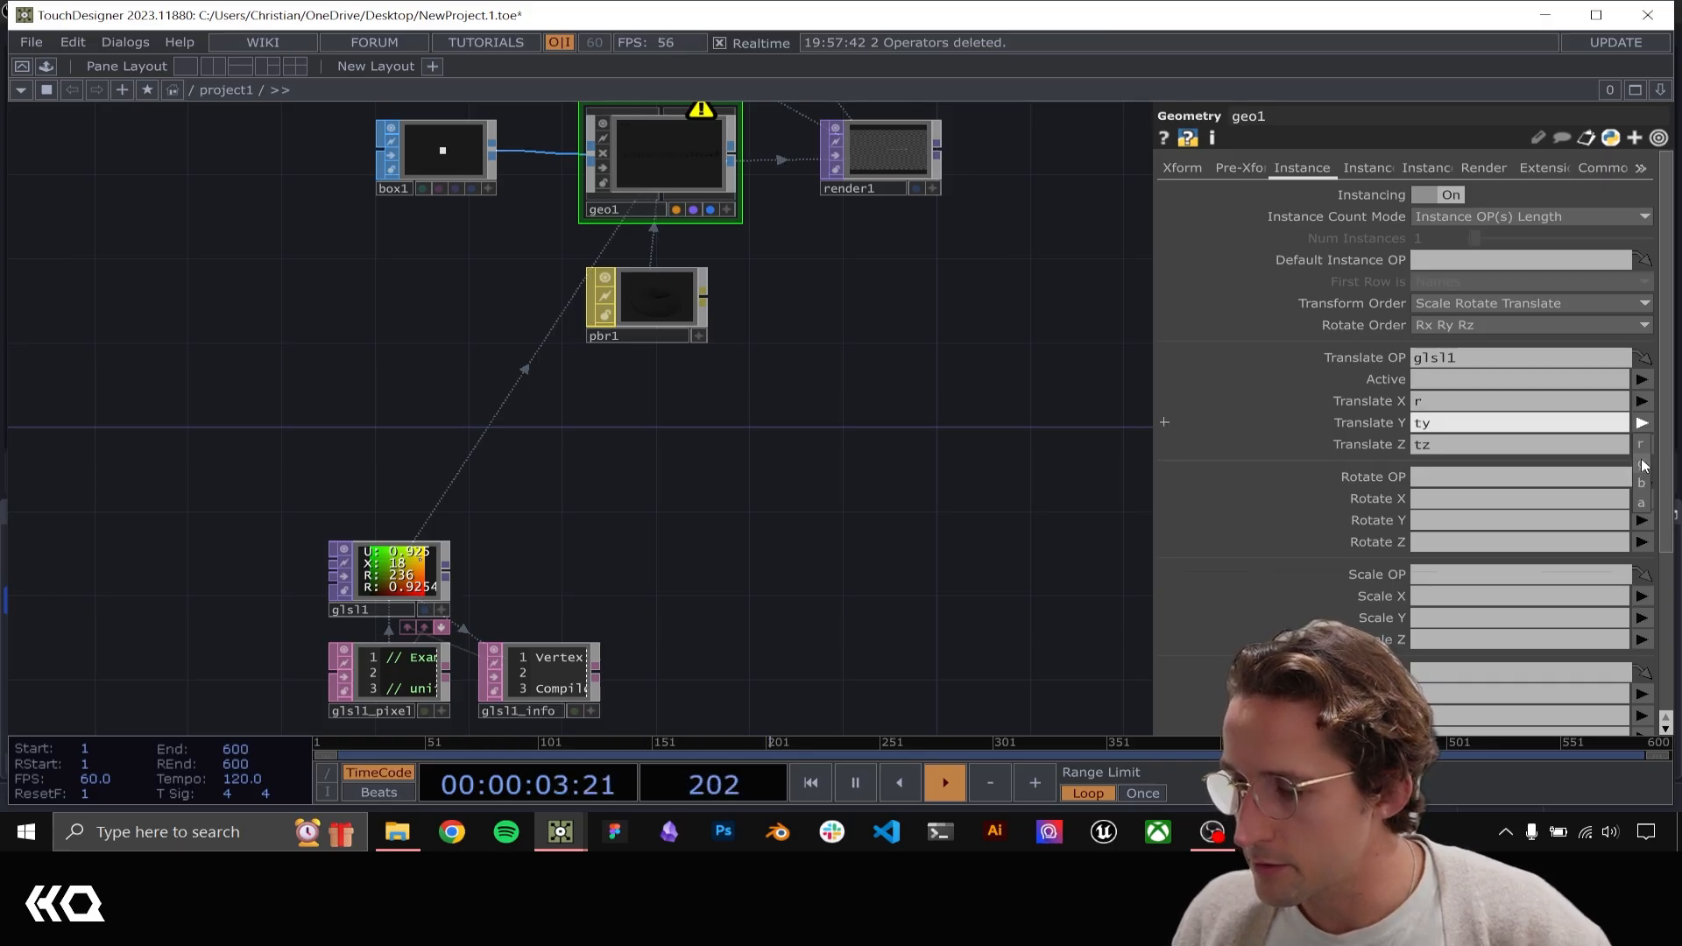
click(1643, 463)
click(1642, 445)
click(1641, 505)
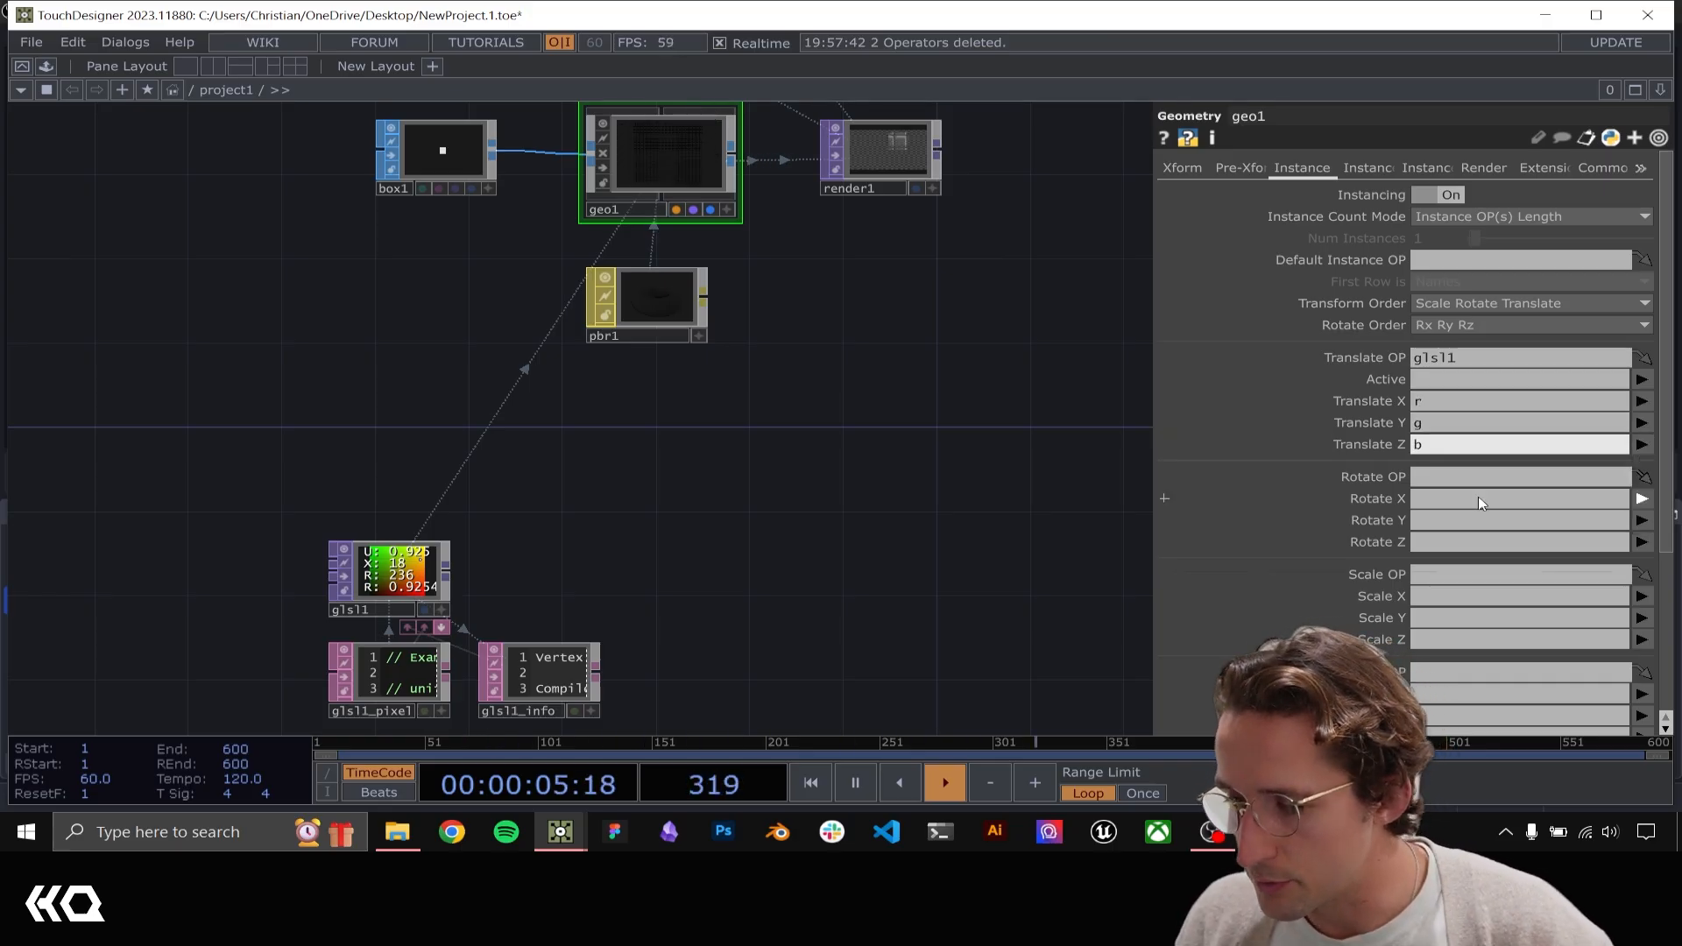
Move glsl1 up closer to geo1 and inspect the instanced boxes in render1
drag(398, 572, 420, 383)
drag(952, 255, 795, 420)
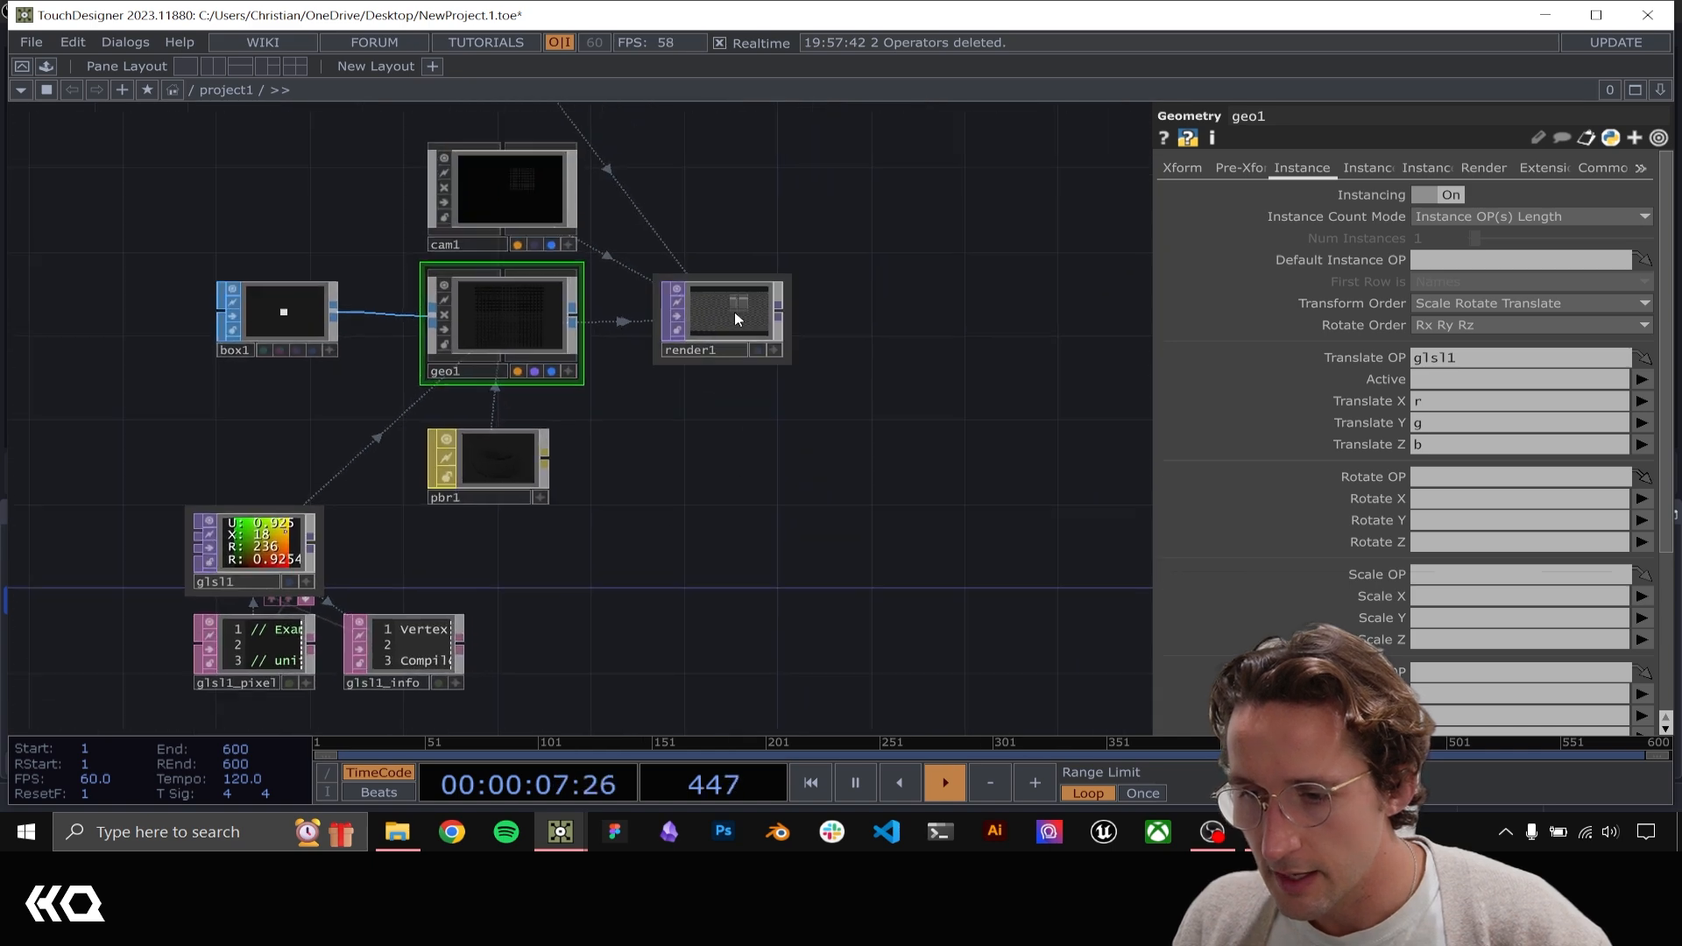
scroll(727, 318, up, 5)
scroll(736, 350, up, 5)
scroll(750, 391, down, 5)
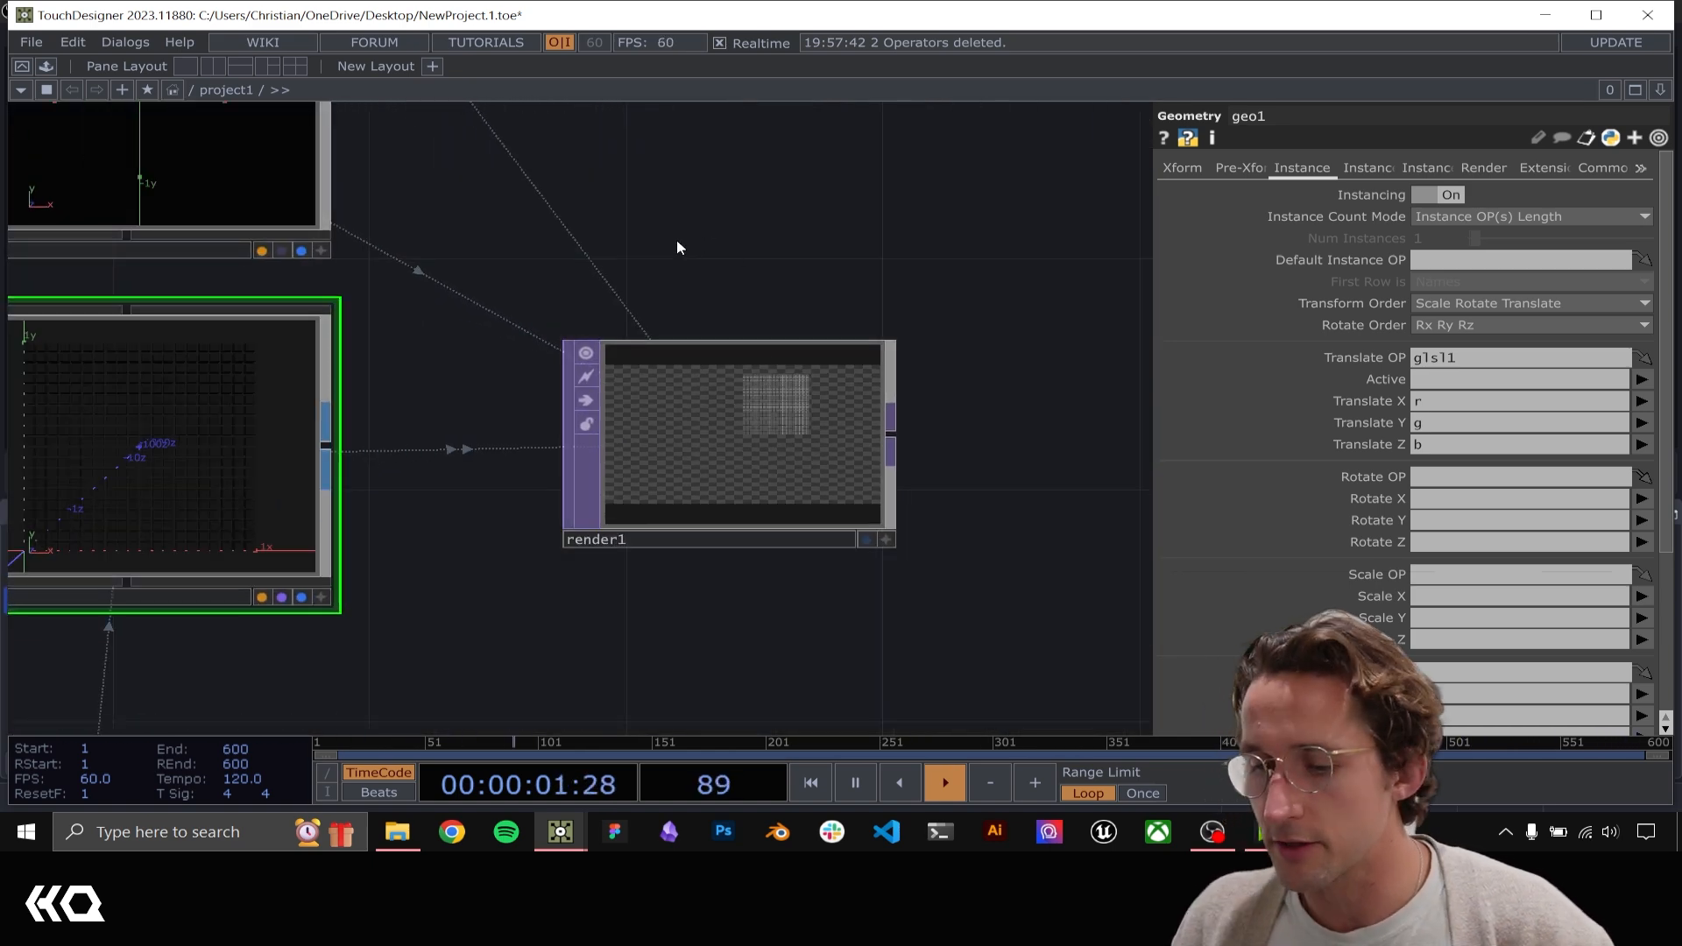
scroll(581, 301, down, 4)
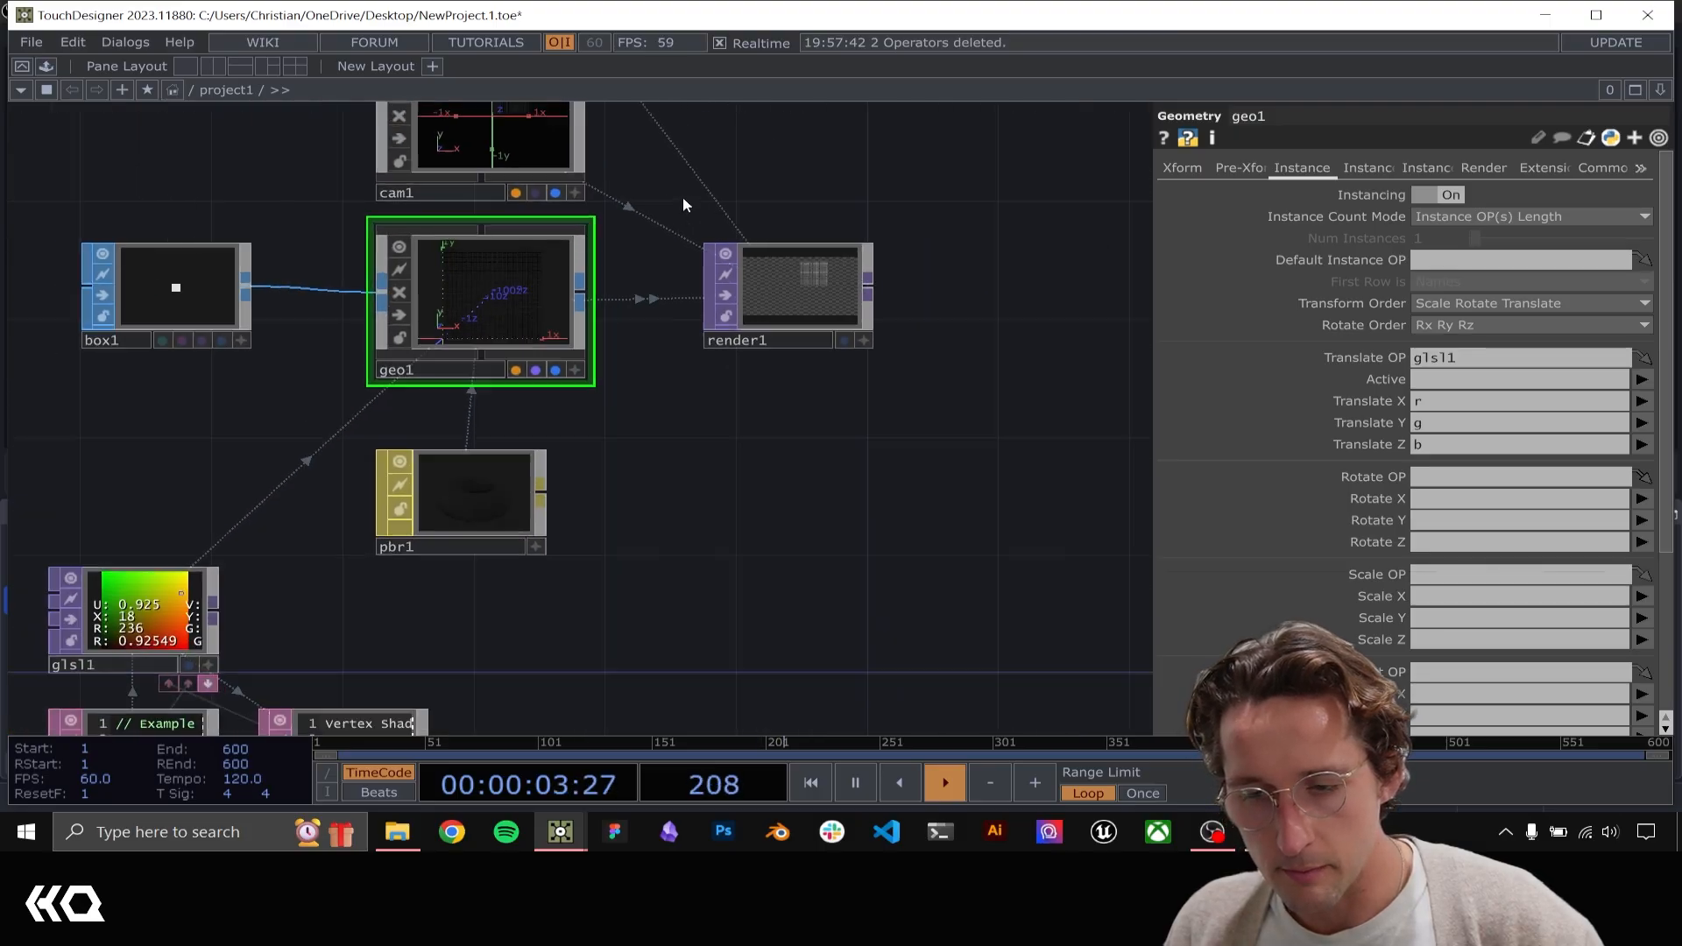
drag(683, 198, 752, 352)
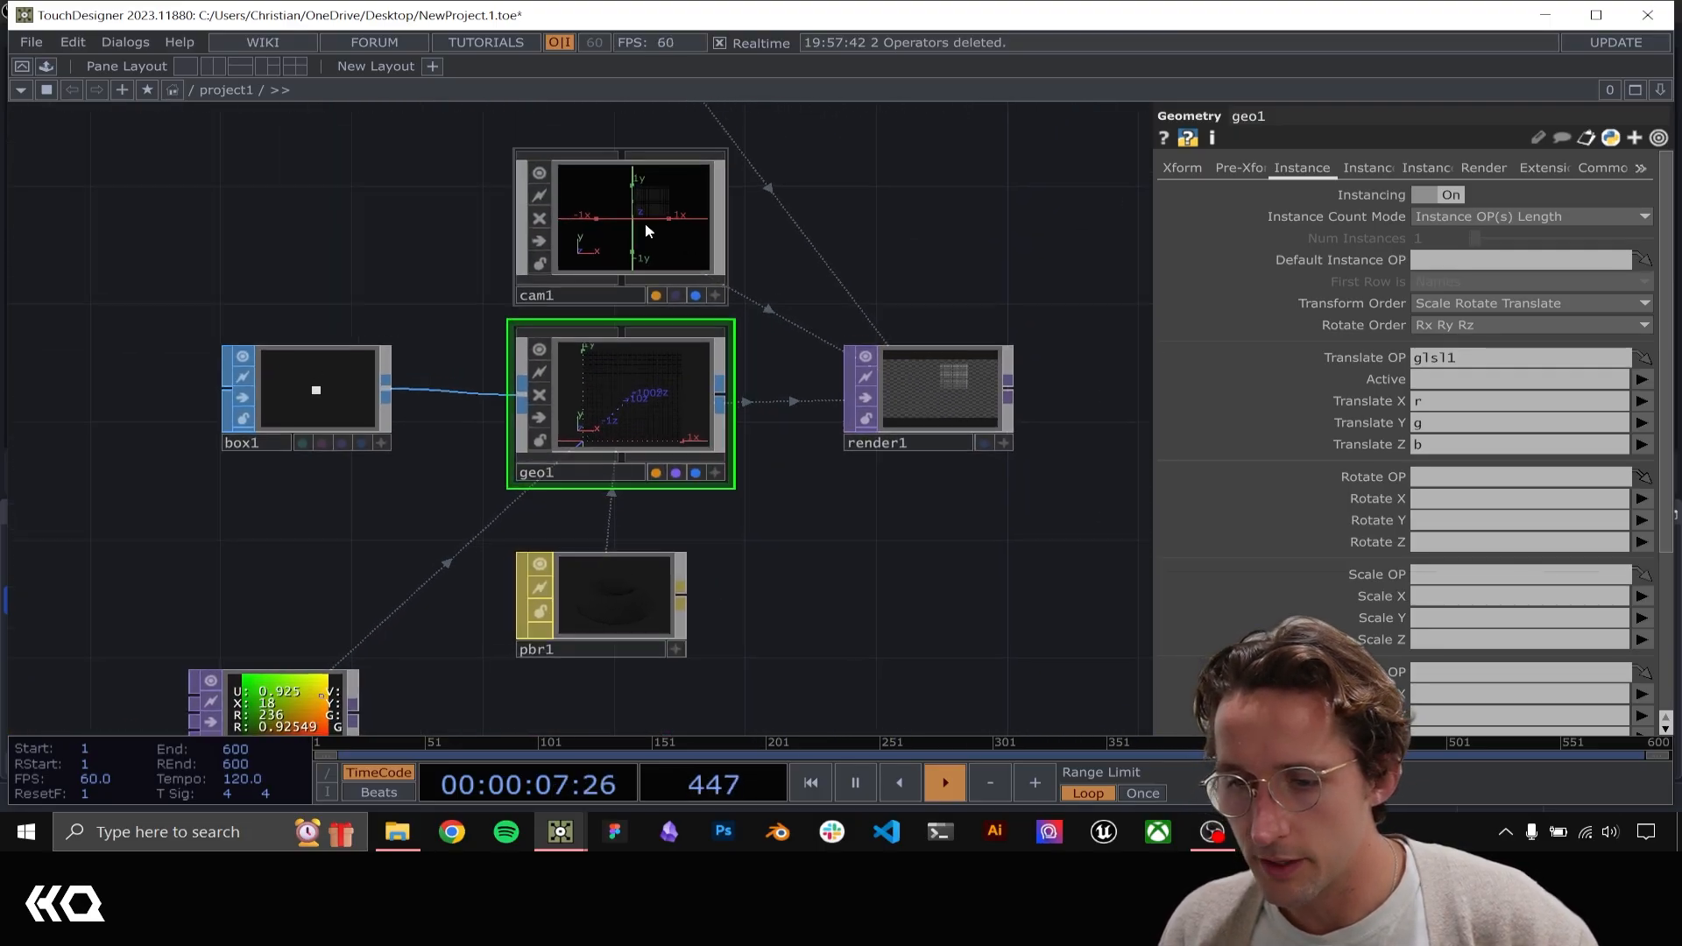
Set the translation of cam1 to 0.5, 0.5, 2.3 to center the camera on the box grid
click(644, 223)
drag(876, 238, 729, 289)
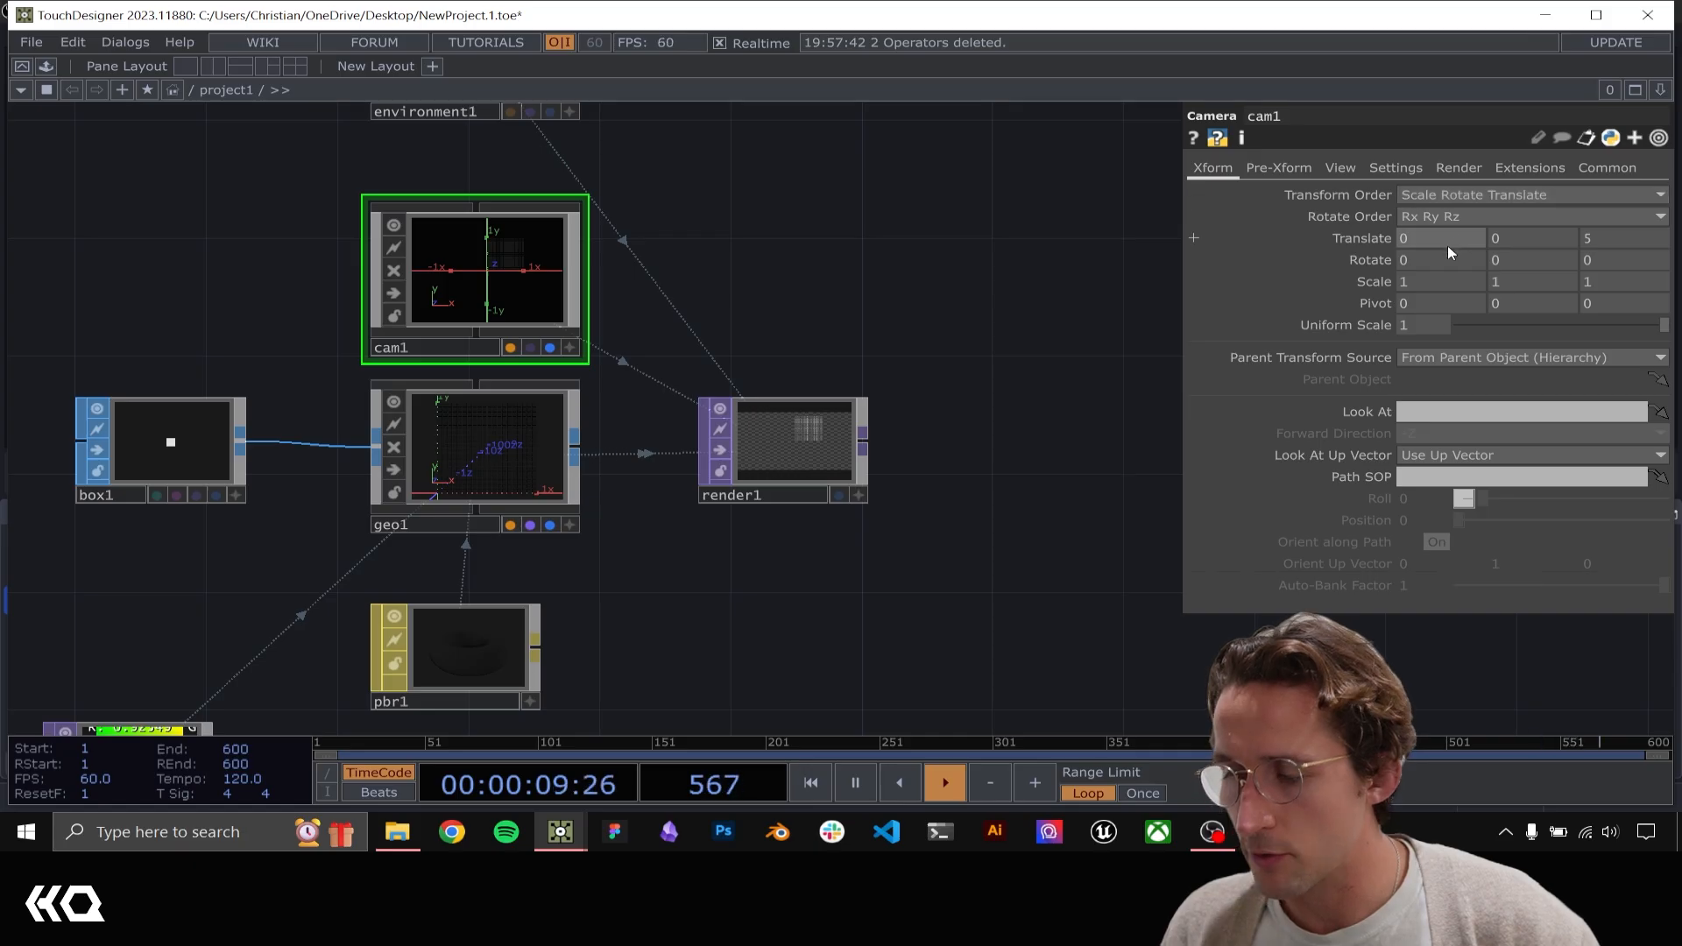
drag(743, 546, 967, 334)
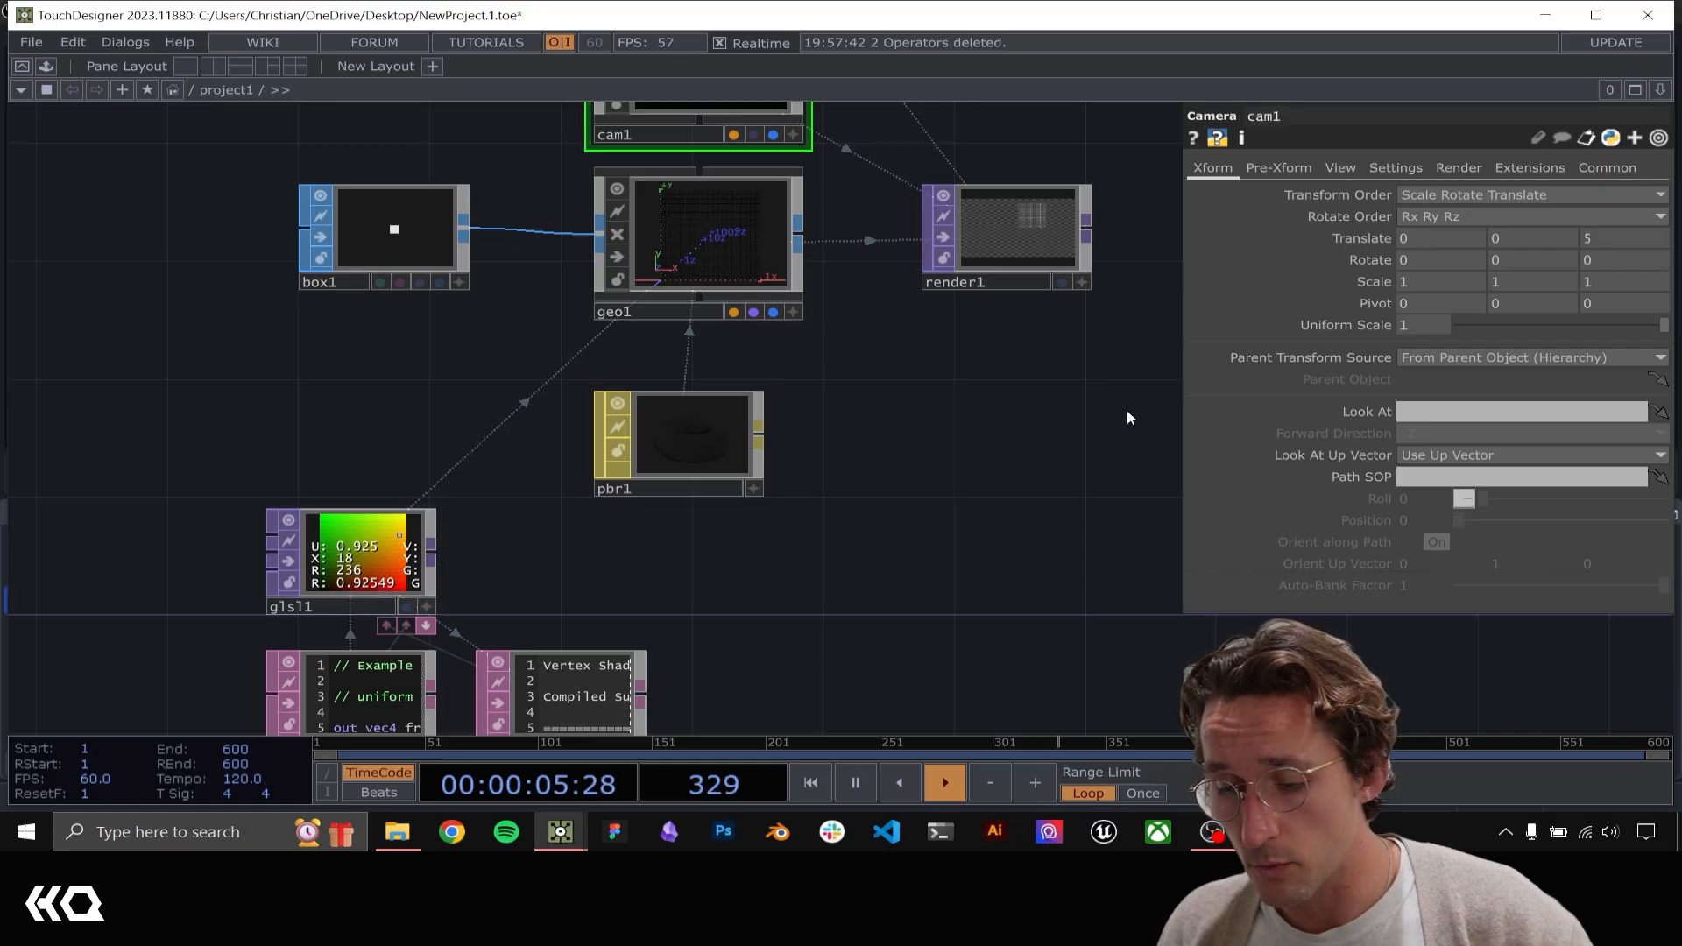
drag(990, 560, 857, 767)
click(1457, 238)
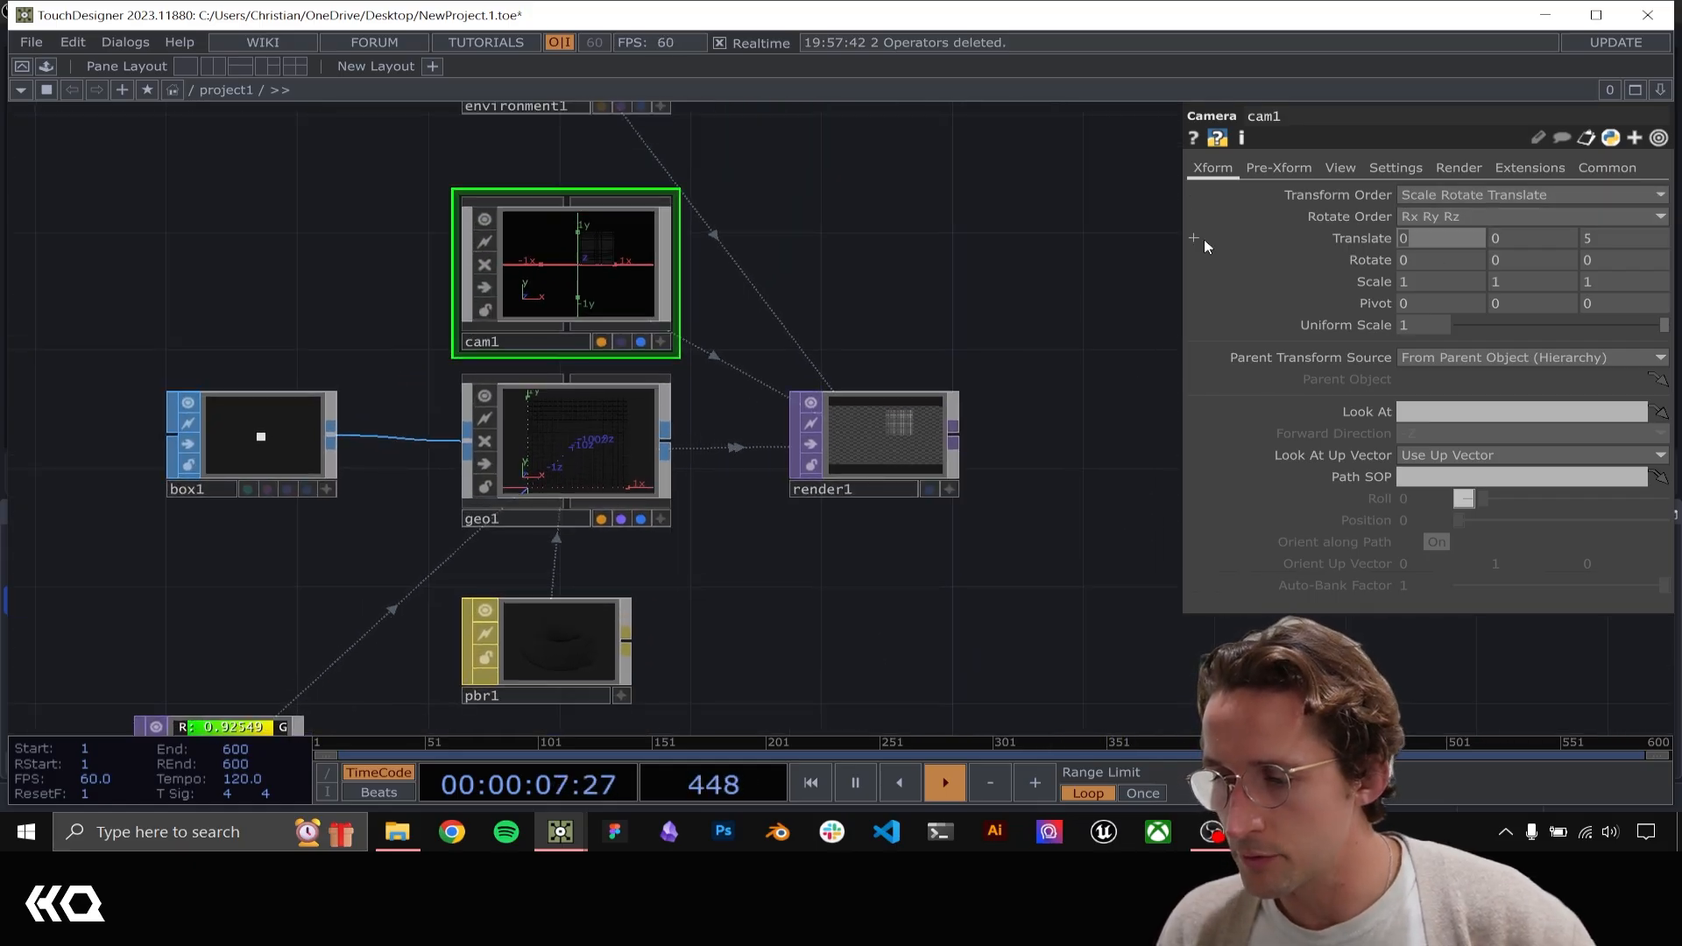
text(.5)
key(Tab)
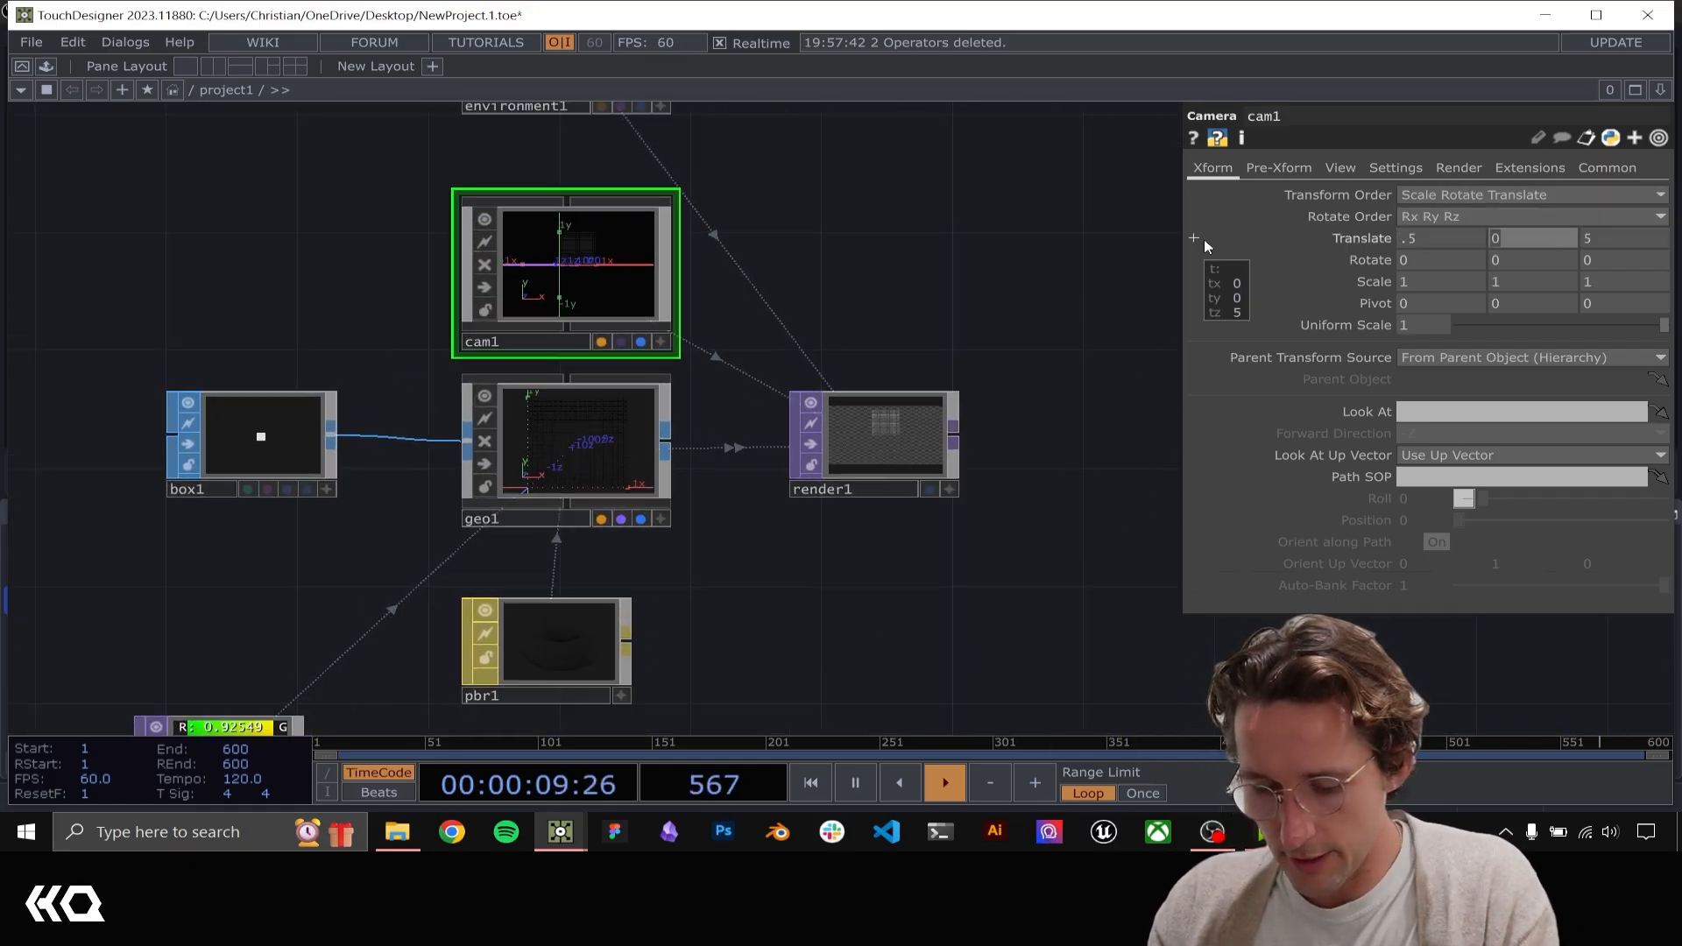
key(Return)
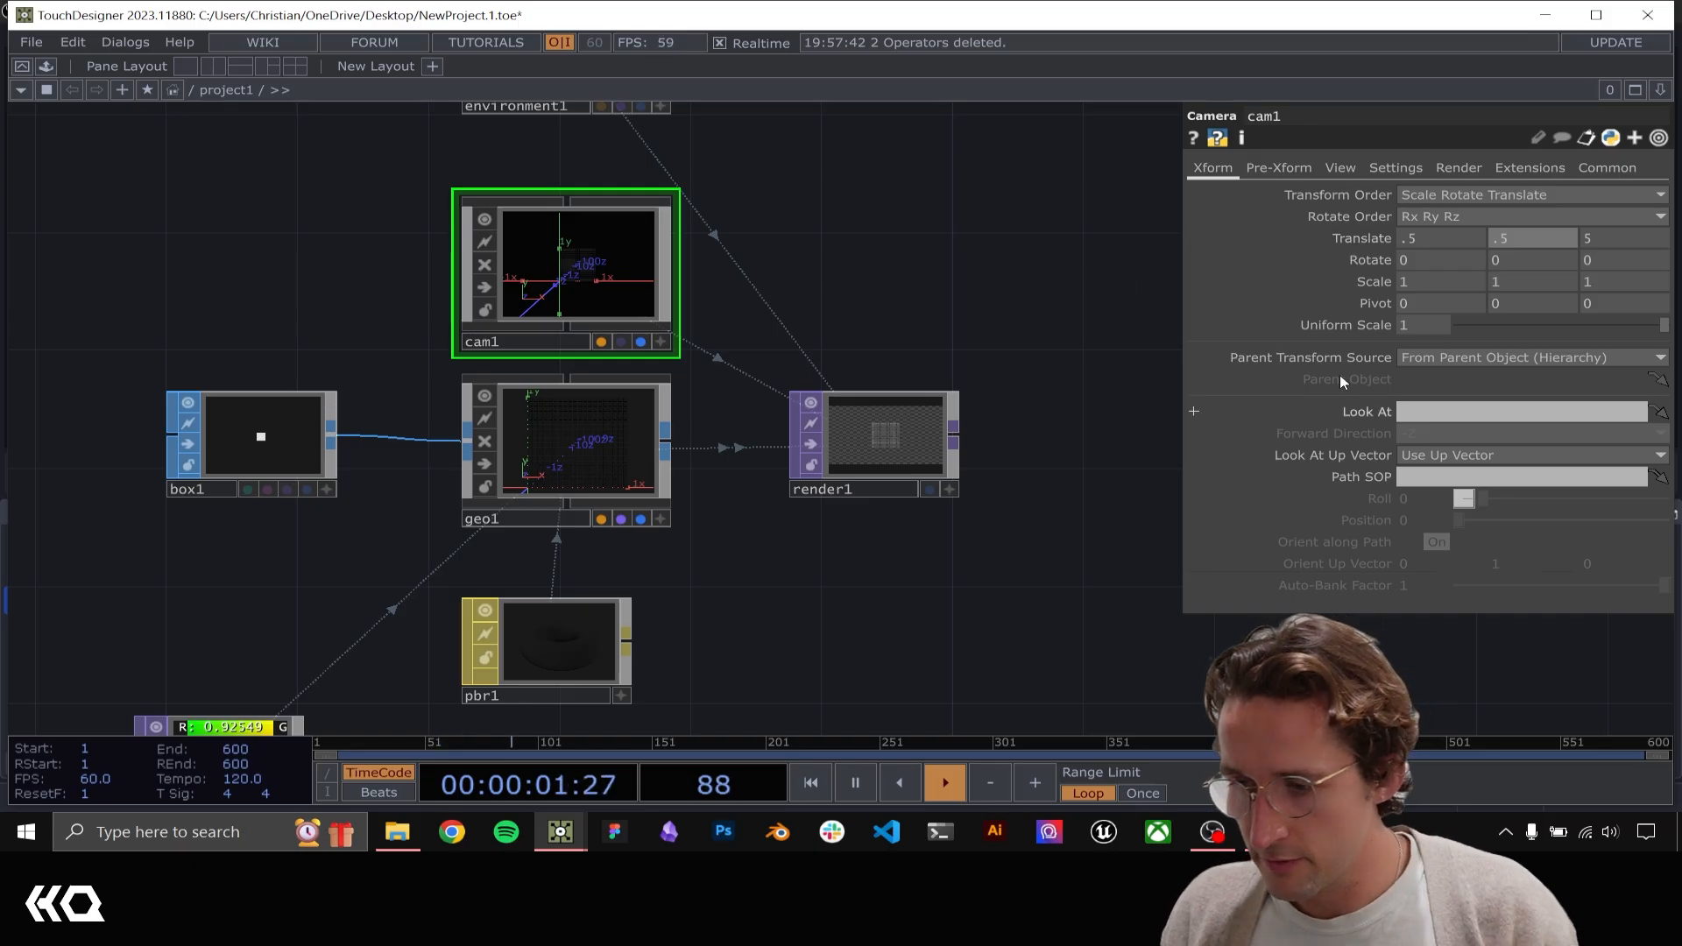
click(1603, 240)
text(.1)
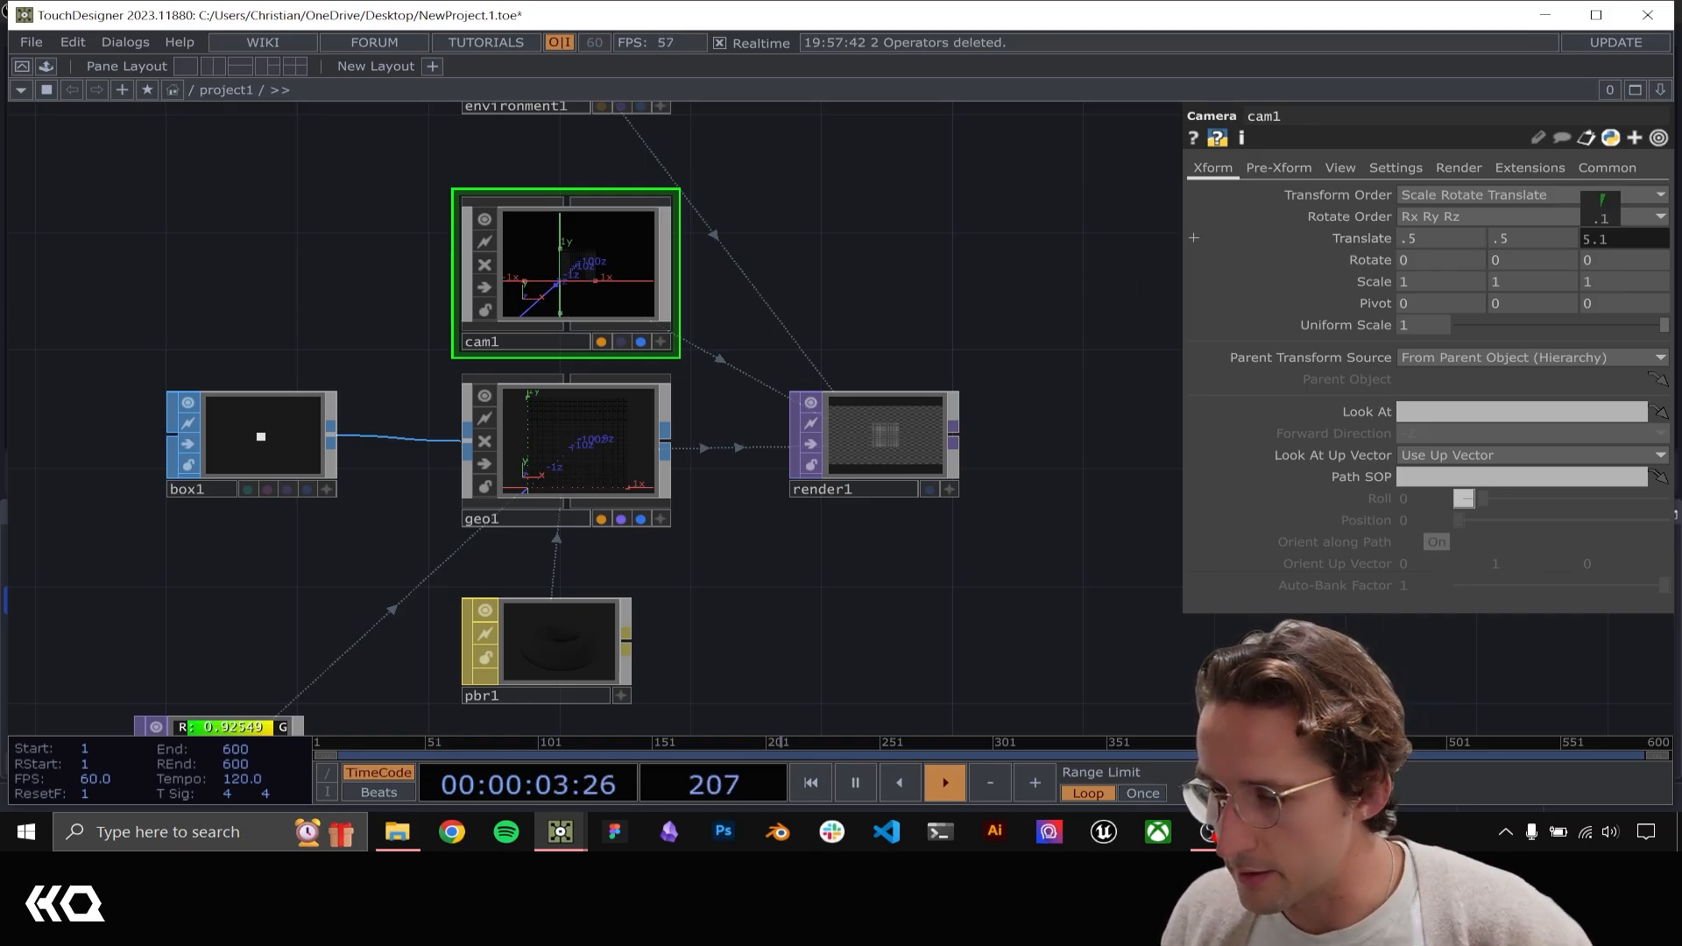
drag(1650, 240, 1577, 240)
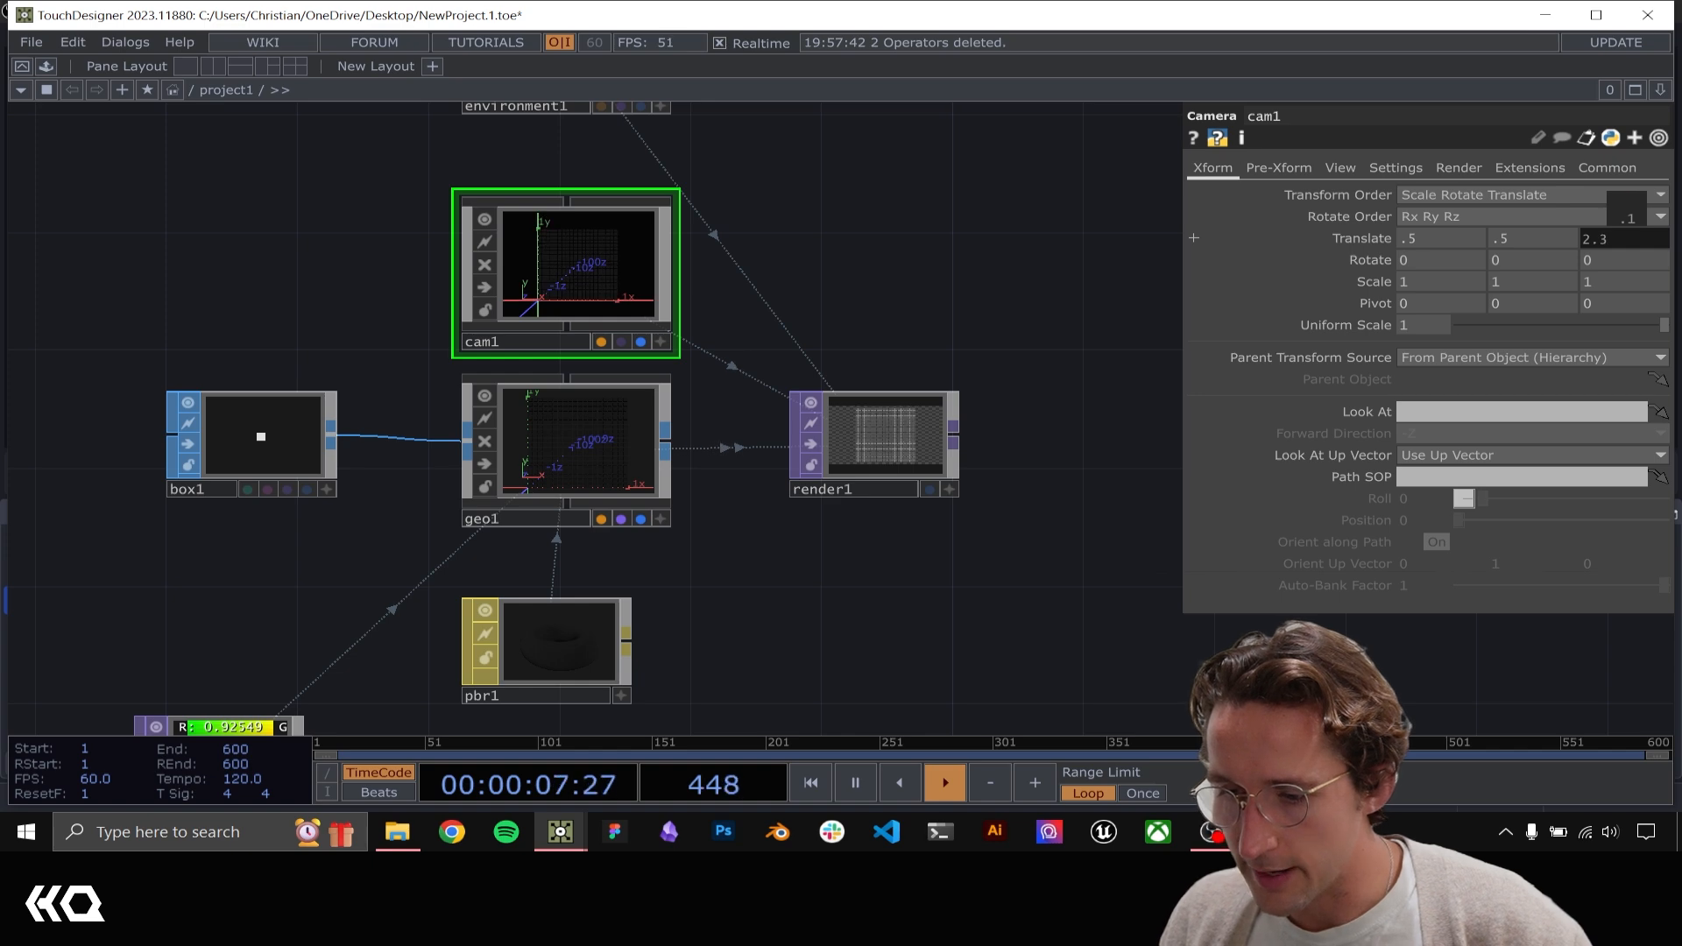
Make render1 square by setting its resolution to 1280 by 1280
click(902, 438)
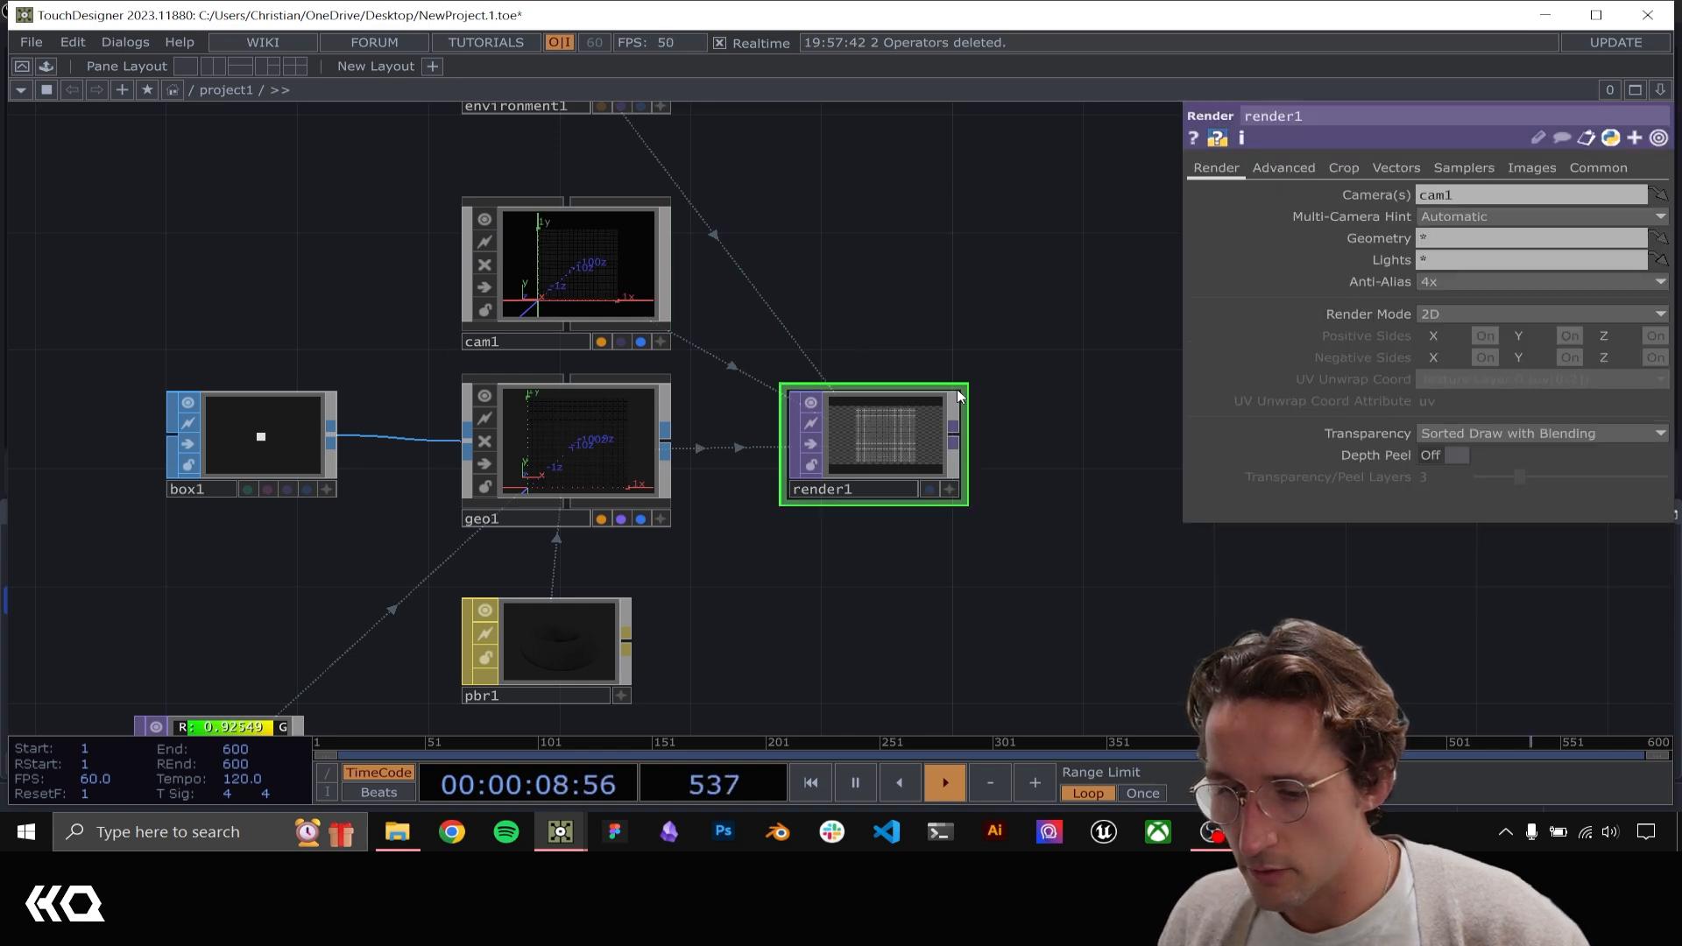
click(1597, 167)
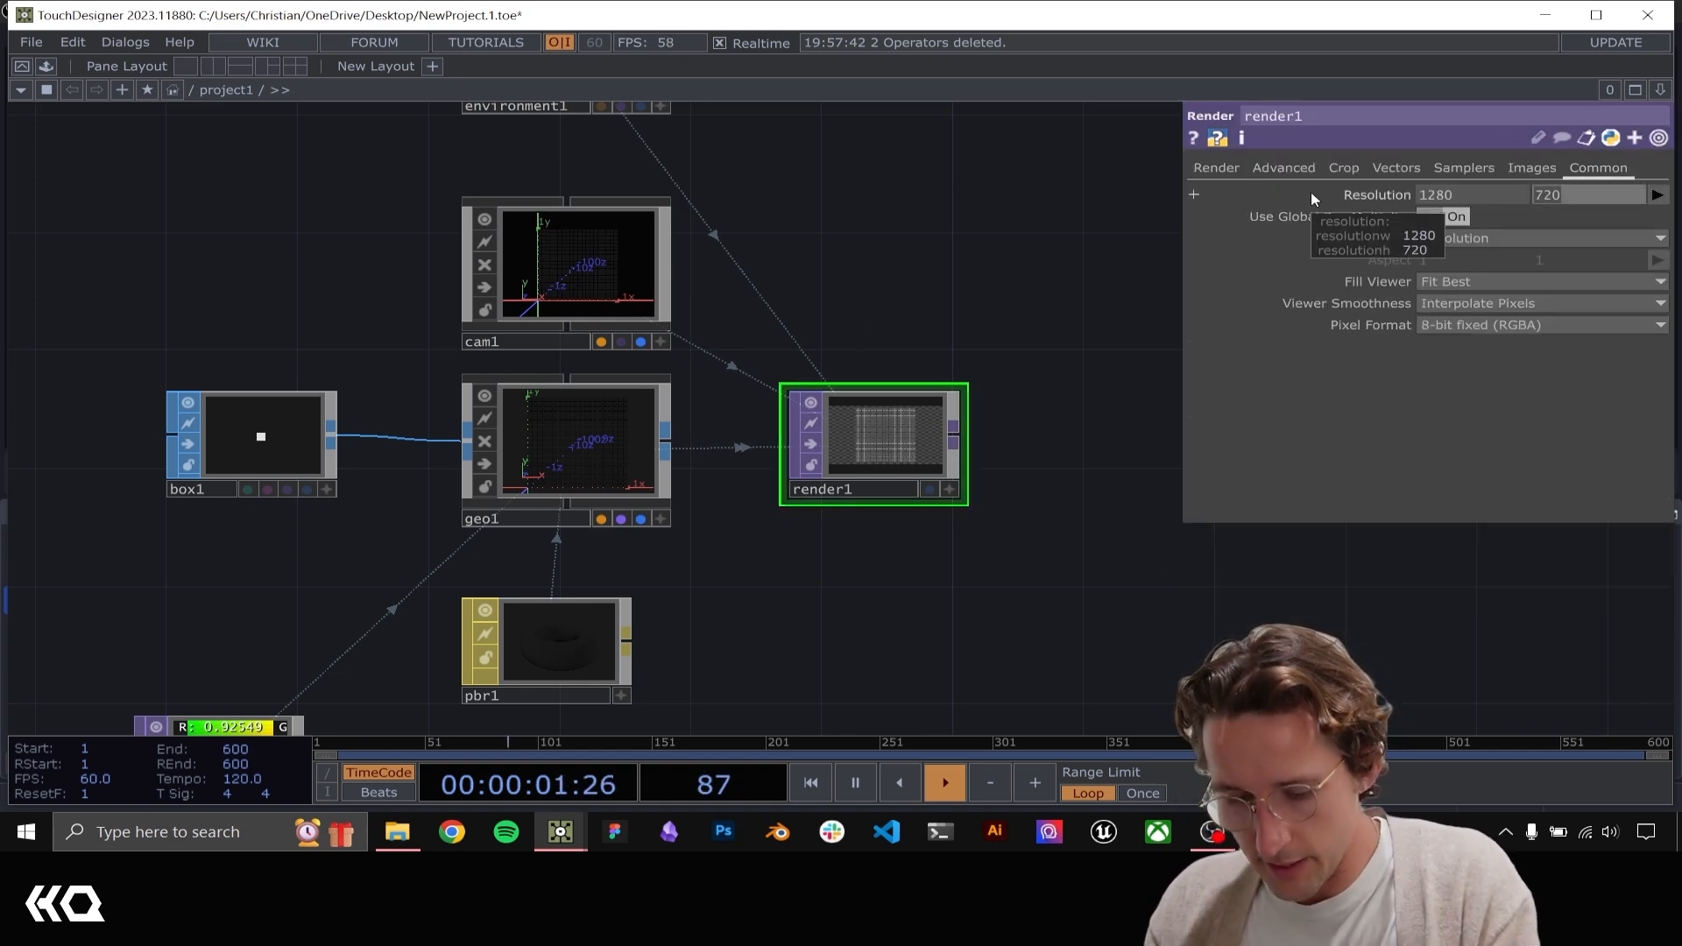
text(1280)
key(Return)
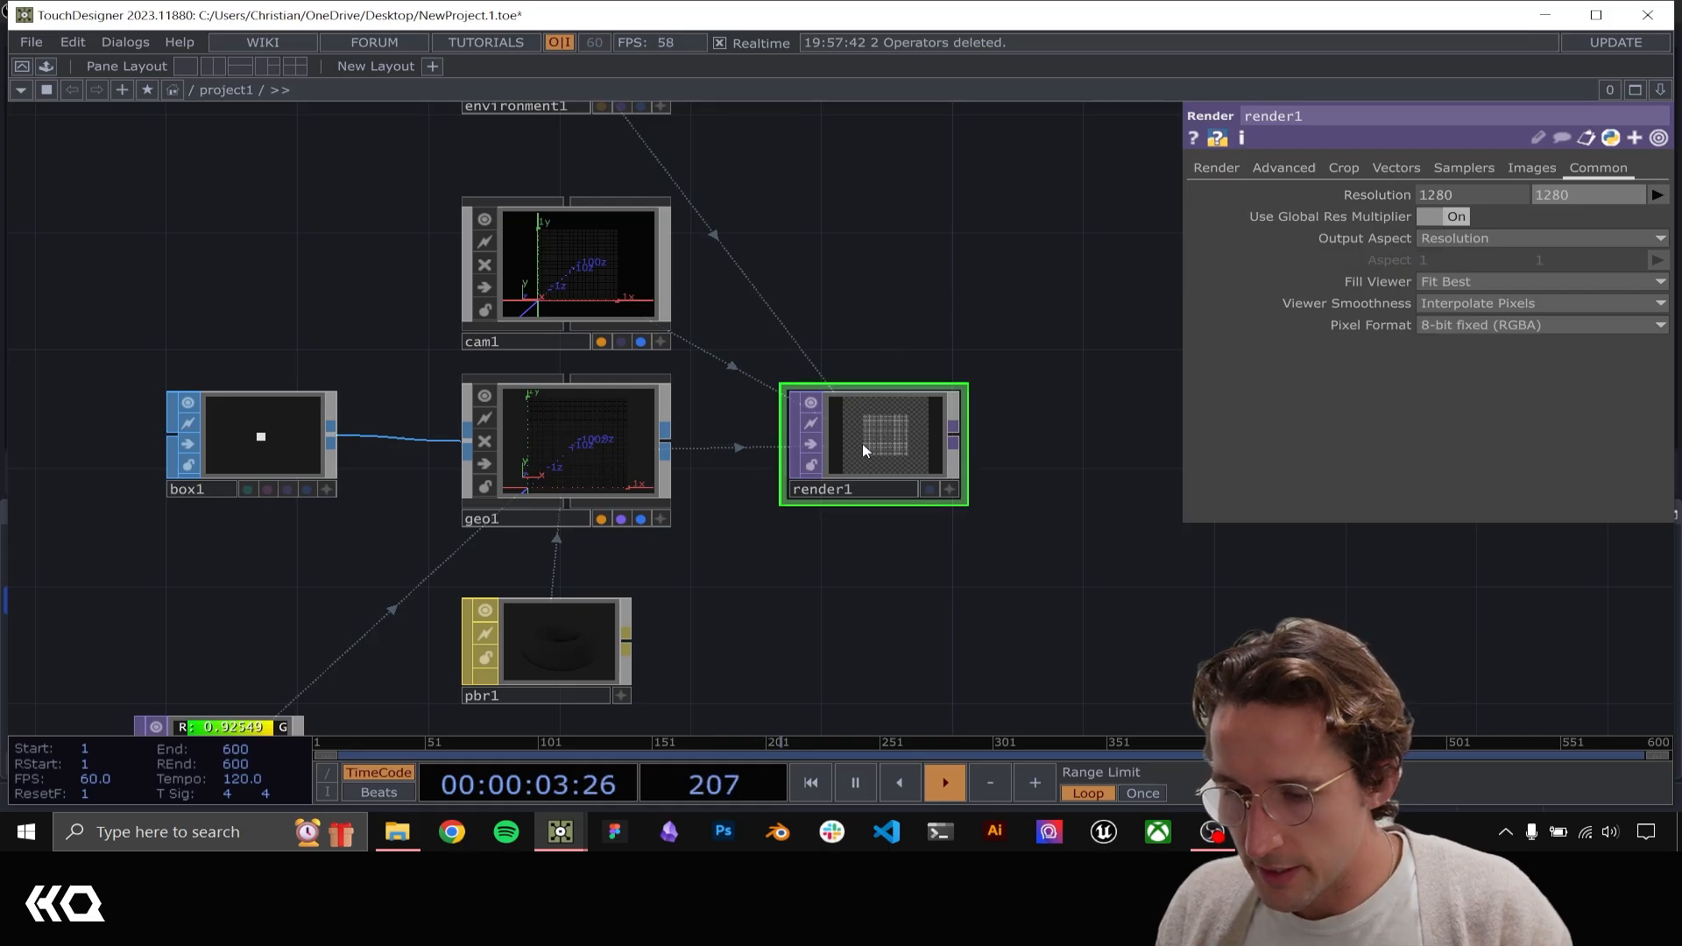
drag(840, 256, 803, 346)
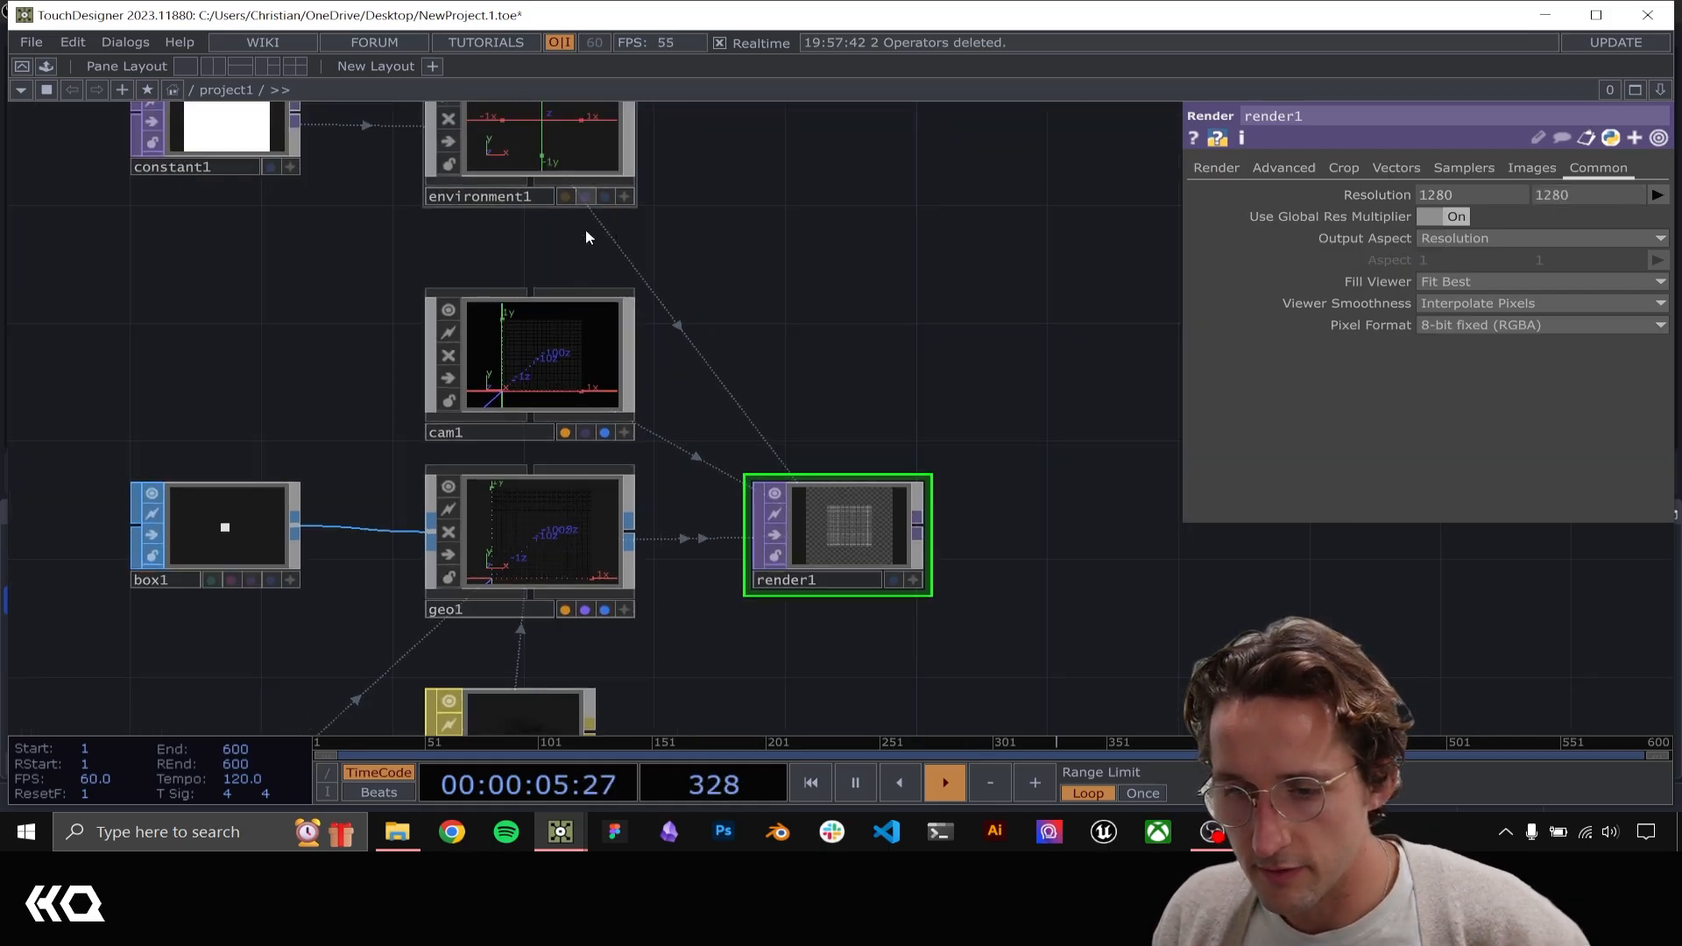
click(1221, 170)
Set cam1's Z translation to 1.2 so the boxes fill the frame, and check the result in render1
click(499, 376)
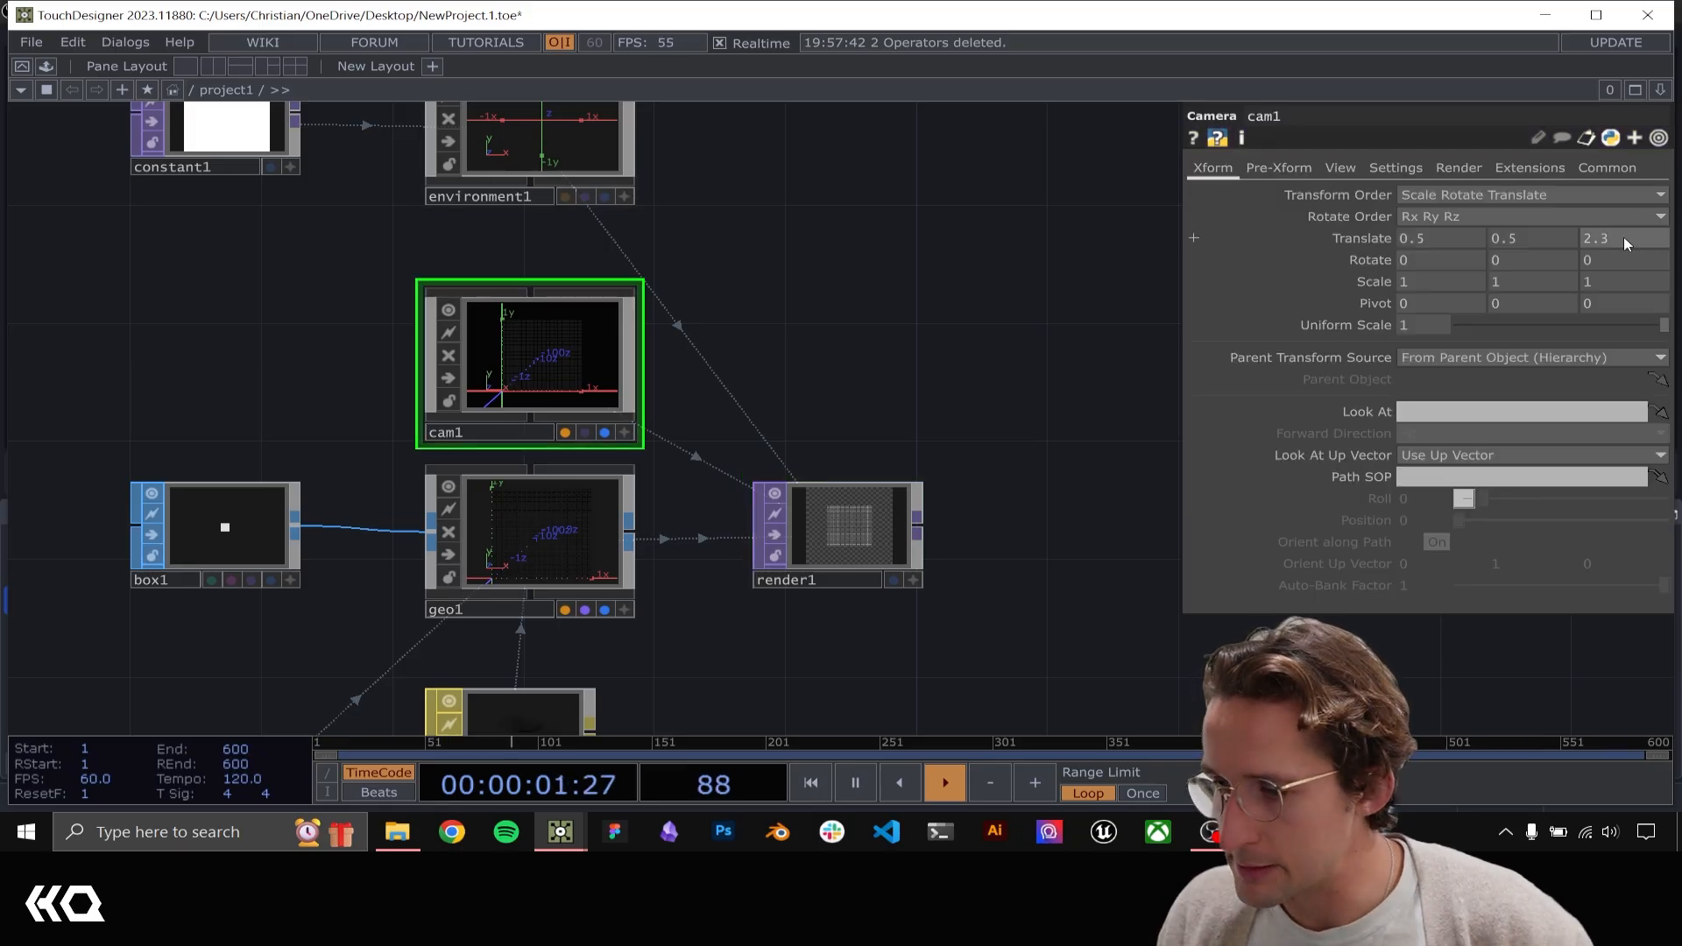
middle_drag(1622, 236, 1599, 210)
scroll(958, 558, up, 6)
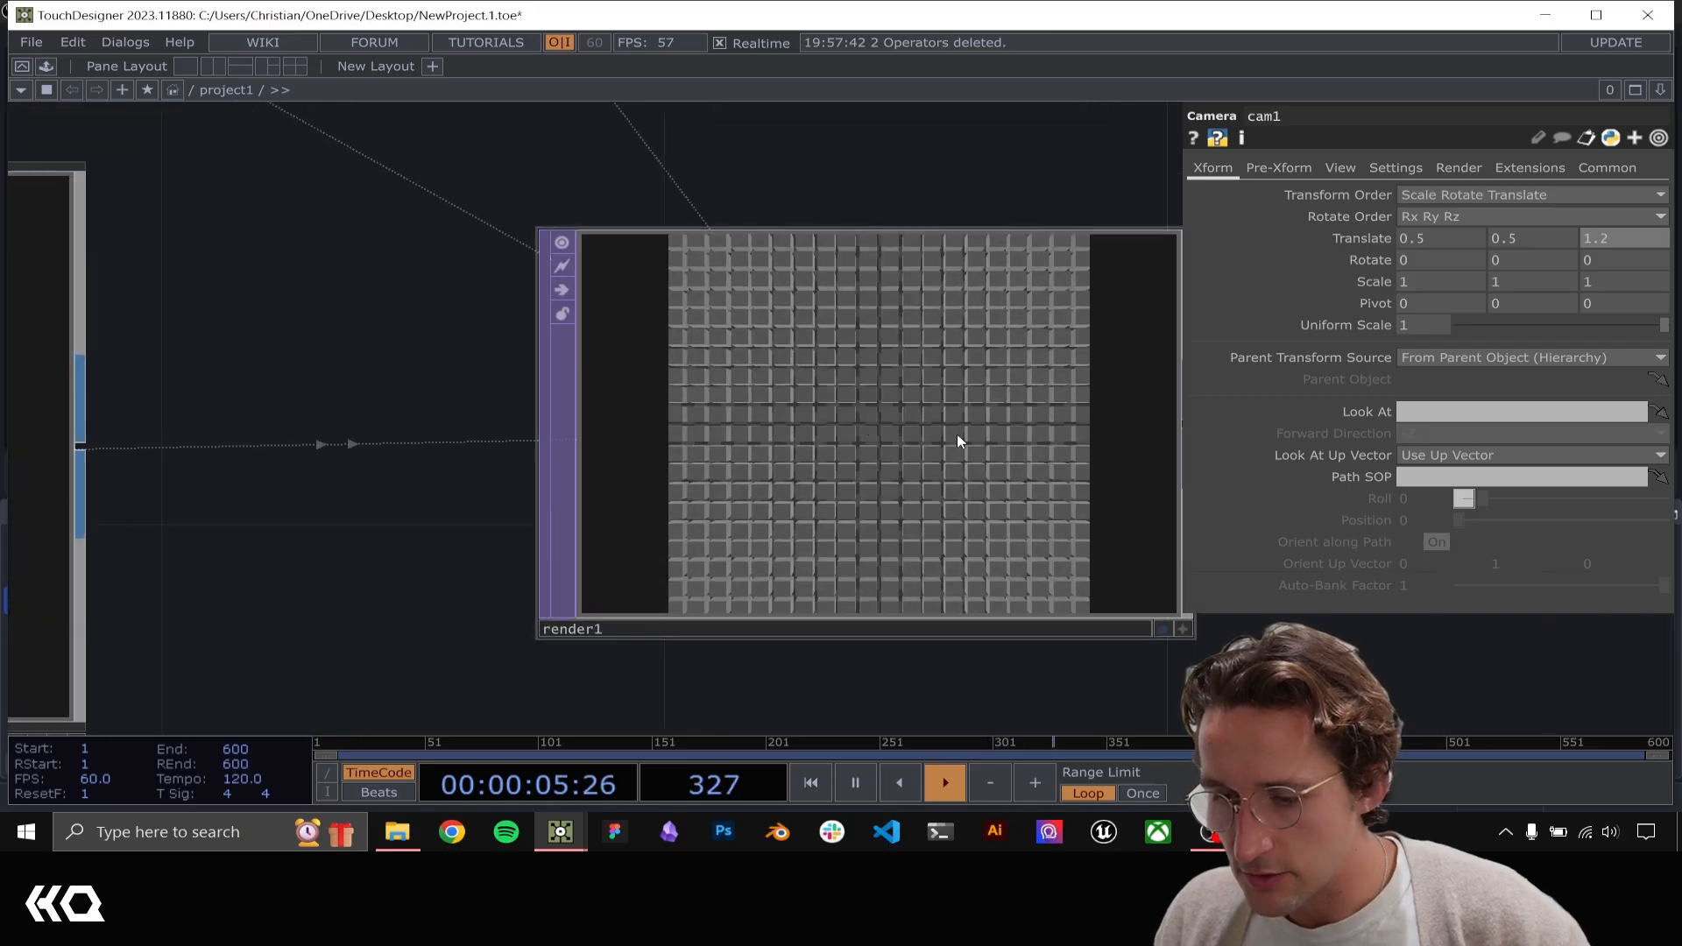
scroll(841, 394, up, 2)
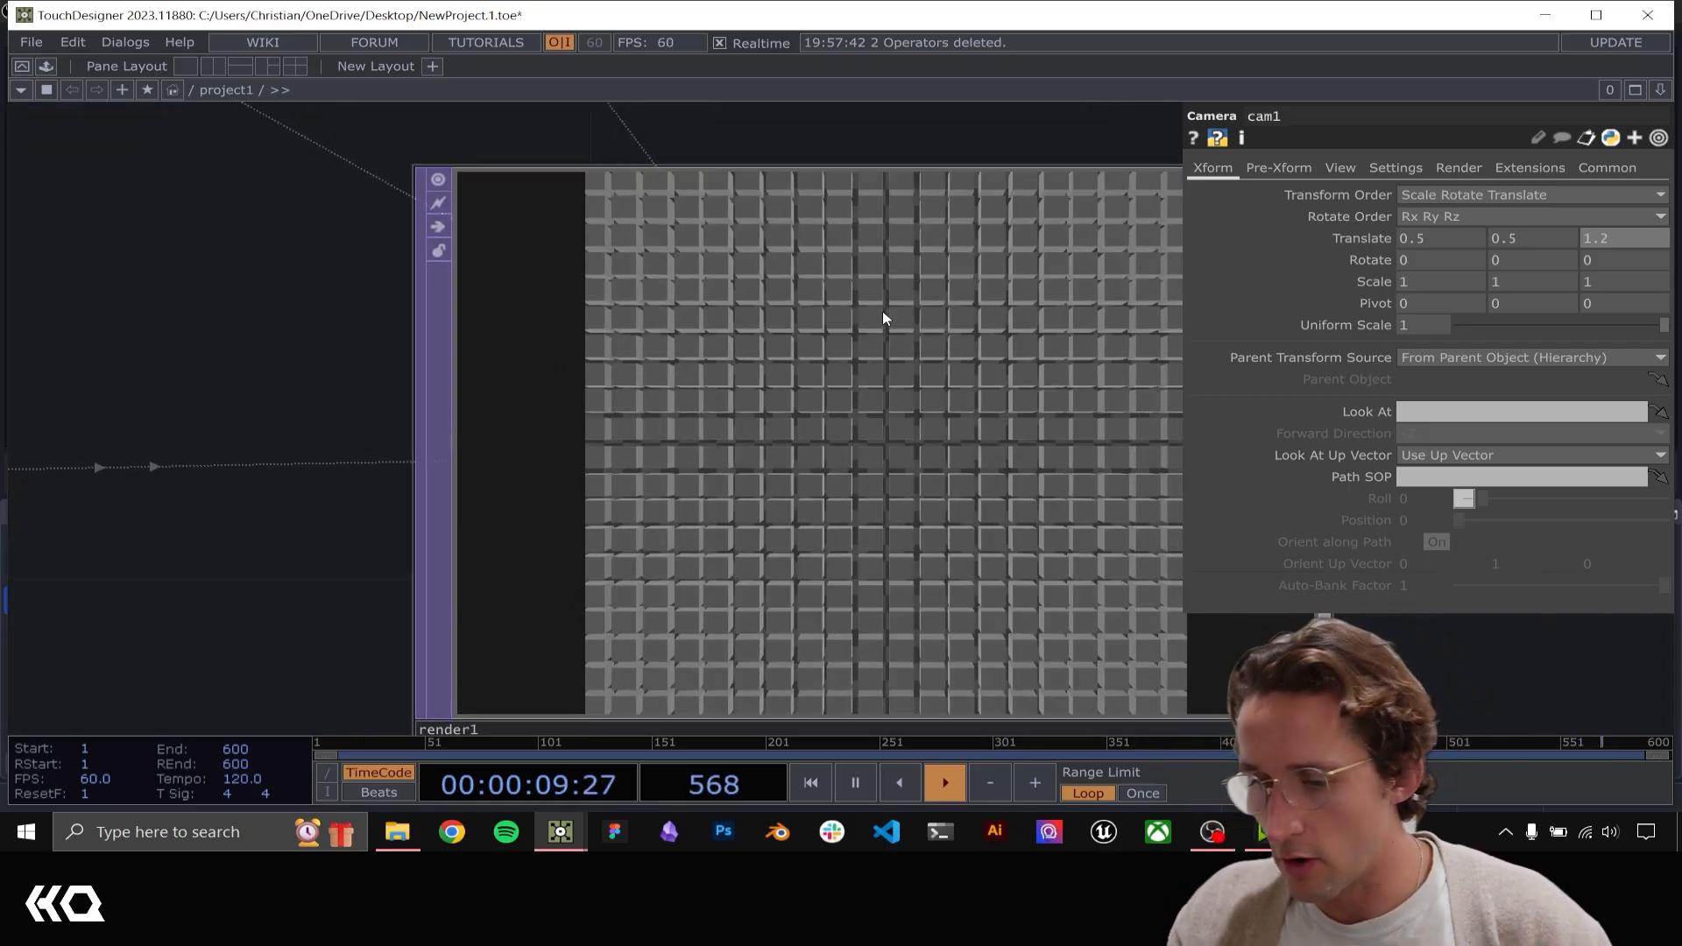
scroll(911, 393, down, 5)
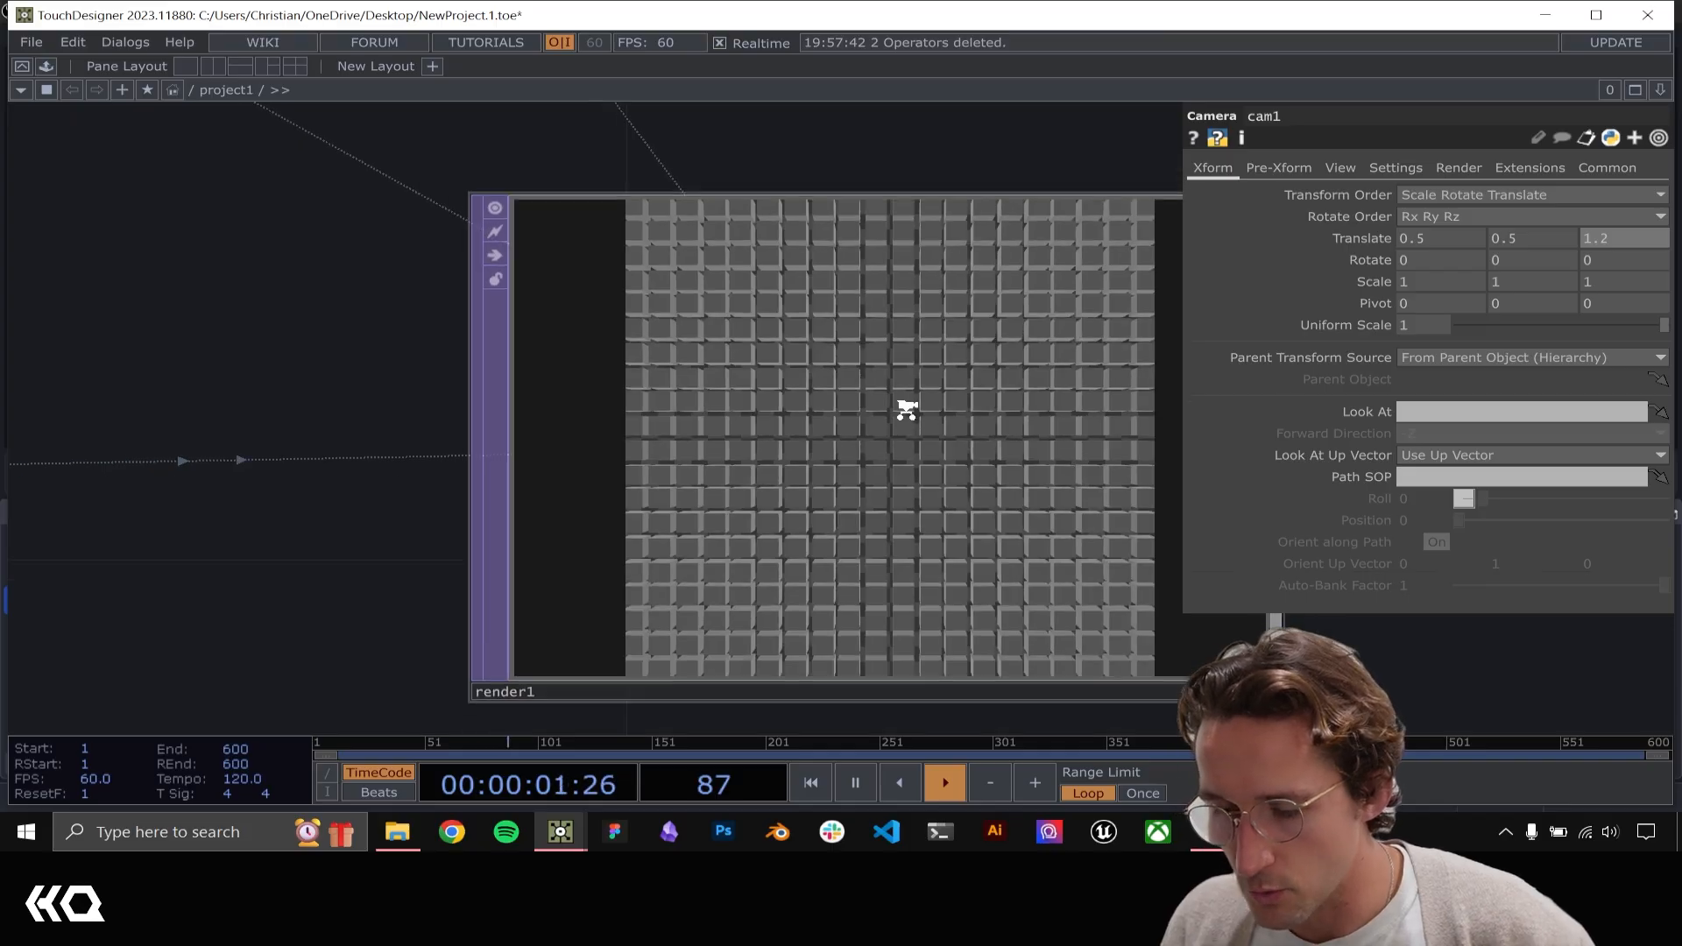
Add a Null TOP connected to the output of render1, leaving space between the two
click(911, 395)
drag(1019, 284, 675, 285)
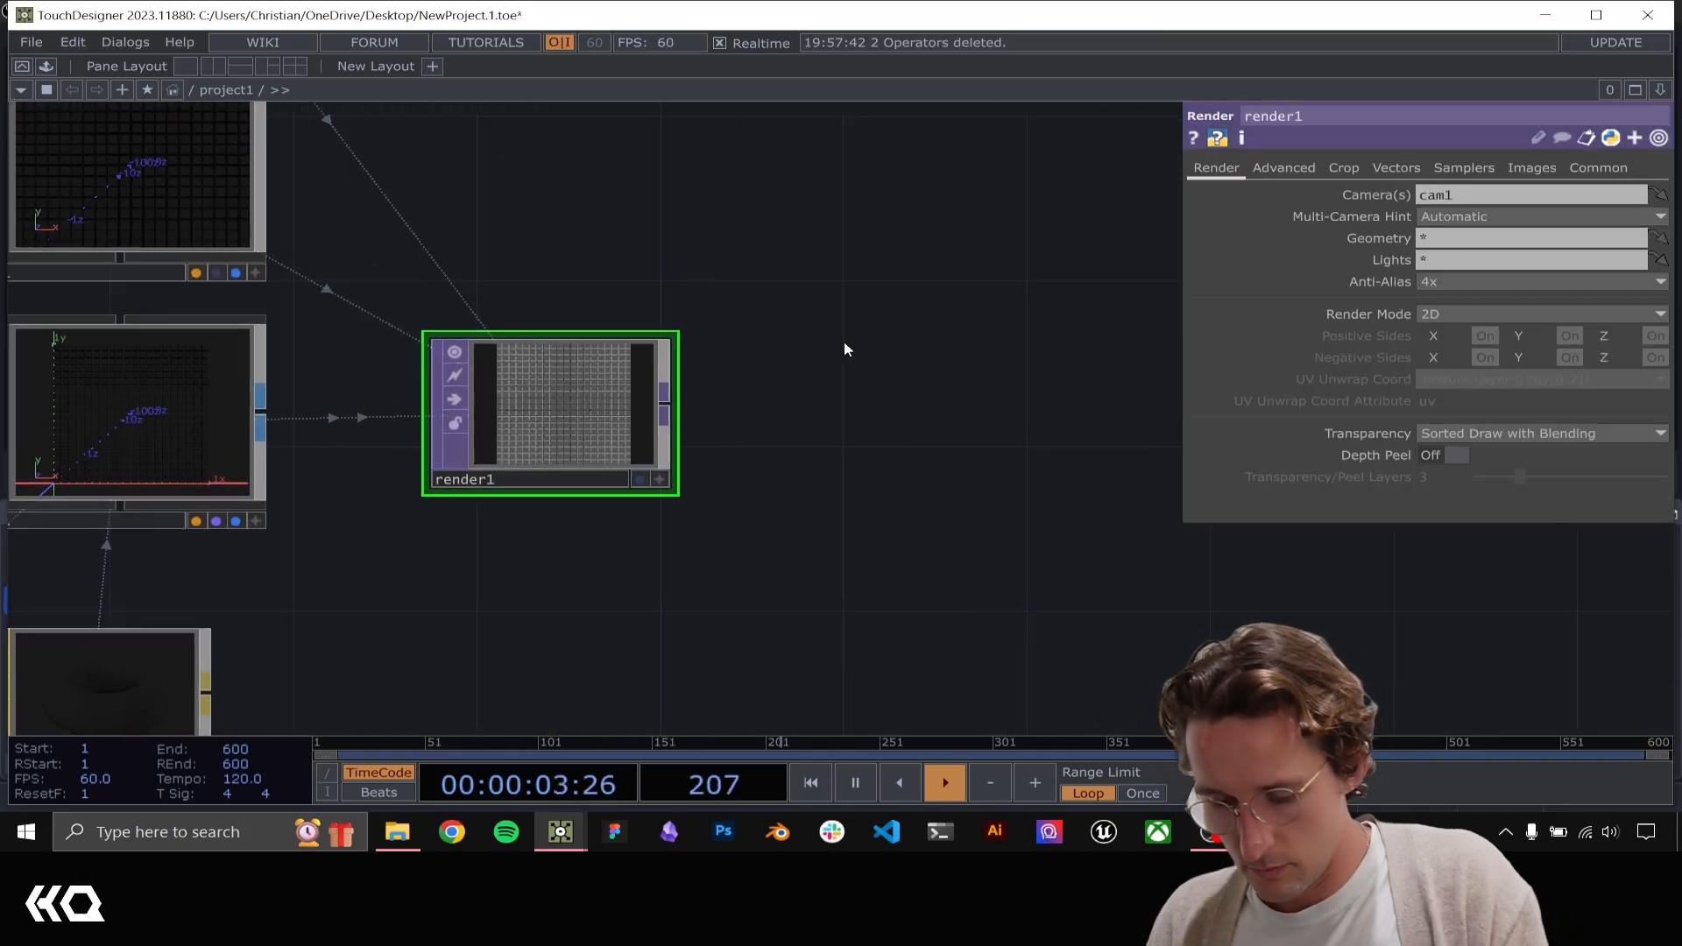
key(alt+n)
click(1112, 386)
drag(891, 522, 646, 473)
drag(847, 335, 894, 376)
Insert a Transform TOP between render1 and null2 and set its background color alpha to 1
right_click(567, 356)
click(616, 336)
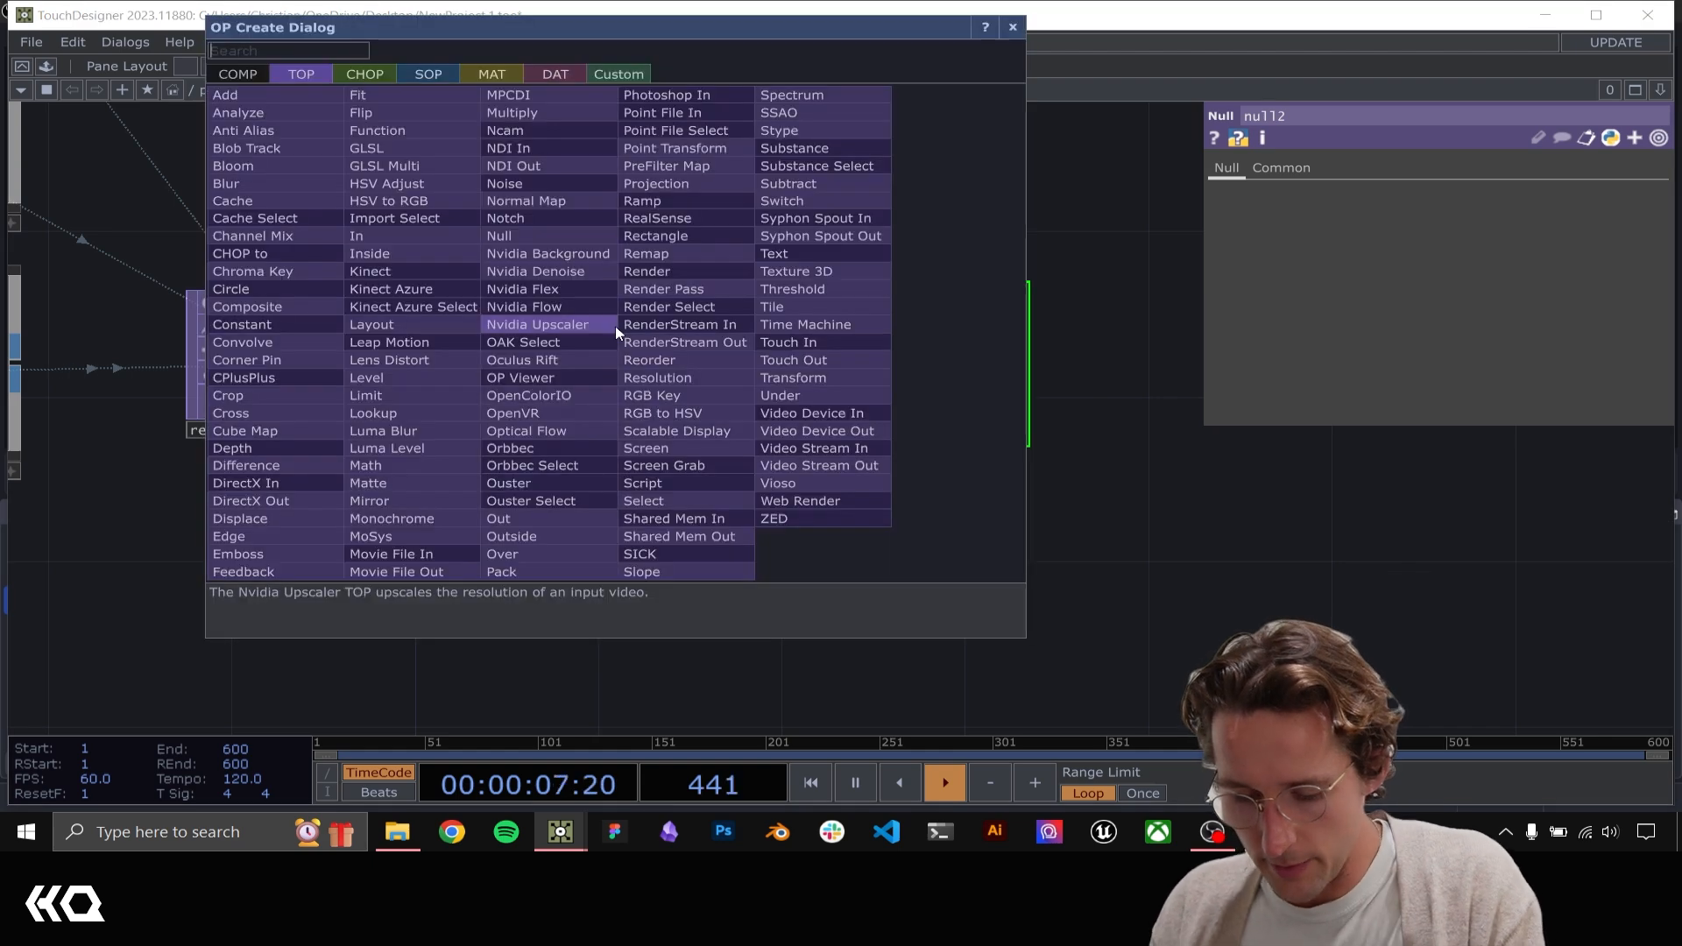
text(comp)
key(BackSpace)
key(BackSpace)
key(BackSpace)
key(BackSpace)
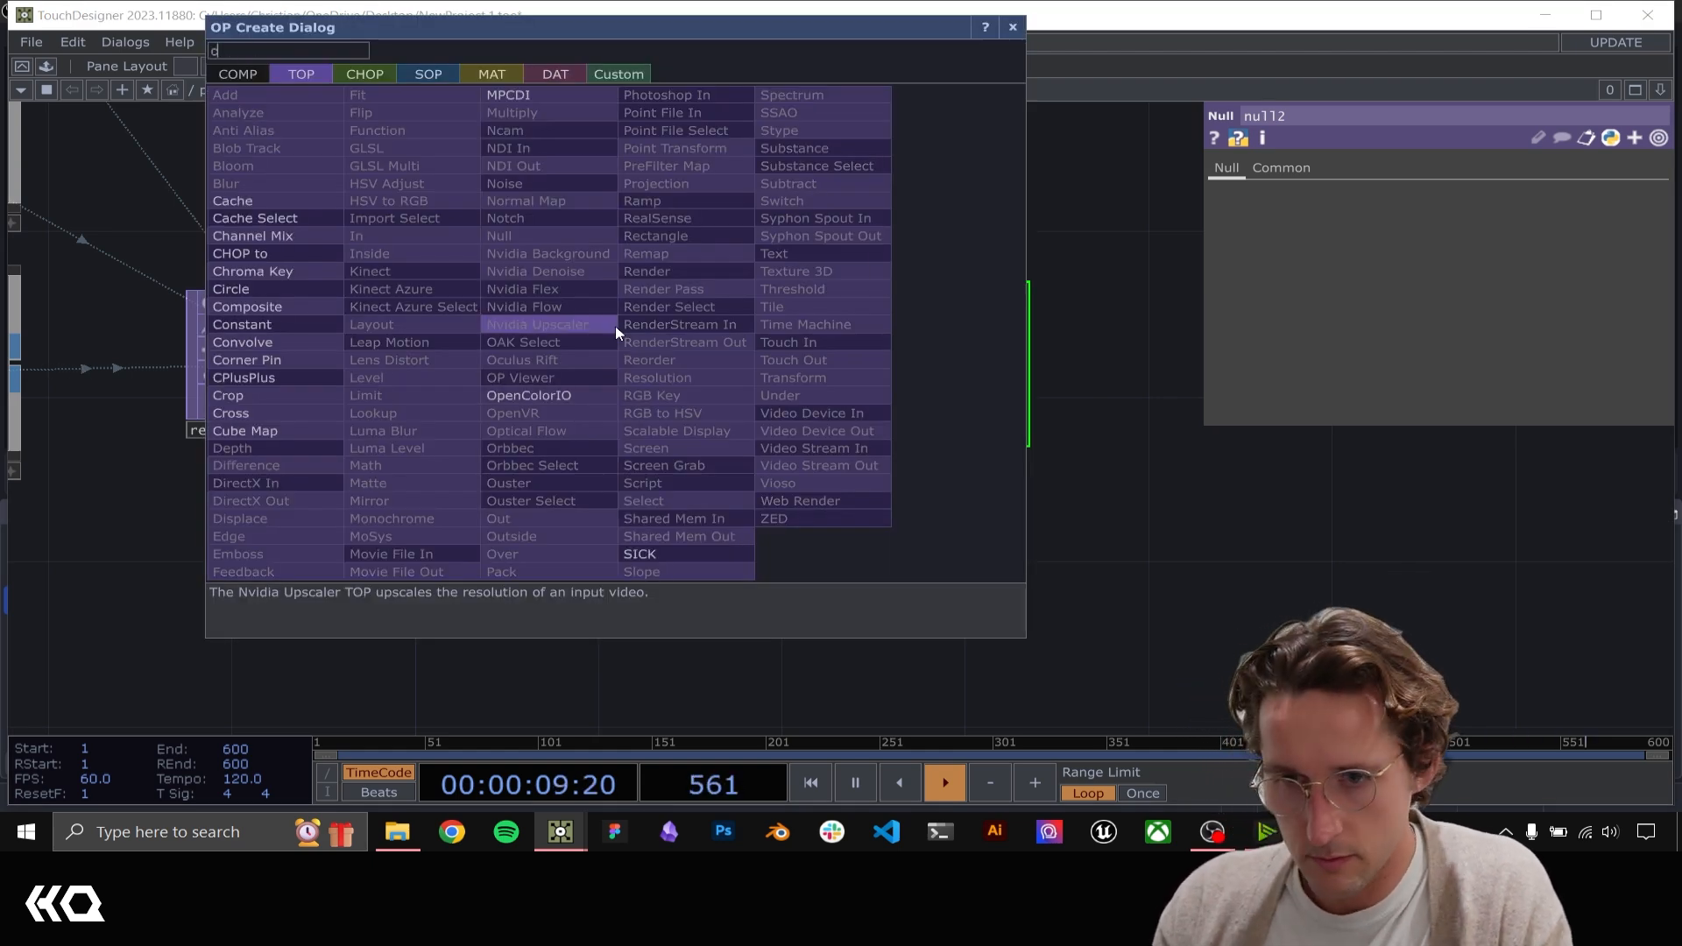
text(transfor)
key(Return)
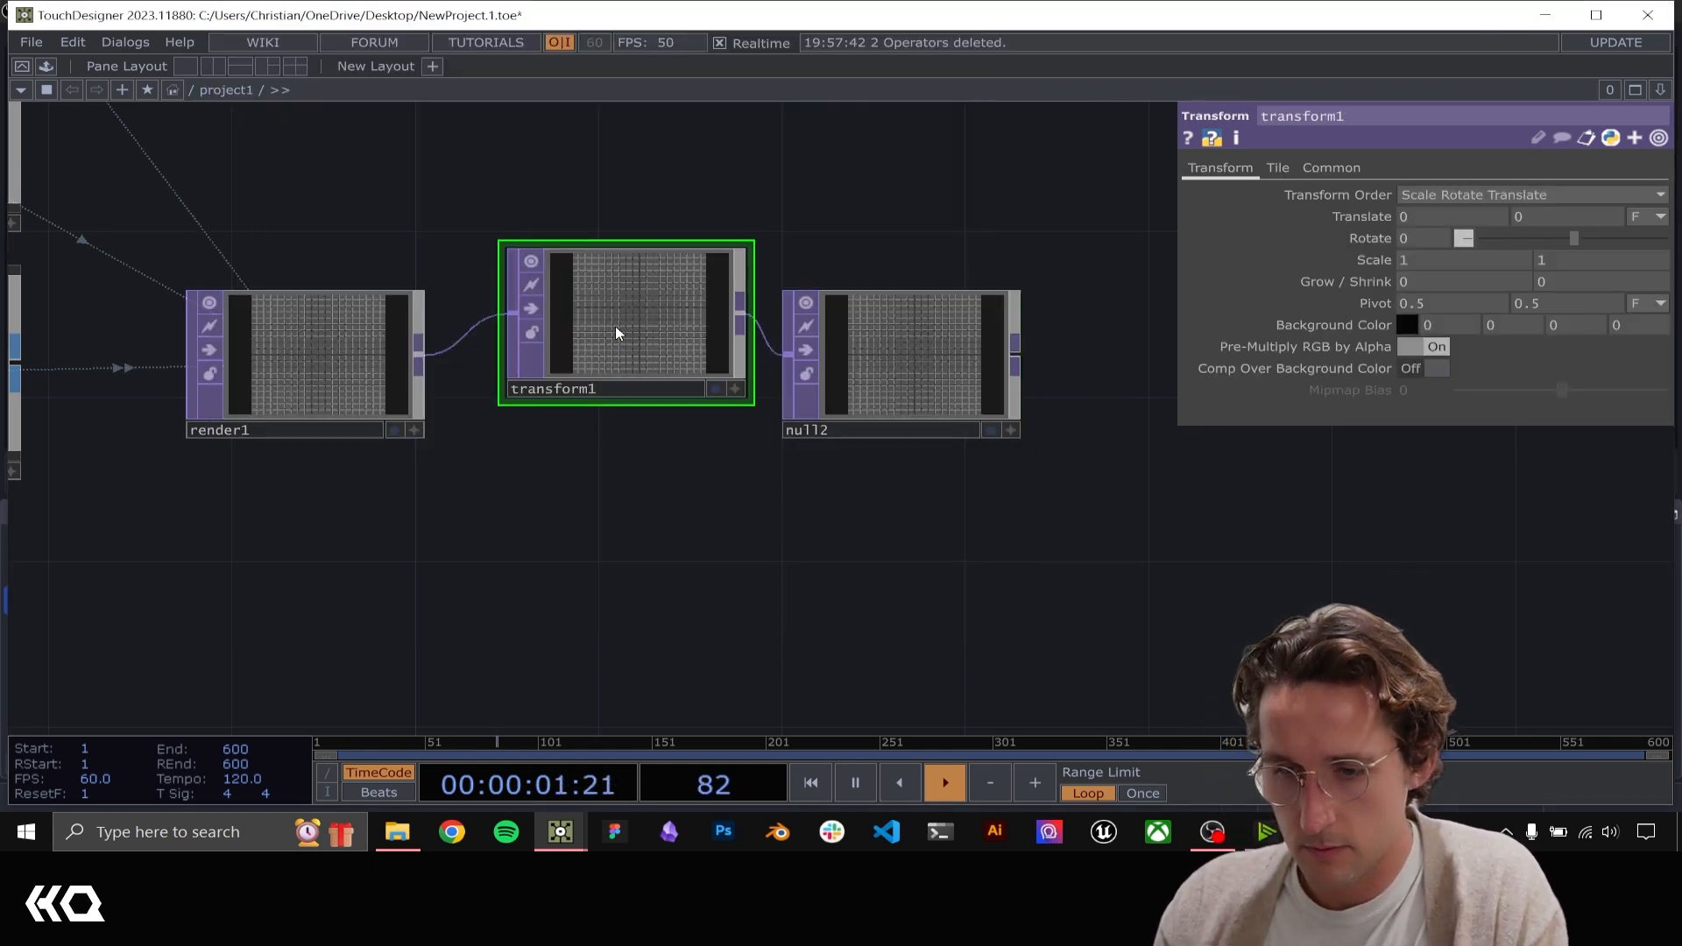
click(1634, 326)
text(1)
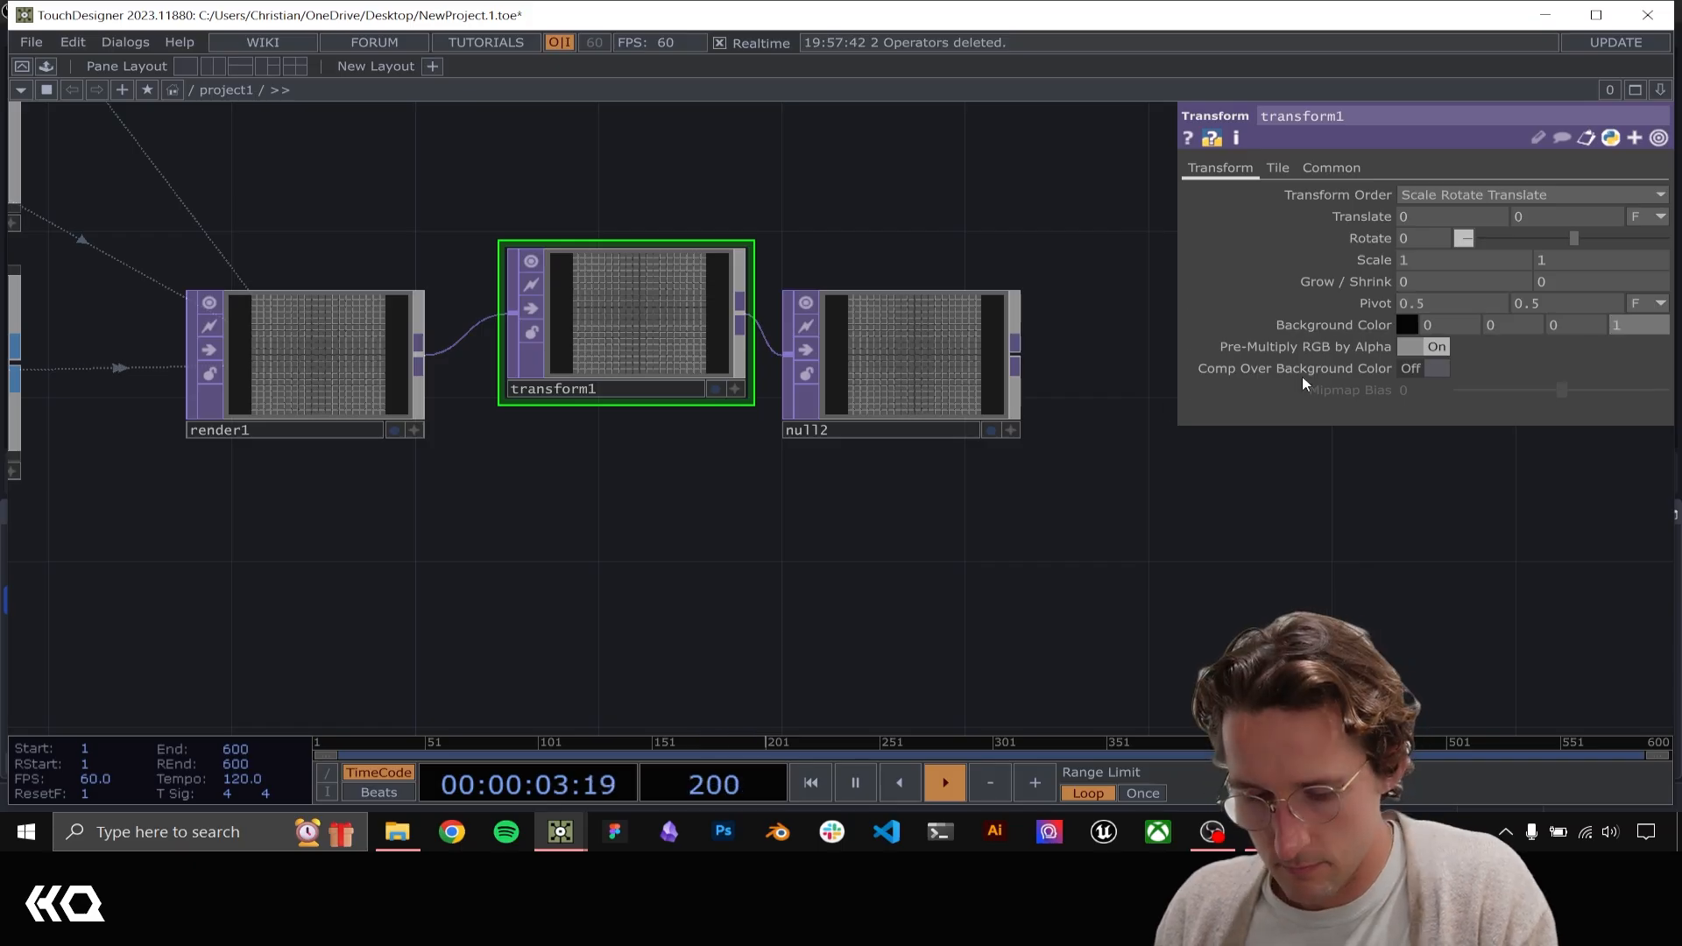
Turn on compositing over the background color in transform1
click(1429, 368)
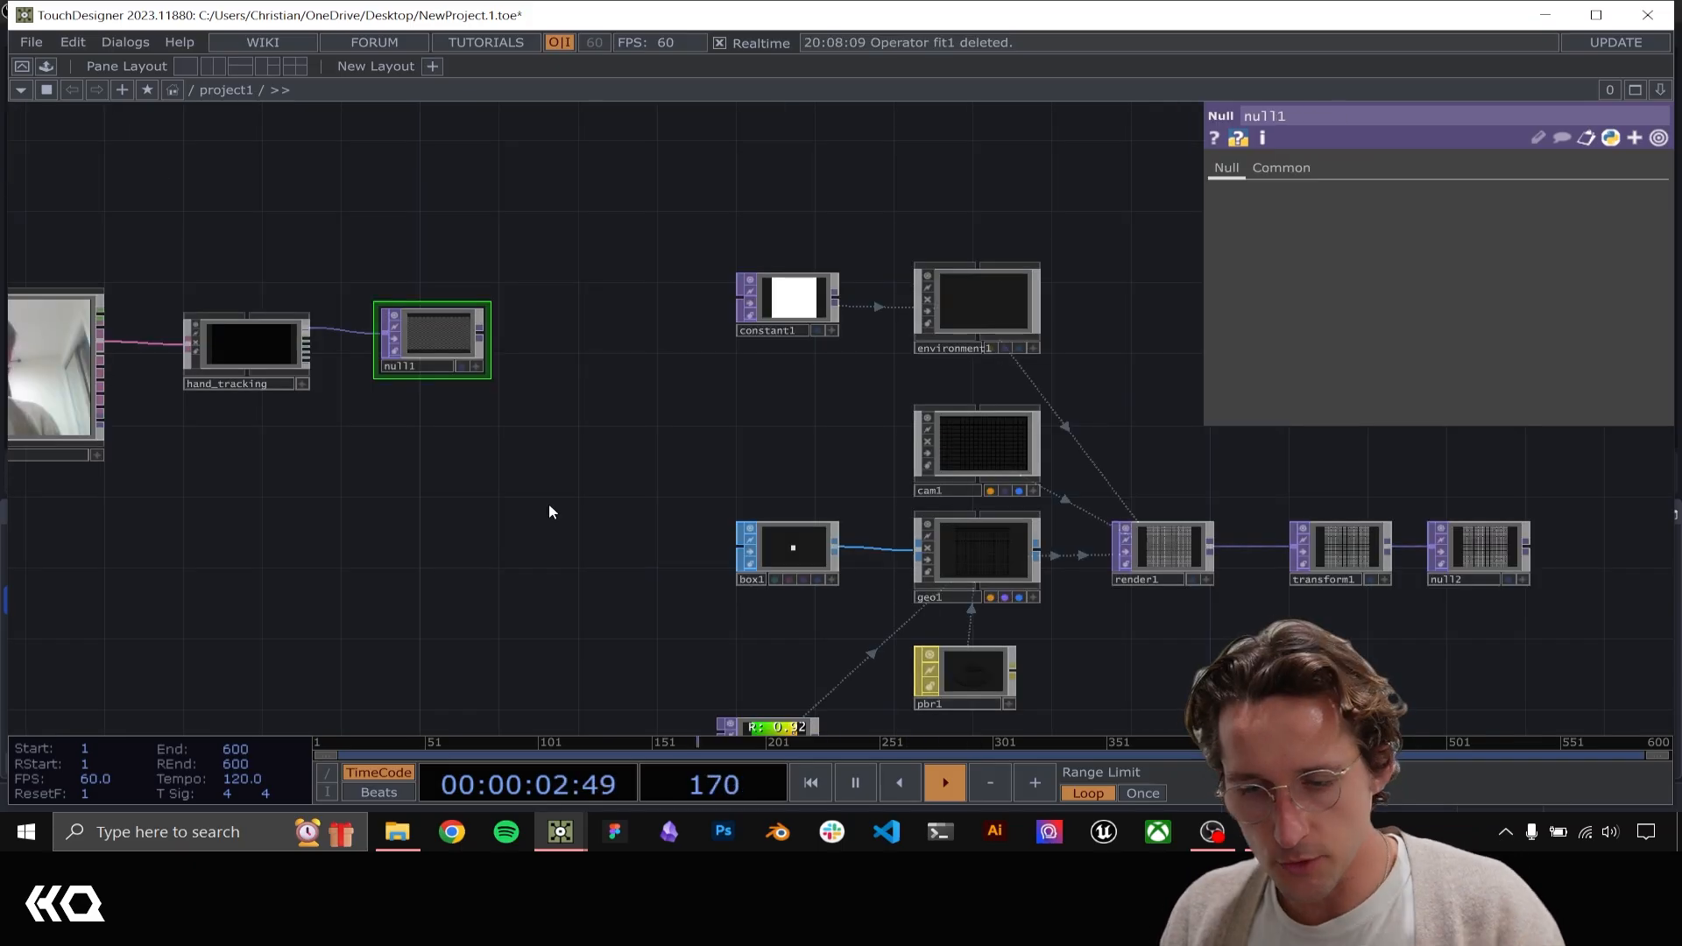
Examine the hand tracking points in null1 and the glsl1 texture that positions geo1's boxes
scroll(525, 411, up, 3)
drag(504, 438, 285, 177)
drag(601, 503, 498, 484)
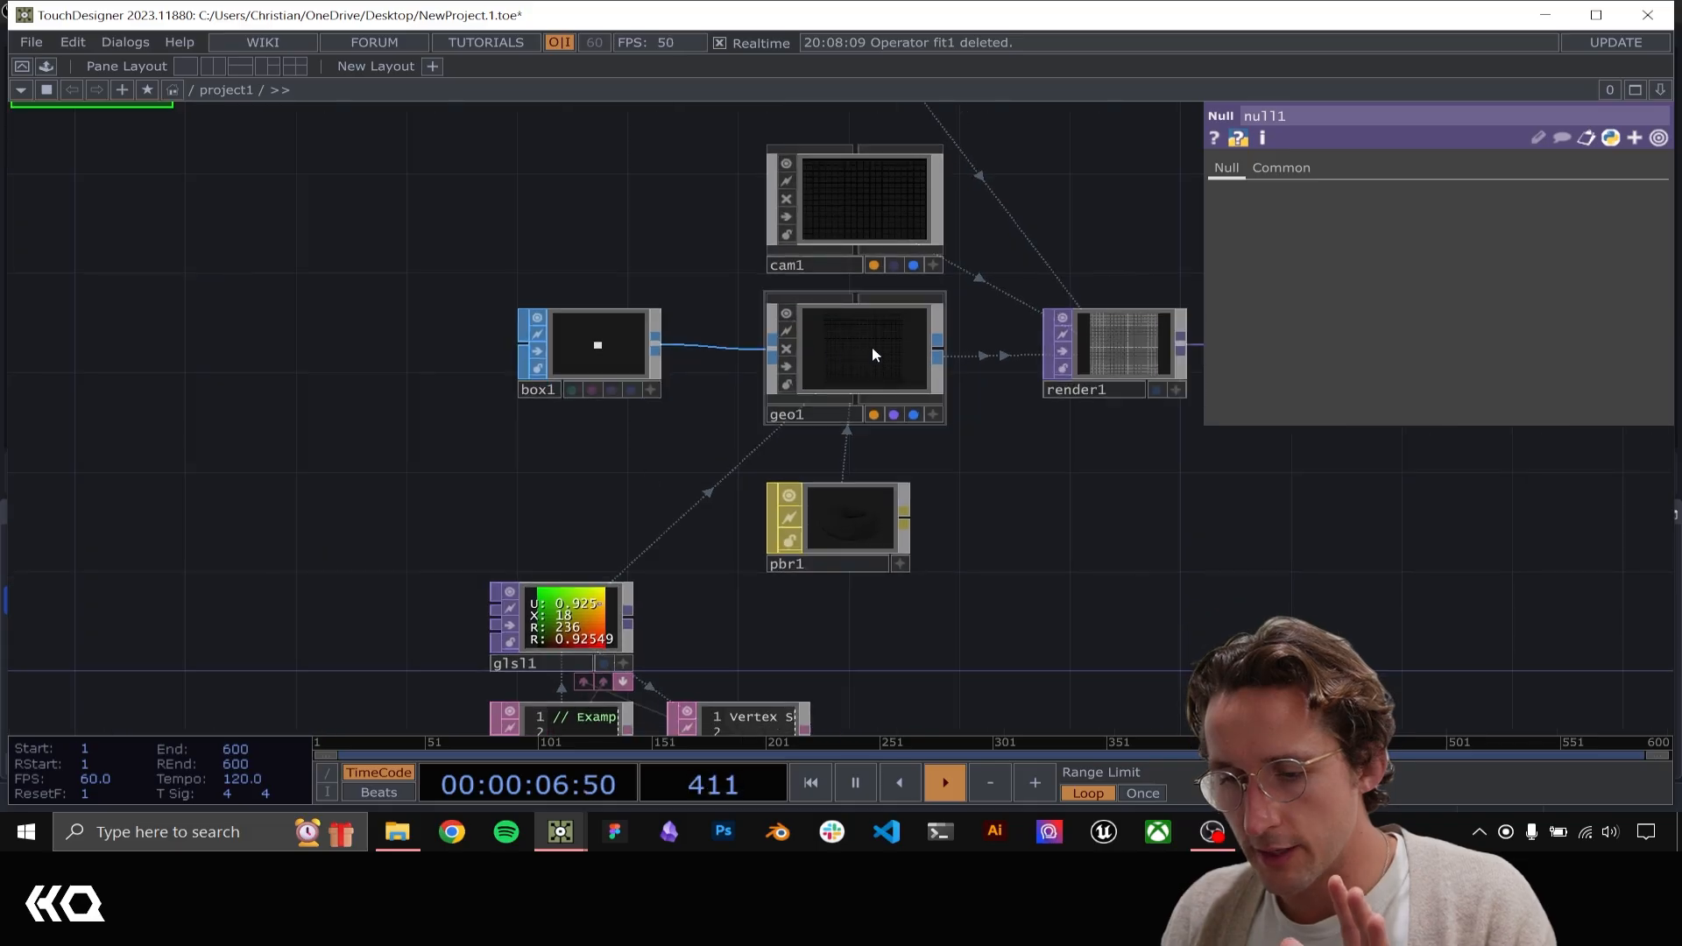
drag(600, 549, 965, 734)
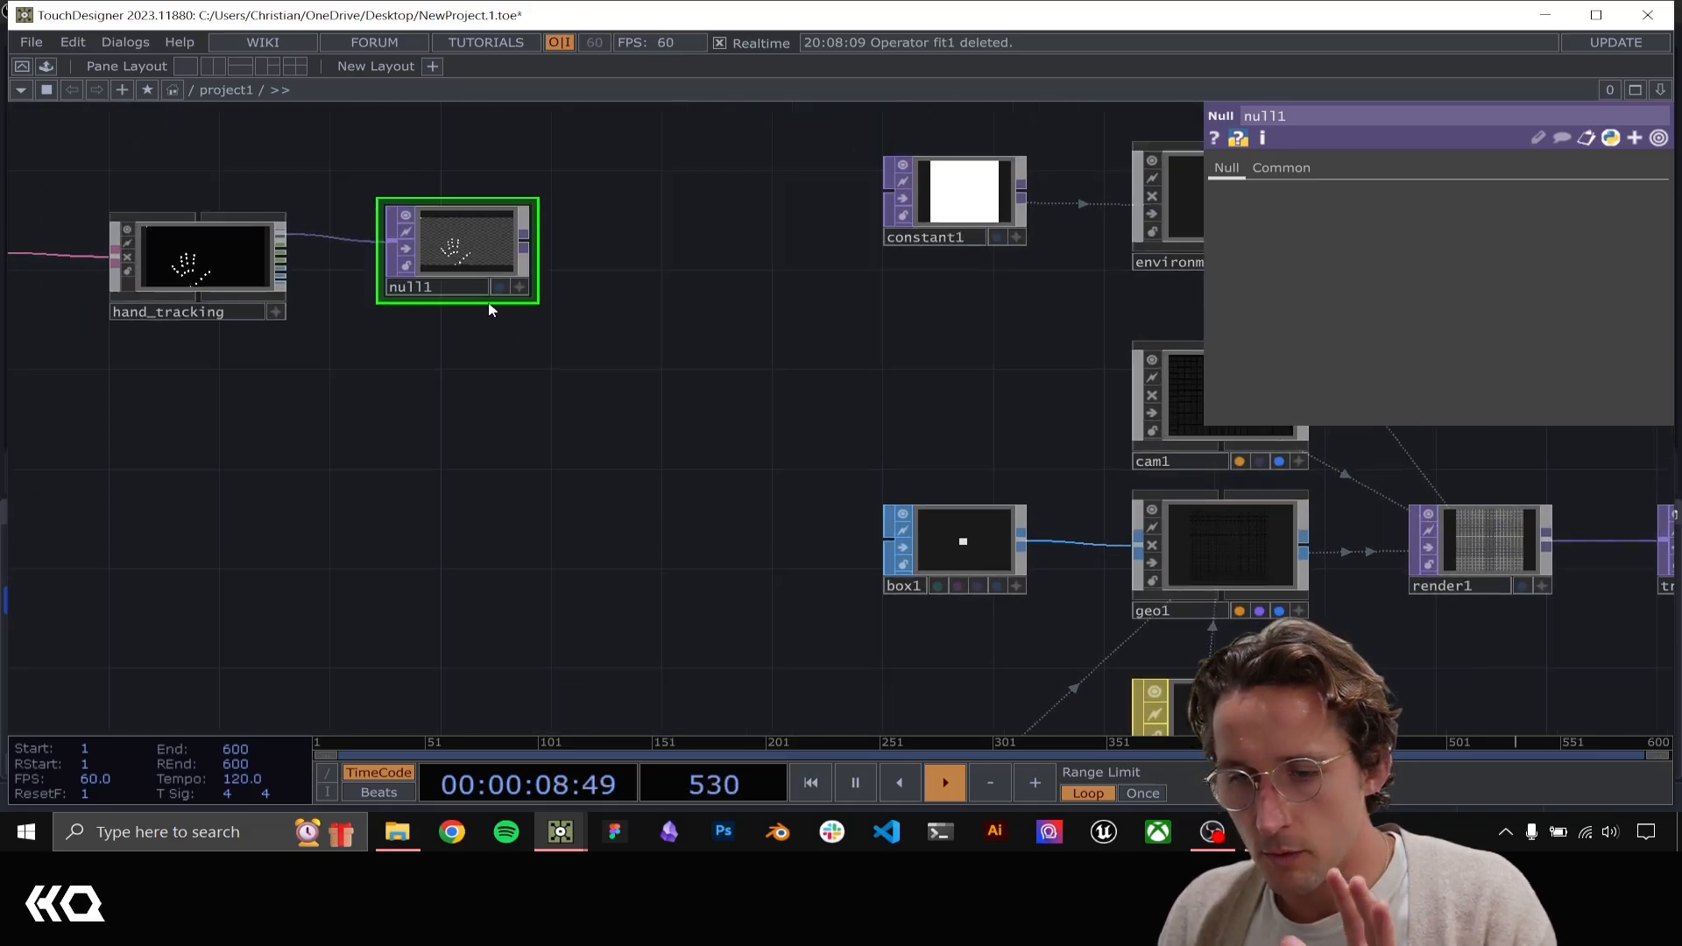
scroll(525, 413, up, 5)
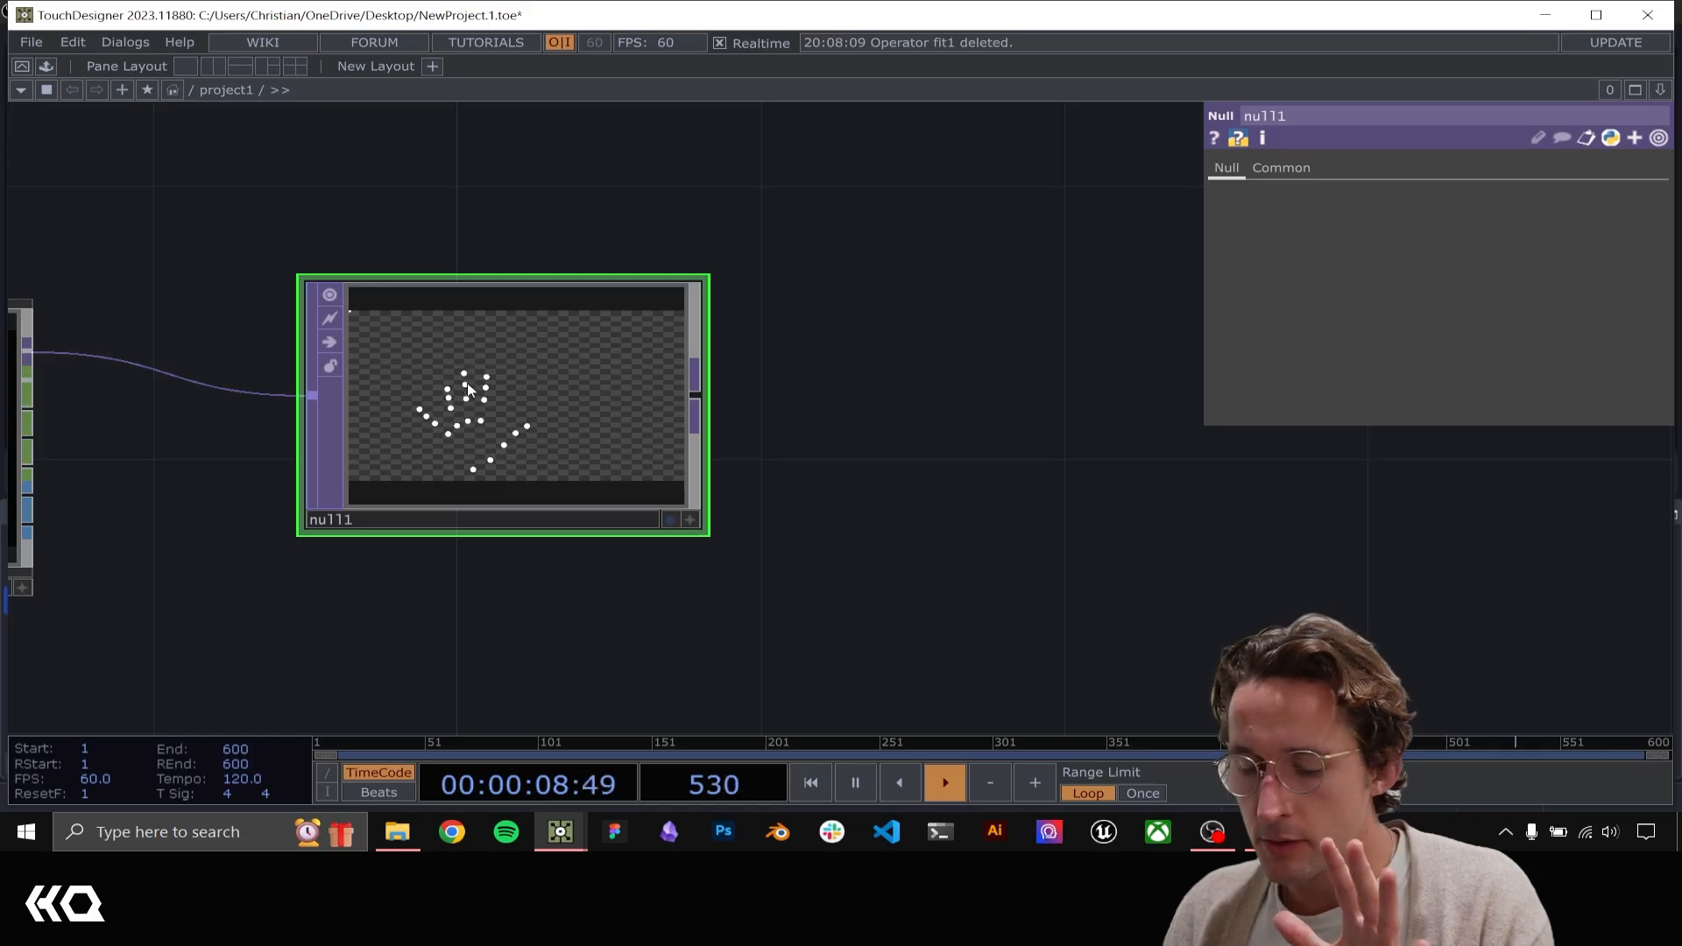
scroll(569, 321, down, 4)
drag(1082, 652, 394, 162)
scroll(569, 320, down, 4)
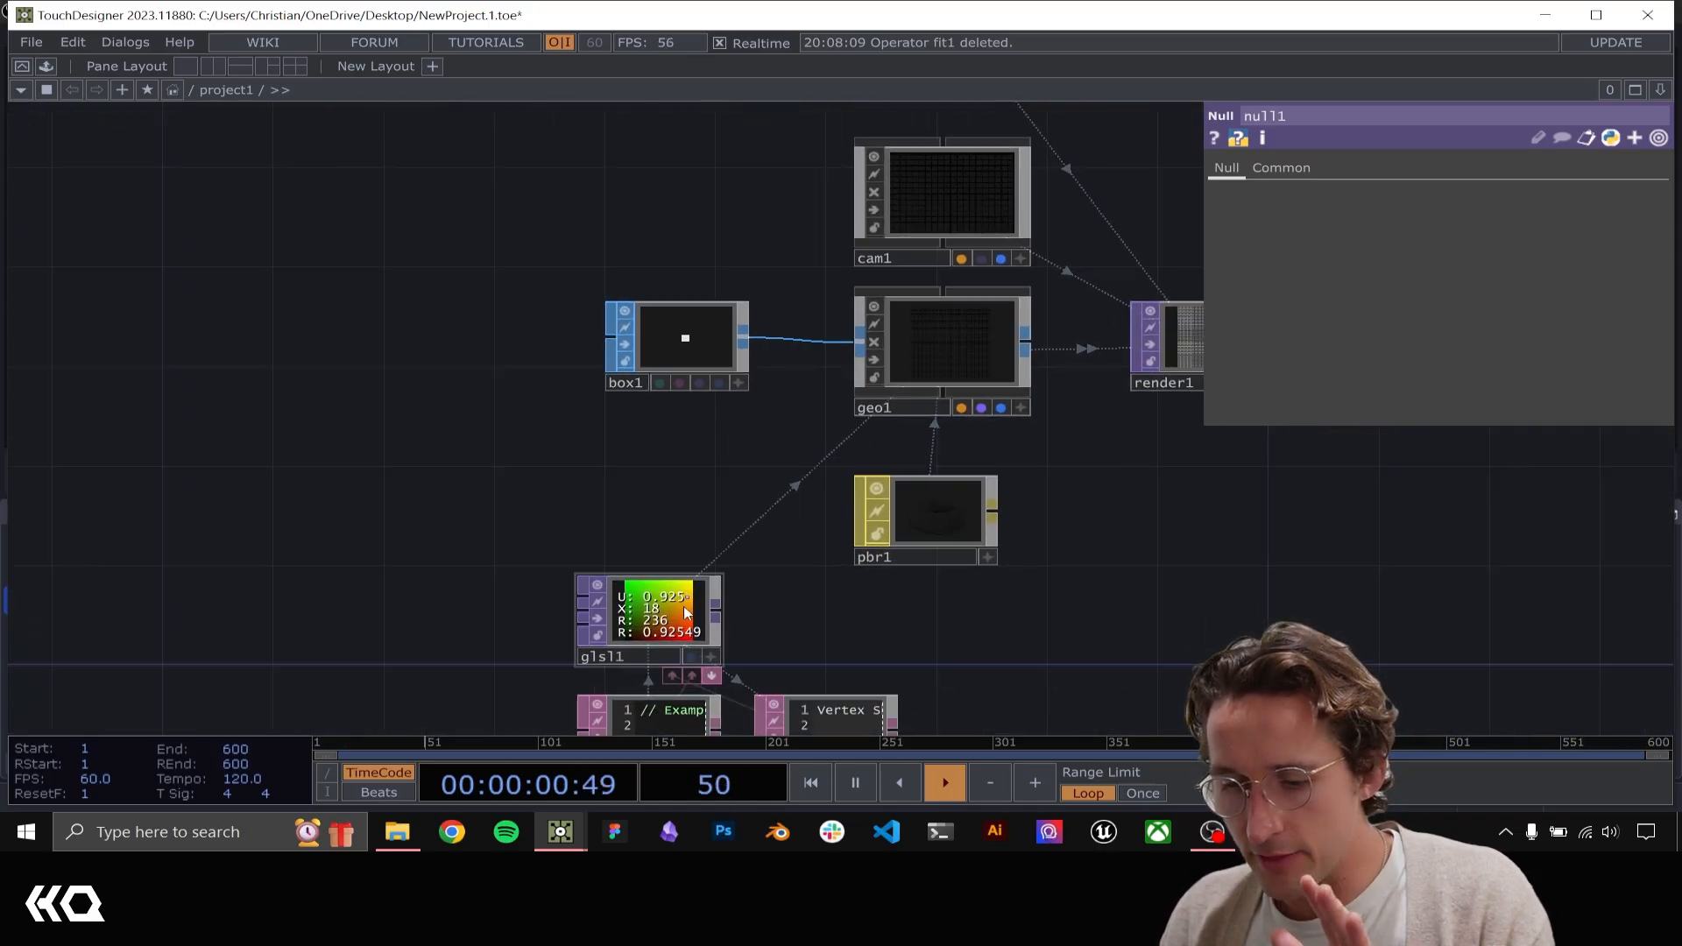
click(678, 611)
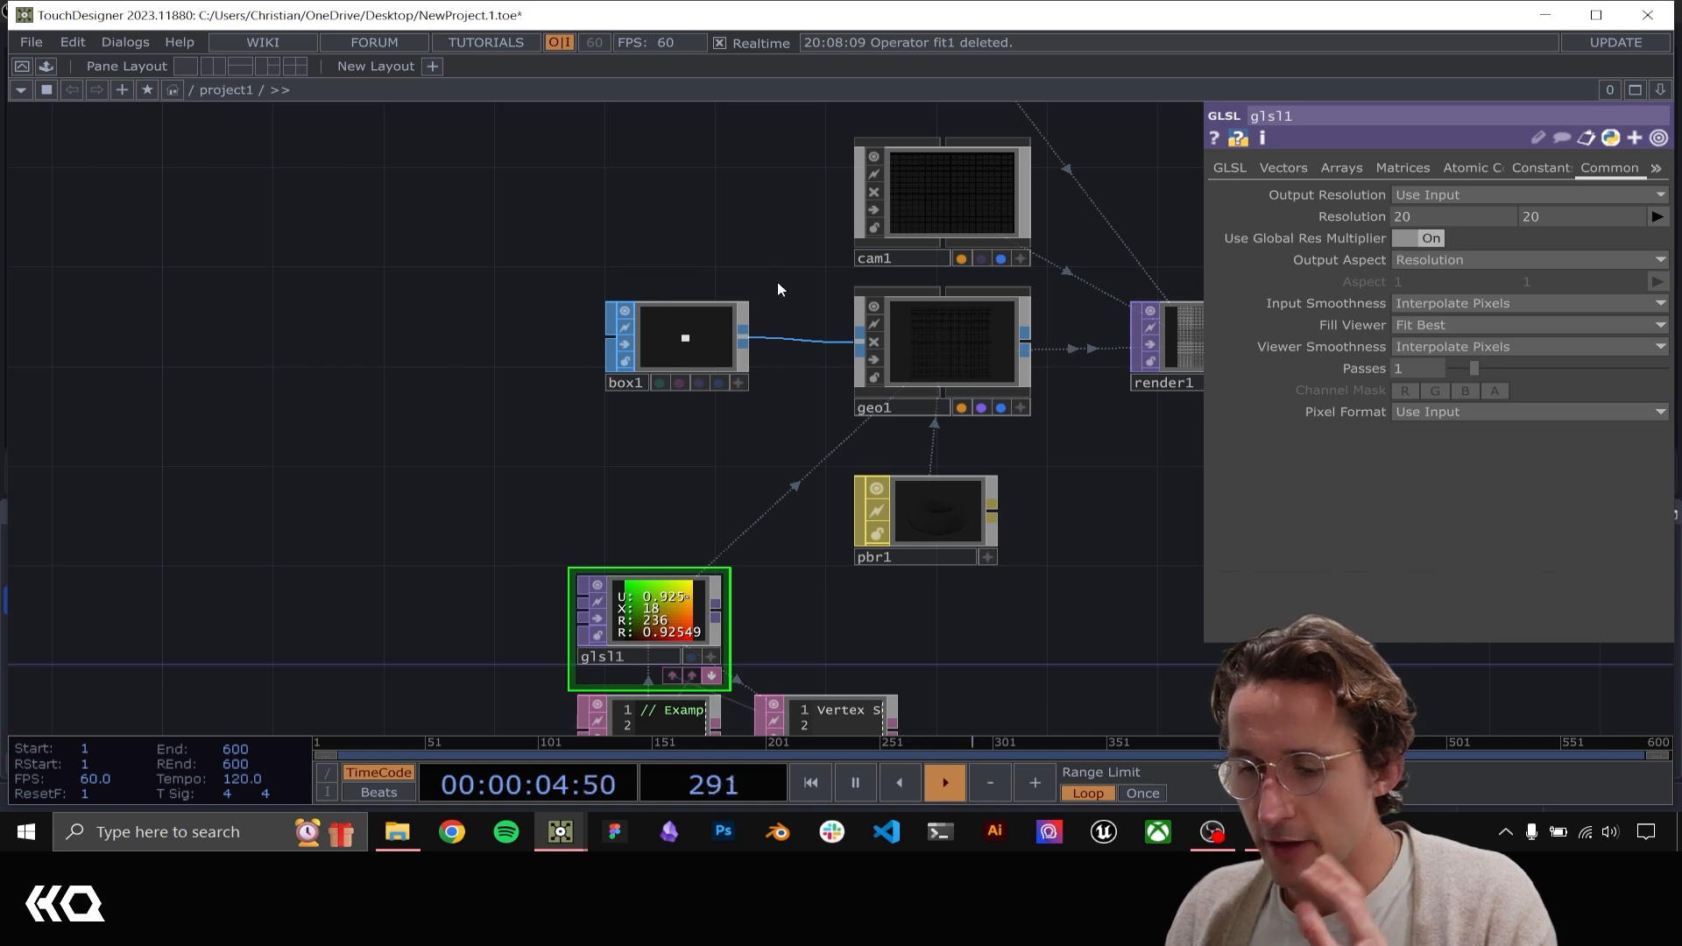
drag(558, 245, 306, 255)
drag(1060, 386, 1274, 604)
drag(406, 361, 458, 380)
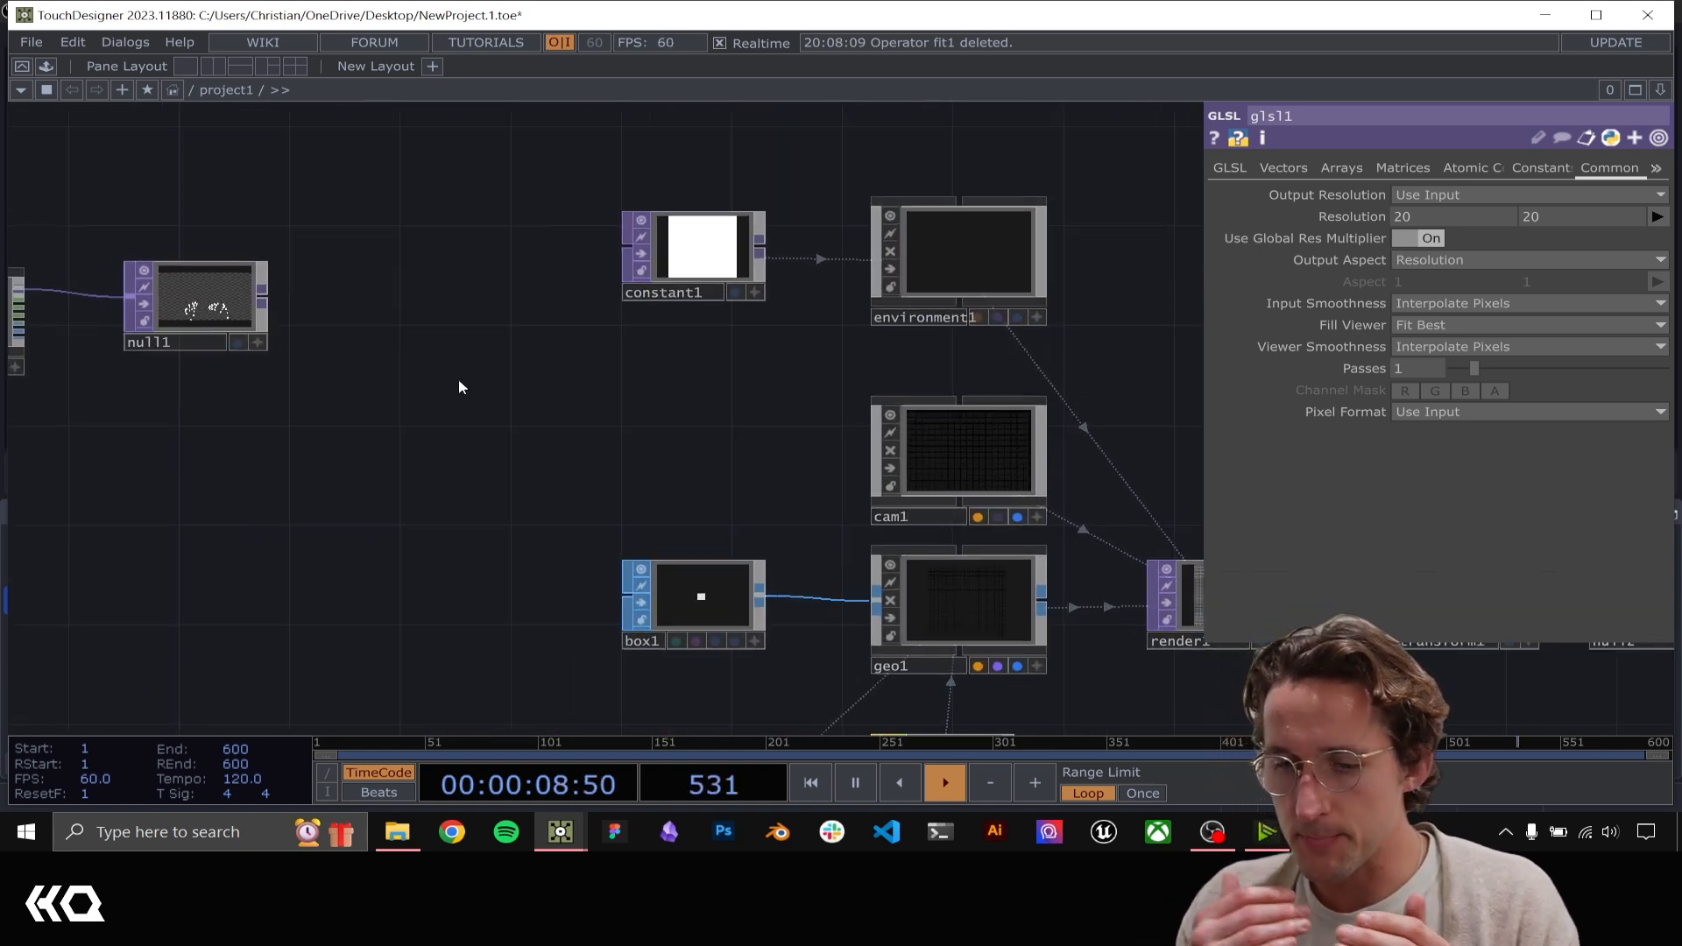
Add a Math TOP connected to the output of null1 and leave some space between the two
drag(423, 396, 614, 334)
click(480, 242)
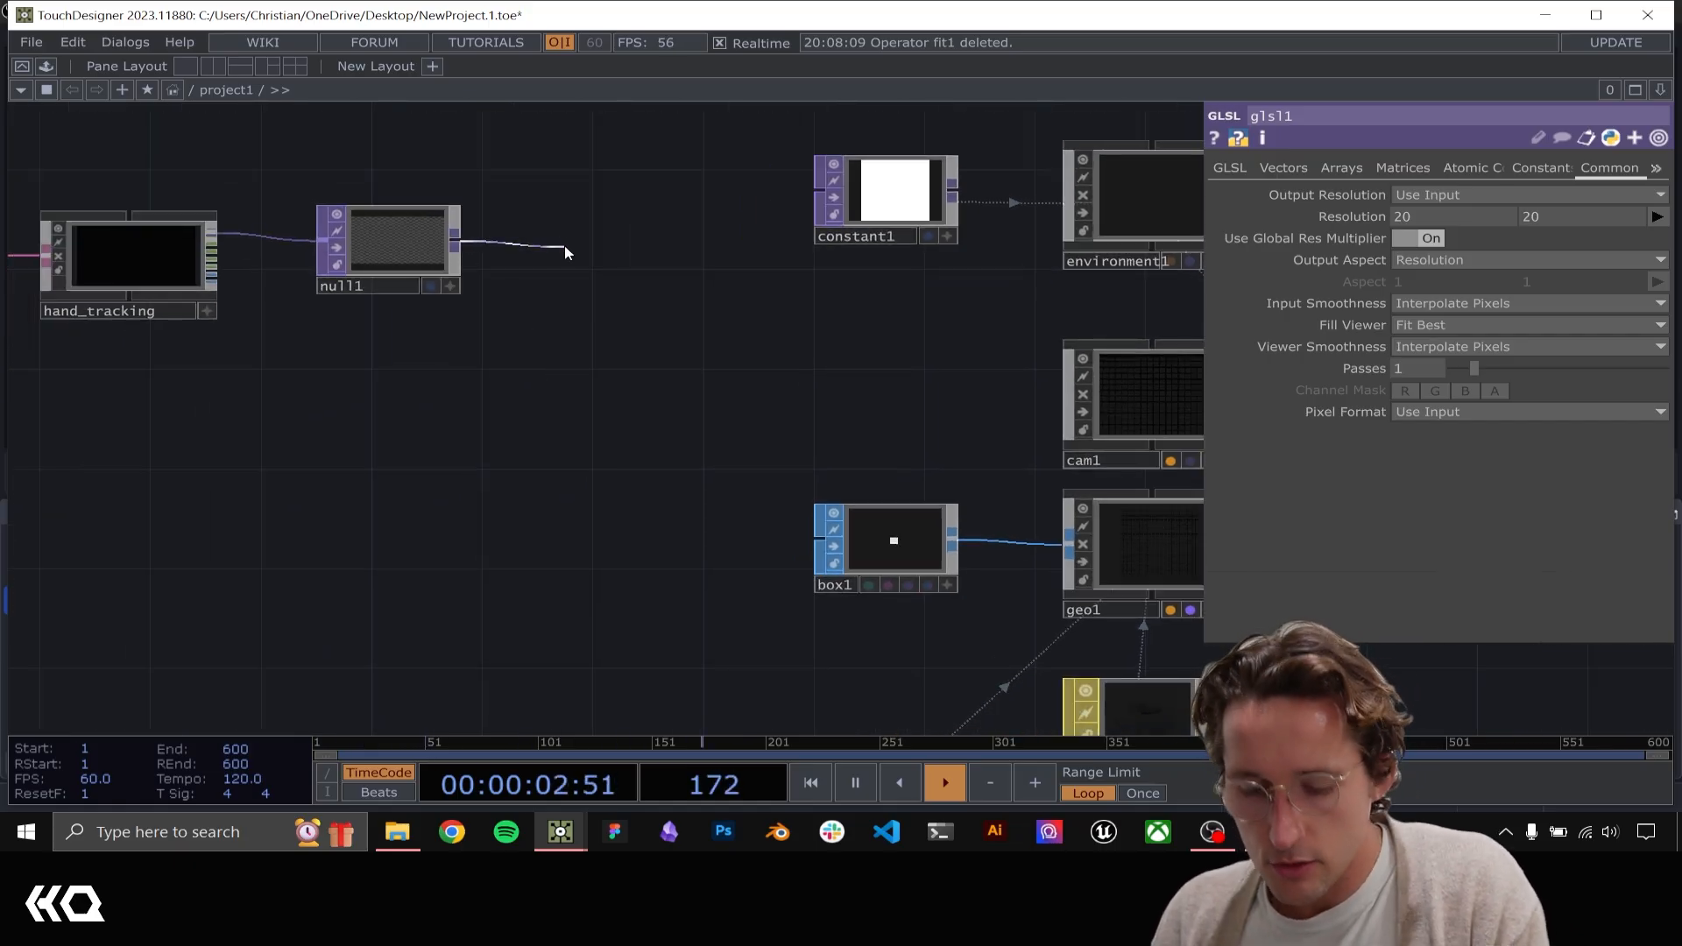
click(569, 240)
text(math)
key(Return)
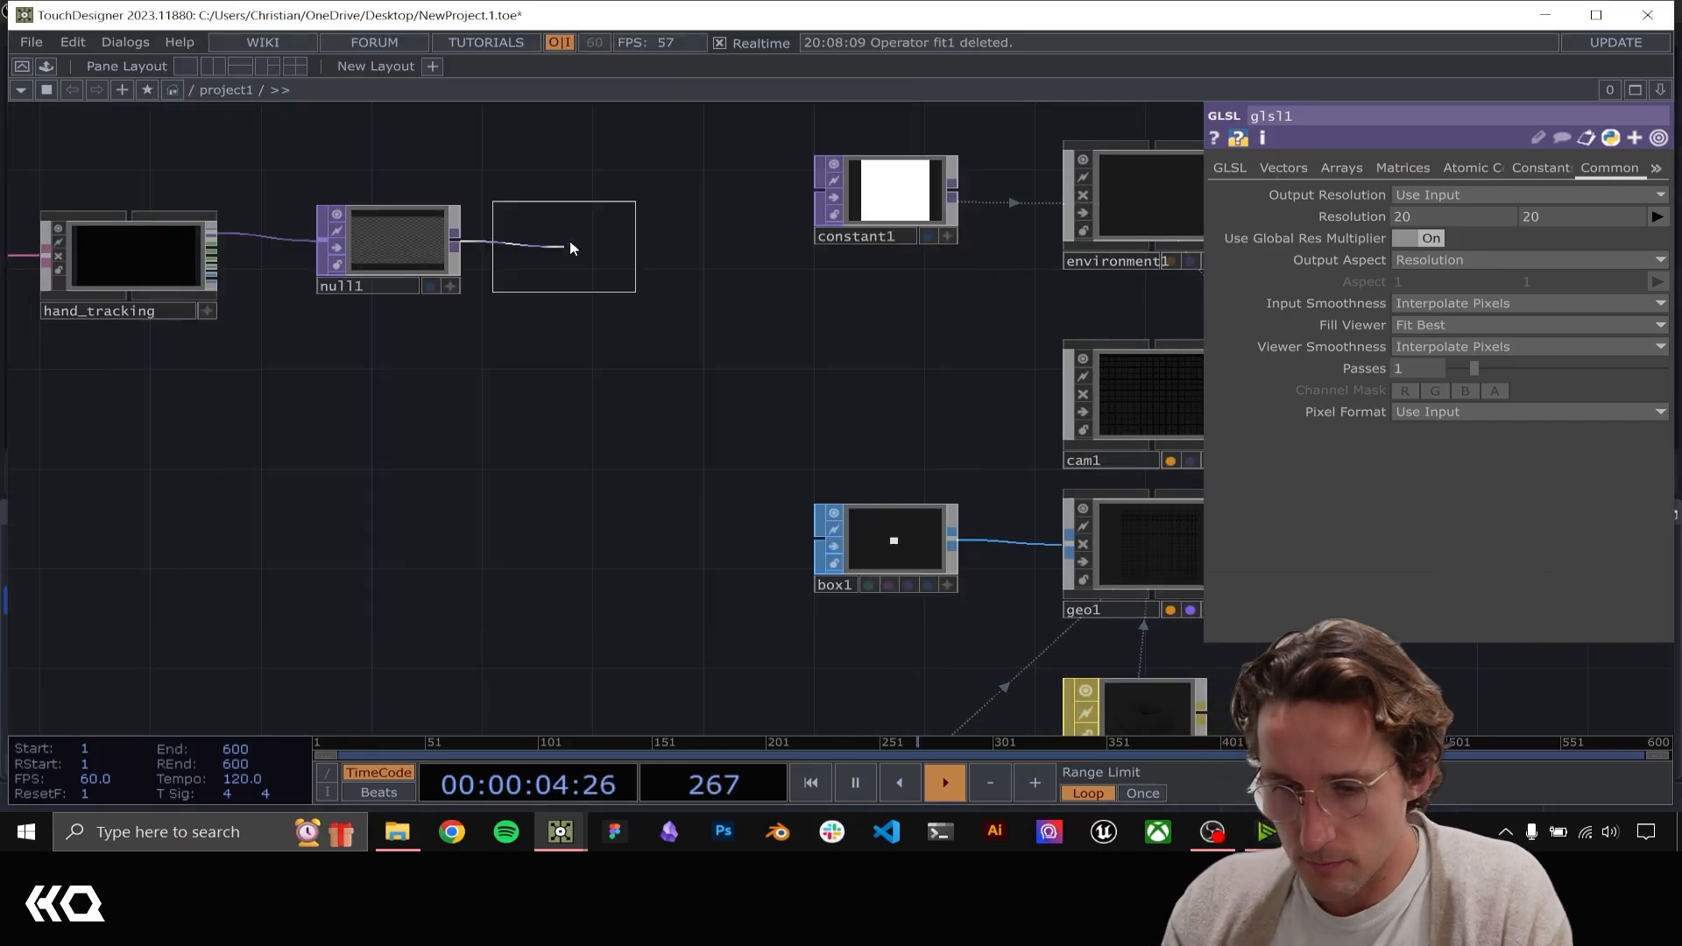
click(570, 240)
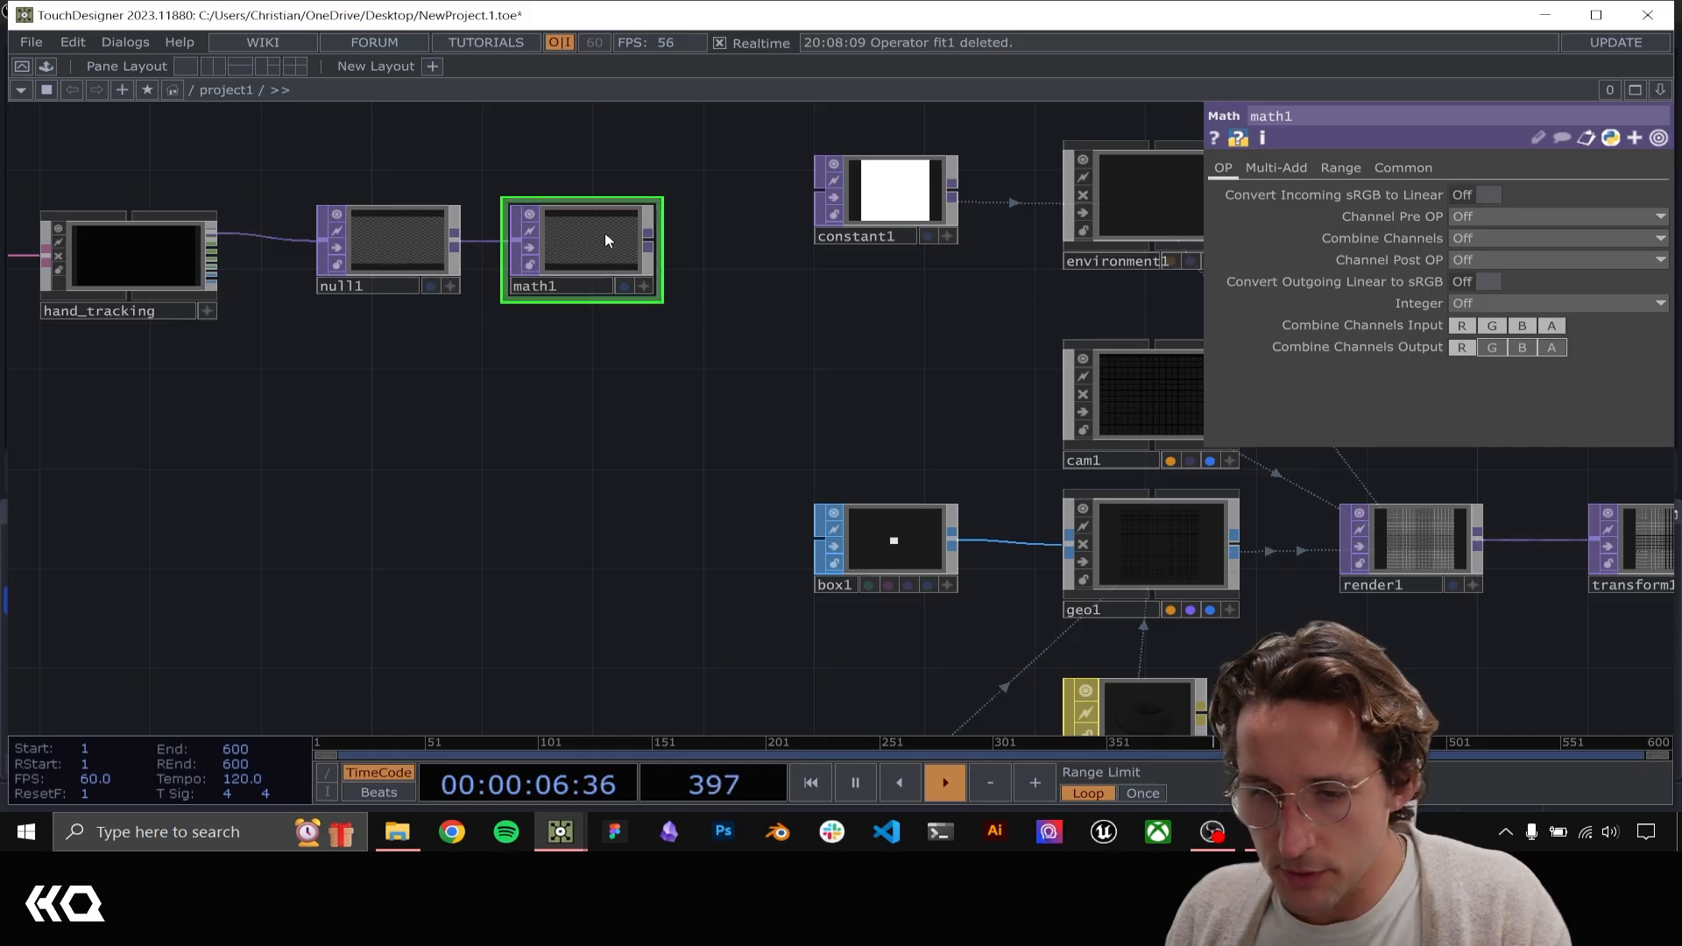
drag(605, 233, 632, 233)
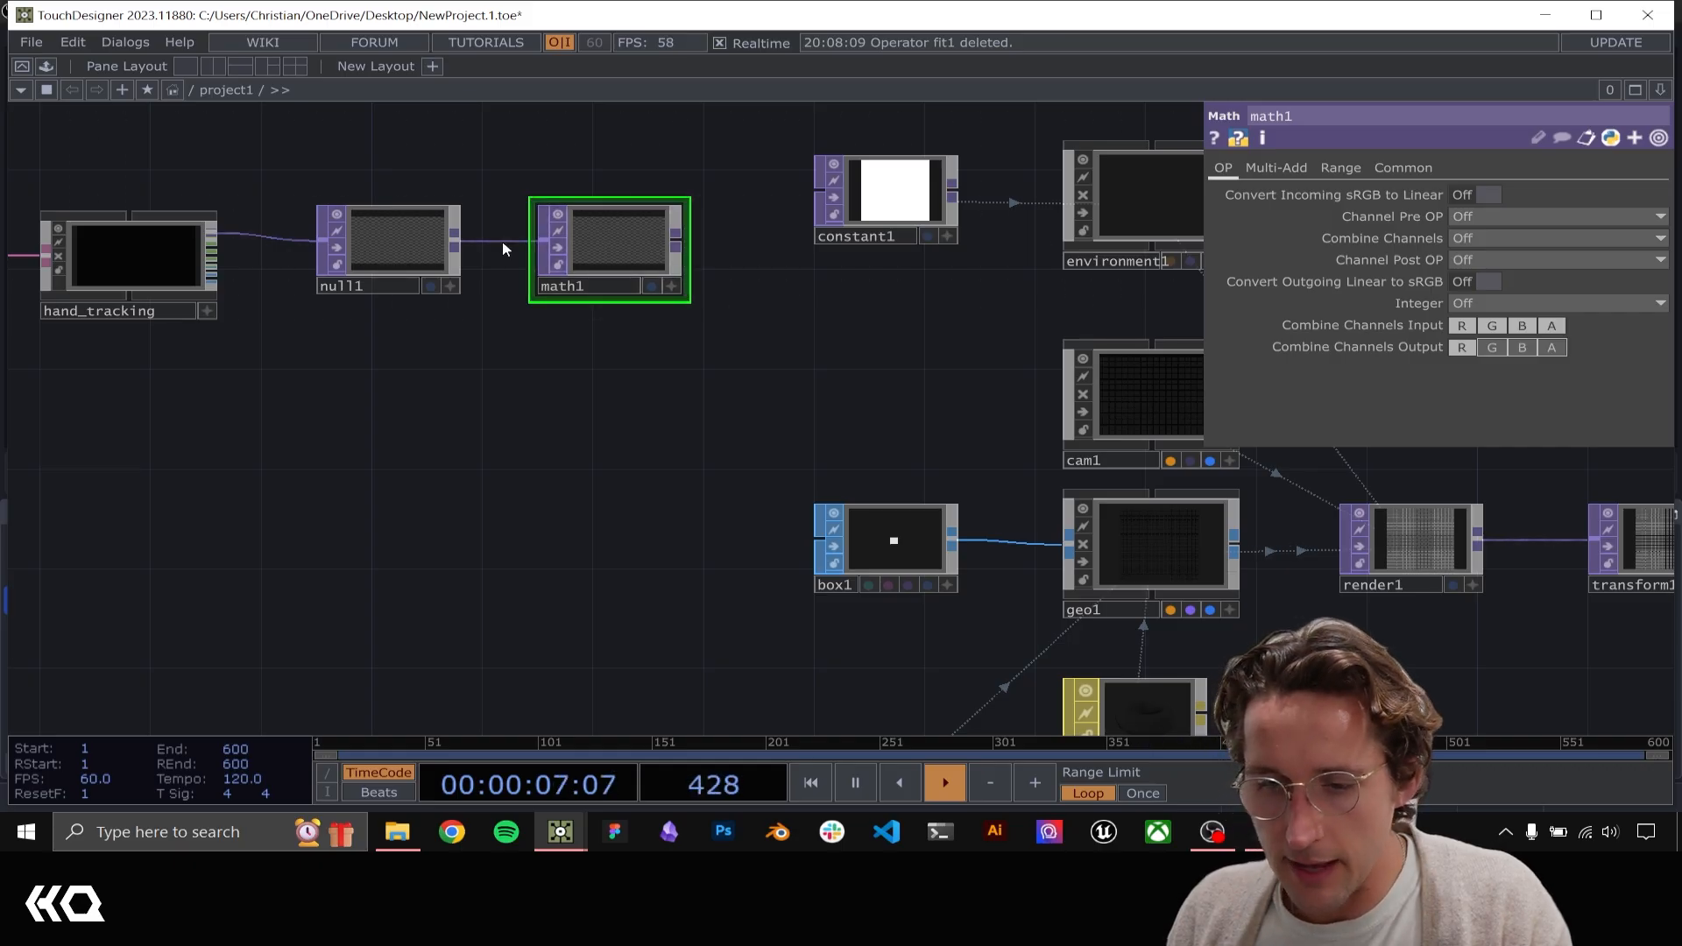
Set the upper values of To Range R and To Range G in math1 to 0, and check the hand points' color
click(1299, 171)
click(1340, 168)
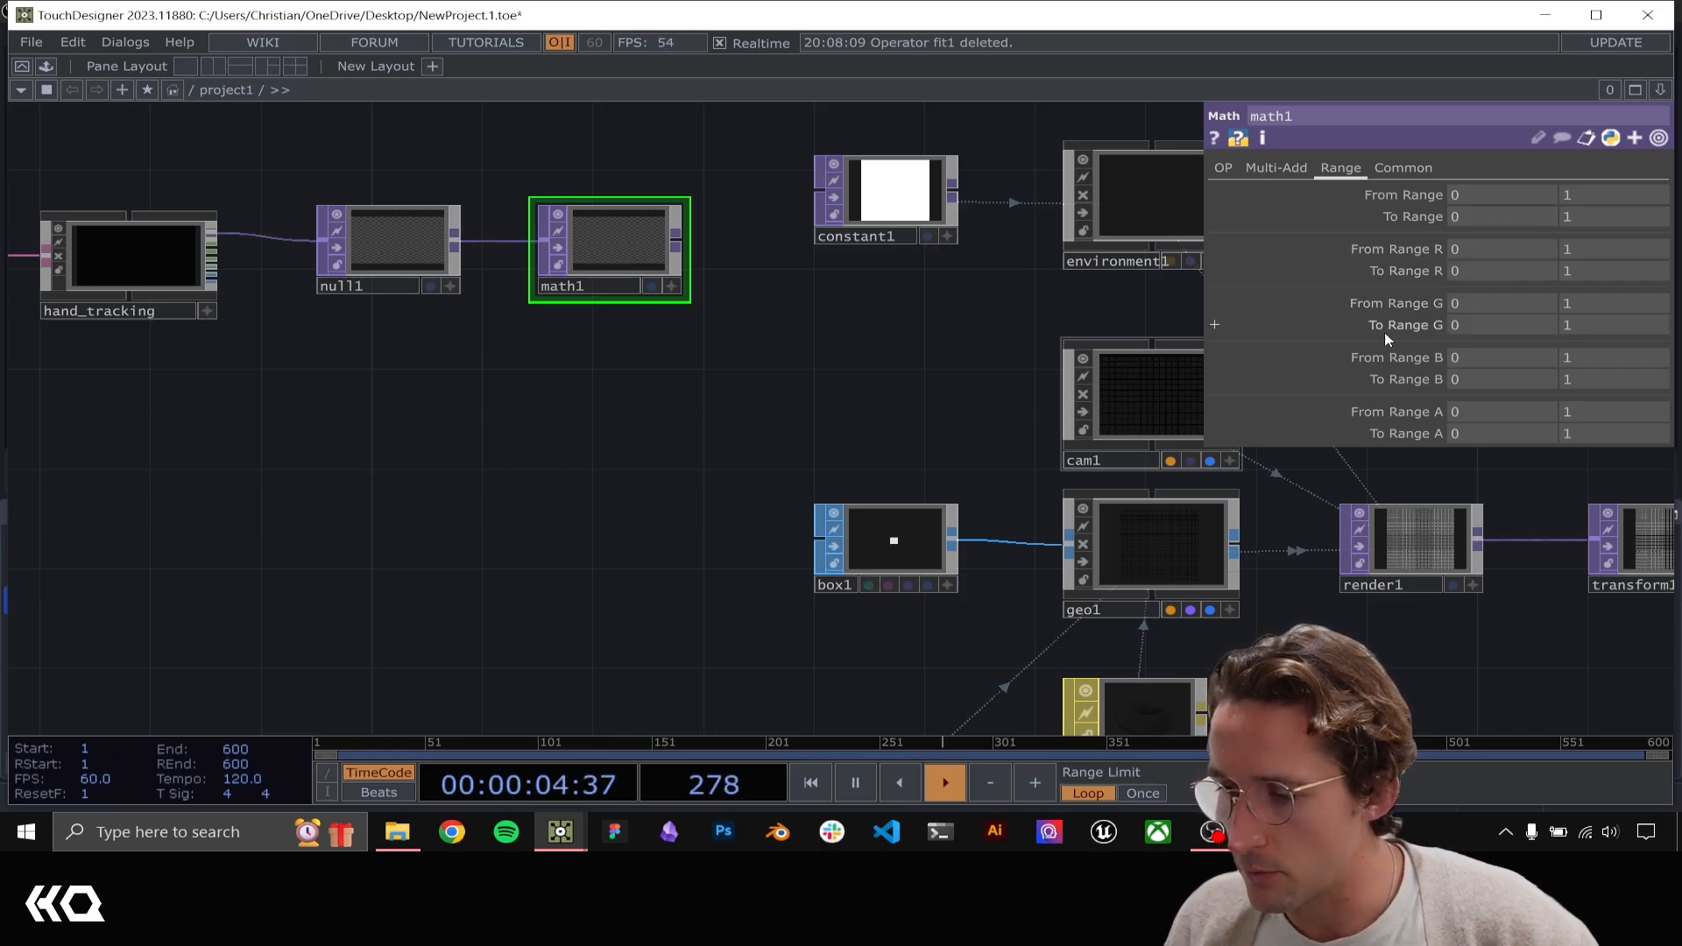
click(1589, 271)
text(0)
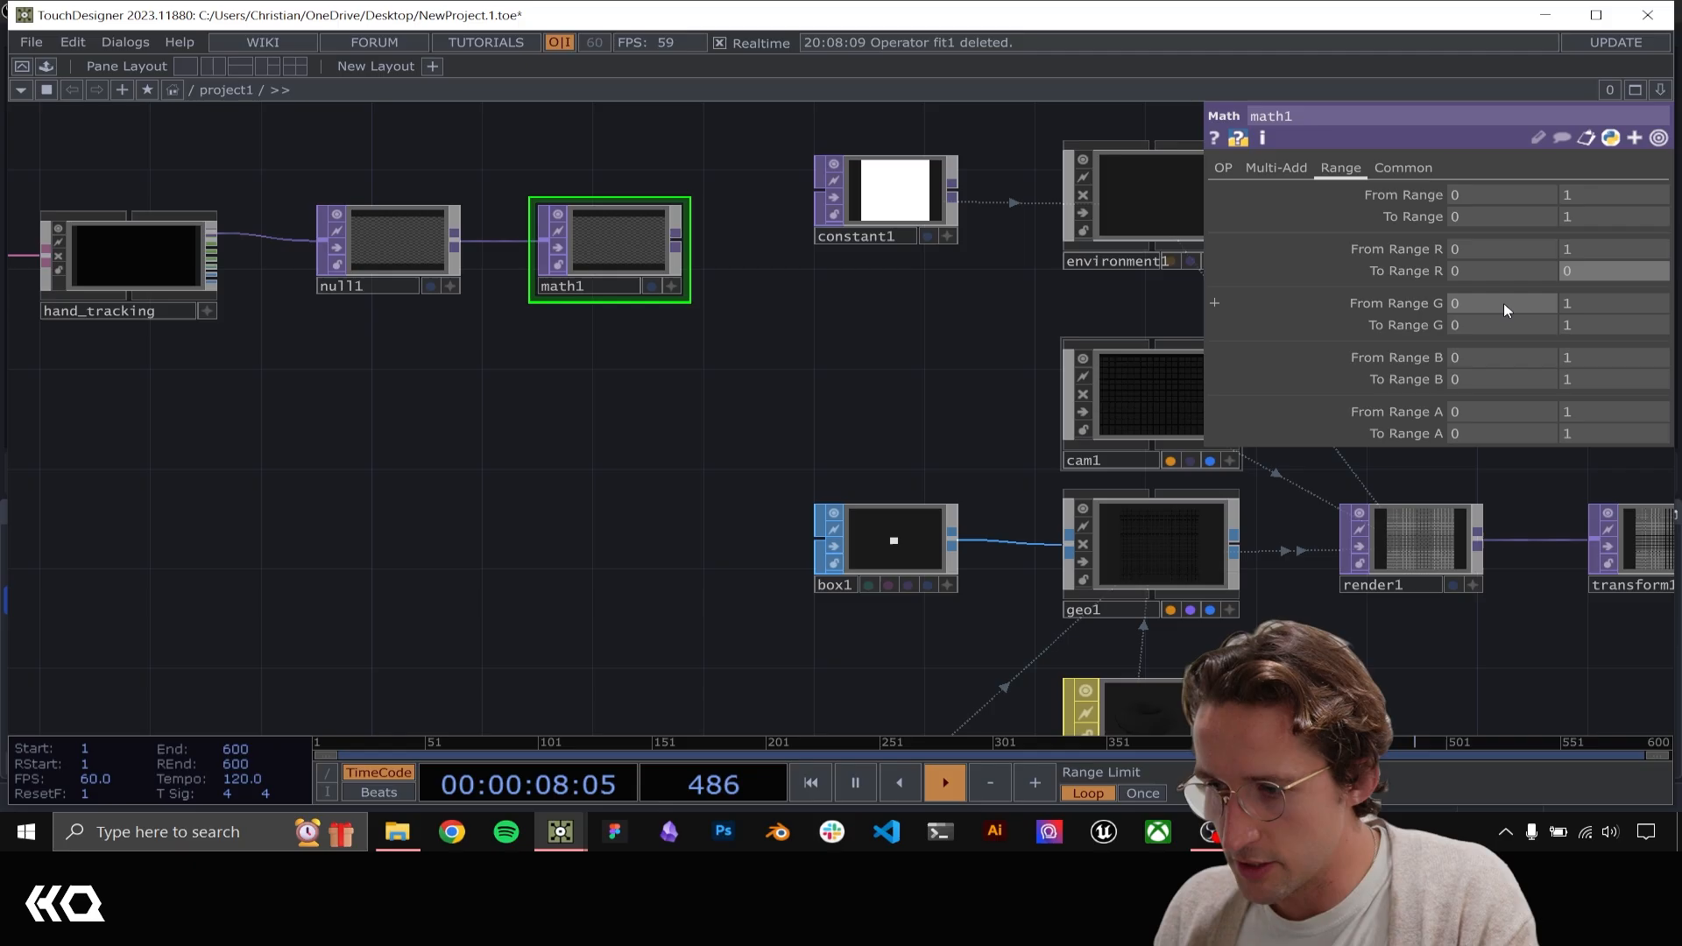
click(1600, 326)
text(0)
key(Return)
scroll(622, 241, up, 8)
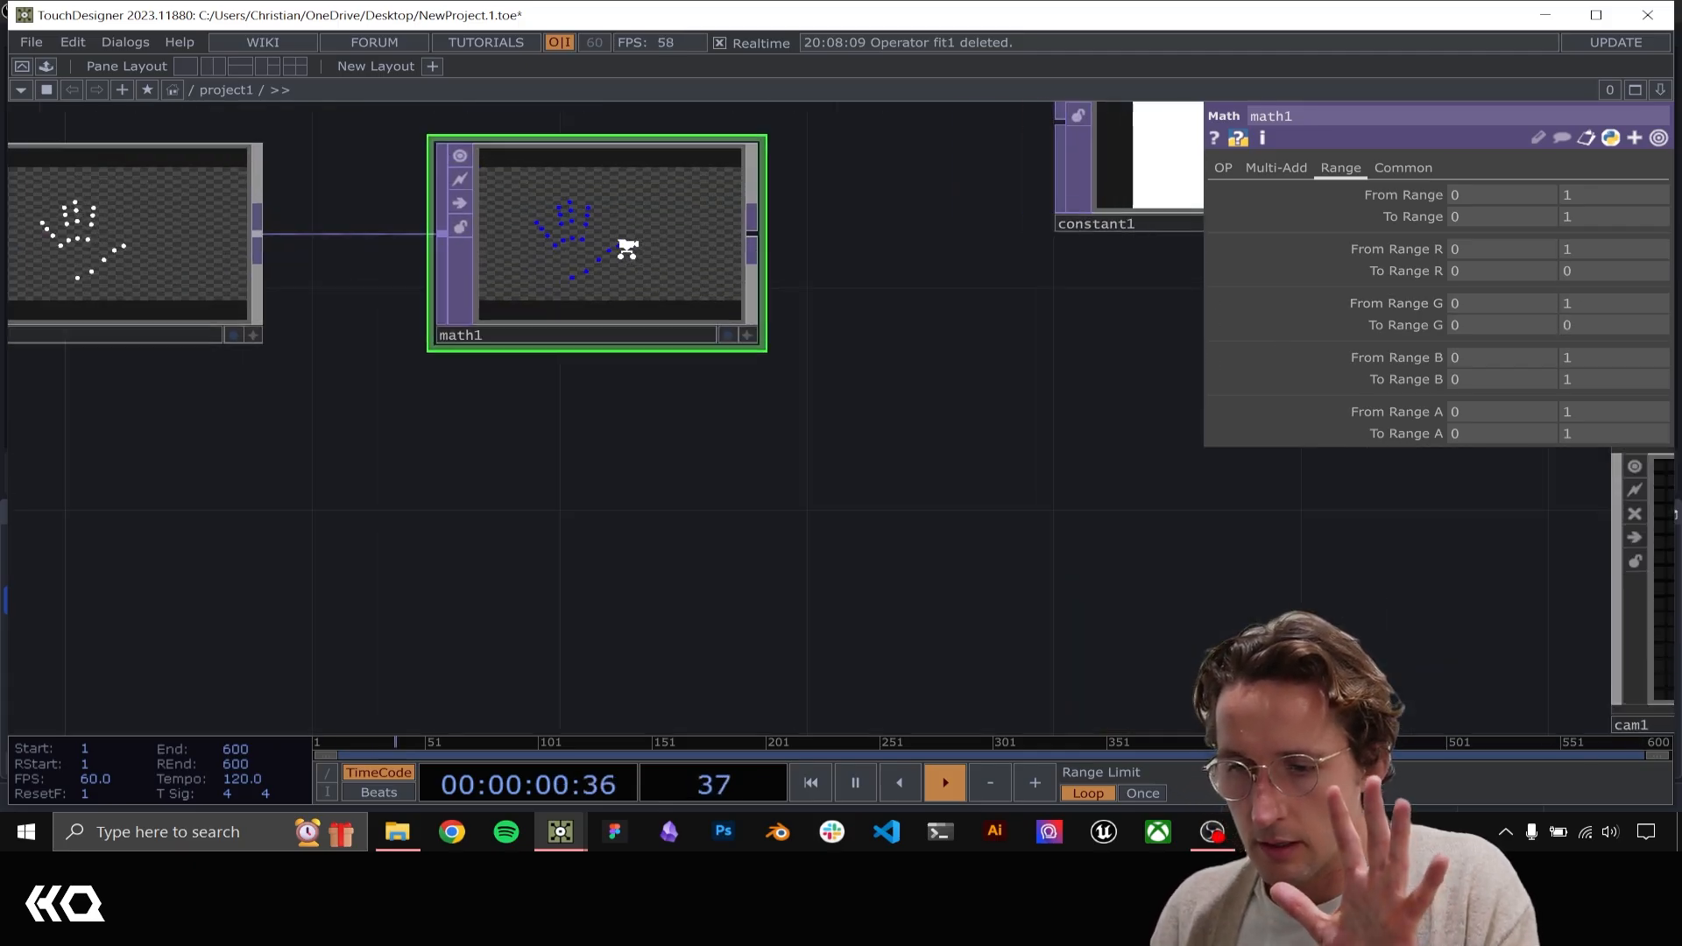
scroll(493, 229, up, 3)
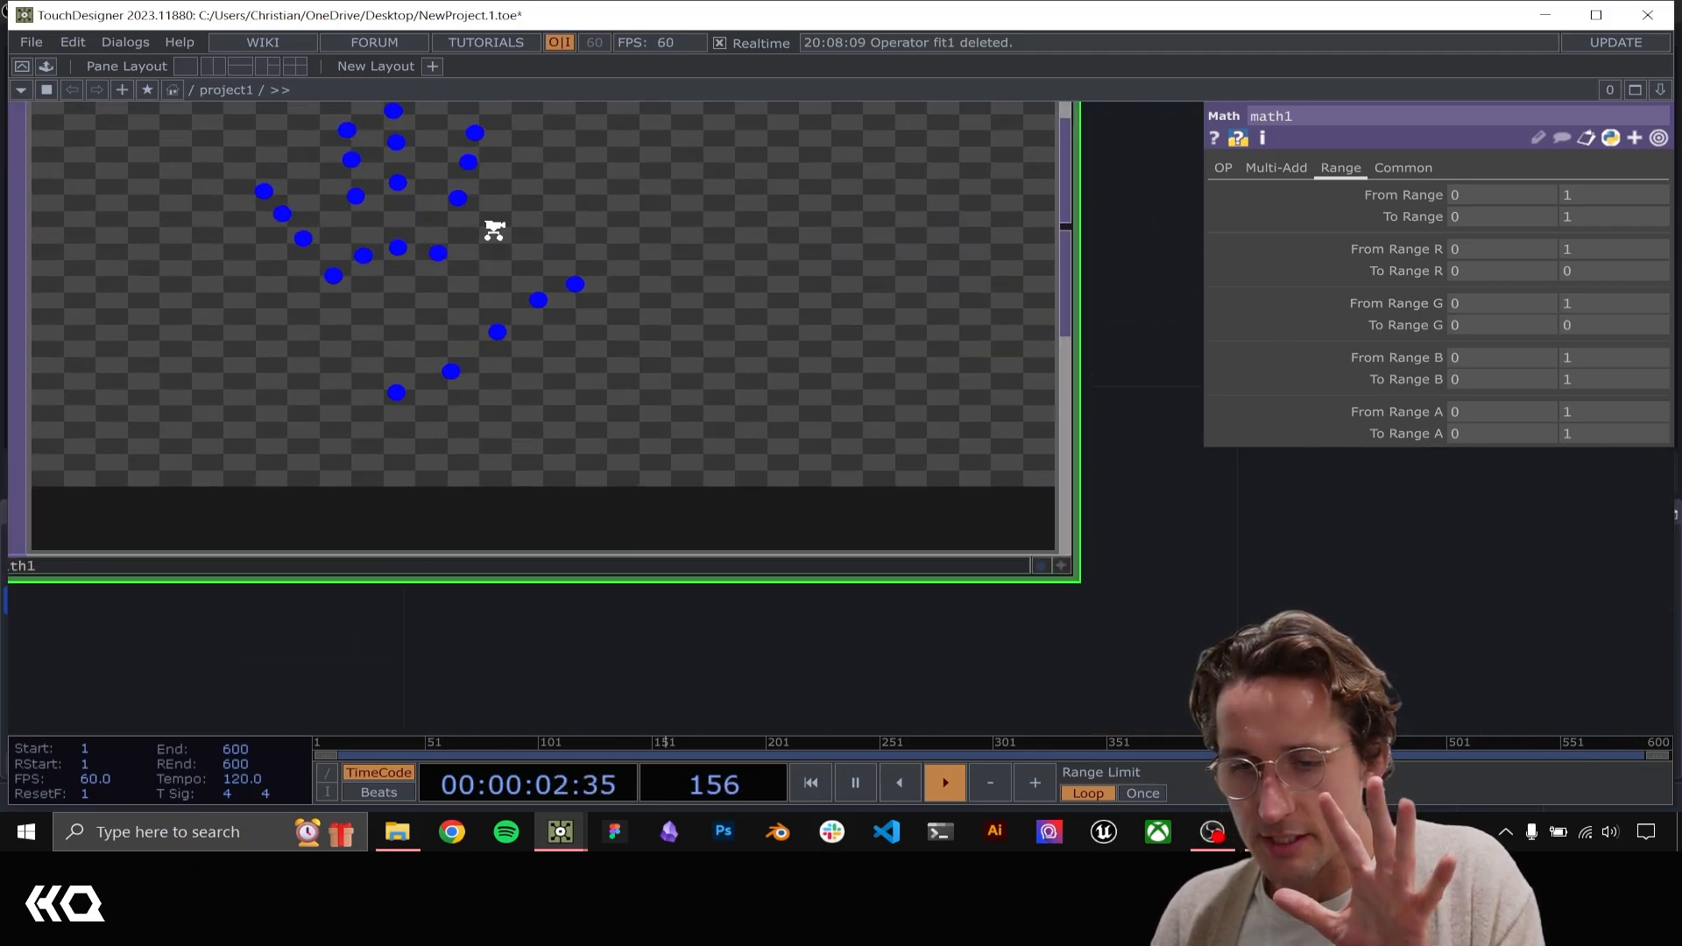
scroll(394, 208, down, 3)
Add a Null TOP connected to the output of glsl1, leaving space between the two
drag(765, 616, 1511, 685)
drag(1060, 435, 778, 423)
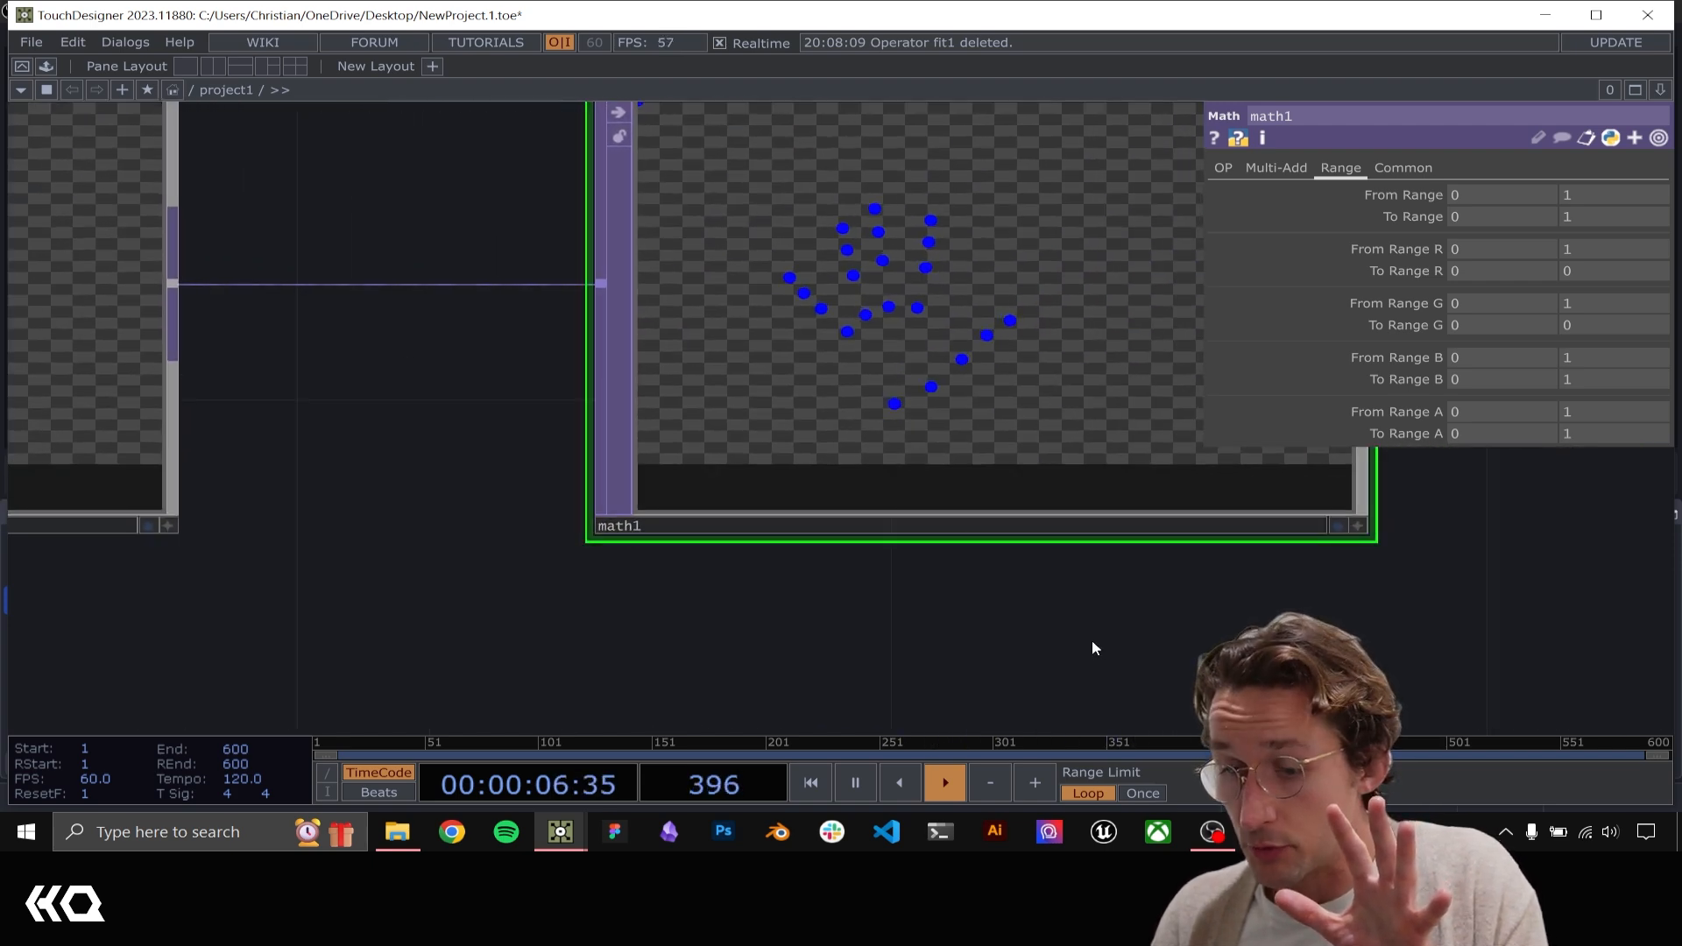
scroll(1093, 641, down, 1)
drag(1093, 642, 700, 517)
scroll(699, 517, down, 3)
drag(831, 523, 480, 249)
scroll(626, 397, down, 3)
drag(626, 397, 480, 248)
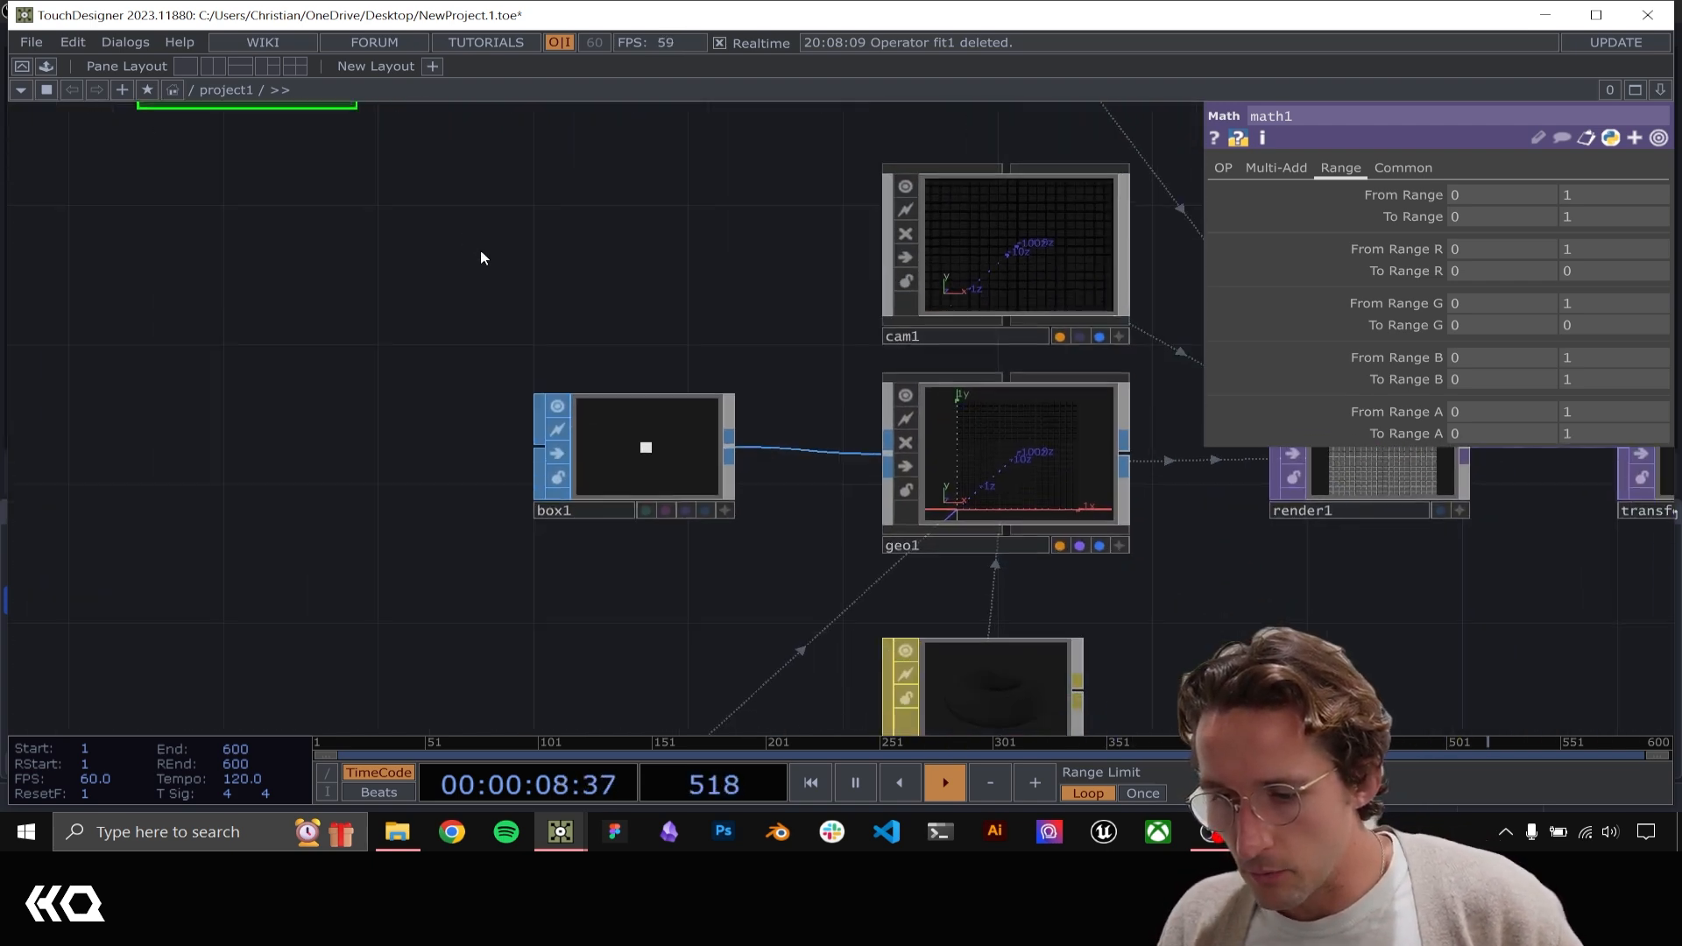
scroll(478, 263, down, 5)
scroll(458, 422, down, 1)
drag(551, 504, 370, 493)
click(375, 493)
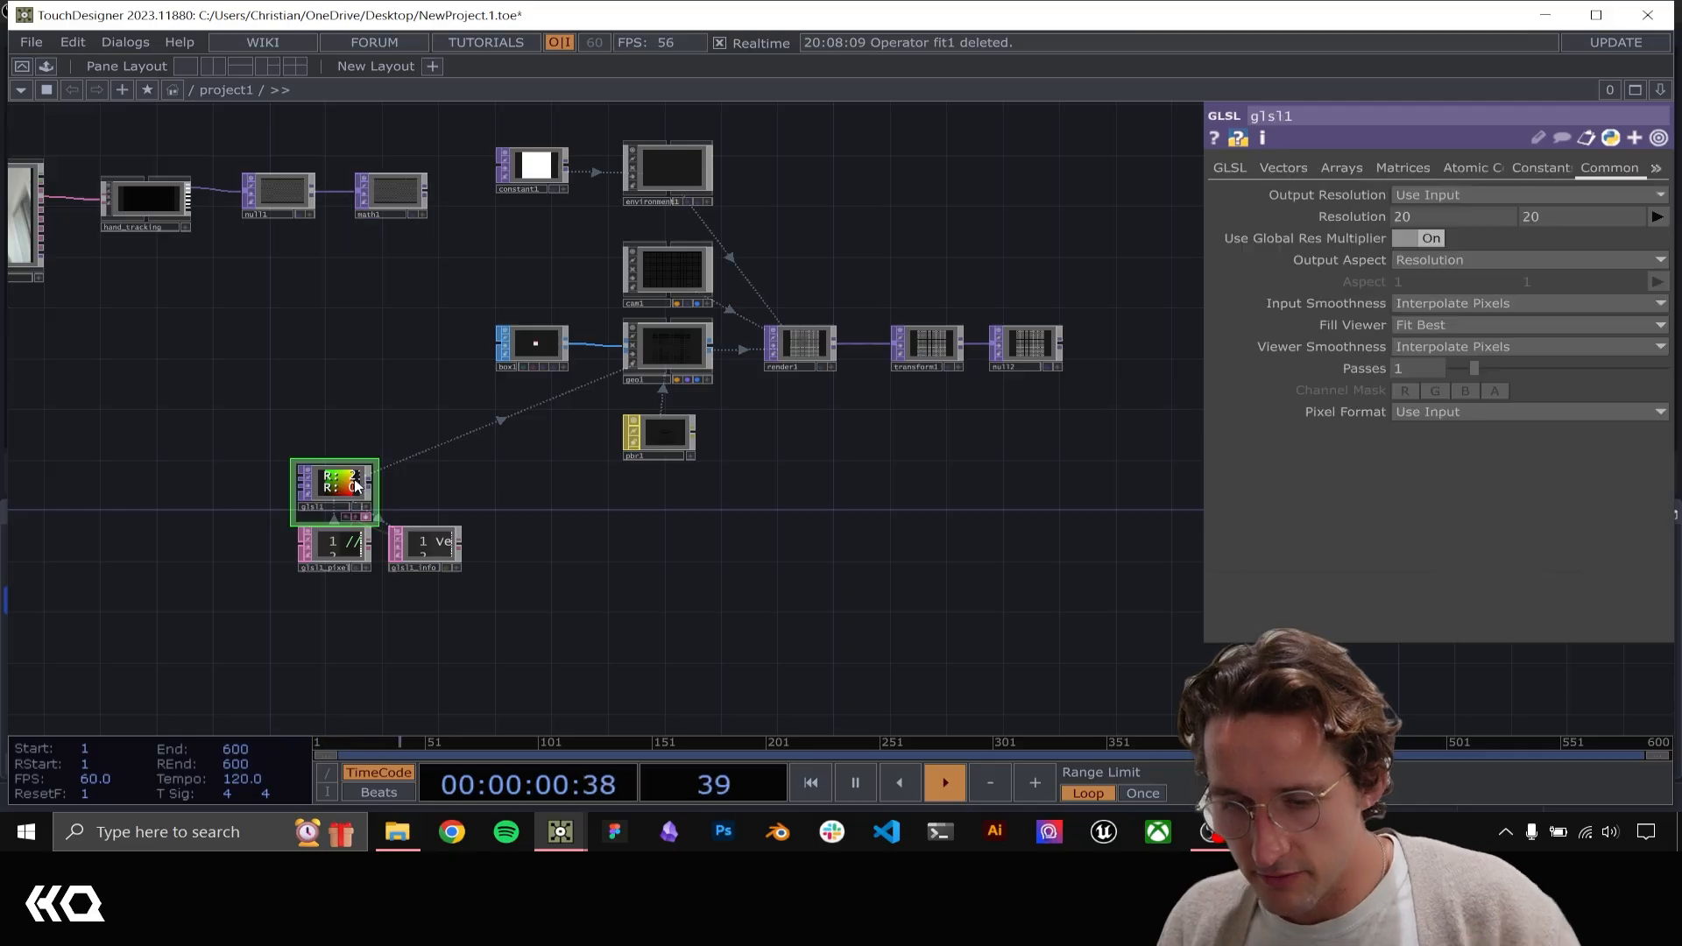
key(alt+shift+n)
click(529, 489)
Insert an Add TOP on the connection between glsl1 and null3
right_click(440, 482)
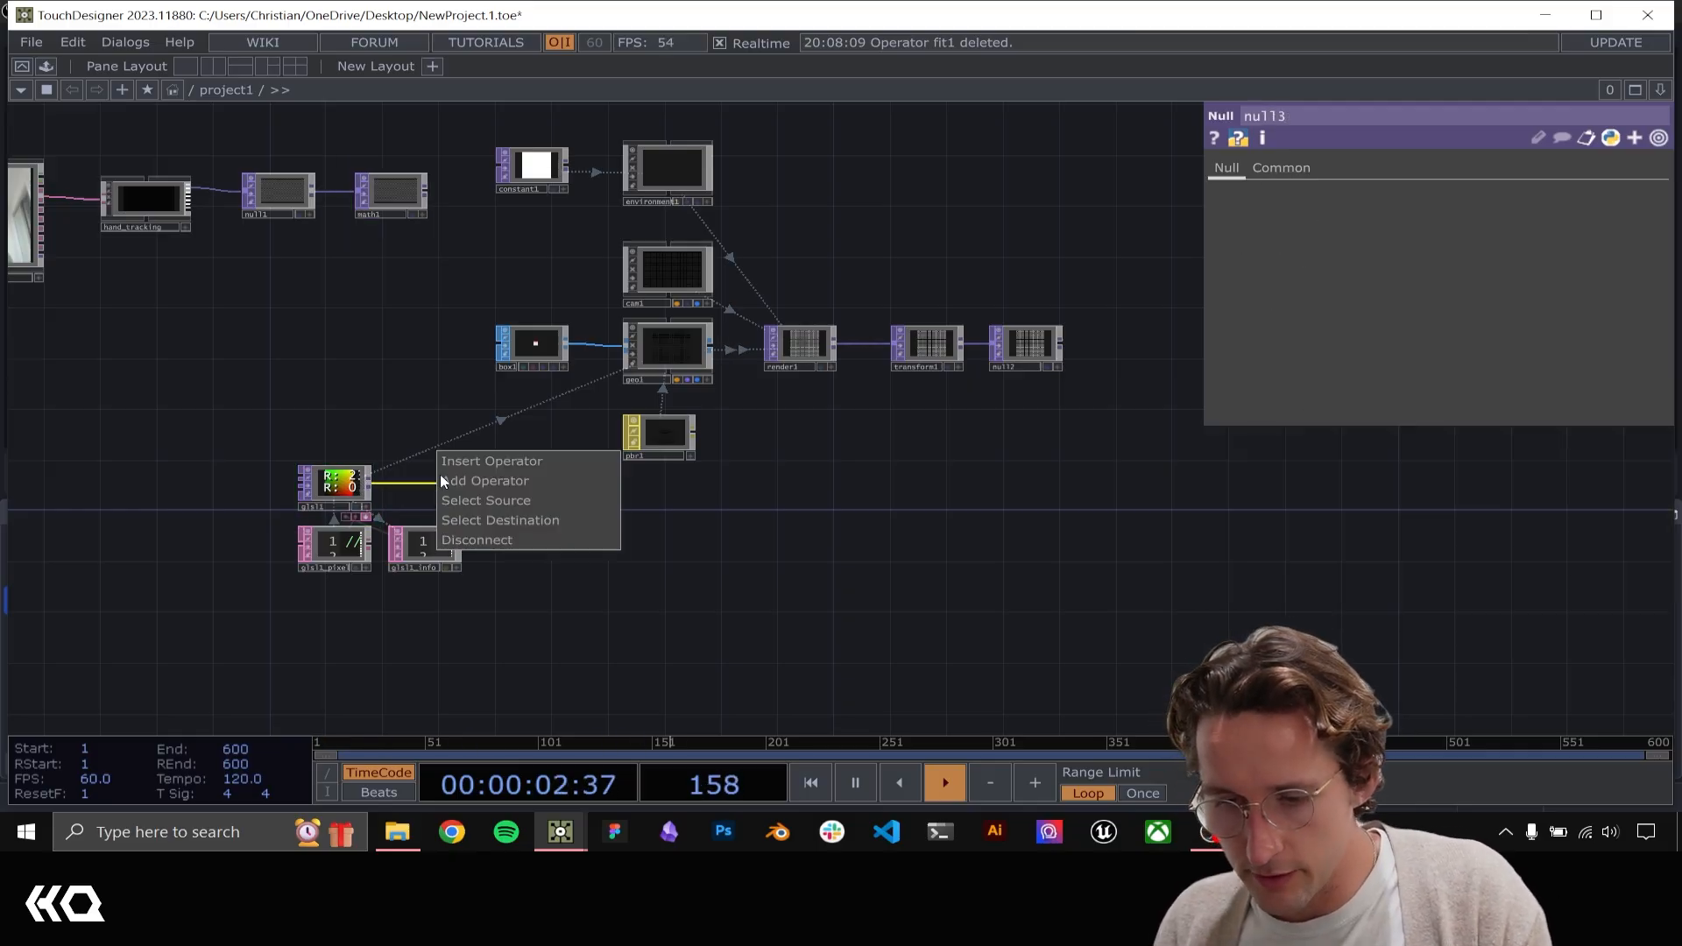
click(452, 463)
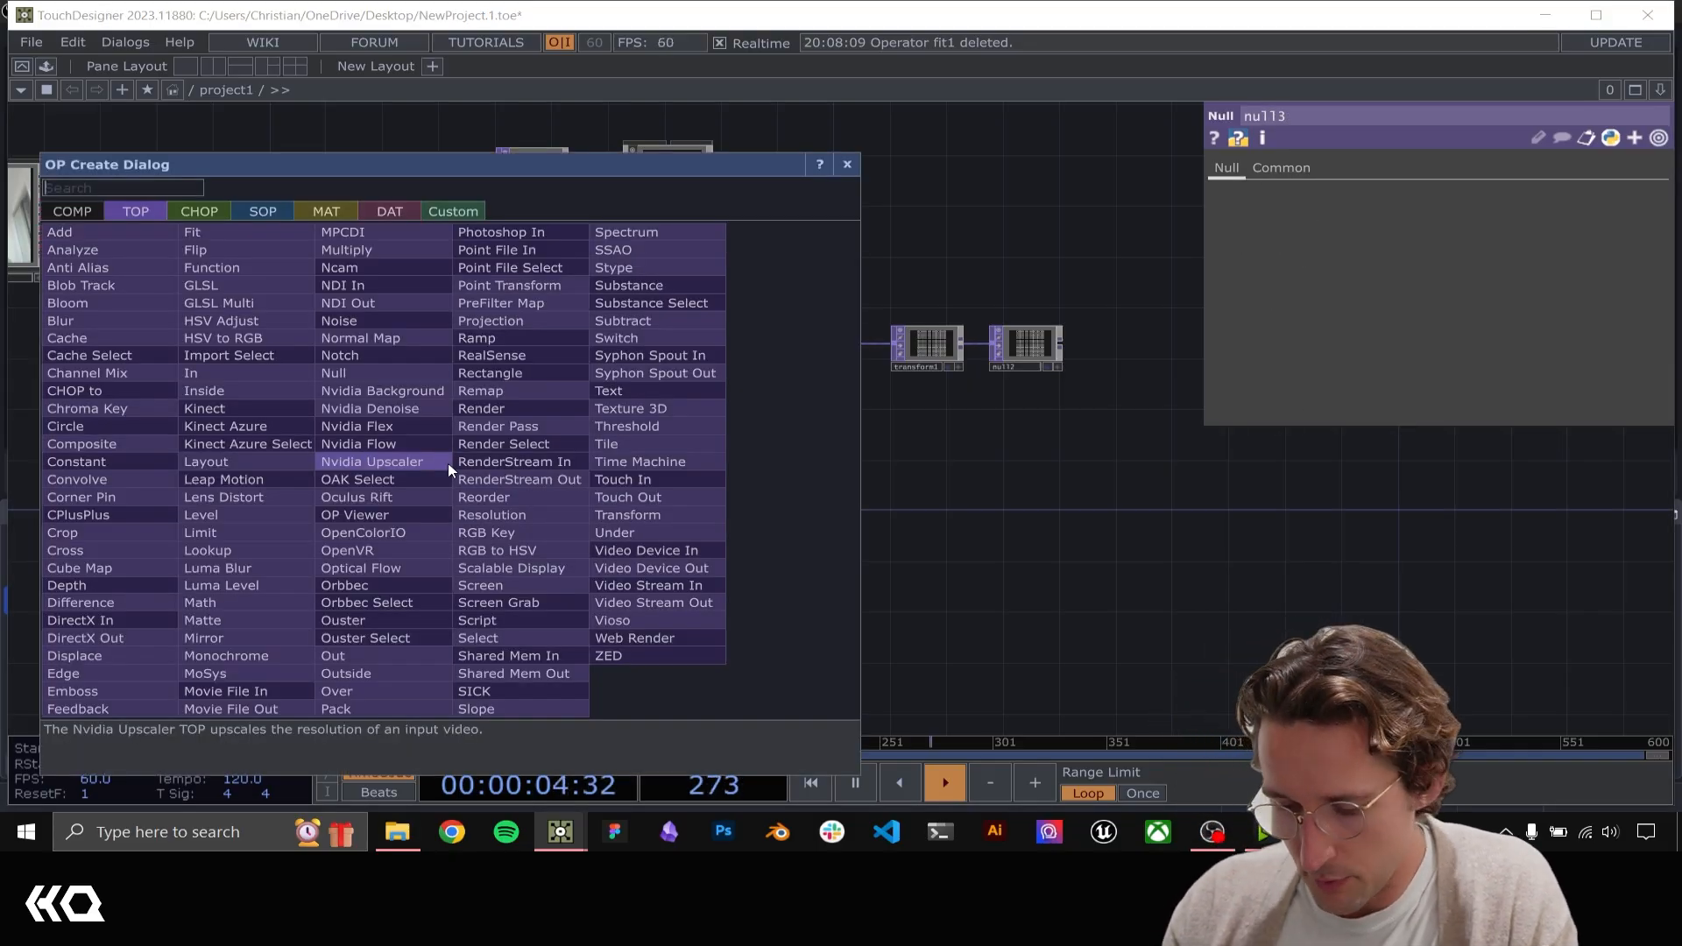
text(ad)
click(449, 470)
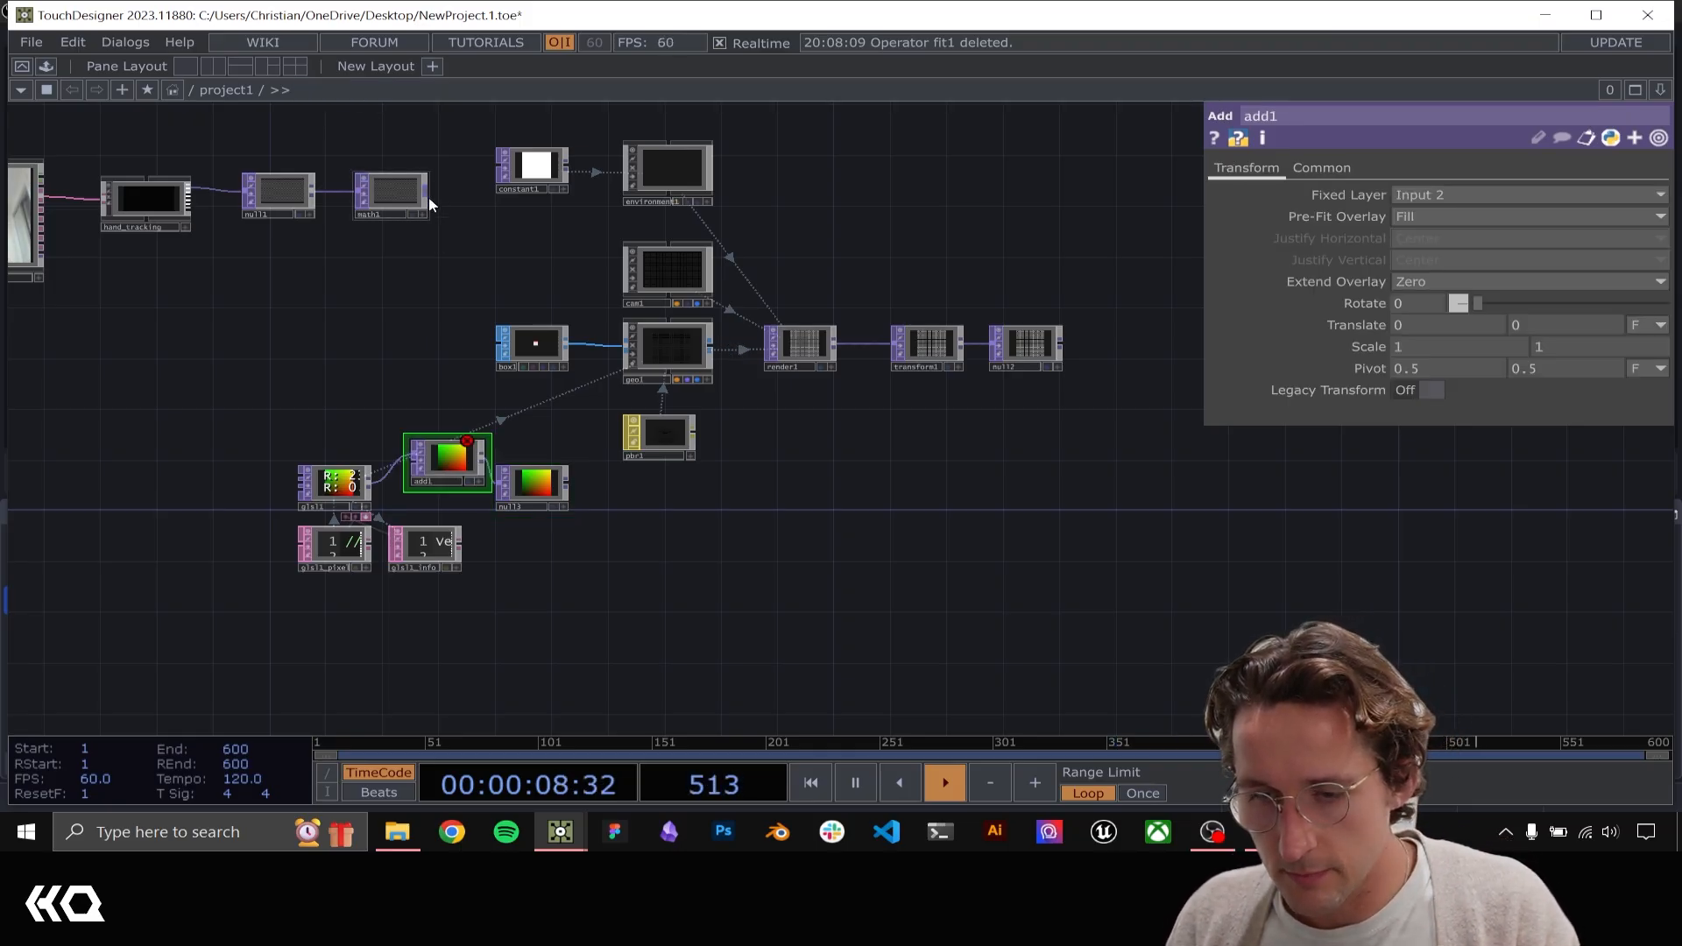
Connect math1's output to add1 with Input 1 as the fixed layer, and check add1's resolution
drag(427, 193, 374, 482)
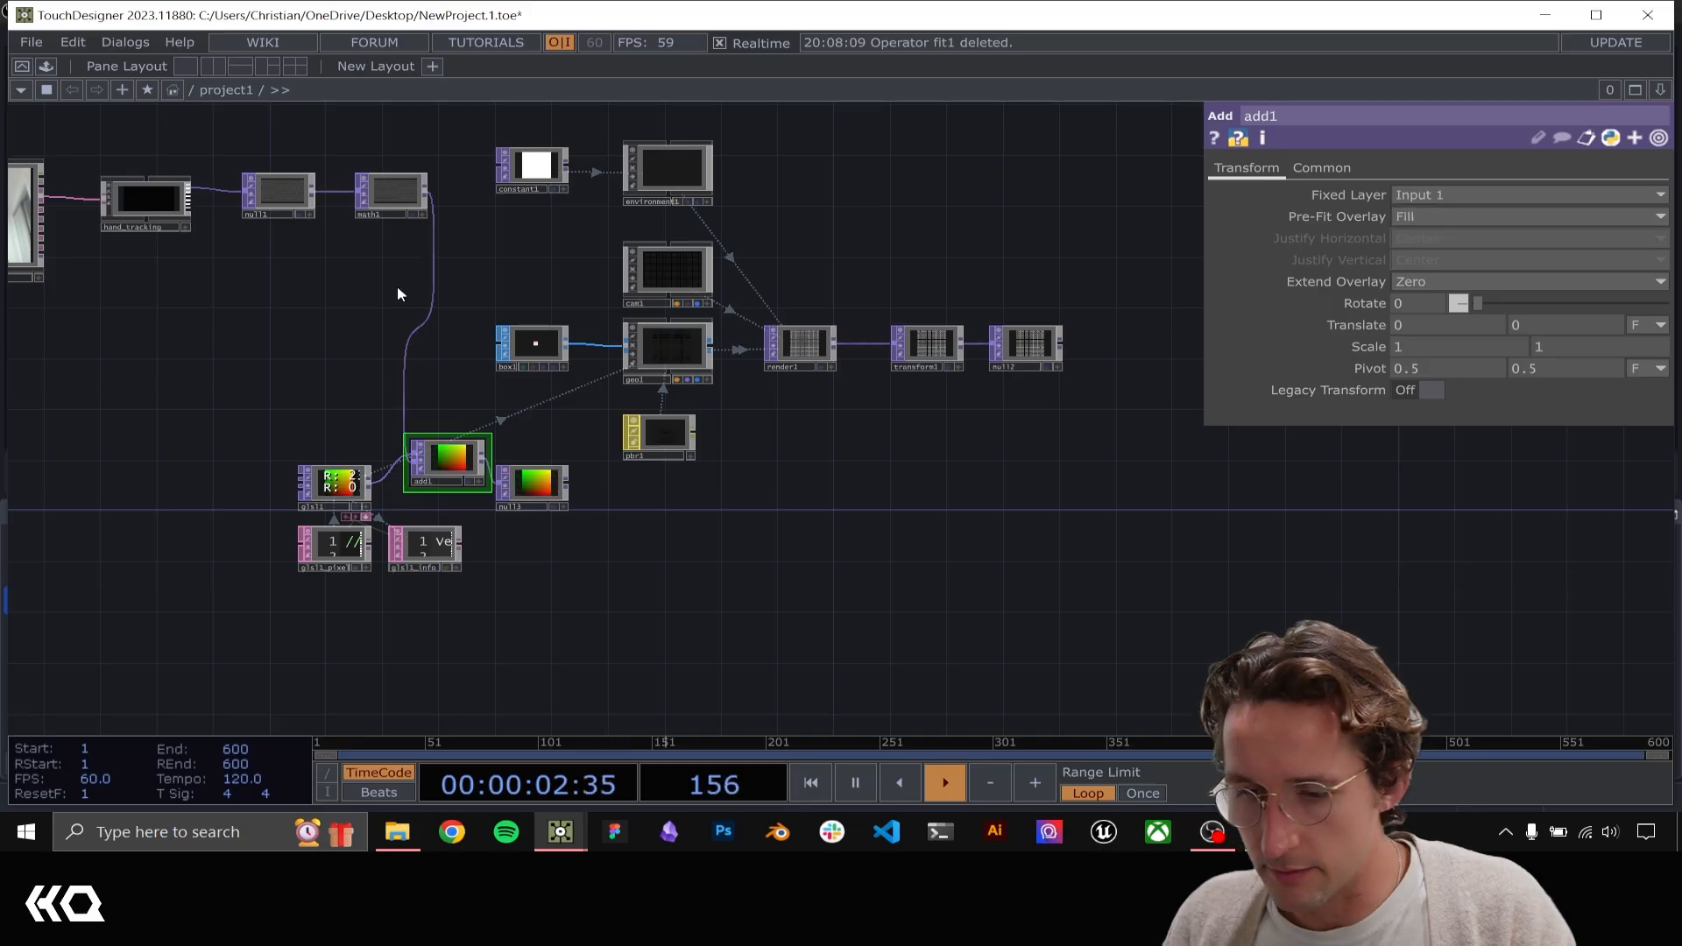
middle_click(458, 459)
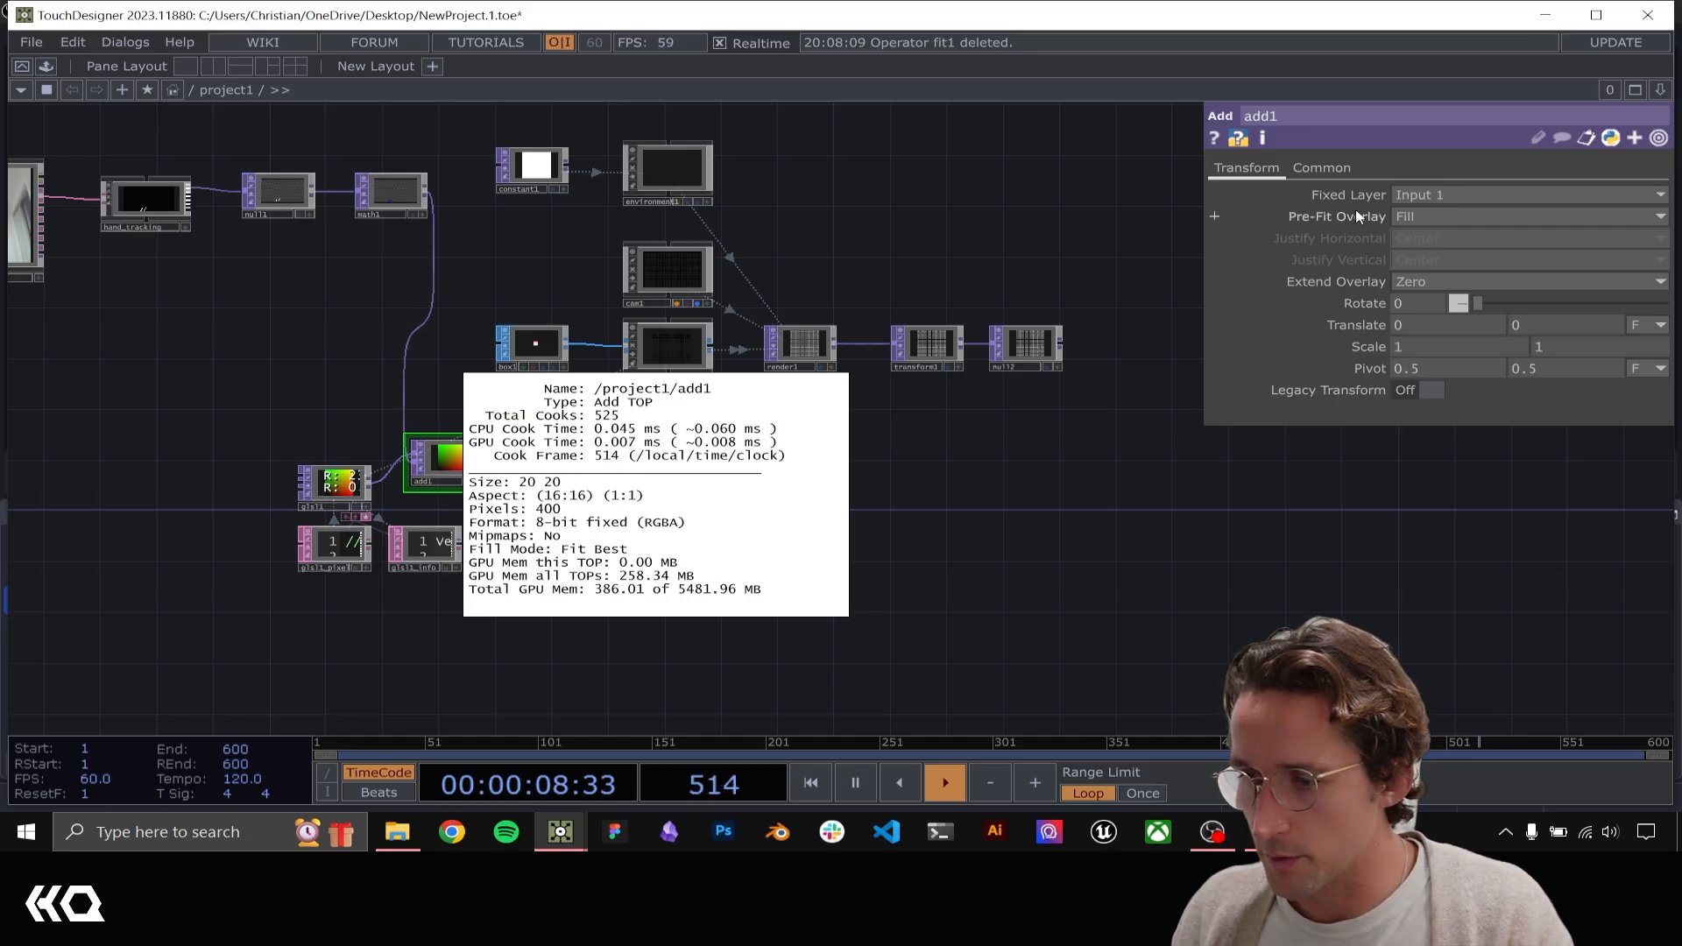
click(995, 222)
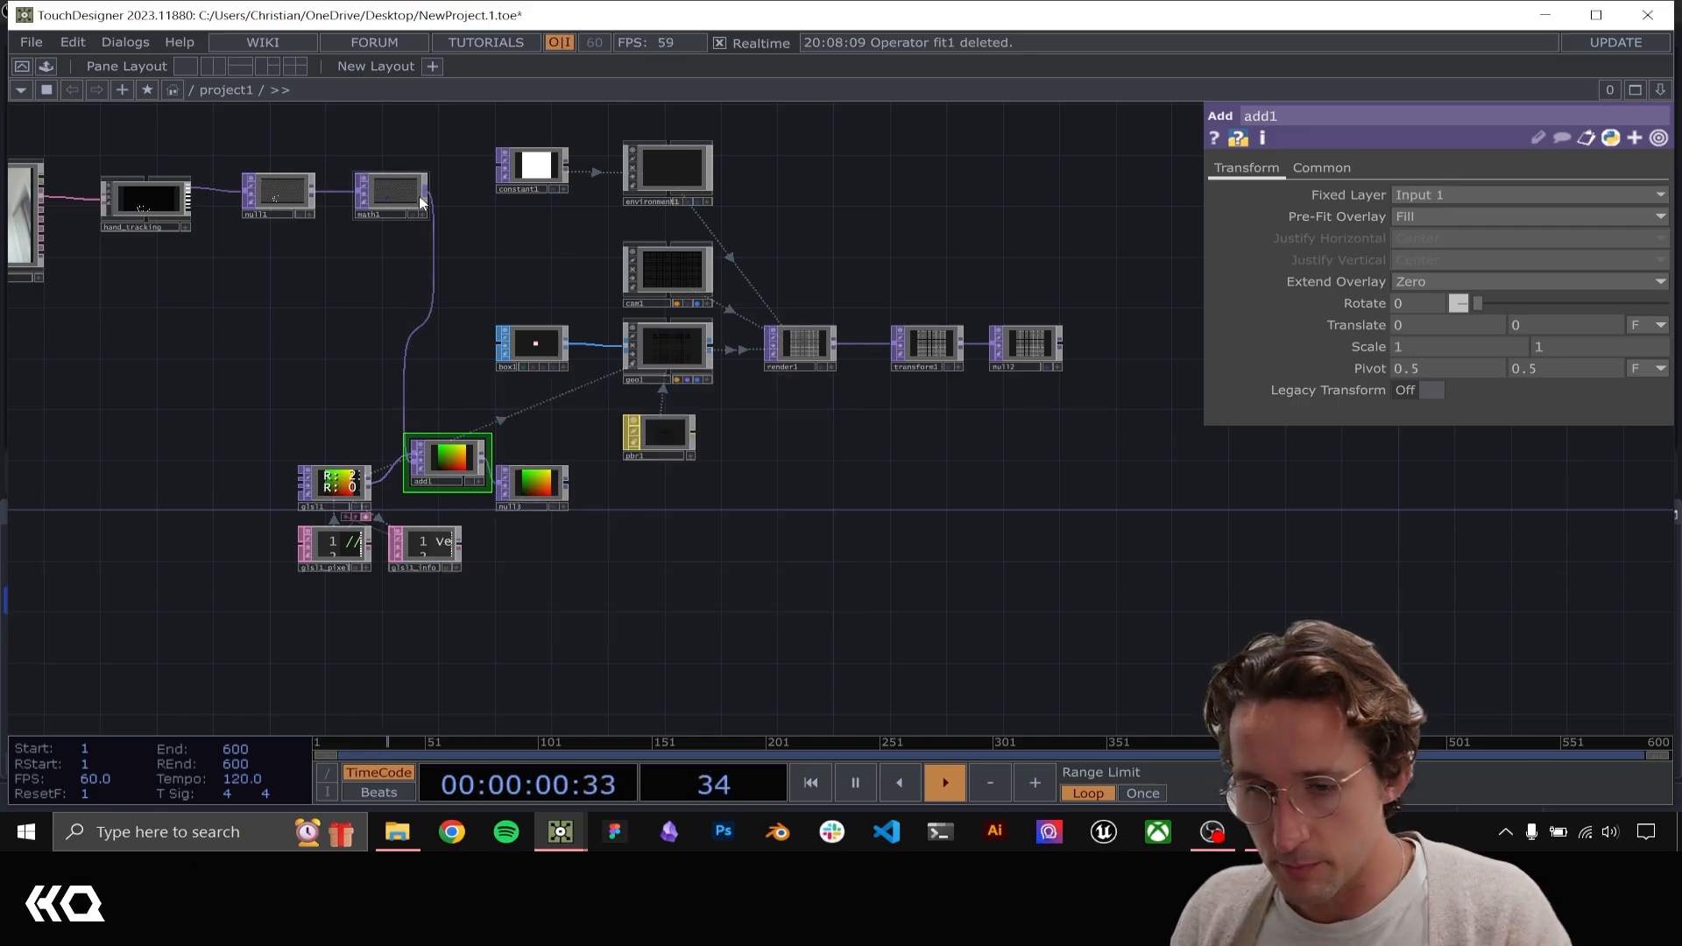
Set geo1's instance Translate OP to null3 and check in null2 how hand movement displaces the boxes
drag(504, 254, 393, 402)
scroll(1094, 496, up, 5)
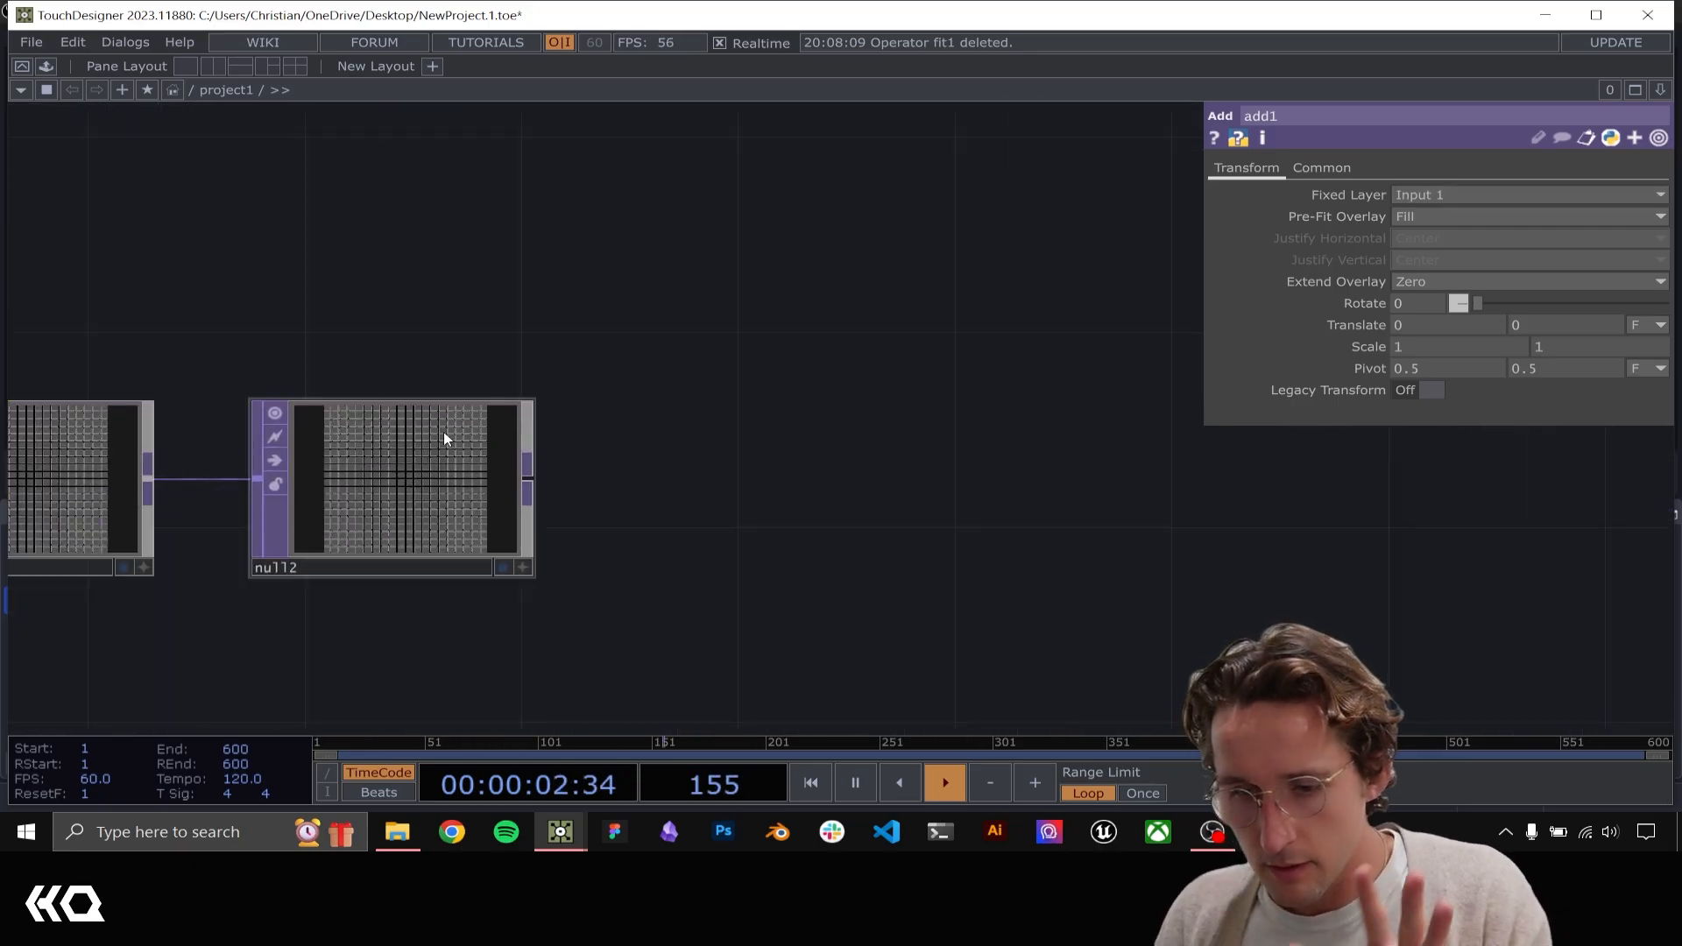
scroll(337, 318, up, 5)
drag(320, 312, 1326, 226)
scroll(1145, 263, down, 5)
scroll(736, 237, down, 3)
drag(735, 237, 1154, 259)
click(740, 349)
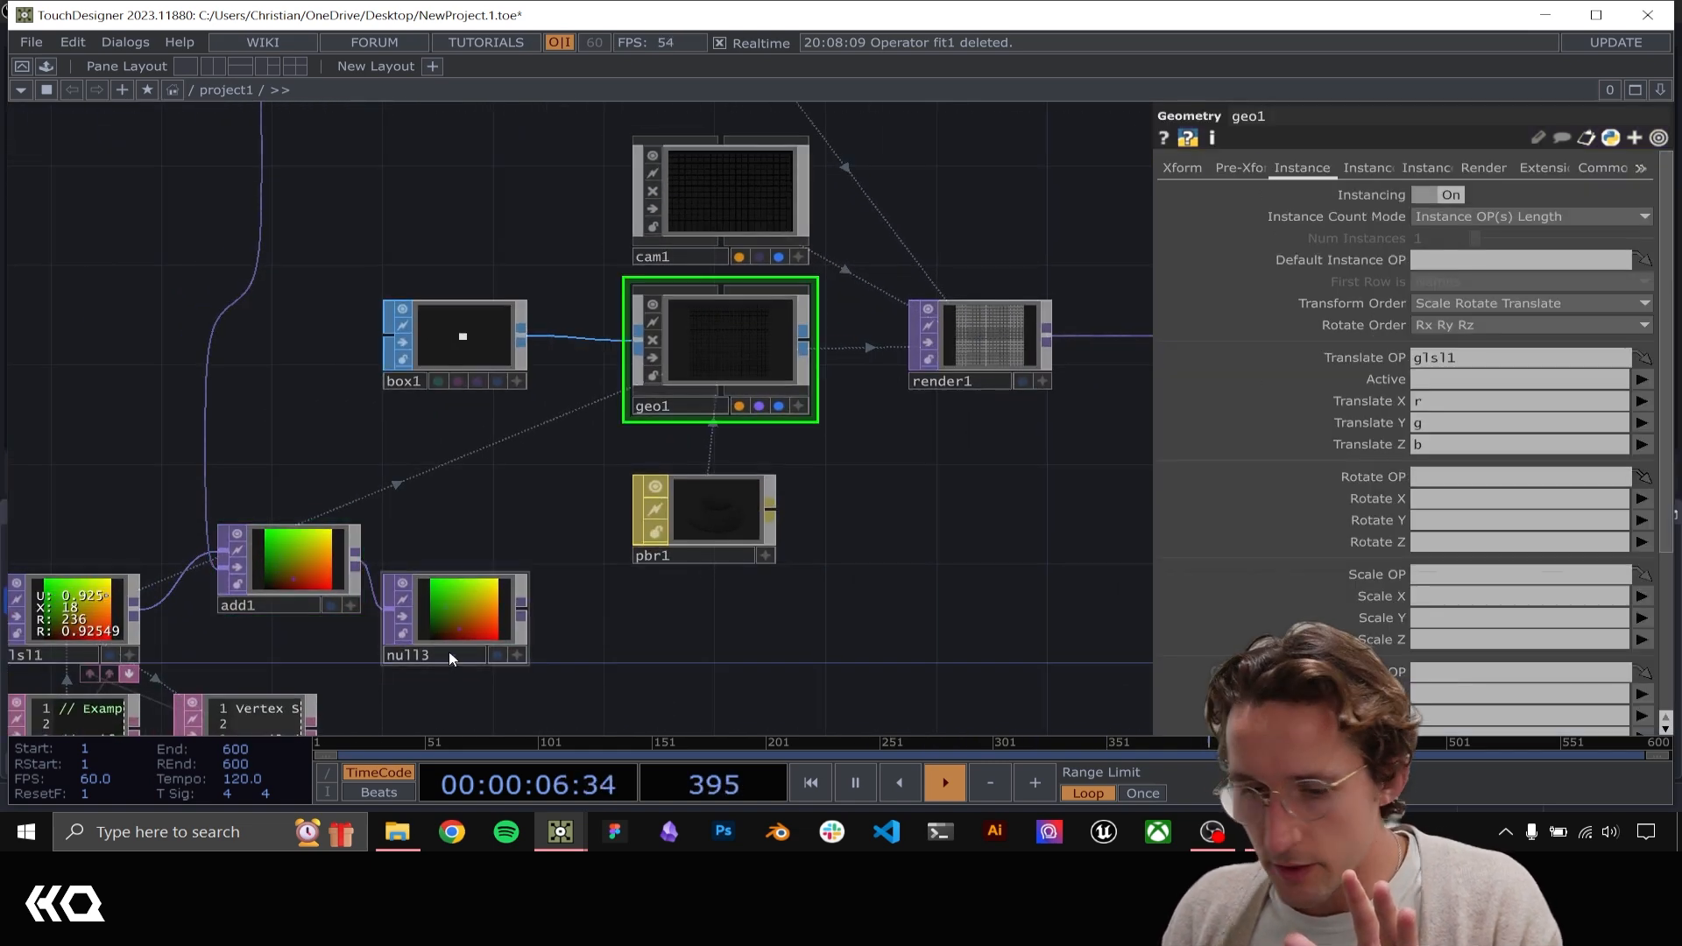
drag(1504, 355, 1518, 360)
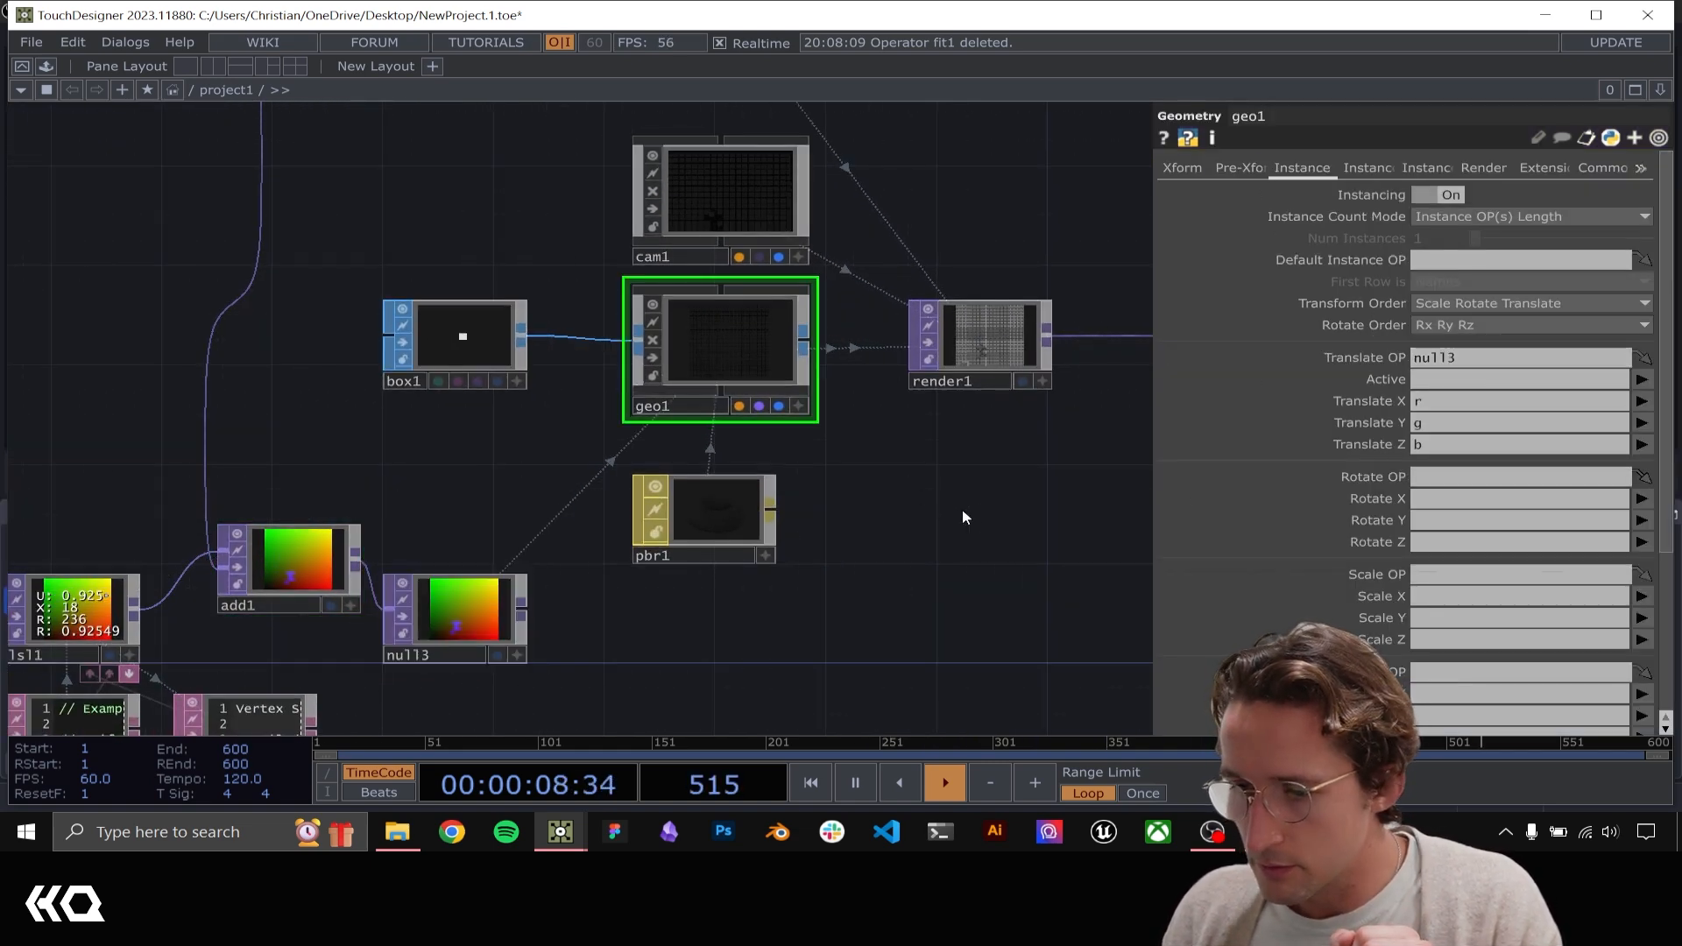
drag(989, 439, 843, 492)
scroll(876, 389, up, 4)
drag(900, 229, 617, 207)
drag(828, 228, 461, 214)
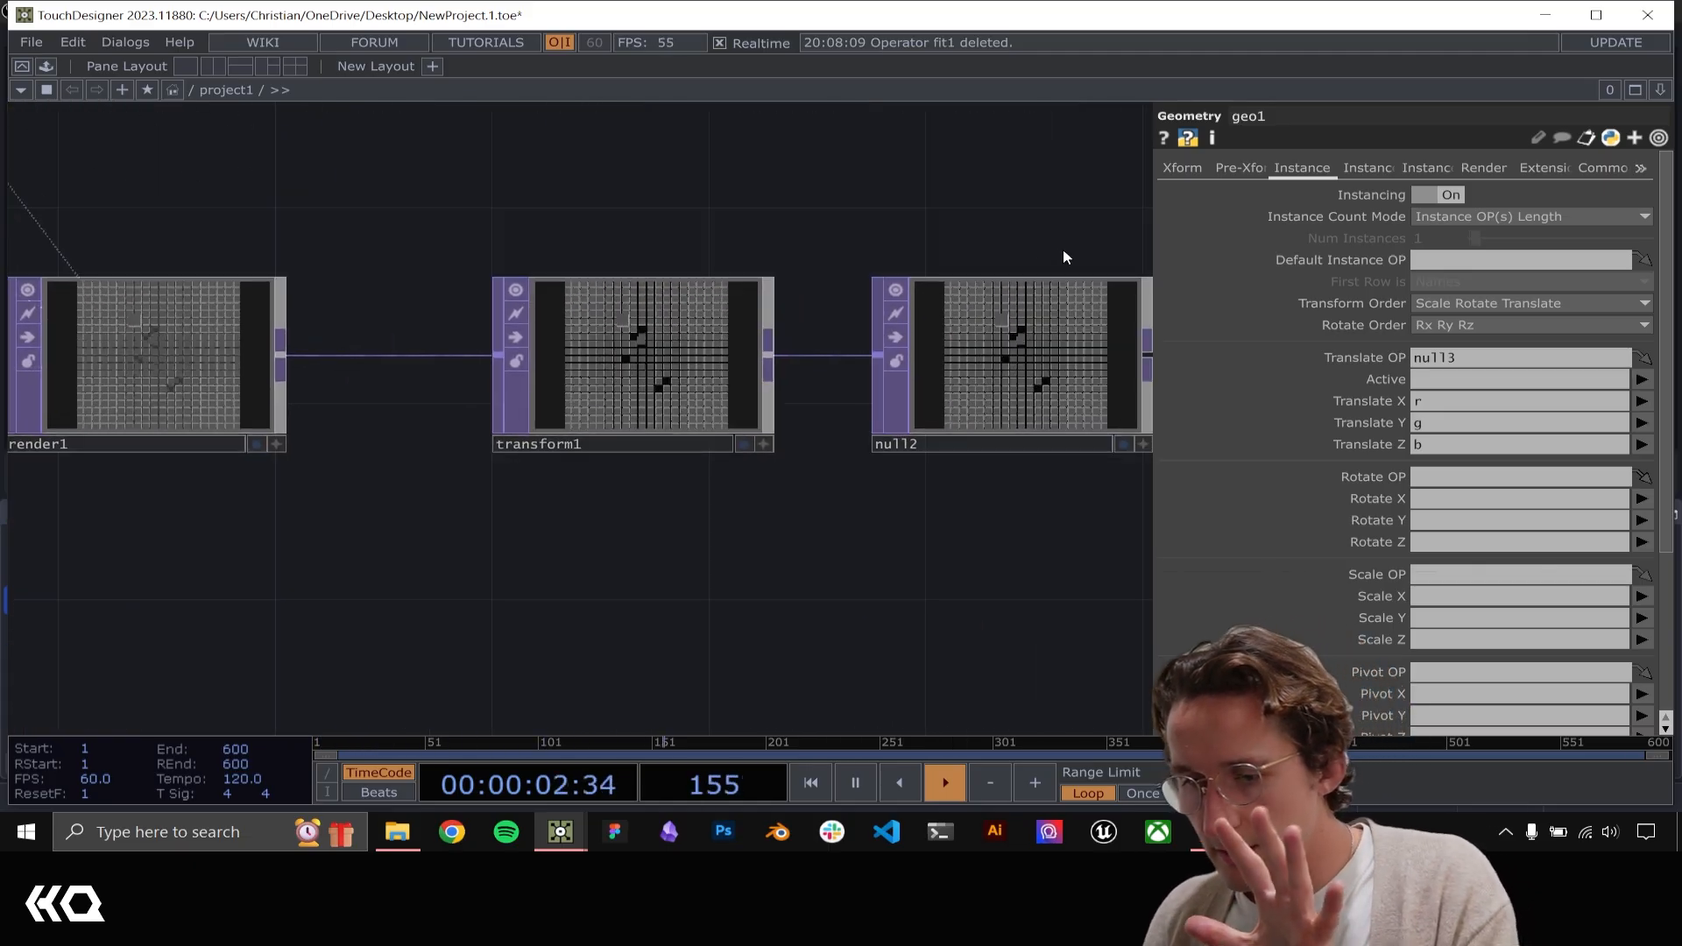
drag(1064, 254, 731, 251)
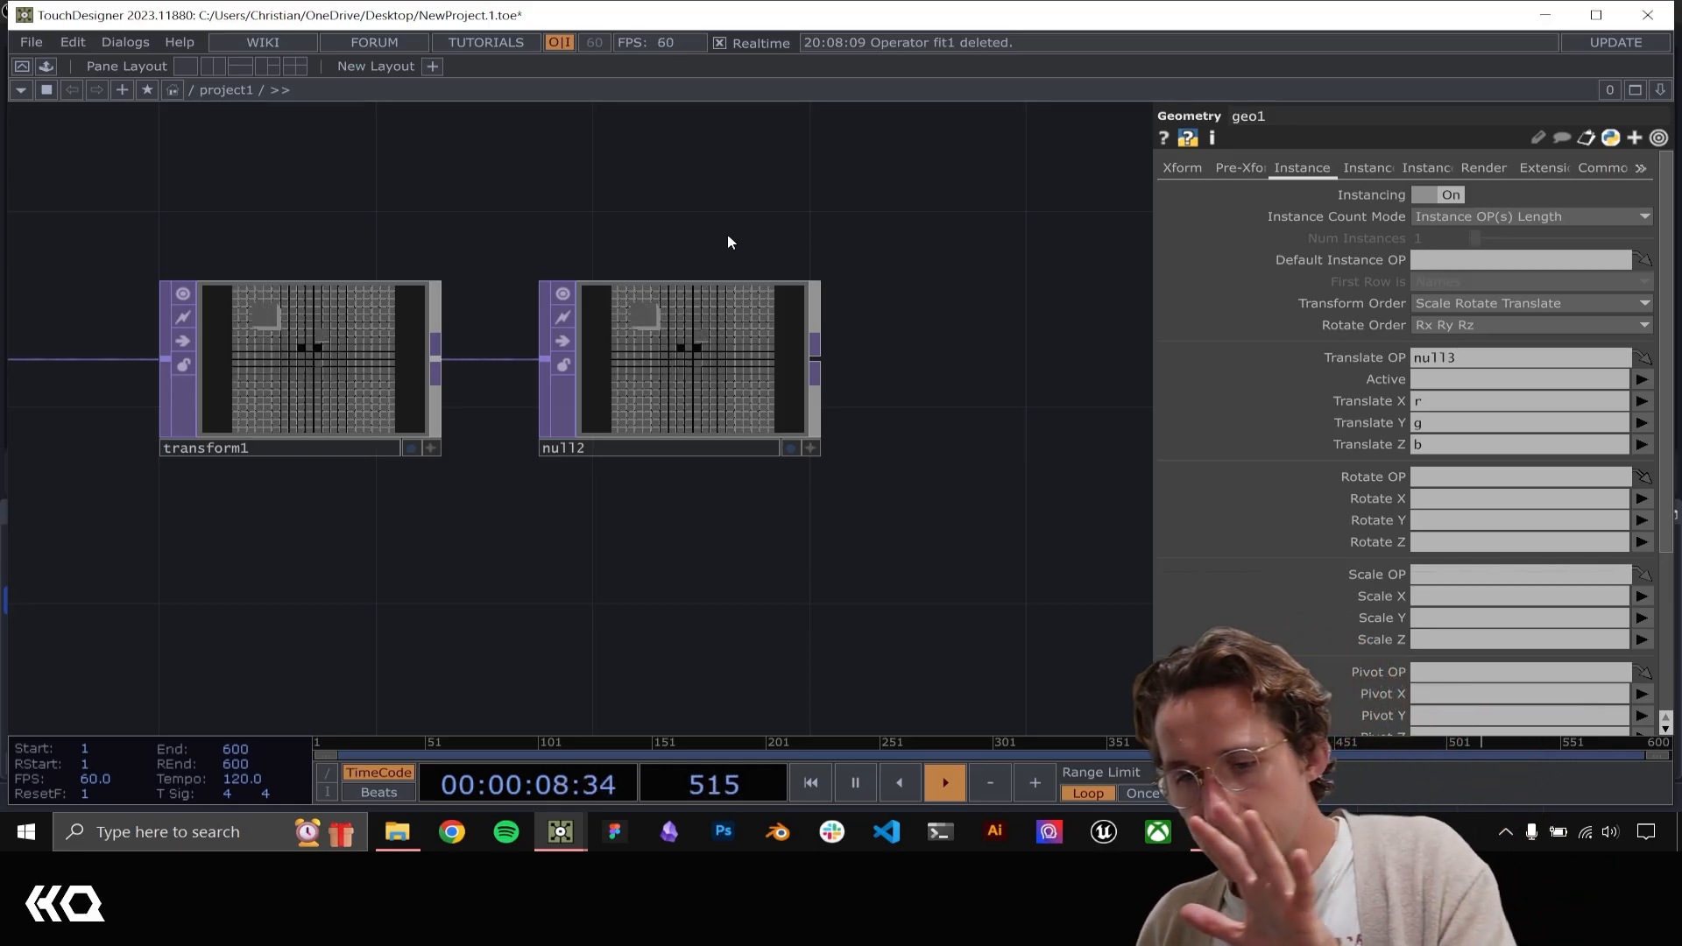
scroll(779, 193, down, 5)
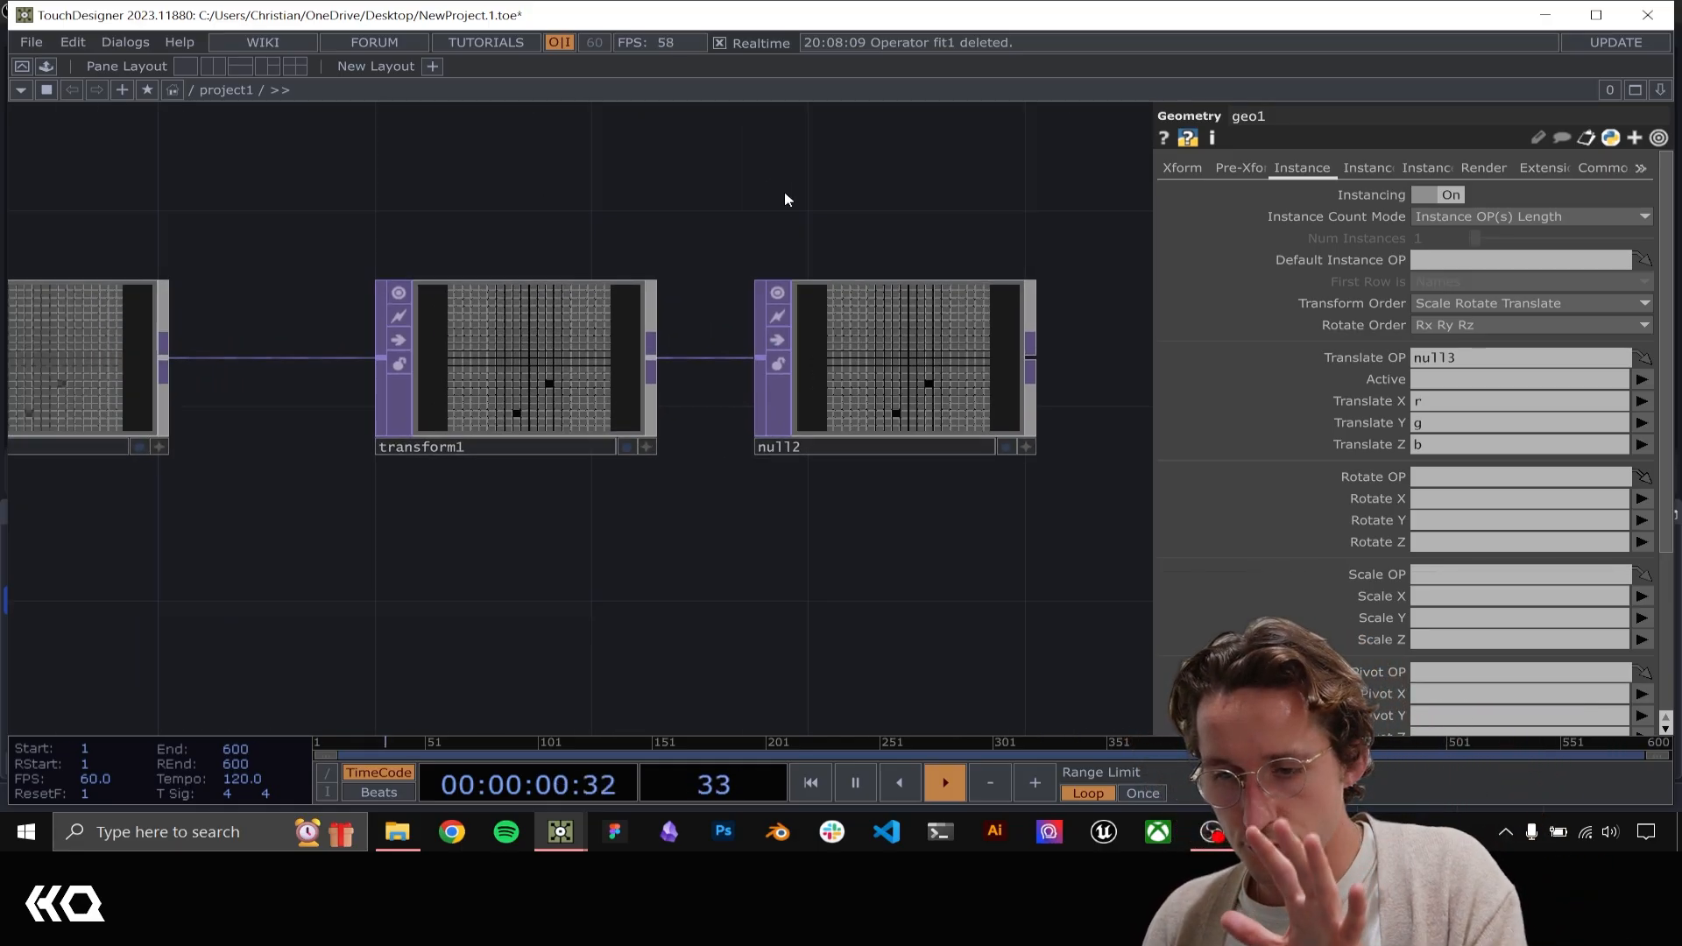
Set the upper value of To Range B in math1 to 0.2 and check the displacement in the render chain
scroll(767, 195, down, 4)
drag(949, 384, 1472, 721)
scroll(689, 446, up, 9)
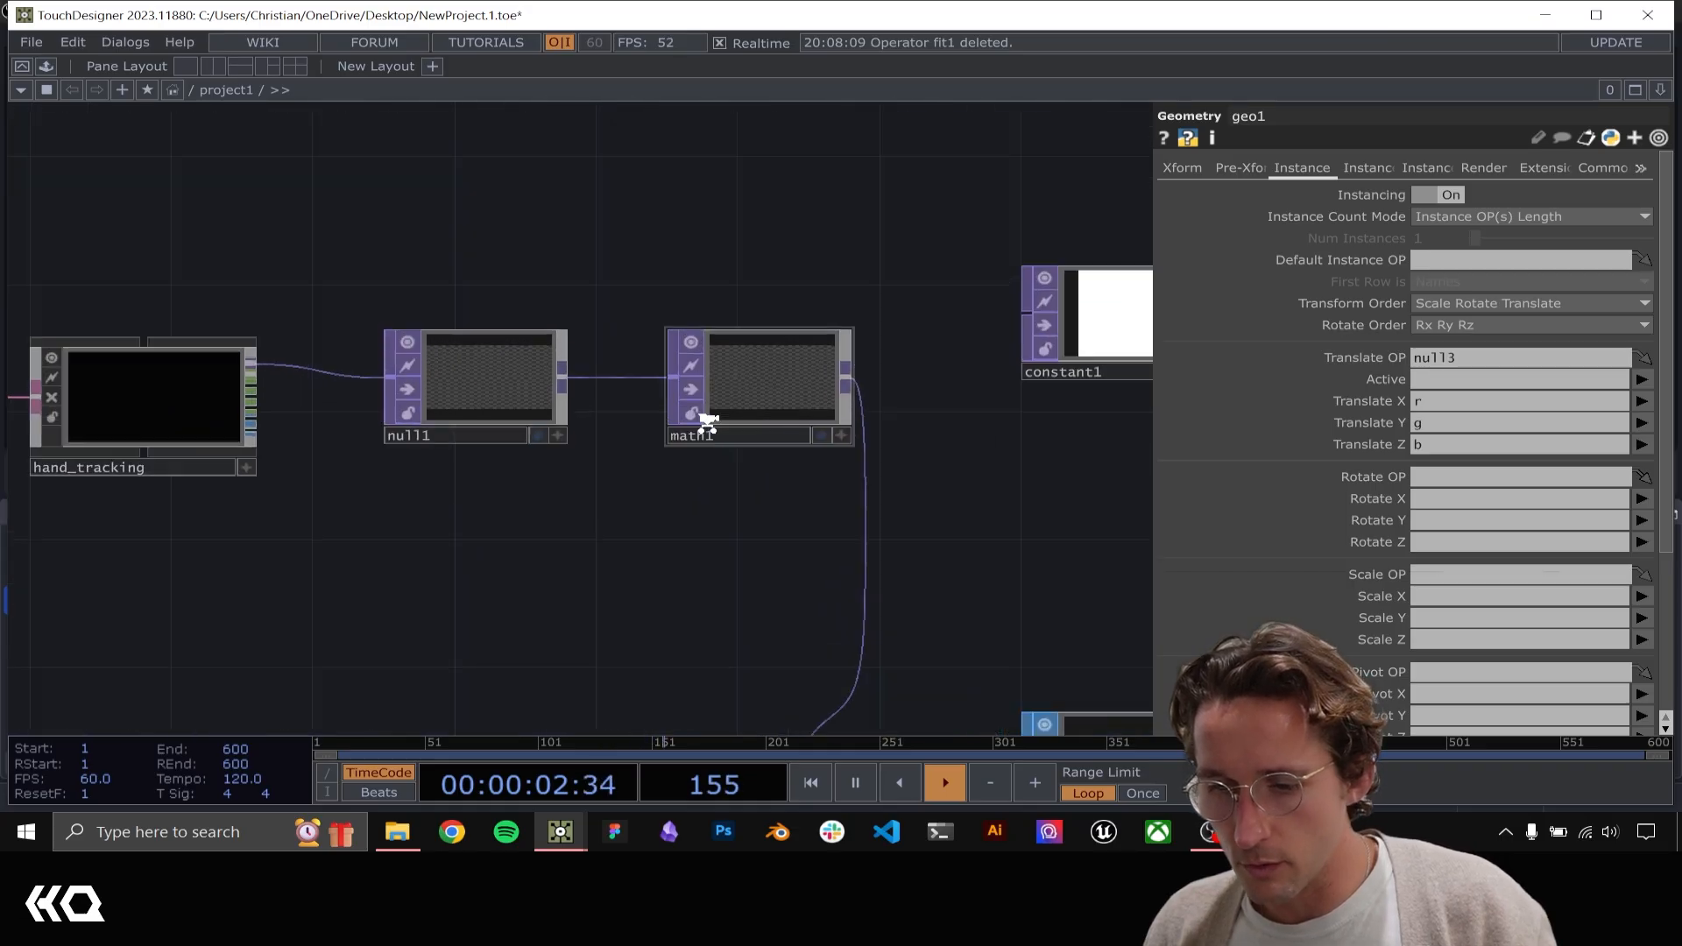
click(692, 436)
scroll(680, 476, up, 5)
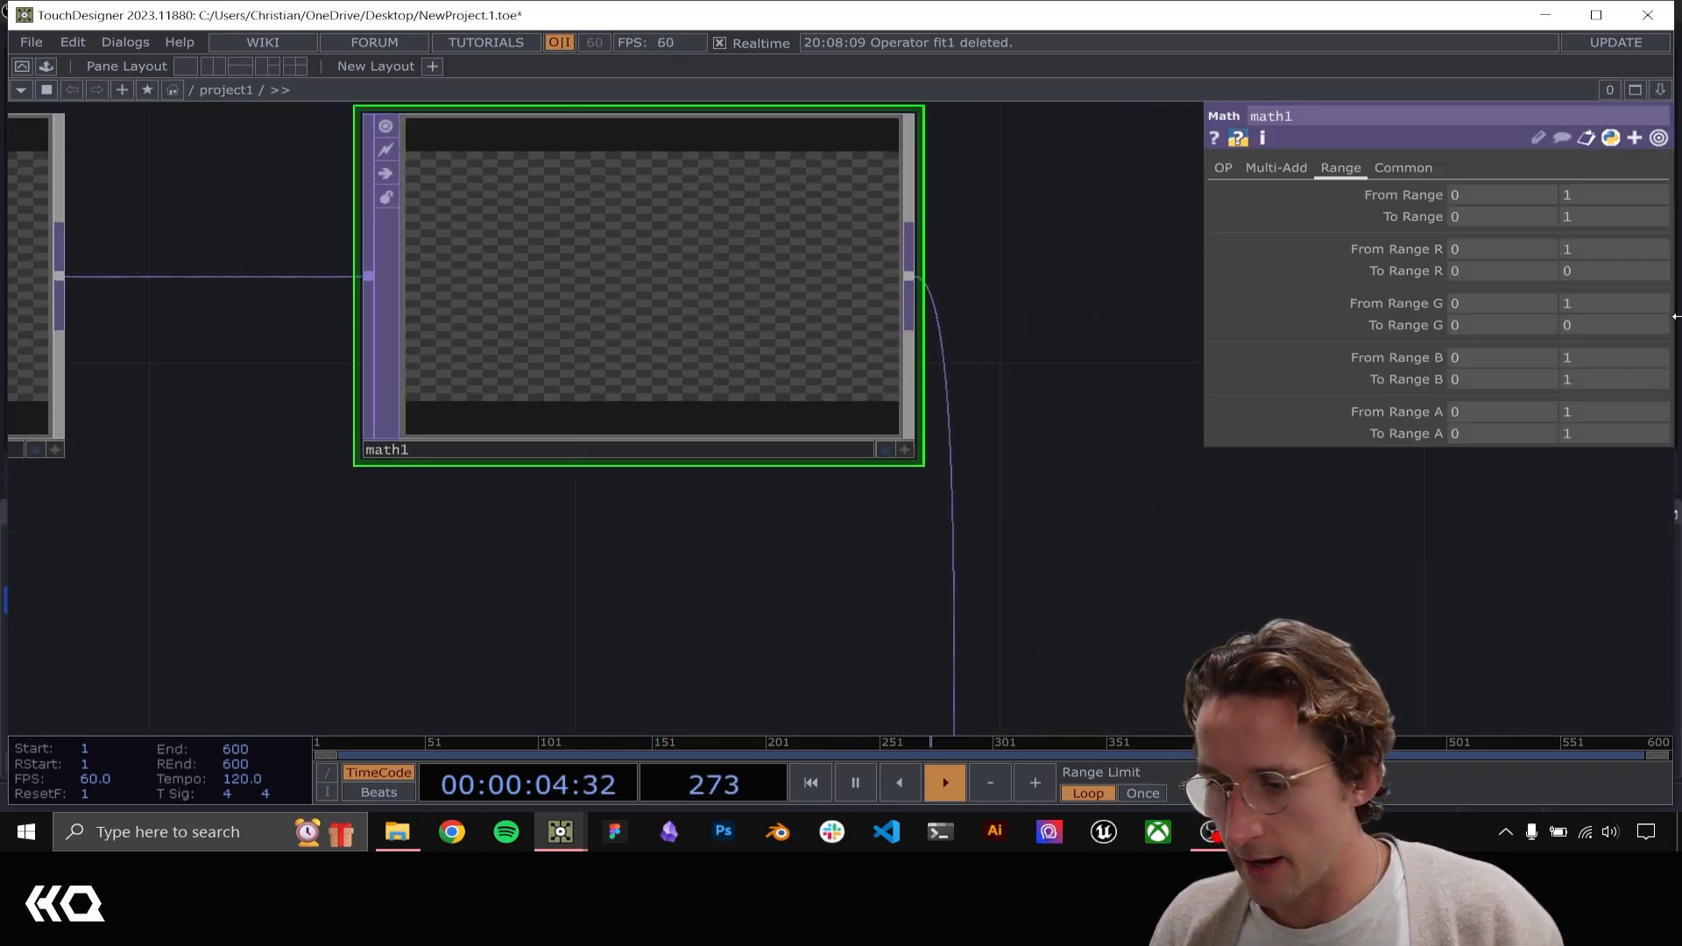
click(1585, 380)
text(.2)
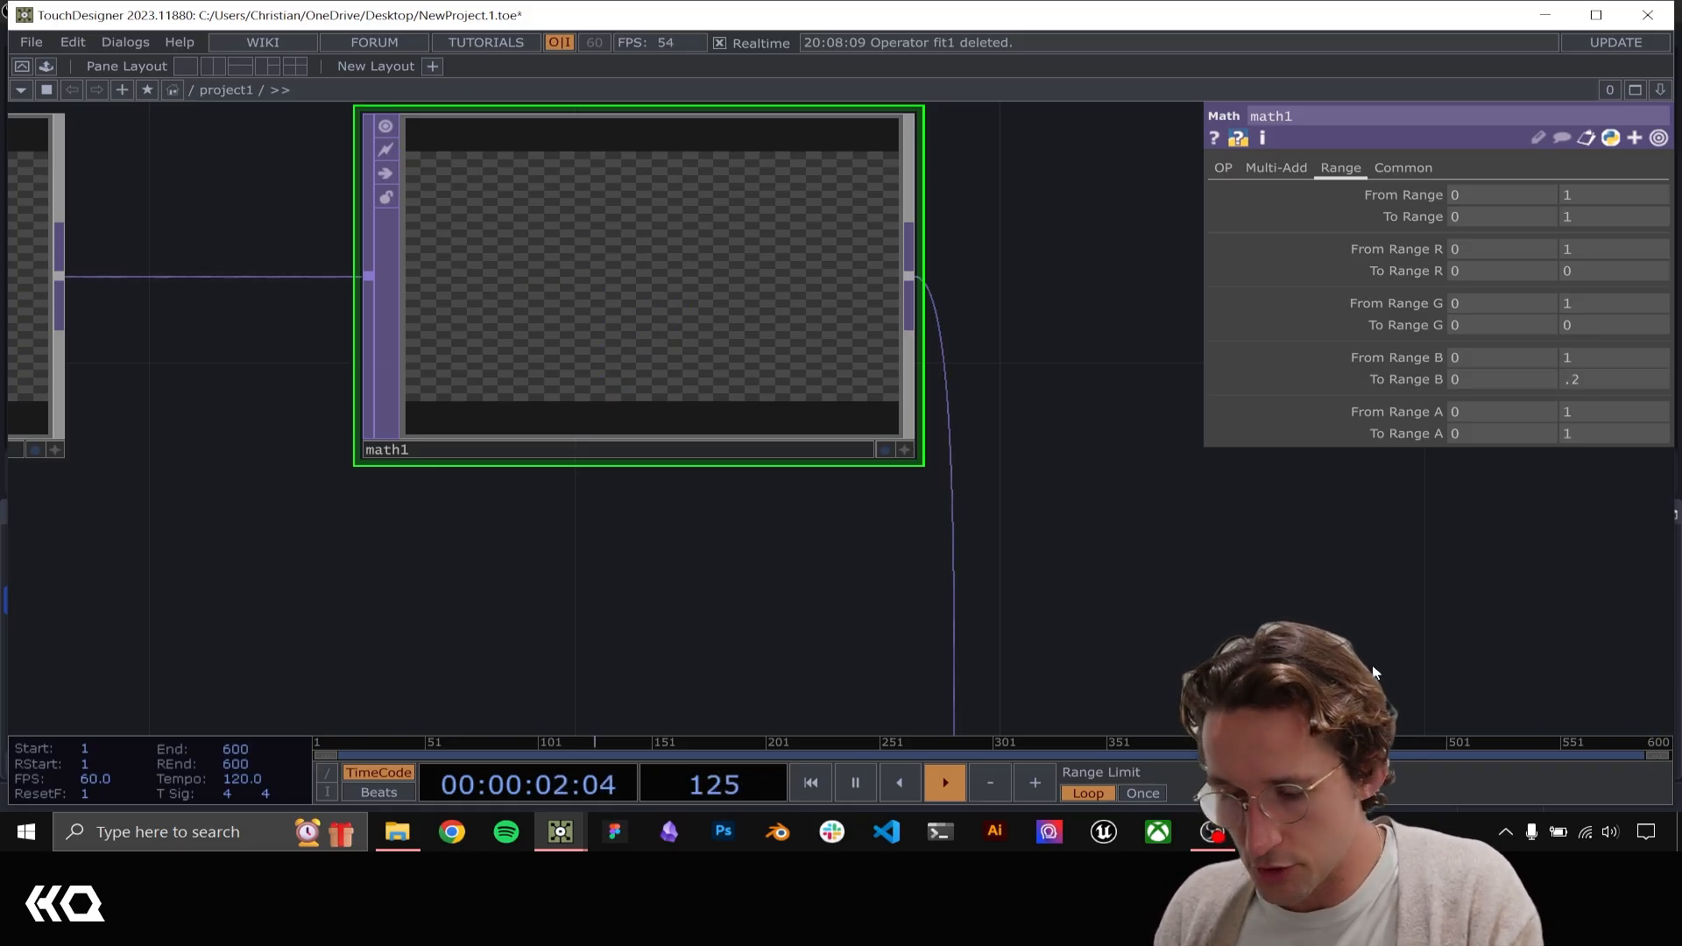
drag(1333, 636, 687, 421)
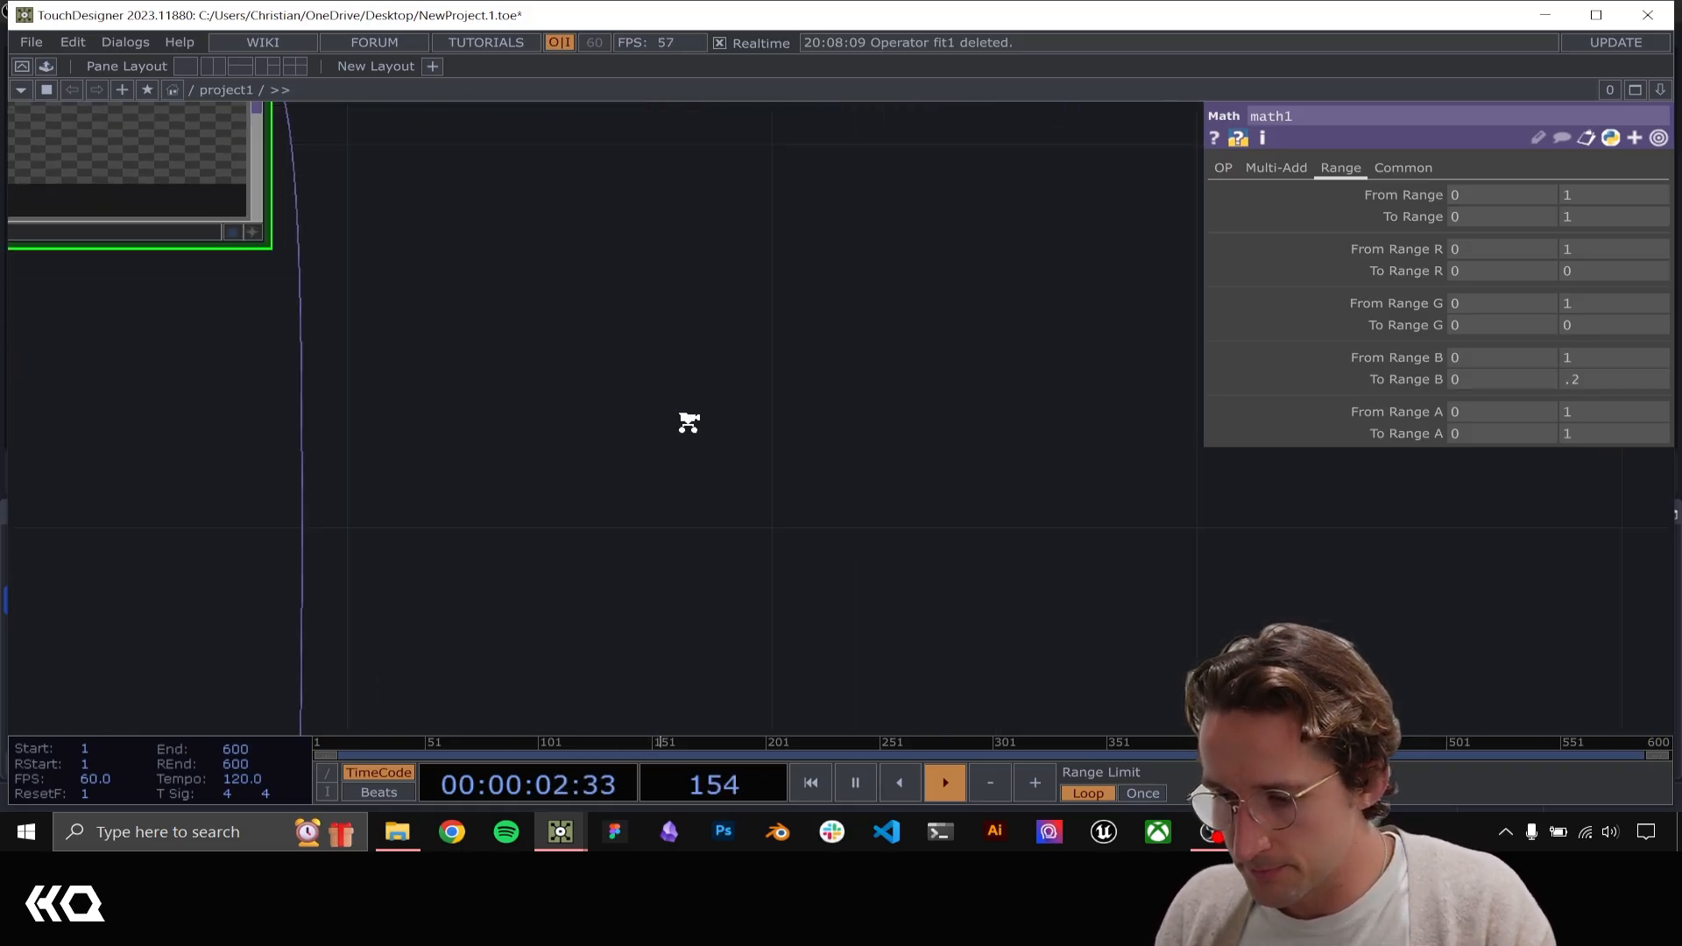
scroll(692, 426, down, 6)
drag(1358, 612, 823, 450)
scroll(1035, 424, up, 4)
scroll(1036, 423, up, 3)
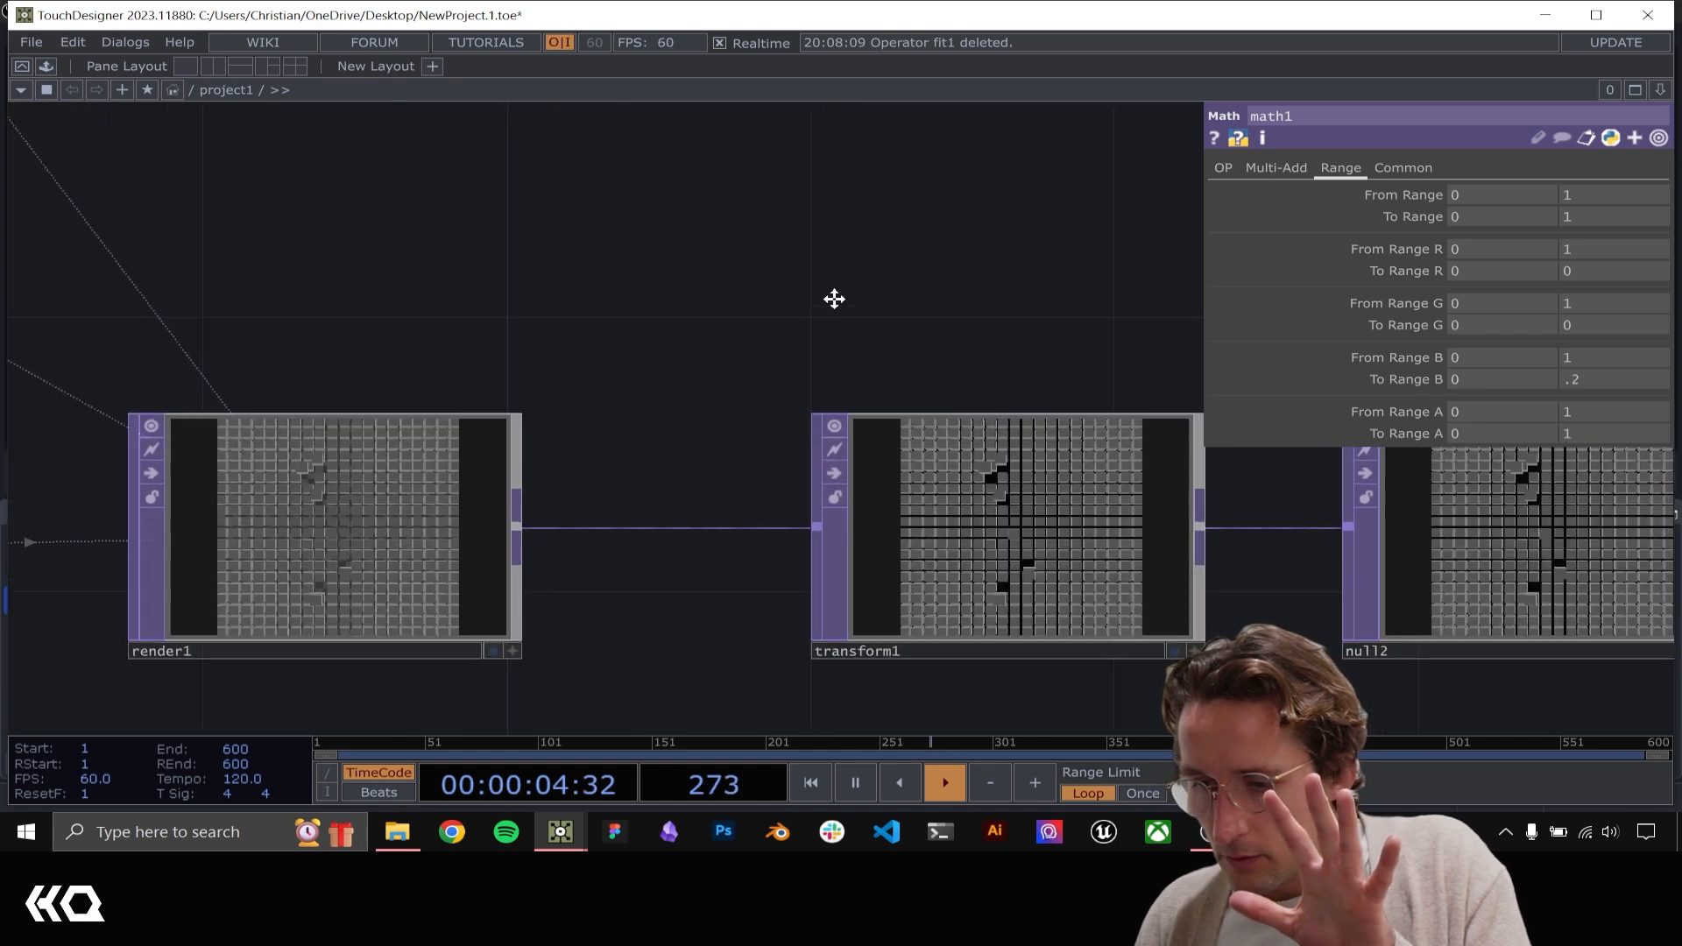
Examine the hand displacement in render1, transform1 and null2, and compare it with the hand points in add1's texture
drag(833, 300, 498, 211)
drag(909, 233, 556, 205)
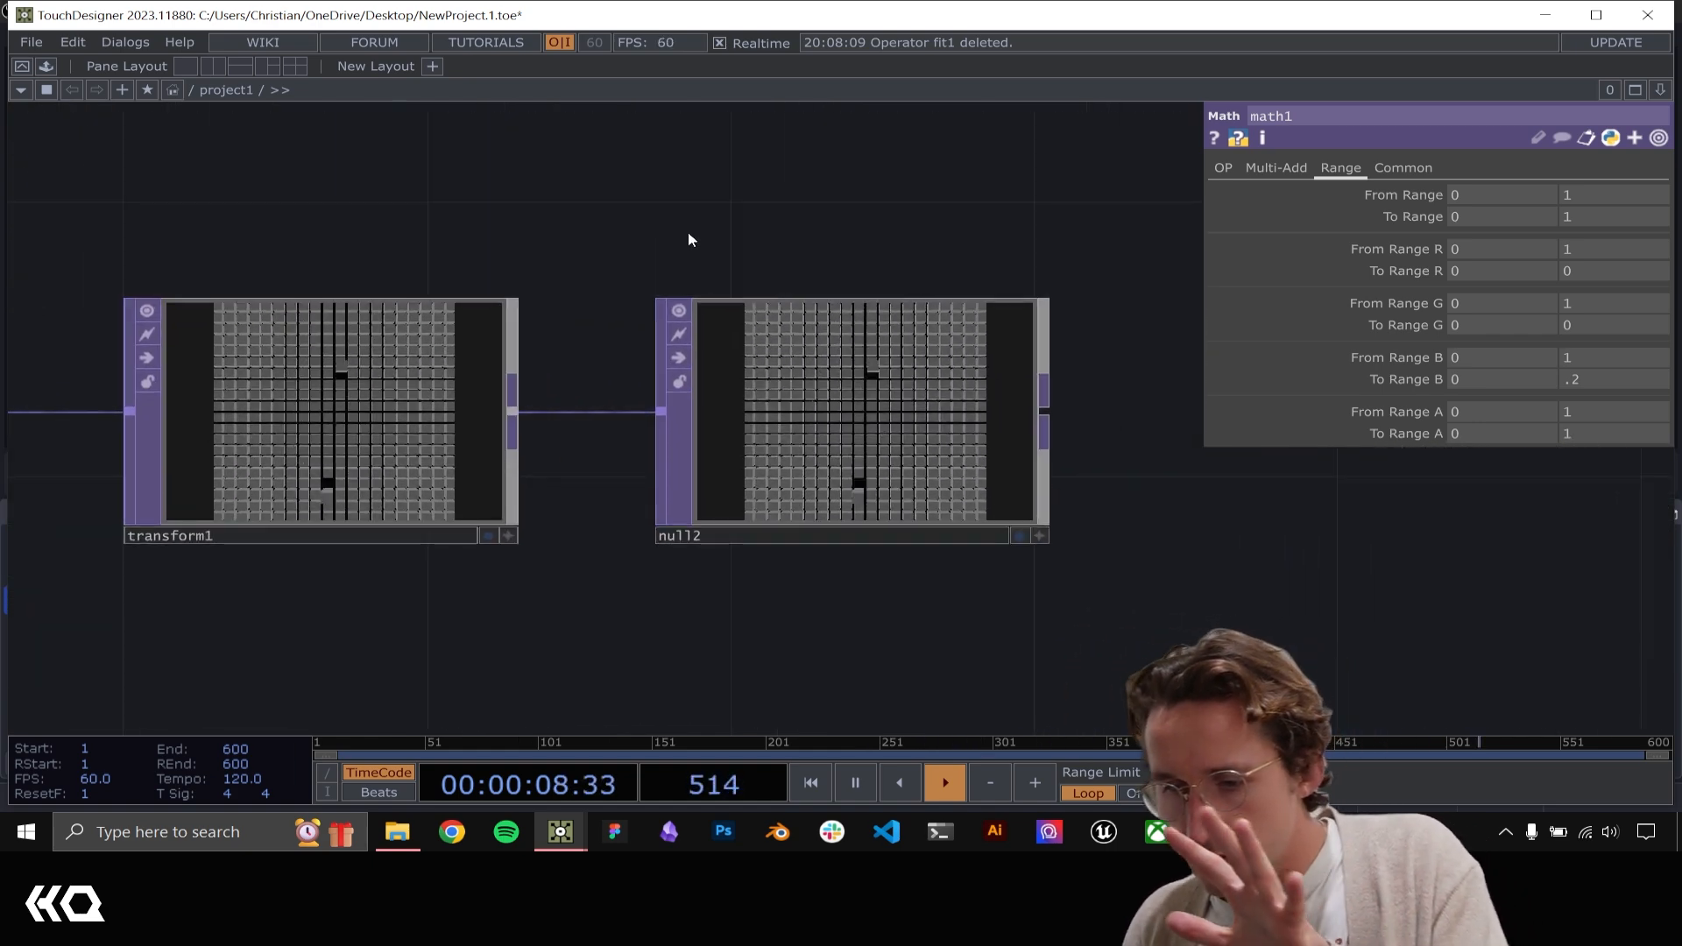
drag(671, 208, 915, 225)
drag(602, 187, 816, 219)
scroll(751, 191, down, 3)
drag(550, 212, 786, 354)
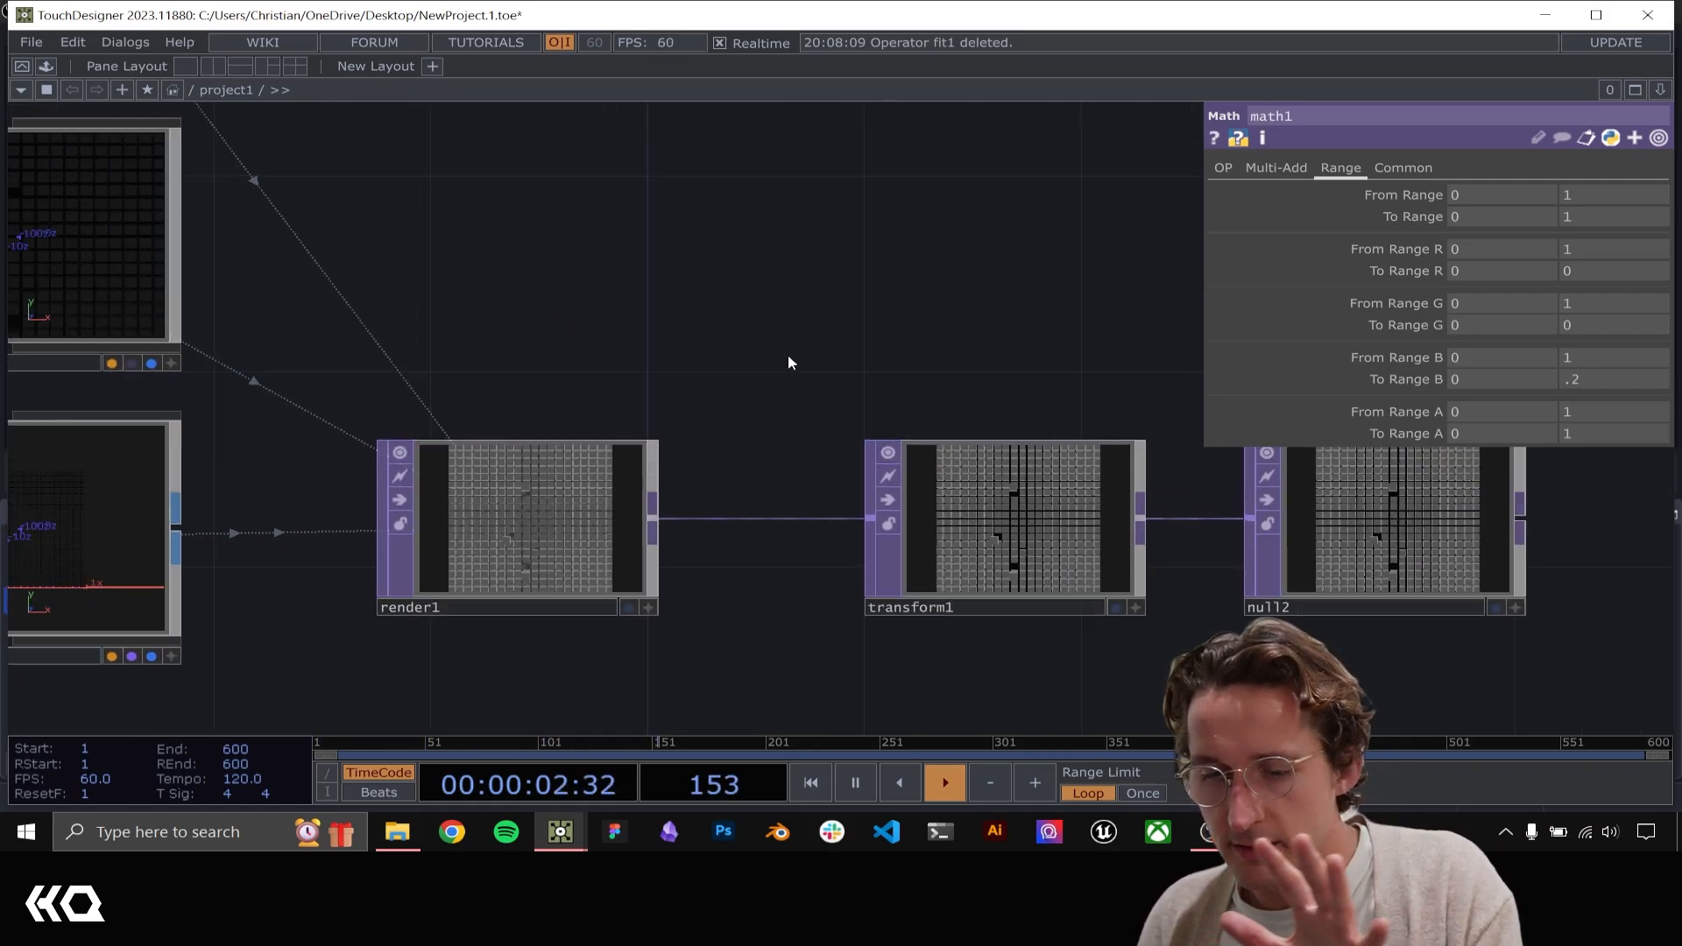
scroll(801, 362, down, 5)
drag(391, 318, 776, 399)
scroll(706, 620, up, 2)
drag(602, 705, 724, 319)
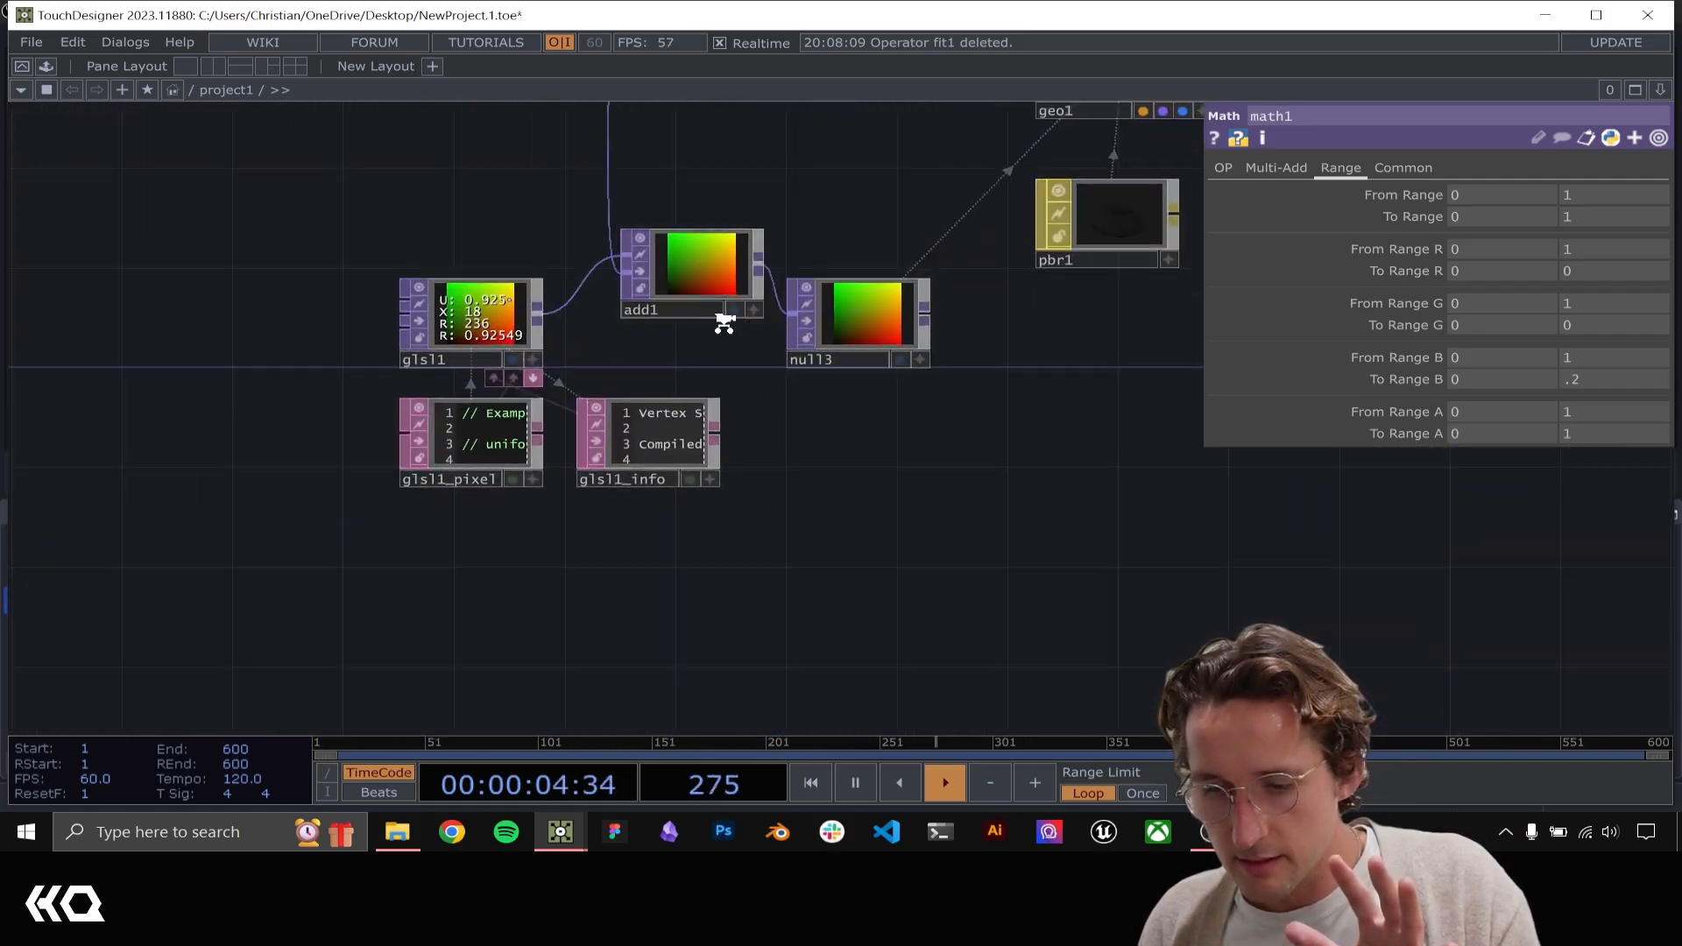
scroll(725, 319, up, 7)
drag(673, 568, 713, 636)
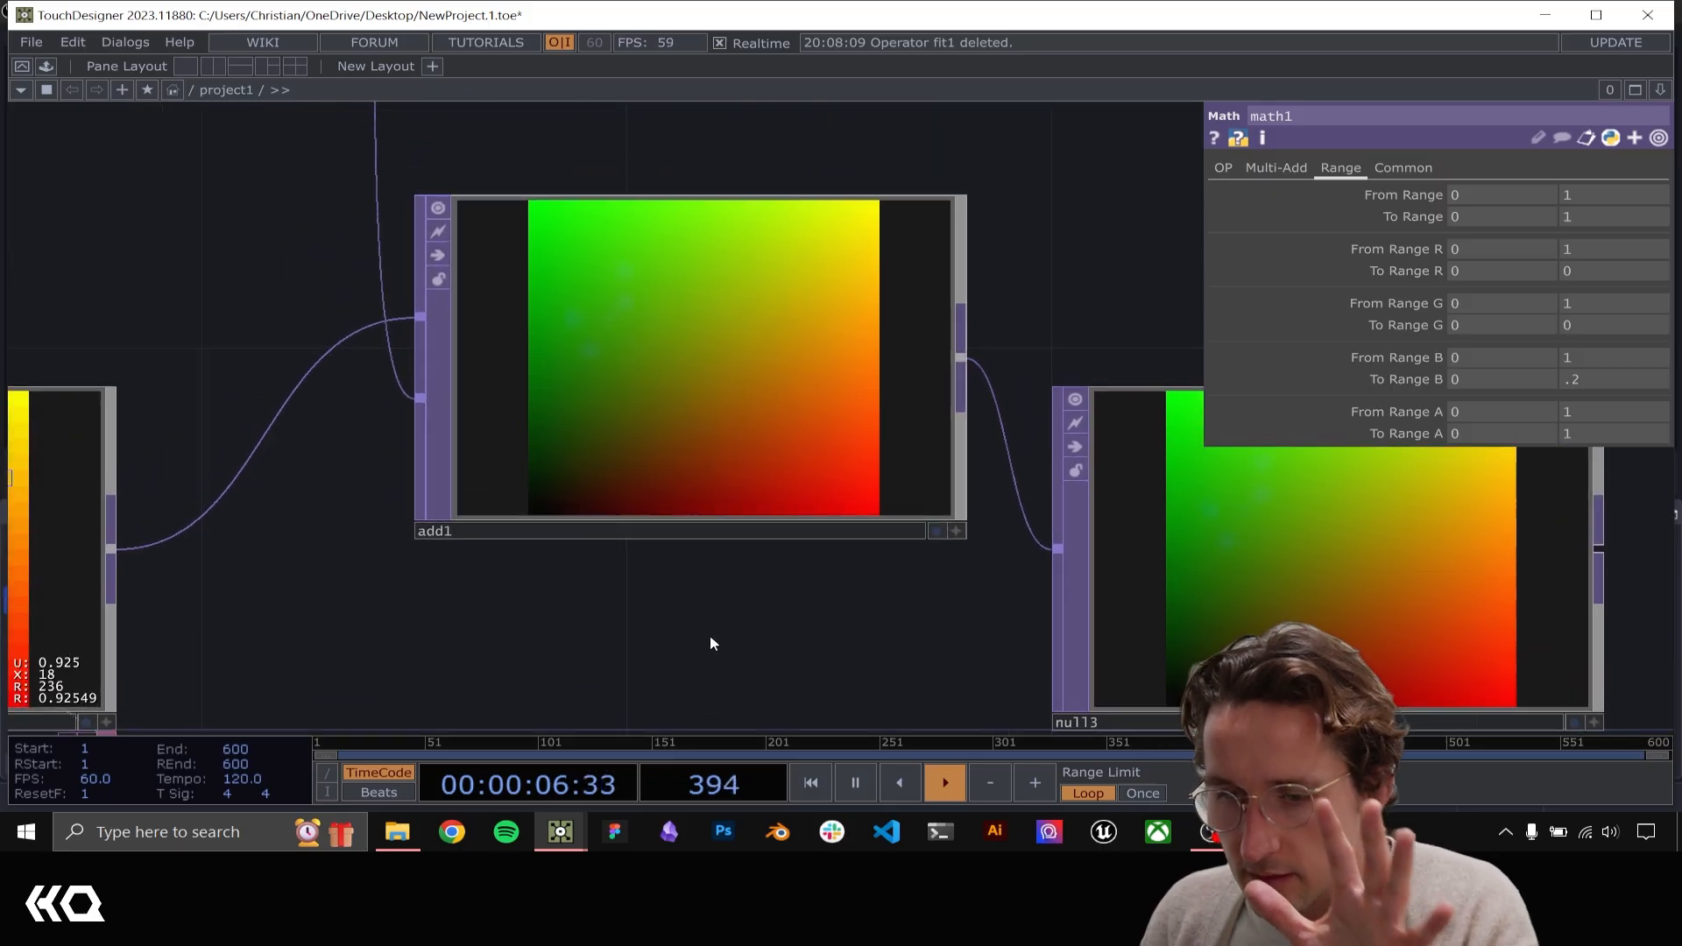
scroll(1046, 556, down, 2)
scroll(1044, 549, down, 3)
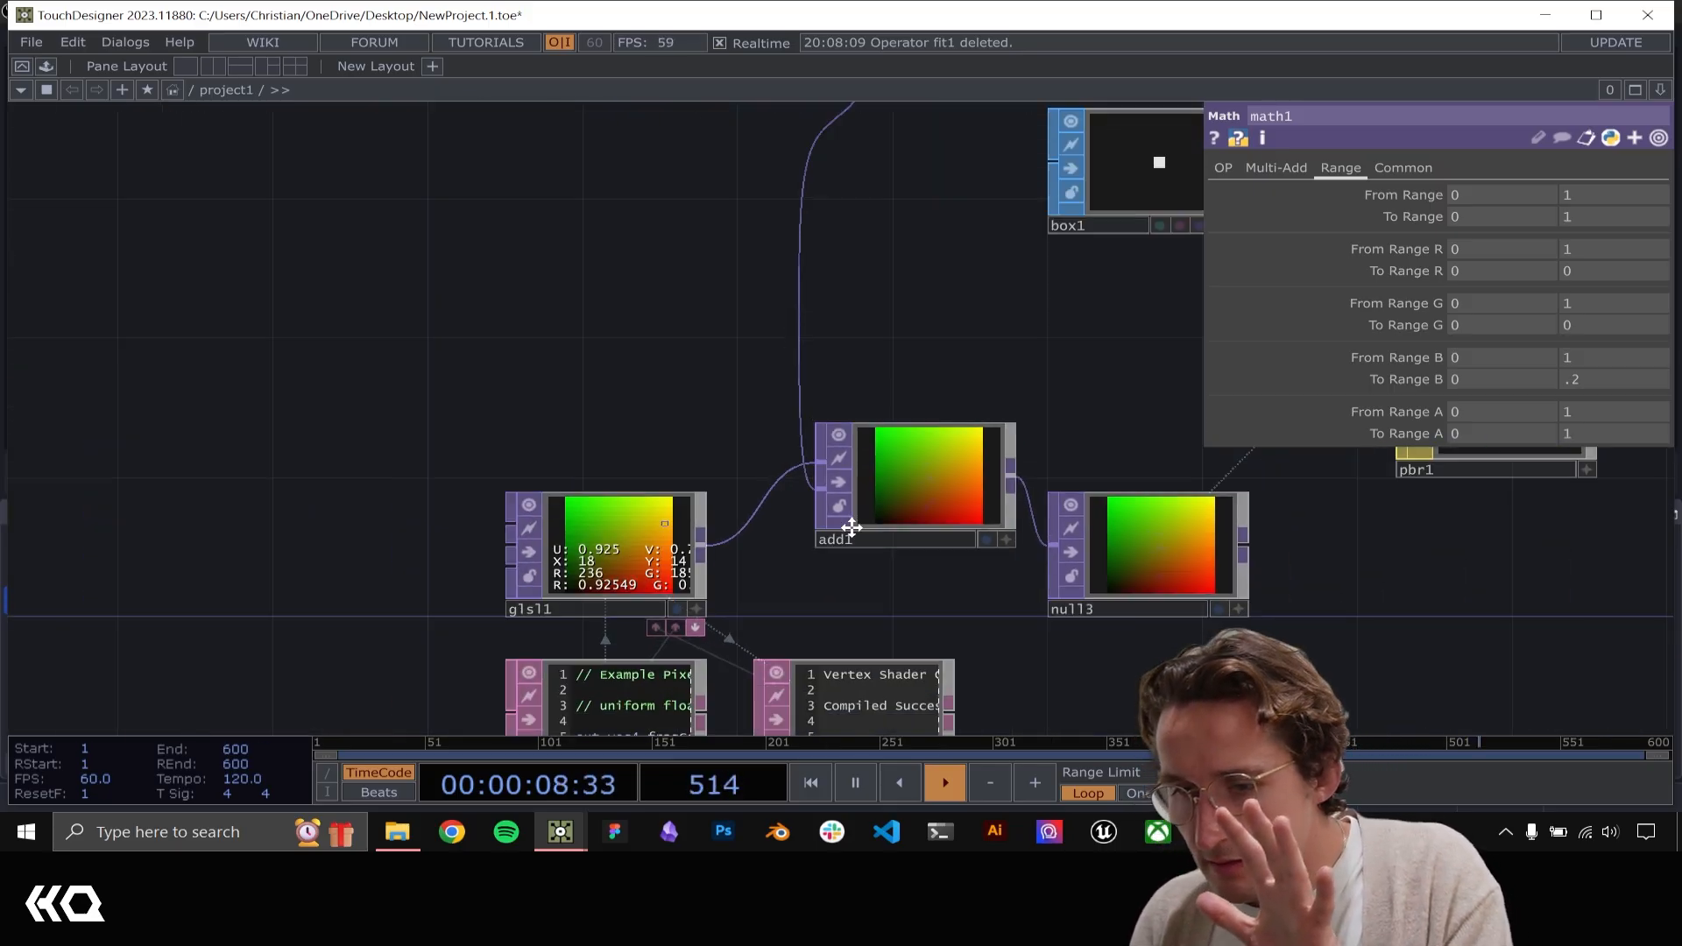
Inspect the edges of the hand tracking points in math1's output
drag(744, 315, 837, 551)
drag(664, 286, 855, 734)
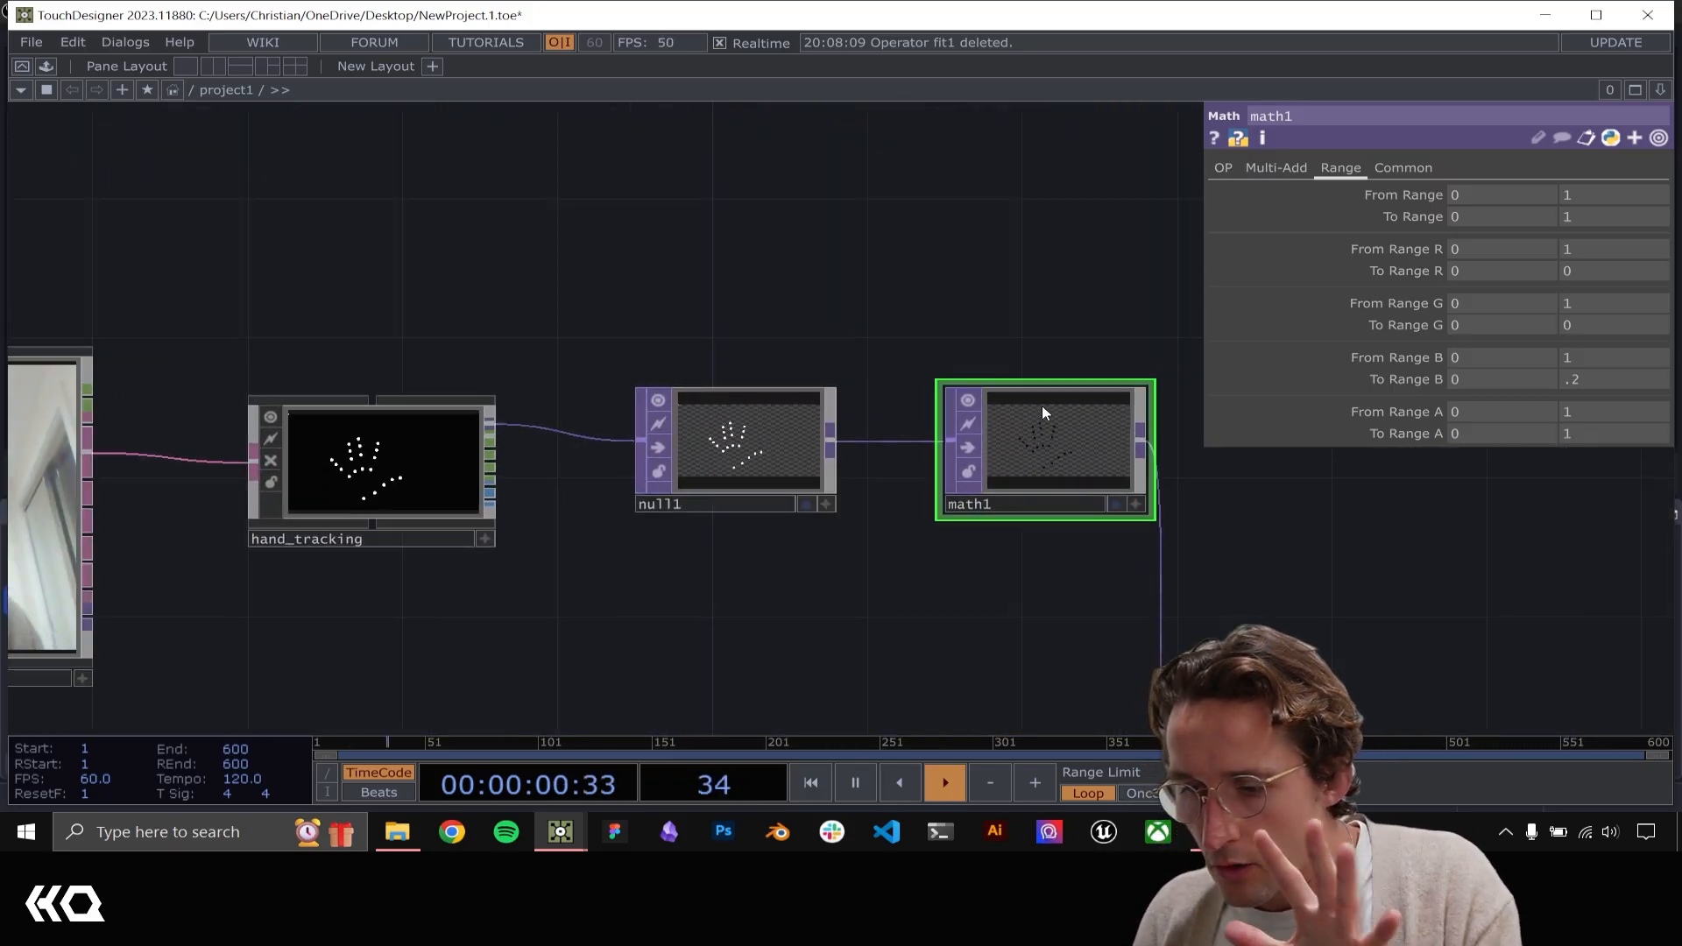
drag(1018, 392, 755, 385)
scroll(771, 401, up, 7)
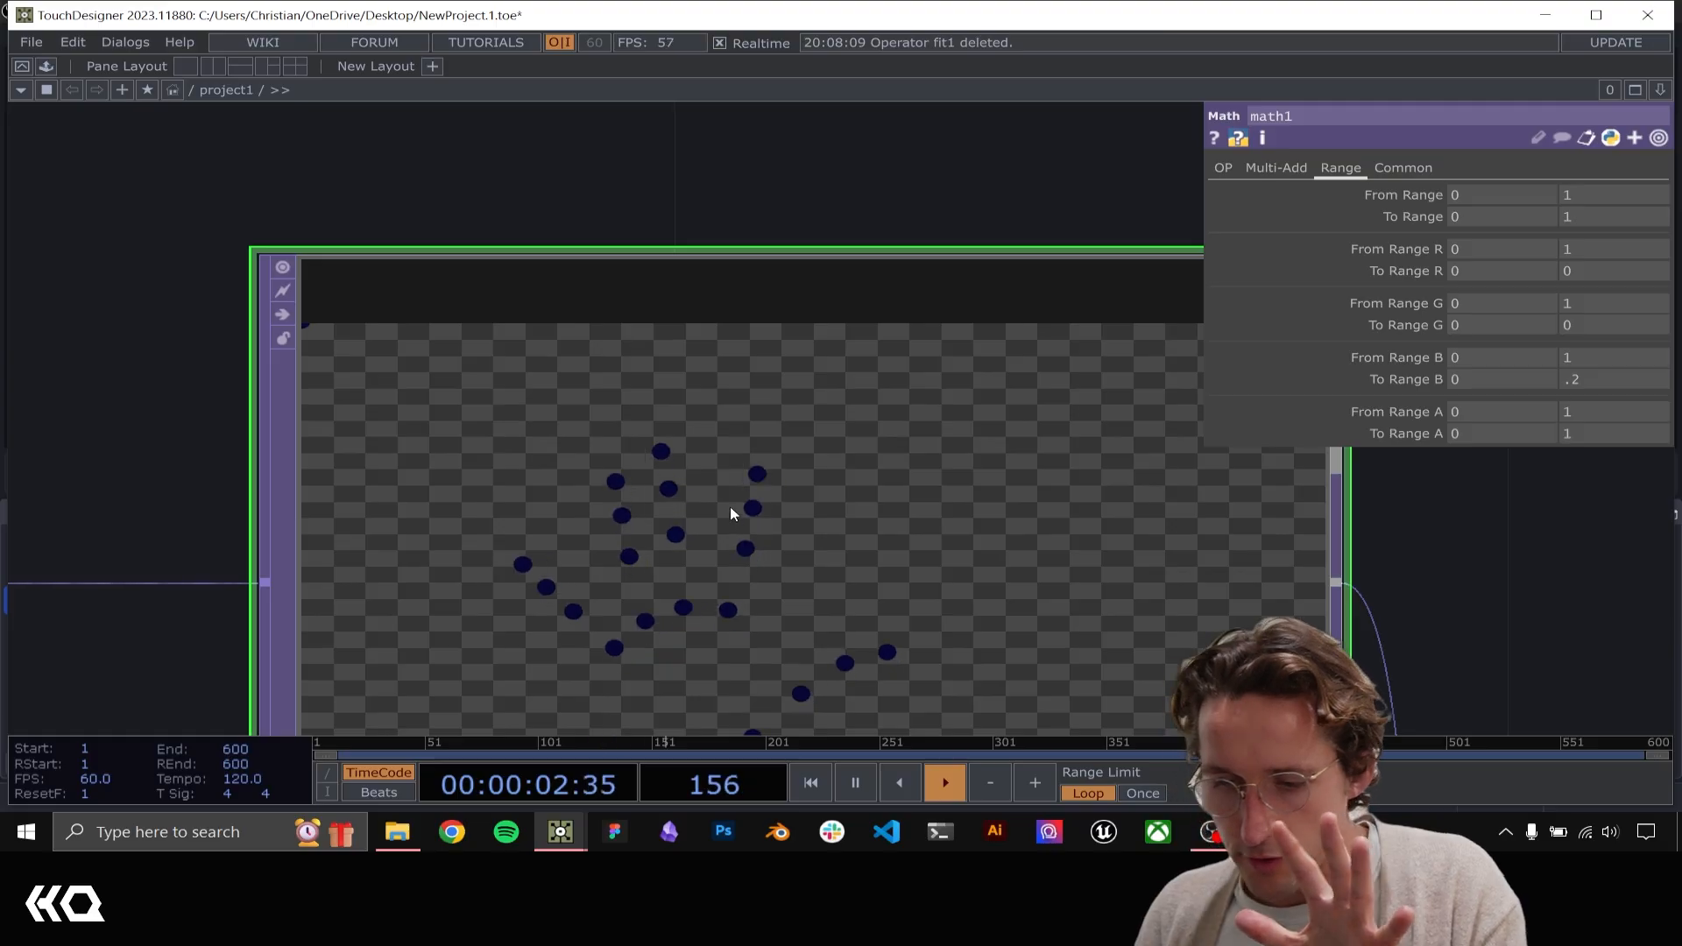
scroll(712, 482, down, 7)
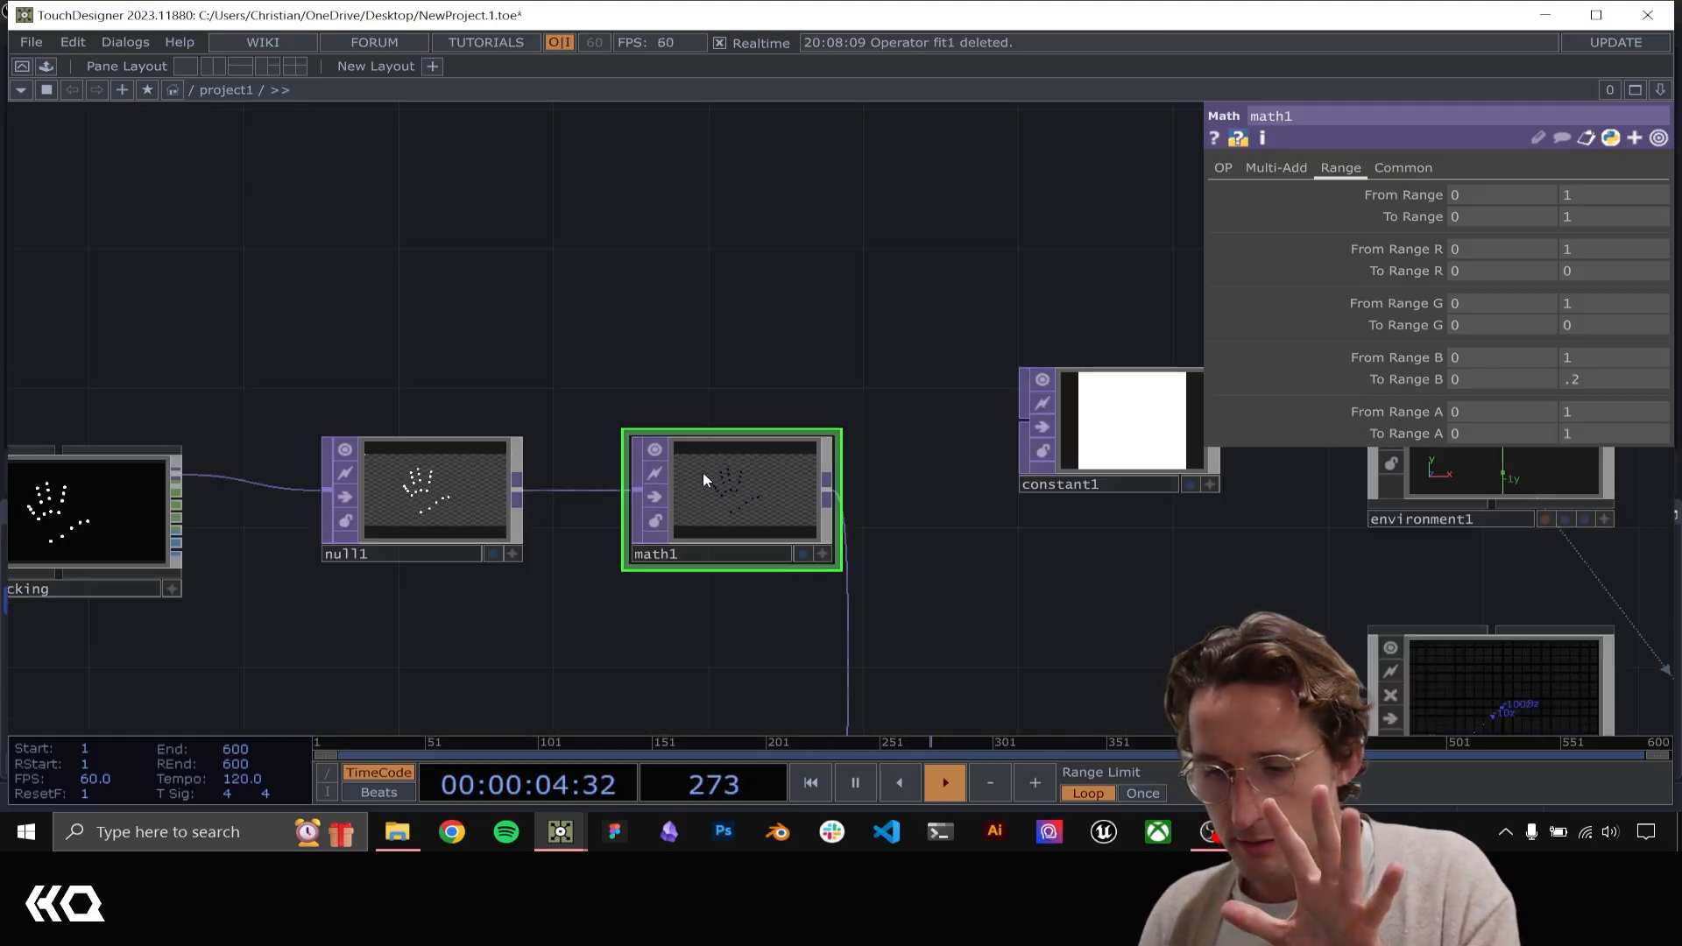
Move null1 farther from math1 and insert a Blur TOP on the connection between them
drag(472, 622, 632, 501)
right_drag(631, 503, 301, 308)
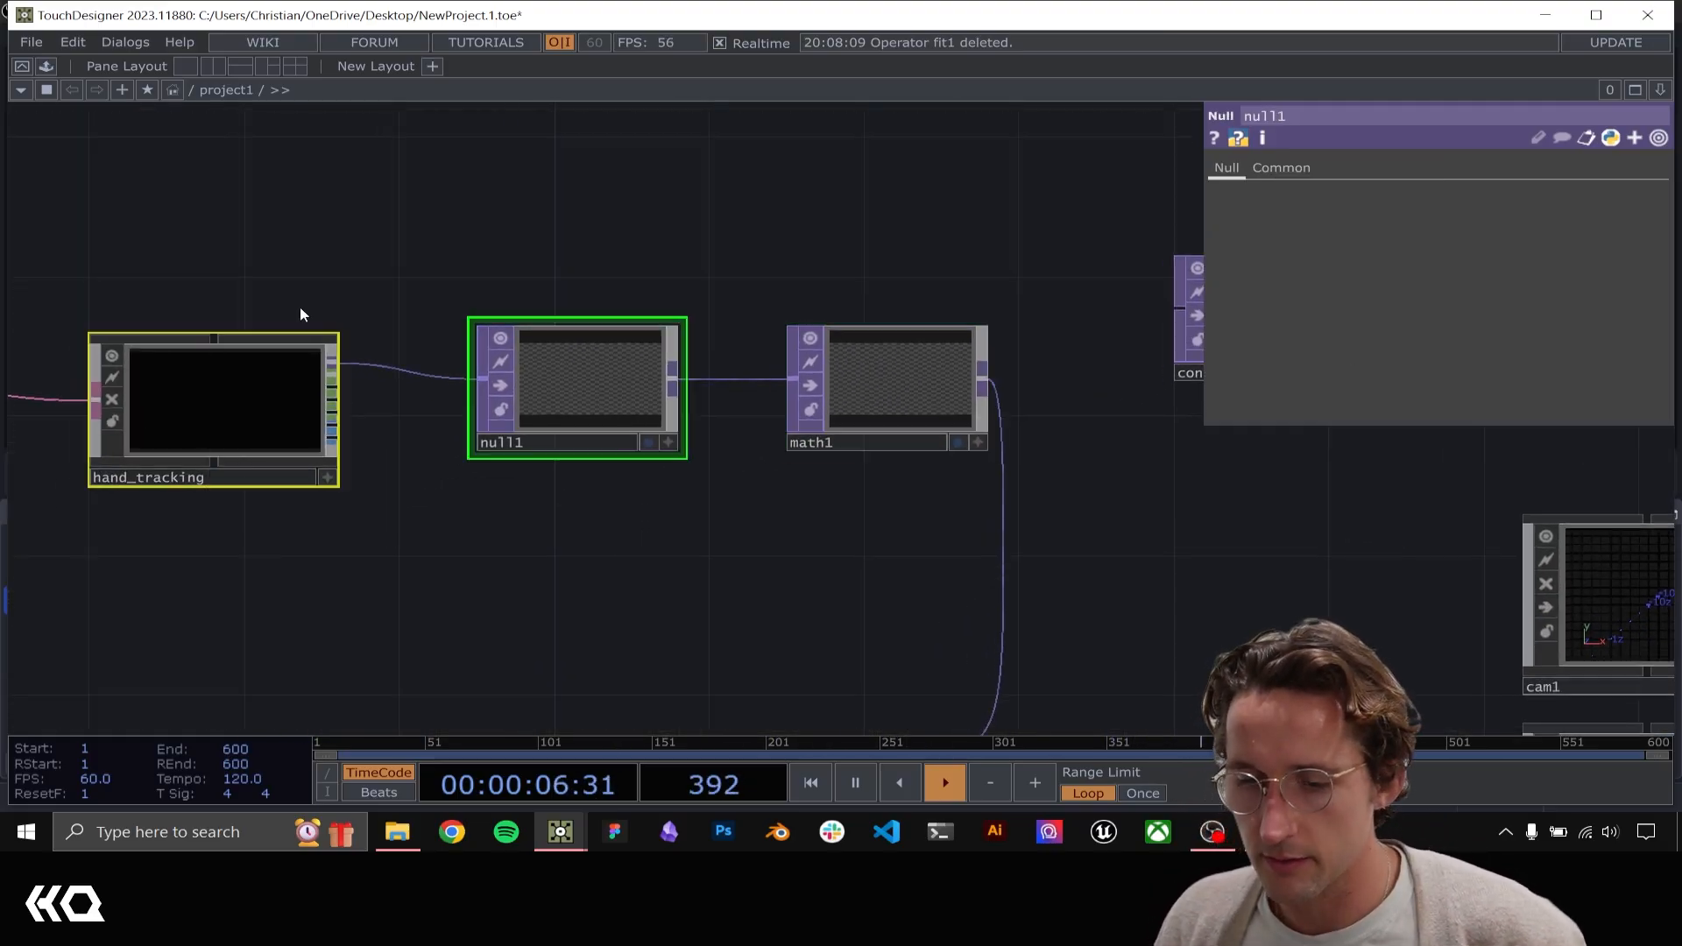
drag(536, 392, 380, 392)
right_click(678, 426)
click(659, 384)
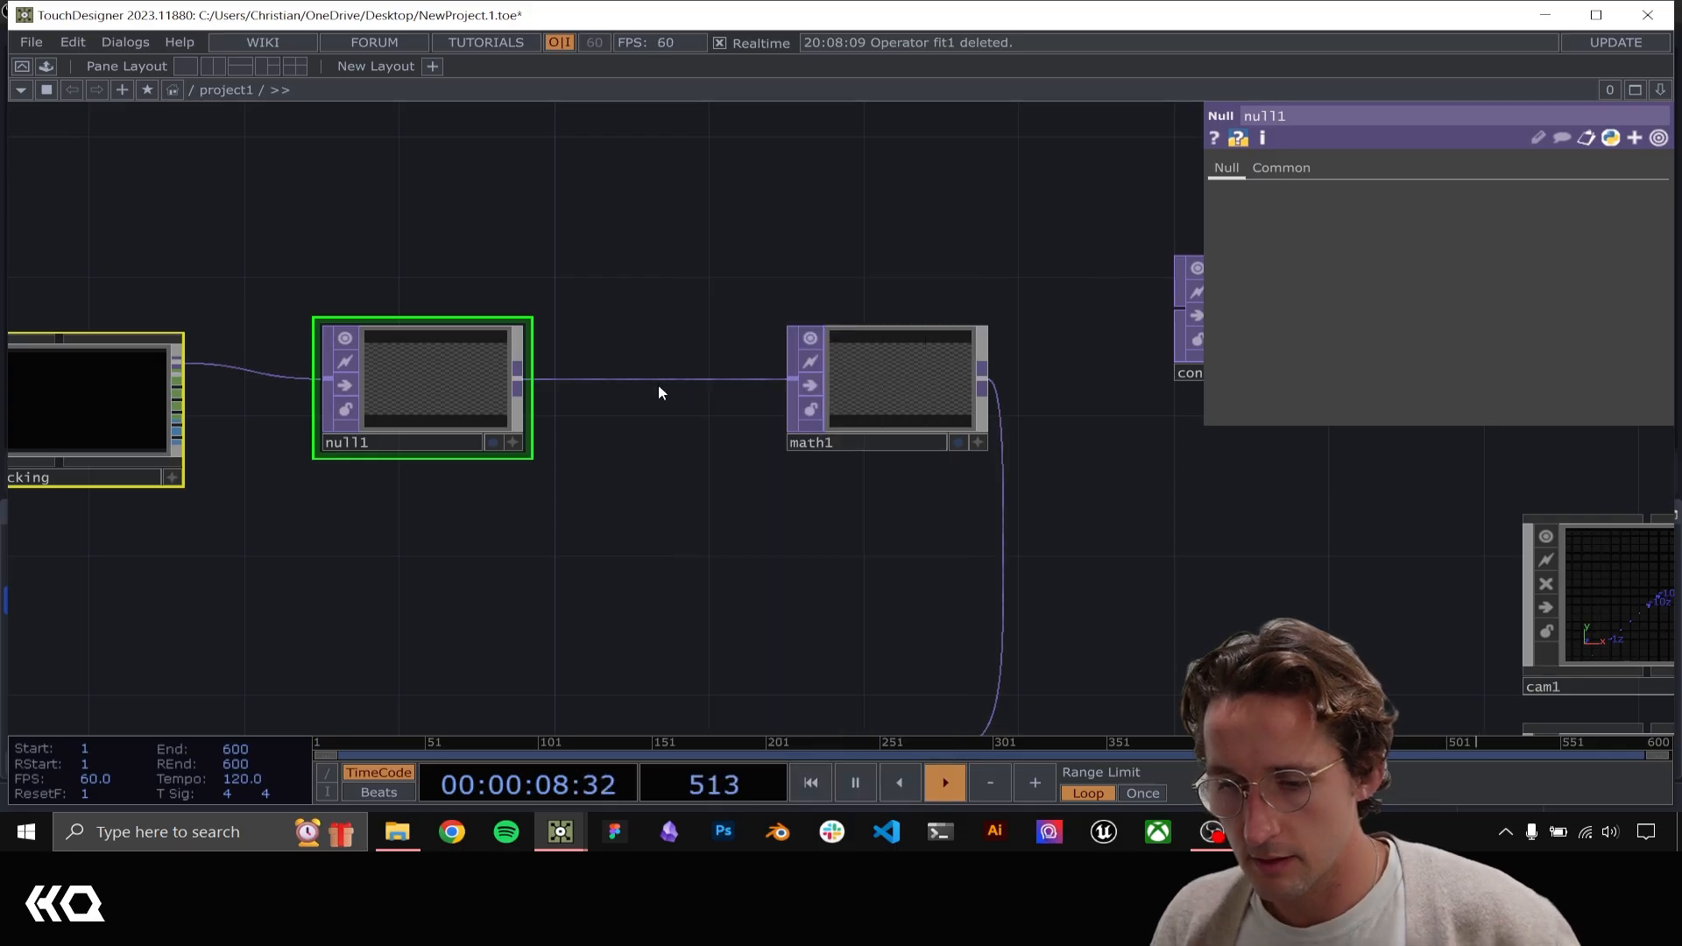
right_click(662, 368)
click(692, 359)
text(blur)
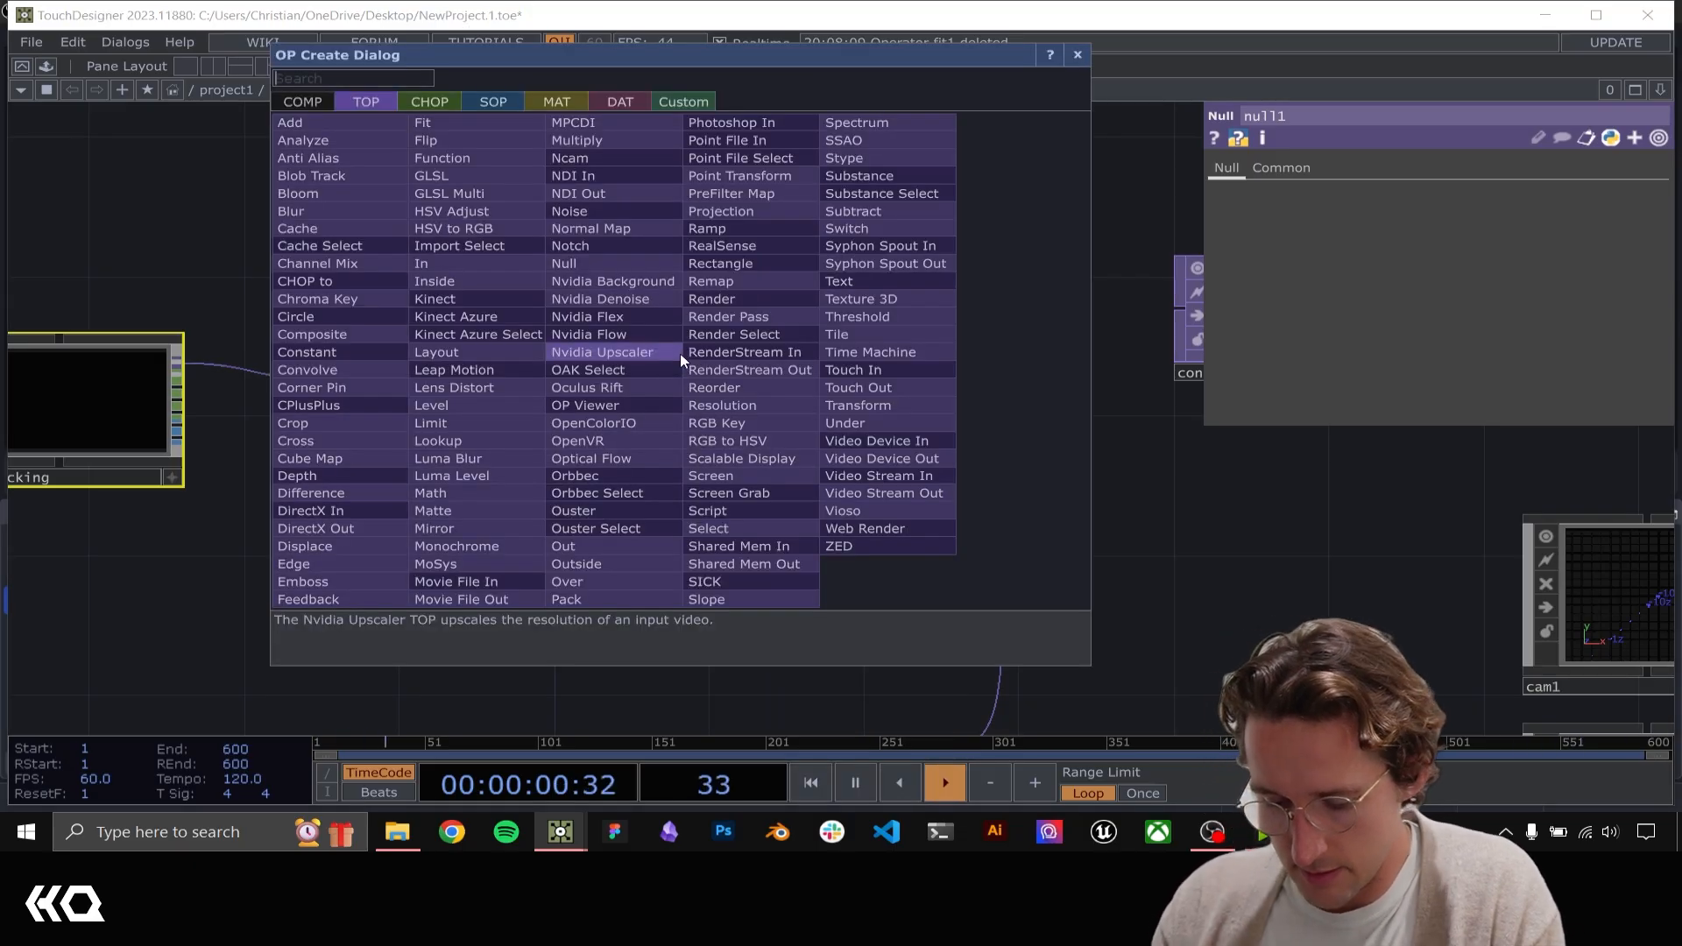
key(BackSpace)
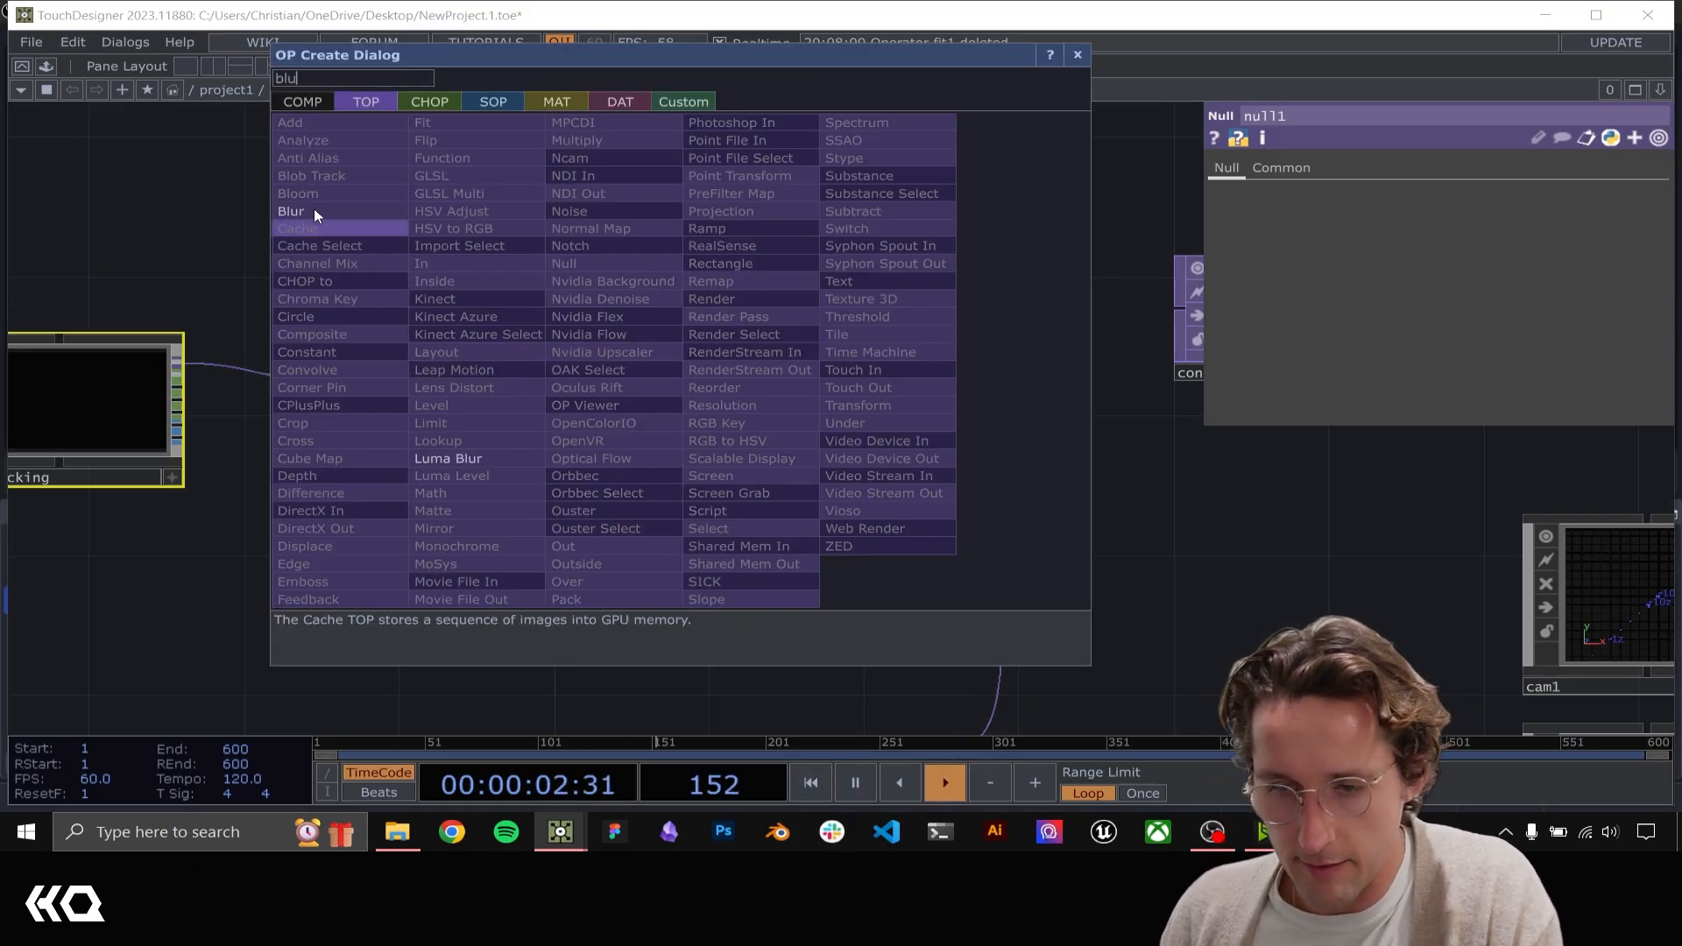
click(314, 210)
click(648, 381)
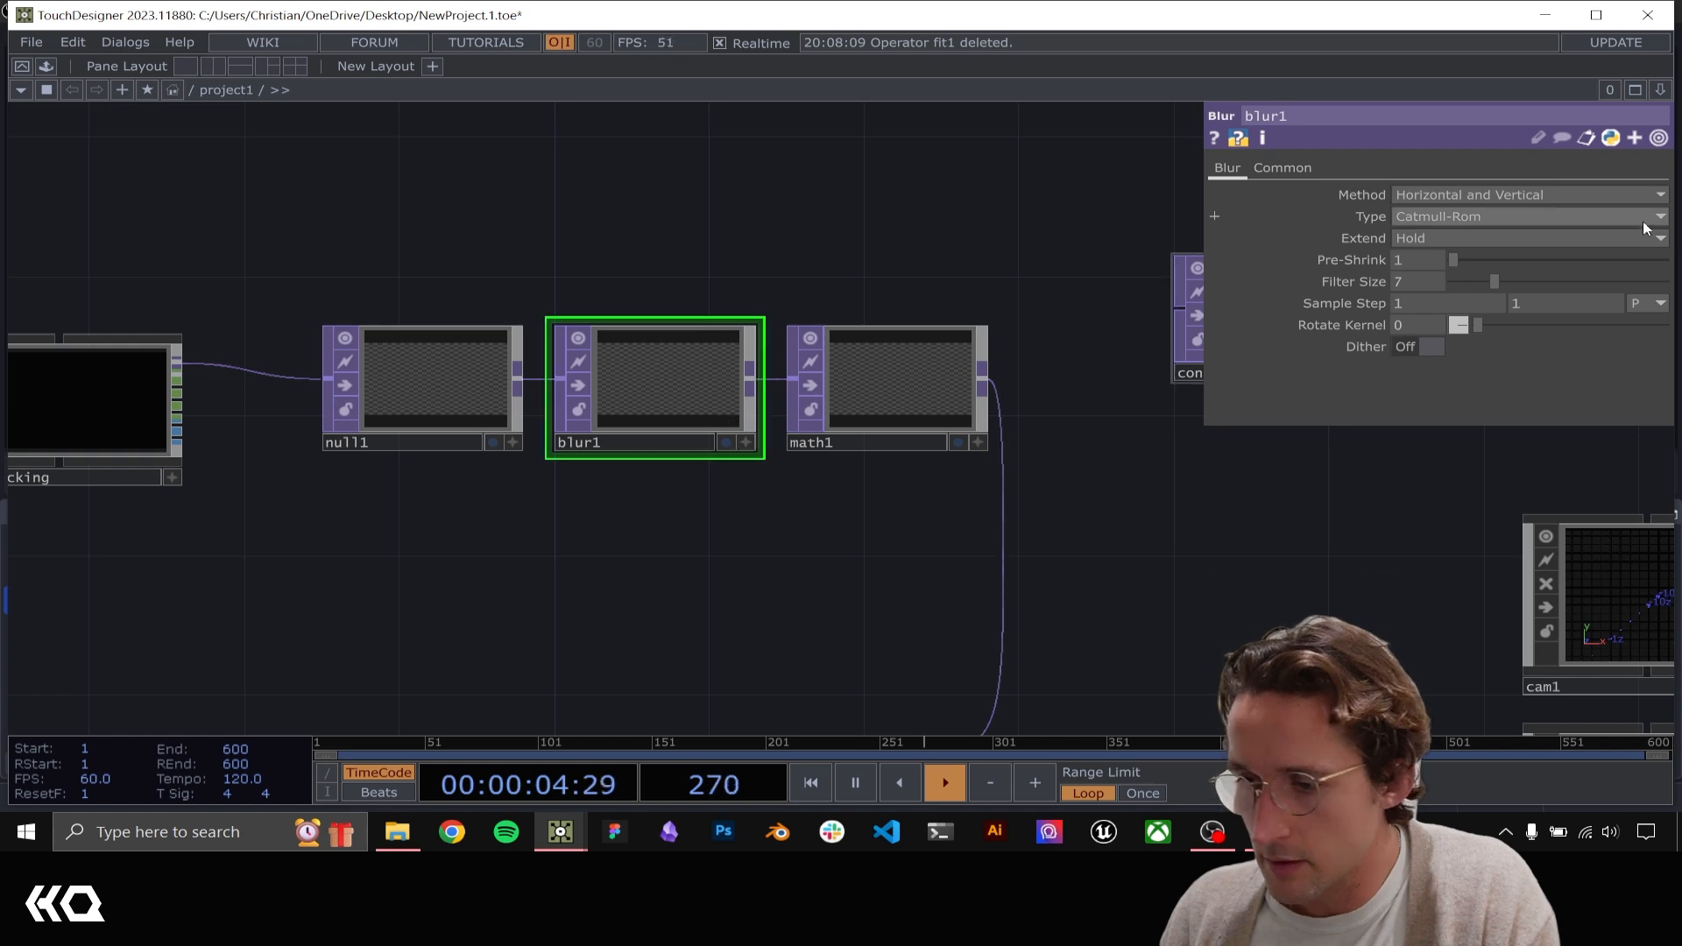
Set blur1's Filter Size to 15 and Pre-Shrink to 2, and check the box displacement in null2
drag(1515, 286, 1551, 284)
click(1490, 264)
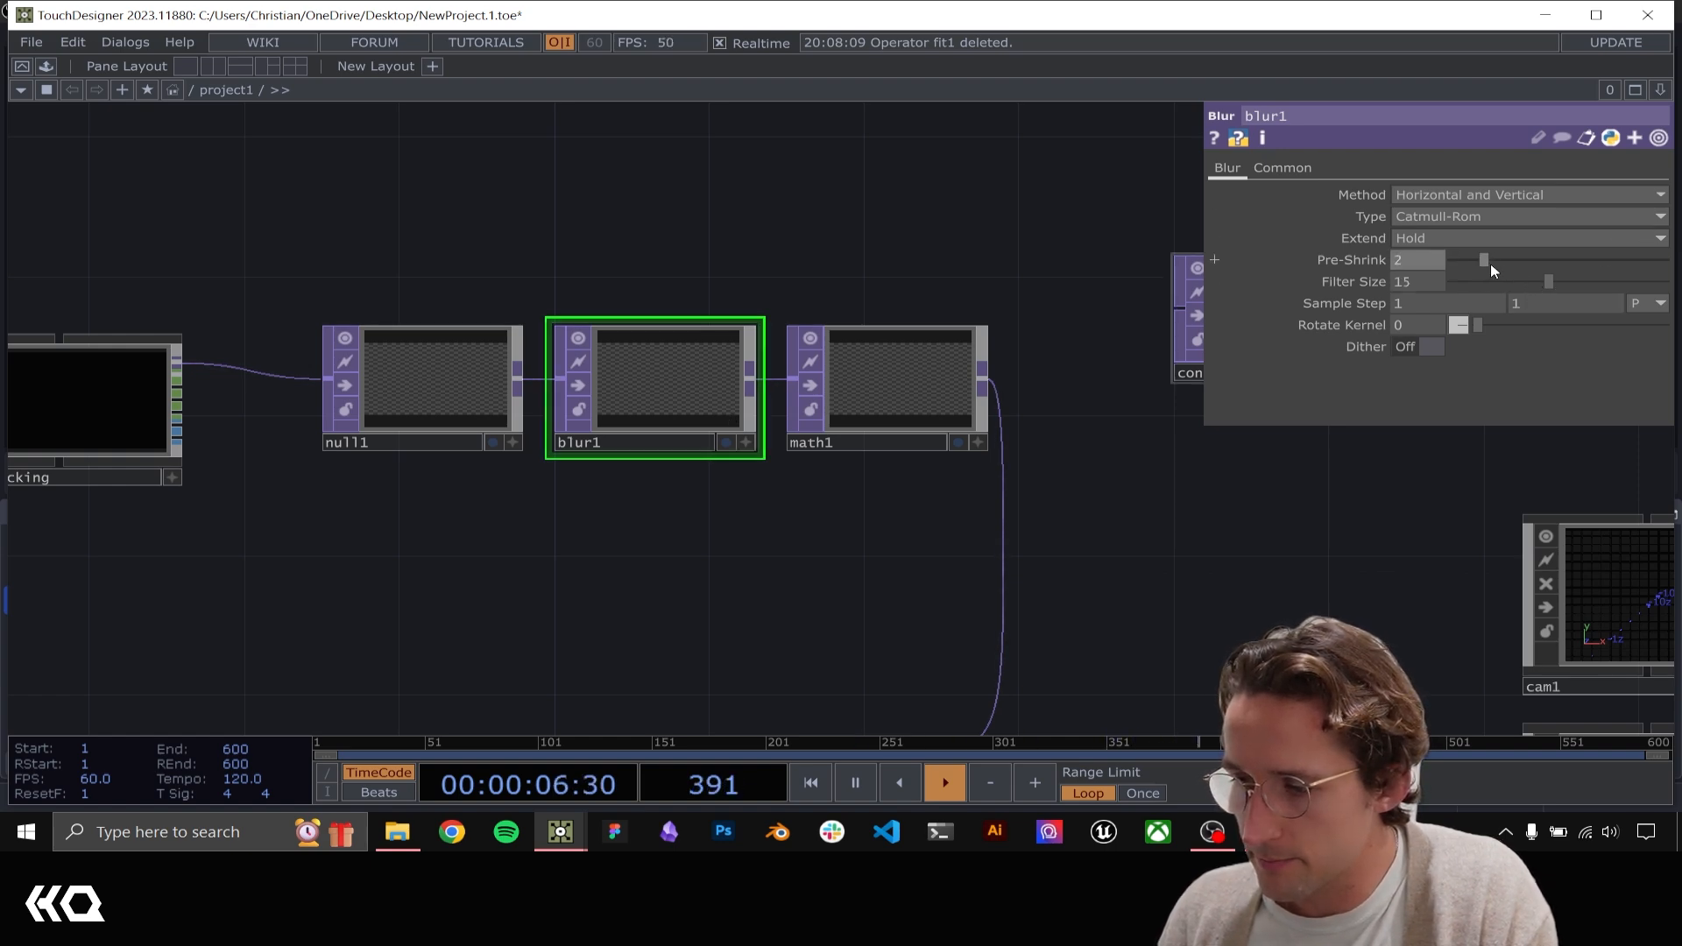
drag(704, 462, 44, 254)
drag(1156, 274, 534, 264)
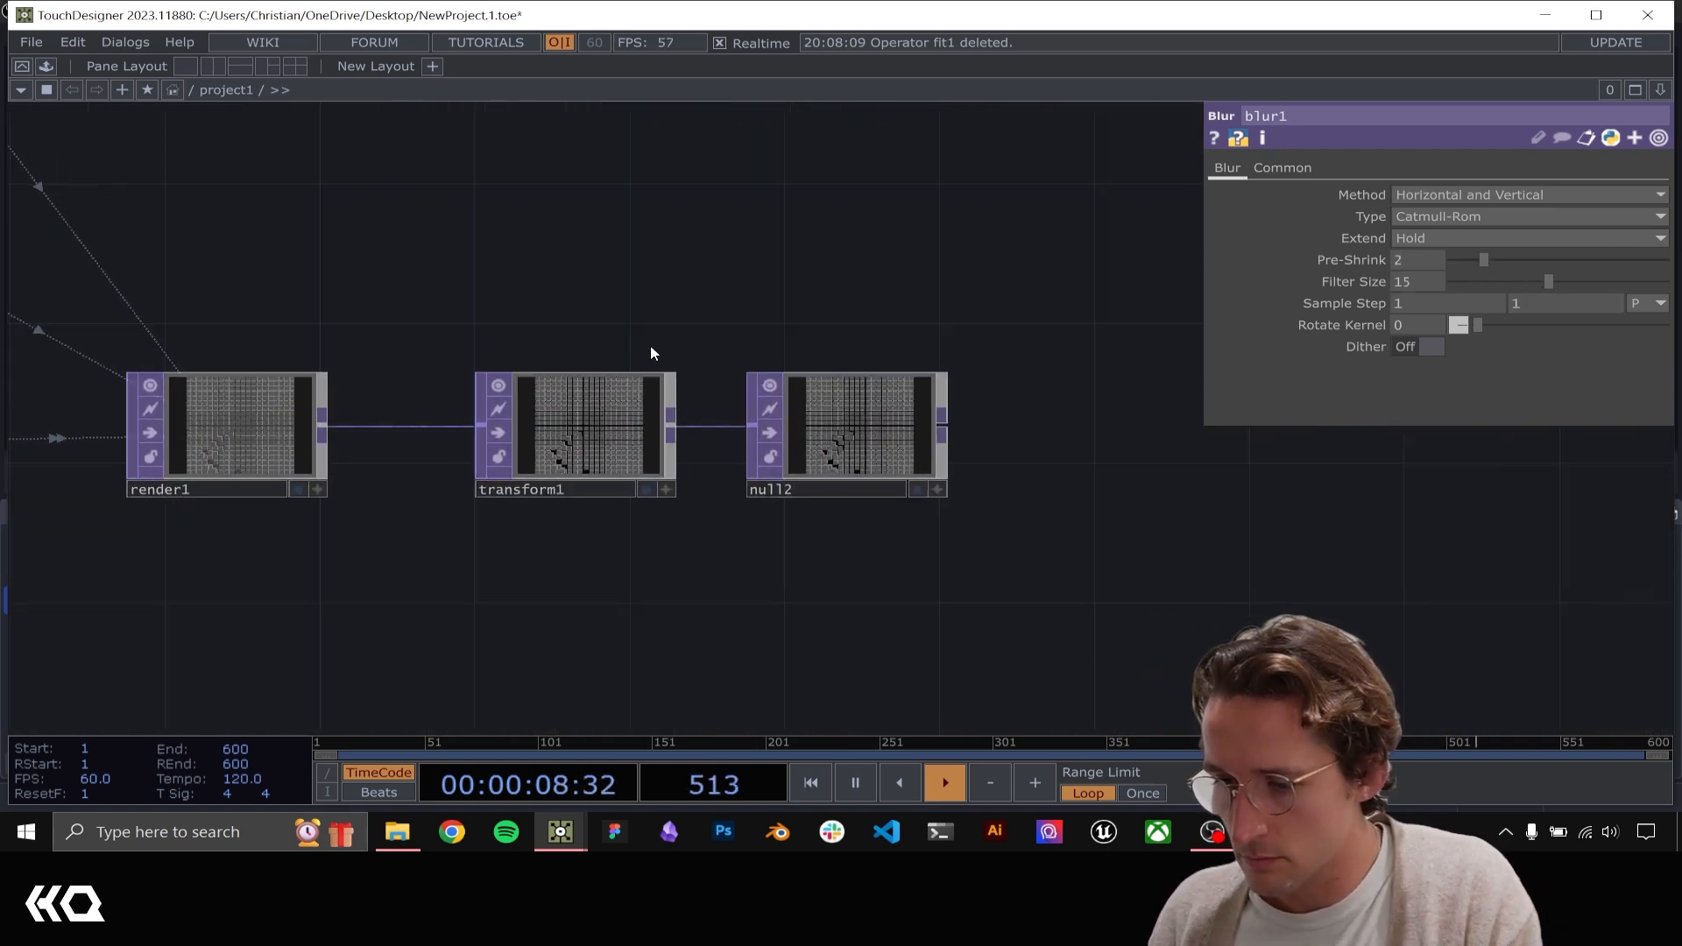
scroll(787, 384, up, 6)
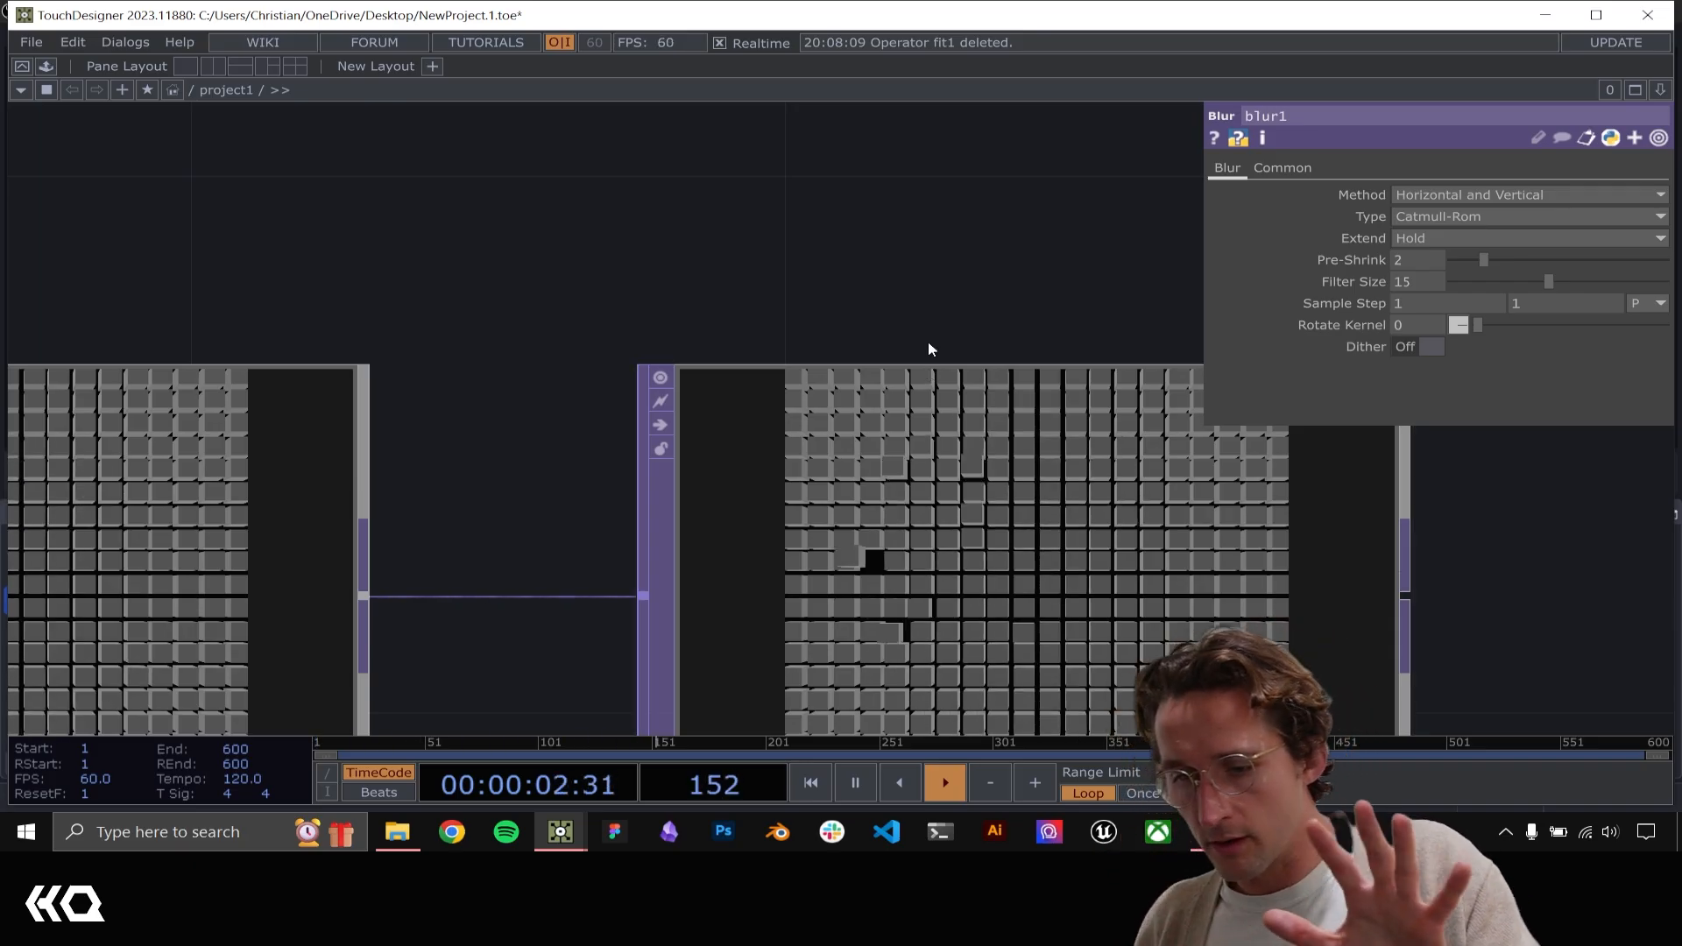
scroll(928, 342, down, 4)
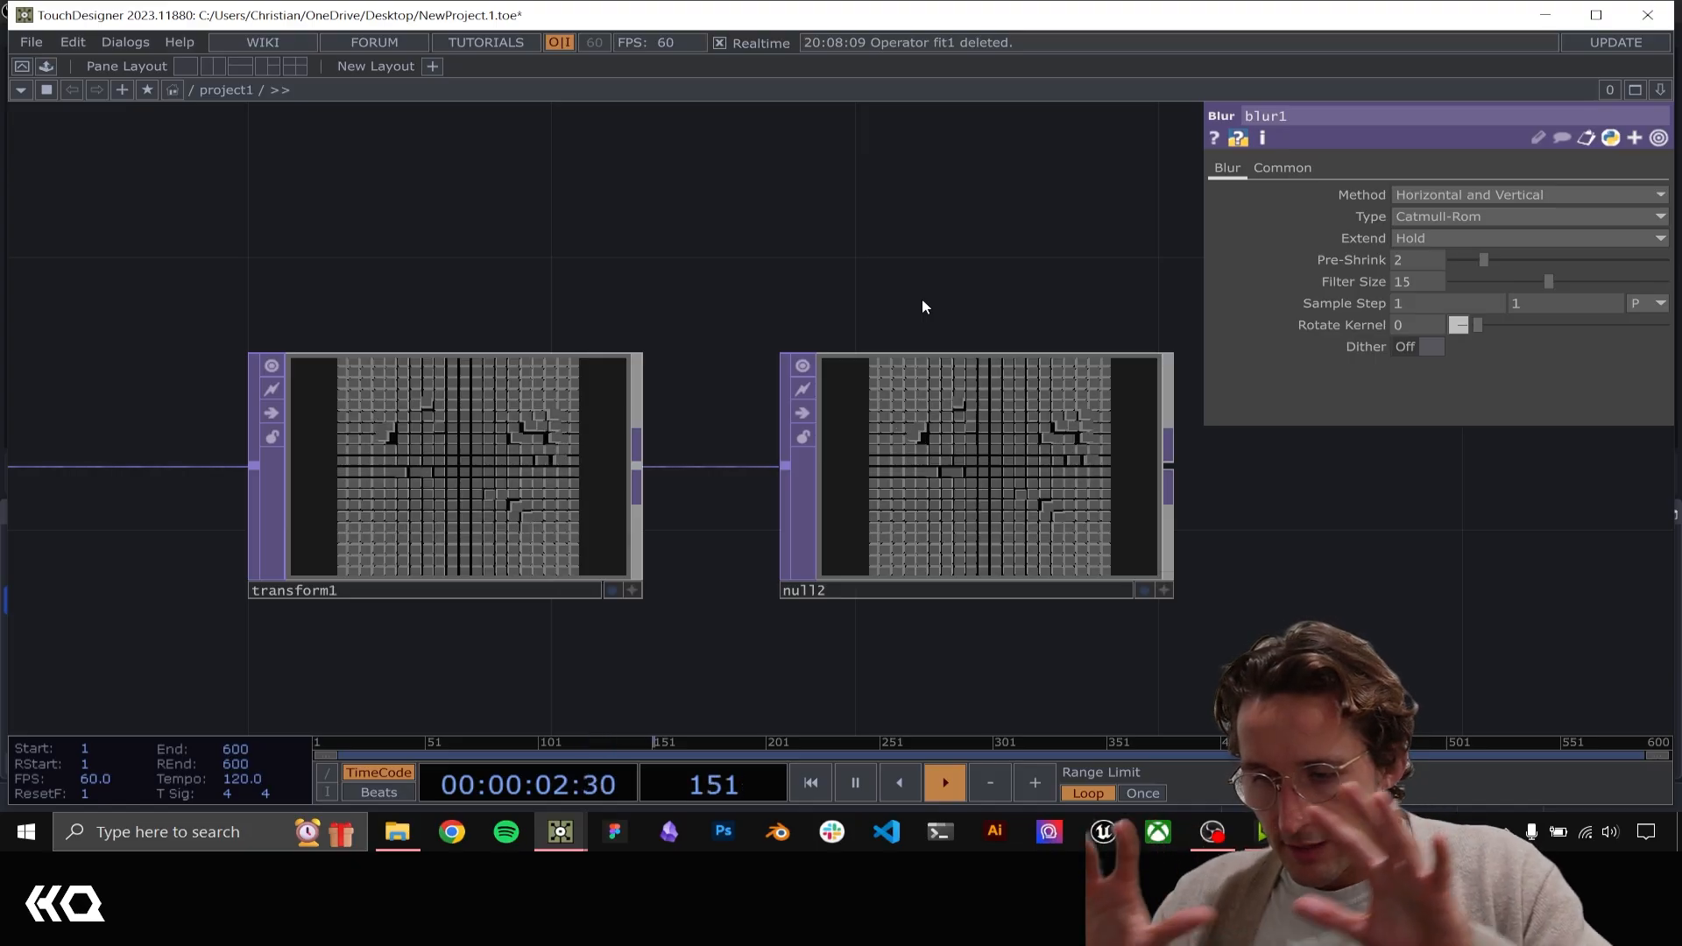
Set glsl1's resolution to 50 by 50
scroll(900, 338, down, 3)
scroll(567, 272, down, 1)
drag(567, 272, 959, 269)
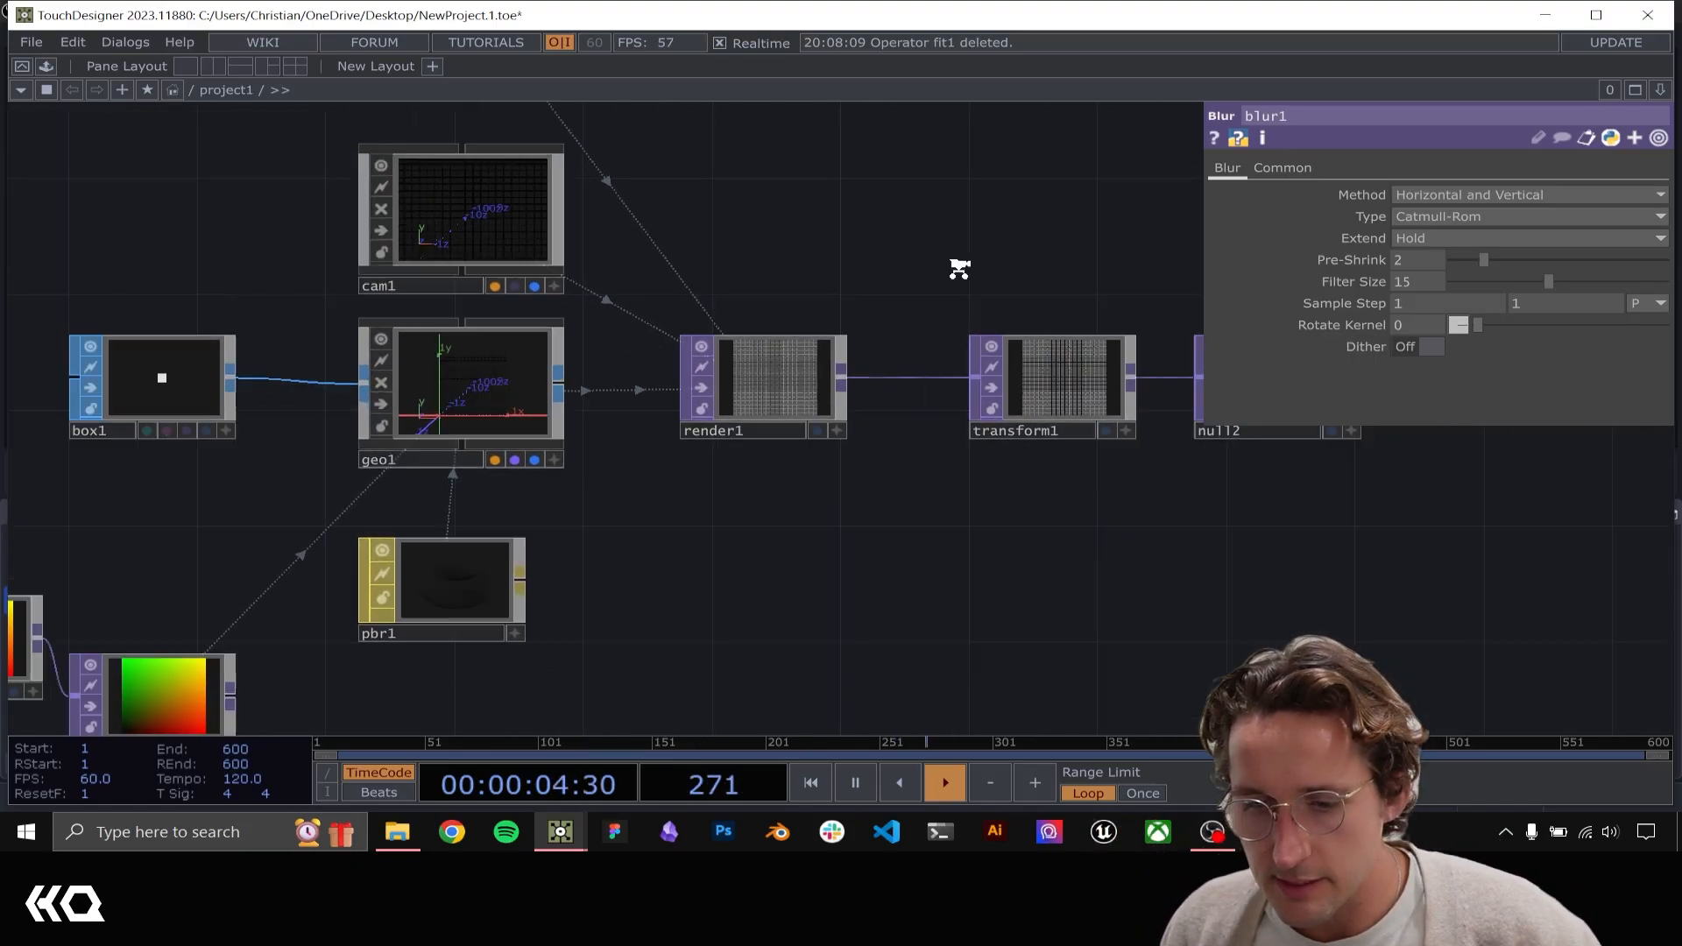
scroll(964, 263, down, 2)
drag(874, 485, 1105, 442)
click(431, 495)
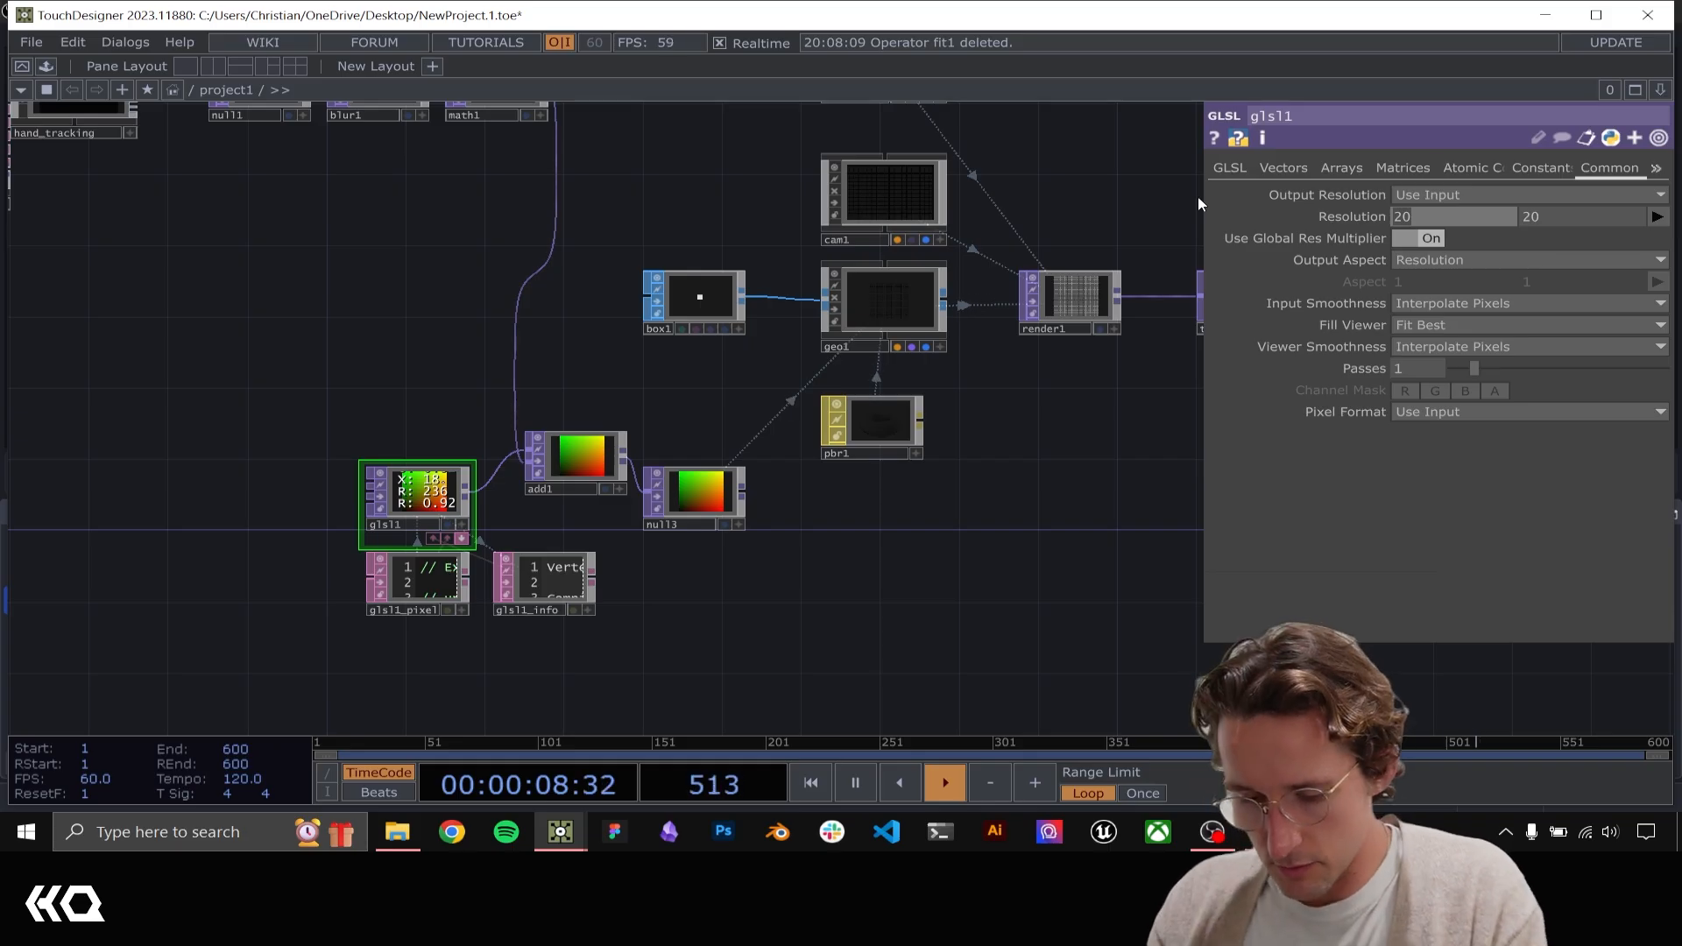
text(50)
key(Tab)
text(50)
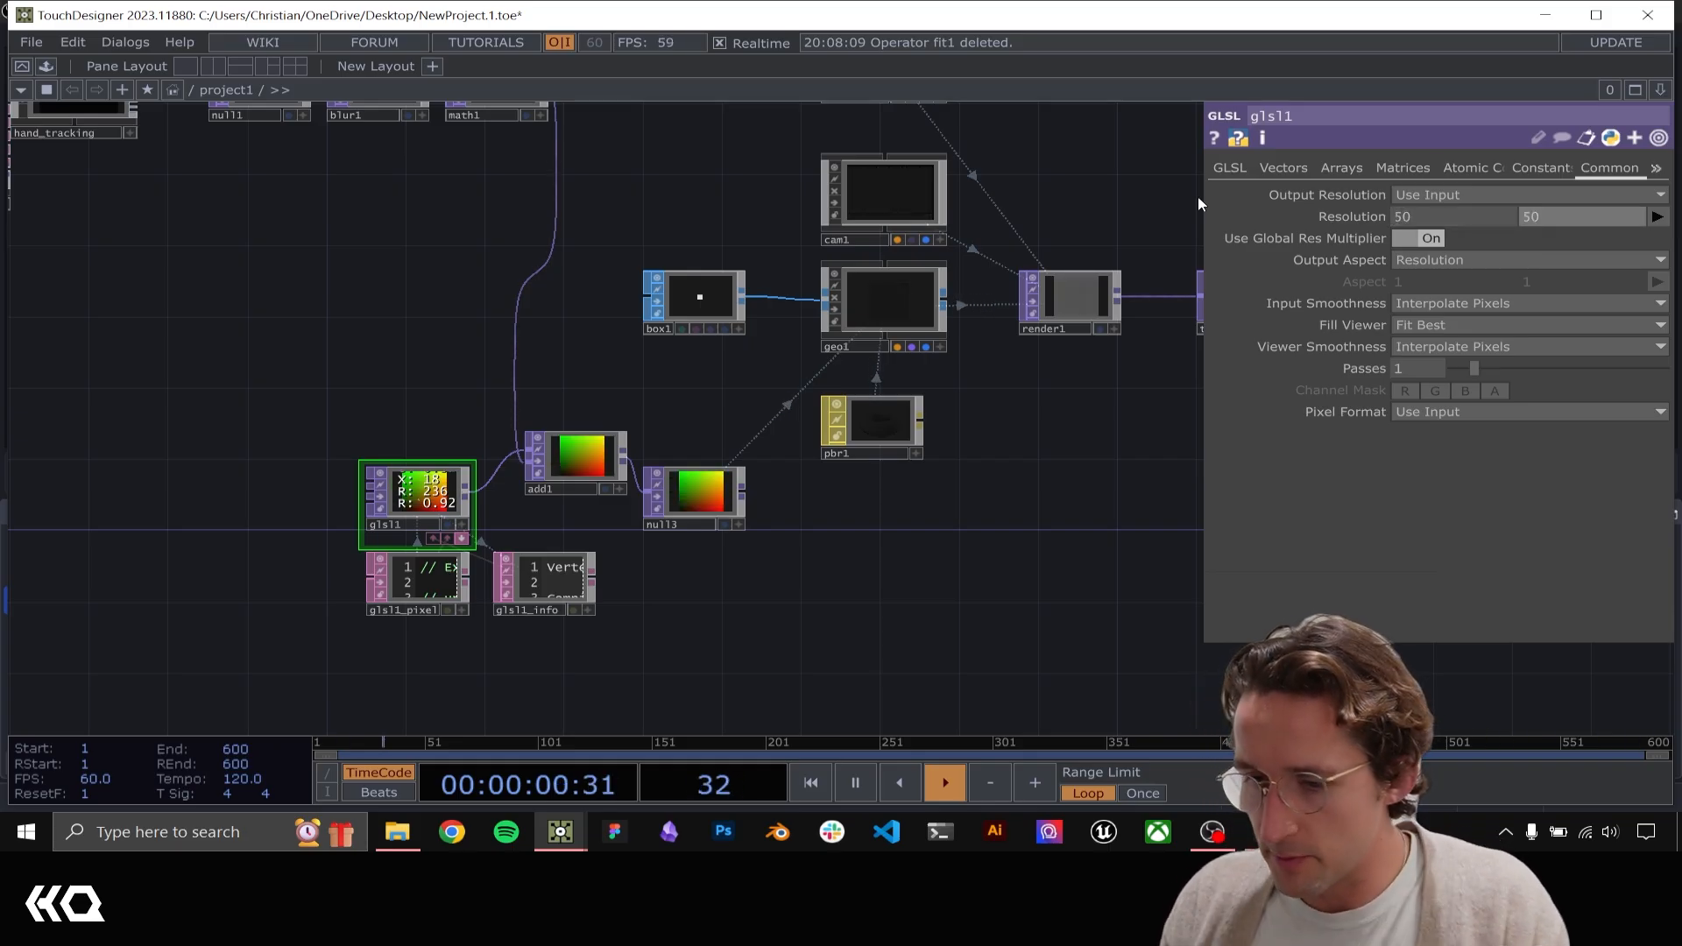
Set box1's size to 0.01 on all three axes and check how hand movement displaces the boxes in null2
click(696, 298)
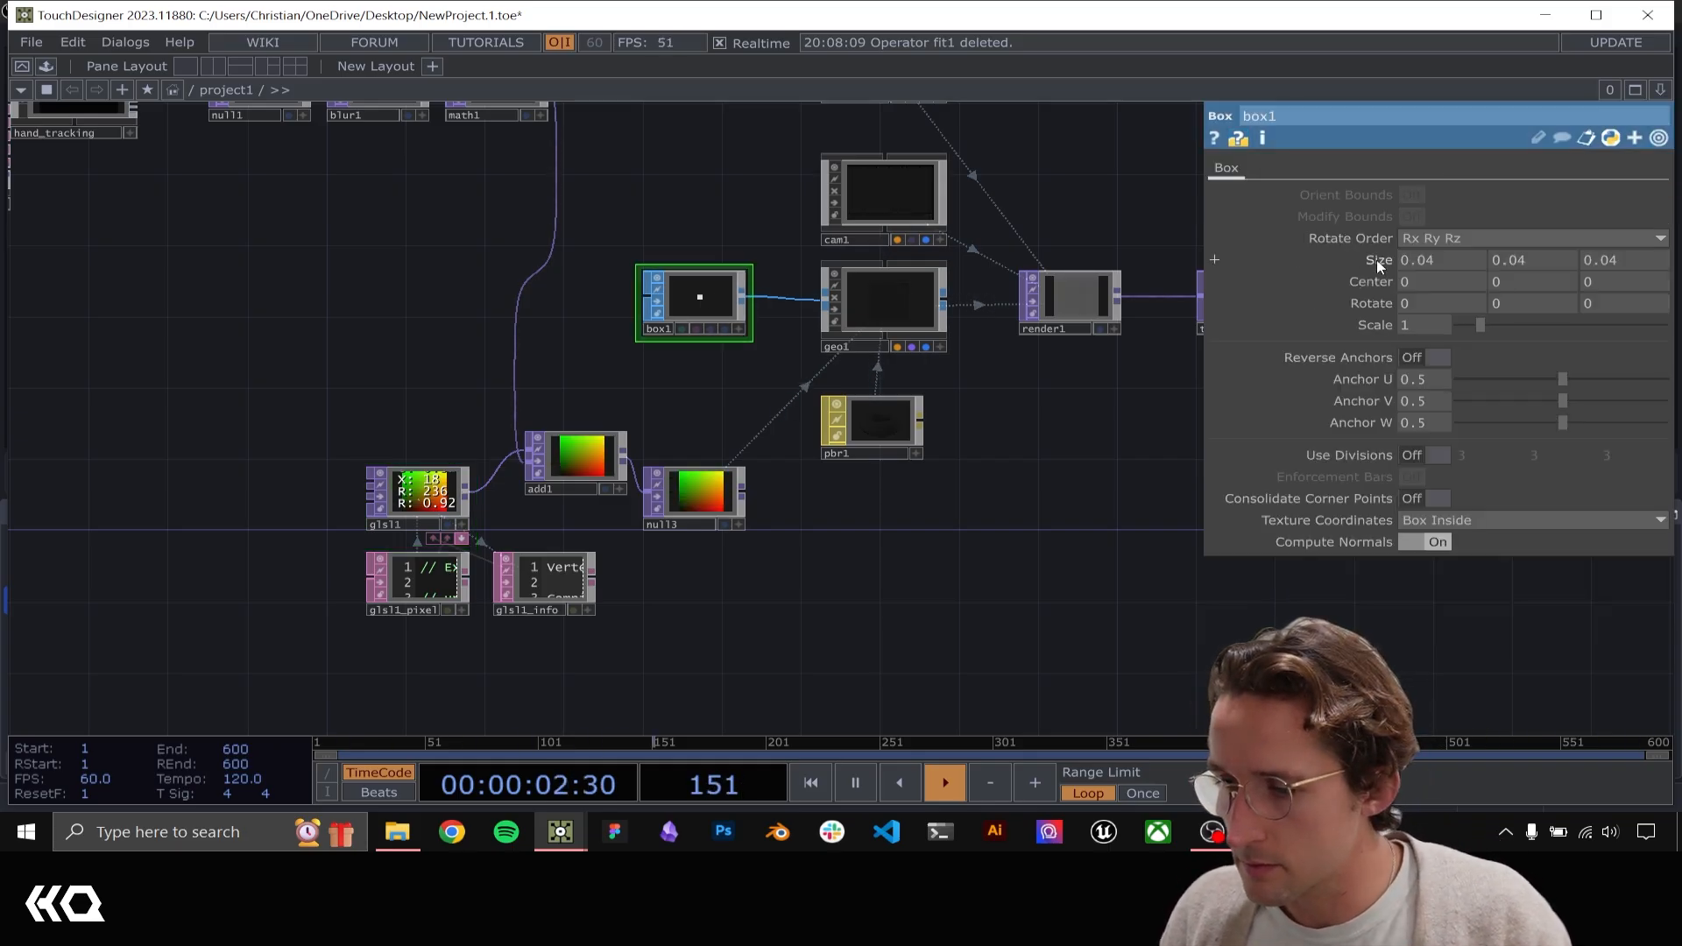
middle_drag(1372, 277, 1379, 263)
drag(1089, 438, 747, 513)
middle_drag(890, 429, 980, 225)
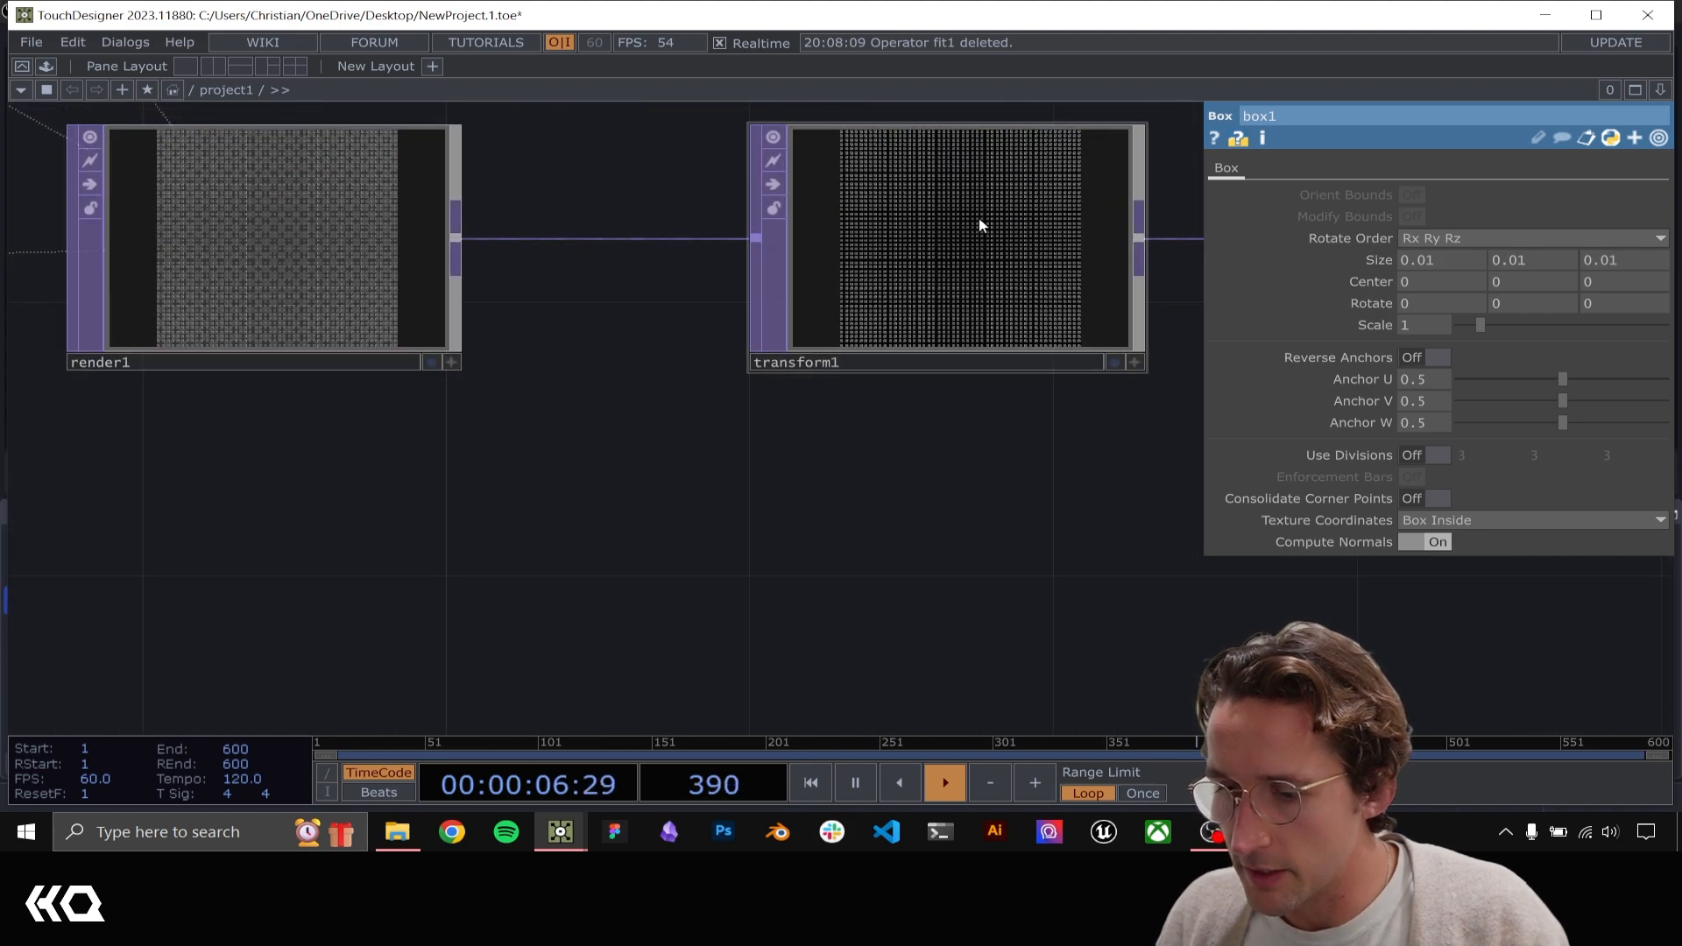
drag(822, 526, 429, 645)
drag(908, 598, 698, 589)
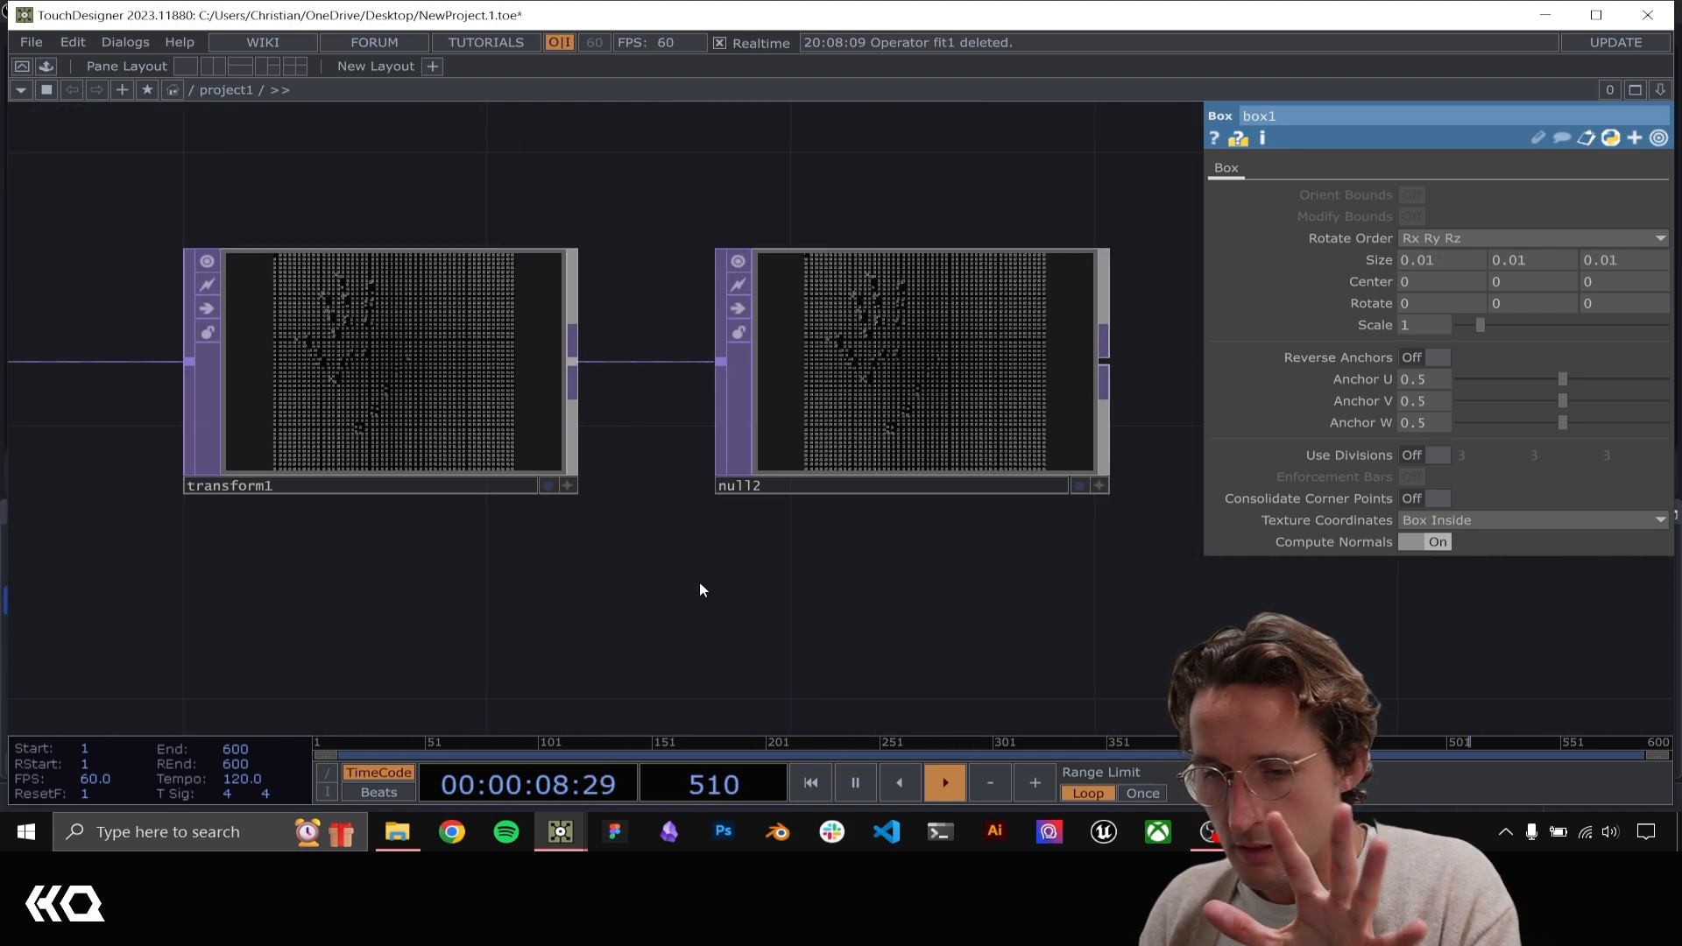
scroll(928, 351, up, 3)
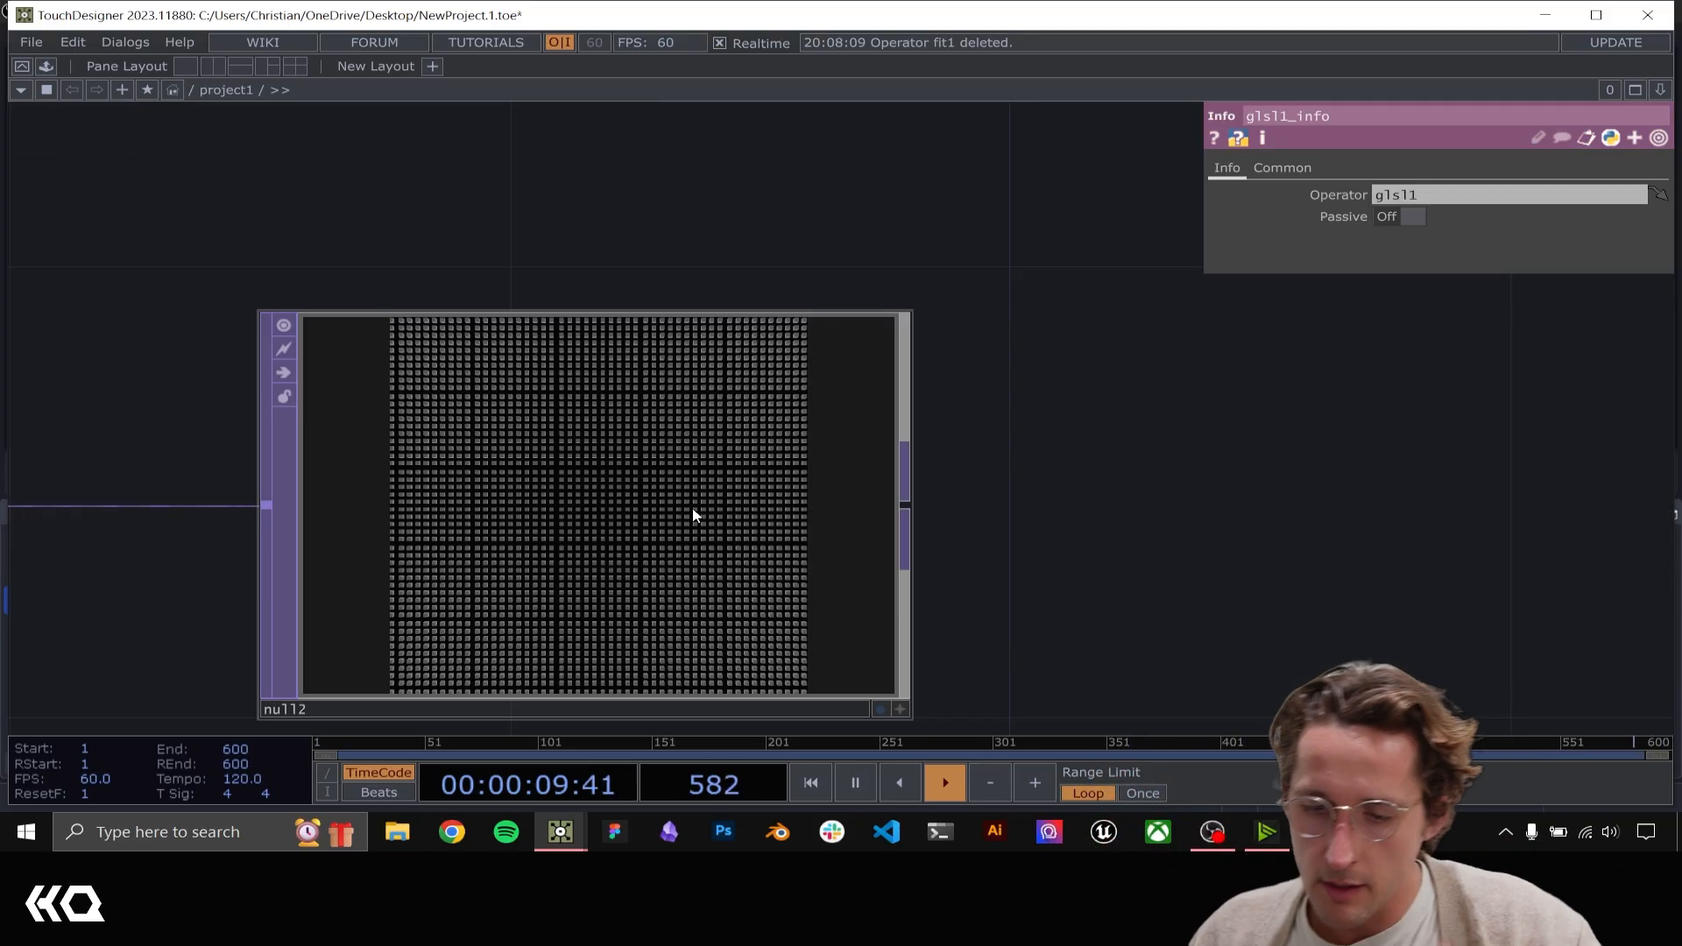
Trace the network from the render chain back to MediaPipe and hand_tracking, and review hand_tracking's connection to null1
scroll(716, 506, down, 10)
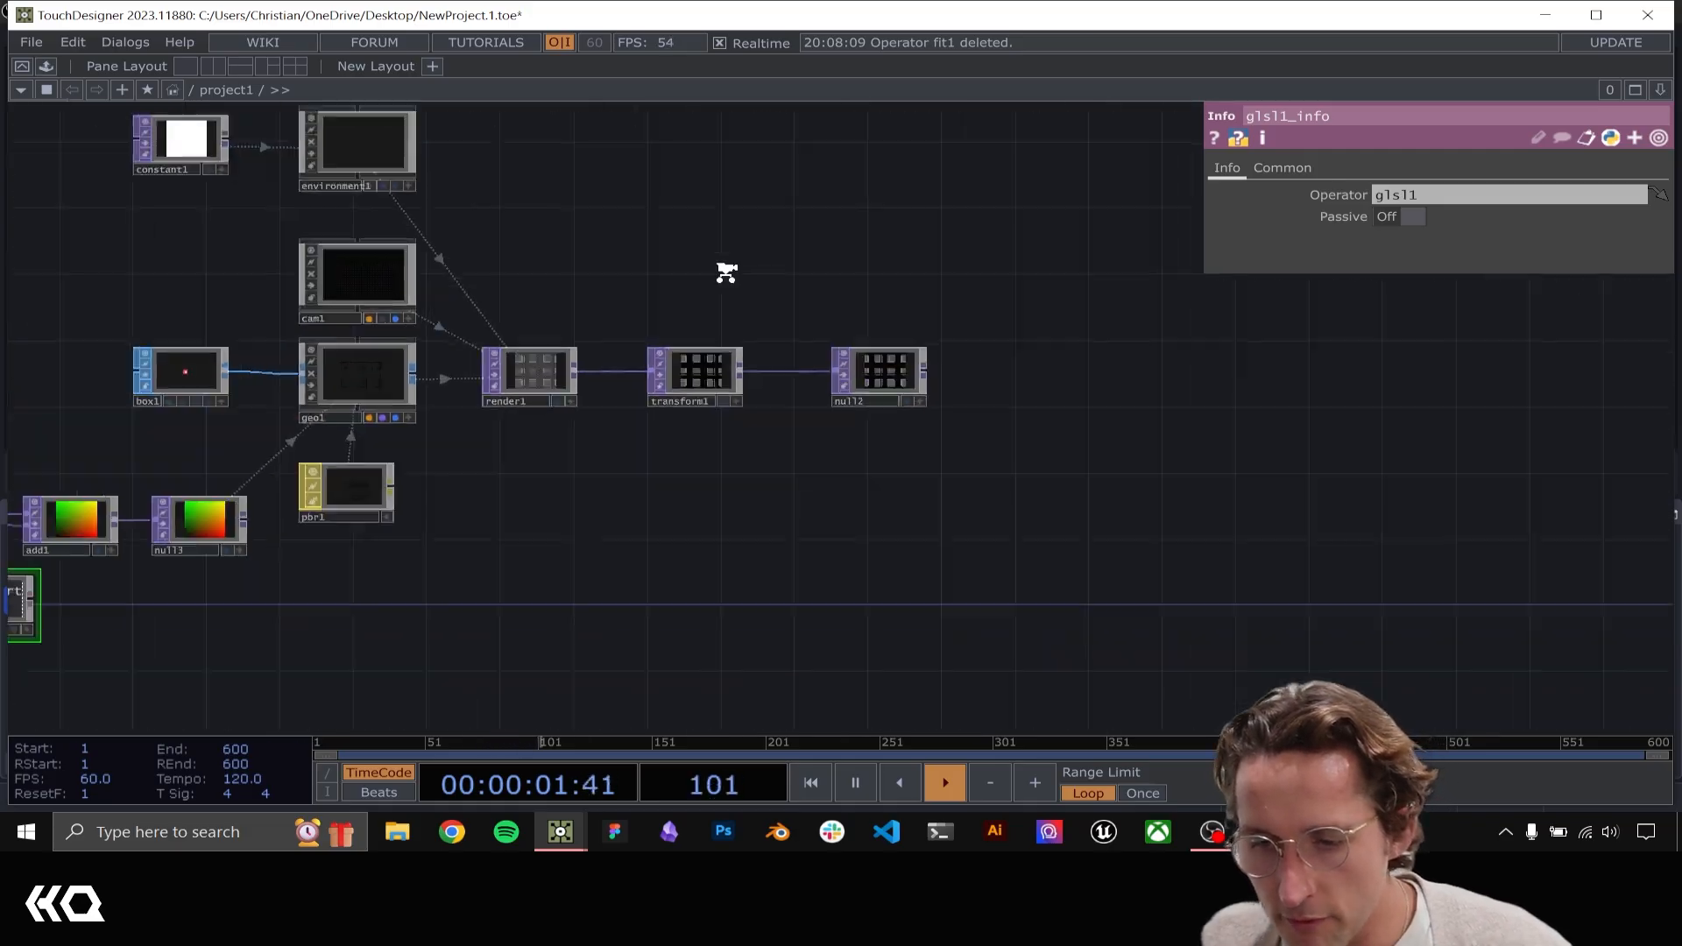
drag(578, 367, 1143, 456)
drag(276, 466, 610, 530)
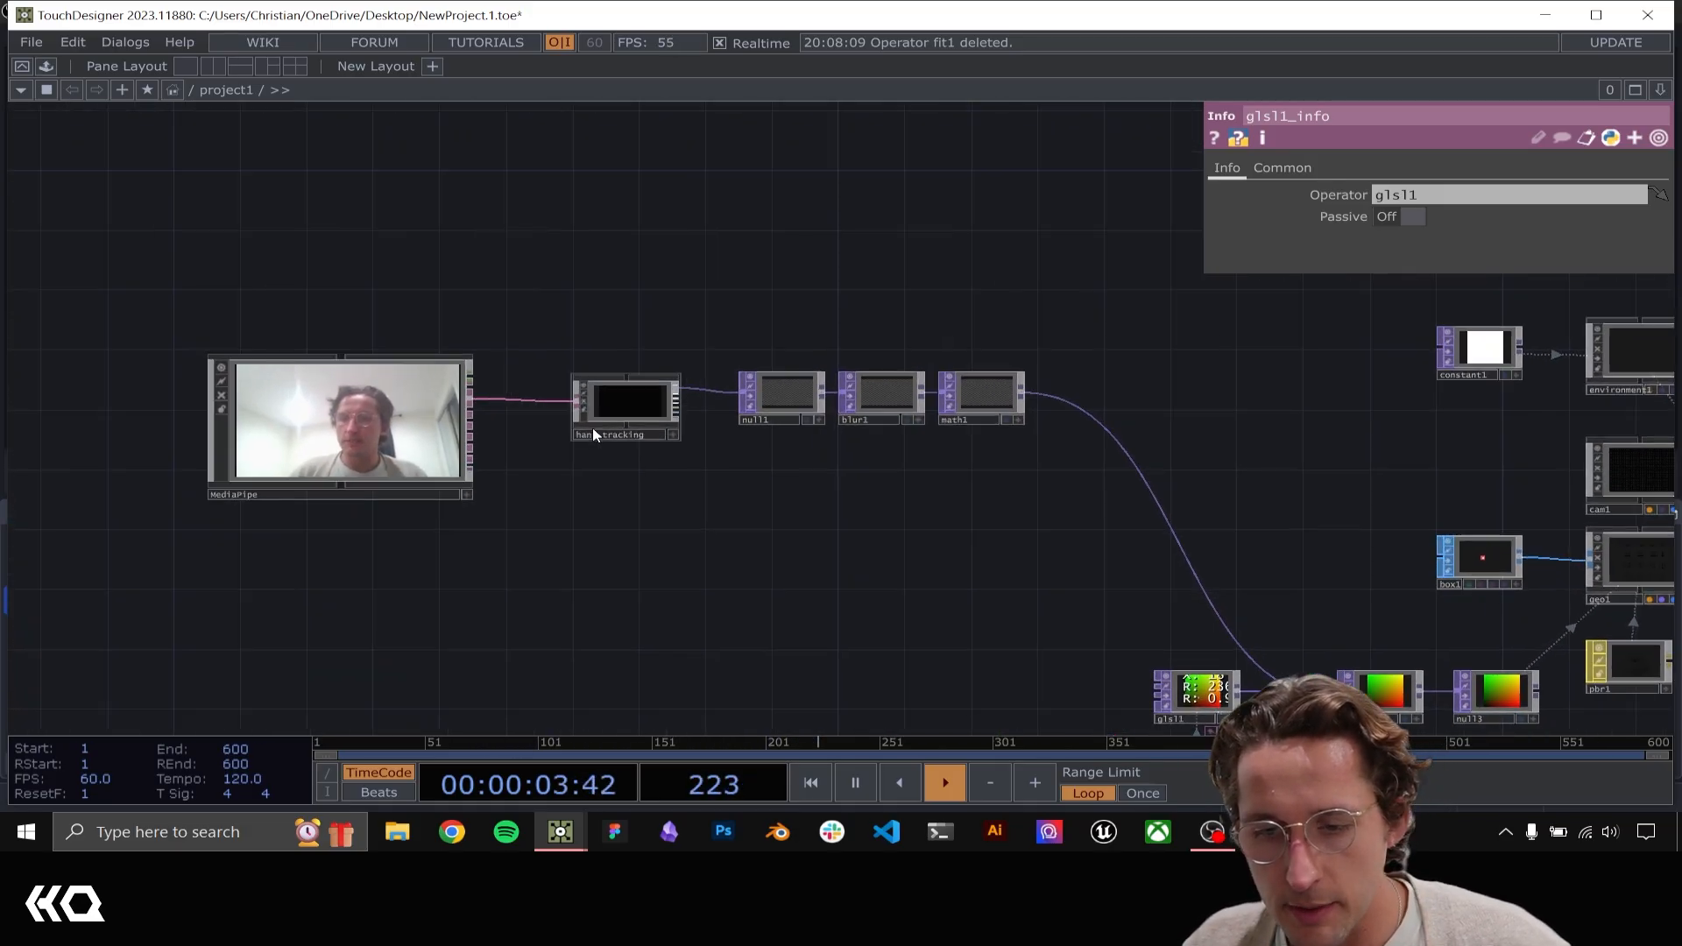
middle_drag(580, 394, 697, 389)
drag(541, 285, 489, 277)
middle_drag(617, 372, 810, 377)
drag(810, 377, 436, 379)
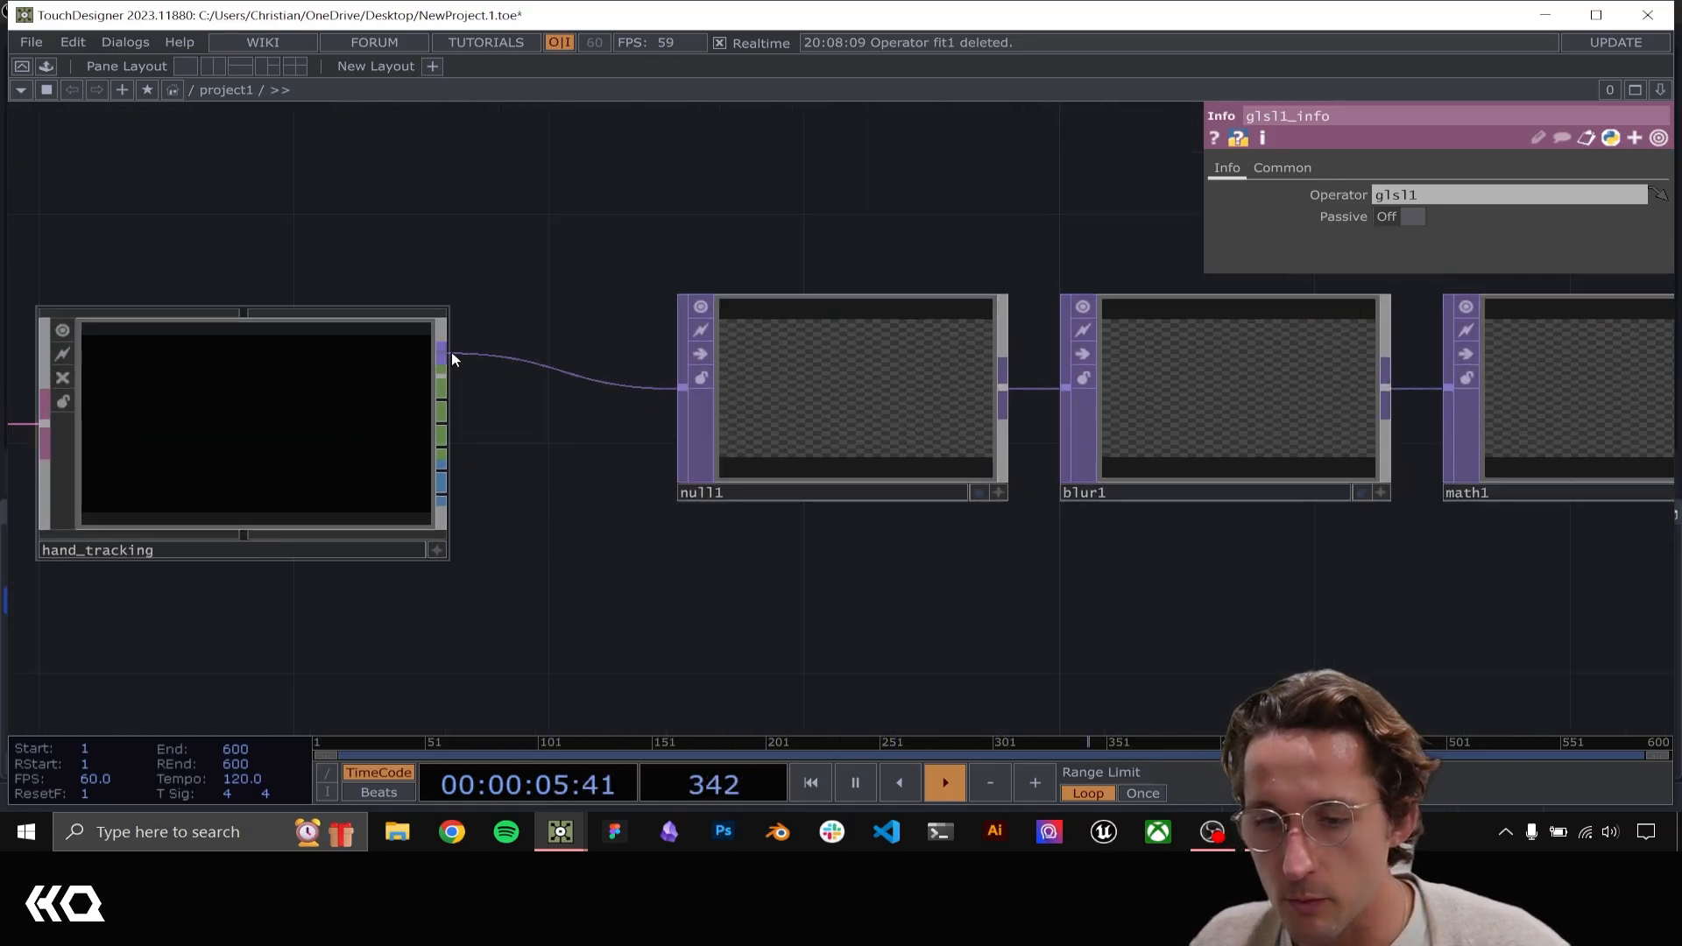
drag(488, 292, 358, 307)
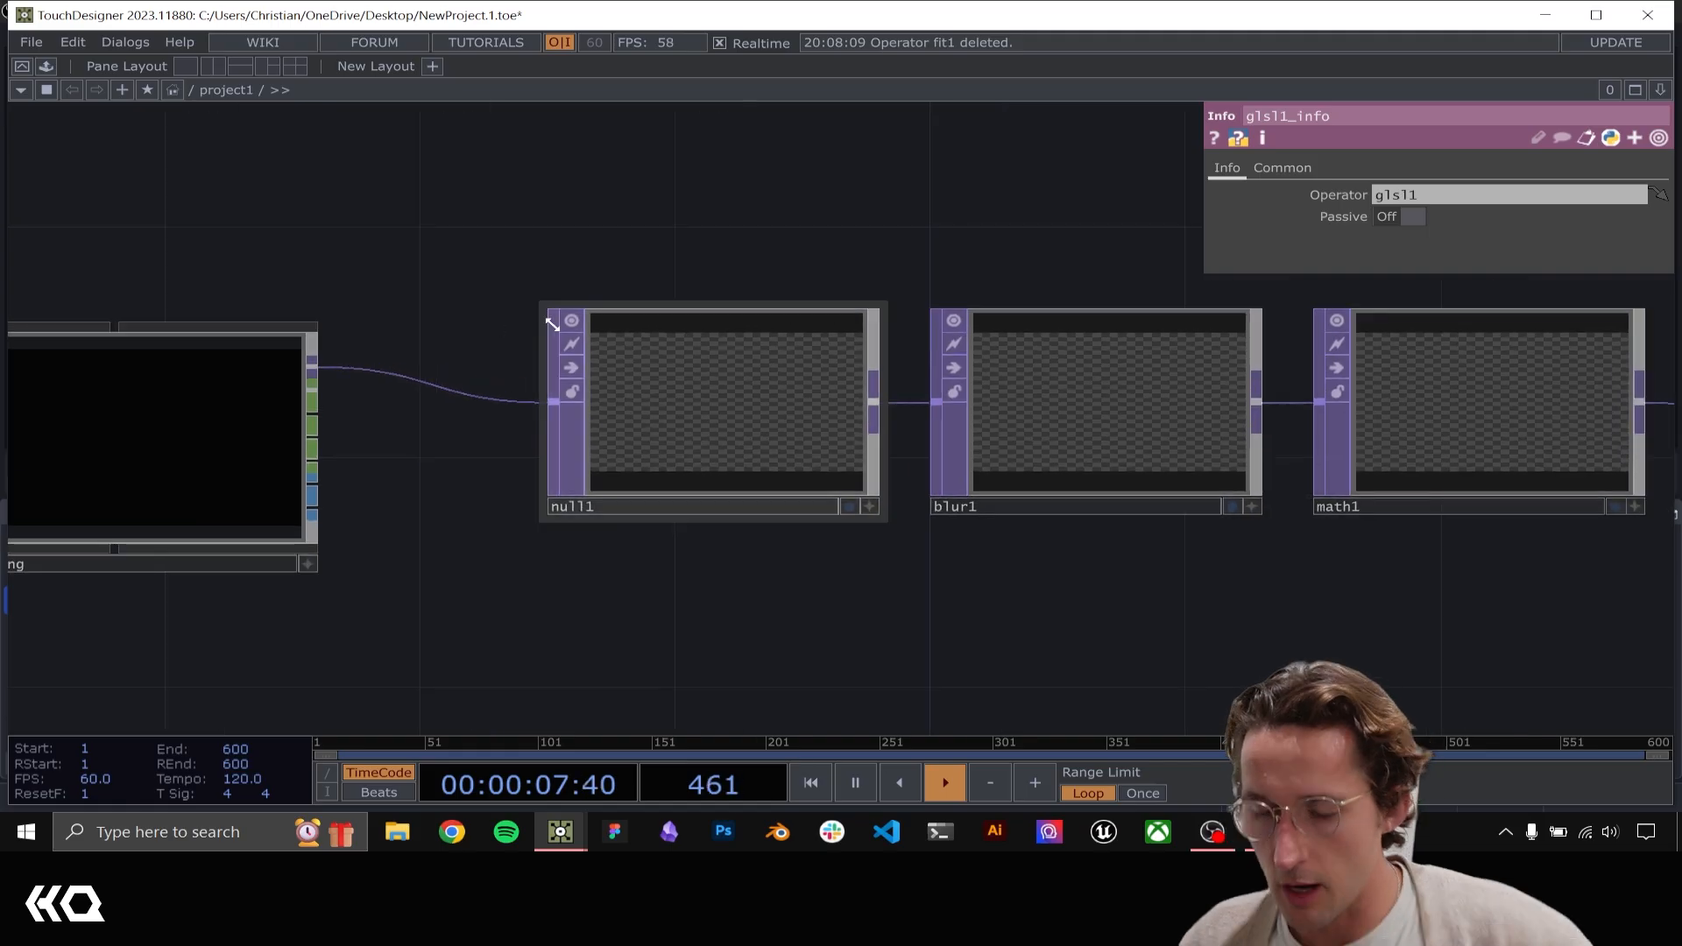
Compare the hand points in null1, blur1 and math1, and review math1's range settings
scroll(742, 399, up, 5)
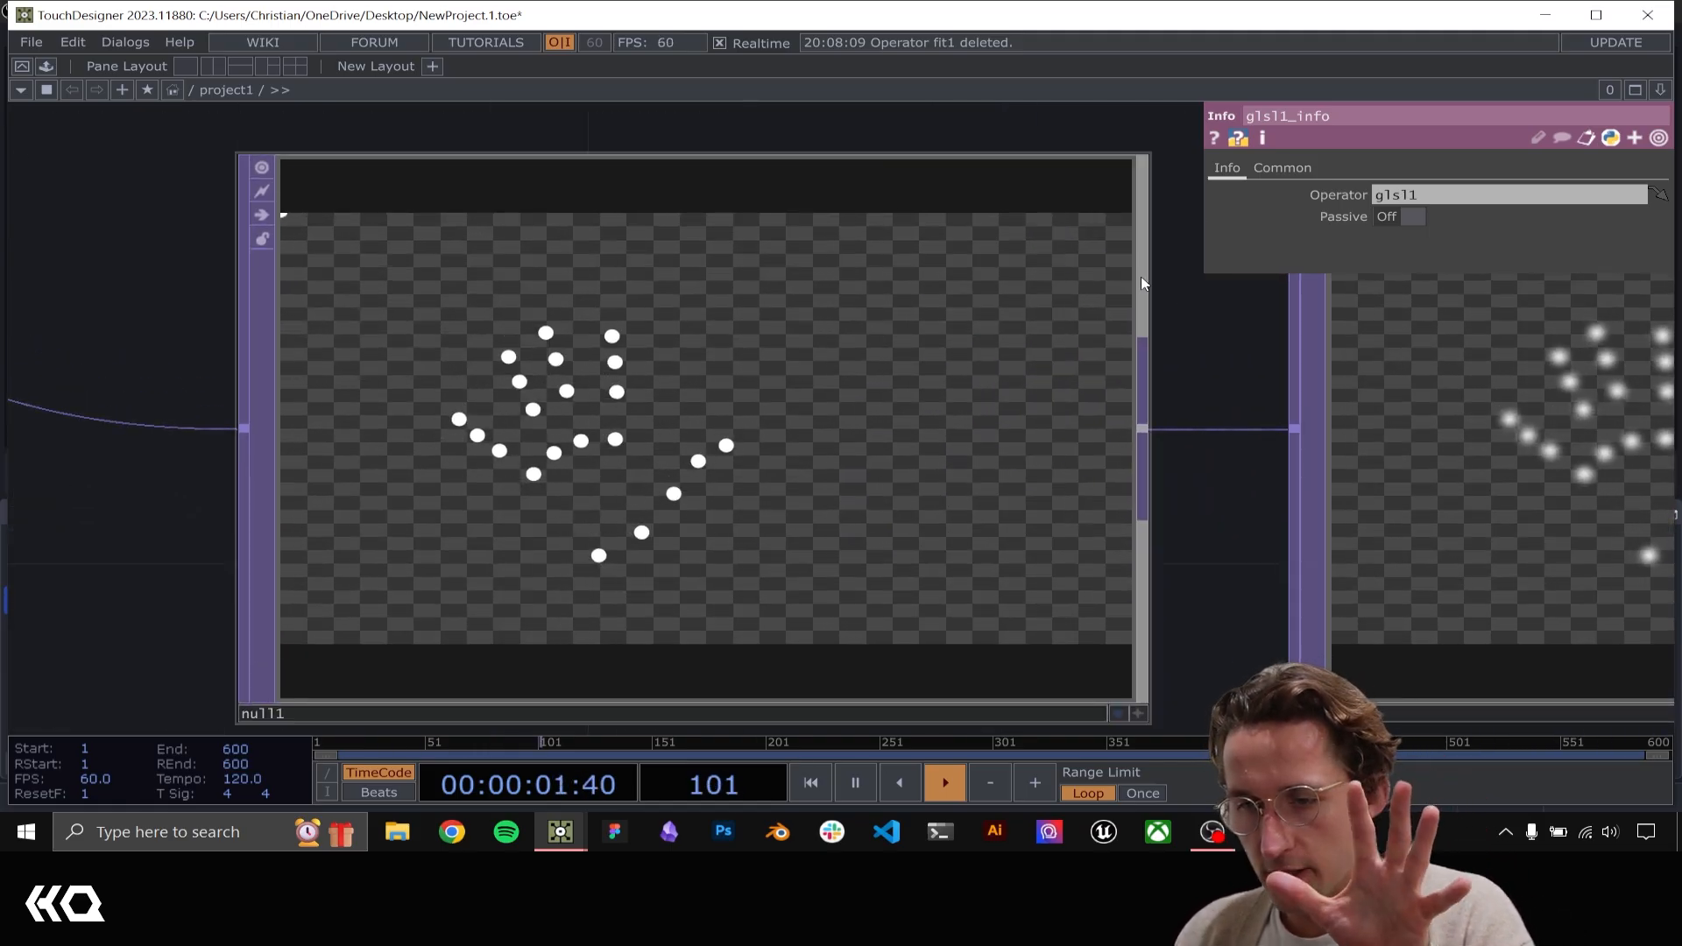
drag(1183, 385, 630, 406)
scroll(1121, 589, down, 5)
drag(852, 357, 447, 338)
drag(913, 337, 454, 295)
scroll(595, 474, up, 3)
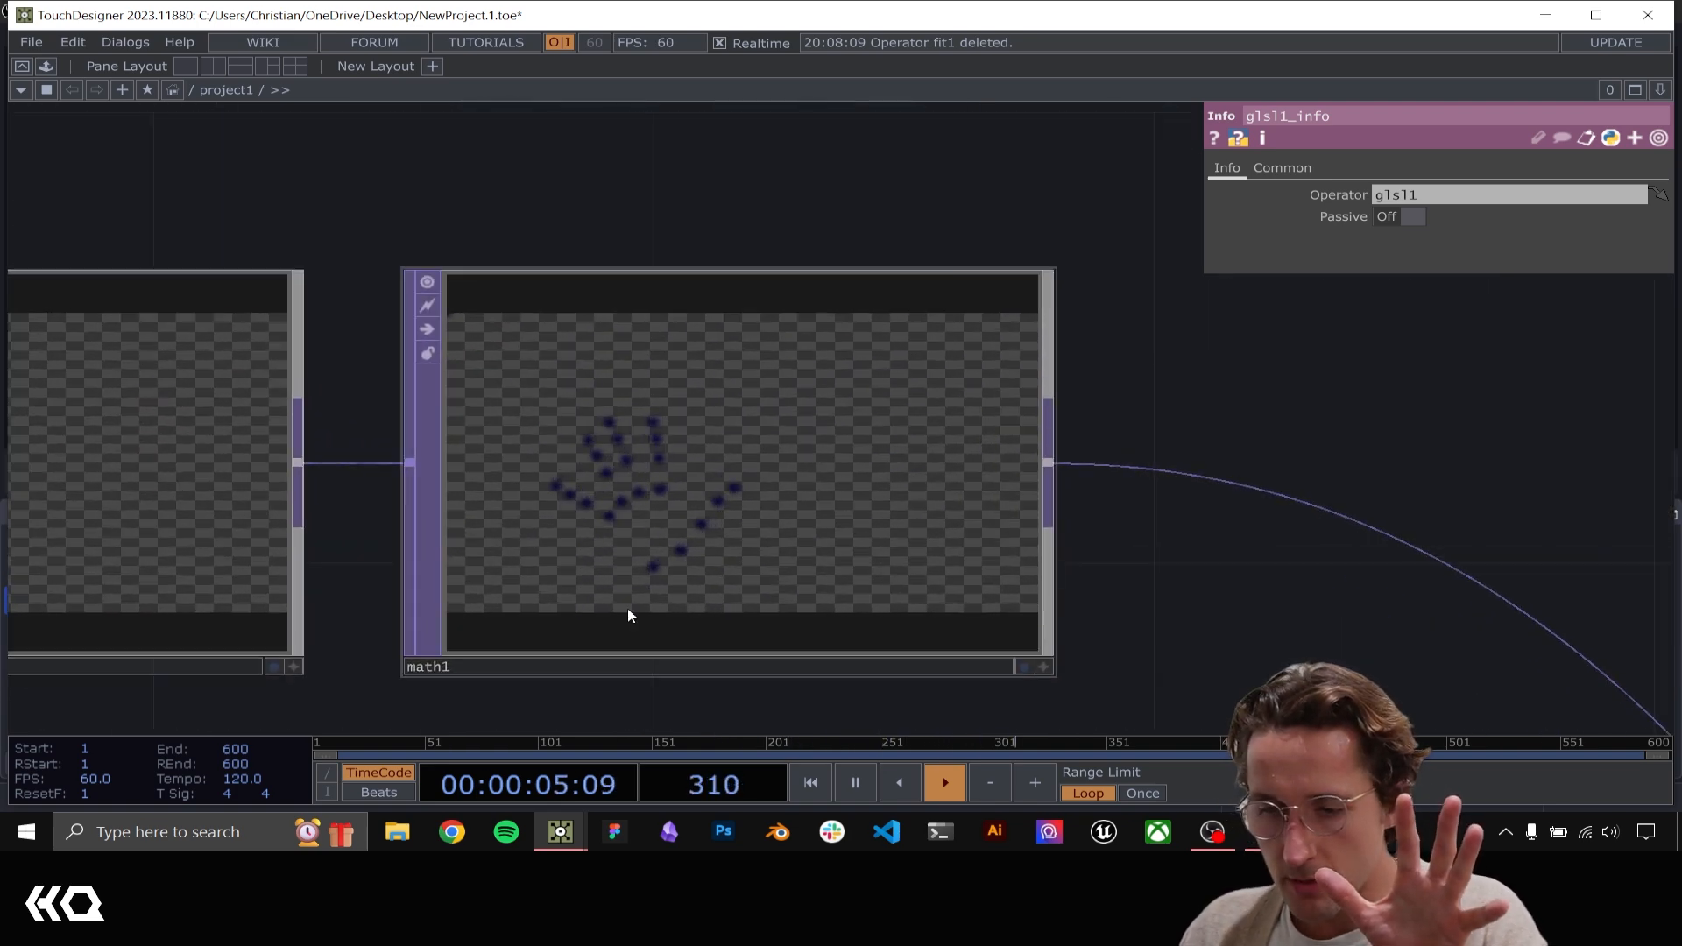
click(727, 447)
drag(1196, 621, 1042, 460)
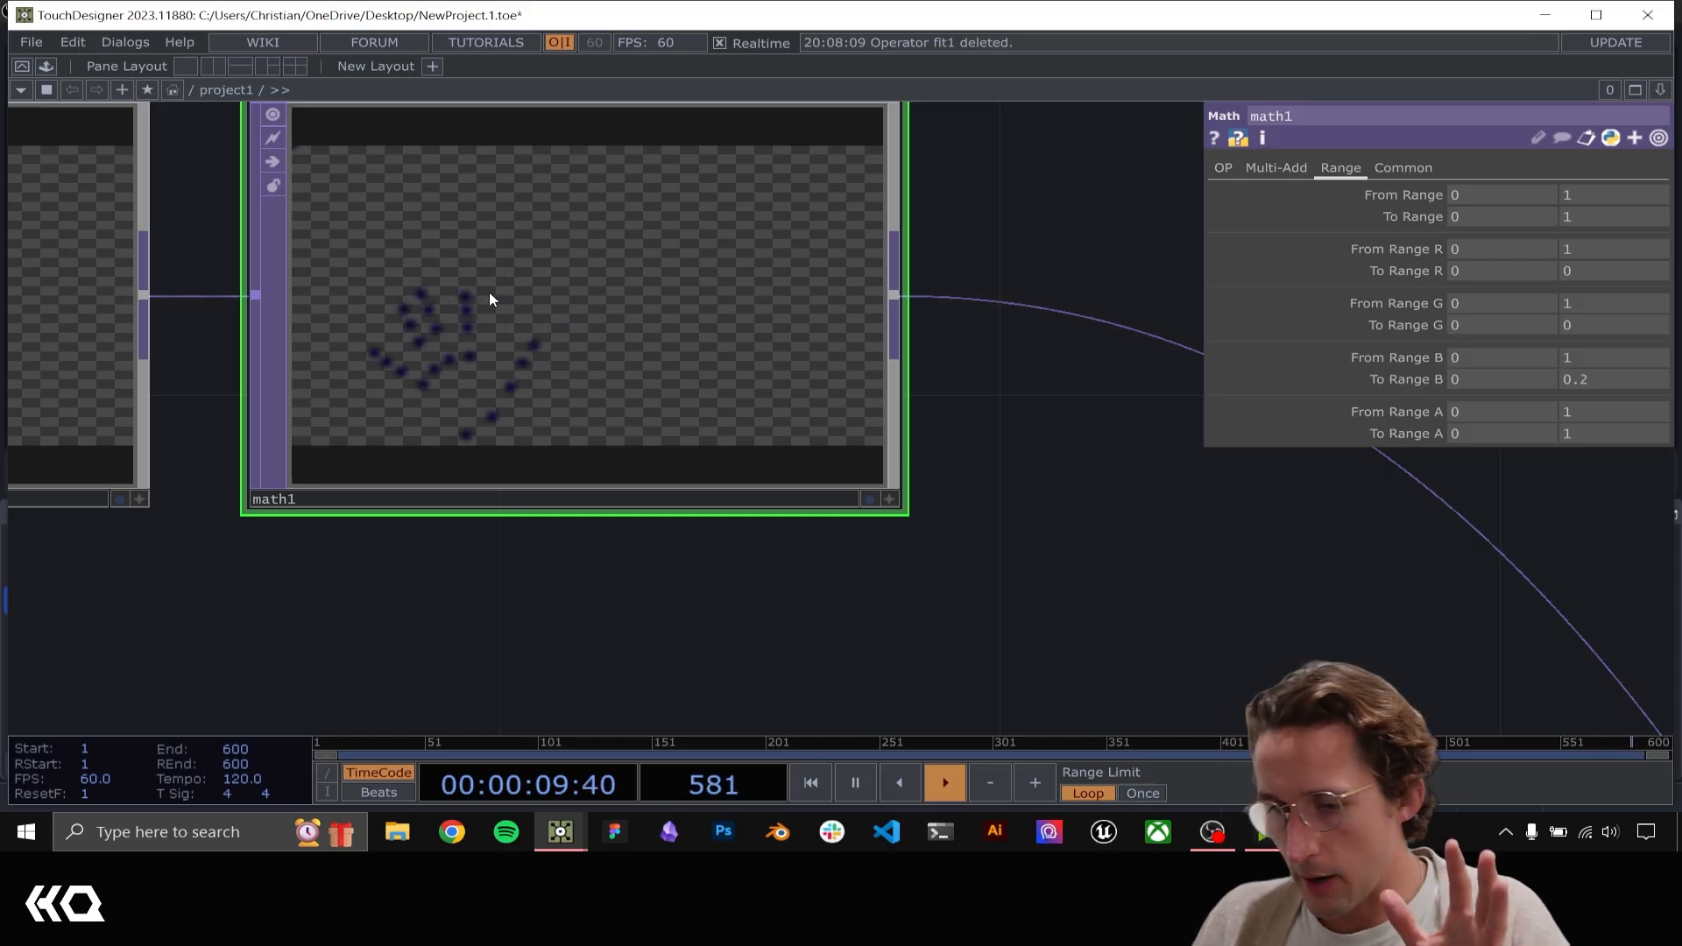
scroll(444, 561, down, 2)
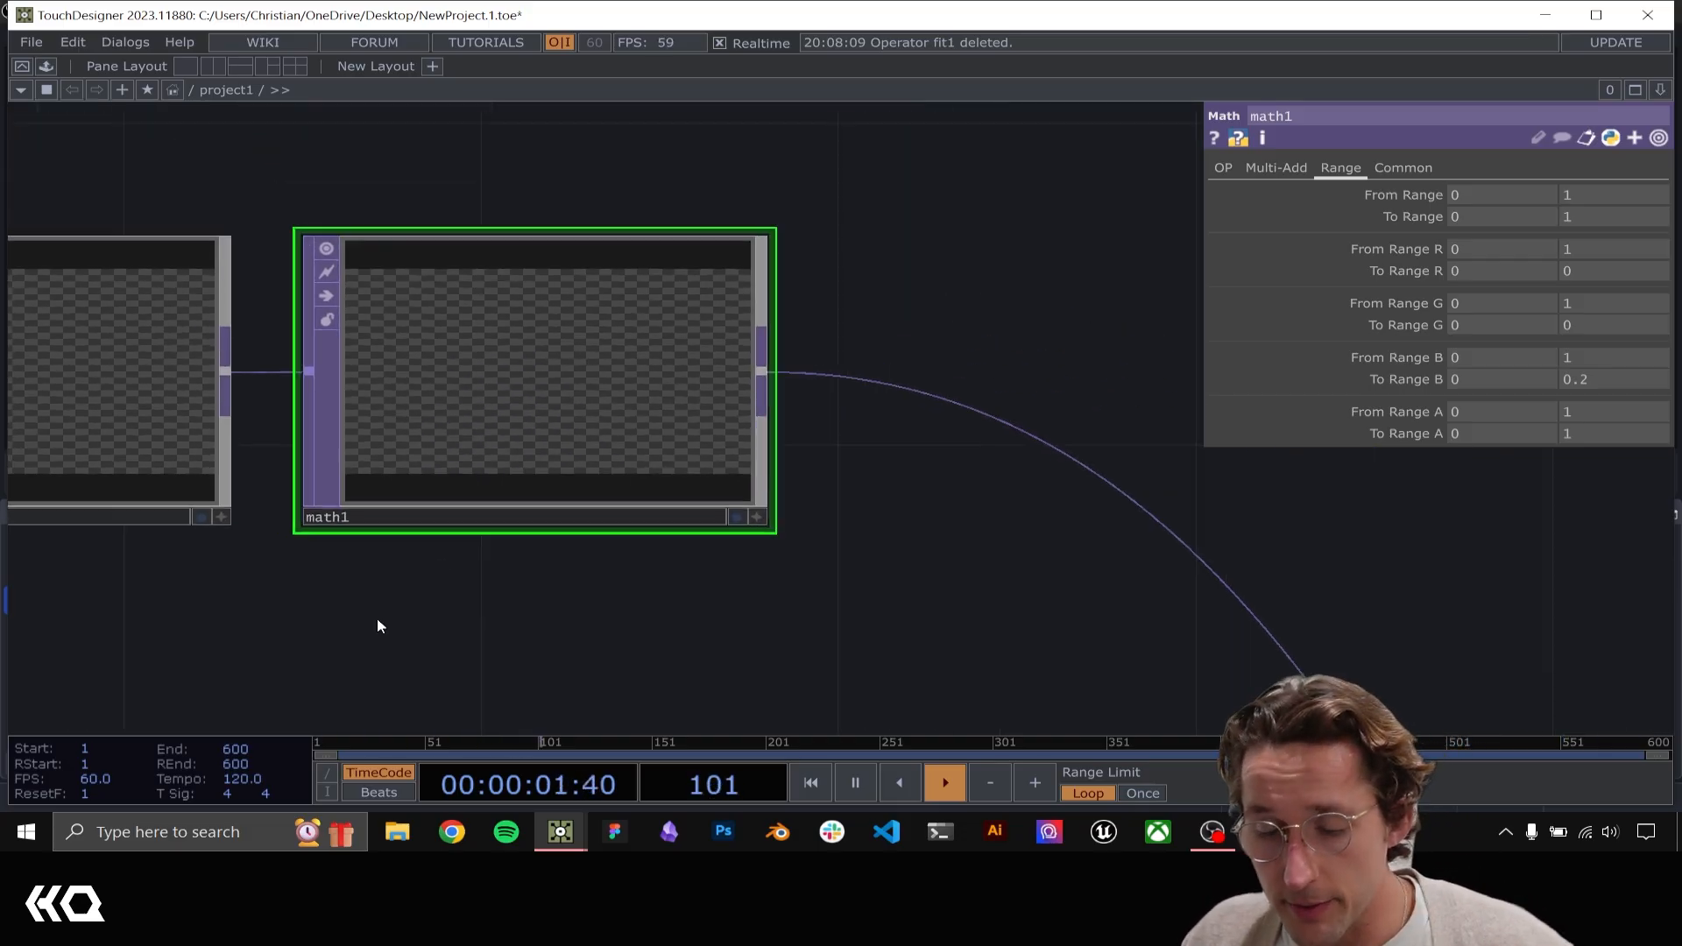
Add a Null CHOP below hand_tracking, connected to the hand_tracking CHOP output that carries the x, y and z hand points
drag(377, 617, 818, 507)
scroll(818, 506, down, 5)
drag(444, 628, 599, 542)
drag(507, 347, 579, 328)
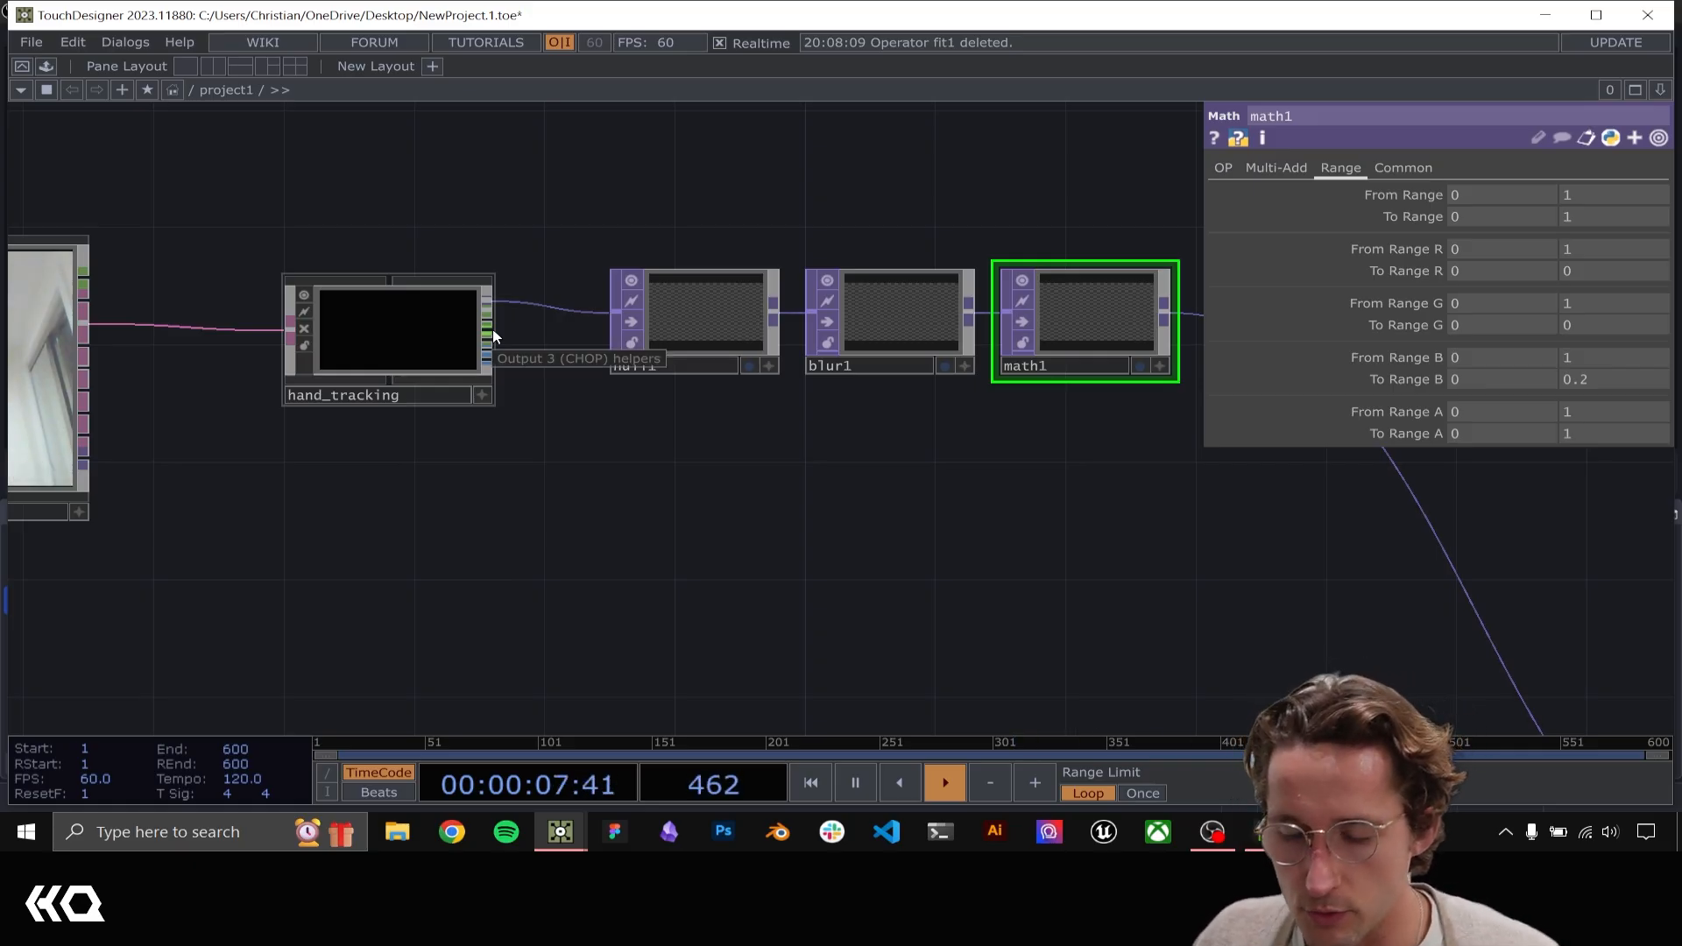
scroll(493, 335, up, 3)
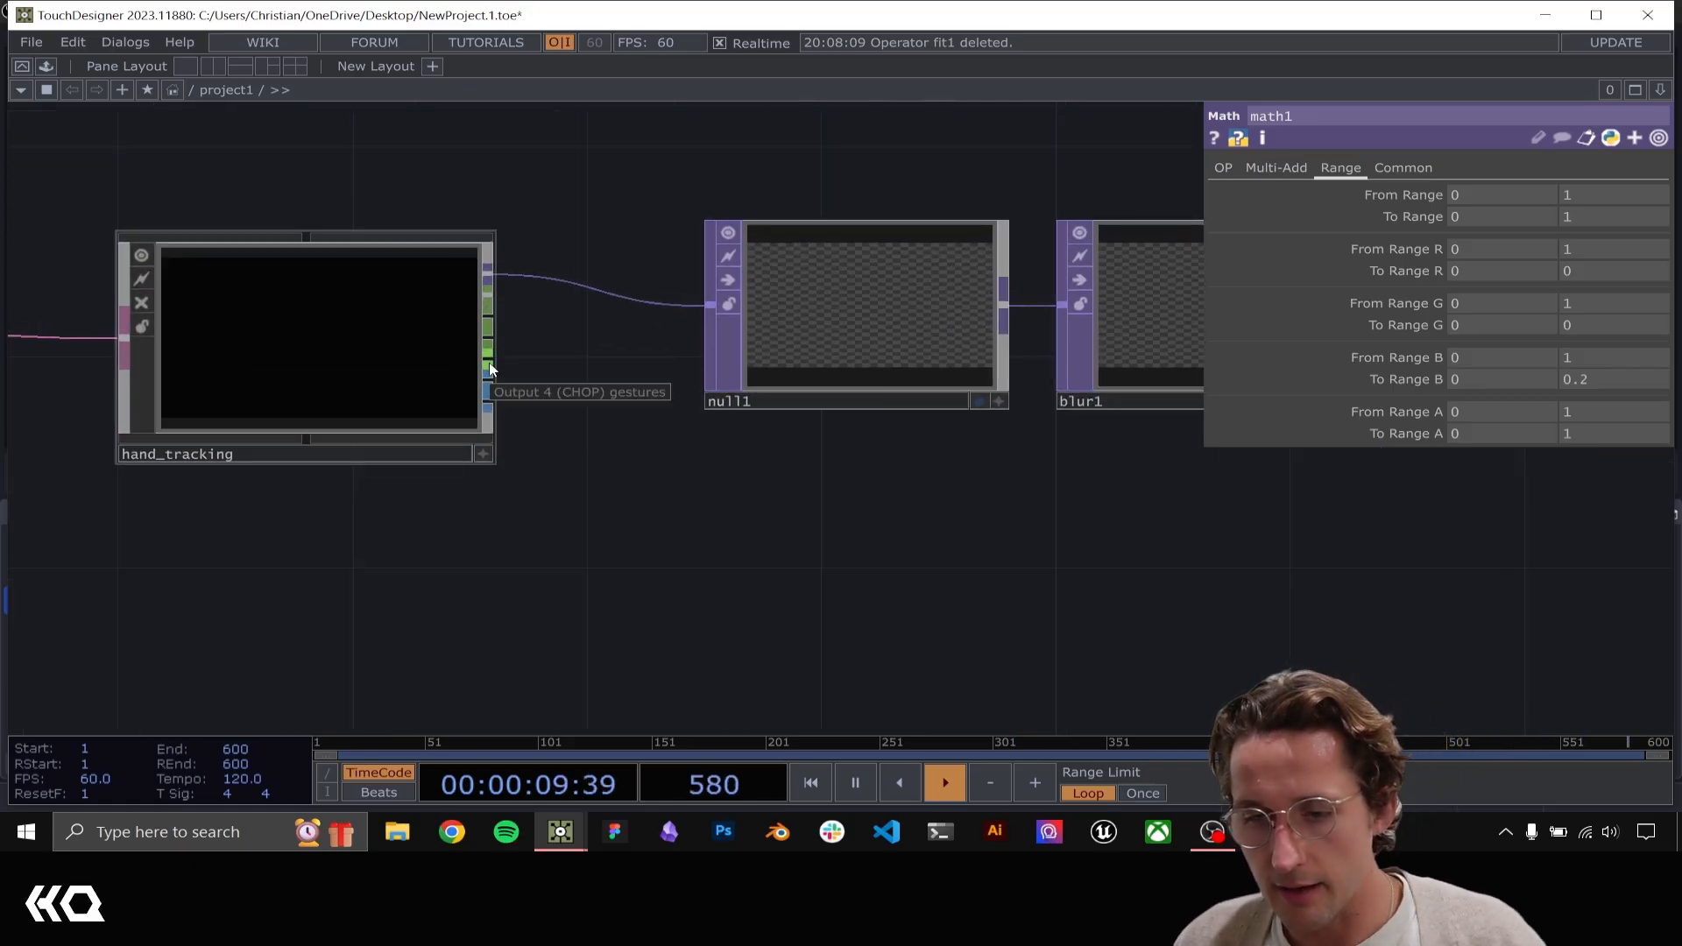
click(488, 320)
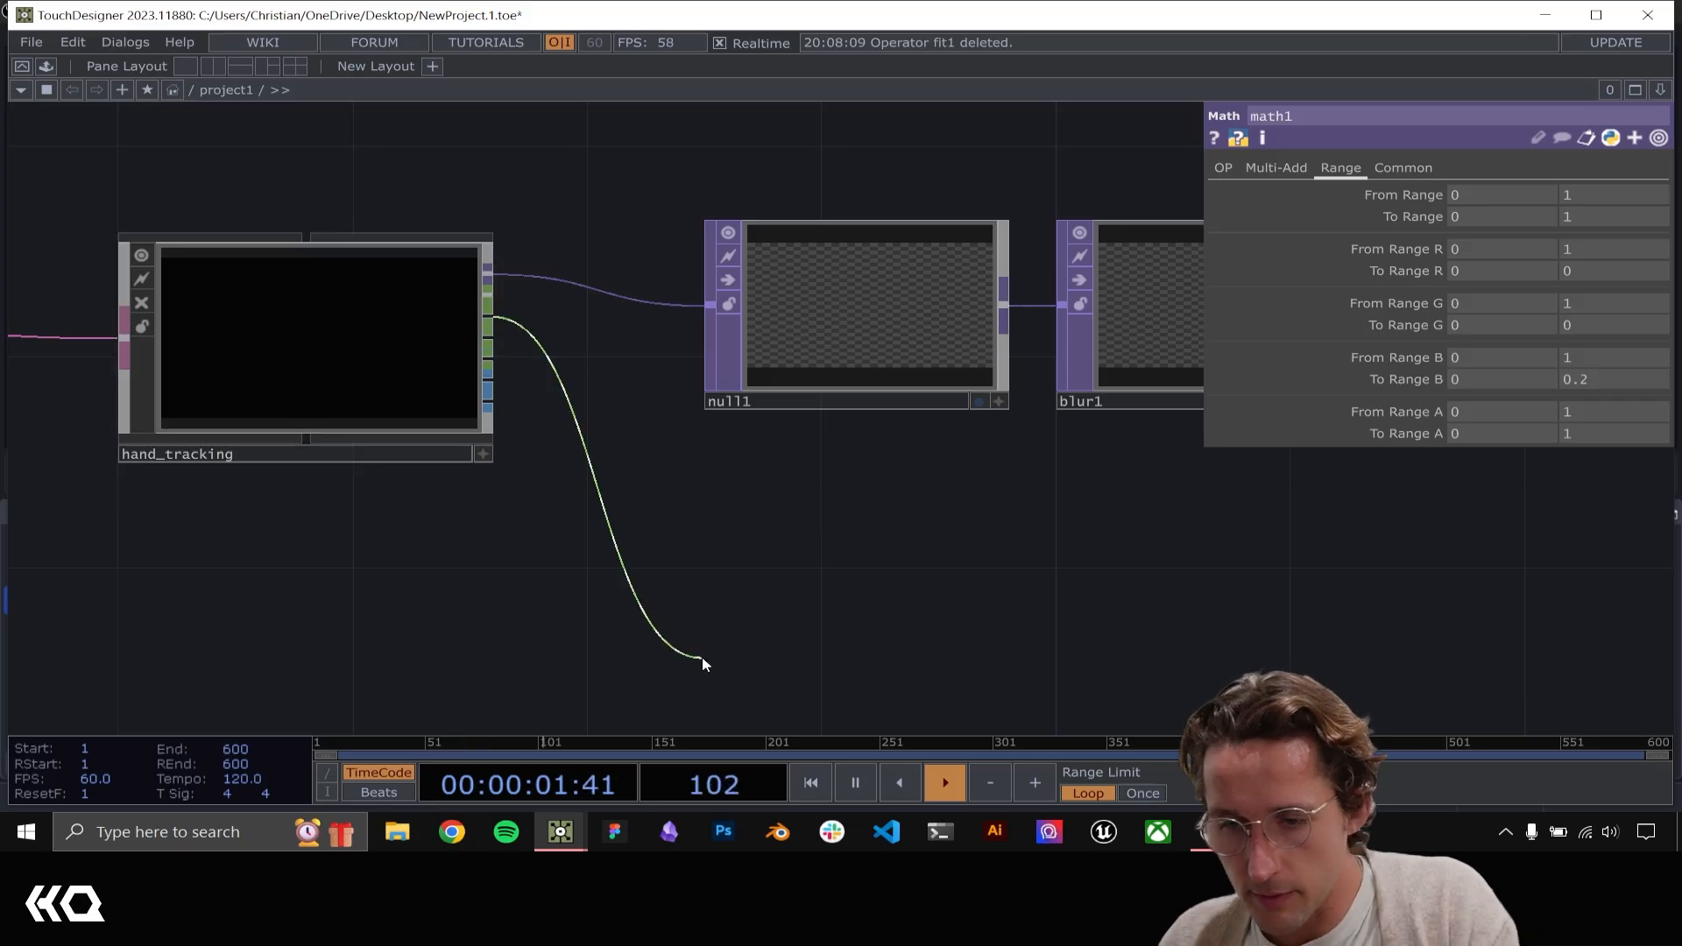
click(701, 655)
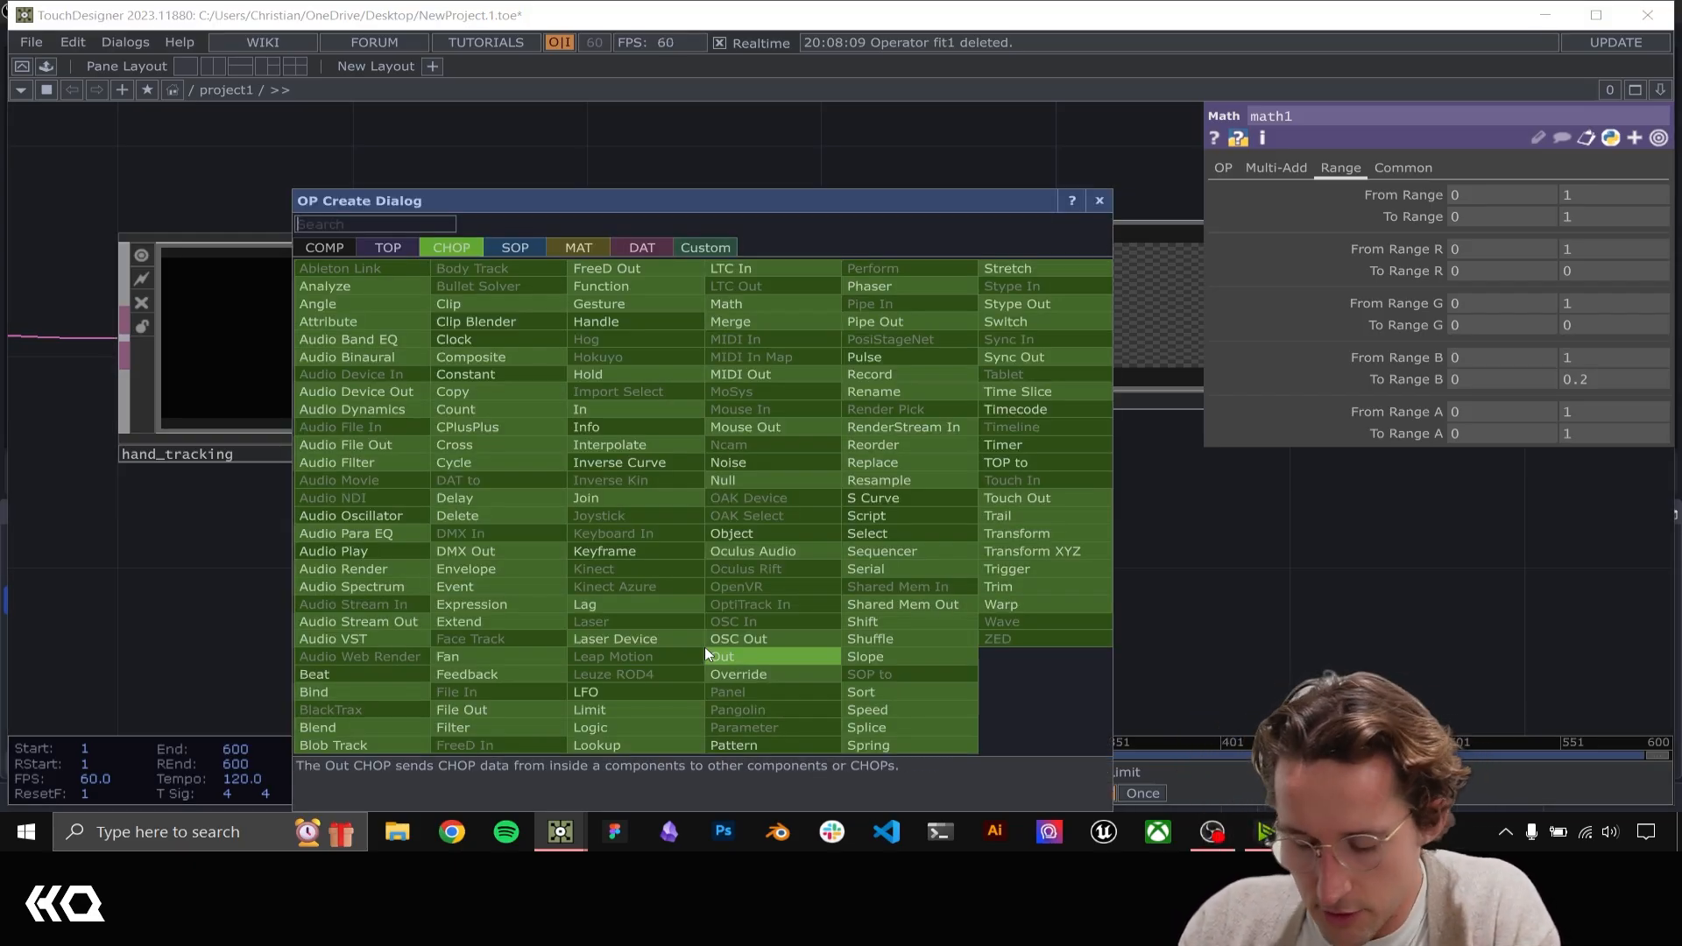
text(null)
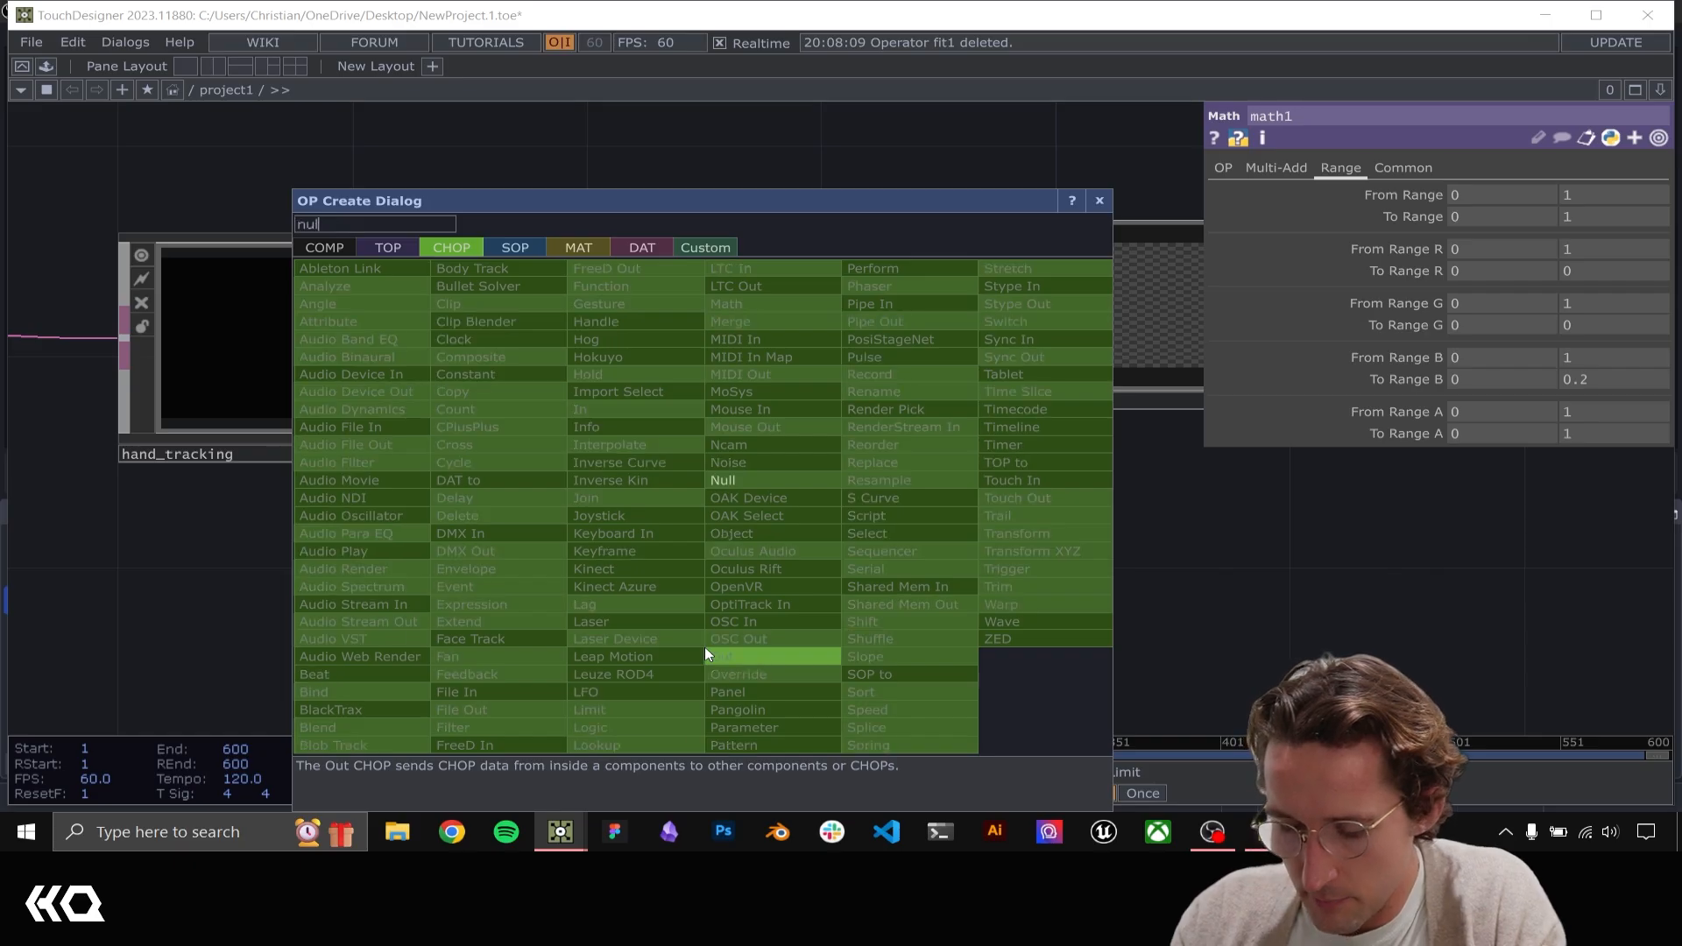
key(Return)
click(706, 654)
drag(1161, 547, 891, 380)
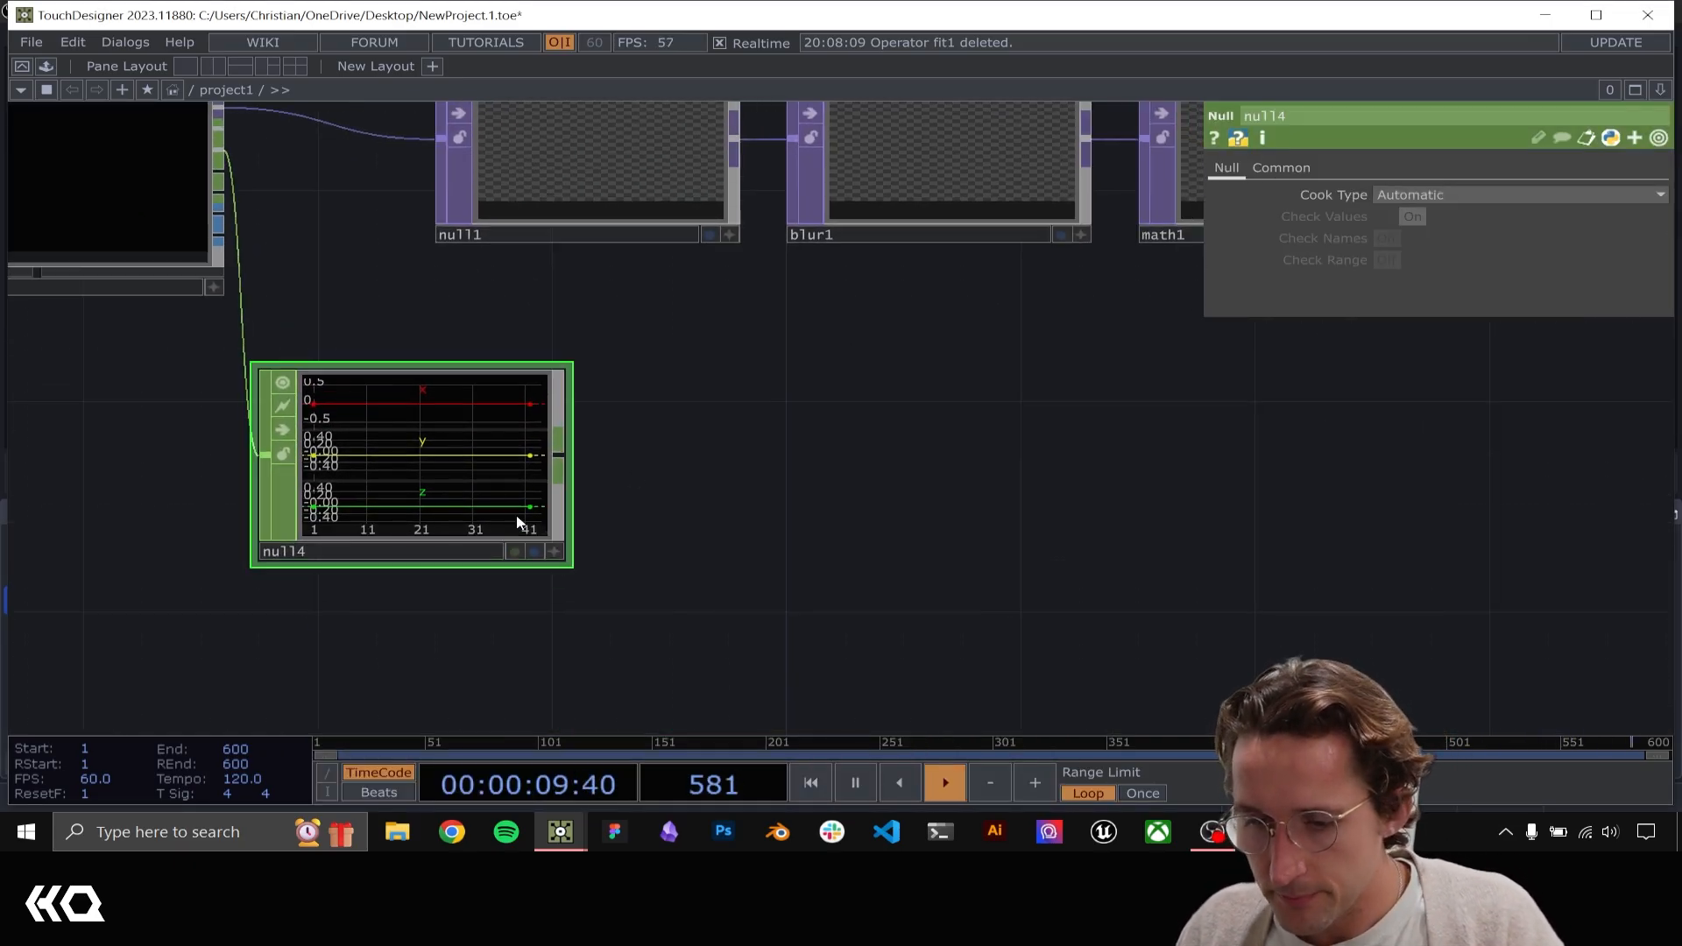
drag(518, 521, 639, 629)
Add a Circle SOP in the empty network area below the new Null CHOP
drag(1121, 579, 1086, 145)
scroll(927, 380, down, 3)
drag(734, 491, 630, 538)
key(Tab)
text(cl)
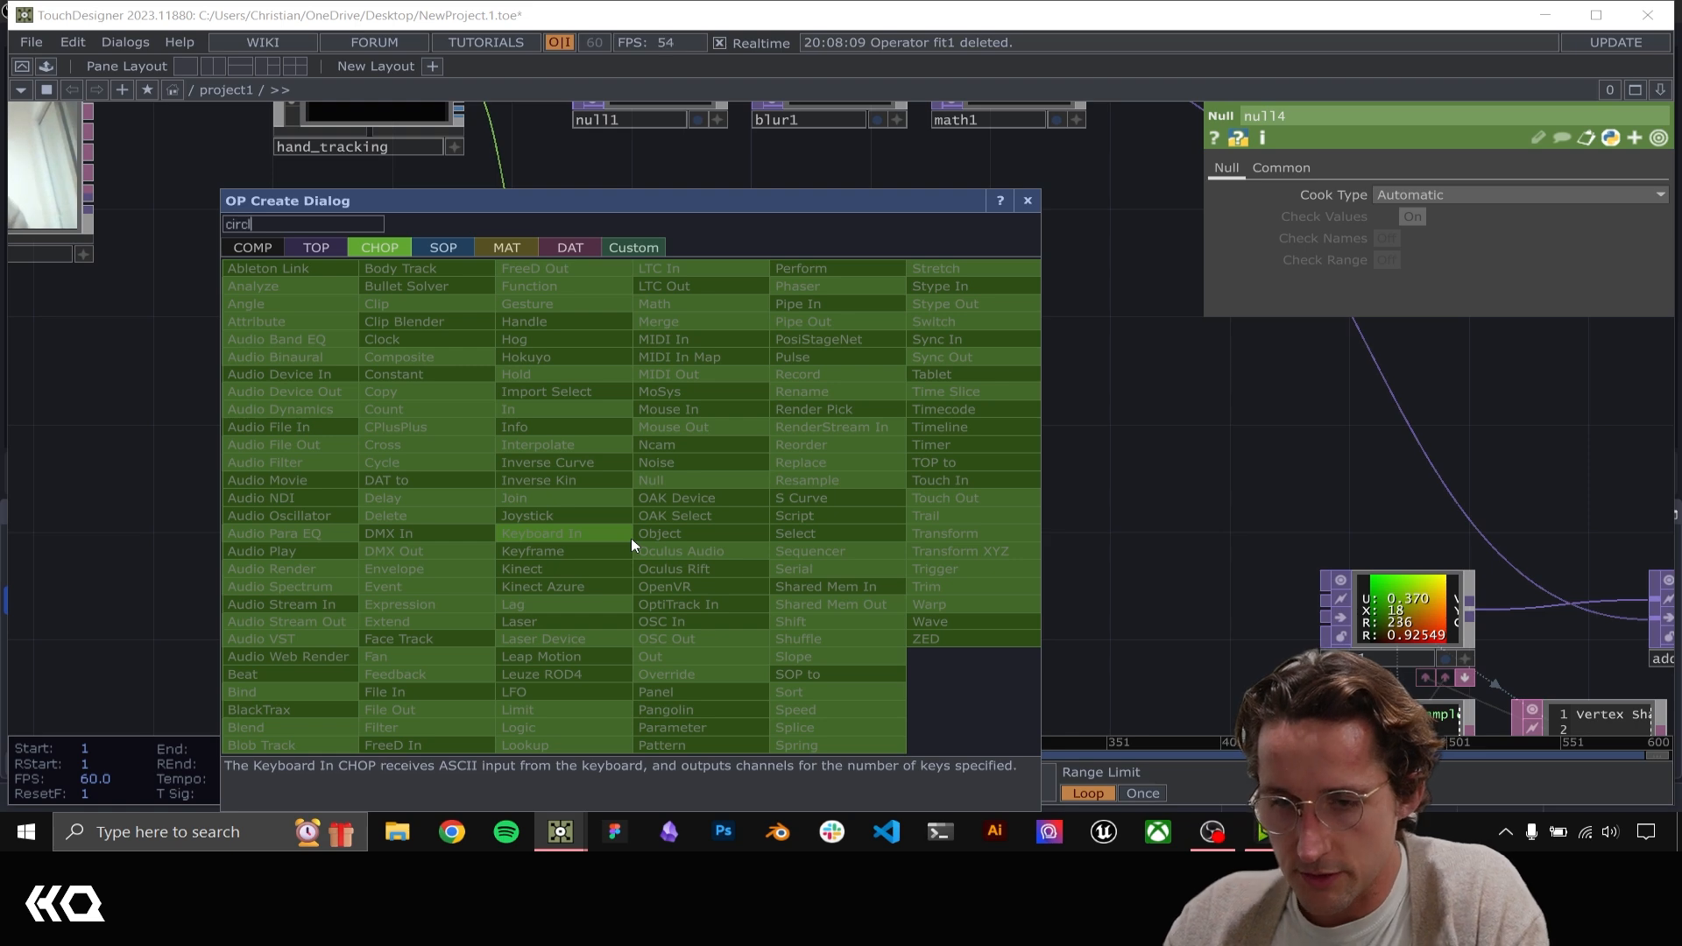
text(rcle)
click(320, 248)
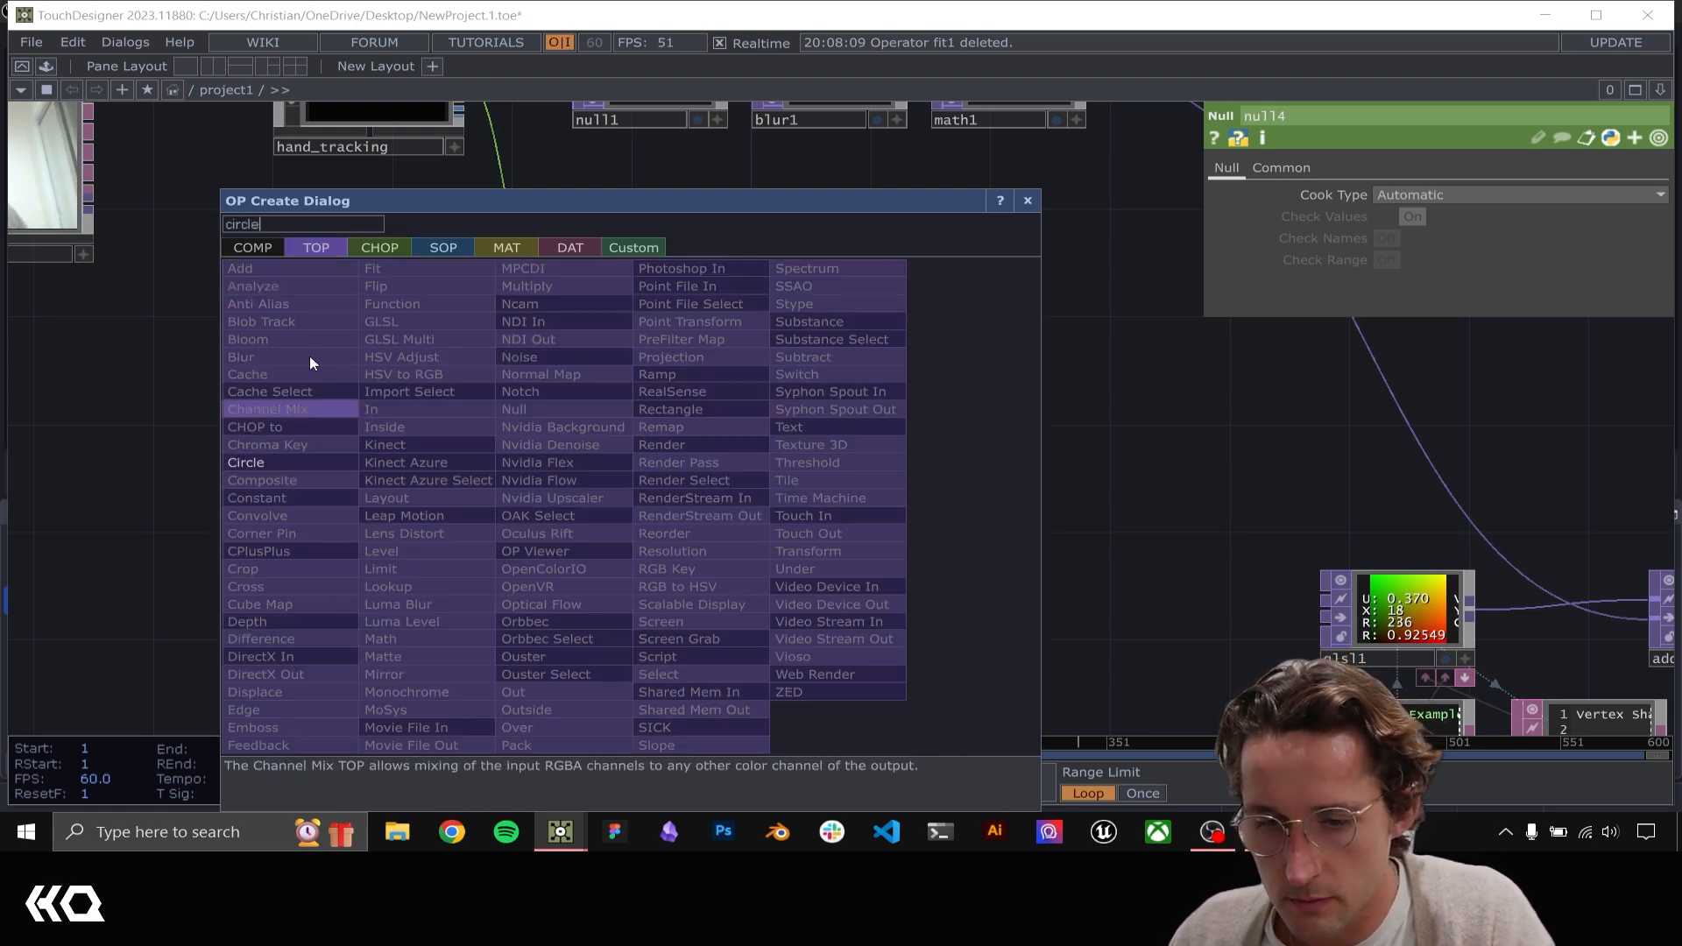
click(440, 248)
click(291, 571)
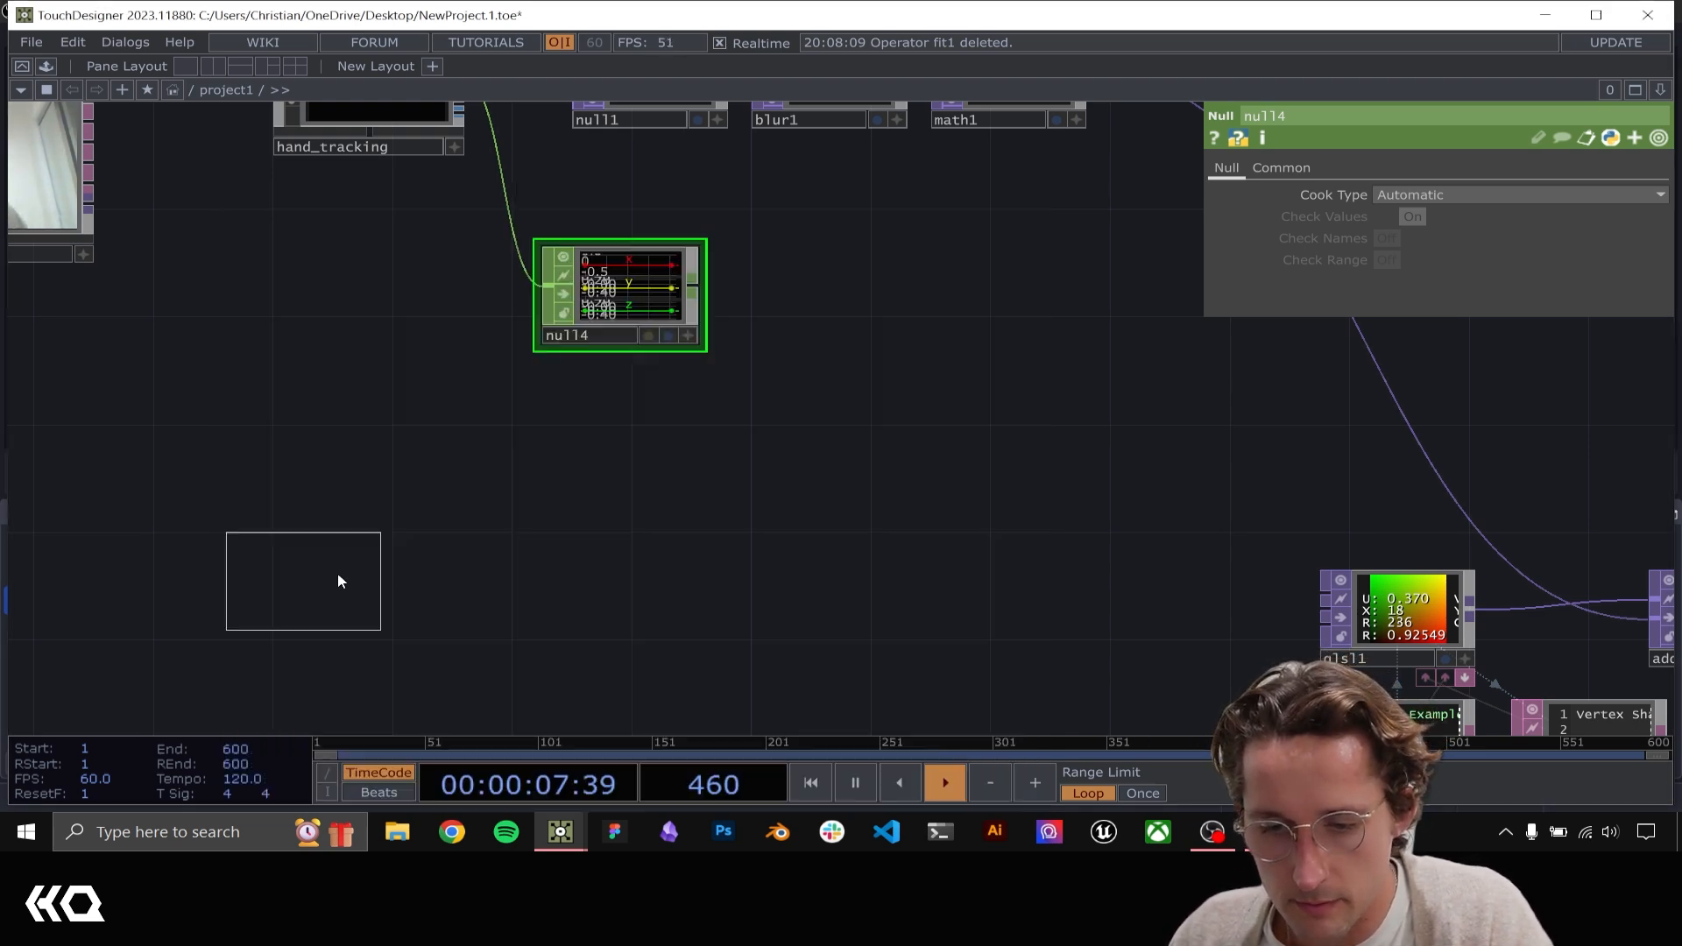
click(526, 530)
Add a Geometry COMP fed by circle1's output
drag(691, 523, 681, 529)
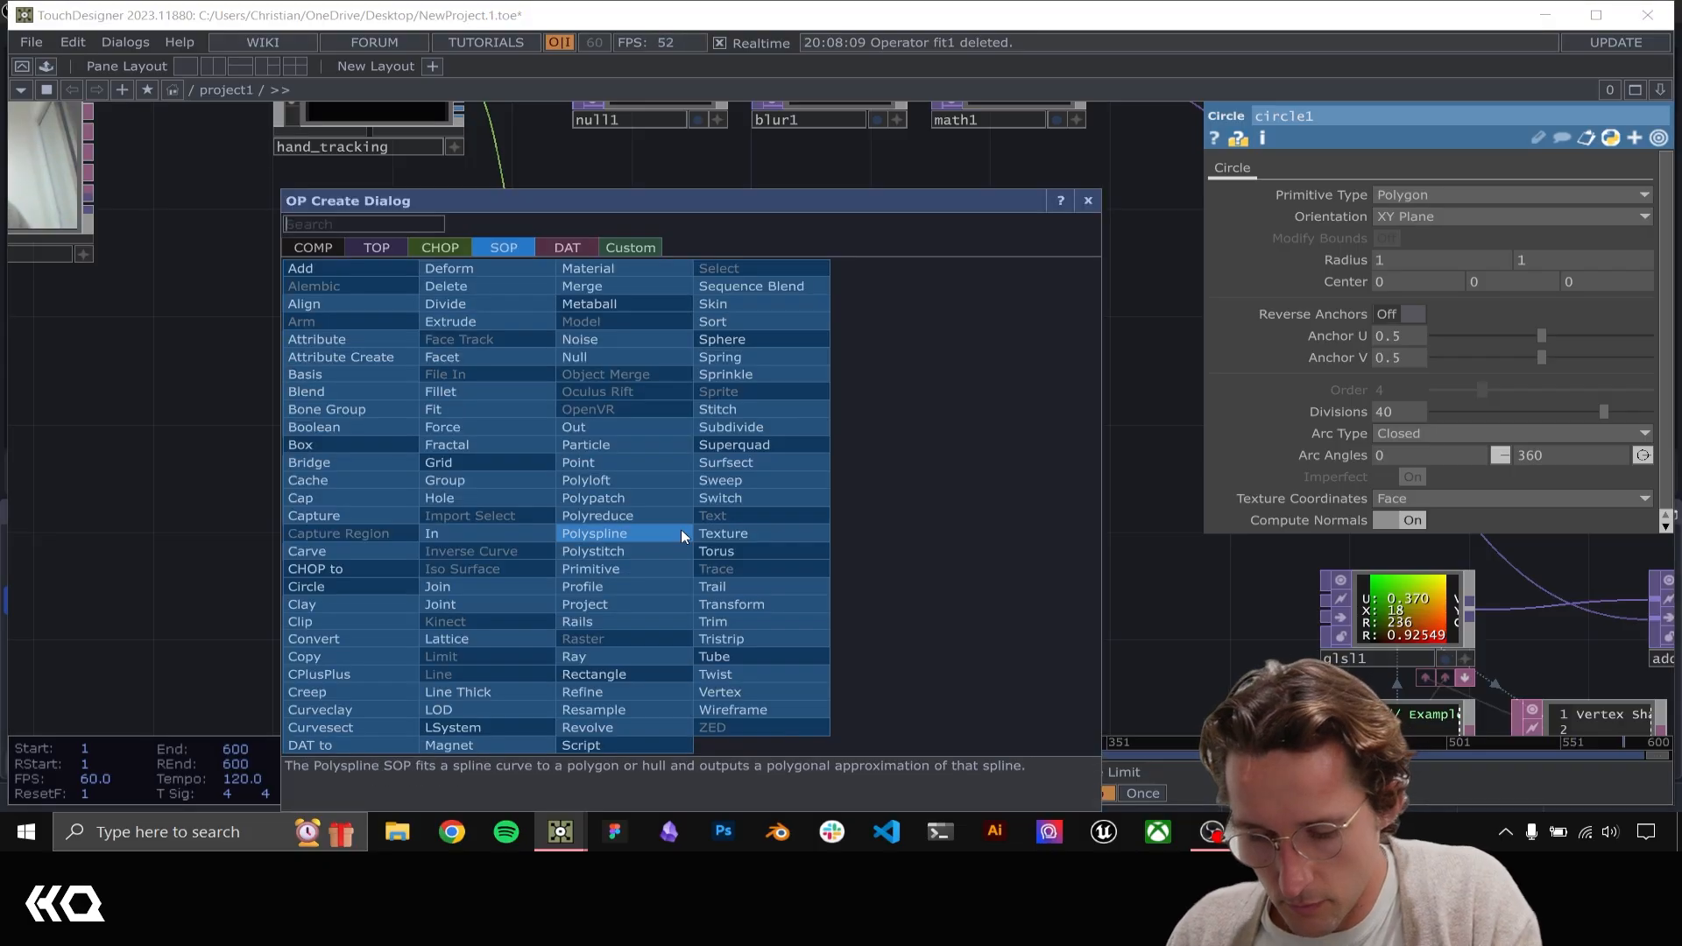
text(geo)
click(313, 247)
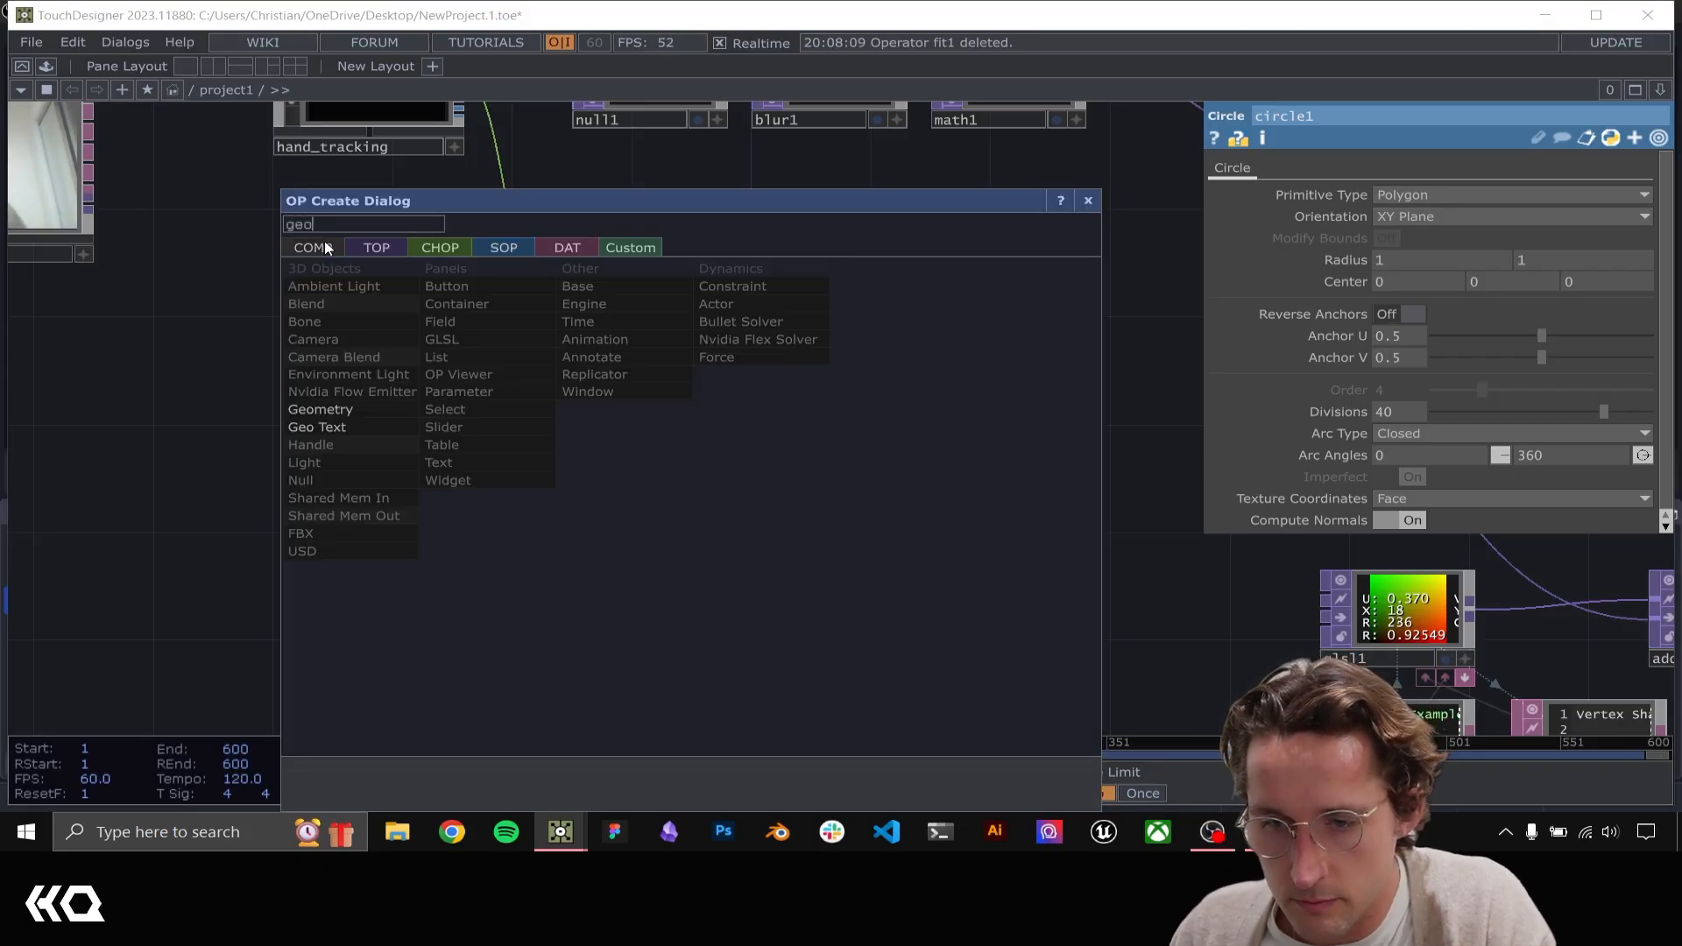
click(364, 409)
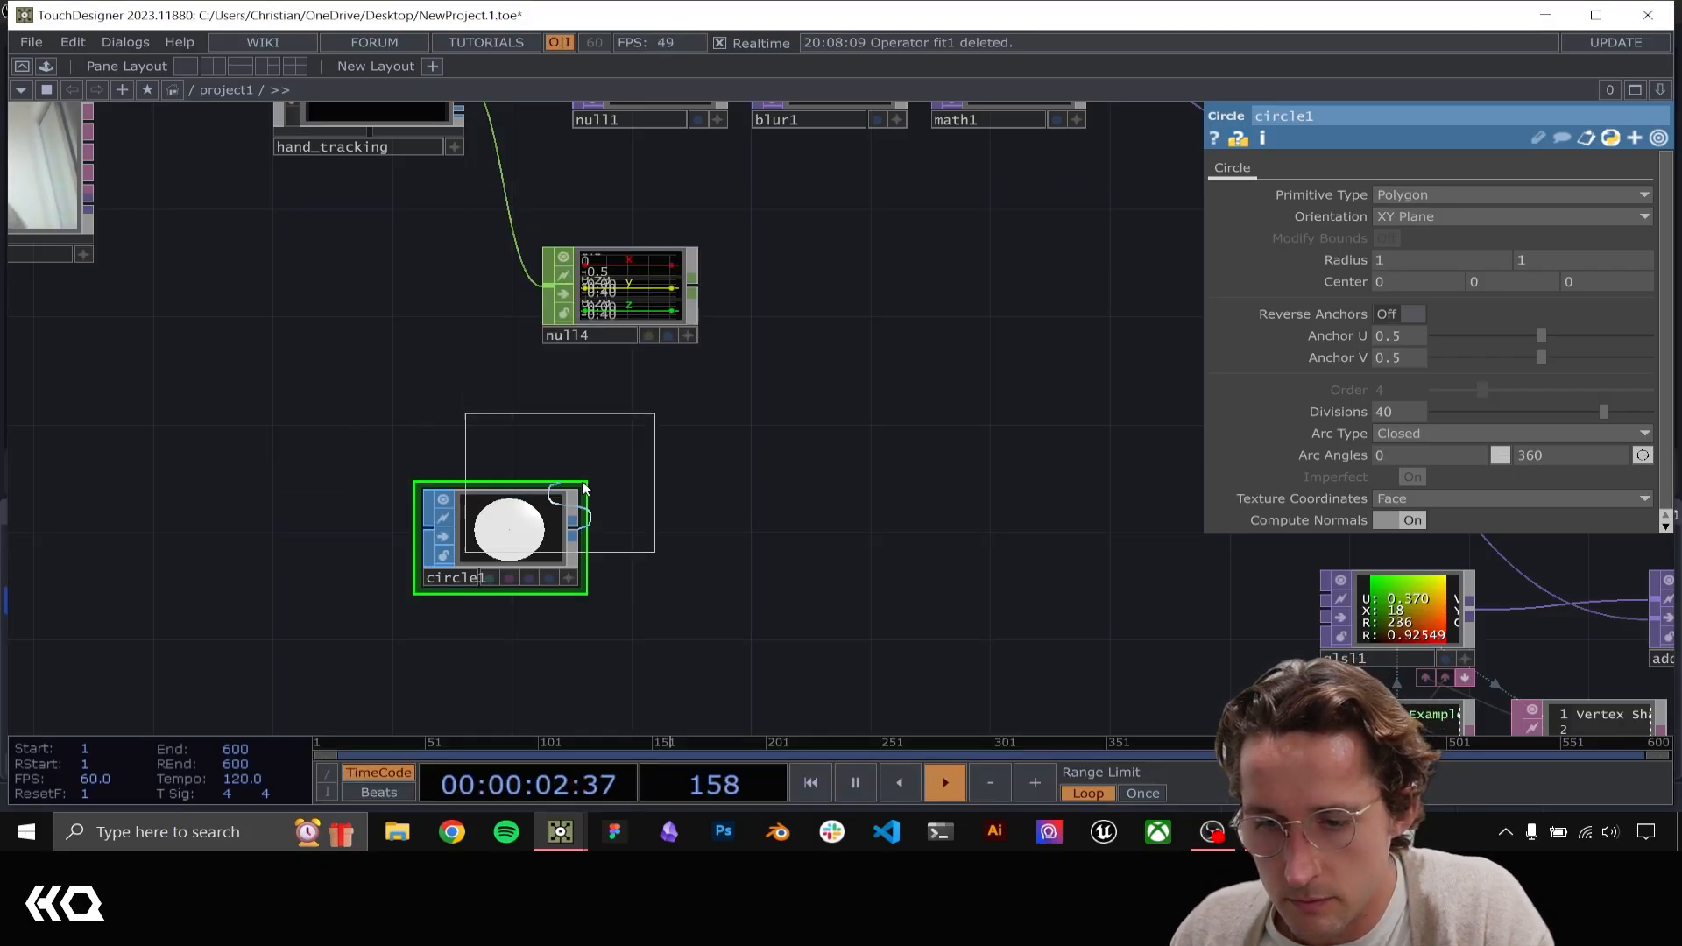
click(768, 541)
Move null4 out of the way and add a Camera COMP above geo2
drag(648, 292, 468, 266)
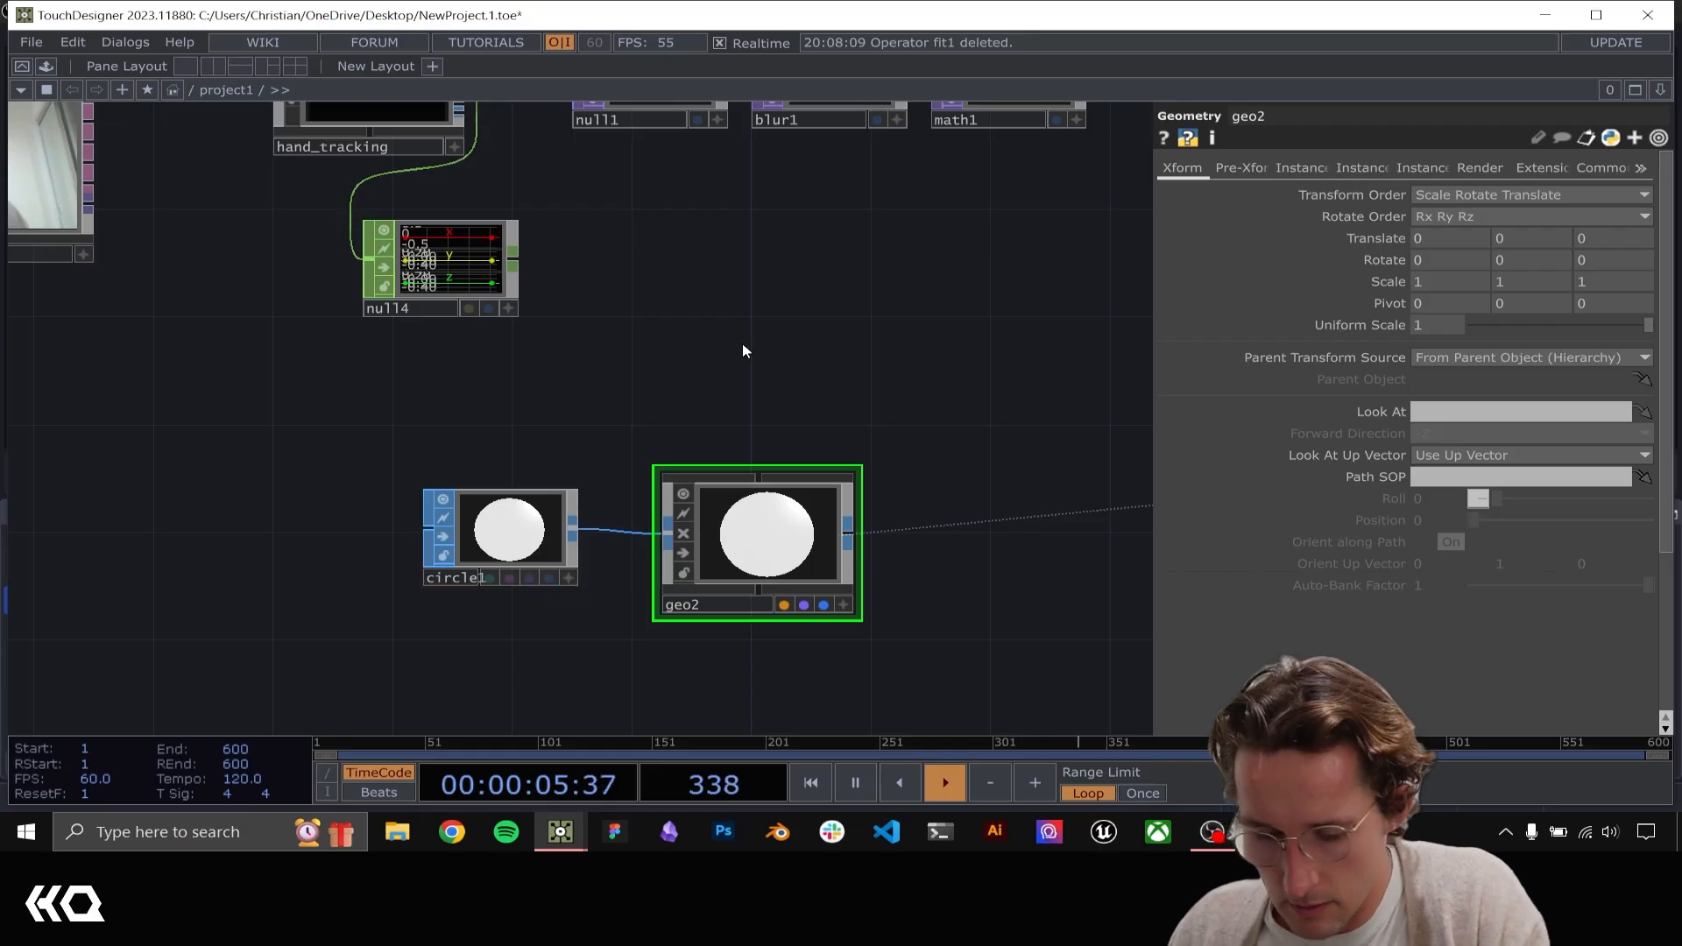
key(Tab)
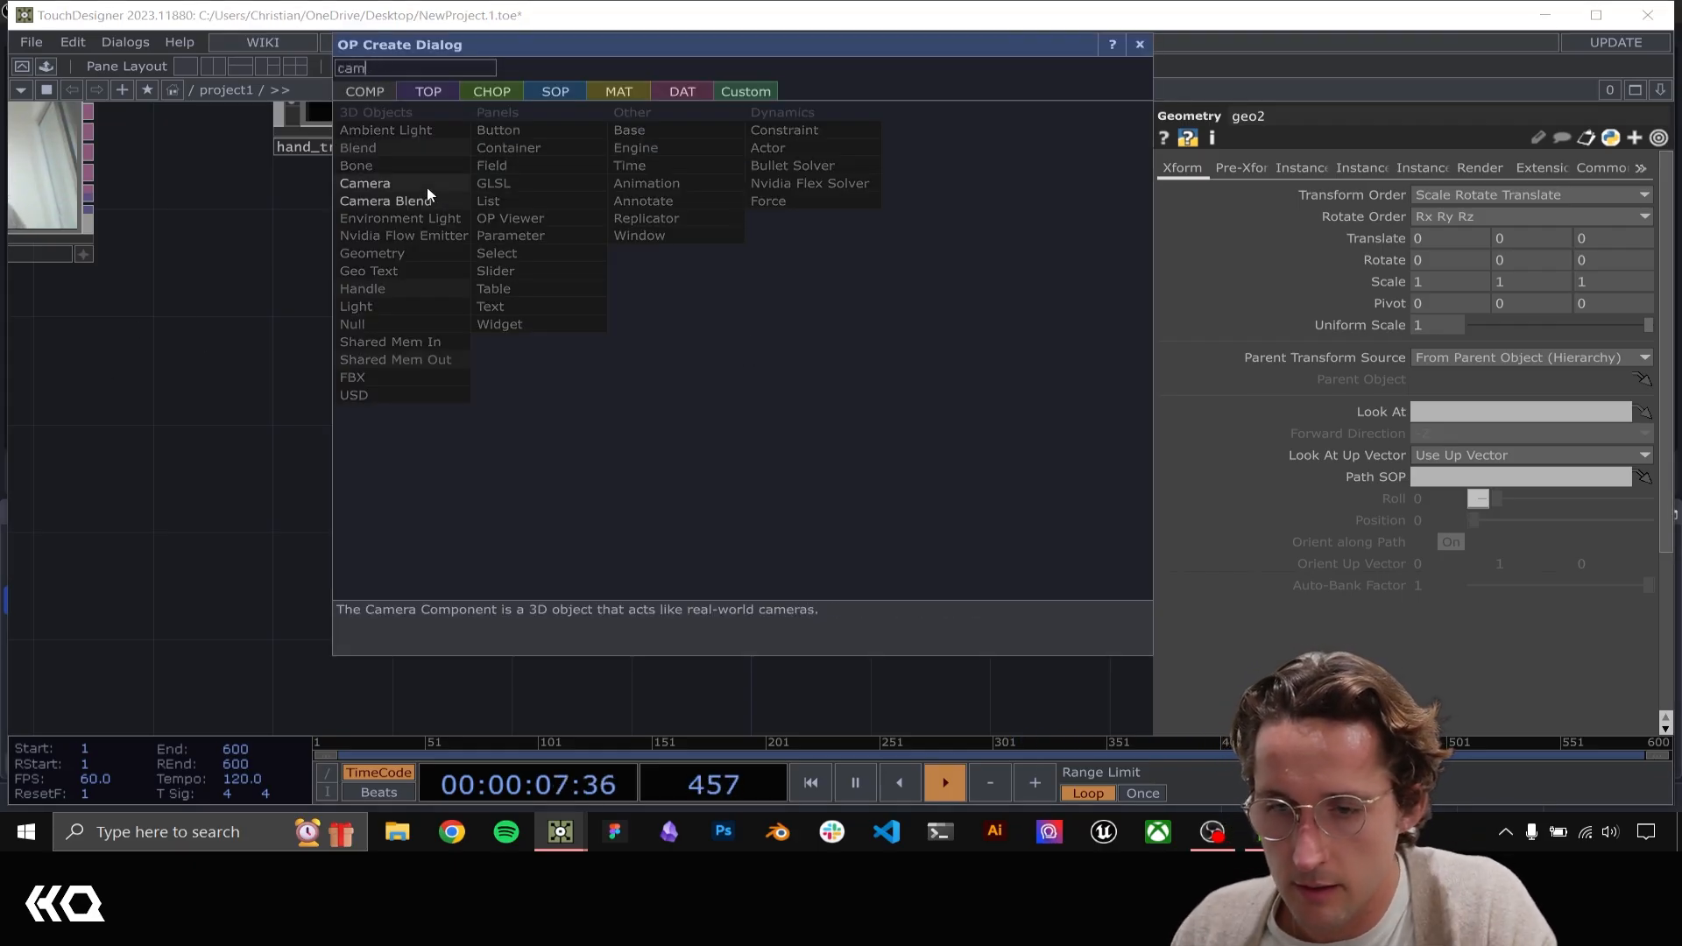
click(428, 186)
click(791, 366)
Add a Render TOP beside geo2
key(Tab)
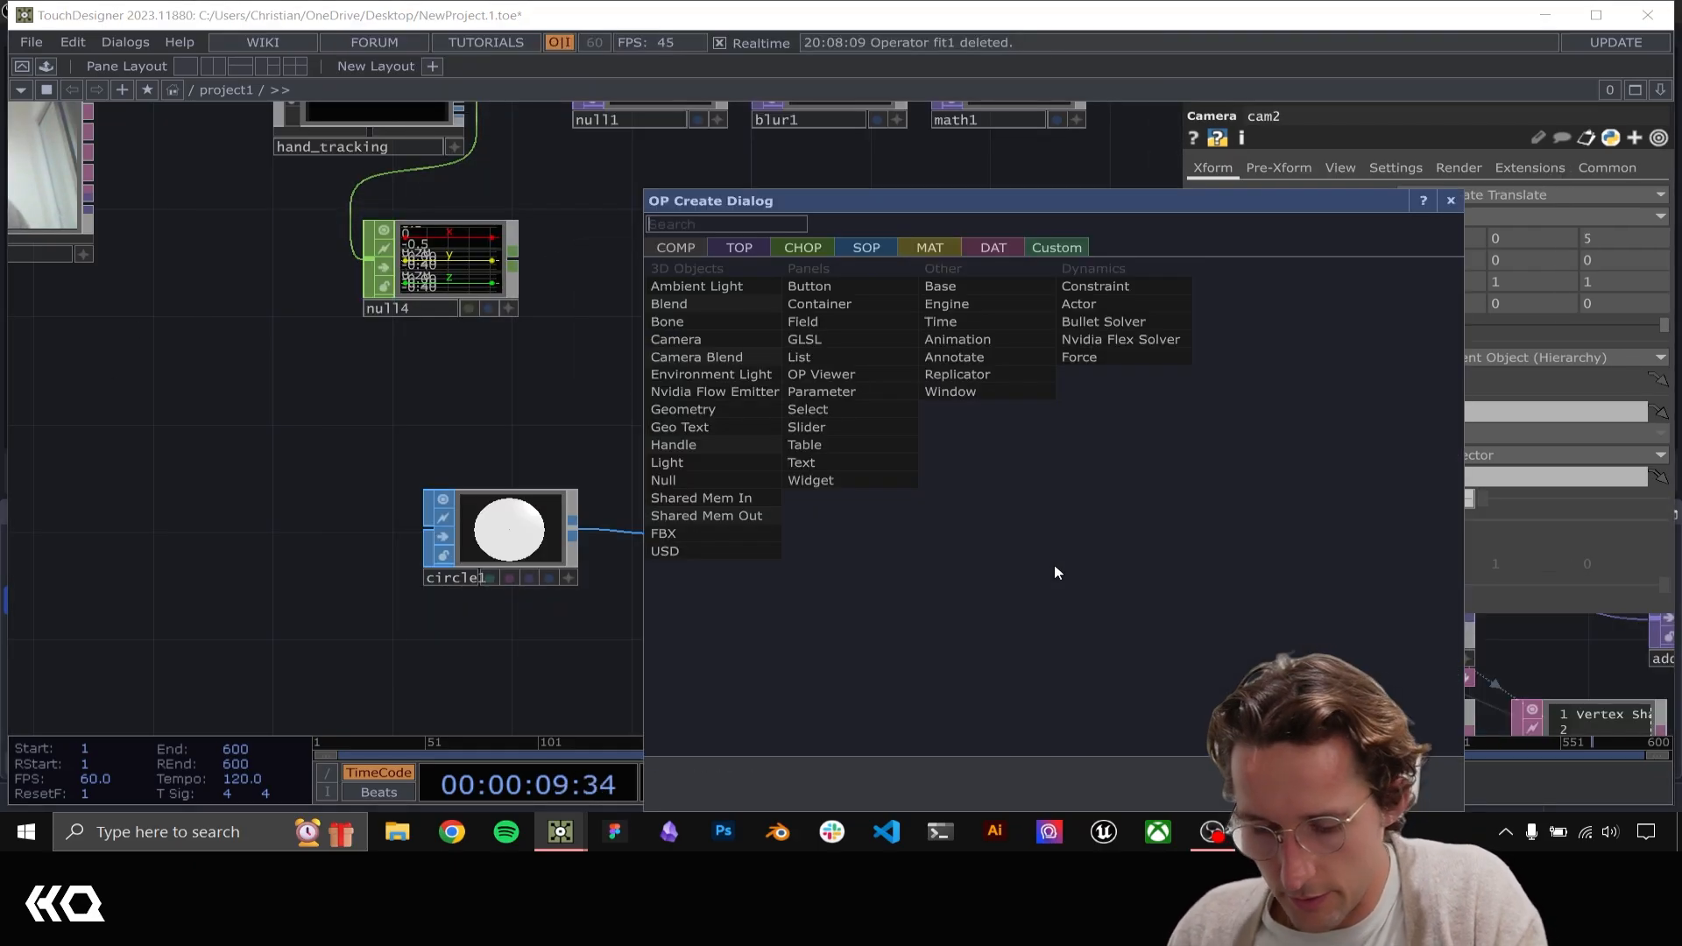
text(render)
click(739, 248)
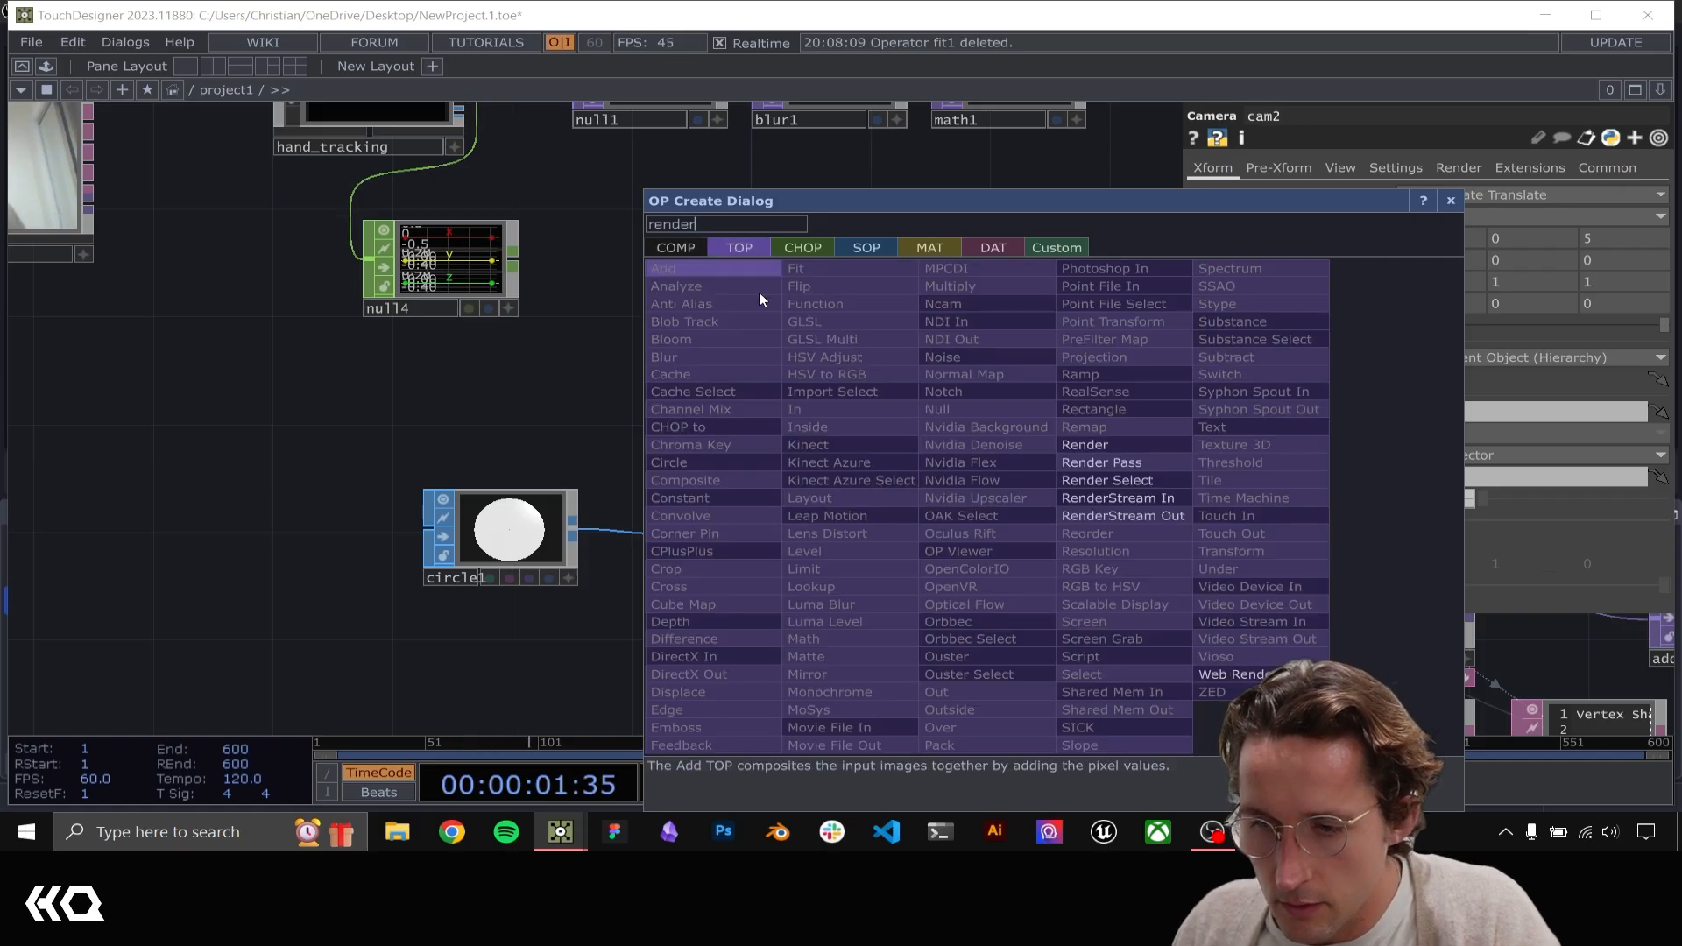
text(der)
click(1153, 444)
click(1077, 525)
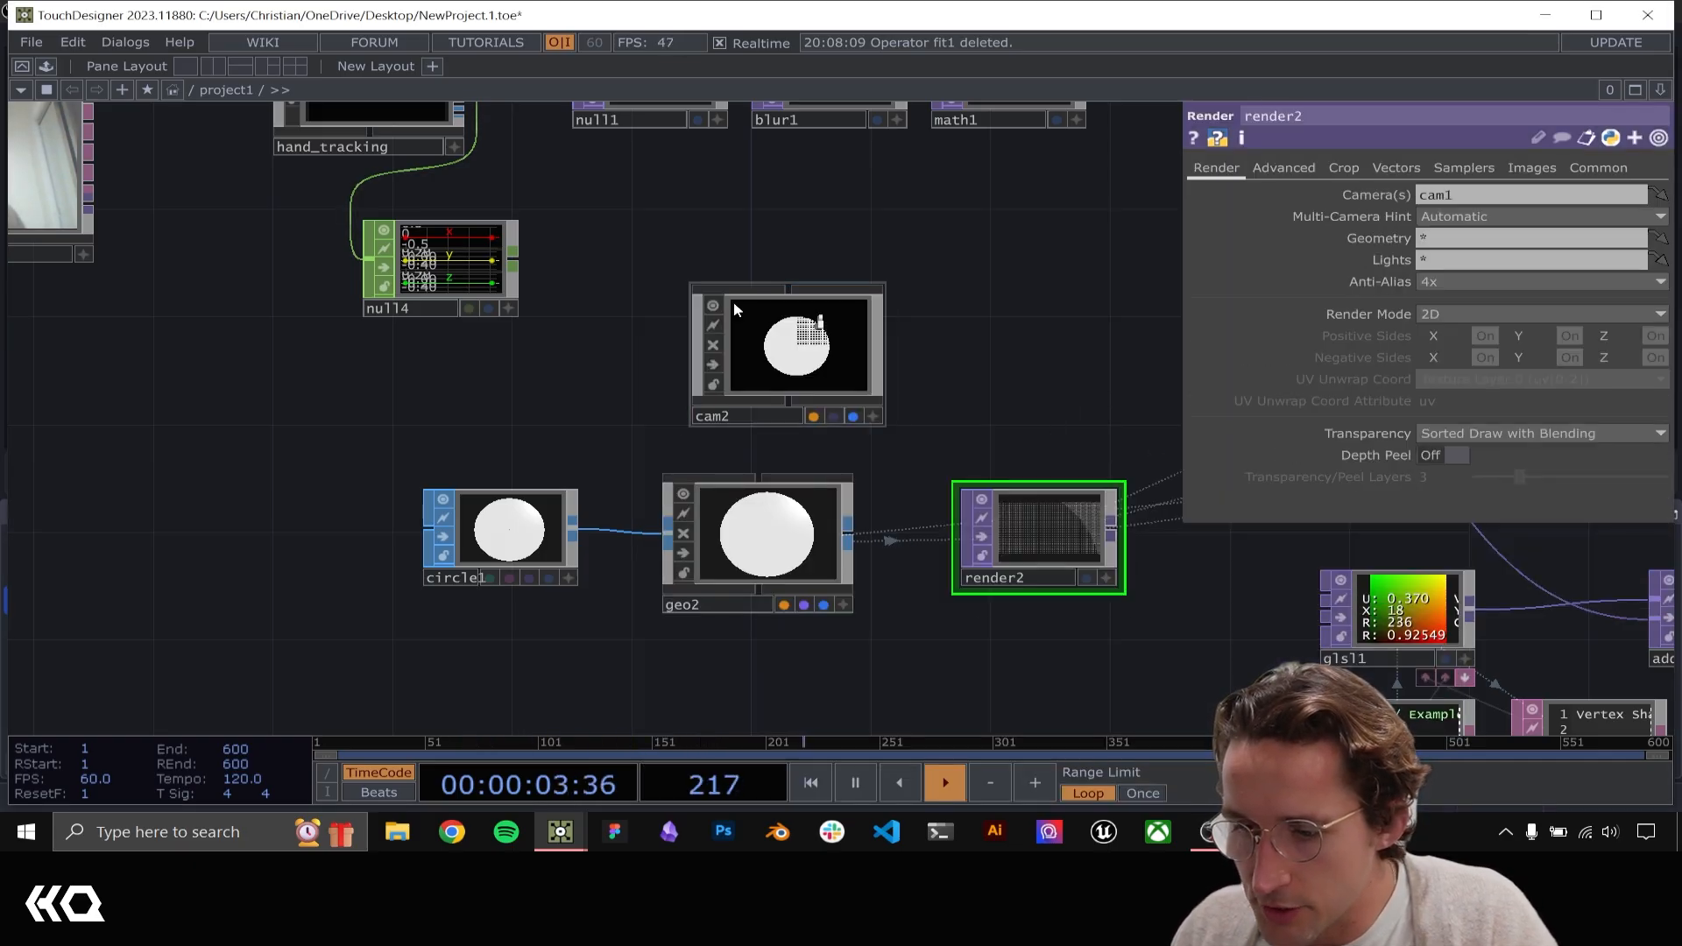
Check which scene components feed render2 and assign cam2 as its camera
drag(919, 380, 561, 350)
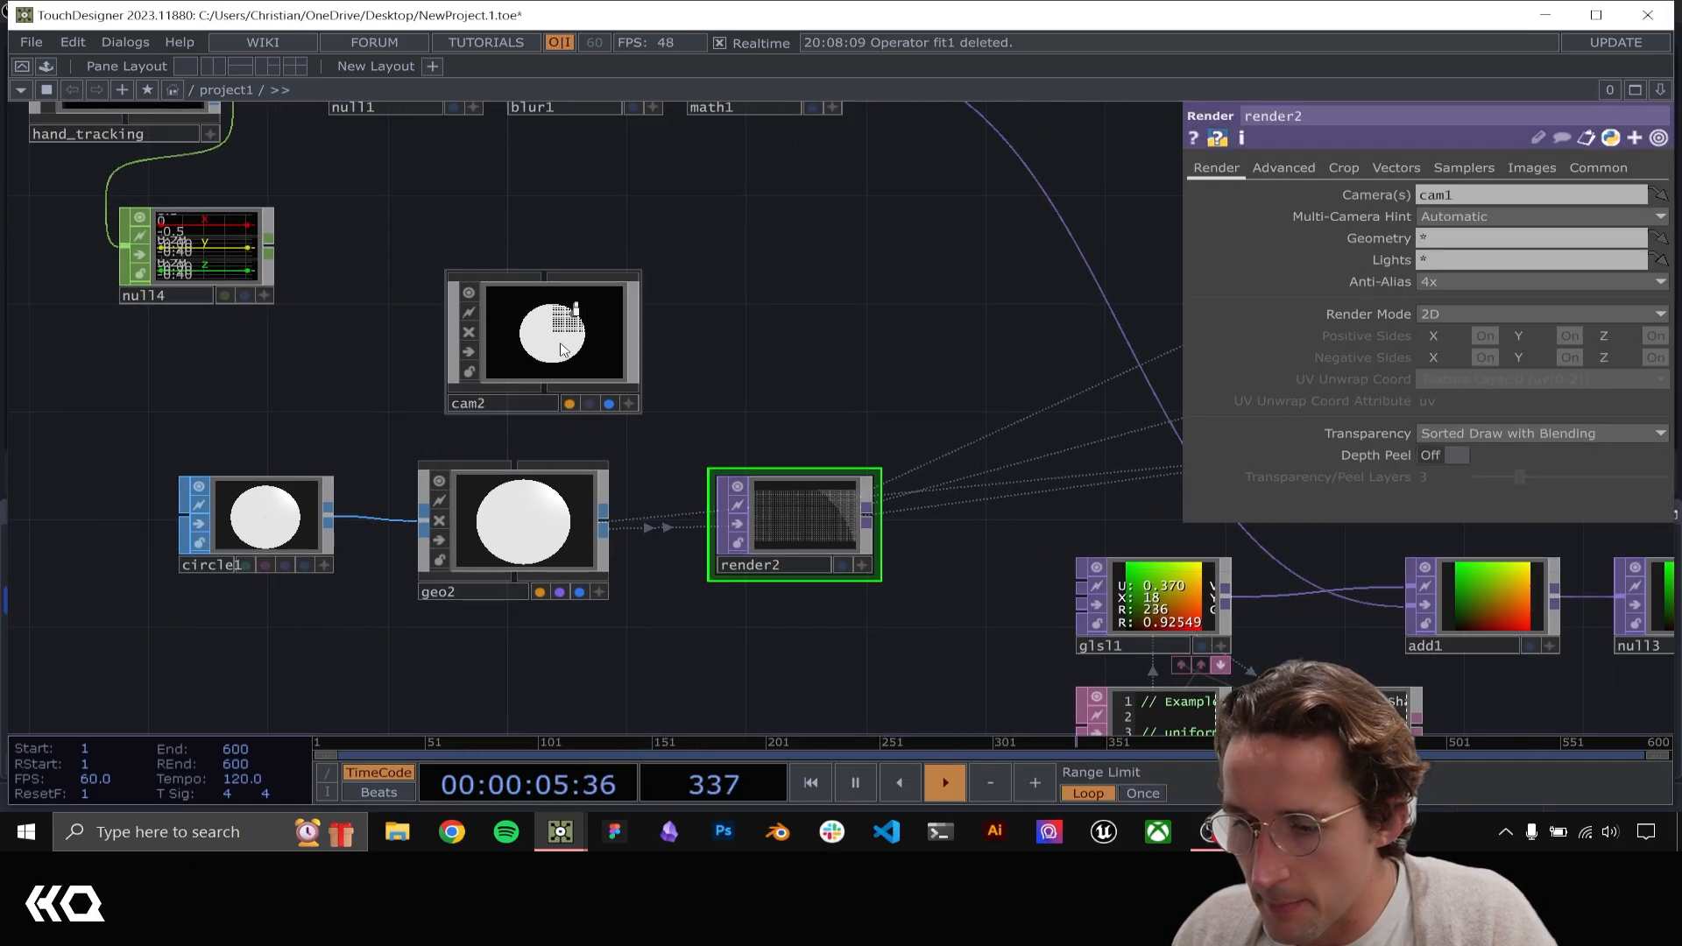
scroll(561, 349, down, 5)
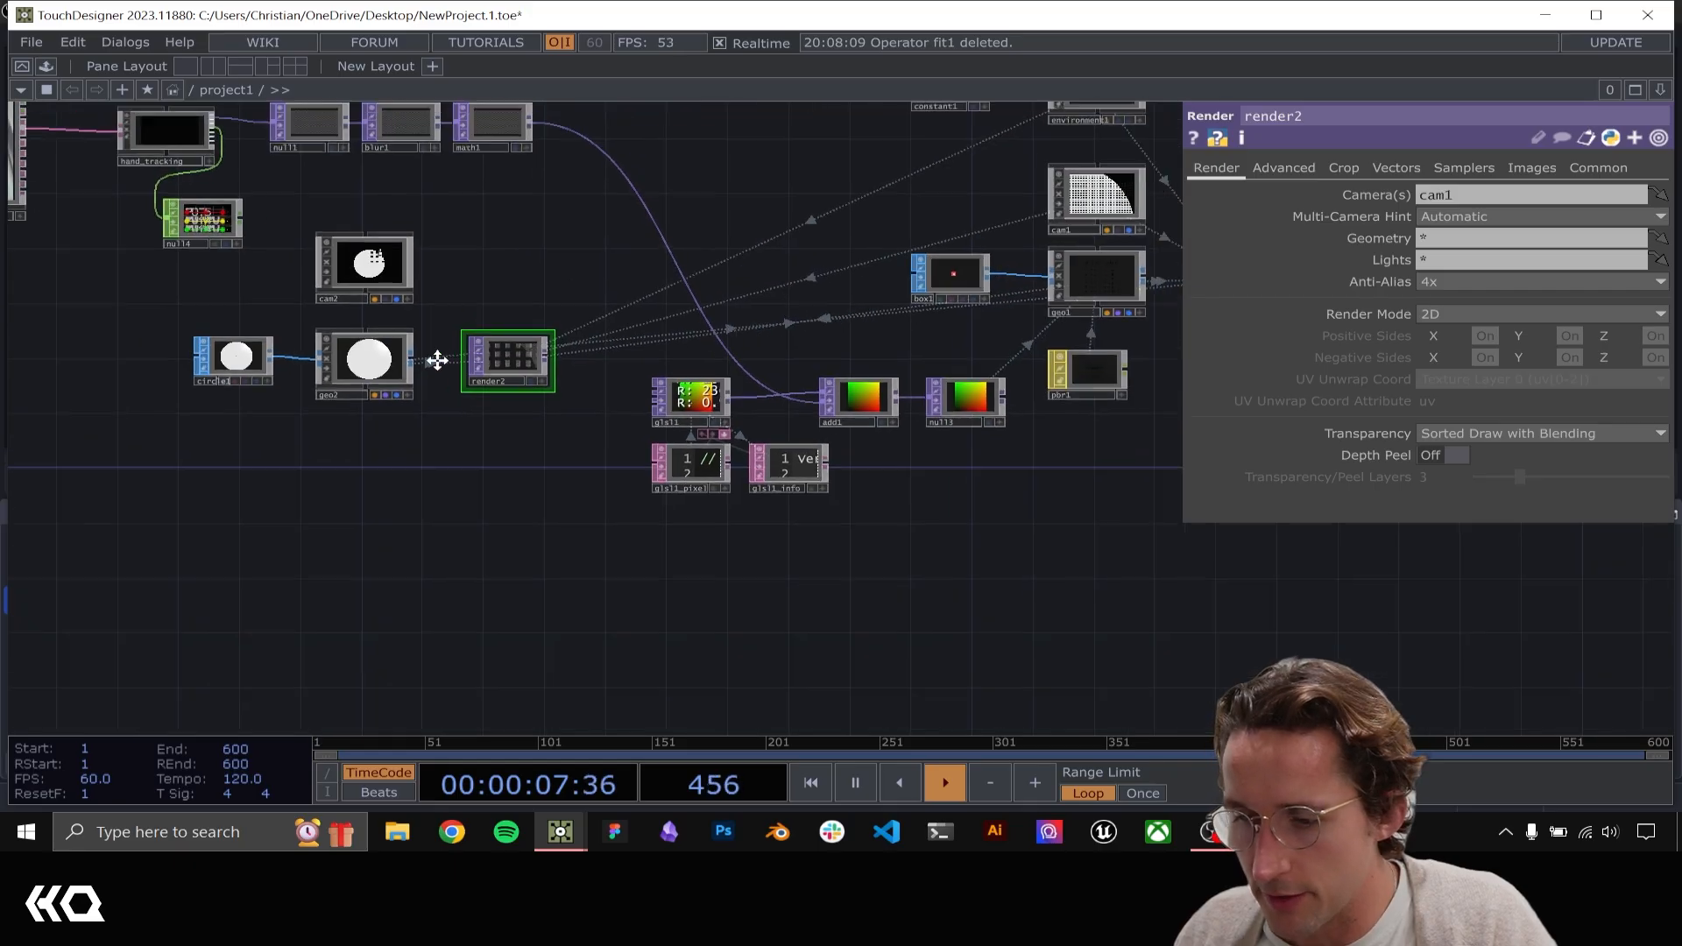
drag(437, 360, 269, 461)
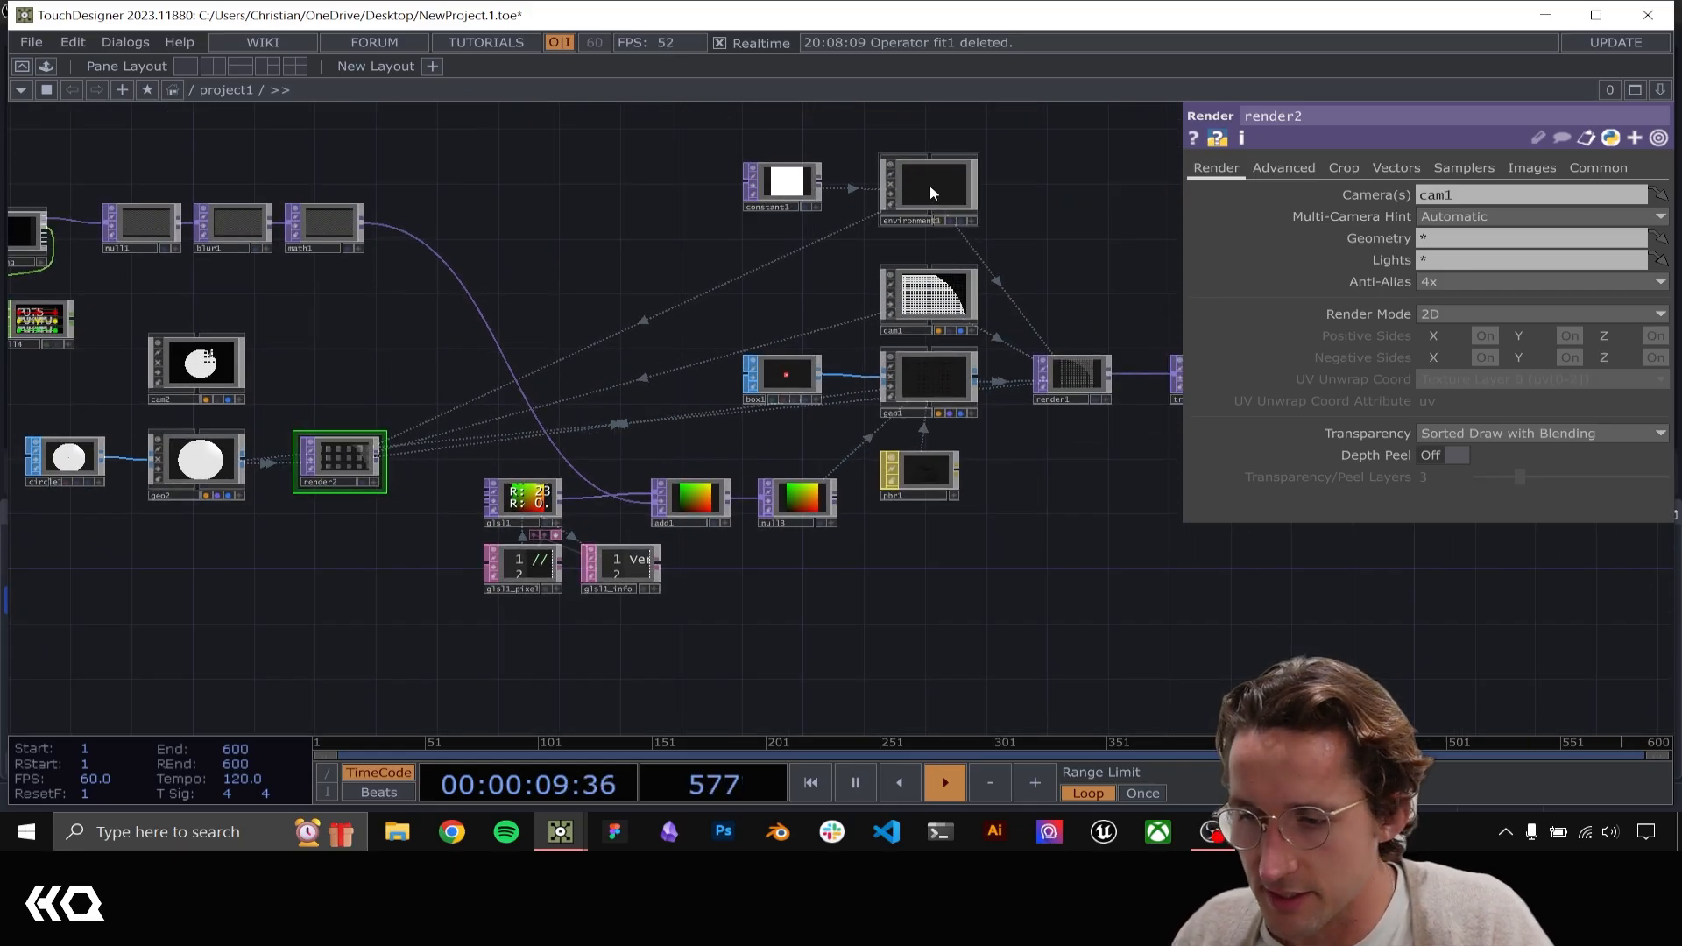
drag(1044, 243, 966, 284)
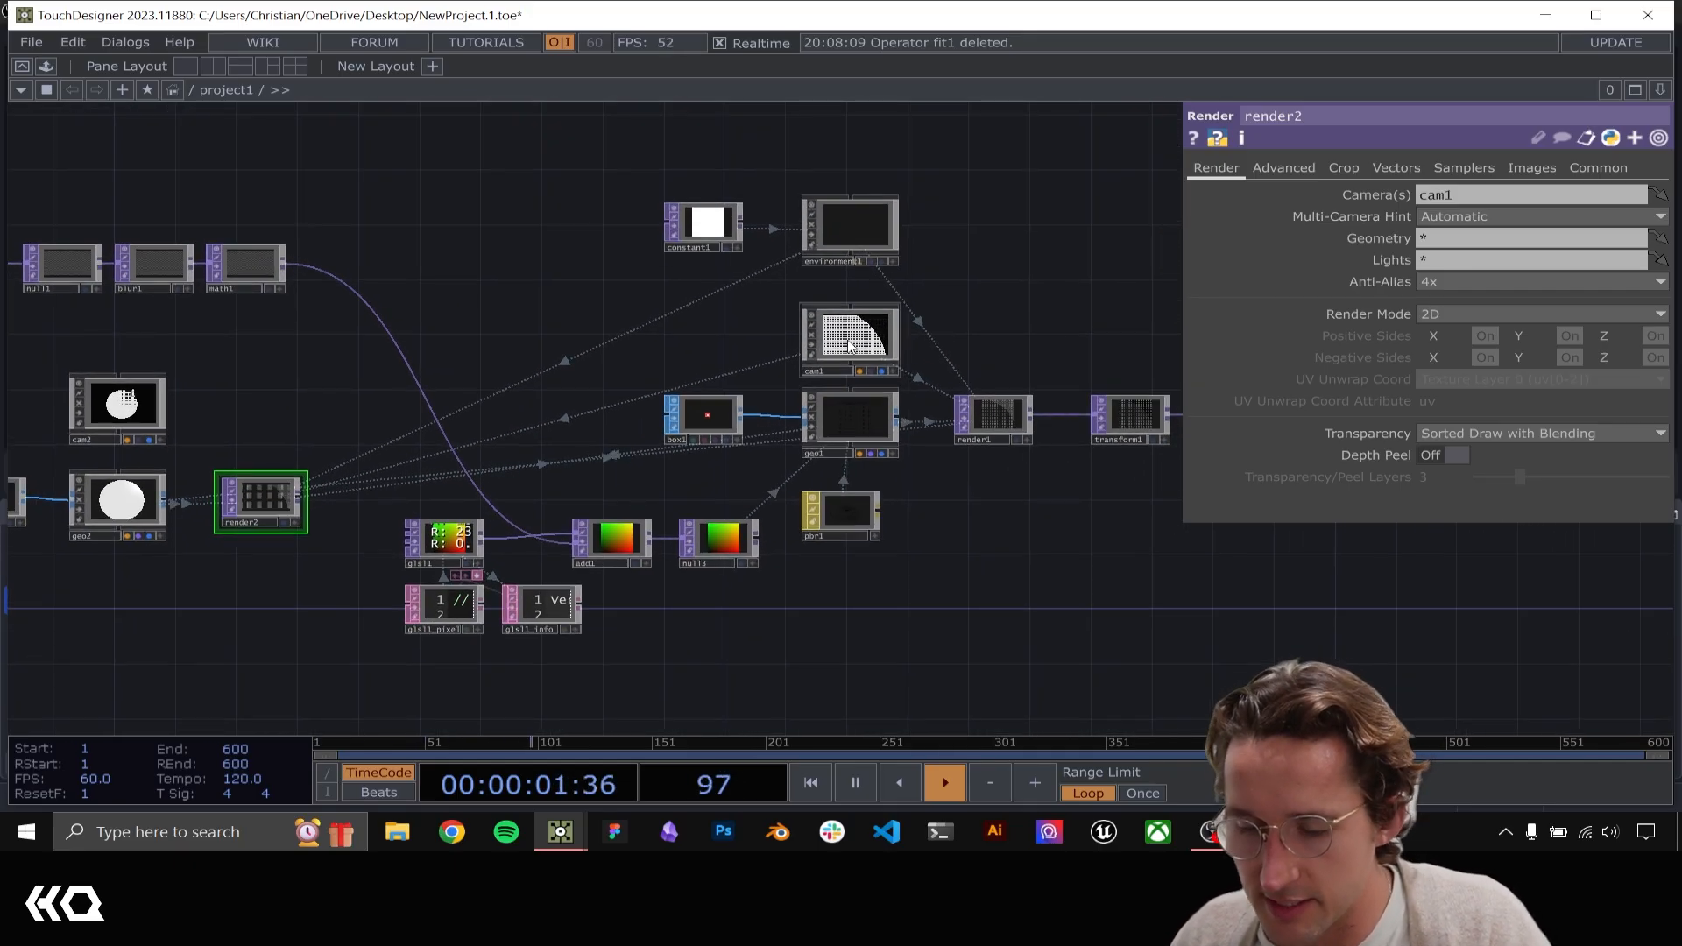
scroll(401, 395, up, 5)
drag(324, 378, 659, 336)
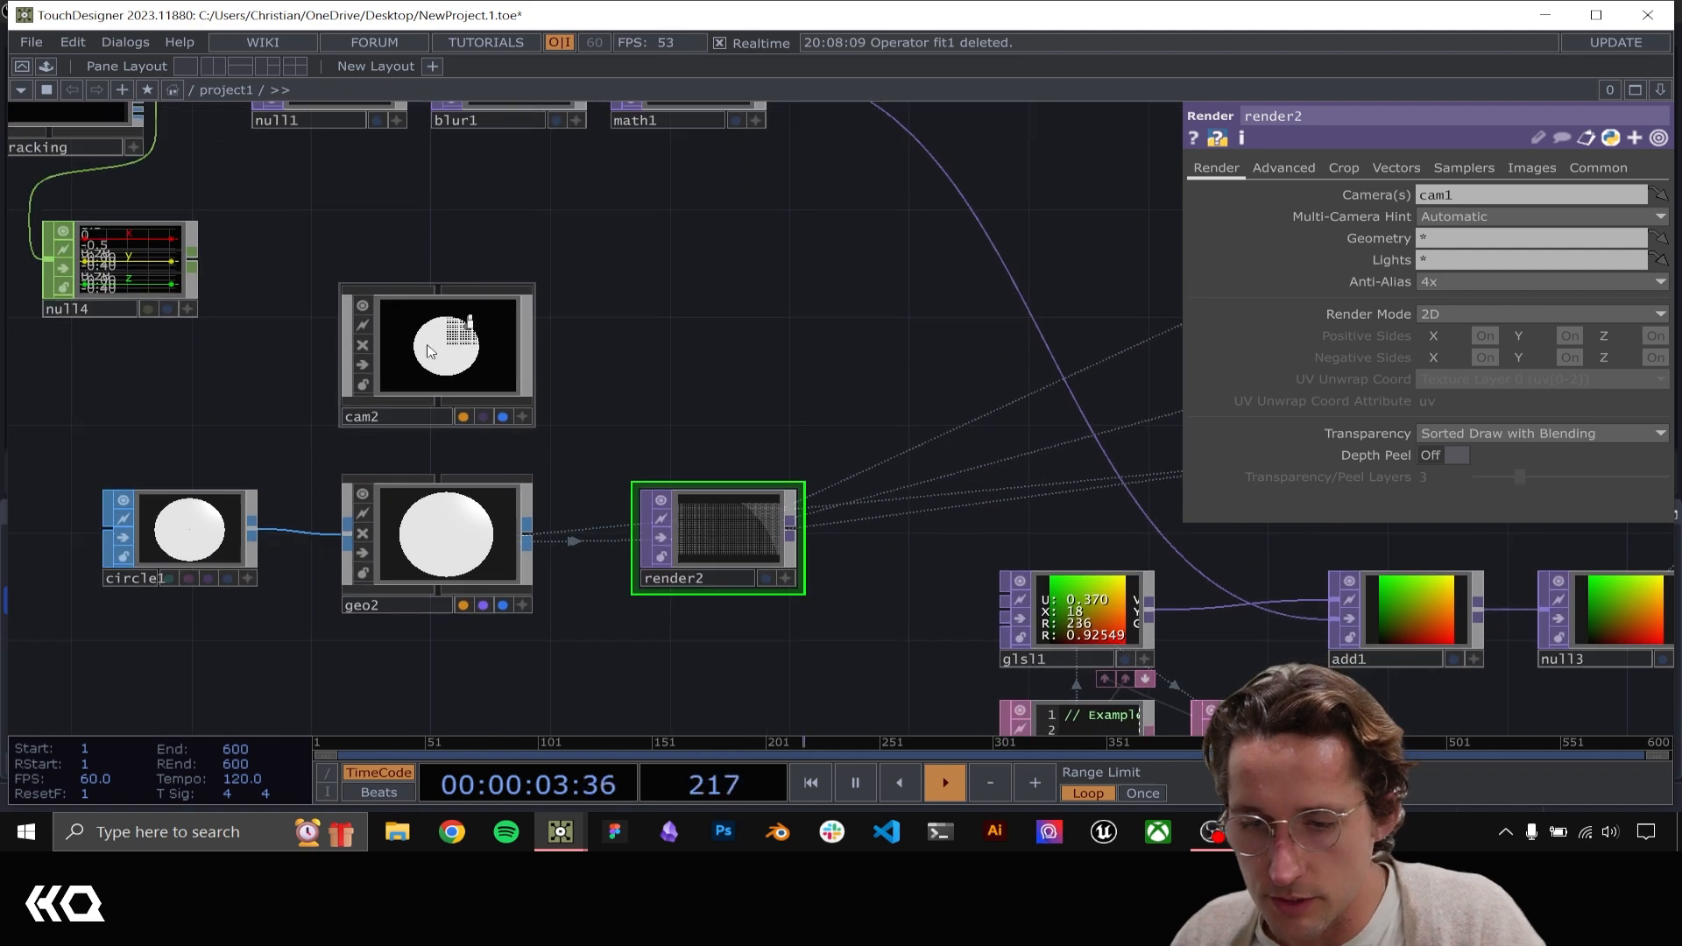
click(453, 349)
click(700, 514)
mouse_move(470, 366)
mouse_down()
mouse_move(1445, 280)
mouse_move(1447, 203)
mouse_up()
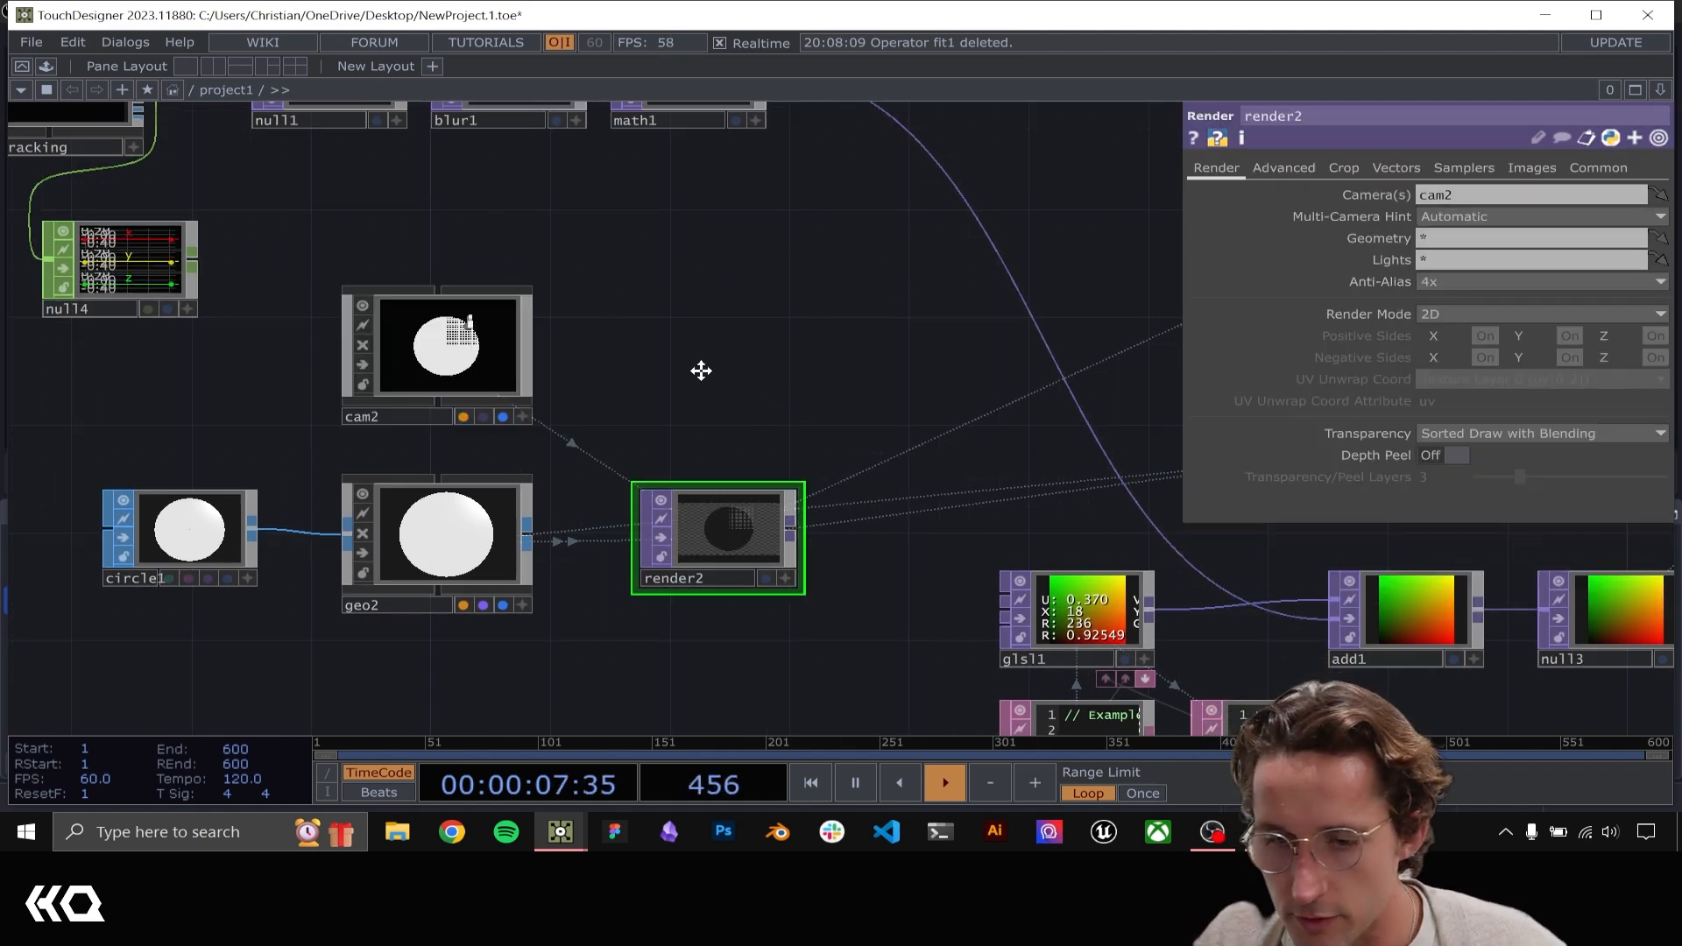
Limit render2's Geometry to geo2
drag(701, 371, 288, 347)
scroll(675, 281, down, 4)
drag(736, 235, 42, 382)
drag(633, 343, 1190, 324)
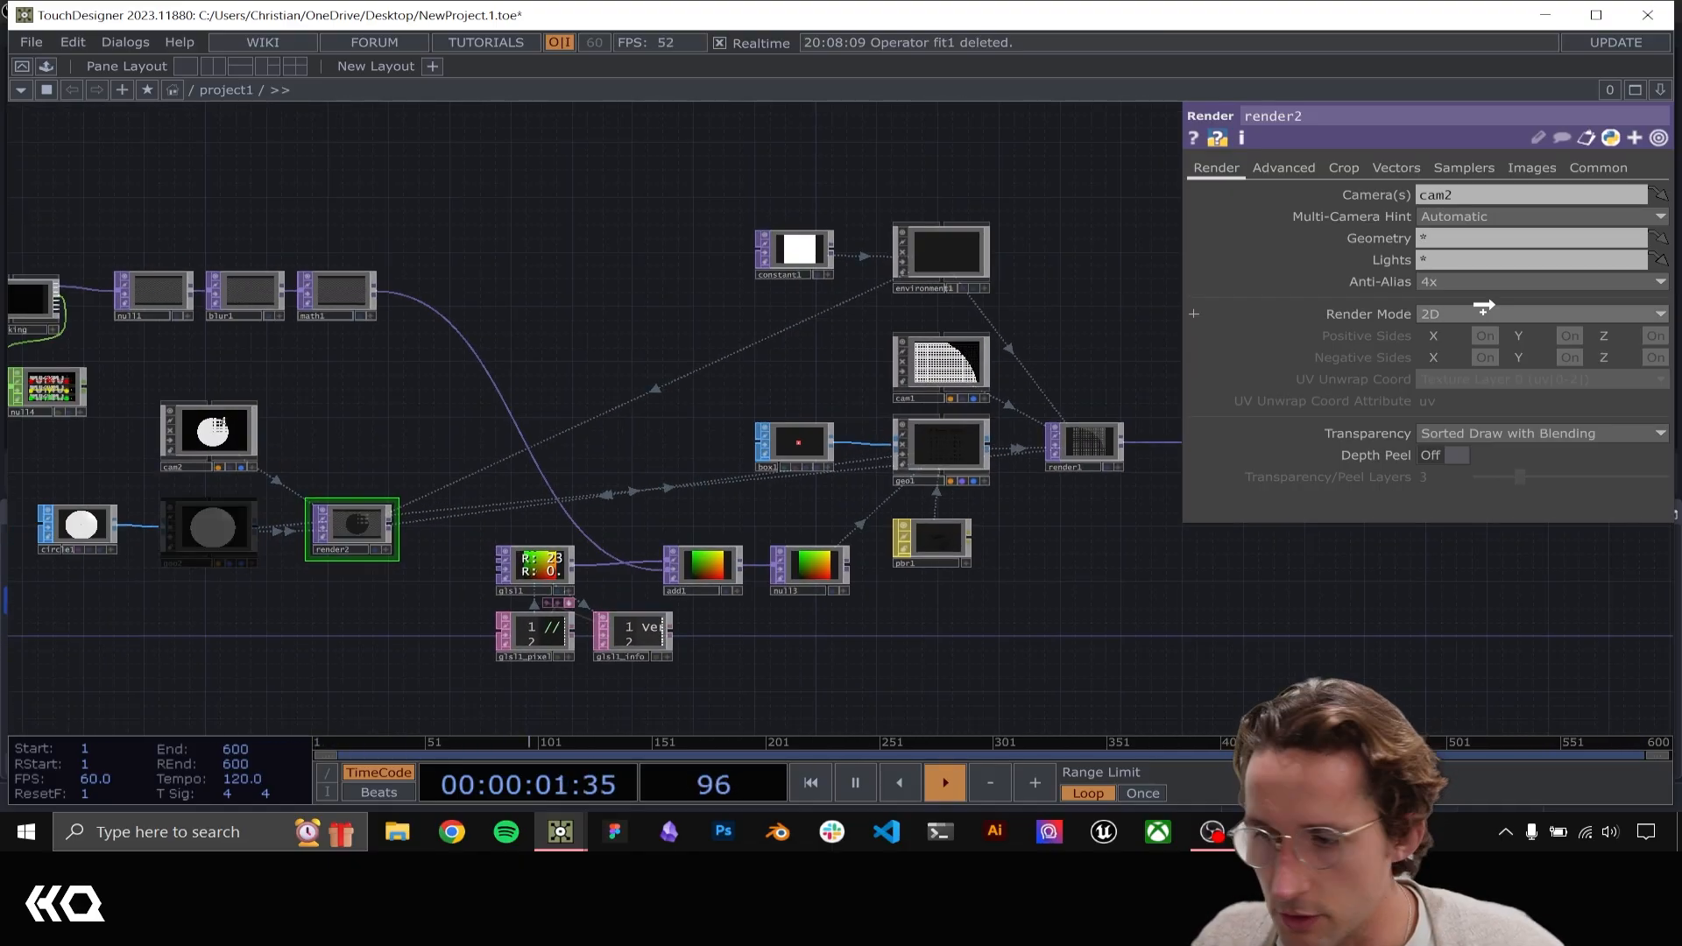
drag(1483, 307, 1447, 238)
Assign cam1 as render1's camera and limit its Geometry to geo1
scroll(902, 357, up, 6)
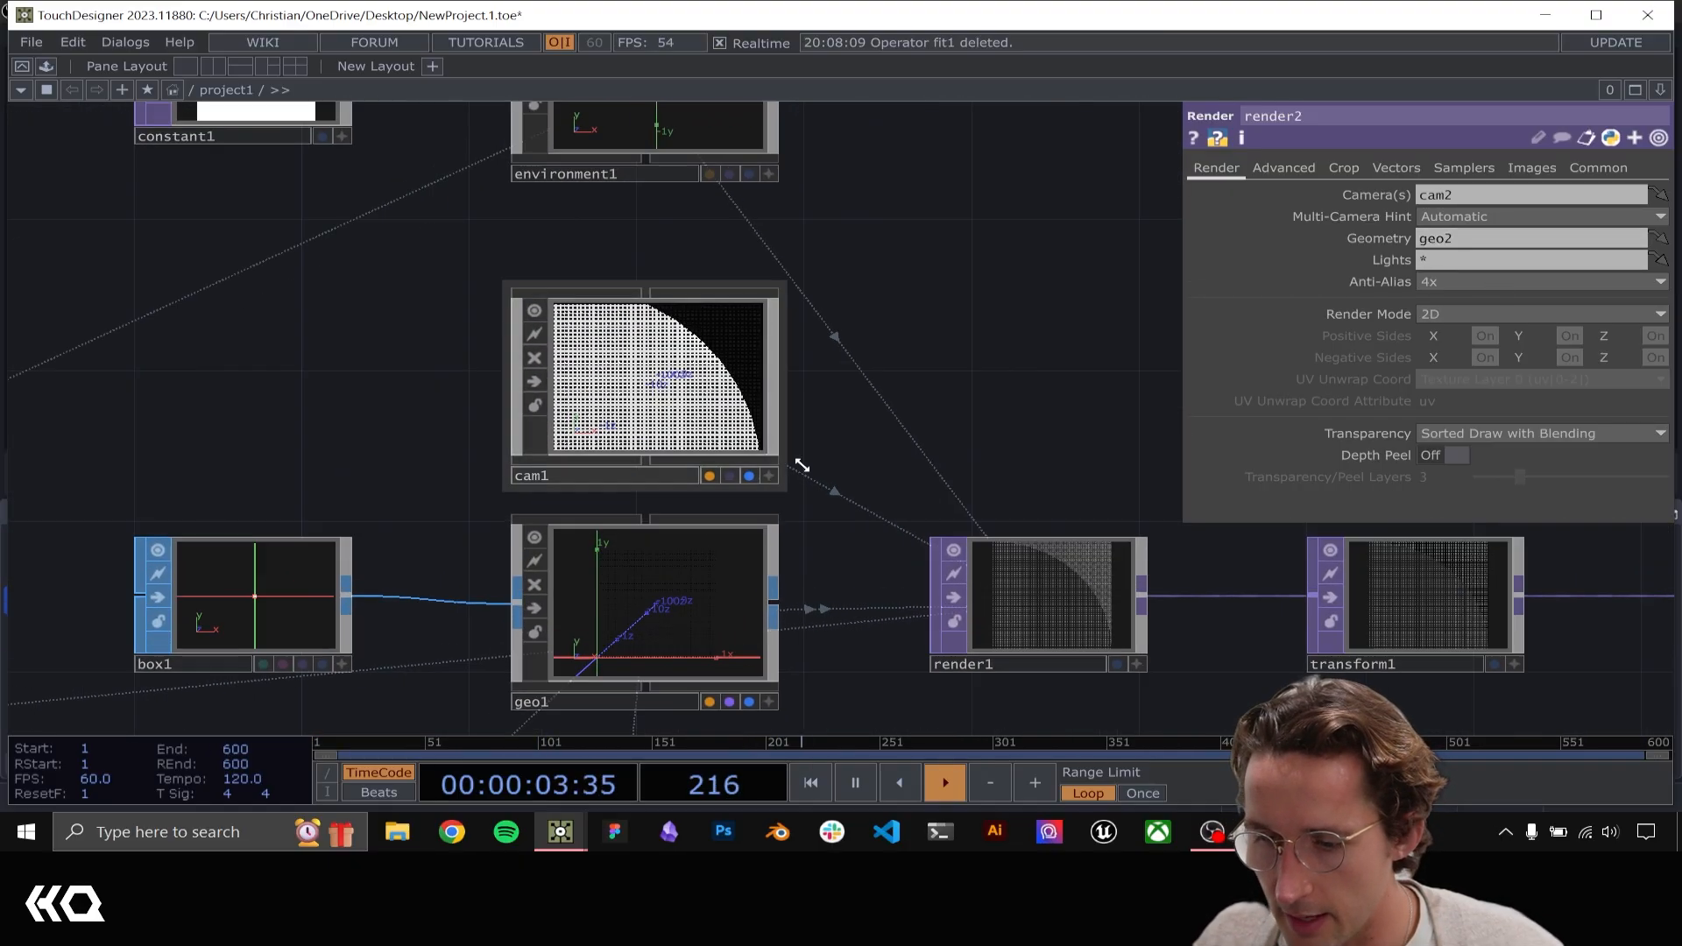
drag(1016, 529, 771, 354)
click(844, 379)
drag(437, 206, 1472, 197)
drag(385, 469, 1508, 243)
Move circle1, cam2, geo2 and render2 together further below null4 and set both of circle1's radius values to 0.03
scroll(701, 268, down, 5)
drag(722, 256, 812, 358)
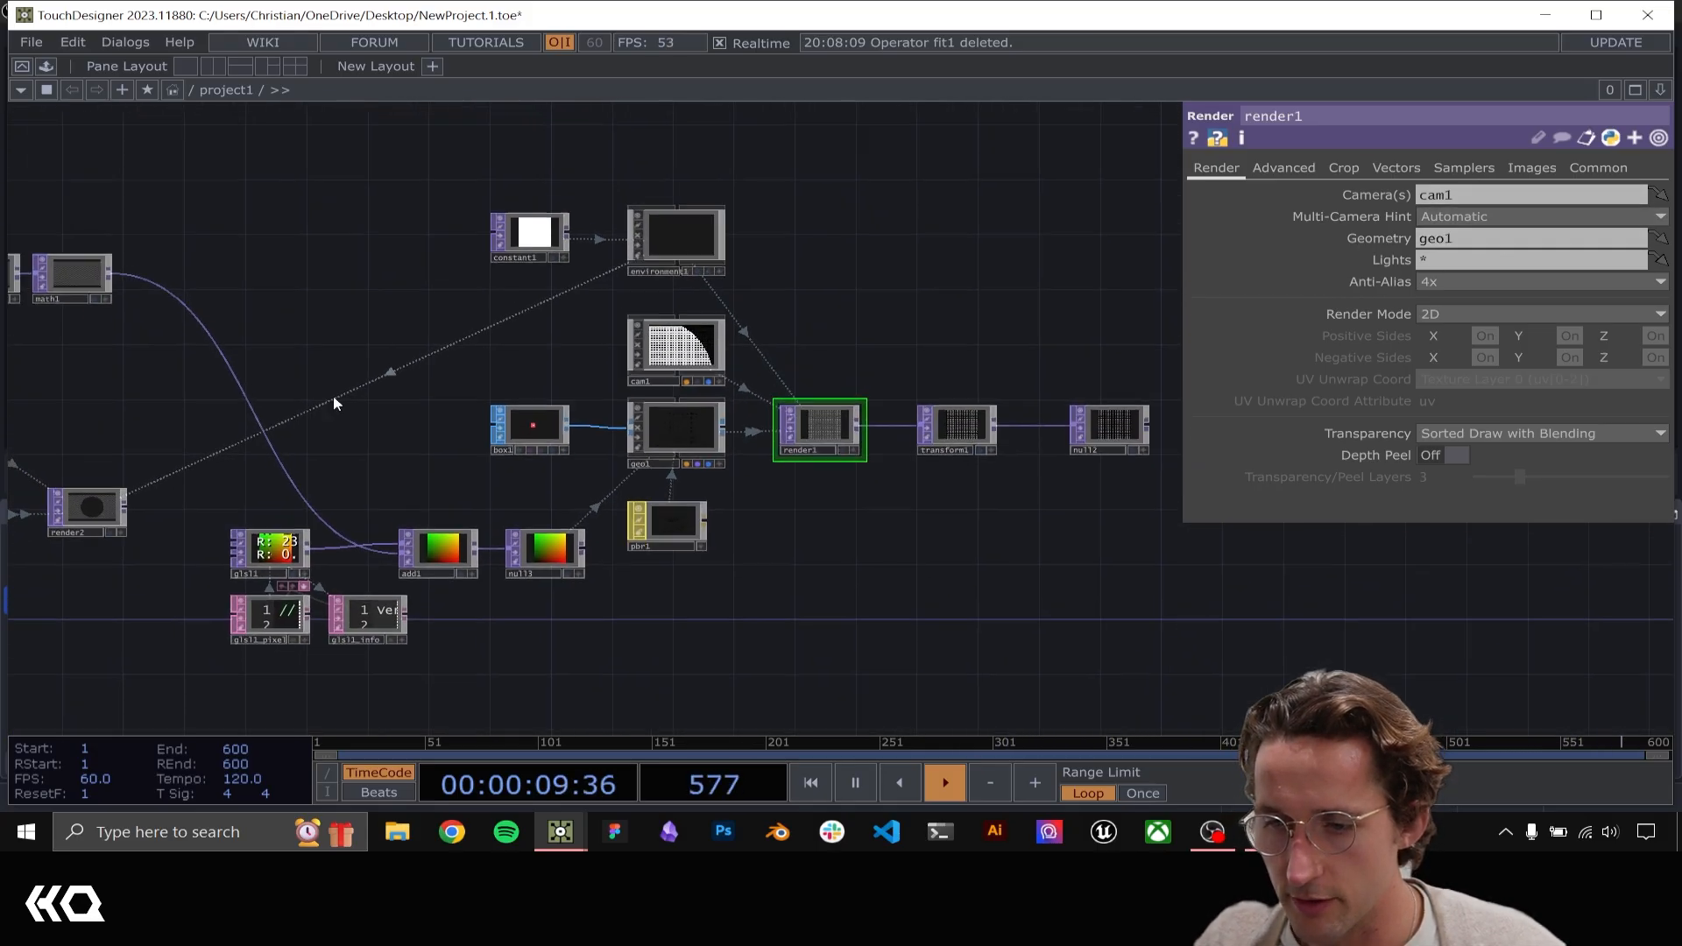
drag(254, 392, 746, 315)
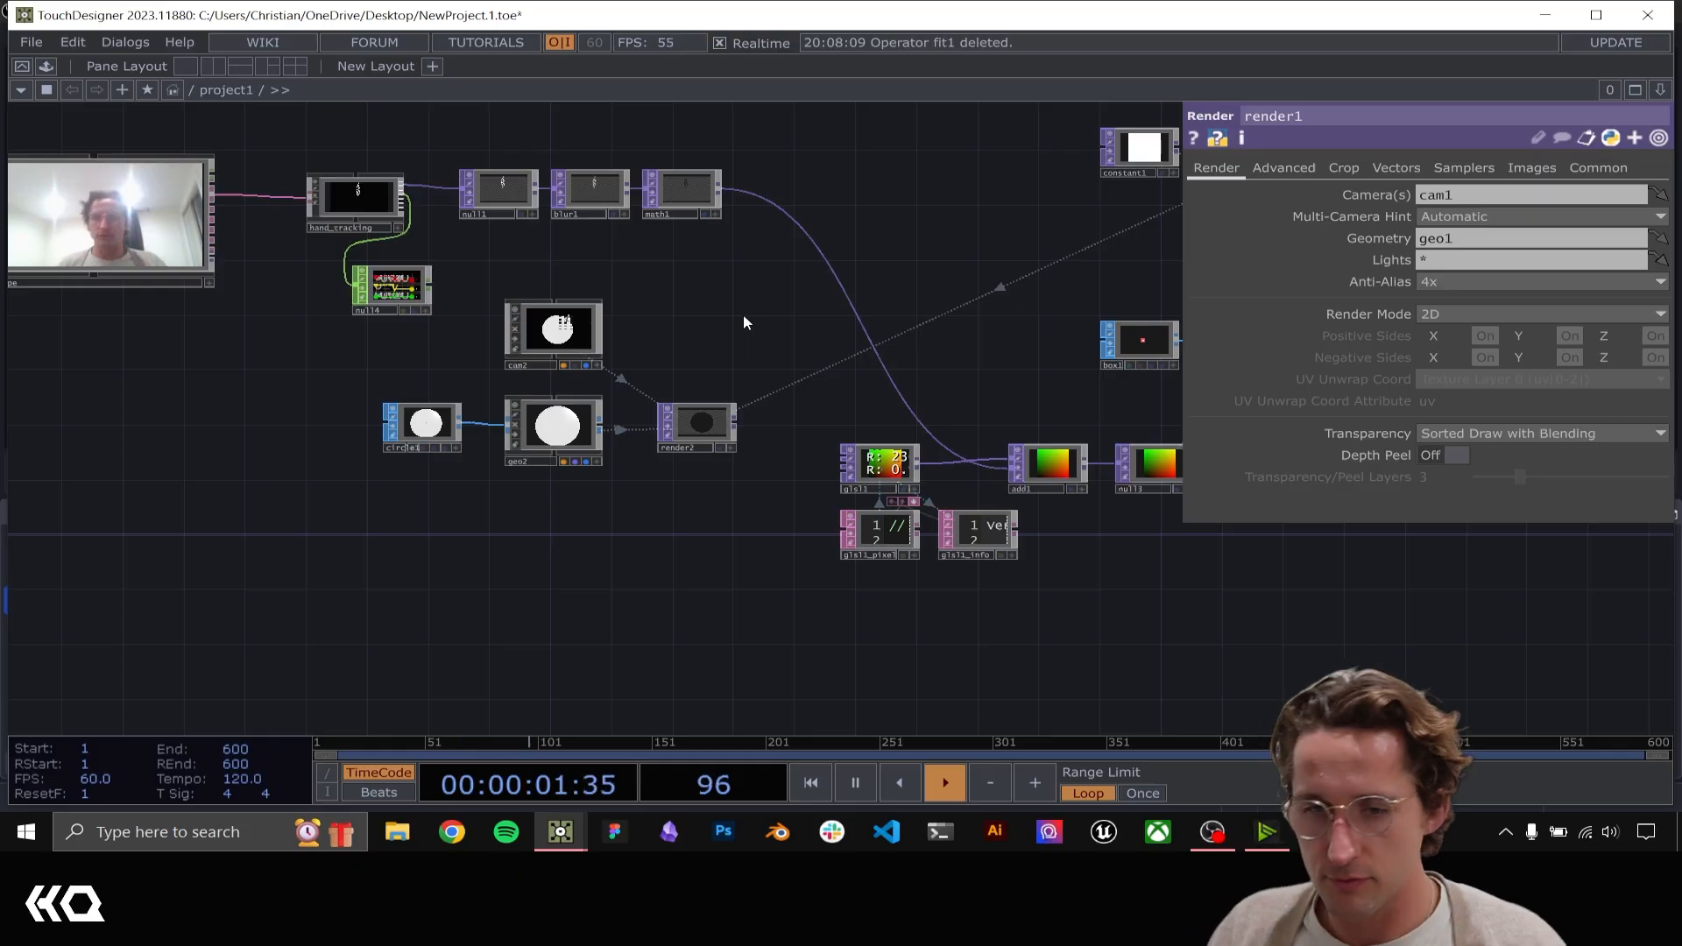
drag(408, 353, 408, 353)
drag(584, 328, 415, 490)
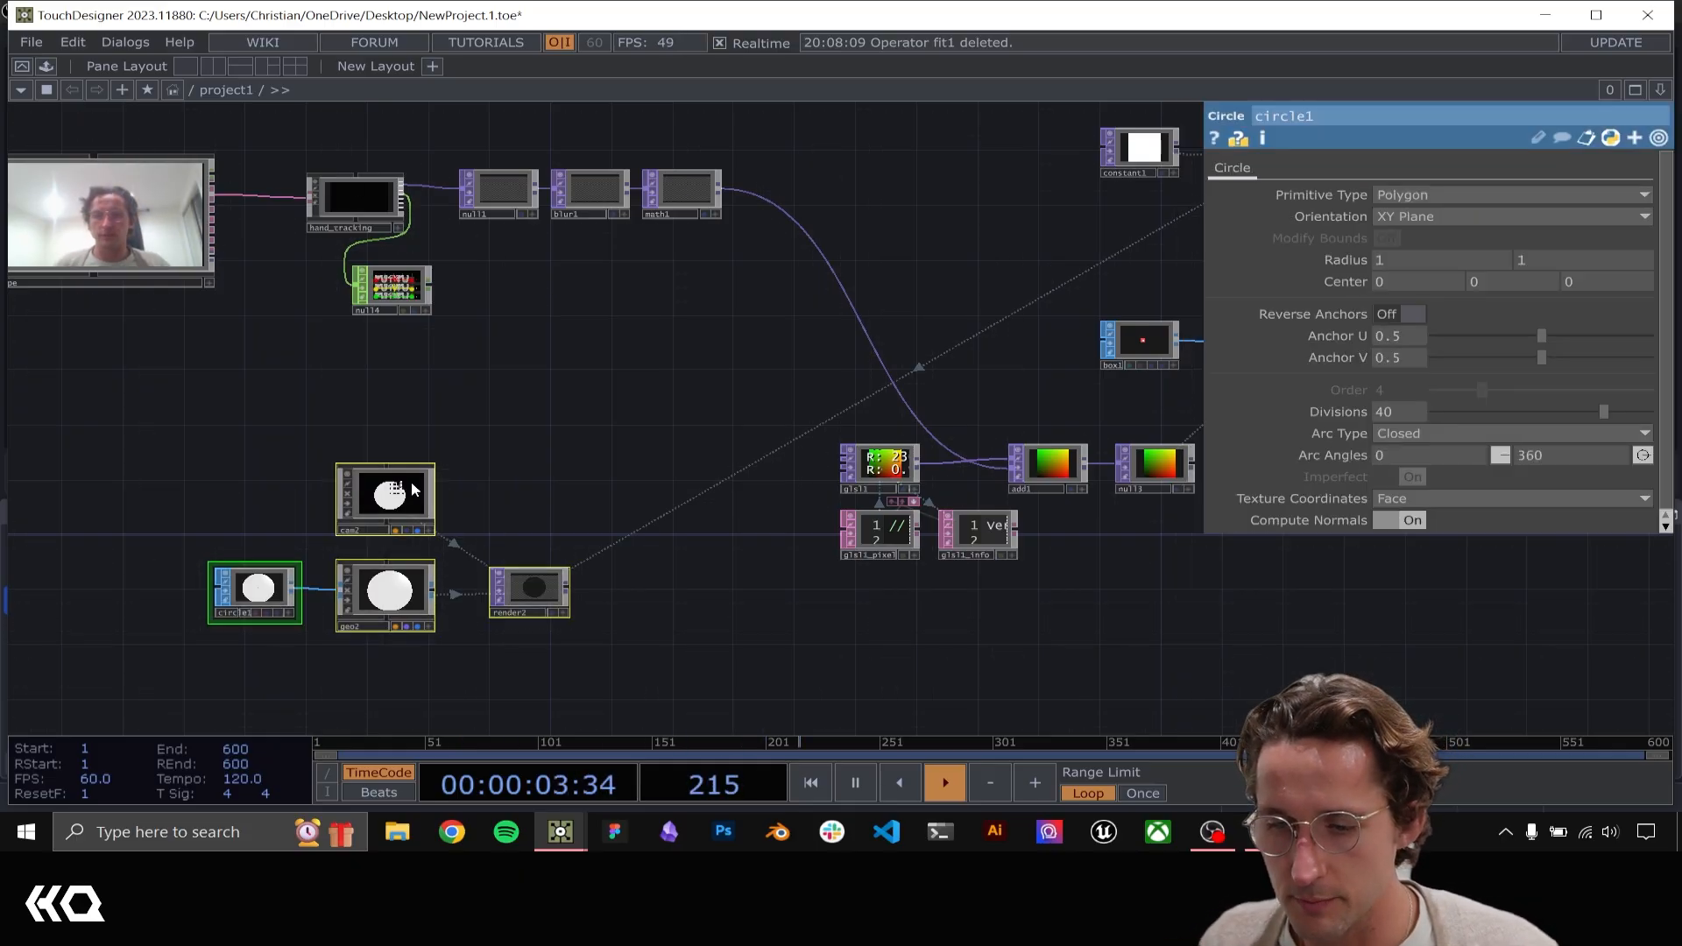
drag(464, 430, 832, 451)
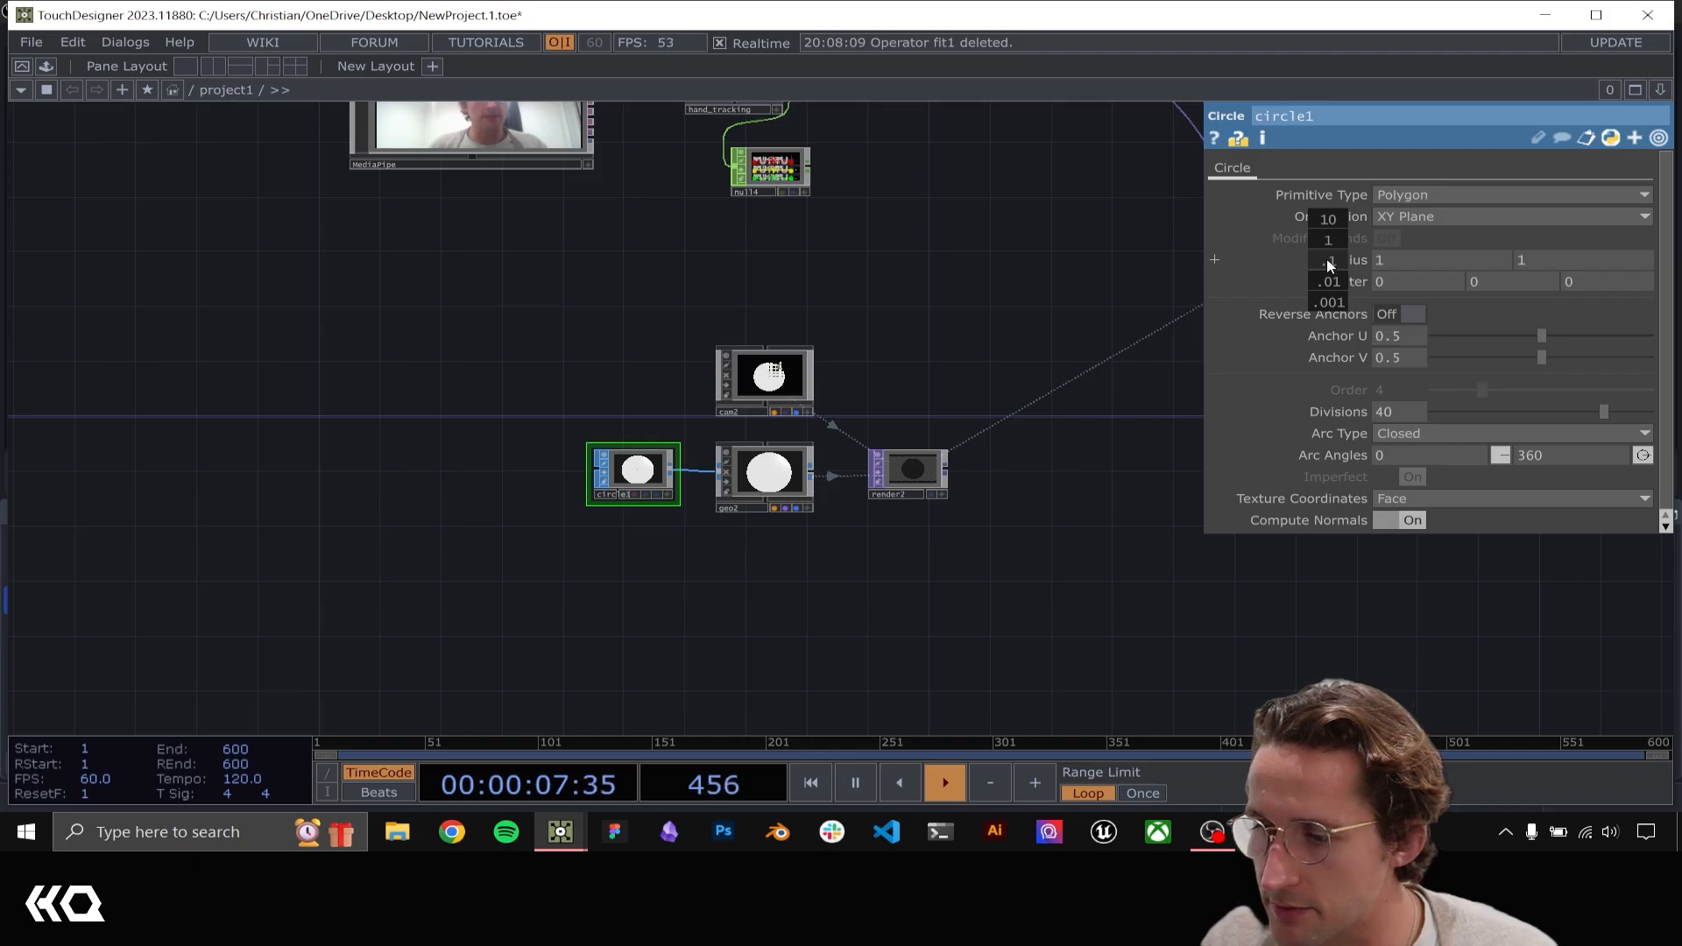
mouse_move(1328, 265)
middle_down()
mouse_move(1320, 223)
mouse_move(1342, 272)
middle_up()
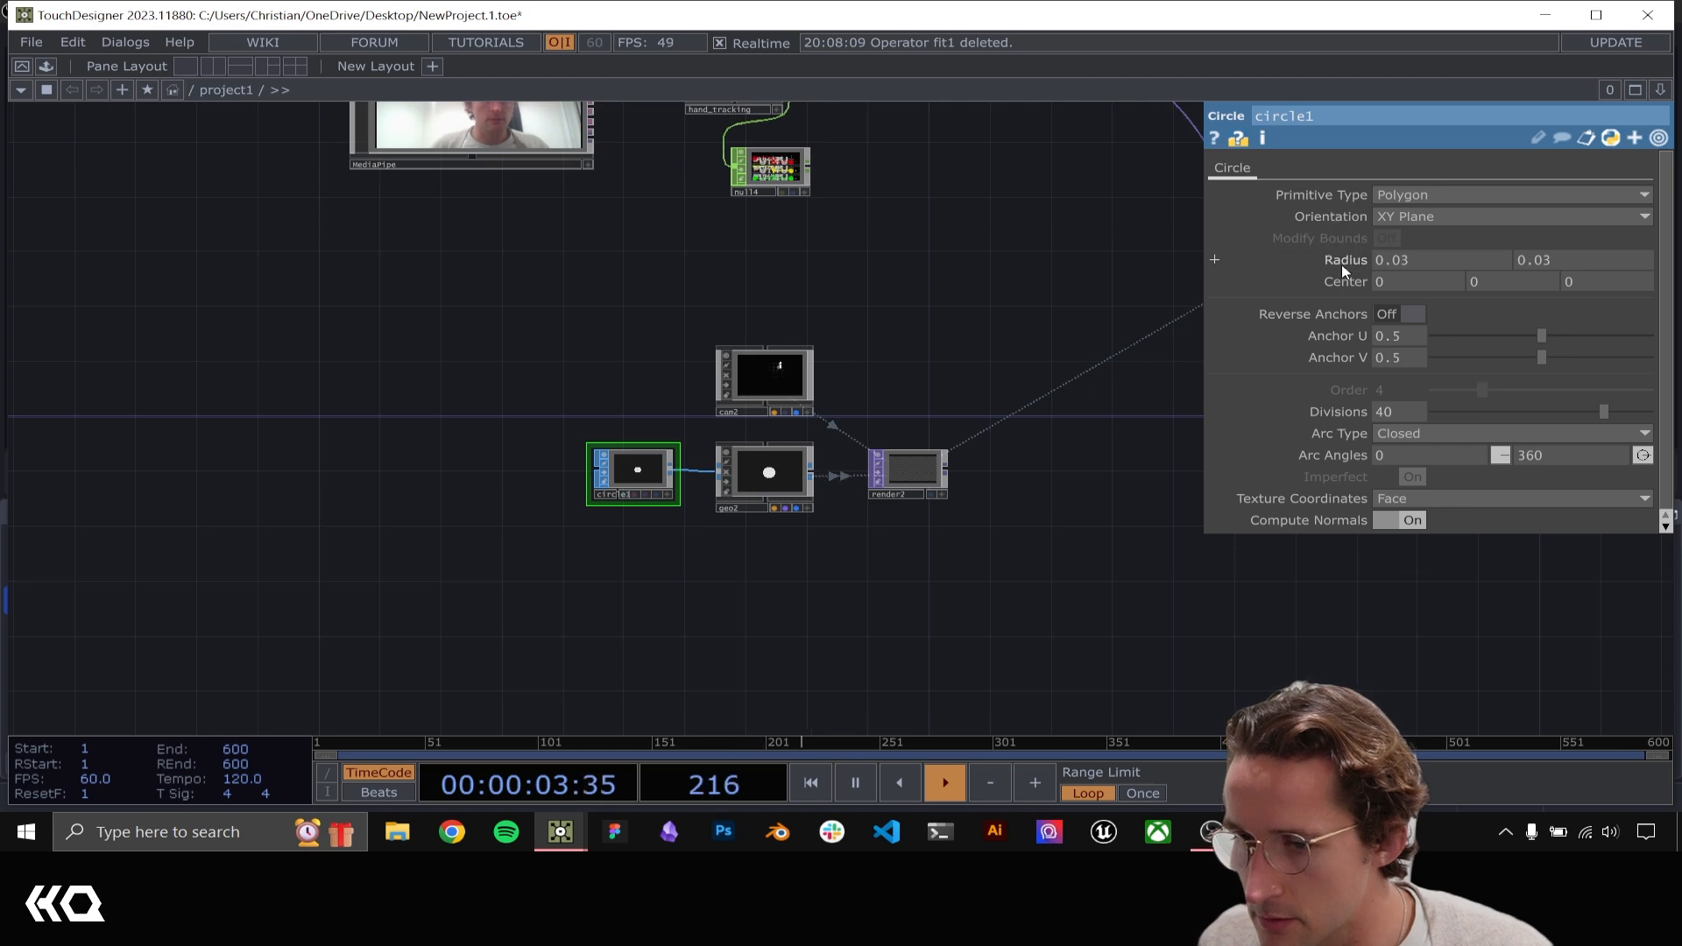
Turn on instancing for geo2
drag(951, 345, 647, 480)
click(741, 532)
click(1316, 171)
click(1441, 194)
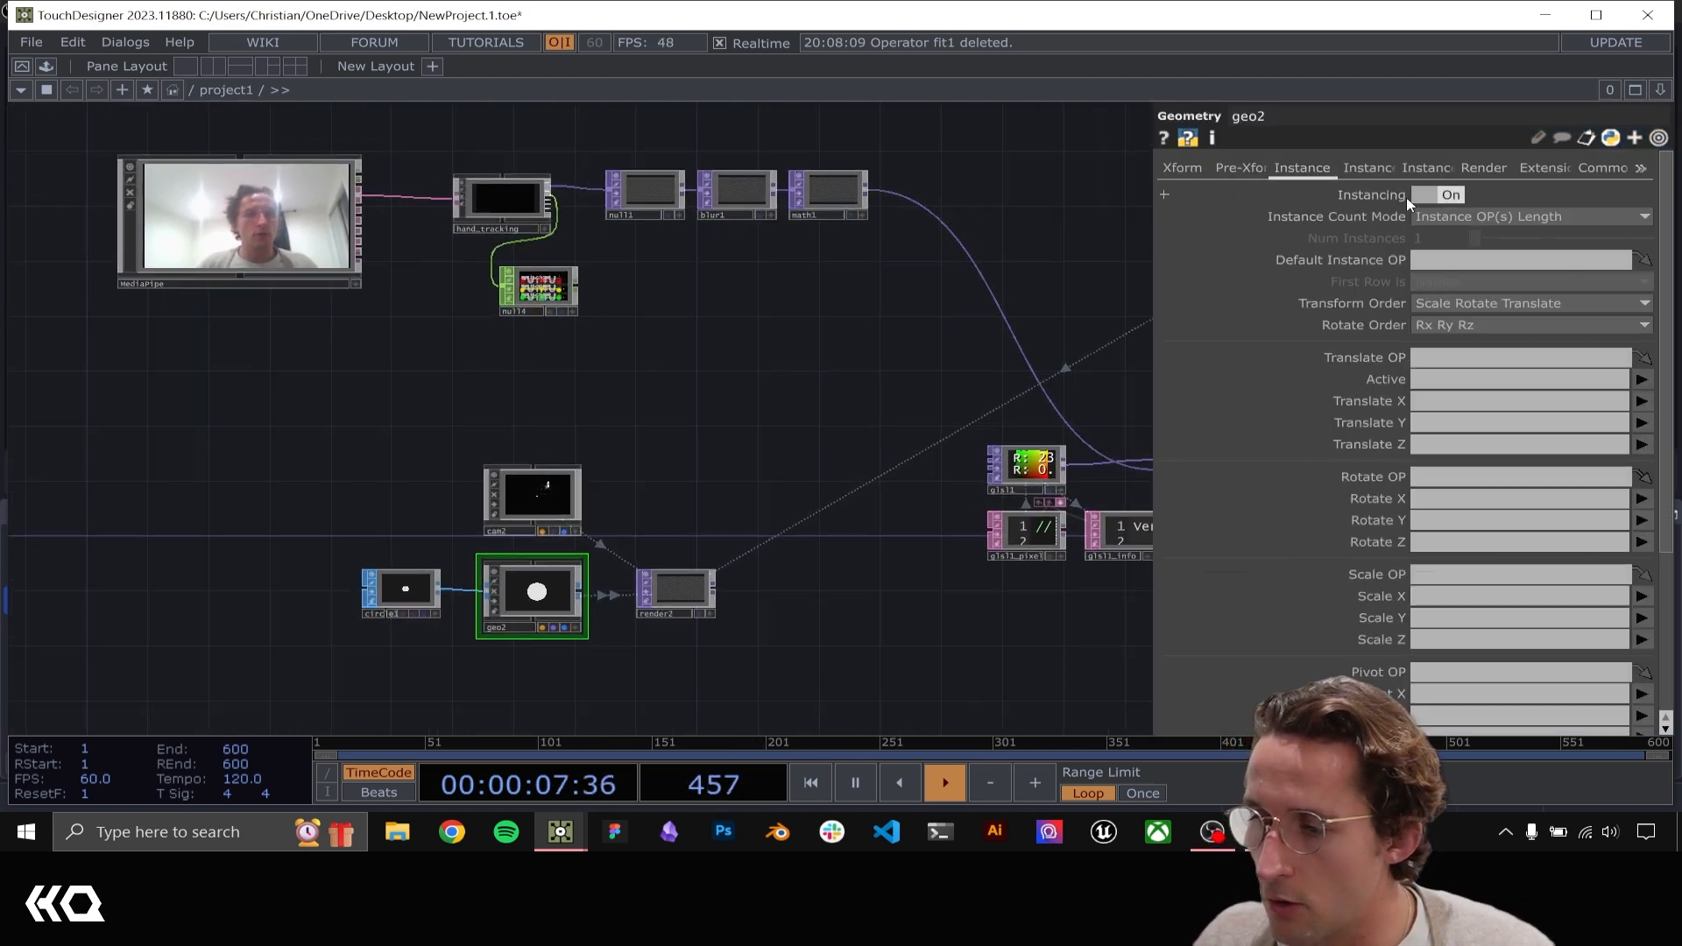
Set geo2's instance Translate OP to null4 and map Translate X, Y and Z to the x, y and z channels
drag(549, 296, 1559, 338)
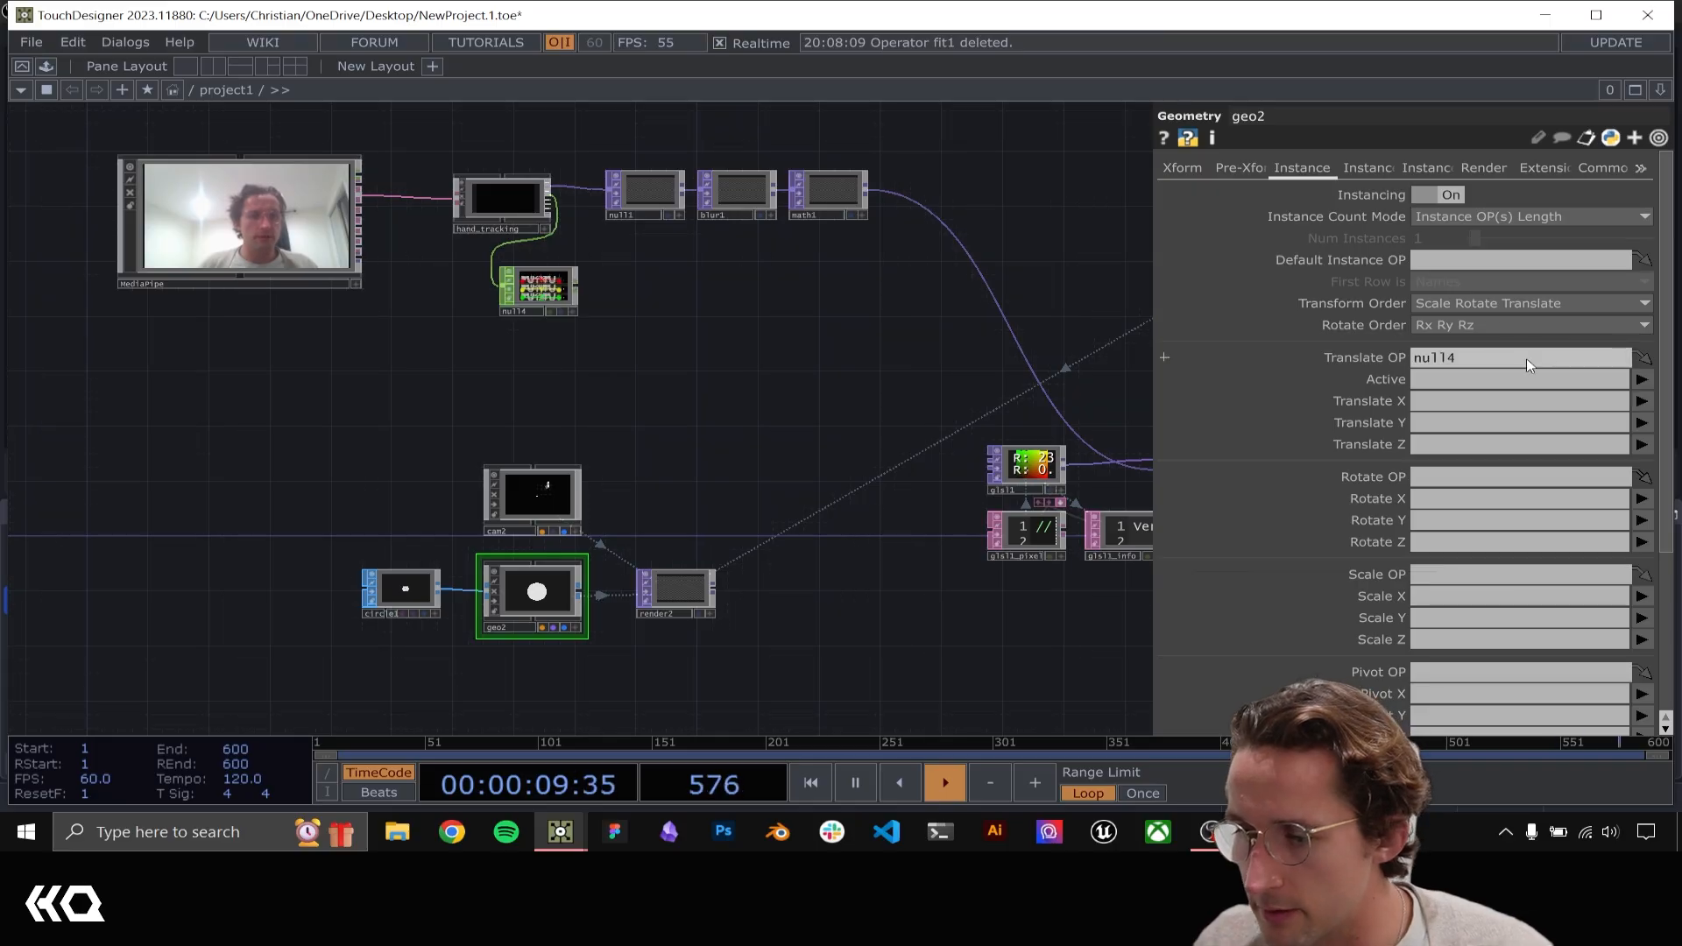
click(1641, 401)
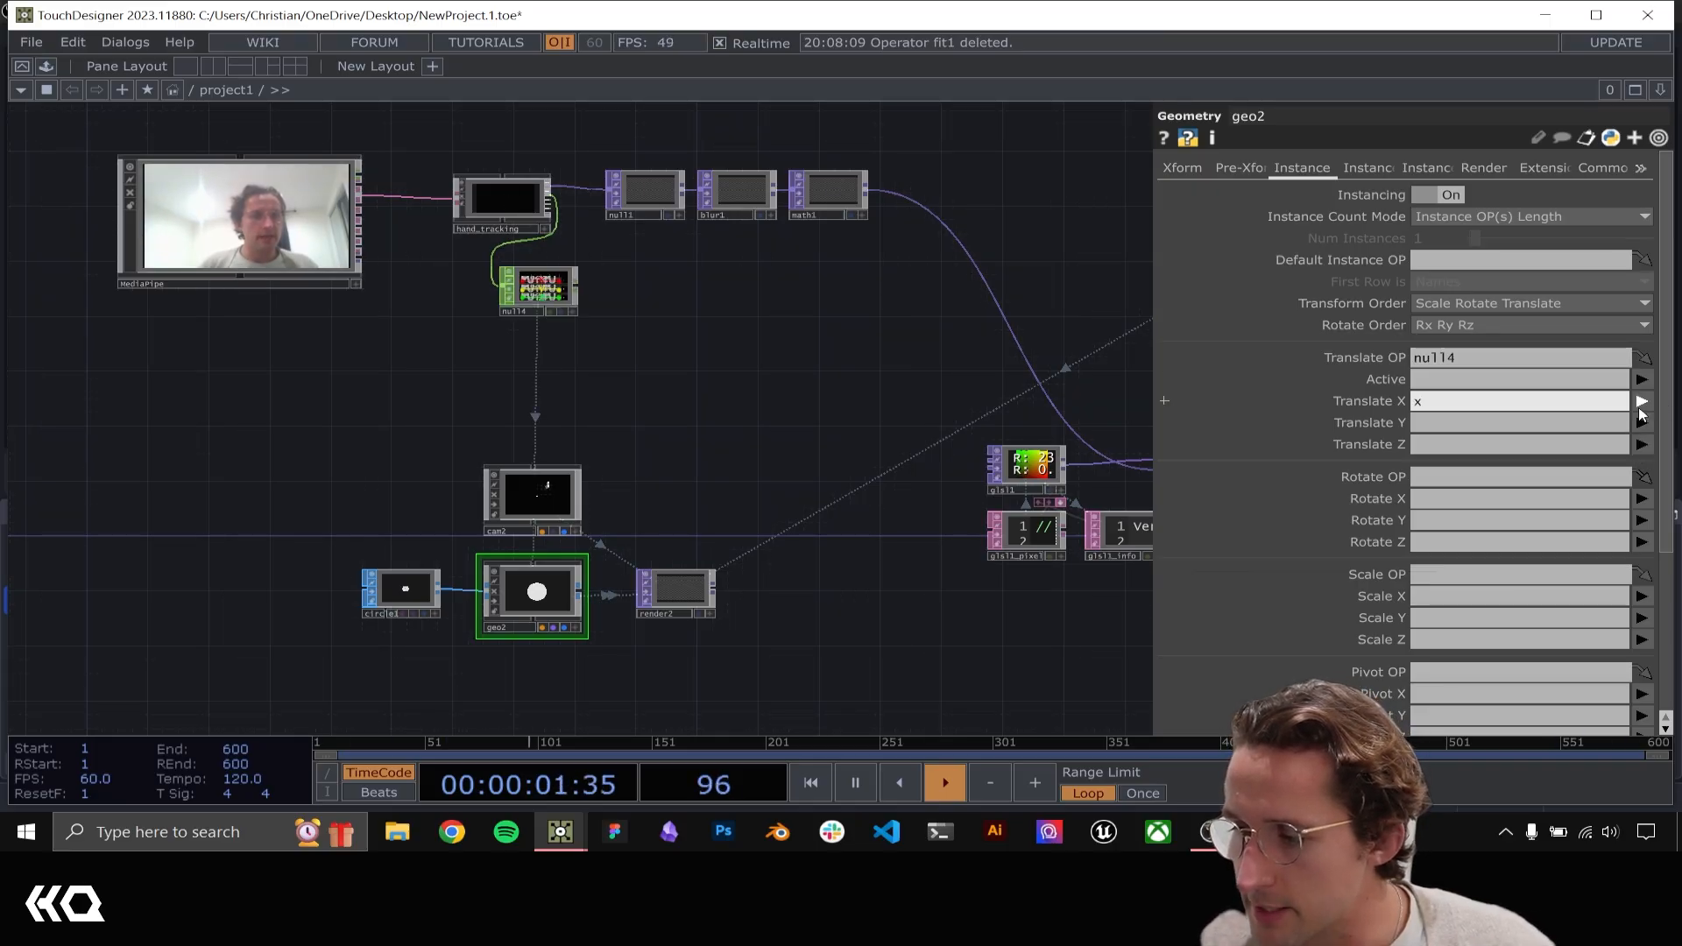
click(1642, 424)
click(1641, 444)
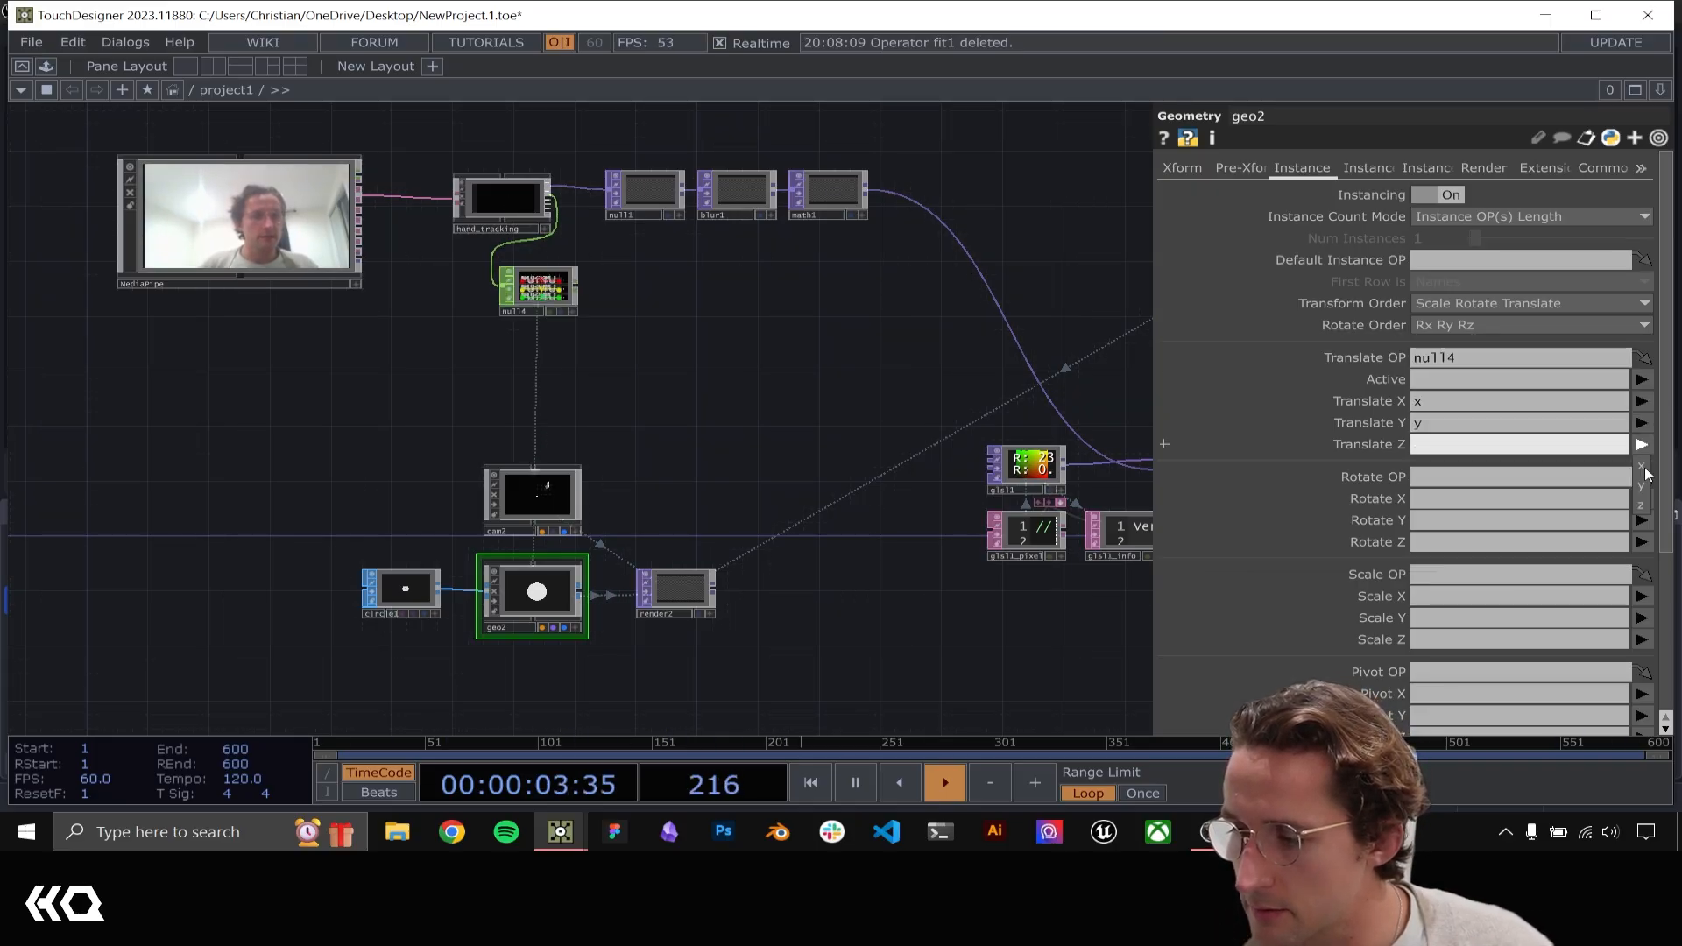
click(1643, 506)
scroll(692, 473, up, 5)
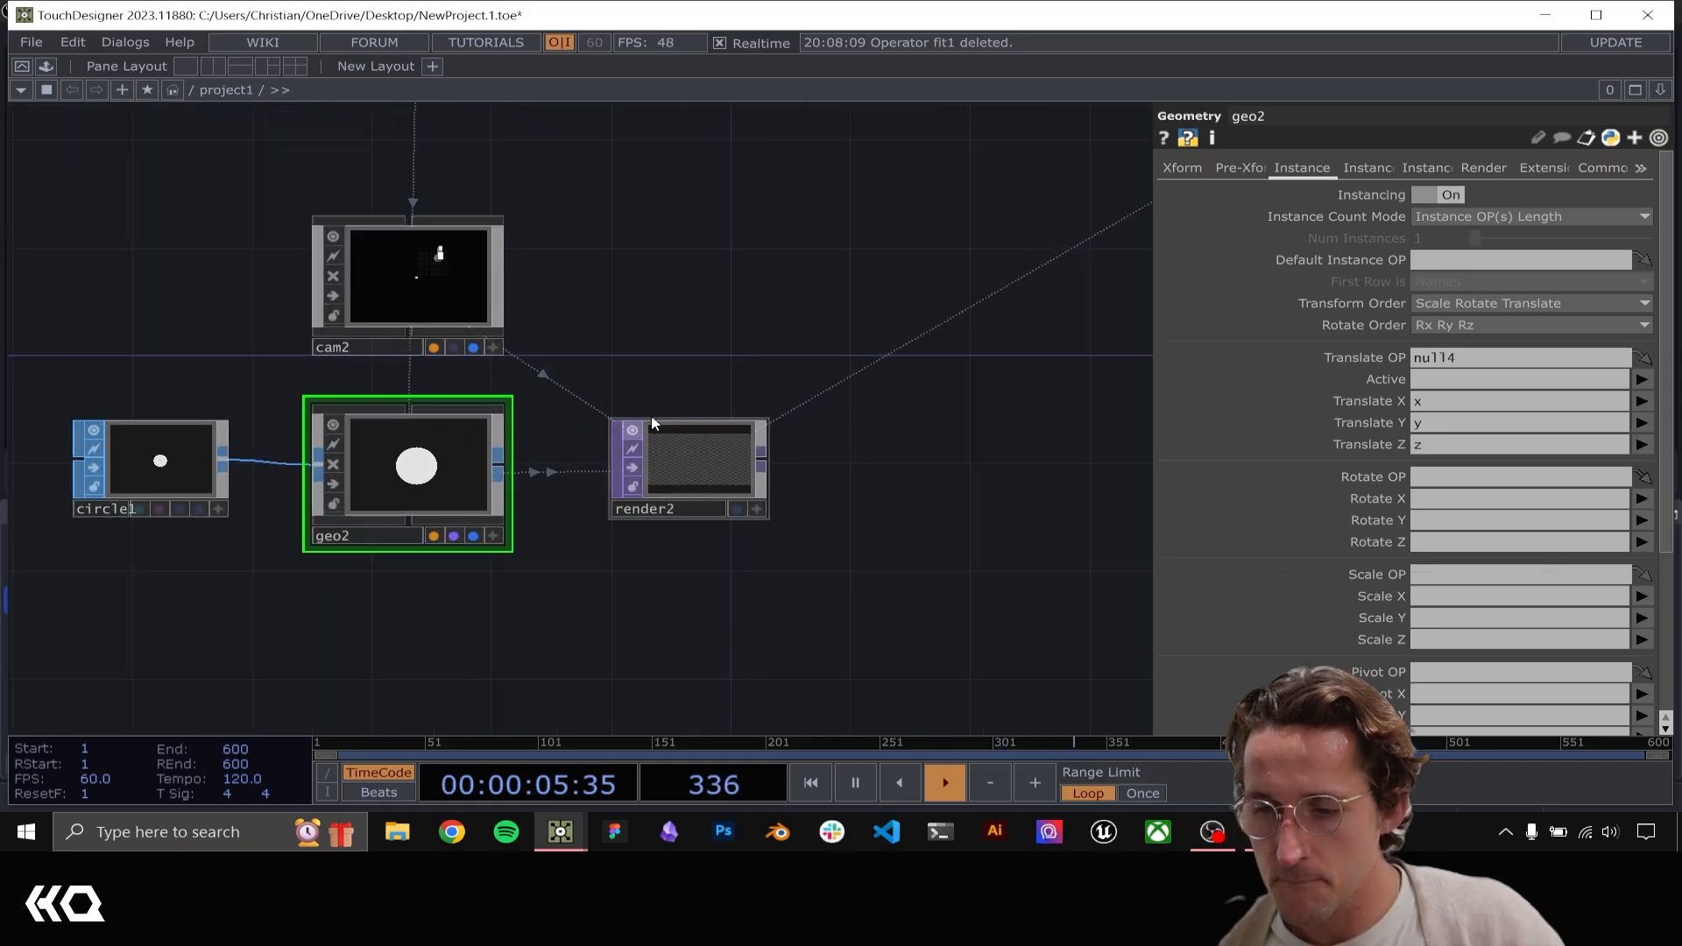
Check the instanced circles in render2 and set cam2's projection to Orthographic
scroll(700, 455, up, 5)
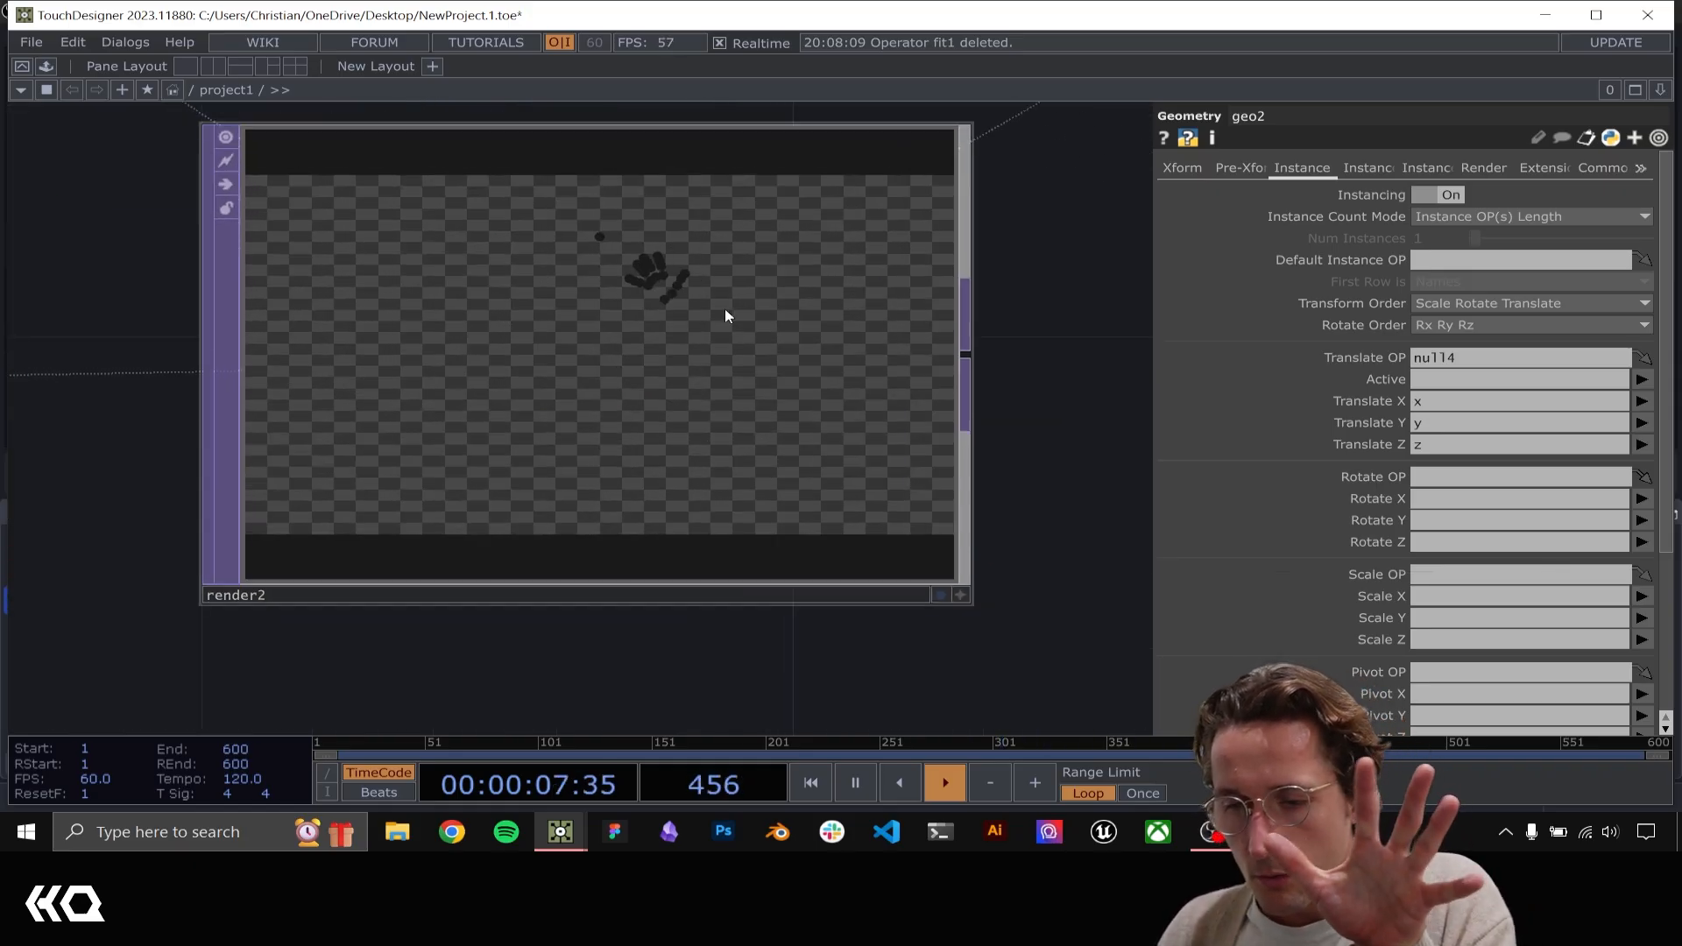
scroll(714, 302, down, 2)
scroll(706, 290, down, 1)
drag(650, 145, 757, 436)
scroll(791, 273, down, 3)
click(450, 308)
click(1339, 168)
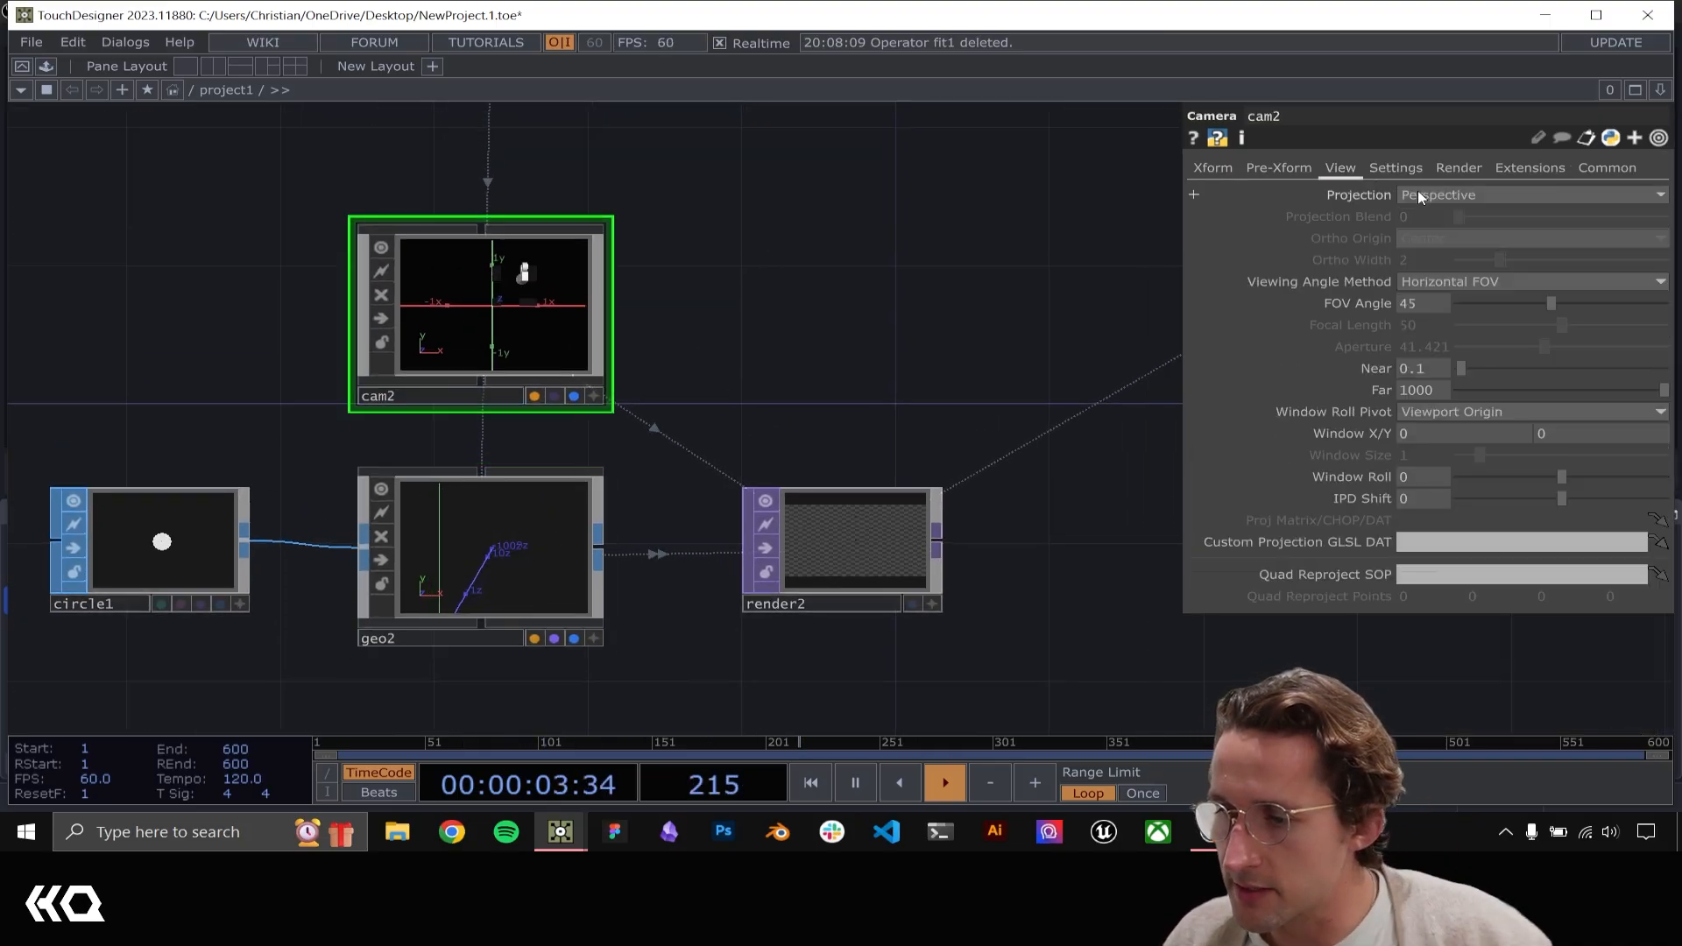
click(1414, 194)
click(1435, 231)
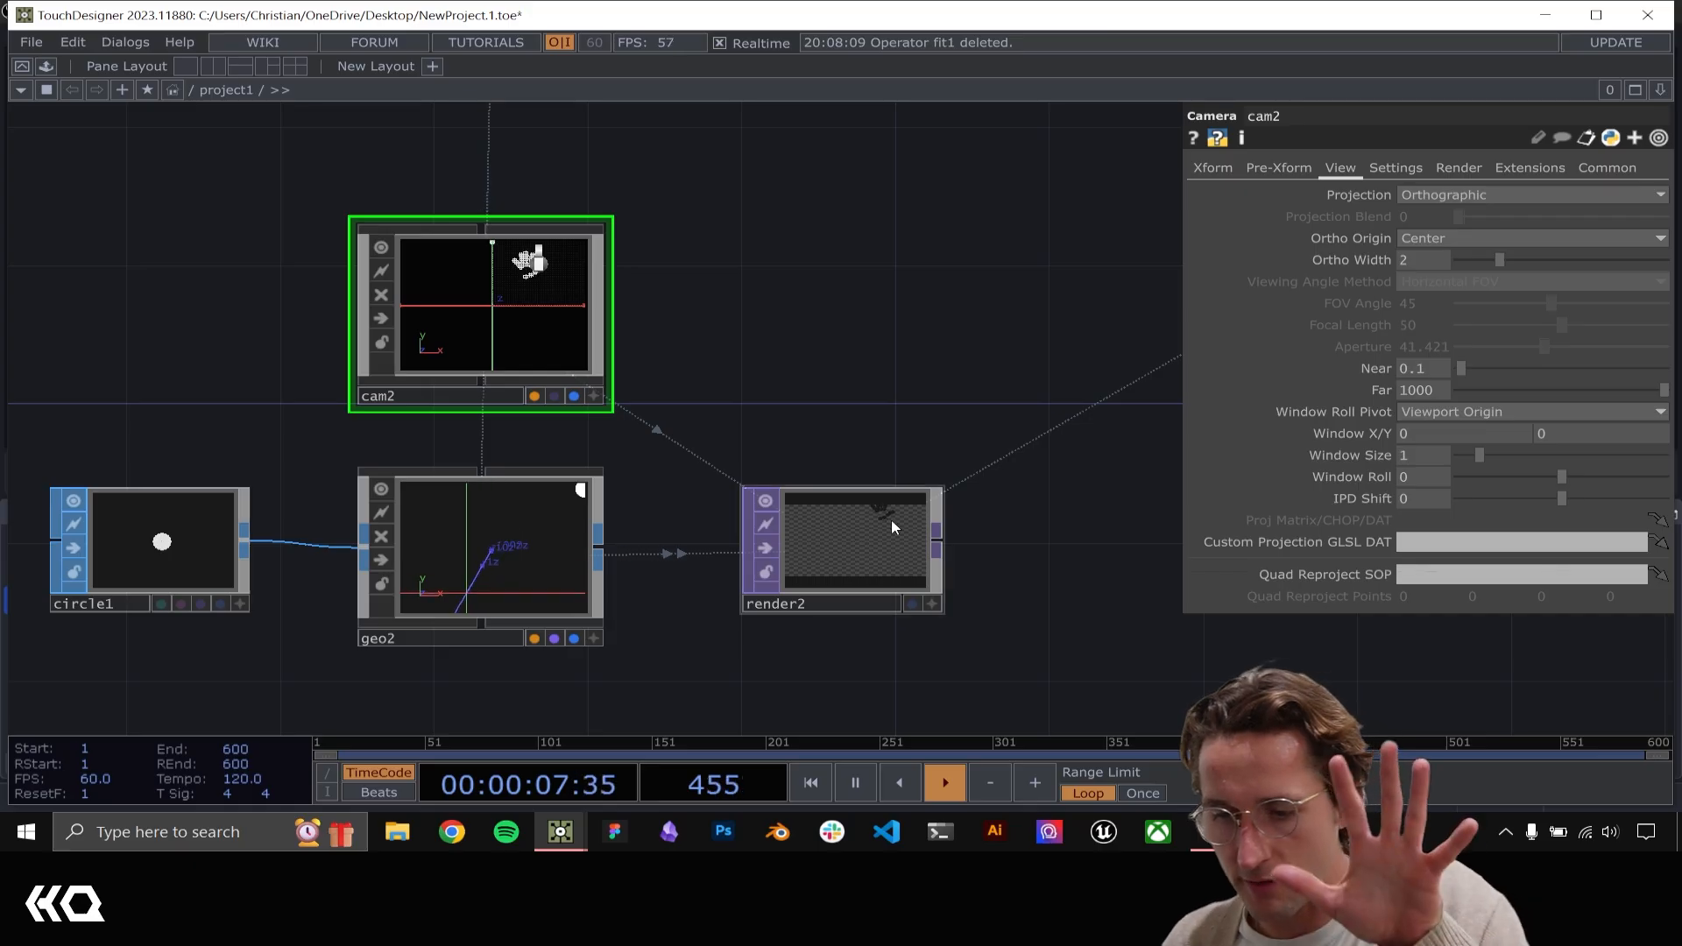
Examine the circles' placement in render2 and the x, y and z channel curves in null4
scroll(889, 520, up, 5)
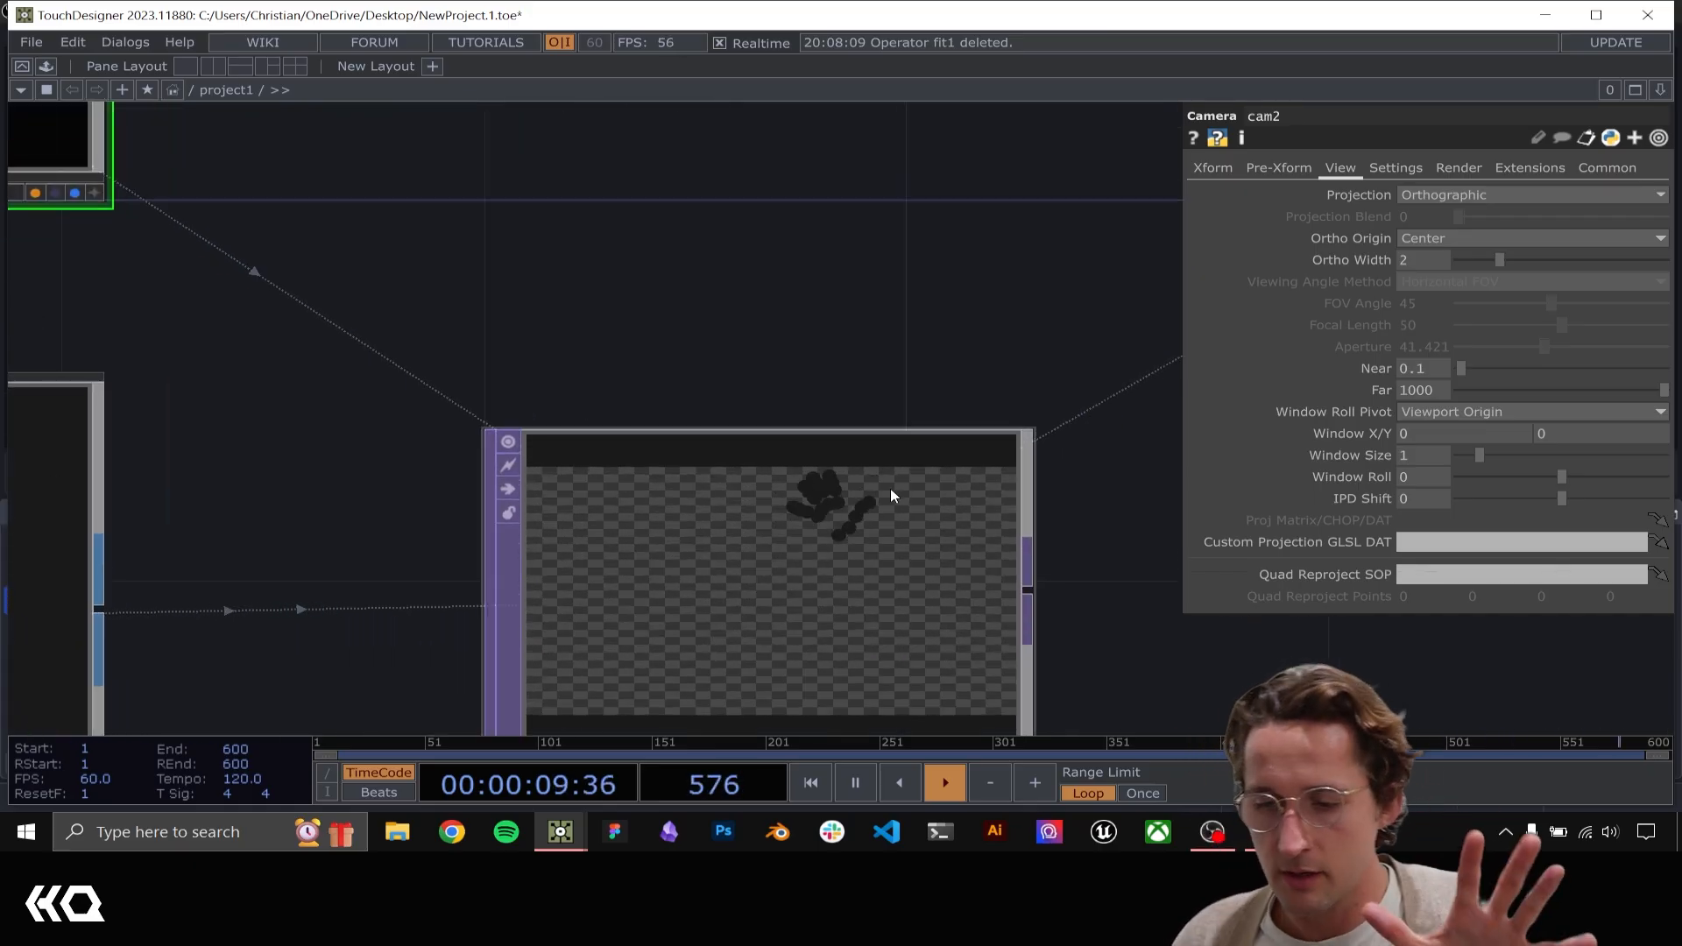
scroll(888, 487, down, 3)
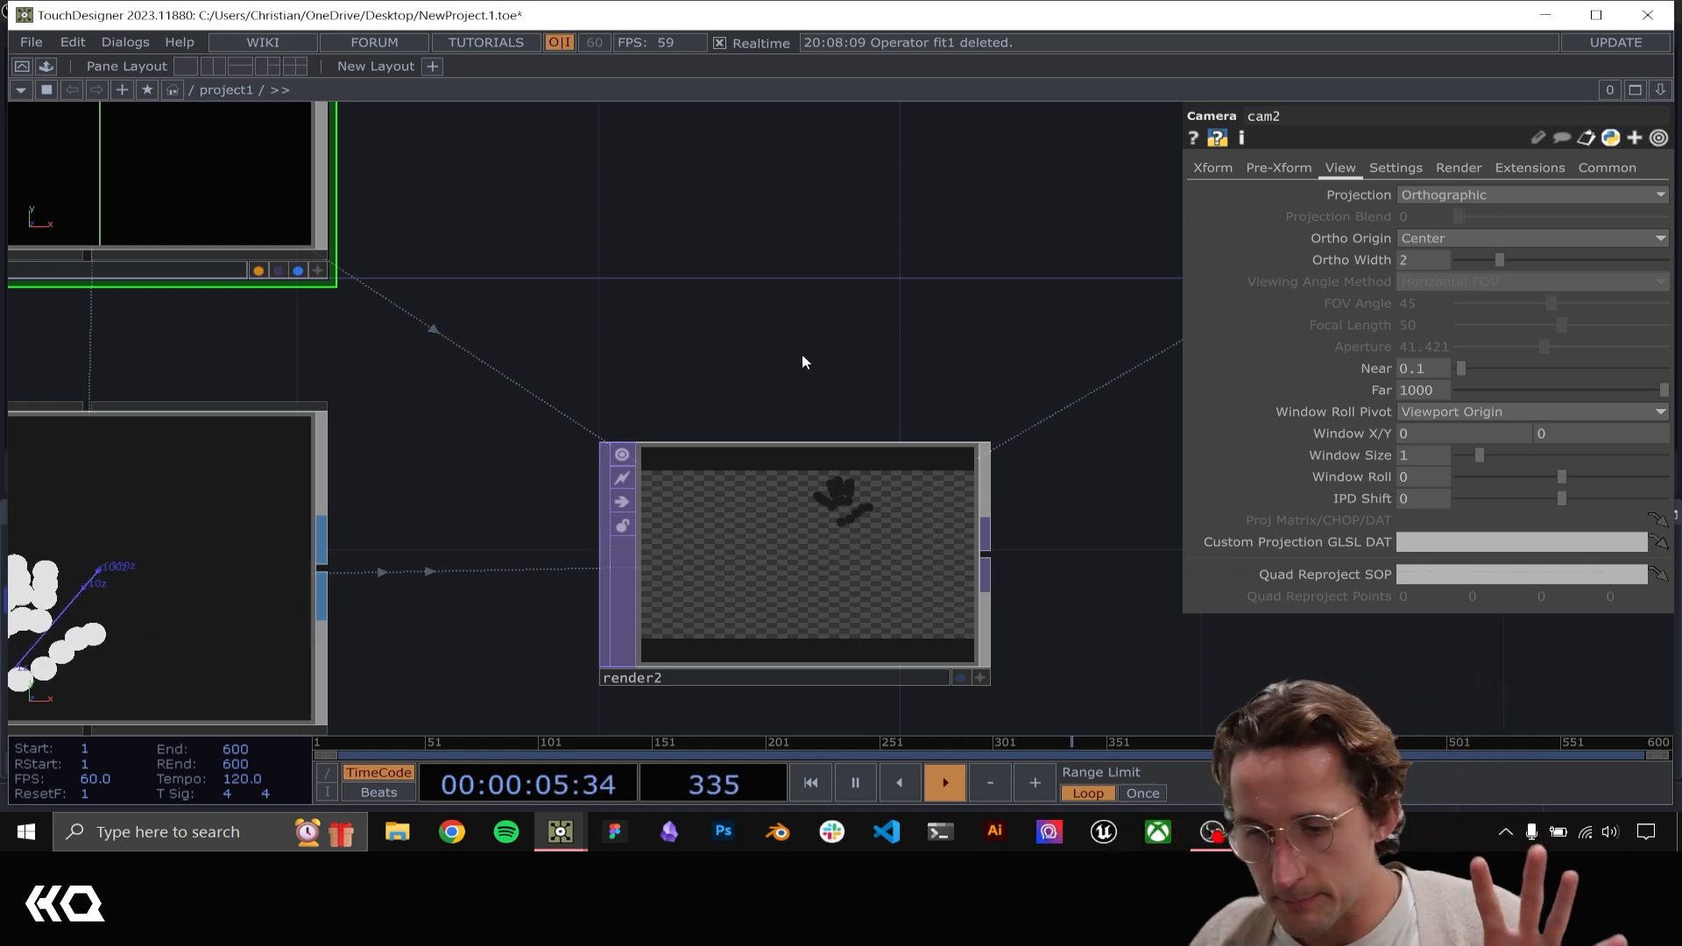
scroll(801, 355, down, 2)
drag(802, 354, 856, 718)
scroll(862, 486, down, 3)
drag(842, 469, 849, 544)
scroll(739, 334, up, 3)
drag(739, 334, 744, 447)
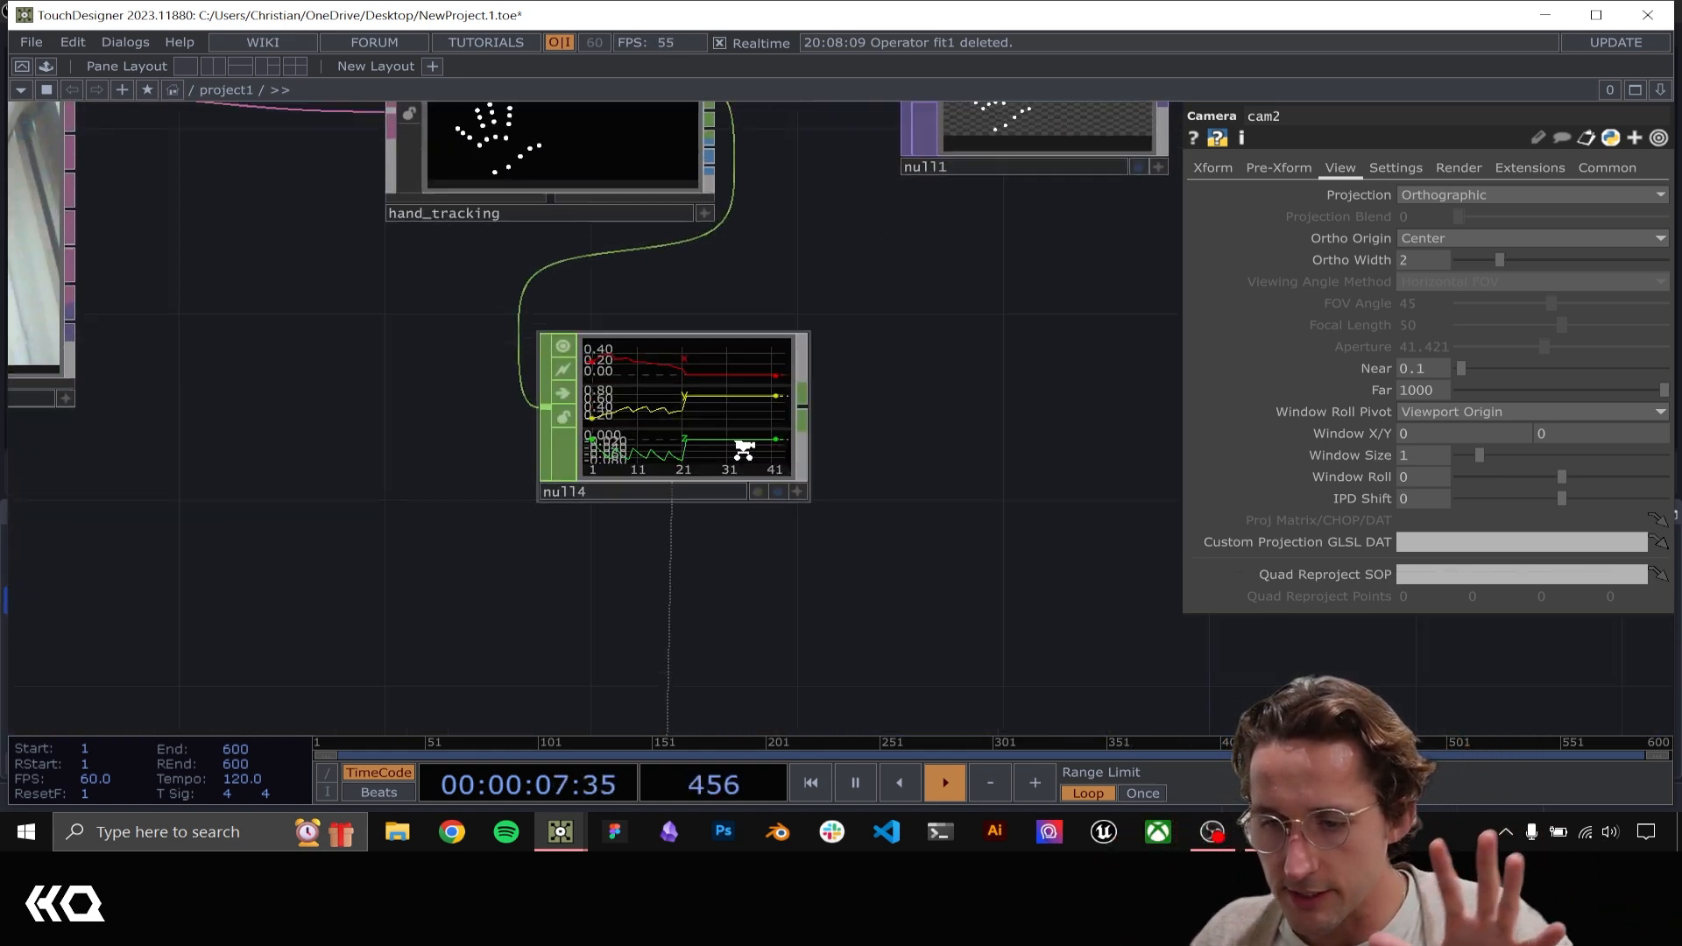
scroll(743, 447, up, 5)
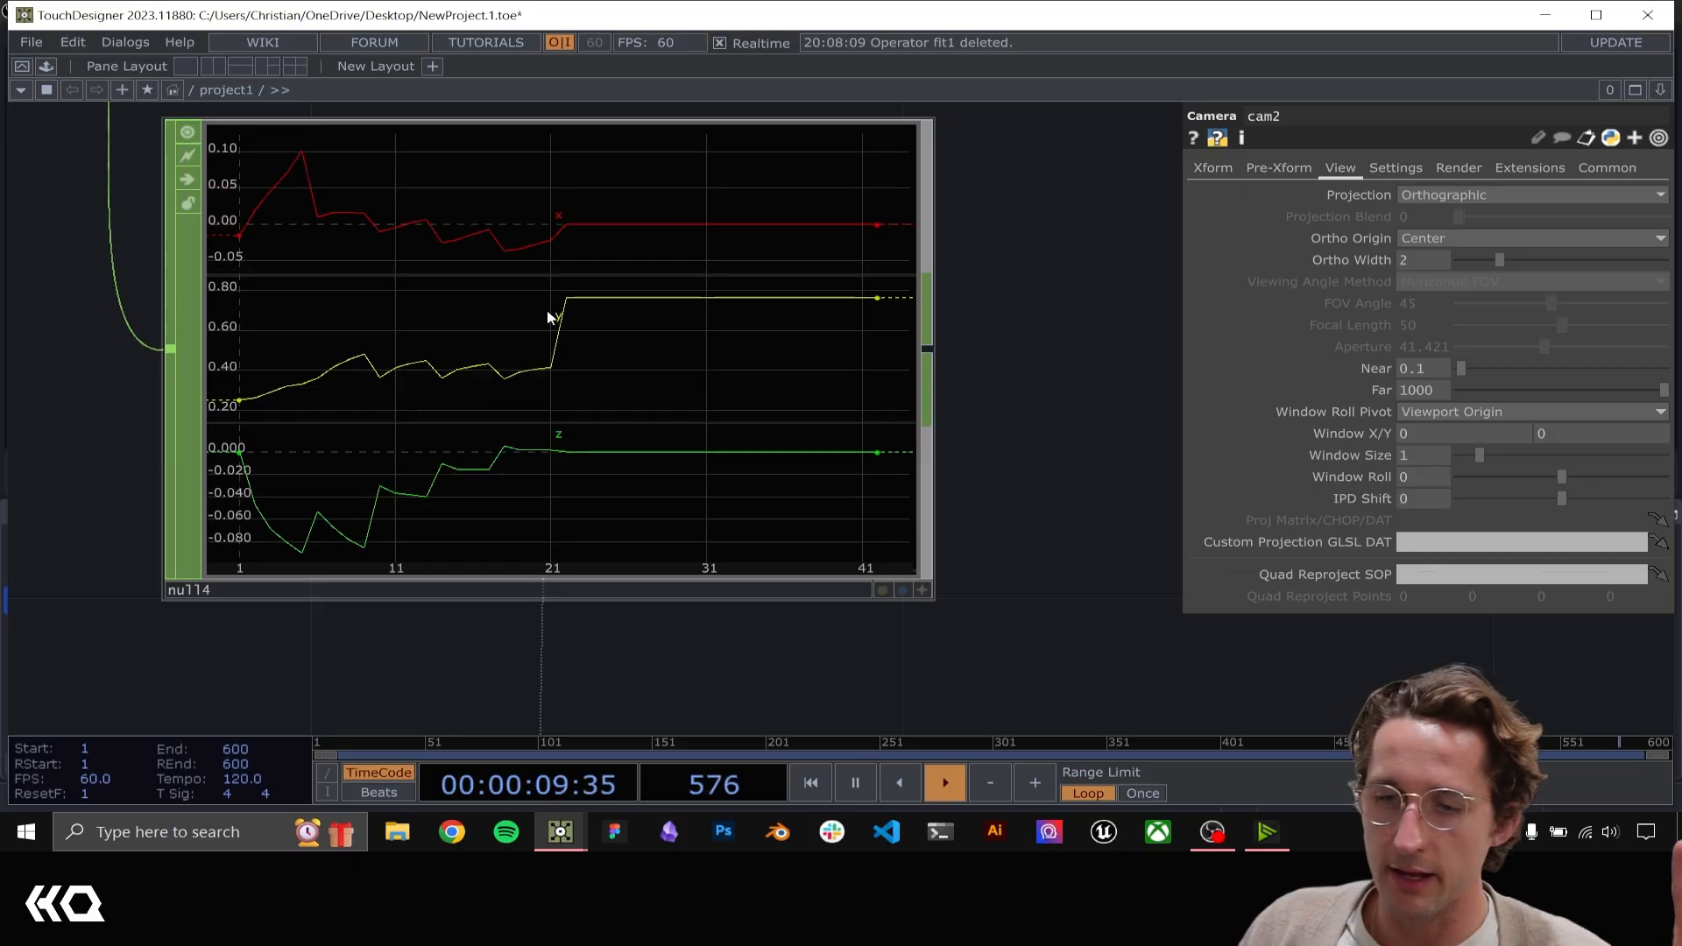
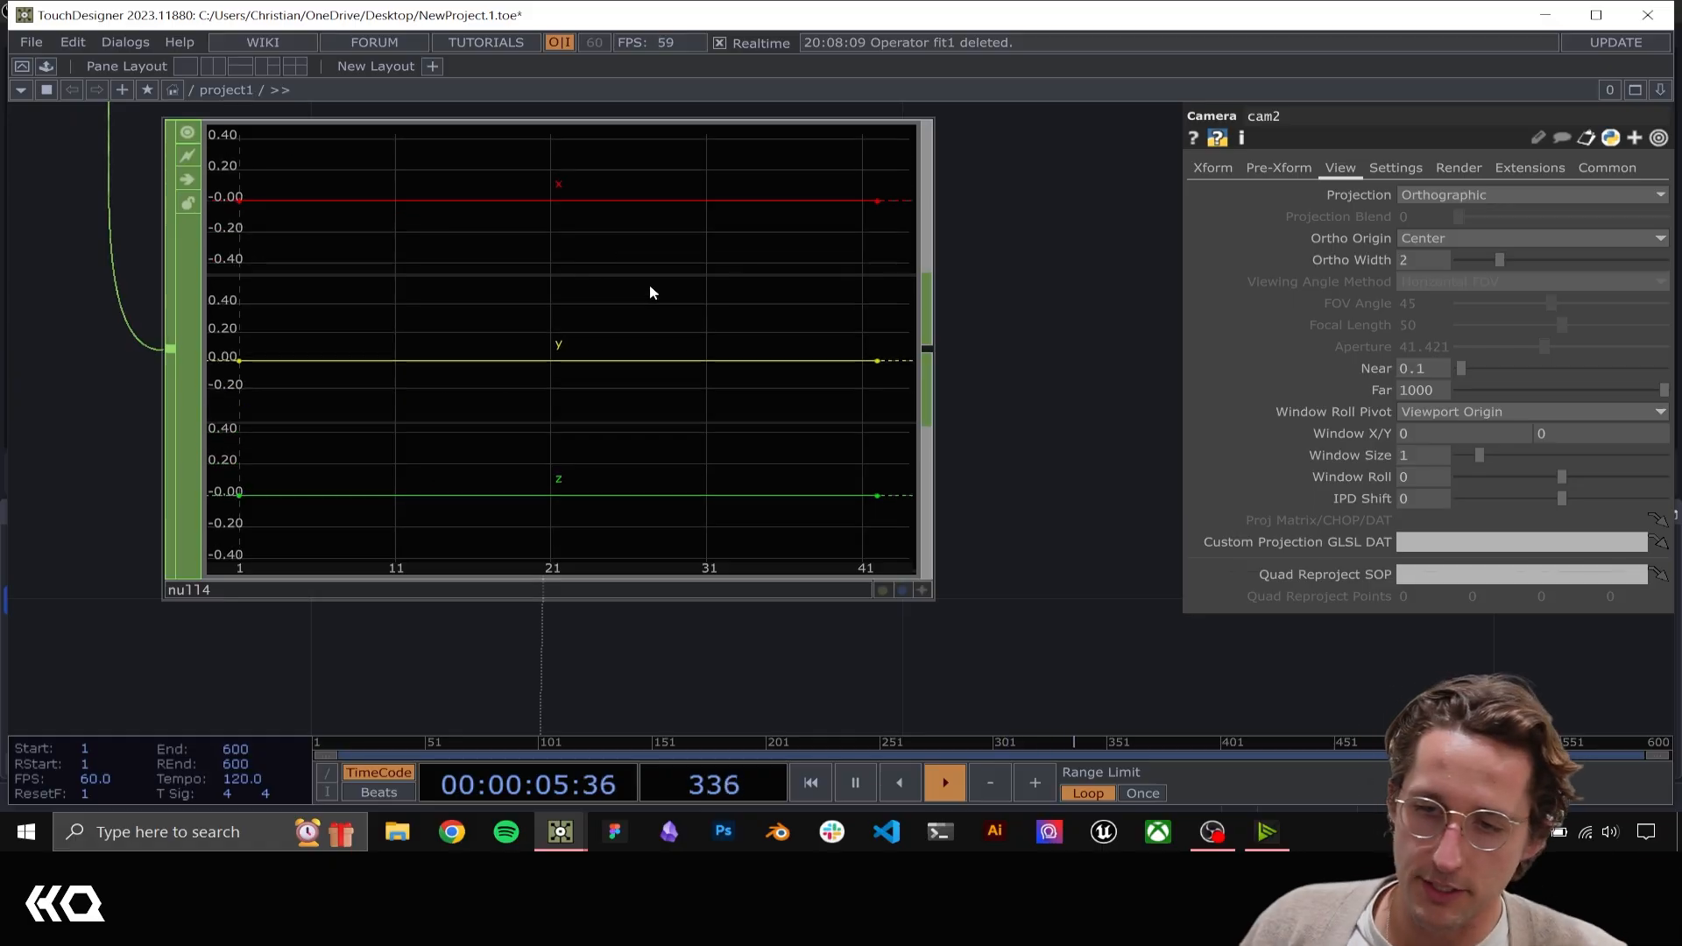
Set cam2's Ortho Width to 1
scroll(1075, 545, down, 3)
scroll(1076, 545, down, 3)
drag(978, 520, 810, 243)
drag(840, 486, 602, 228)
scroll(803, 492, down, 5)
drag(902, 593, 848, 476)
scroll(741, 469, up, 5)
drag(842, 402, 1006, 315)
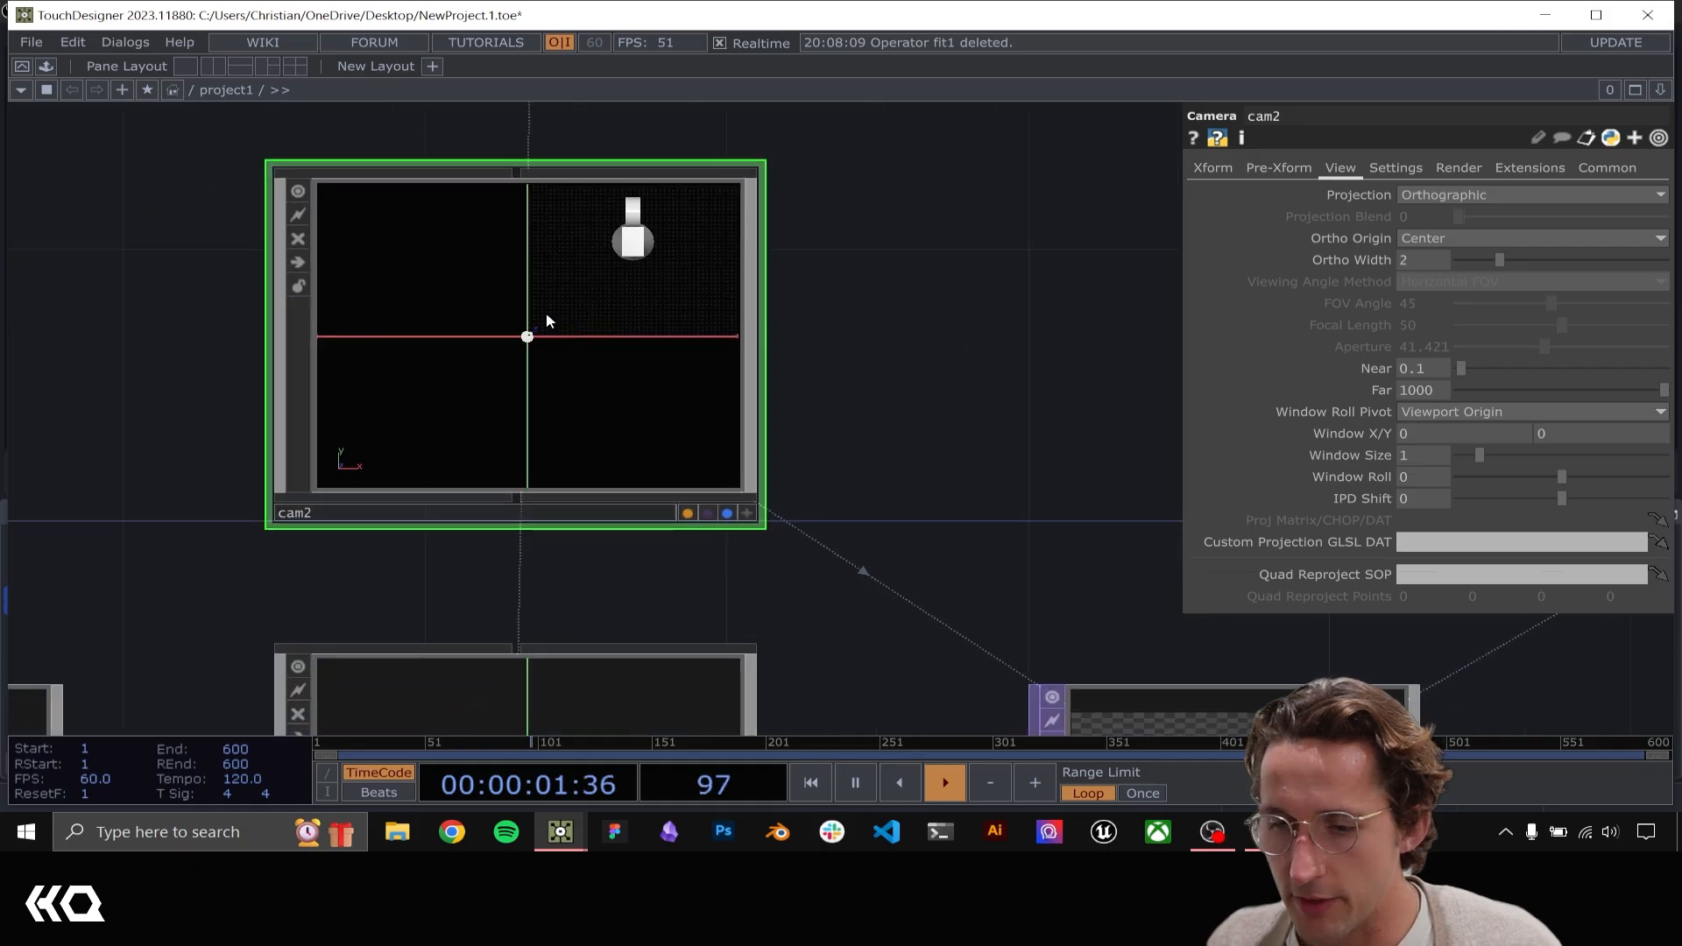
click(1425, 261)
text(1)
key(Return)
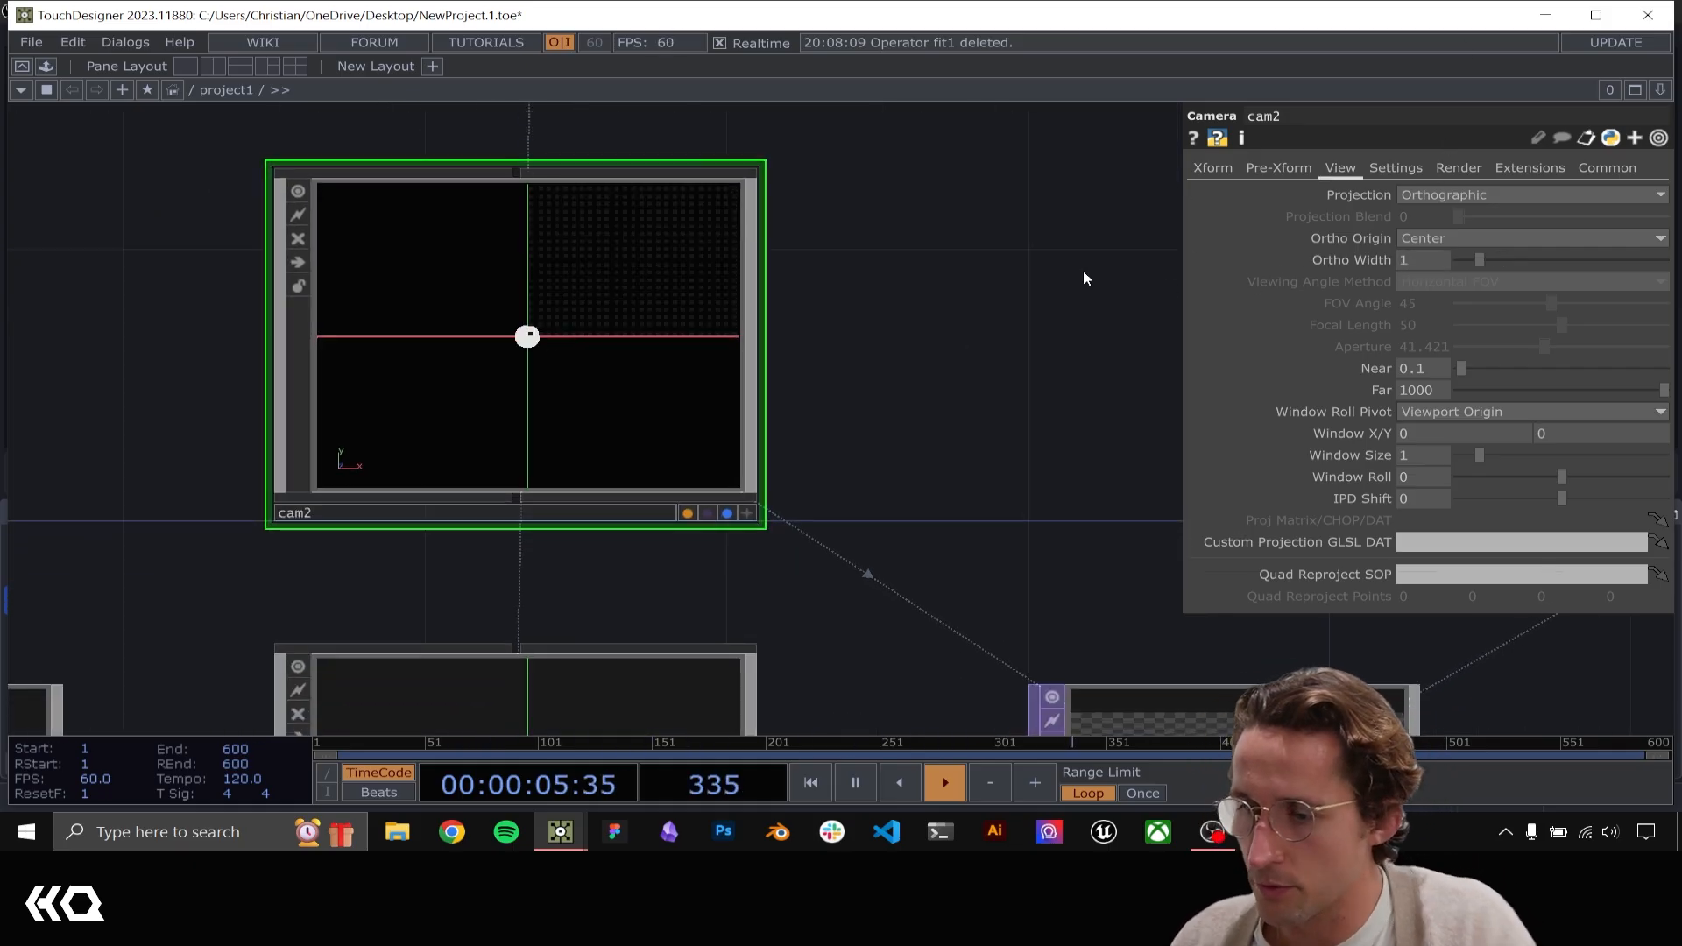
Set cam2's Translate X and Y to .5 each
click(1225, 167)
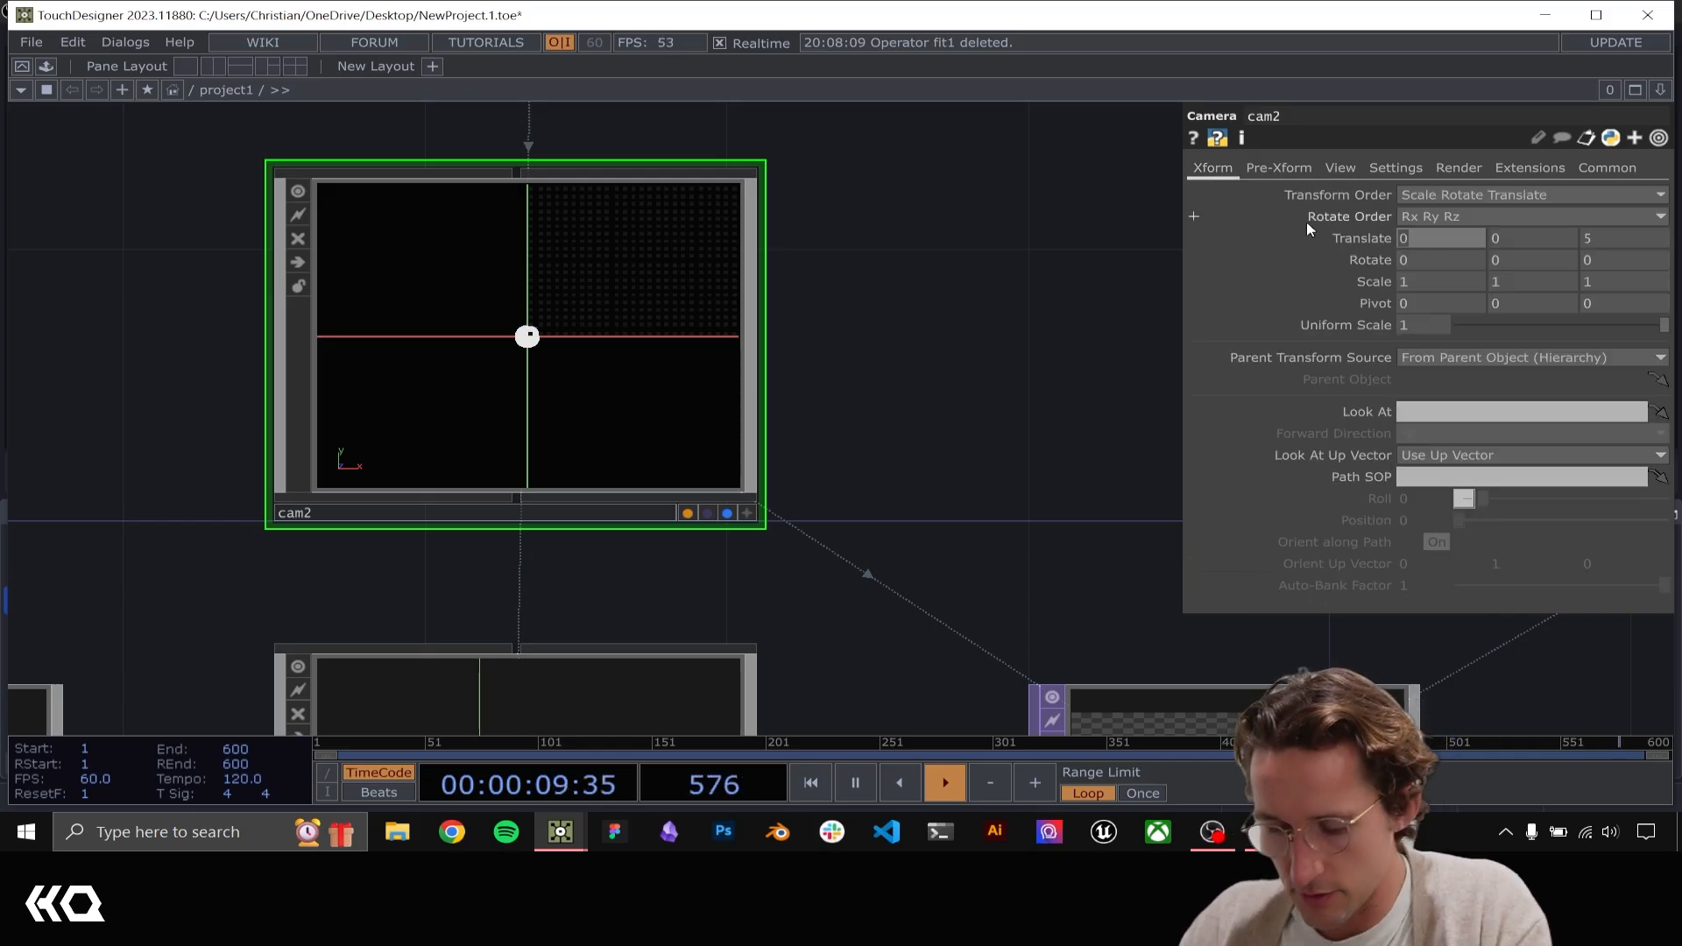
text(.5)
key(Tab)
text(.5)
key(Return)
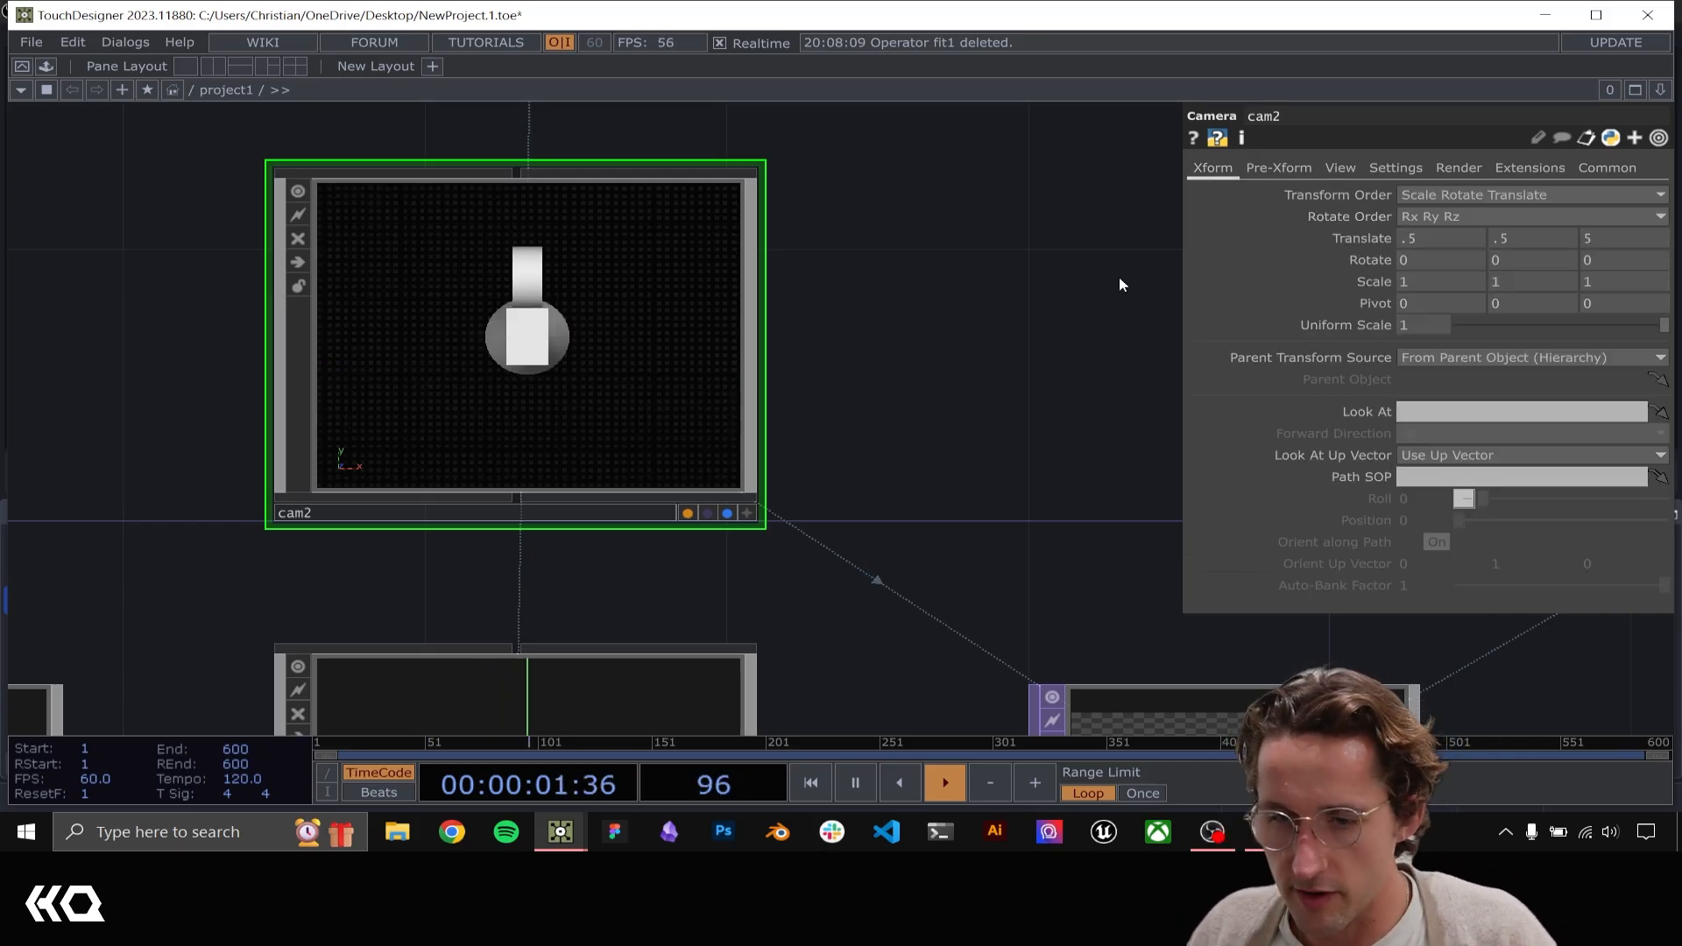
Add a Constant MAT below geo2, assign it as geo2's material and check the circles in render2
drag(1118, 278, 561, 130)
drag(621, 378, 649, 273)
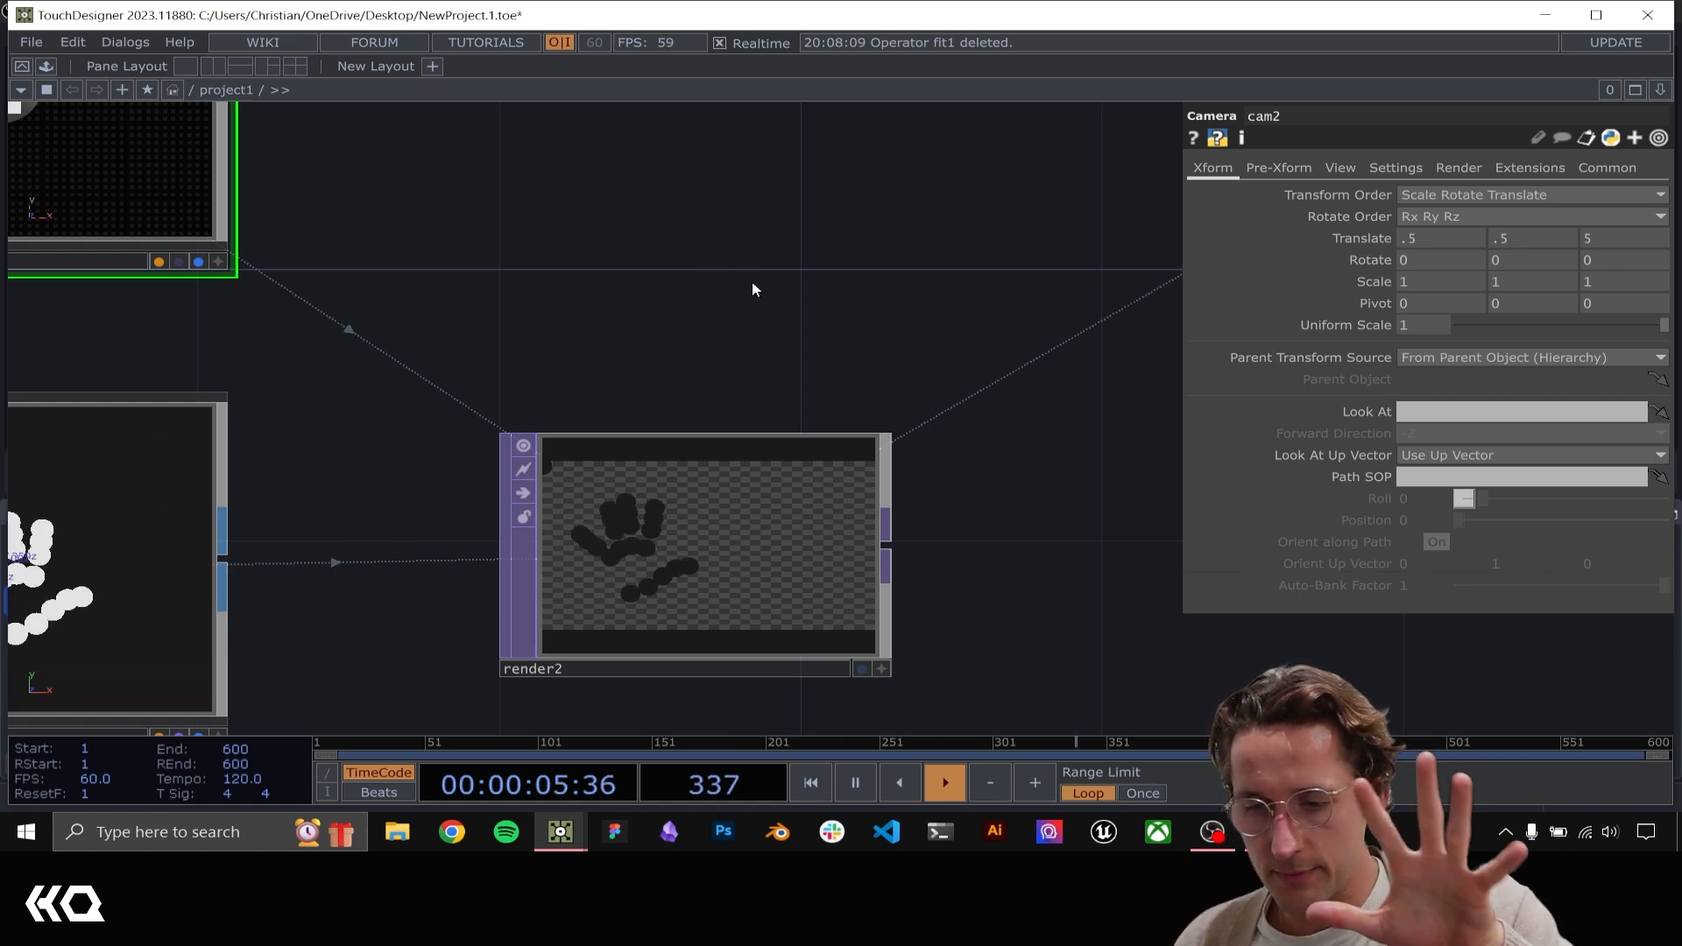
drag(726, 296, 872, 258)
scroll(873, 258, down, 5)
drag(669, 515, 750, 515)
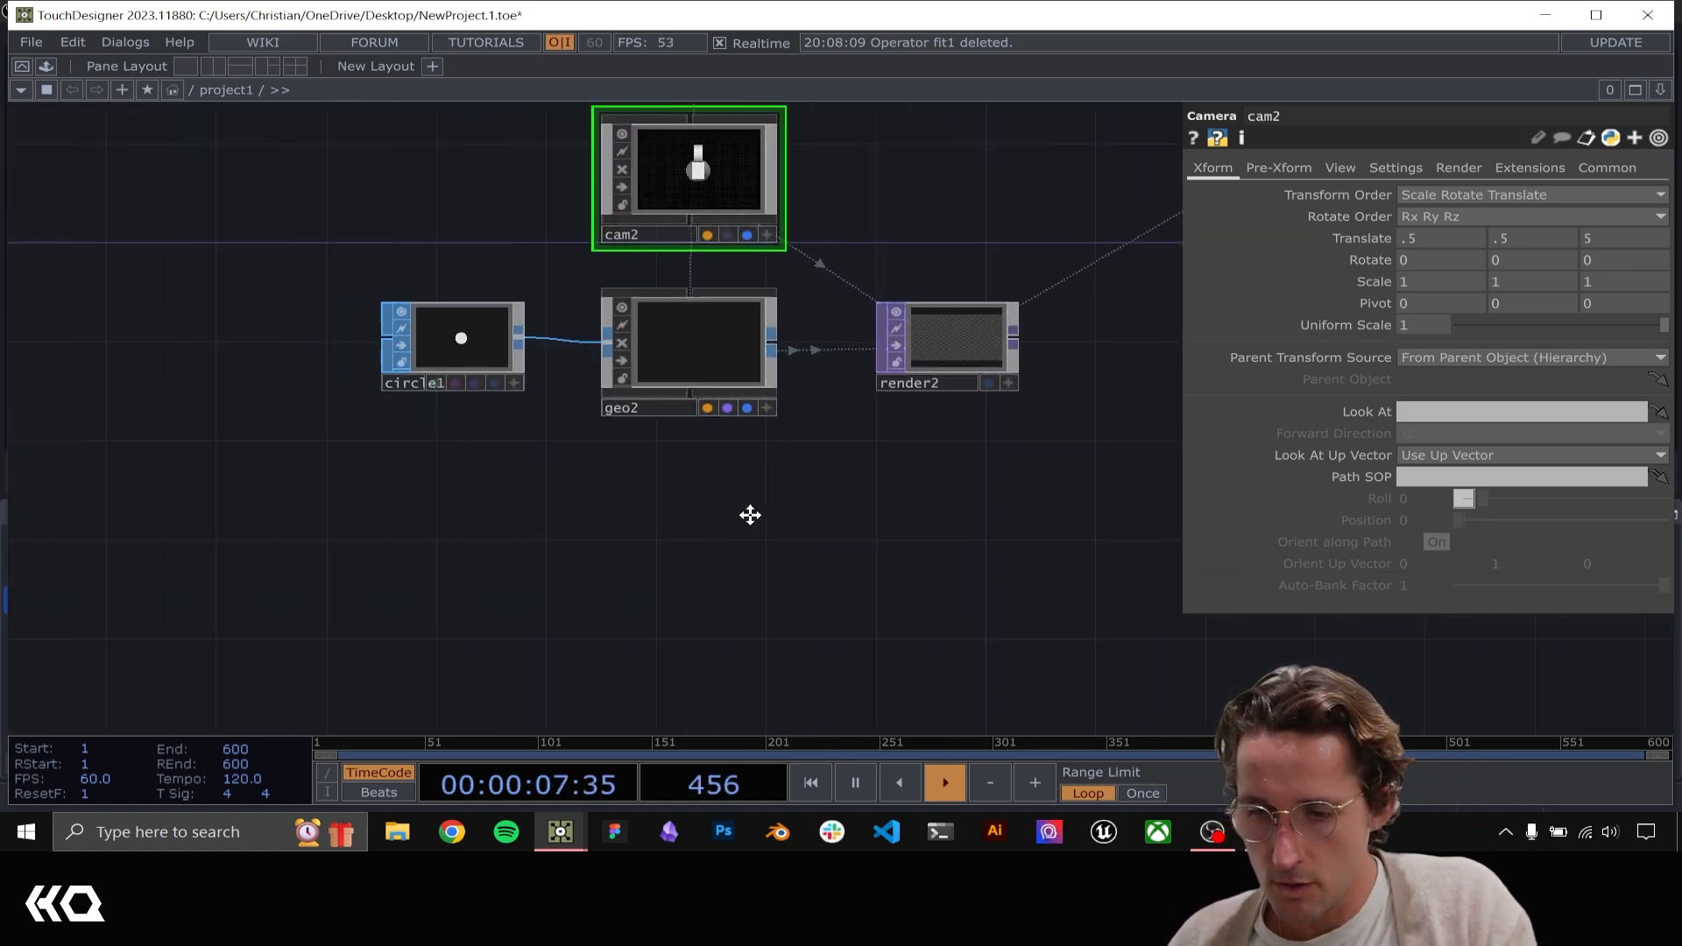
key(Tab)
text(cons)
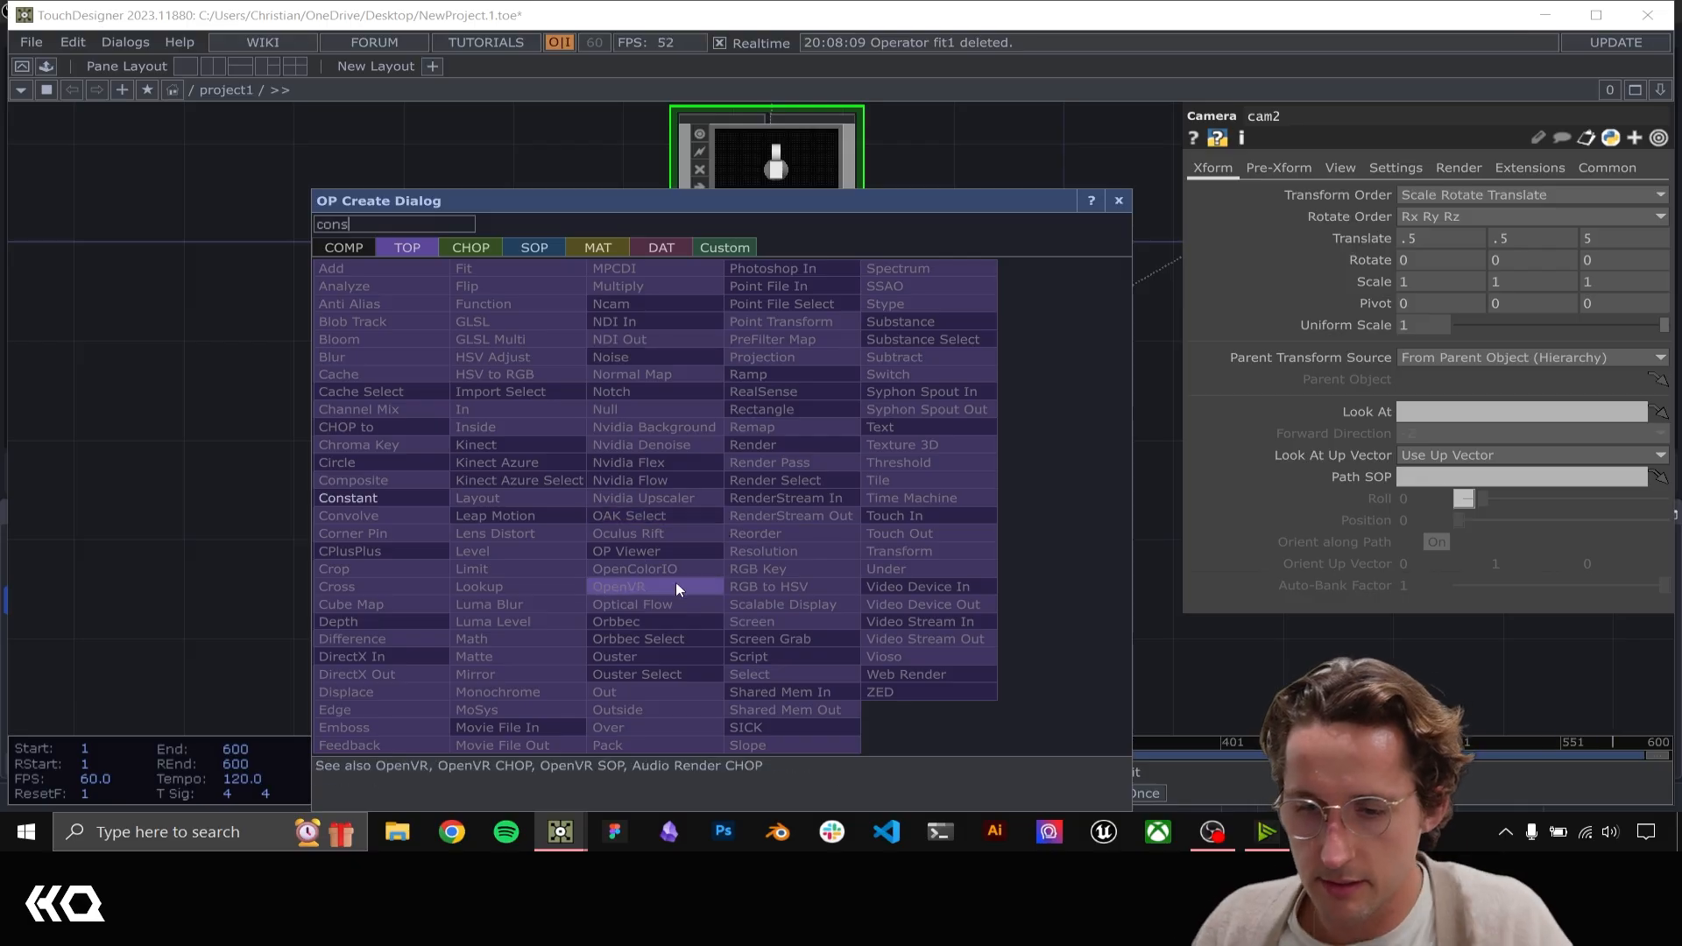
click(596, 247)
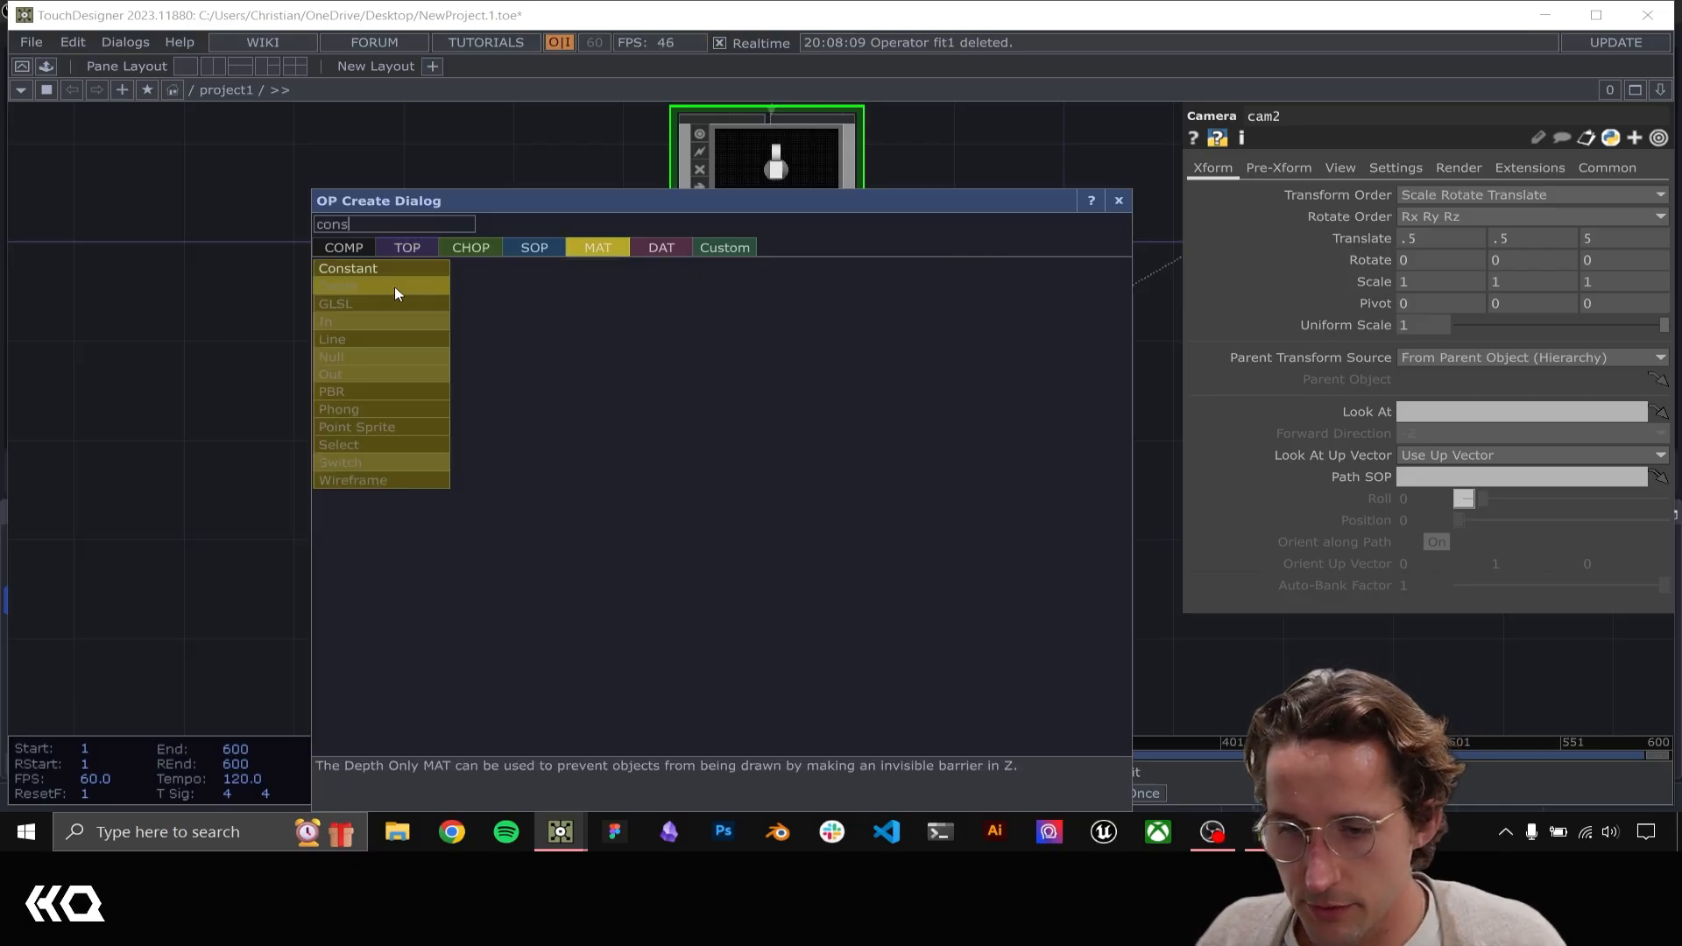
key(Escape)
click(774, 517)
drag(774, 516, 769, 328)
click(765, 313)
drag(970, 449, 906, 477)
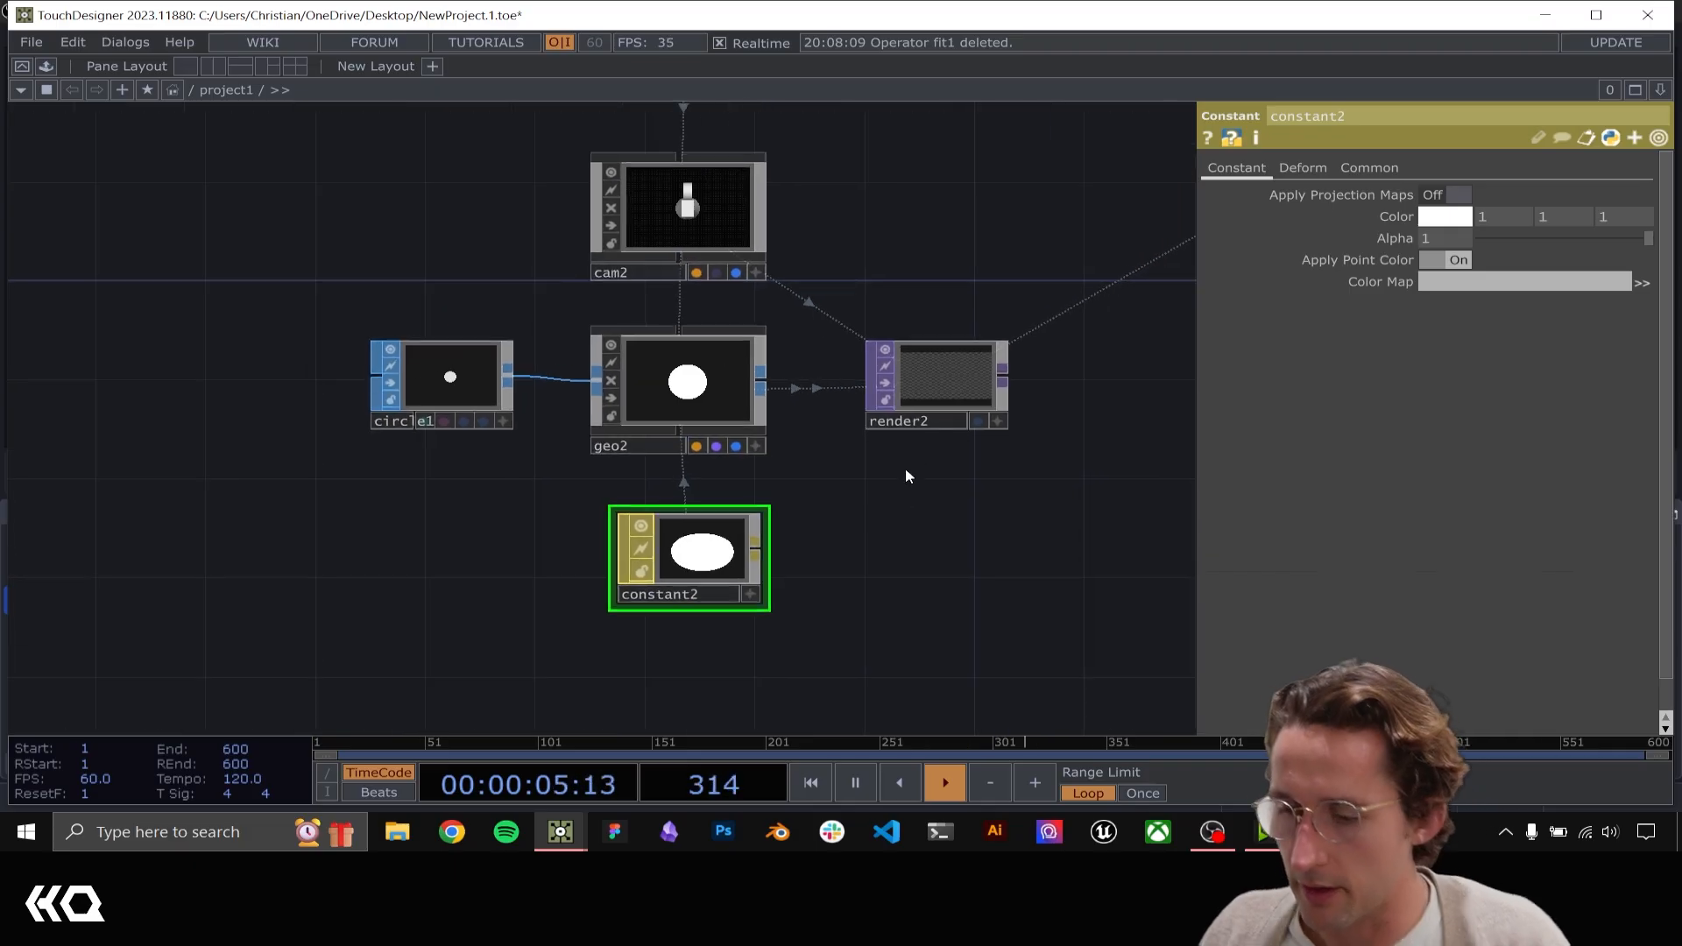
scroll(981, 386, up, 5)
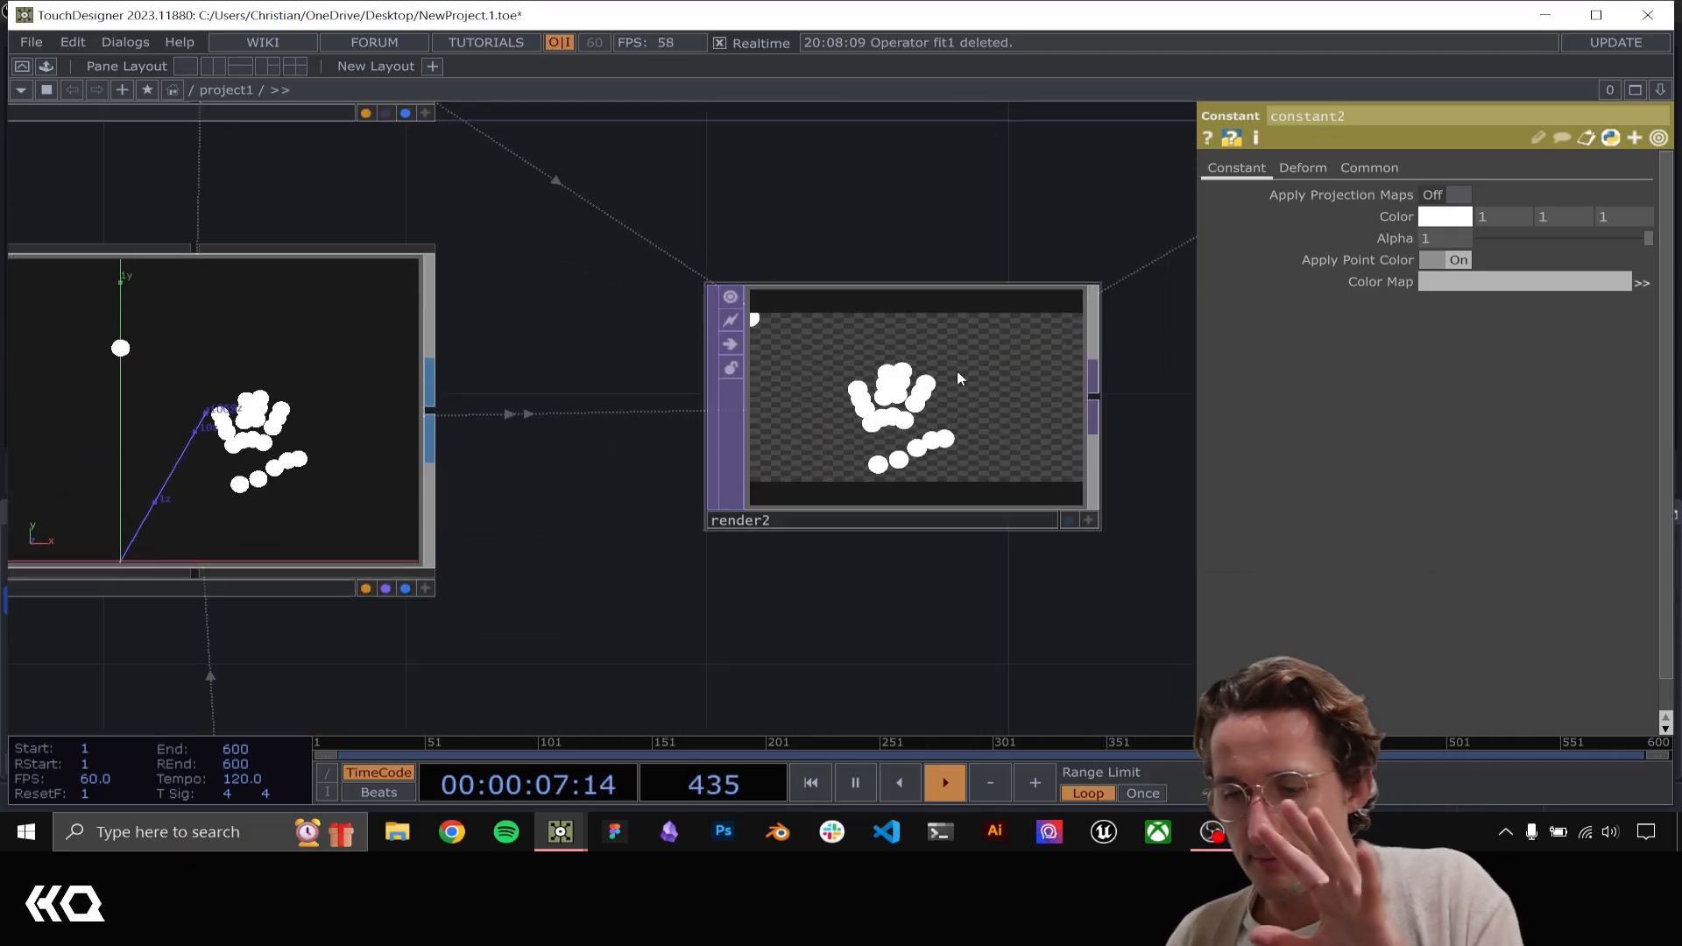
Add a Ramp TOP below circle1, beside the constant2 material
scroll(859, 562, down, 5)
drag(764, 632, 1055, 506)
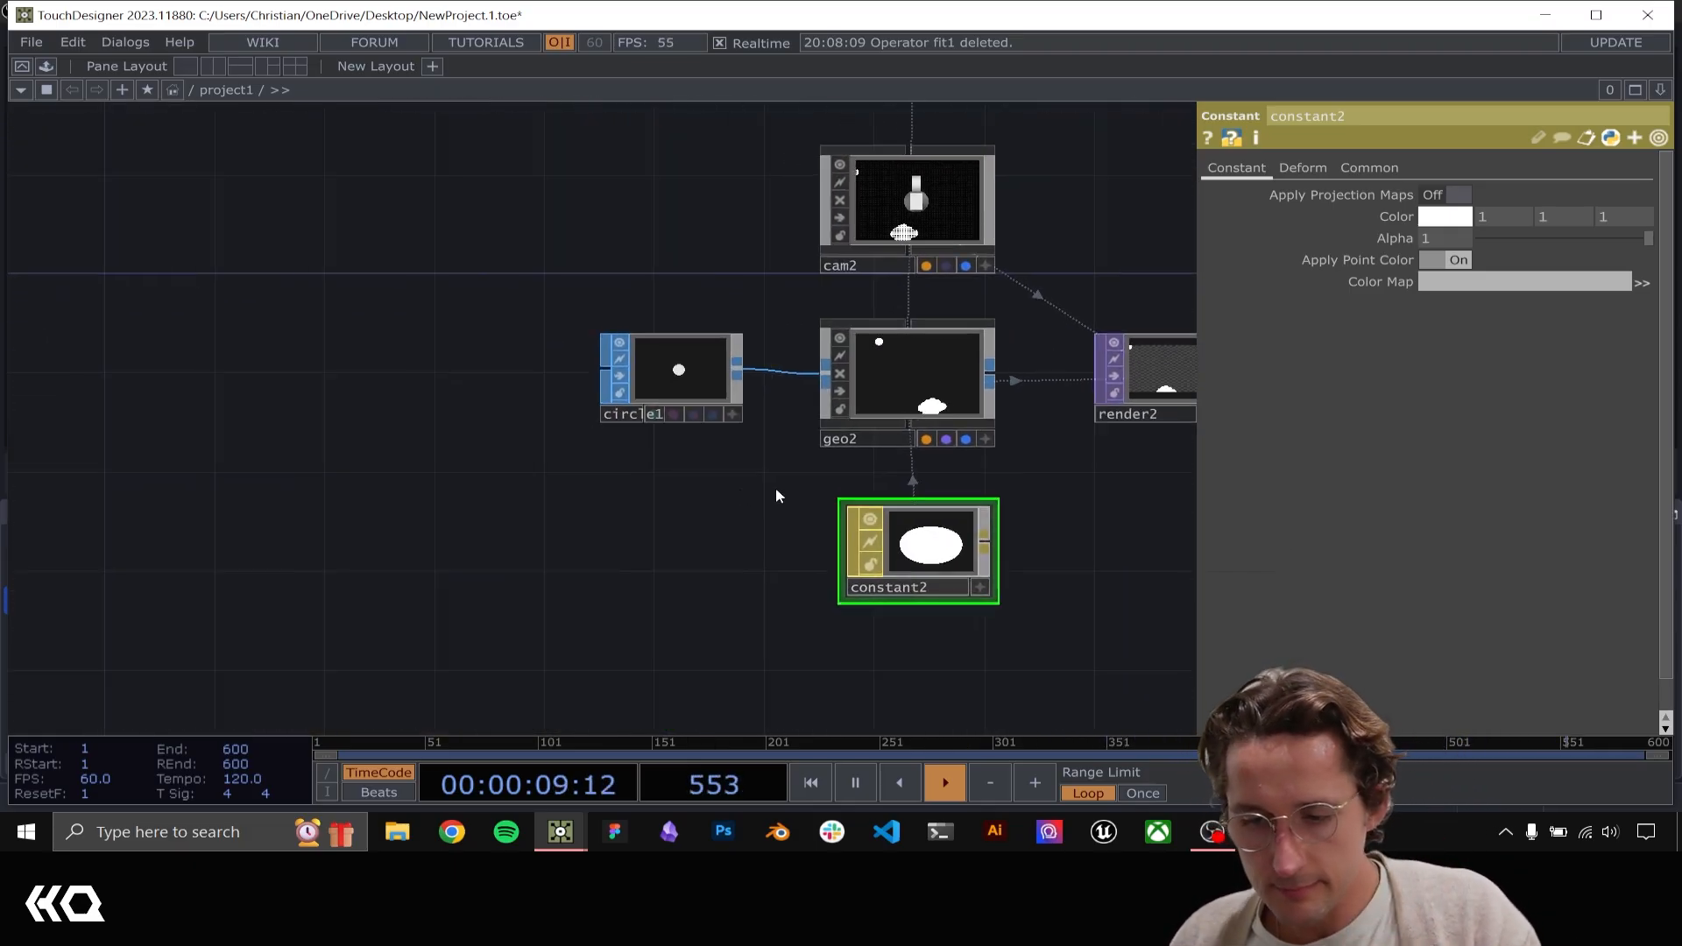
key(Tab)
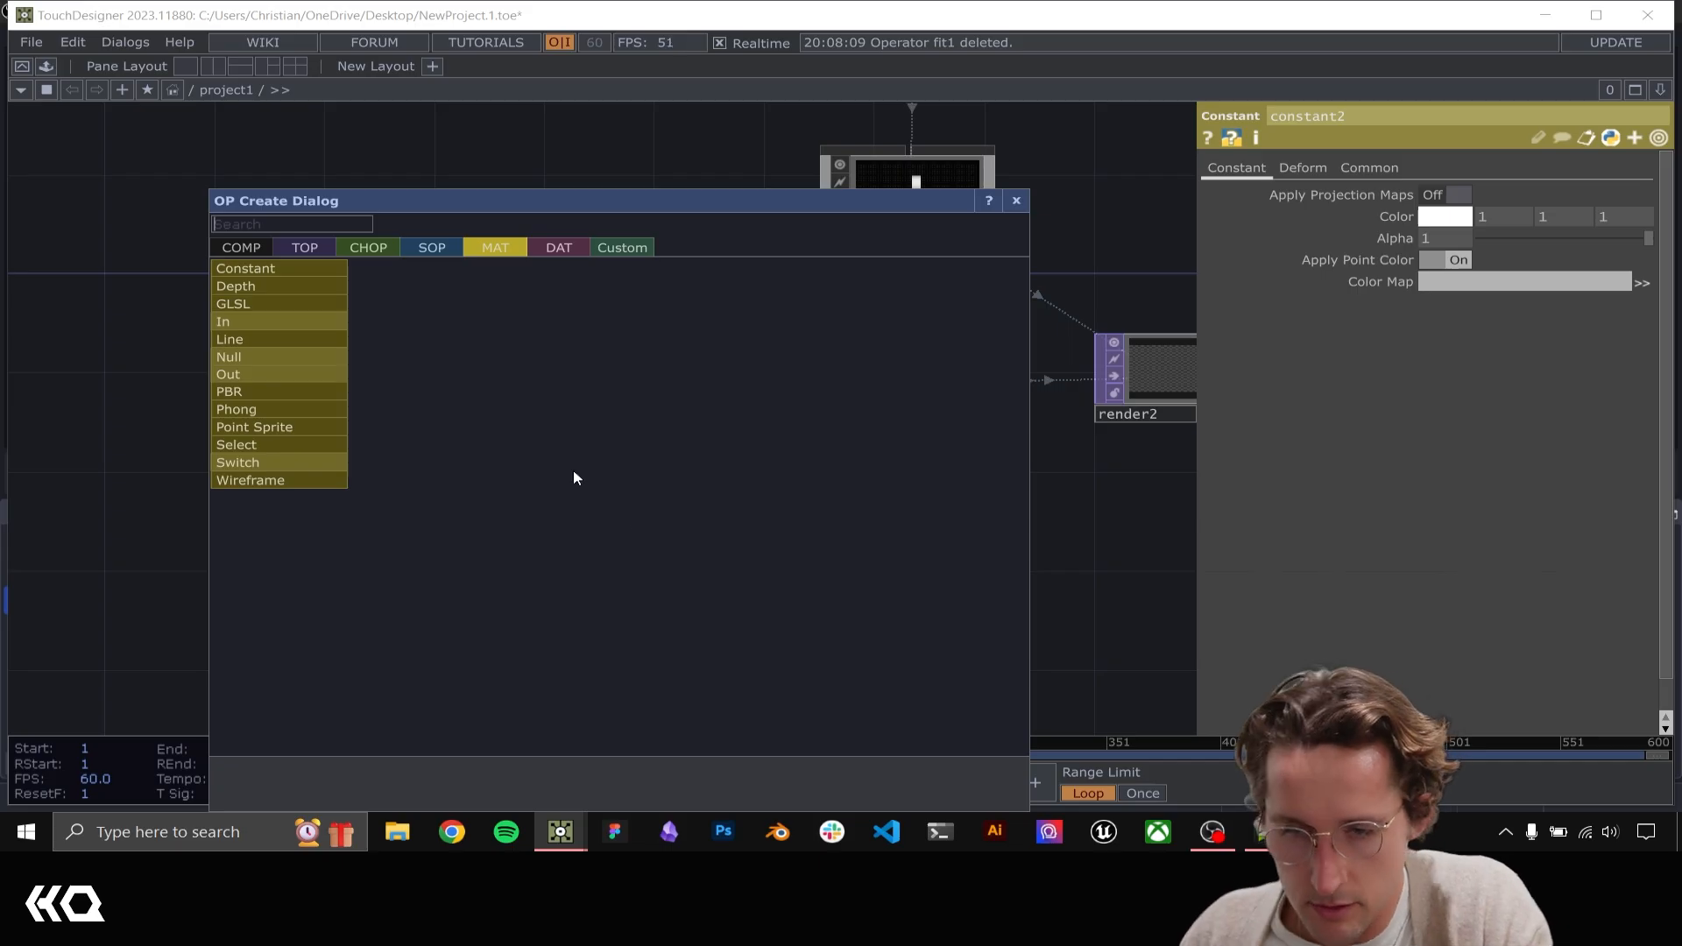
click(305, 248)
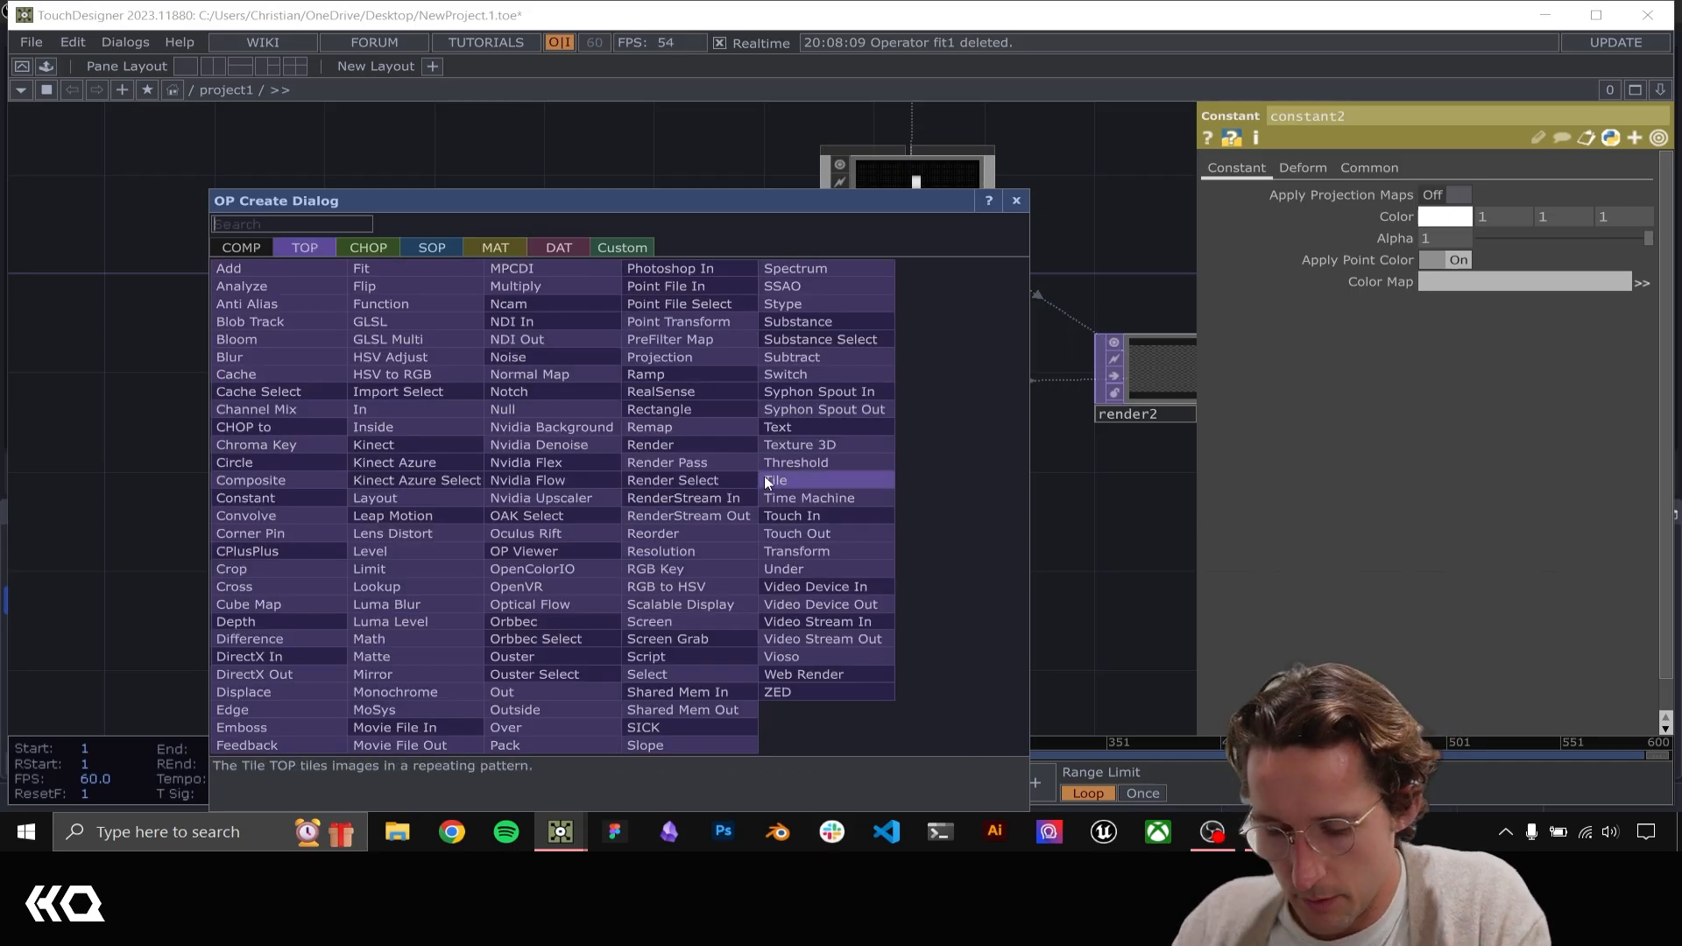
text(ramp)
click(687, 374)
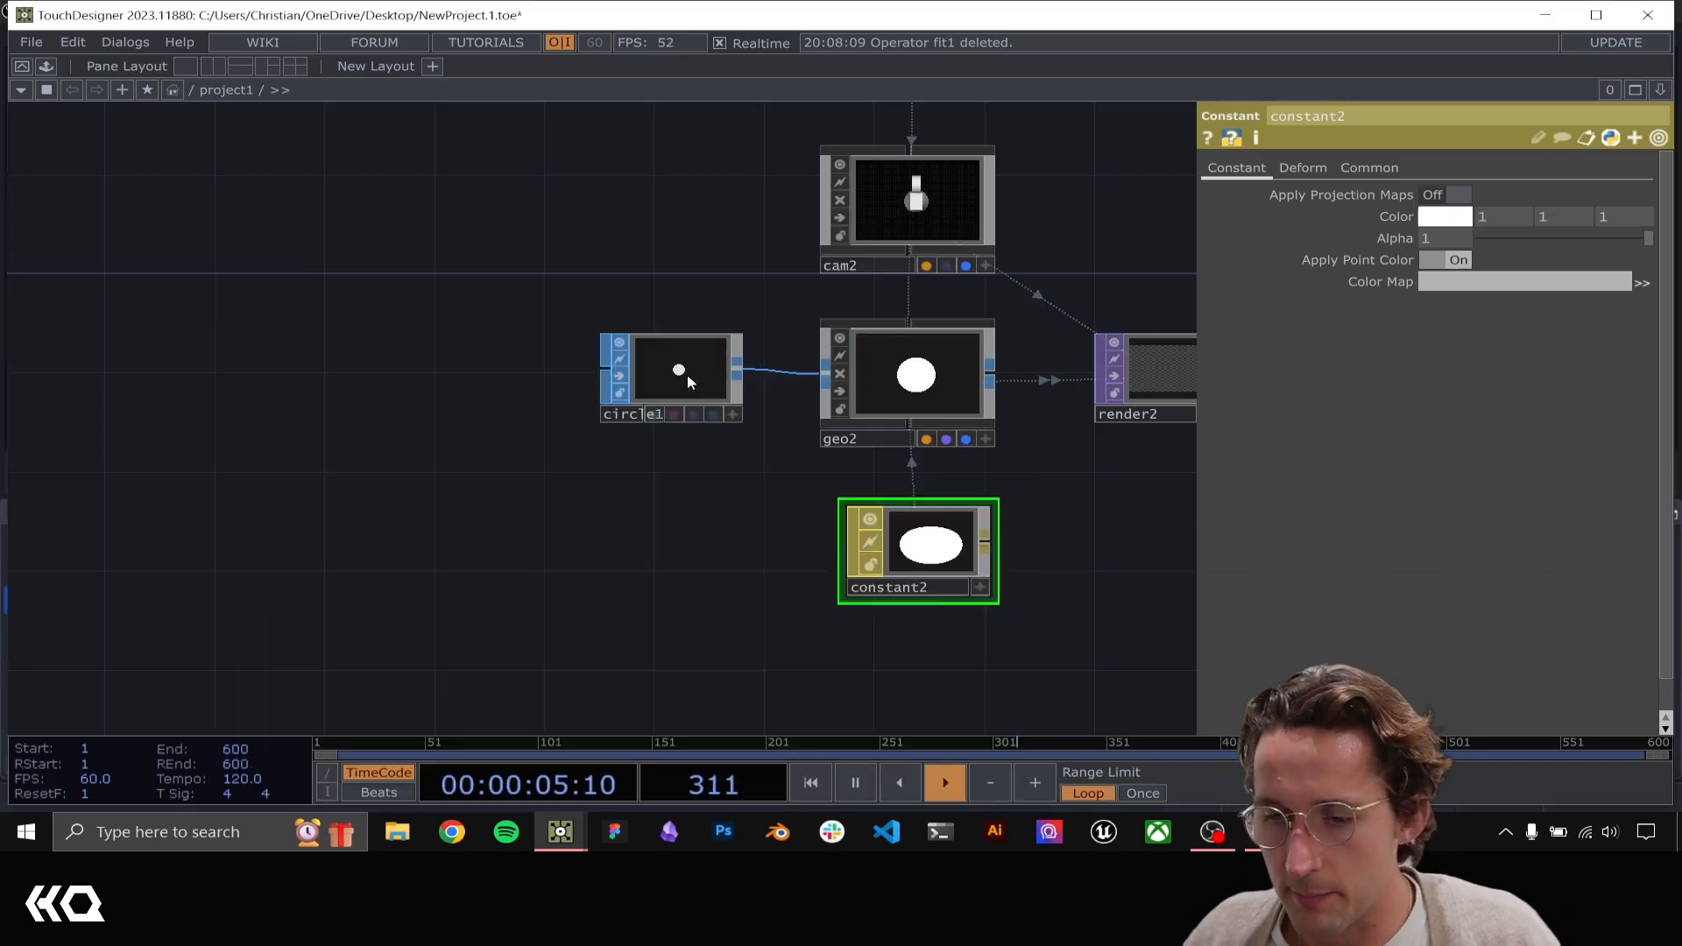
click(669, 574)
Examine how the hand points look in null1, blur1 and math1
drag(1089, 555, 834, 609)
scroll(801, 594, down, 5)
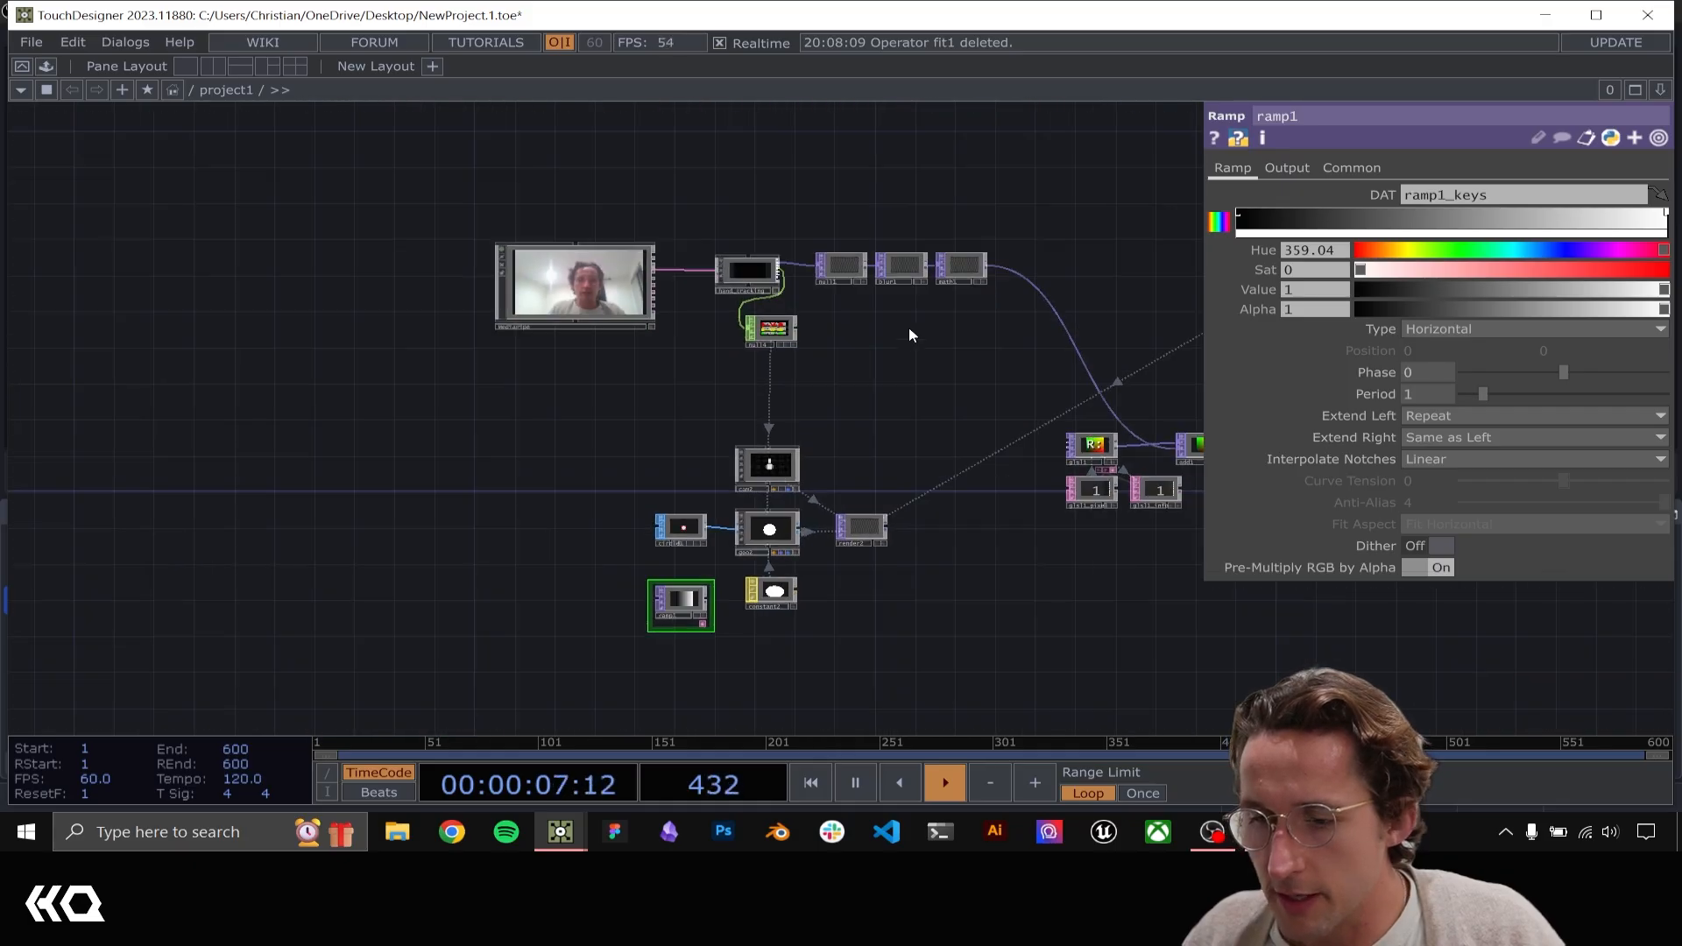
drag(918, 298, 618, 506)
scroll(617, 506, up, 5)
scroll(687, 491, up, 5)
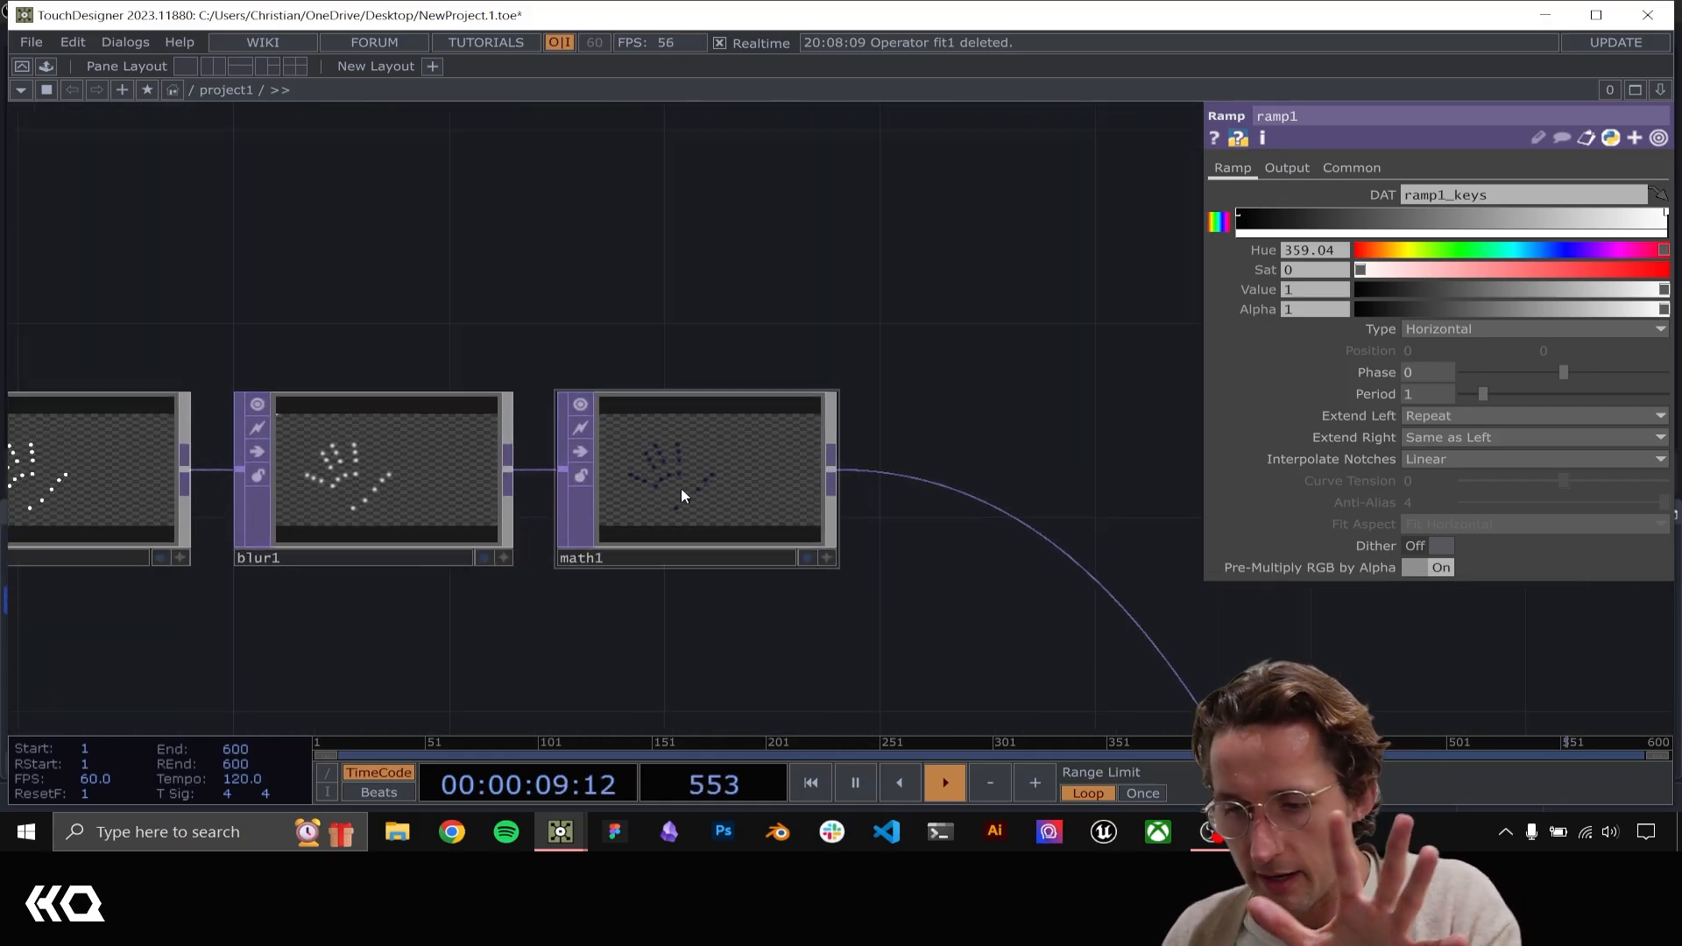
drag(530, 186, 1026, 163)
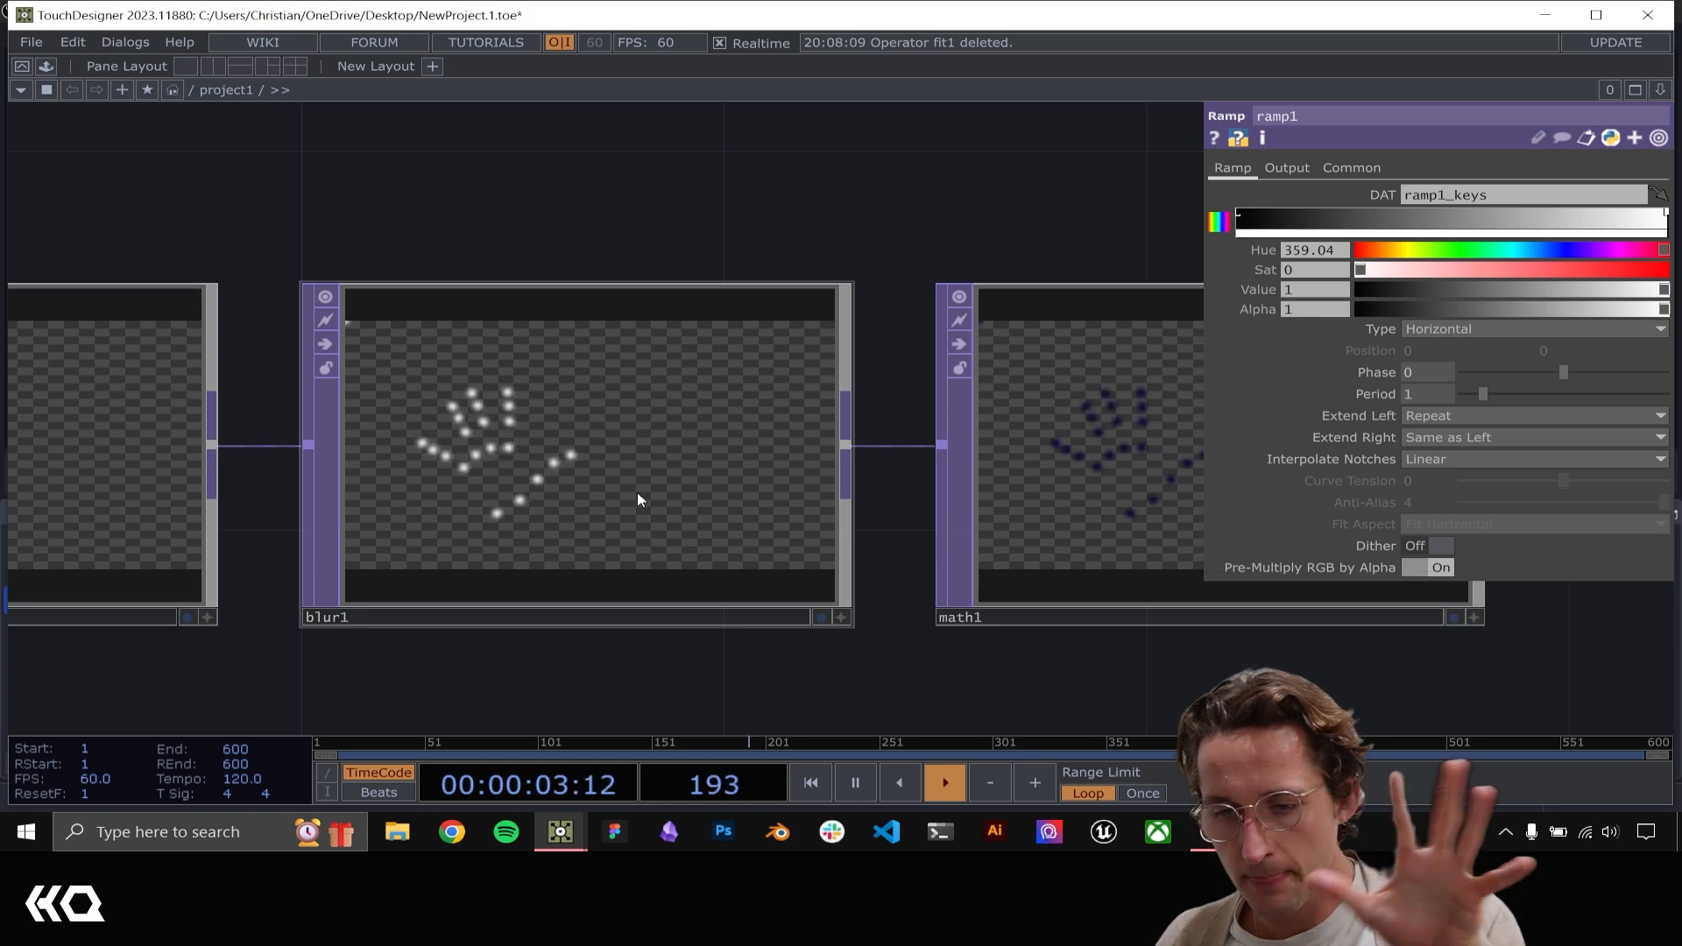
scroll(563, 570, down, 2)
scroll(594, 676, up, 2)
scroll(593, 674, down, 4)
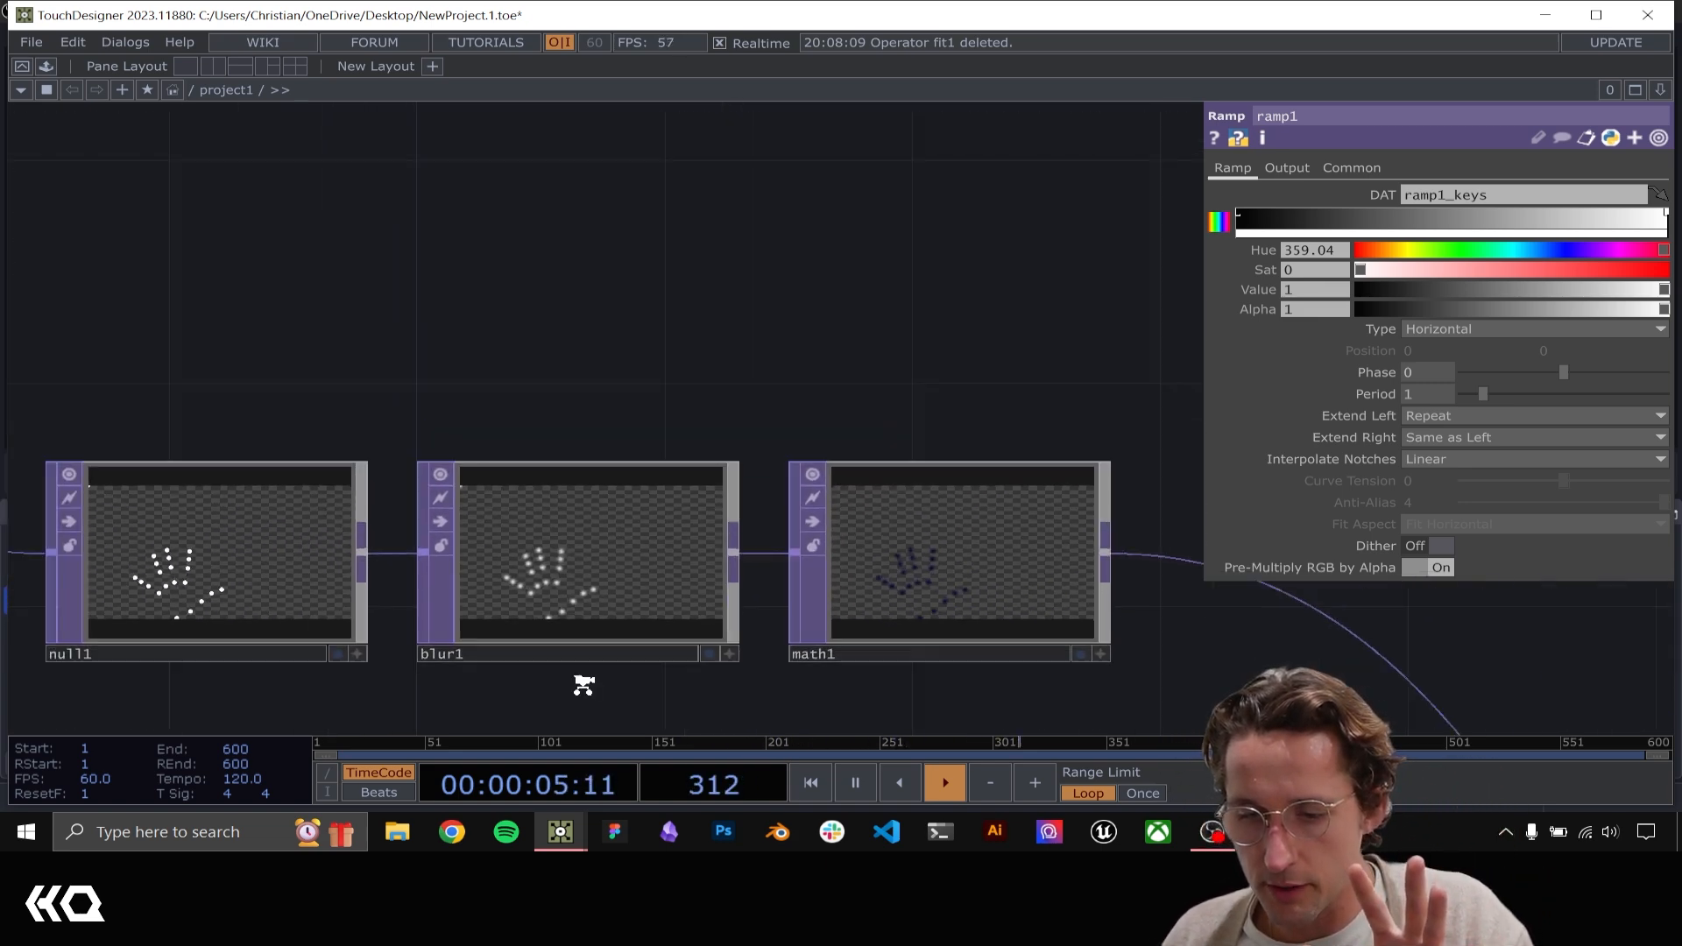
drag(603, 689, 771, 131)
drag(729, 557, 902, 193)
scroll(705, 626, down, 3)
drag(660, 506, 761, 352)
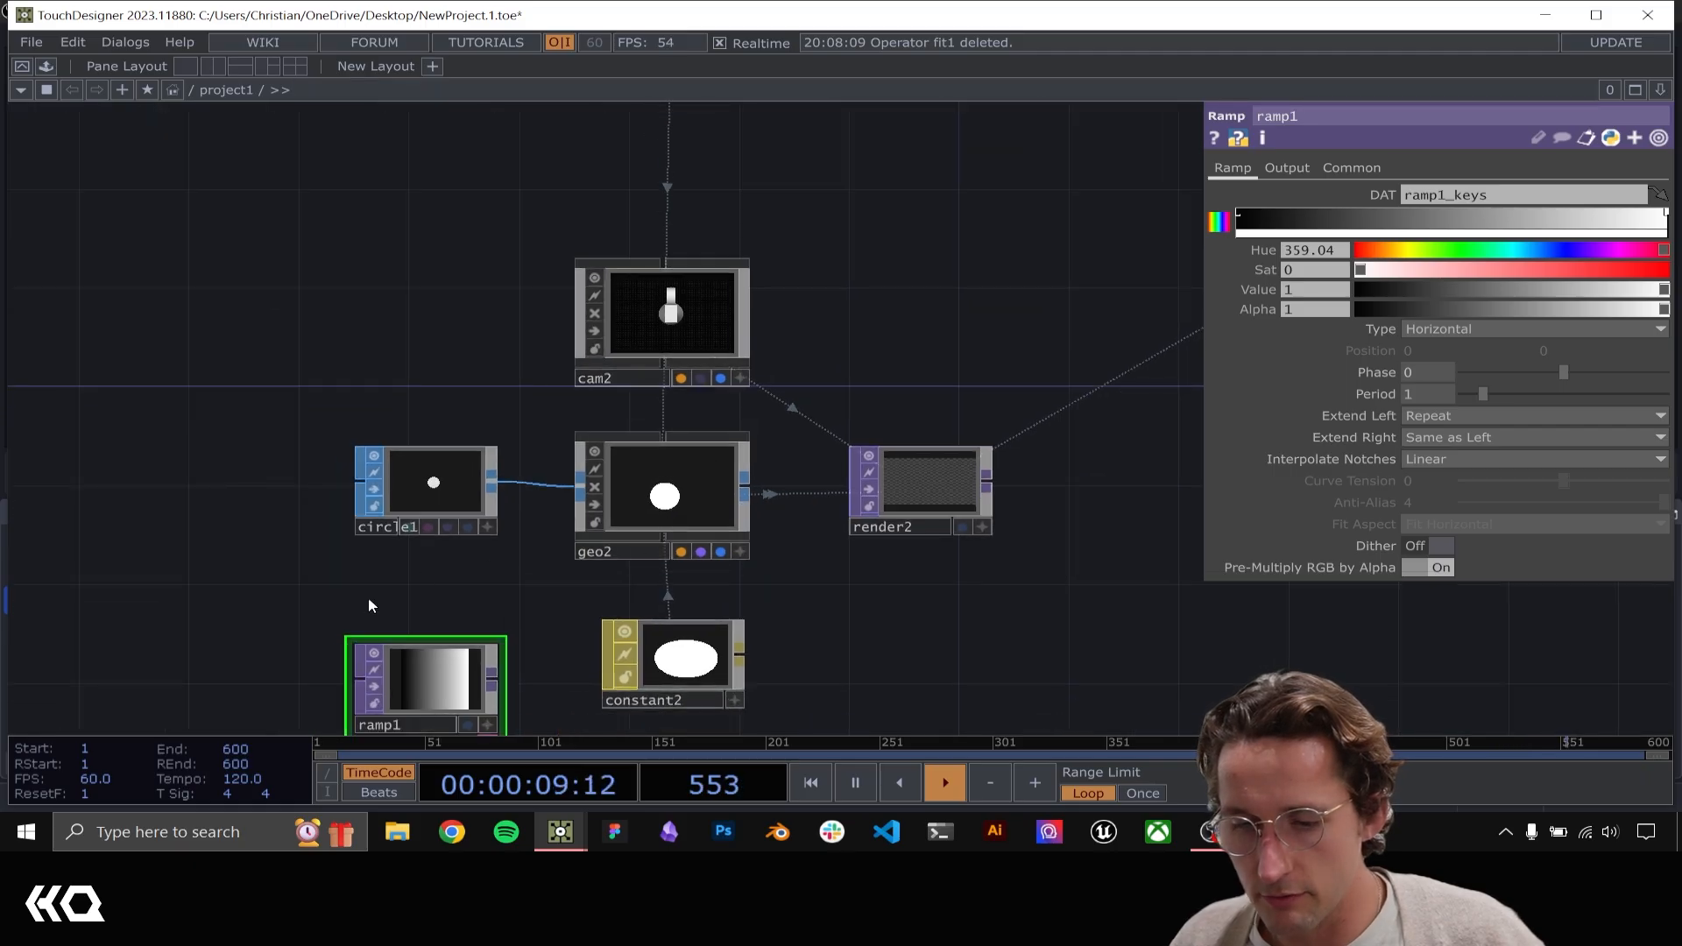
Set ramp1's Type to Circular and both Extend Left and Extend Right to Hold
drag(367, 597, 471, 504)
click(1458, 327)
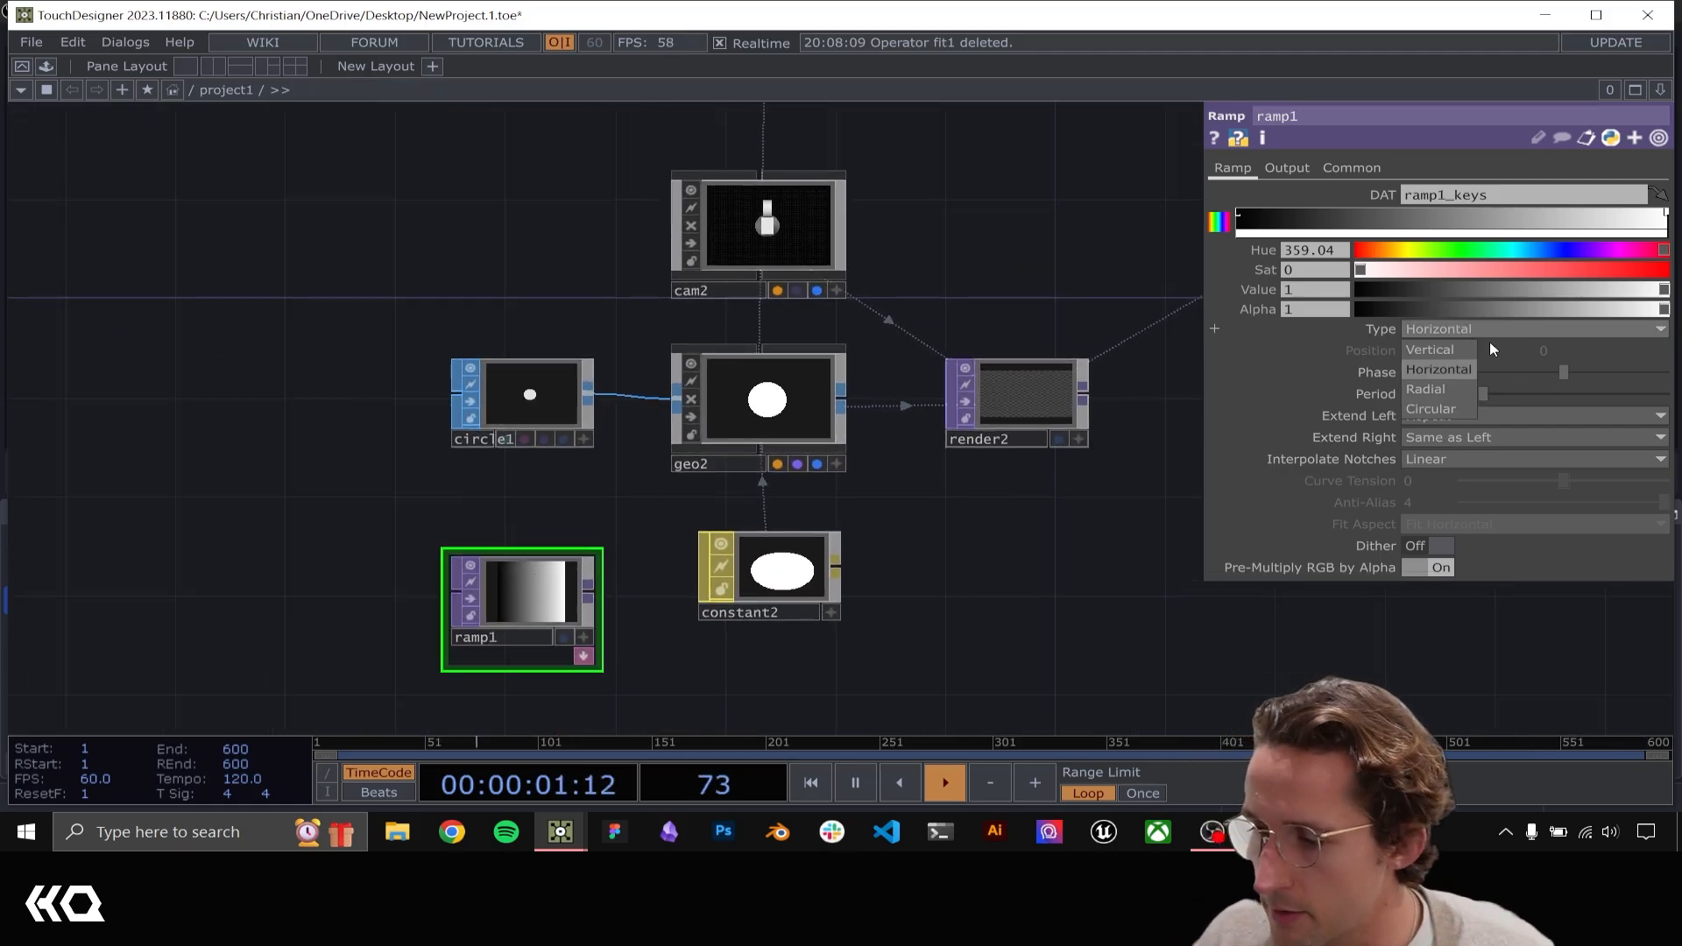
click(1431, 408)
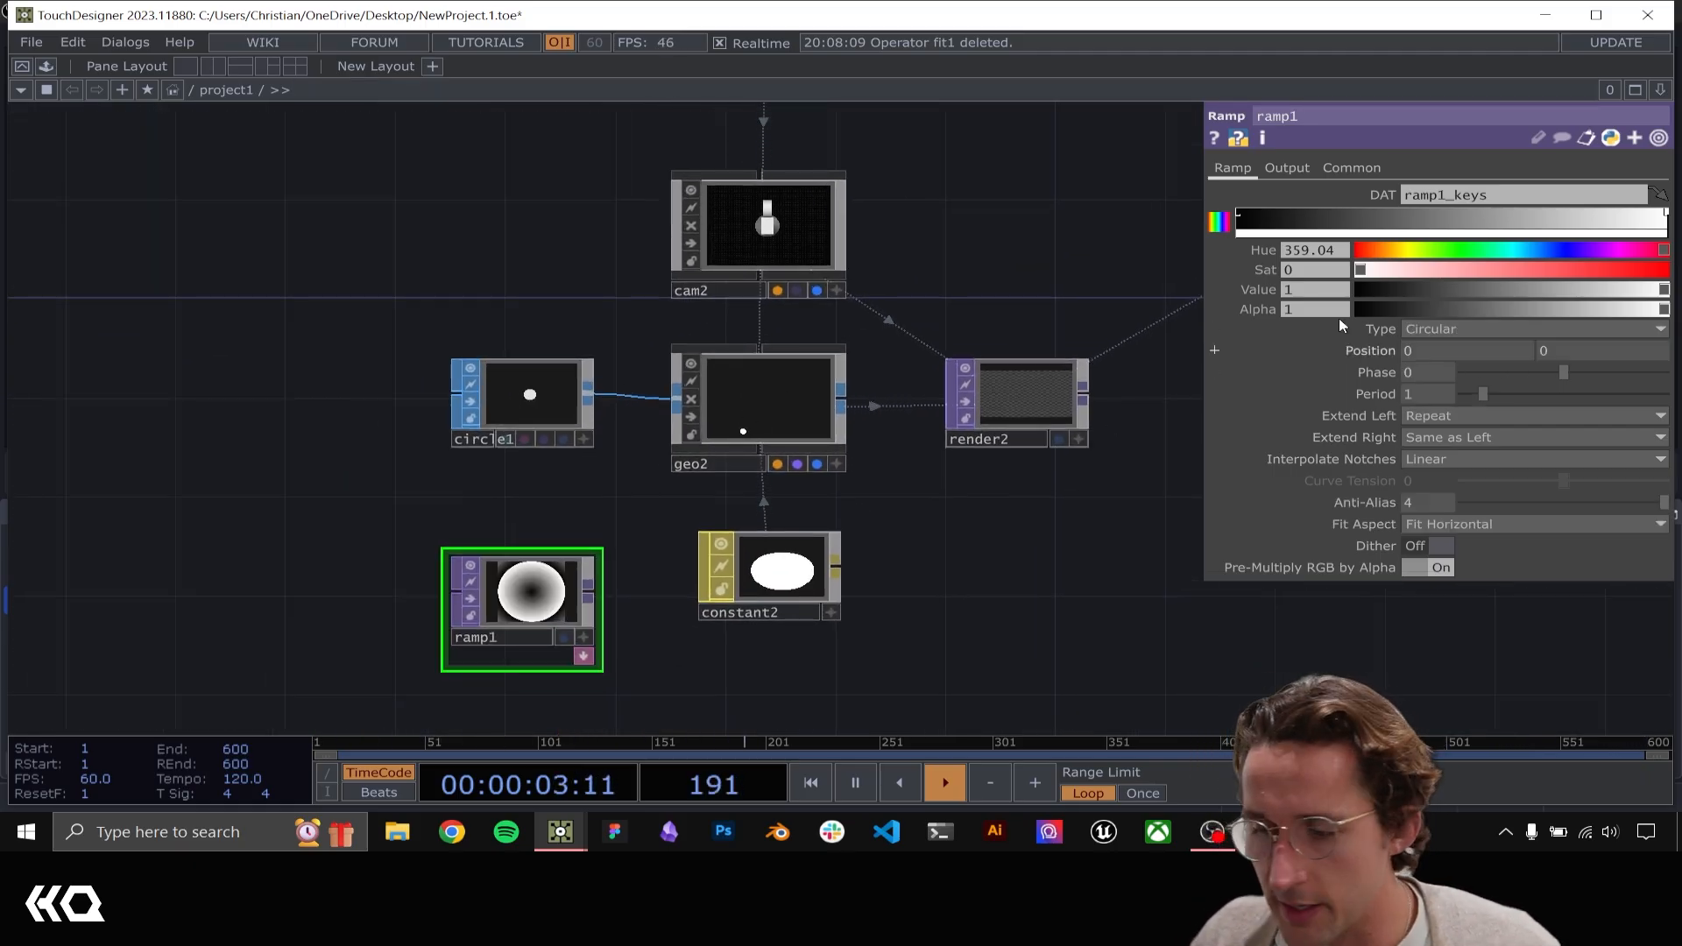
click(1459, 417)
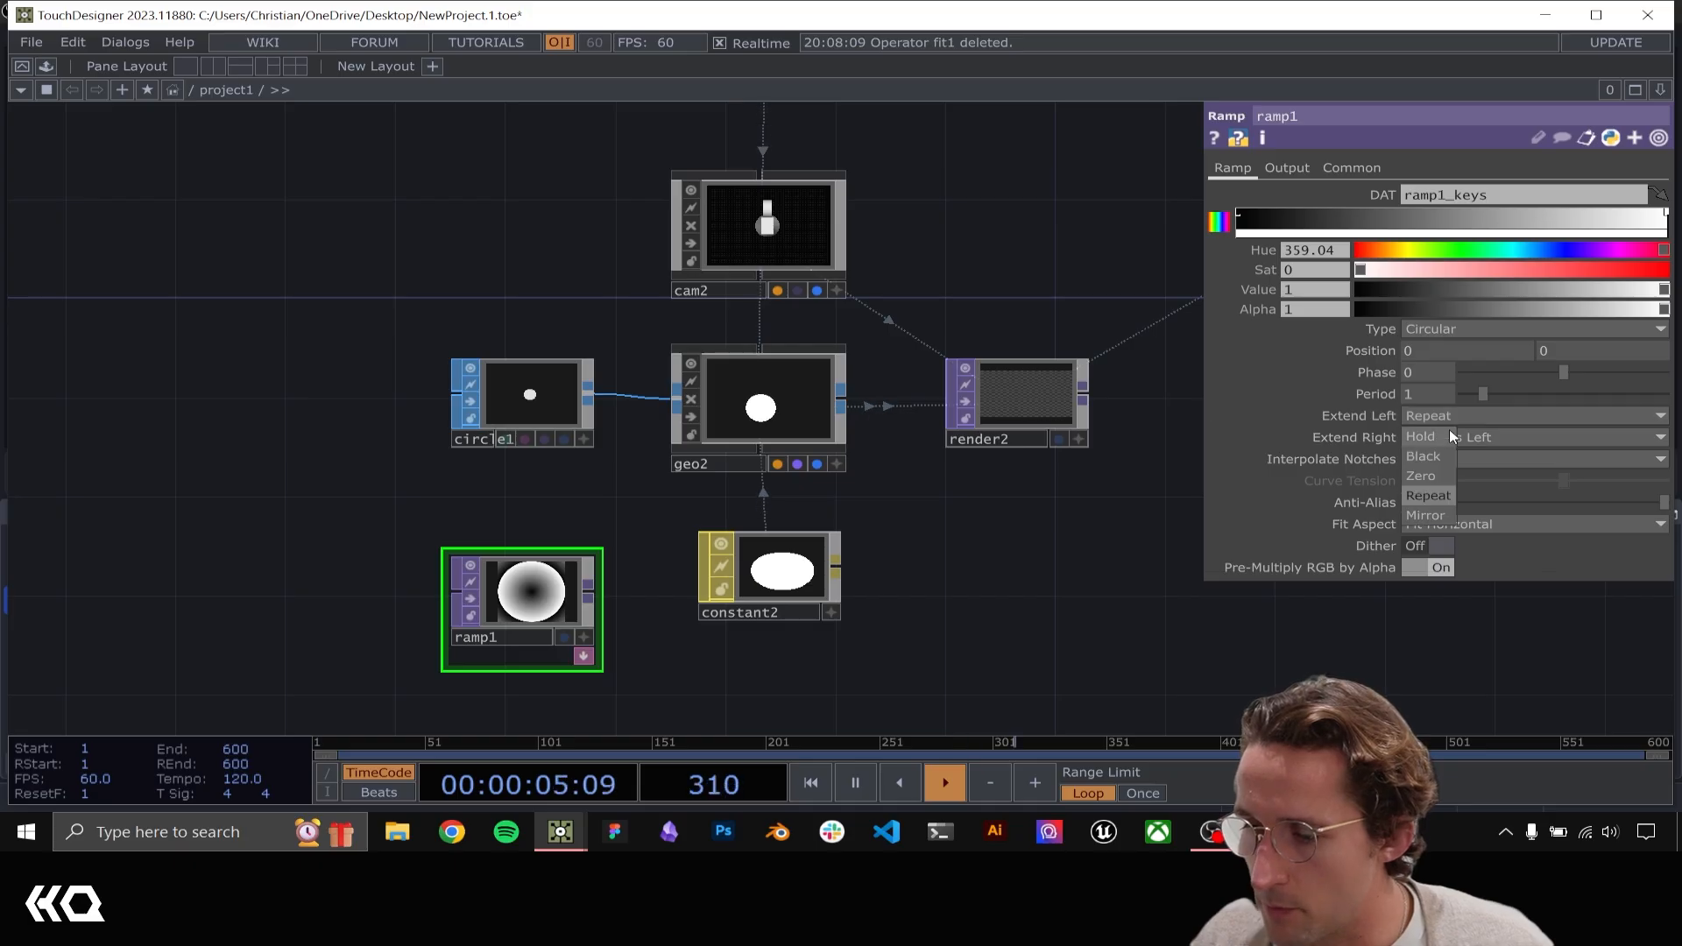
click(1422, 436)
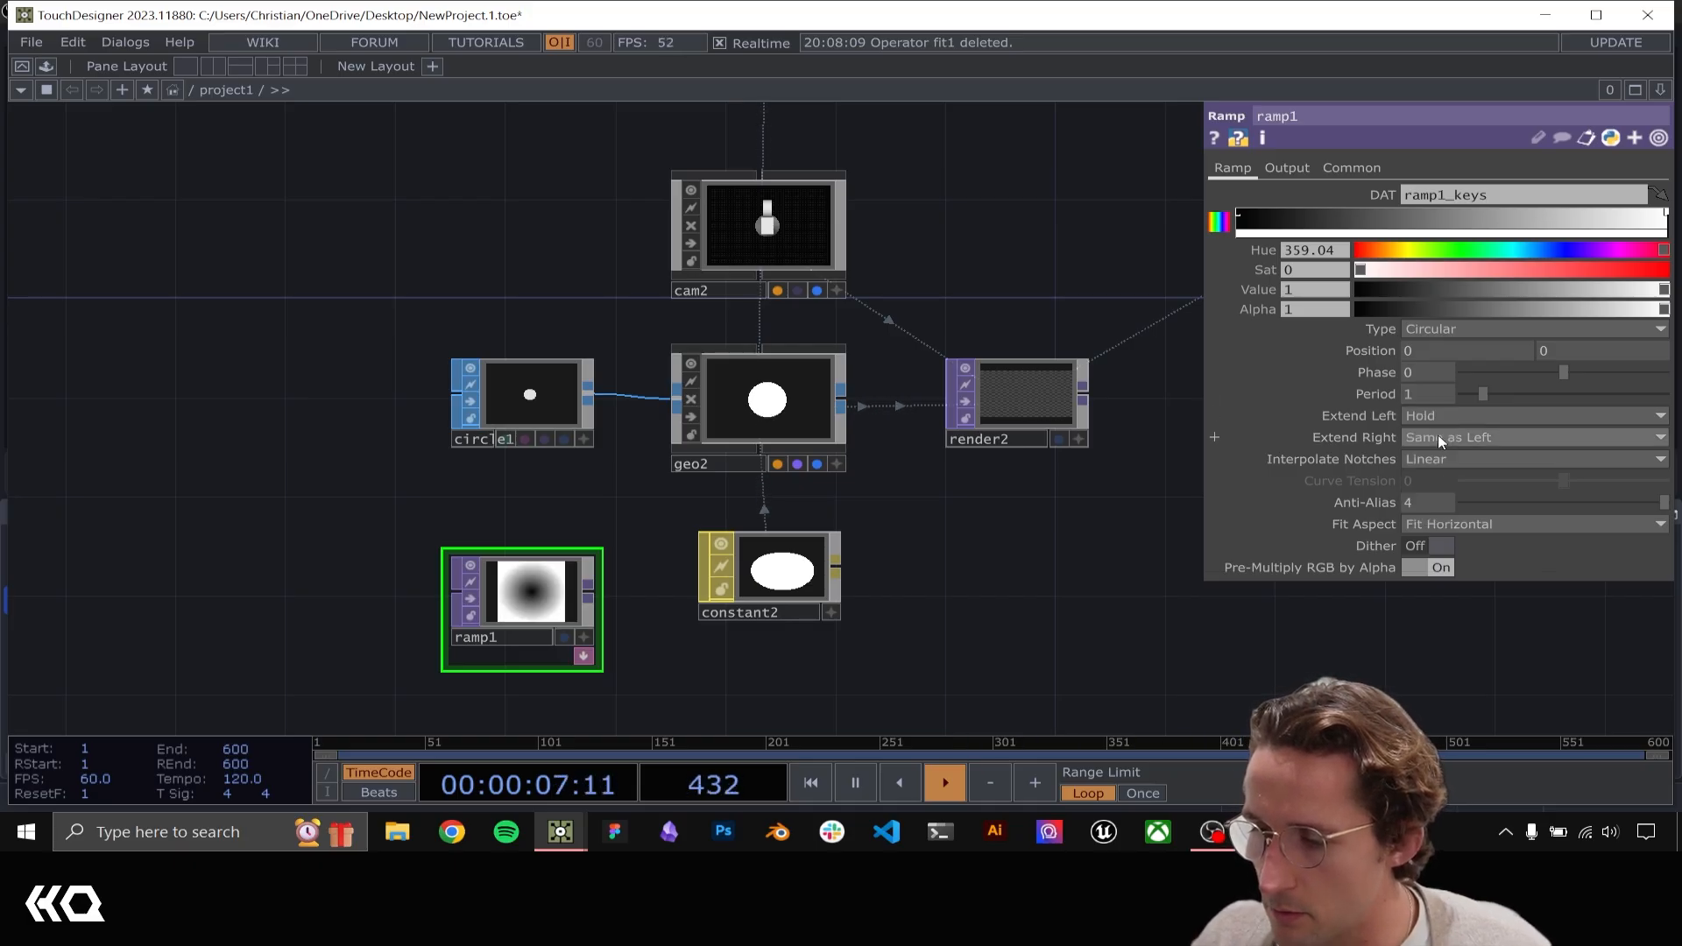
click(1438, 436)
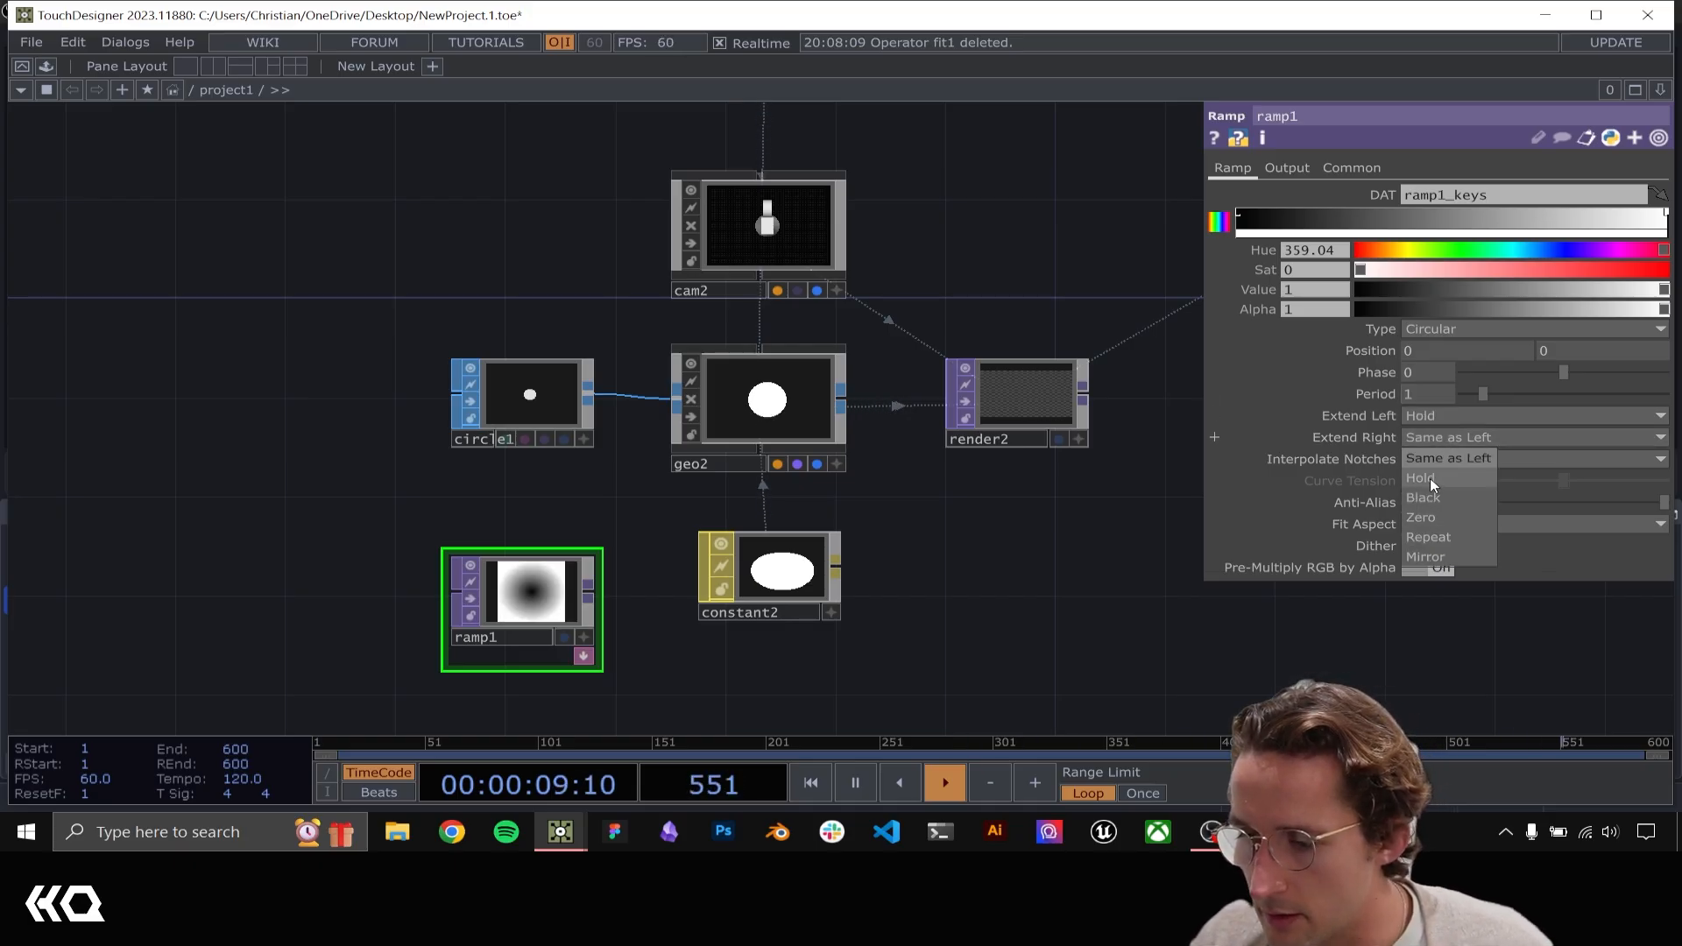
click(1430, 478)
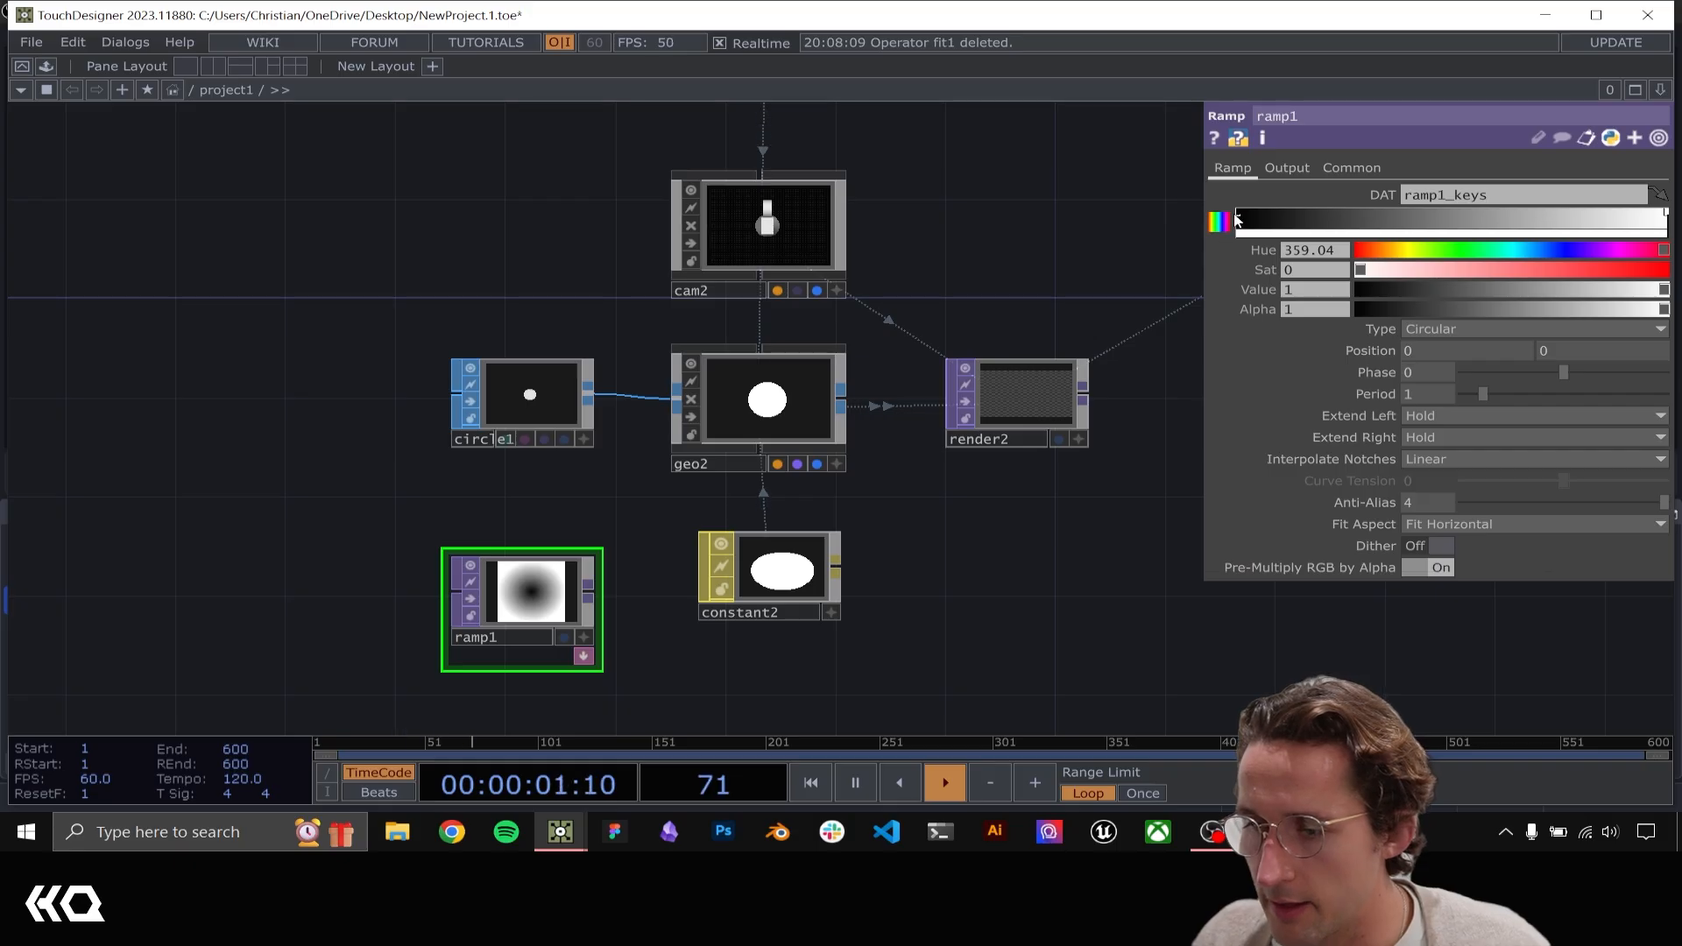
Reverse ramp1's gradient with the white key at the start, and set the end key to Value 1 and Alpha 0
drag(1240, 218, 1427, 218)
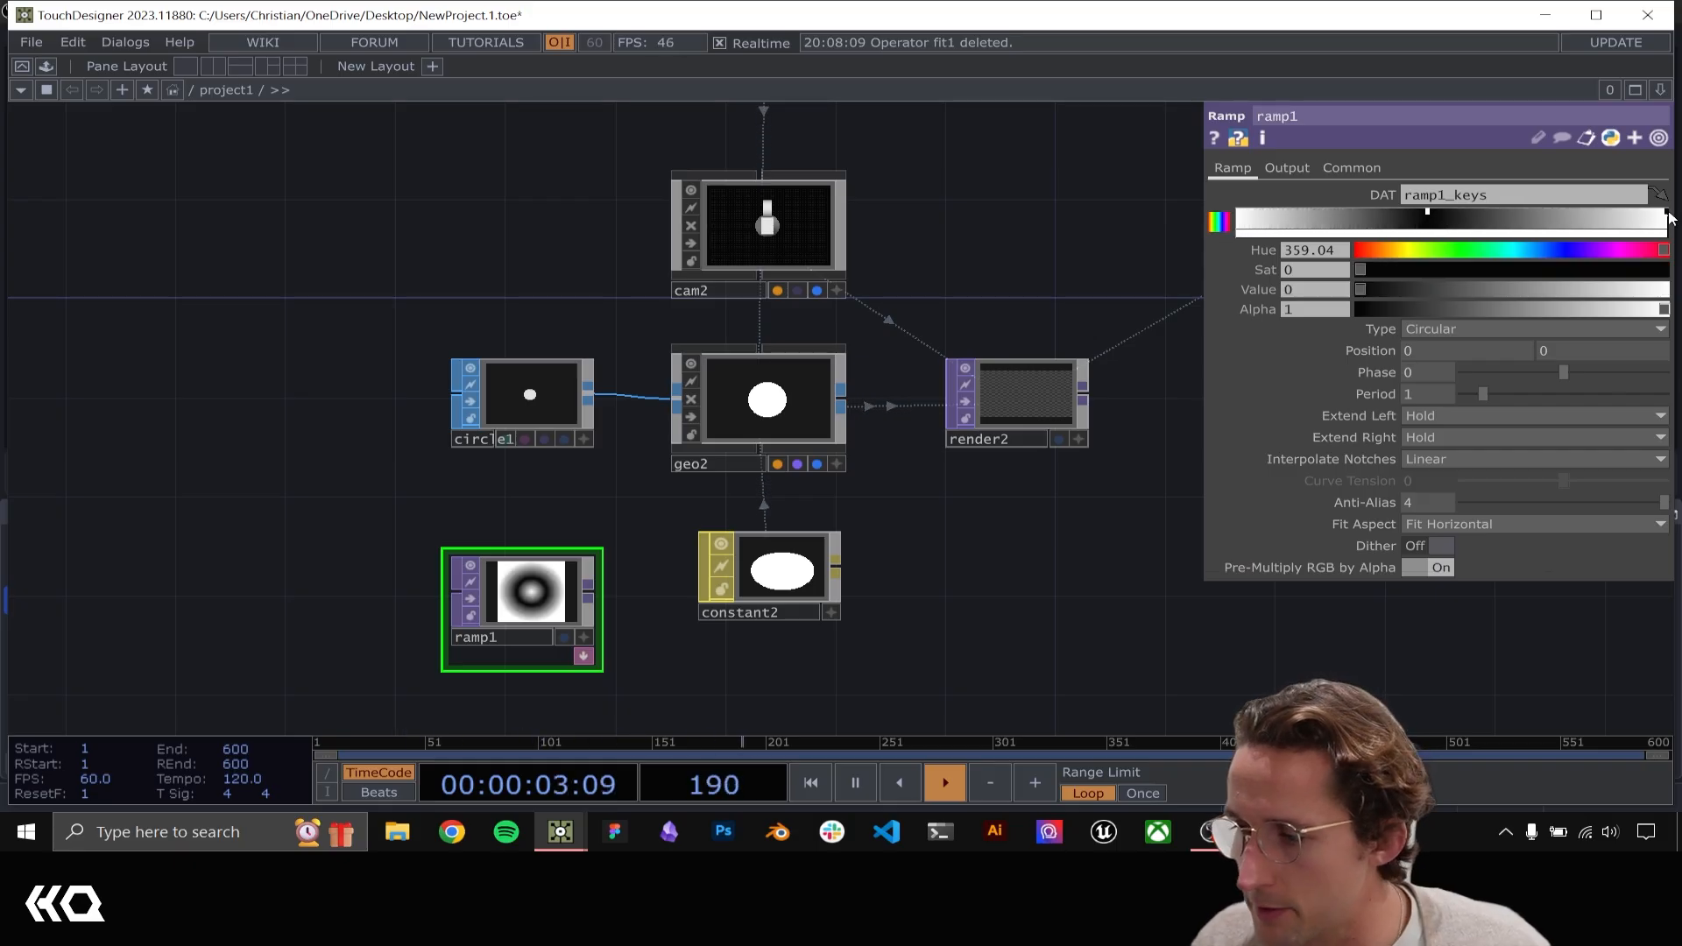
drag(1668, 216, 1251, 219)
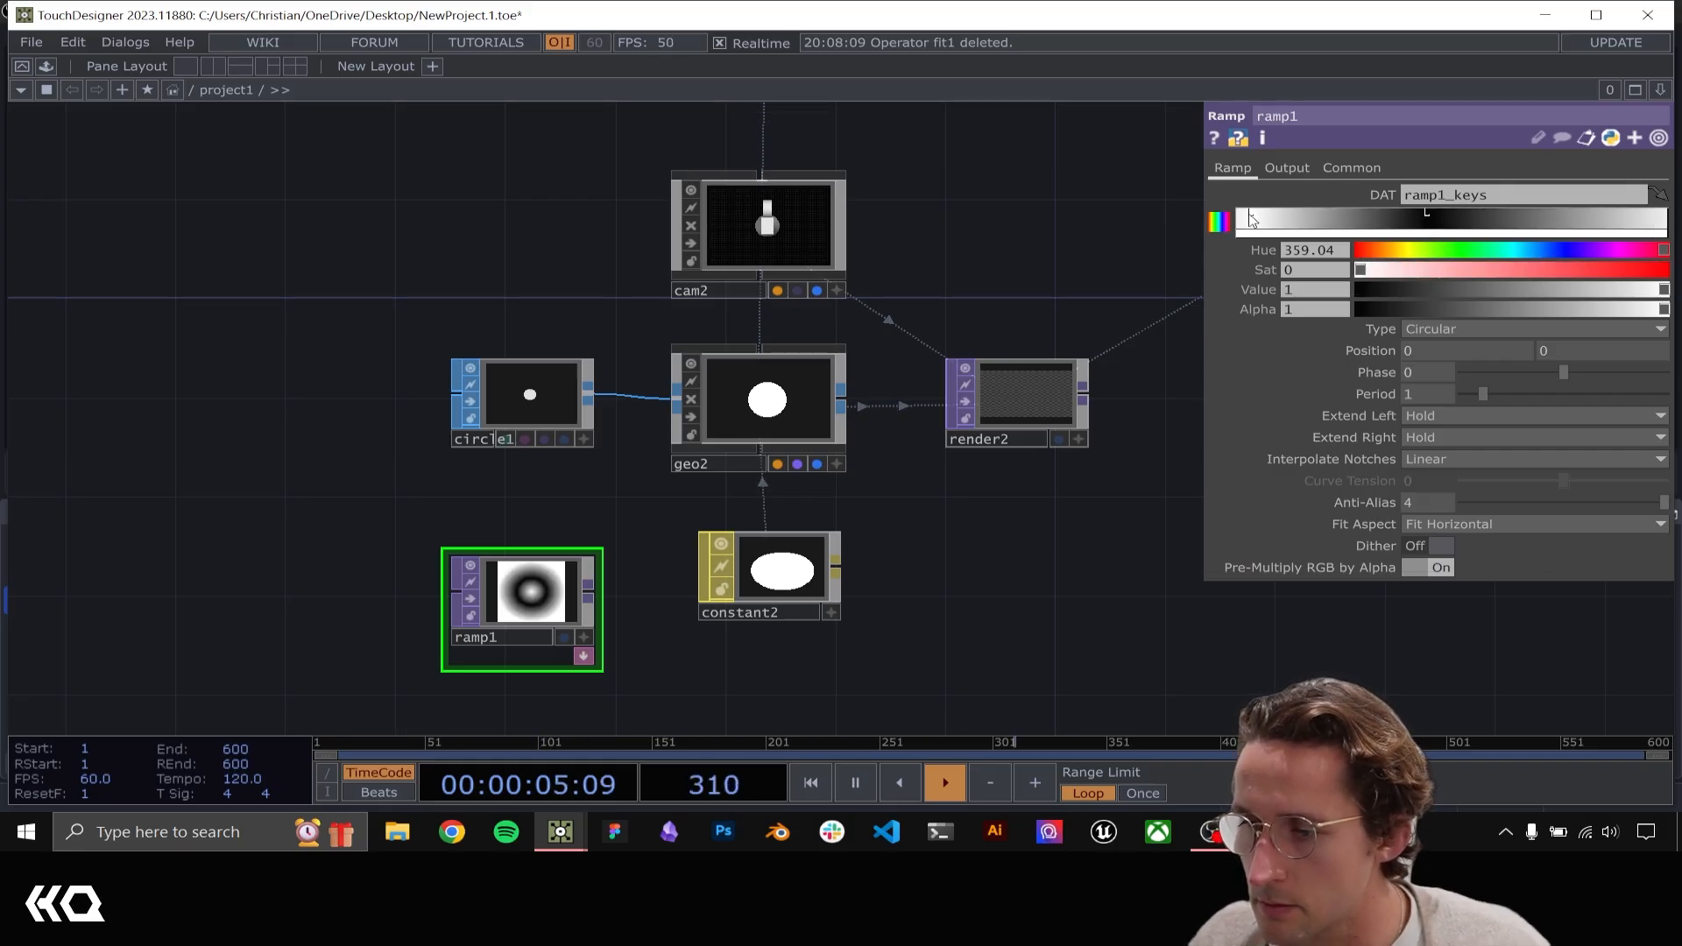
drag(1428, 218, 1664, 227)
scroll(574, 555, up, 5)
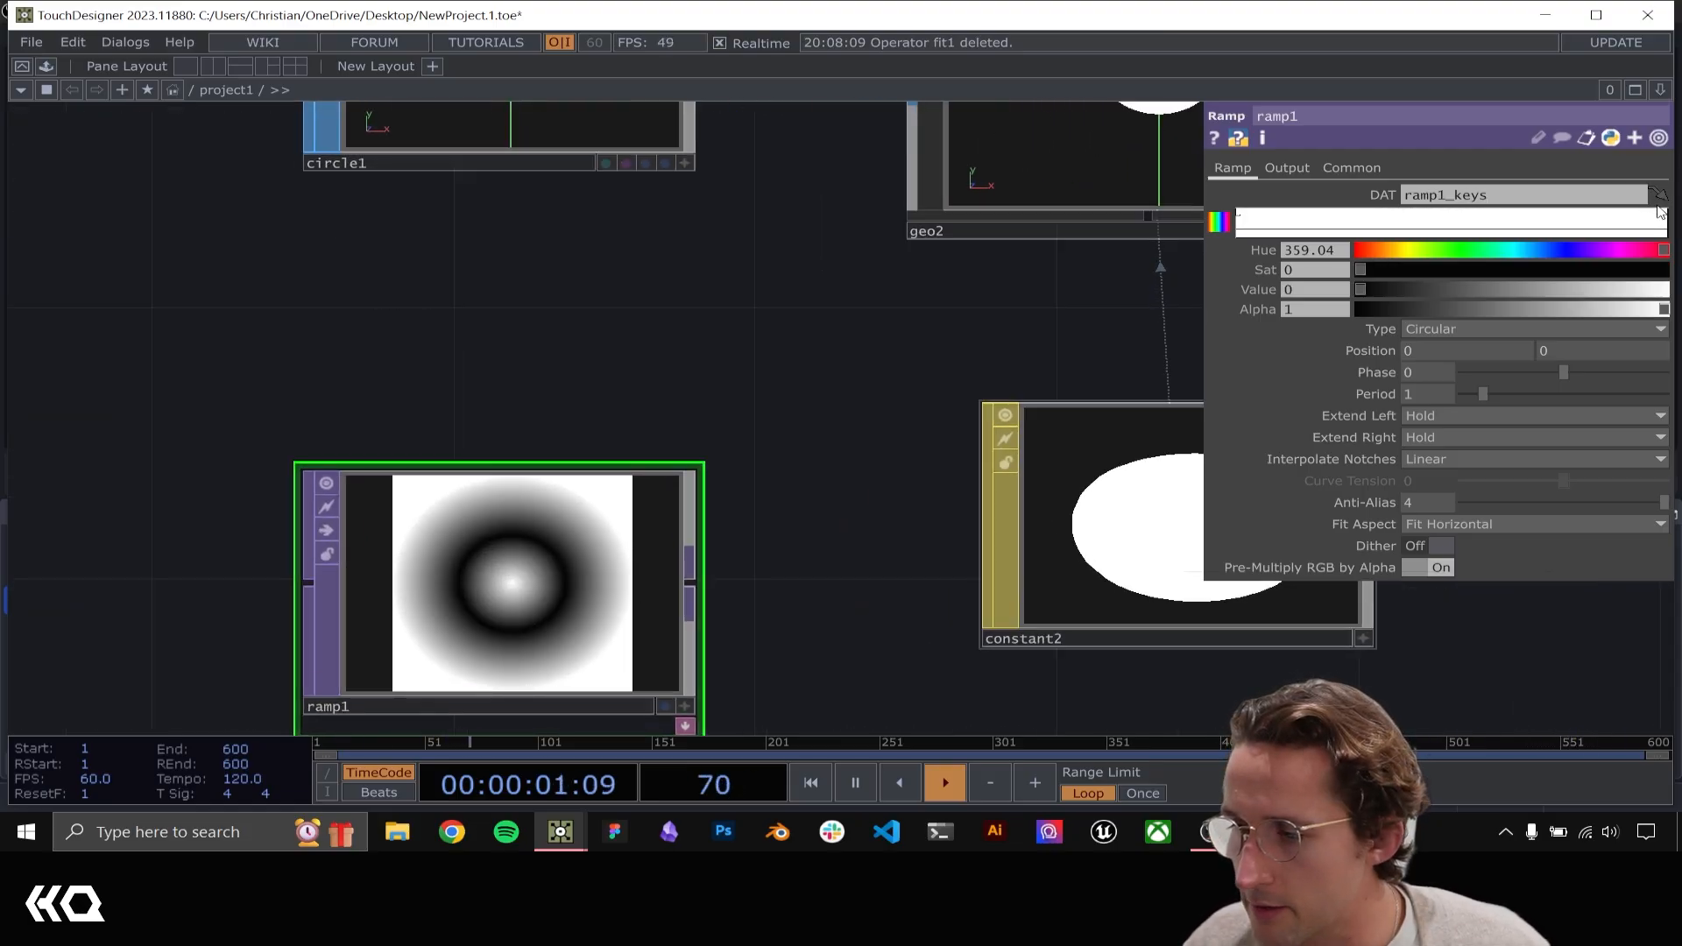
drag(1658, 210, 1664, 220)
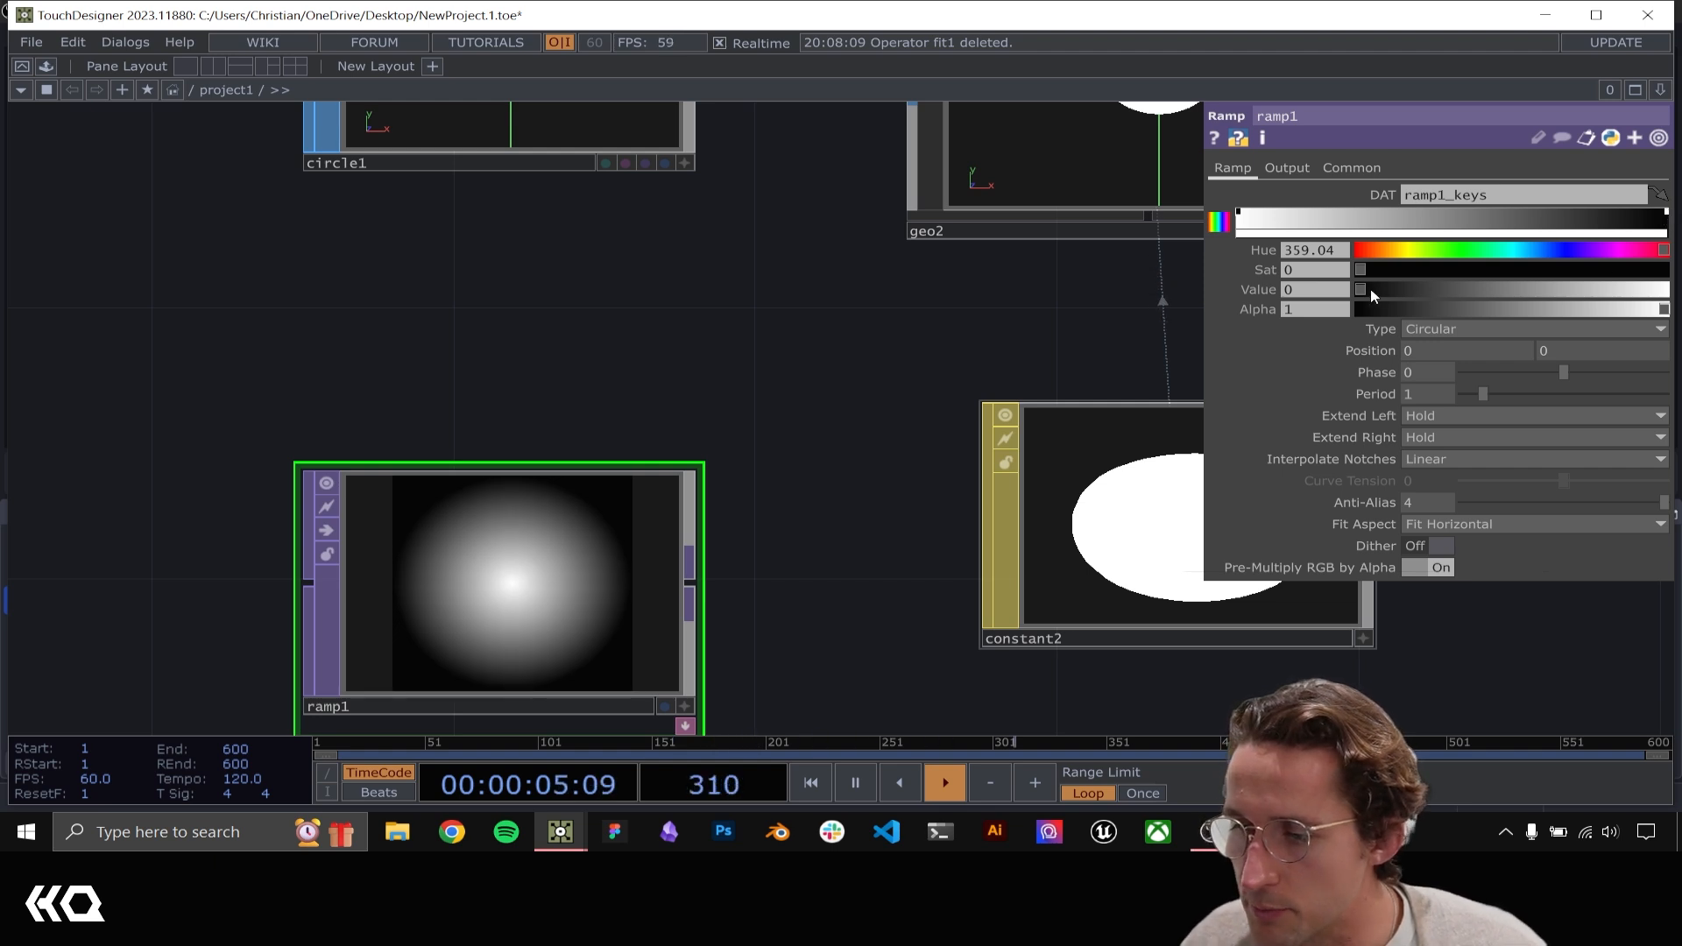
drag(1374, 296, 1248, 308)
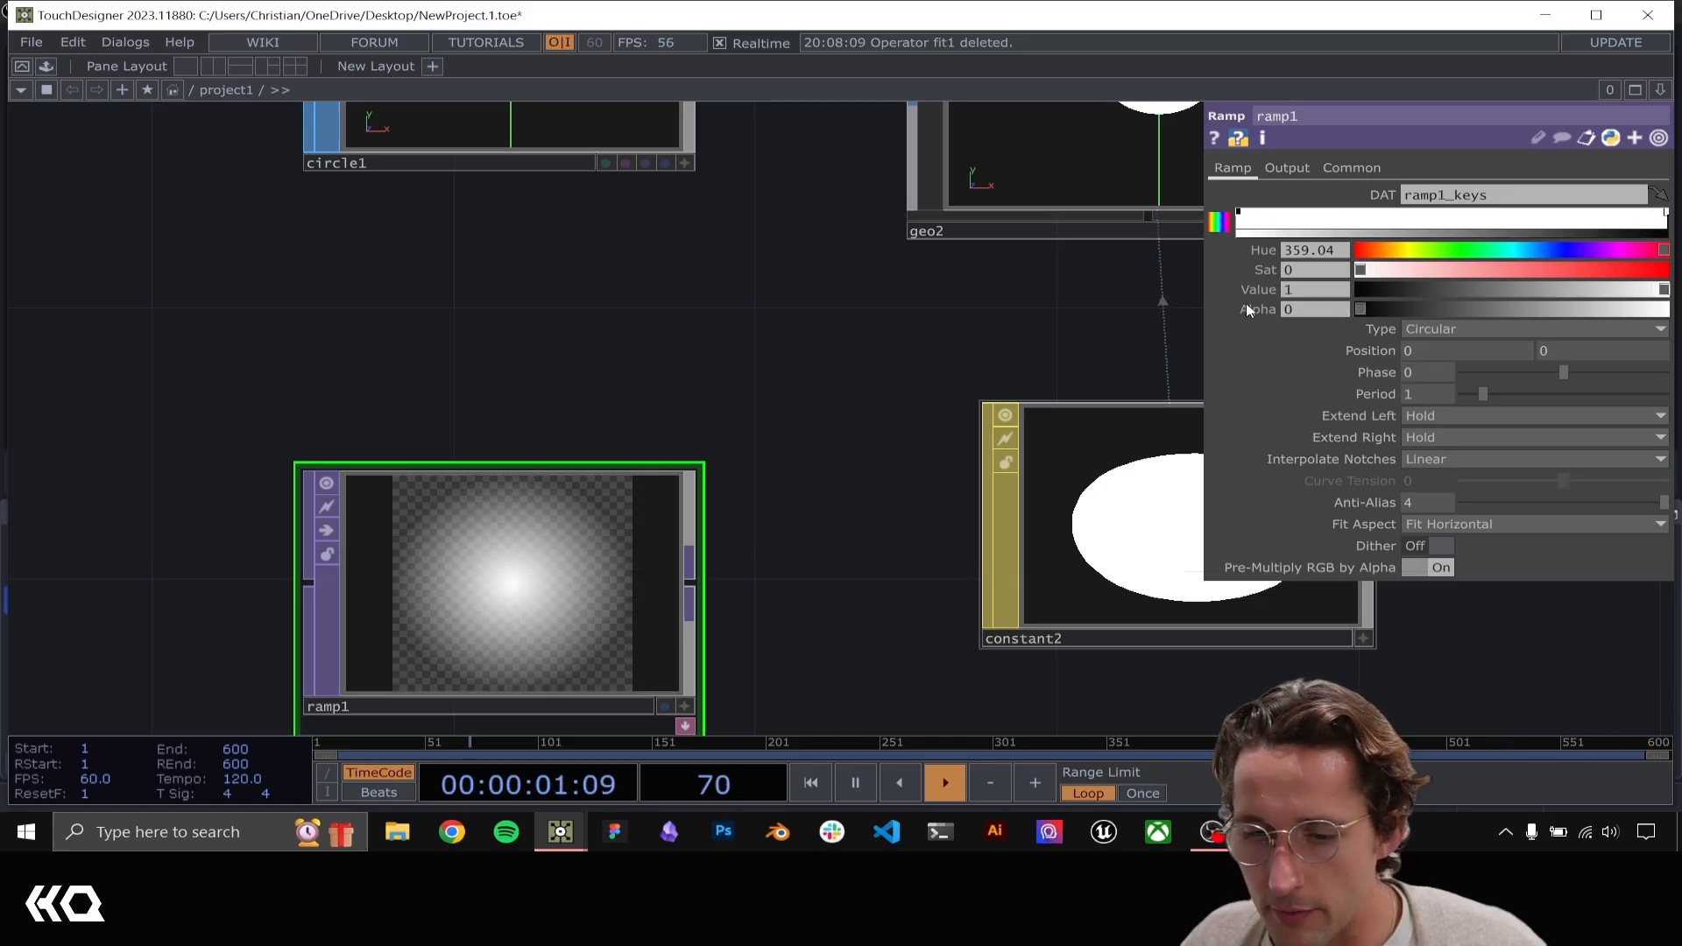
Assign ramp1 as constant2's Color Map and line ramp1 up beside constant2
drag(613, 395, 349, 335)
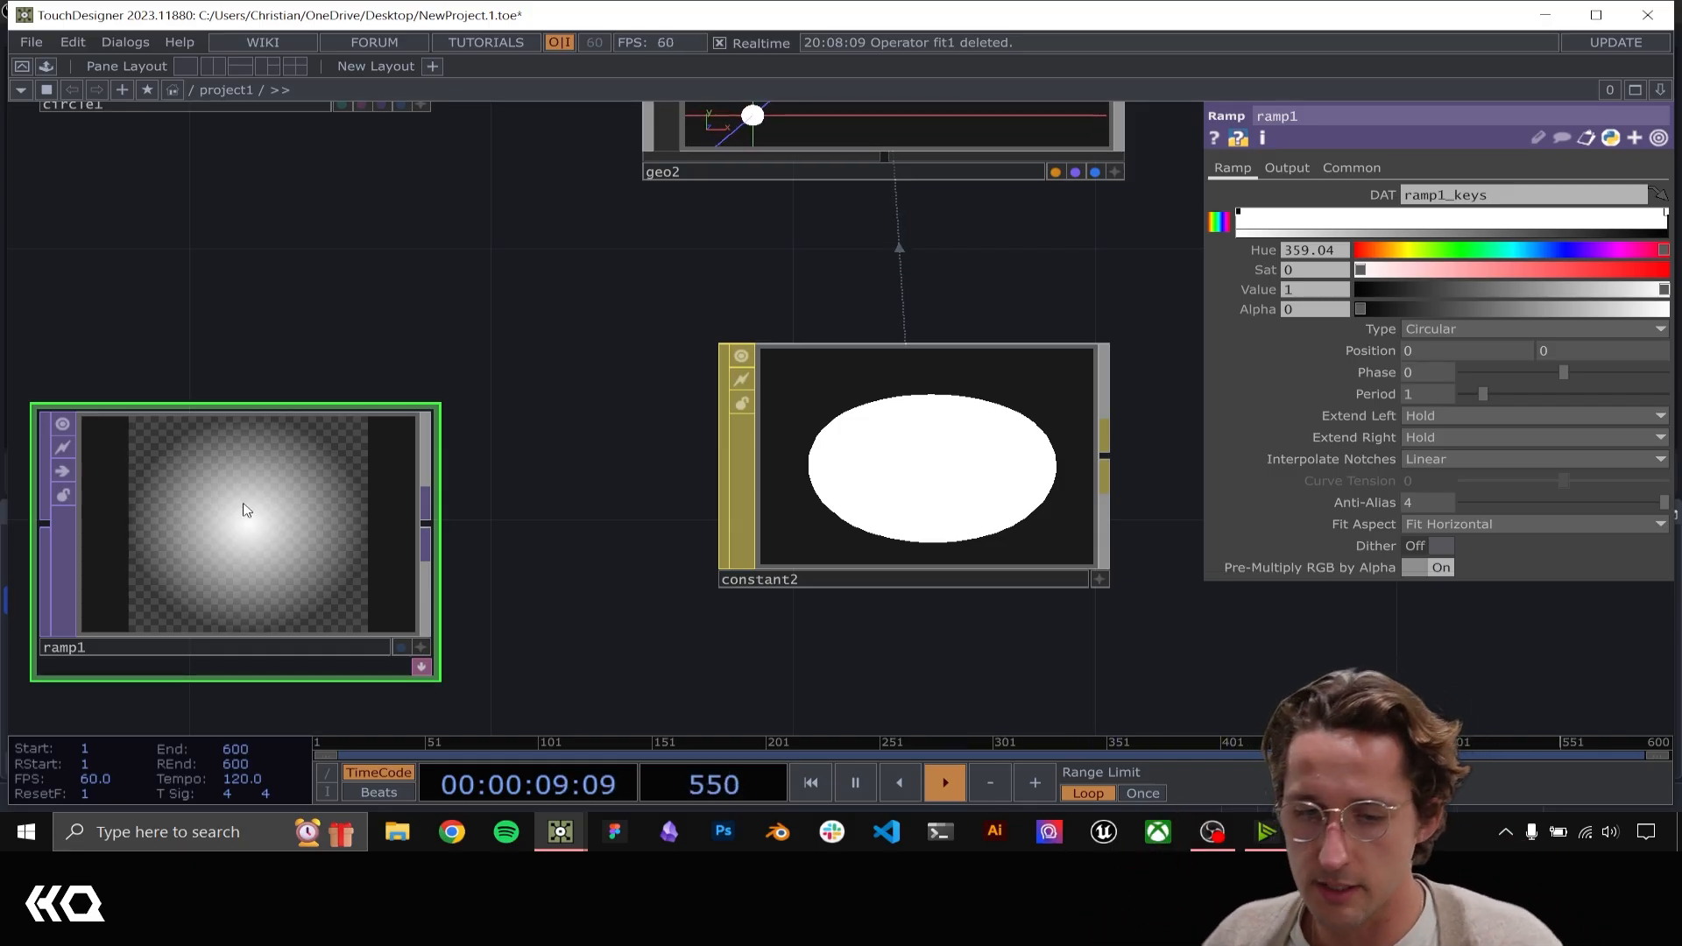
mouse_move(246, 510)
mouse_down()
mouse_move(703, 444)
mouse_move(854, 447)
mouse_up()
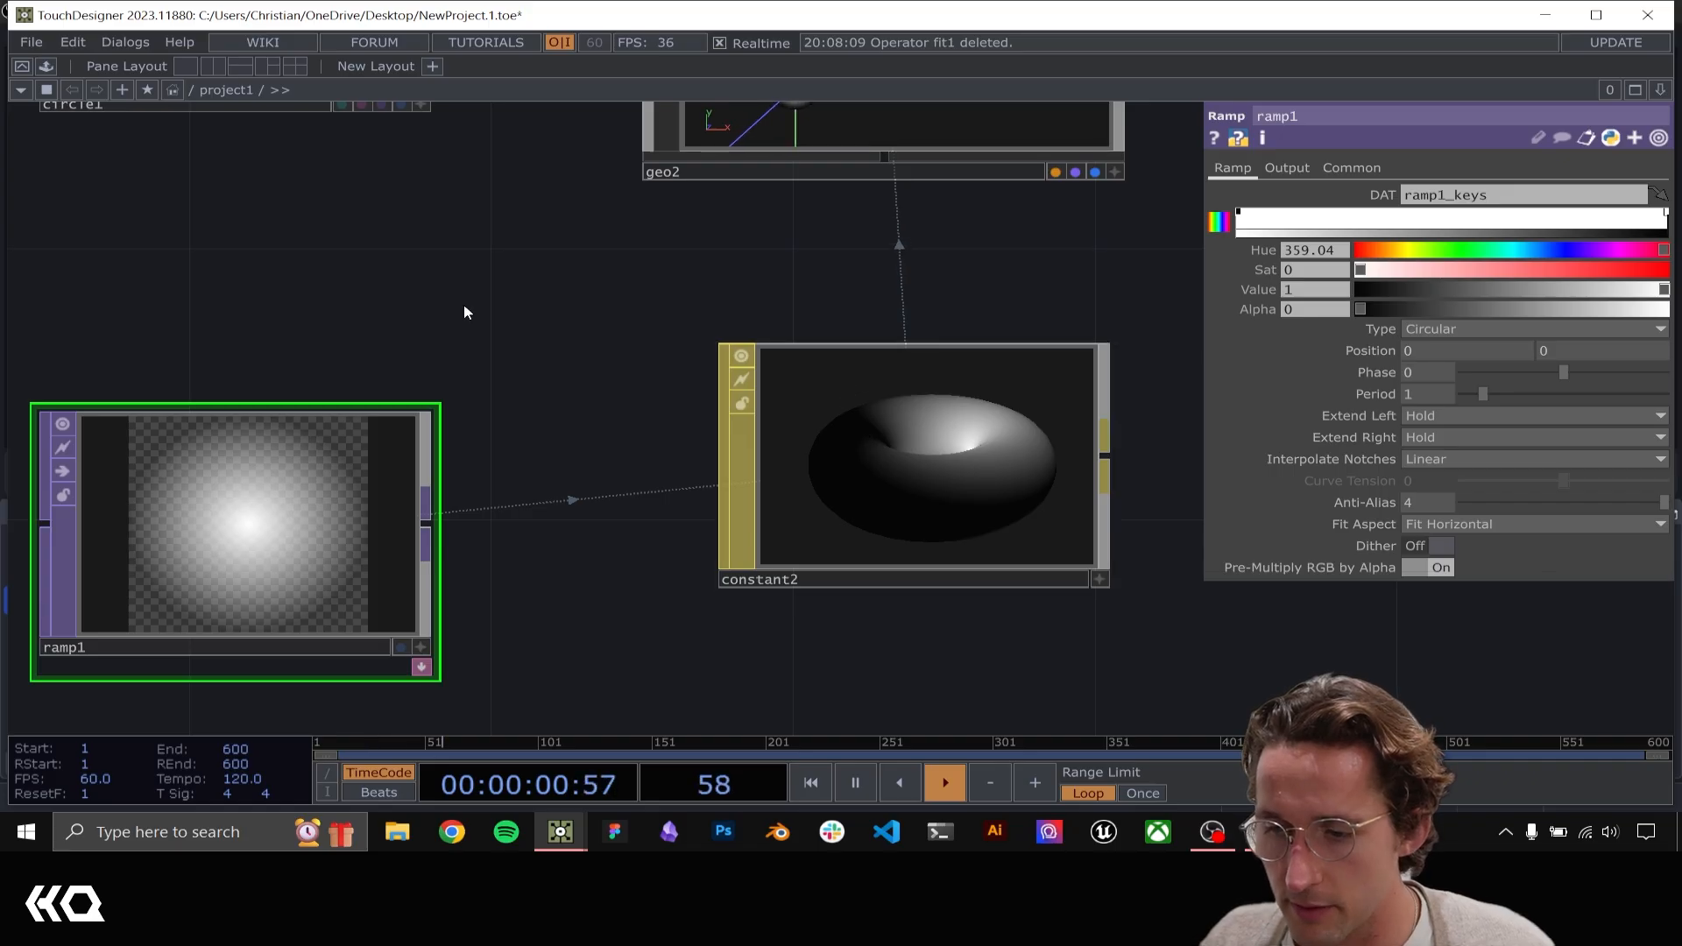
drag(465, 312, 538, 472)
scroll(309, 343, down, 2)
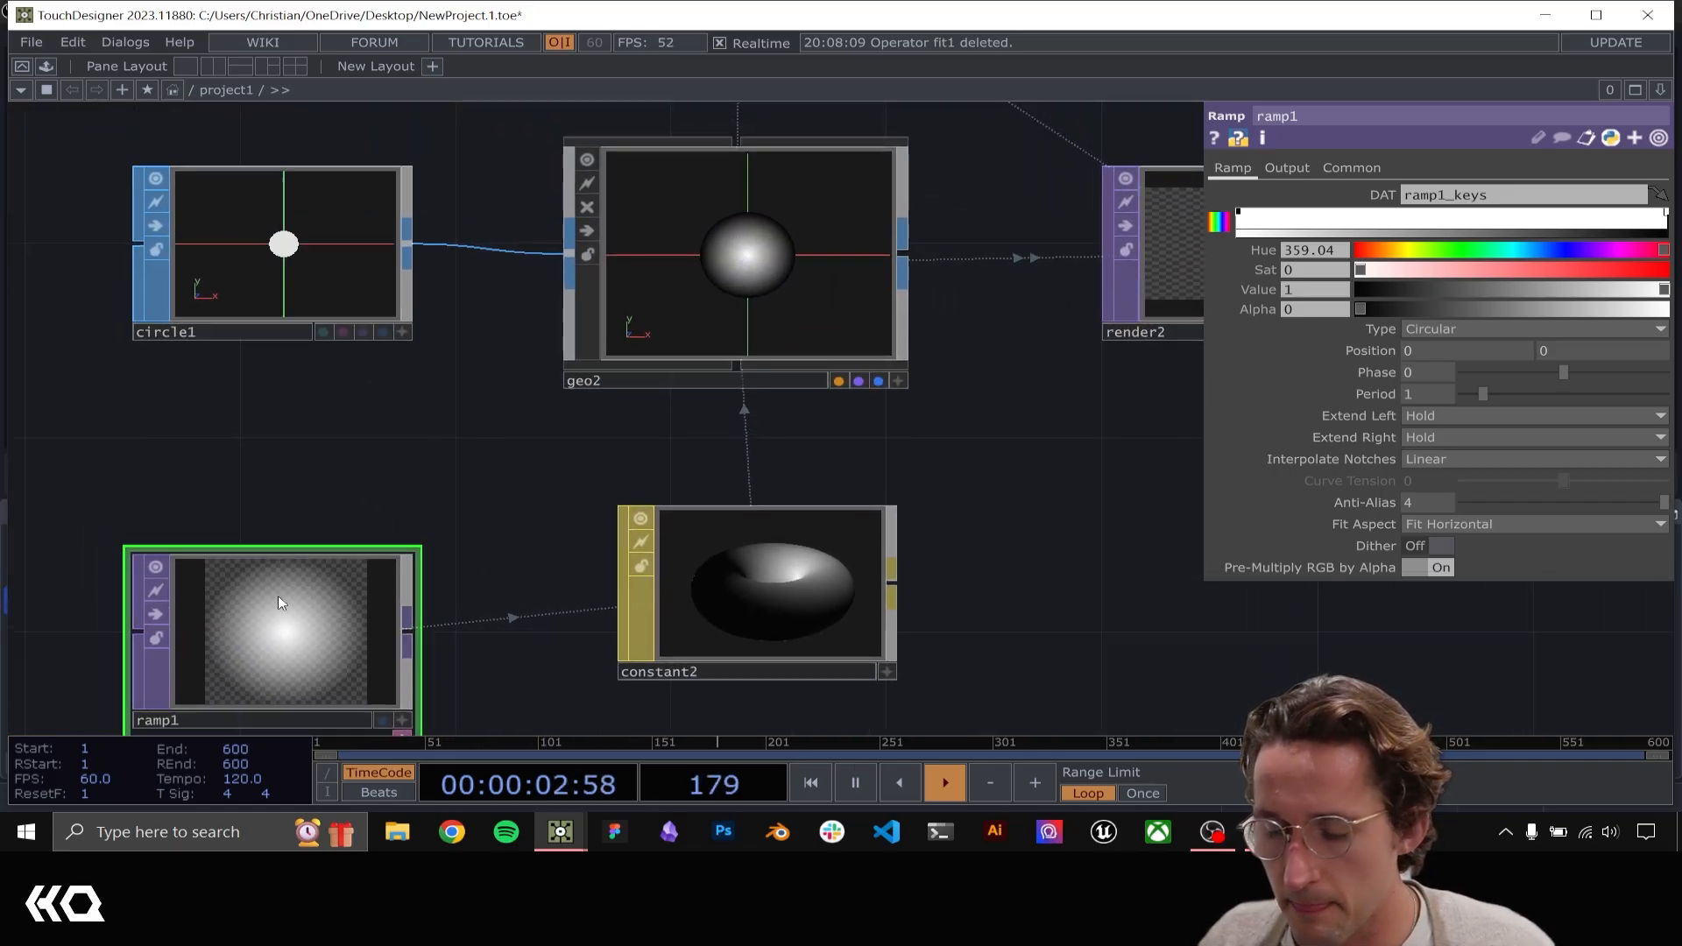
drag(278, 601, 275, 552)
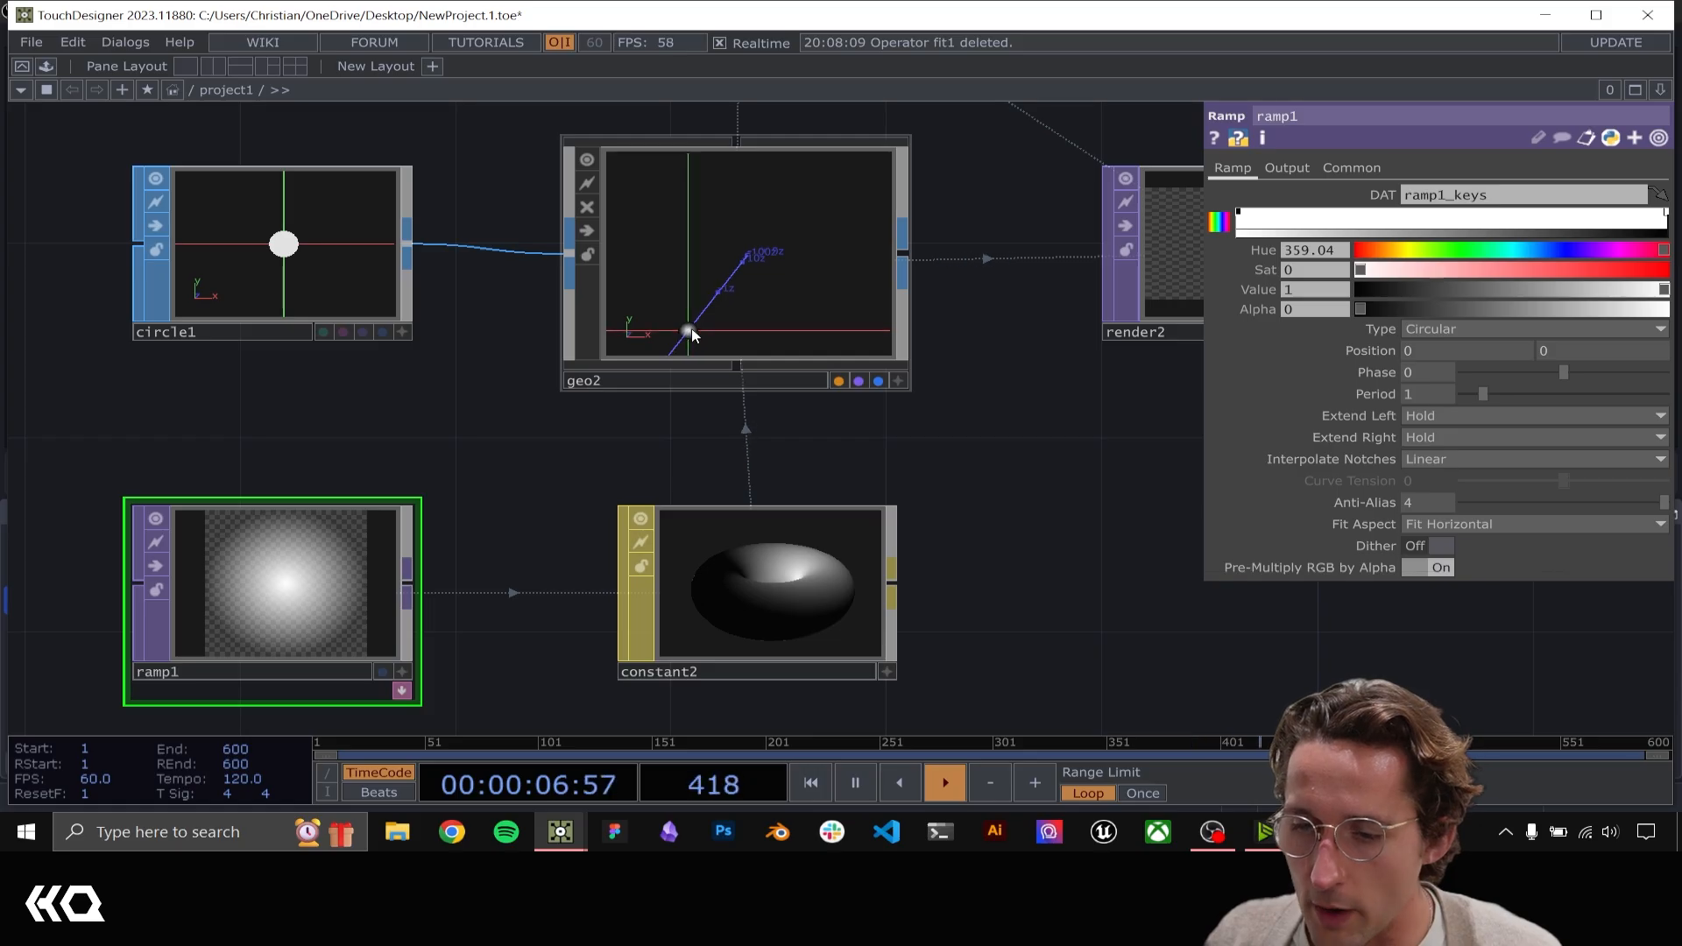
Turn on Blending (Transparency) and Discard Pixels Based on Alpha in the constant2 material
click(734, 319)
click(785, 523)
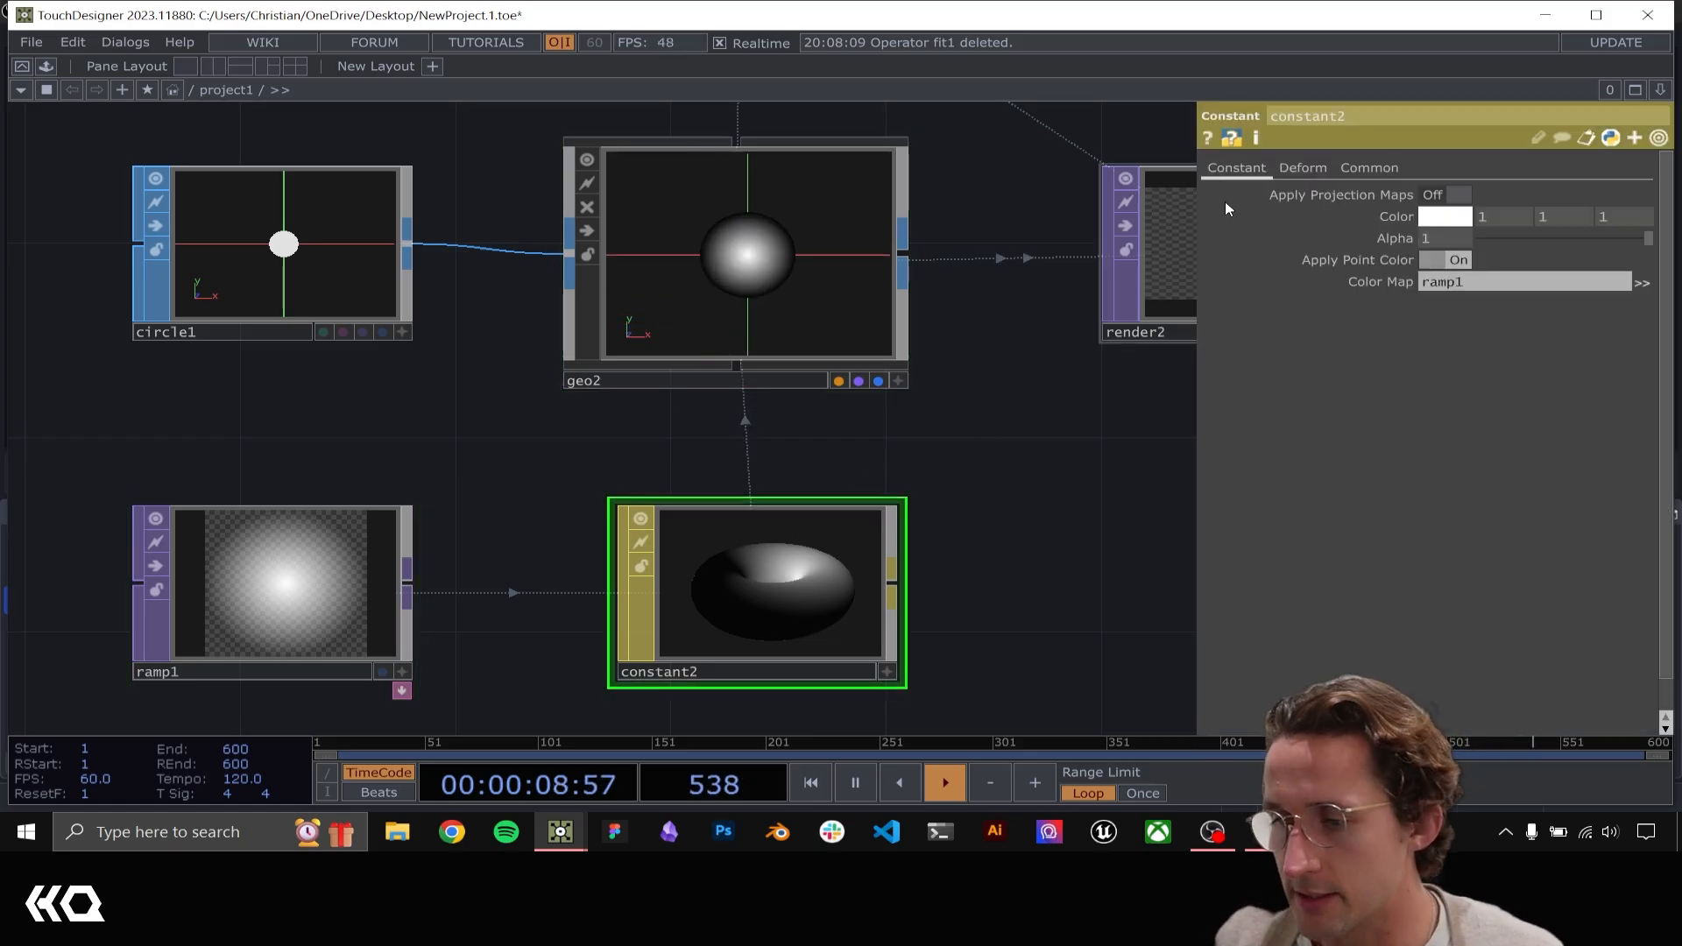
click(1362, 168)
drag(946, 479, 845, 474)
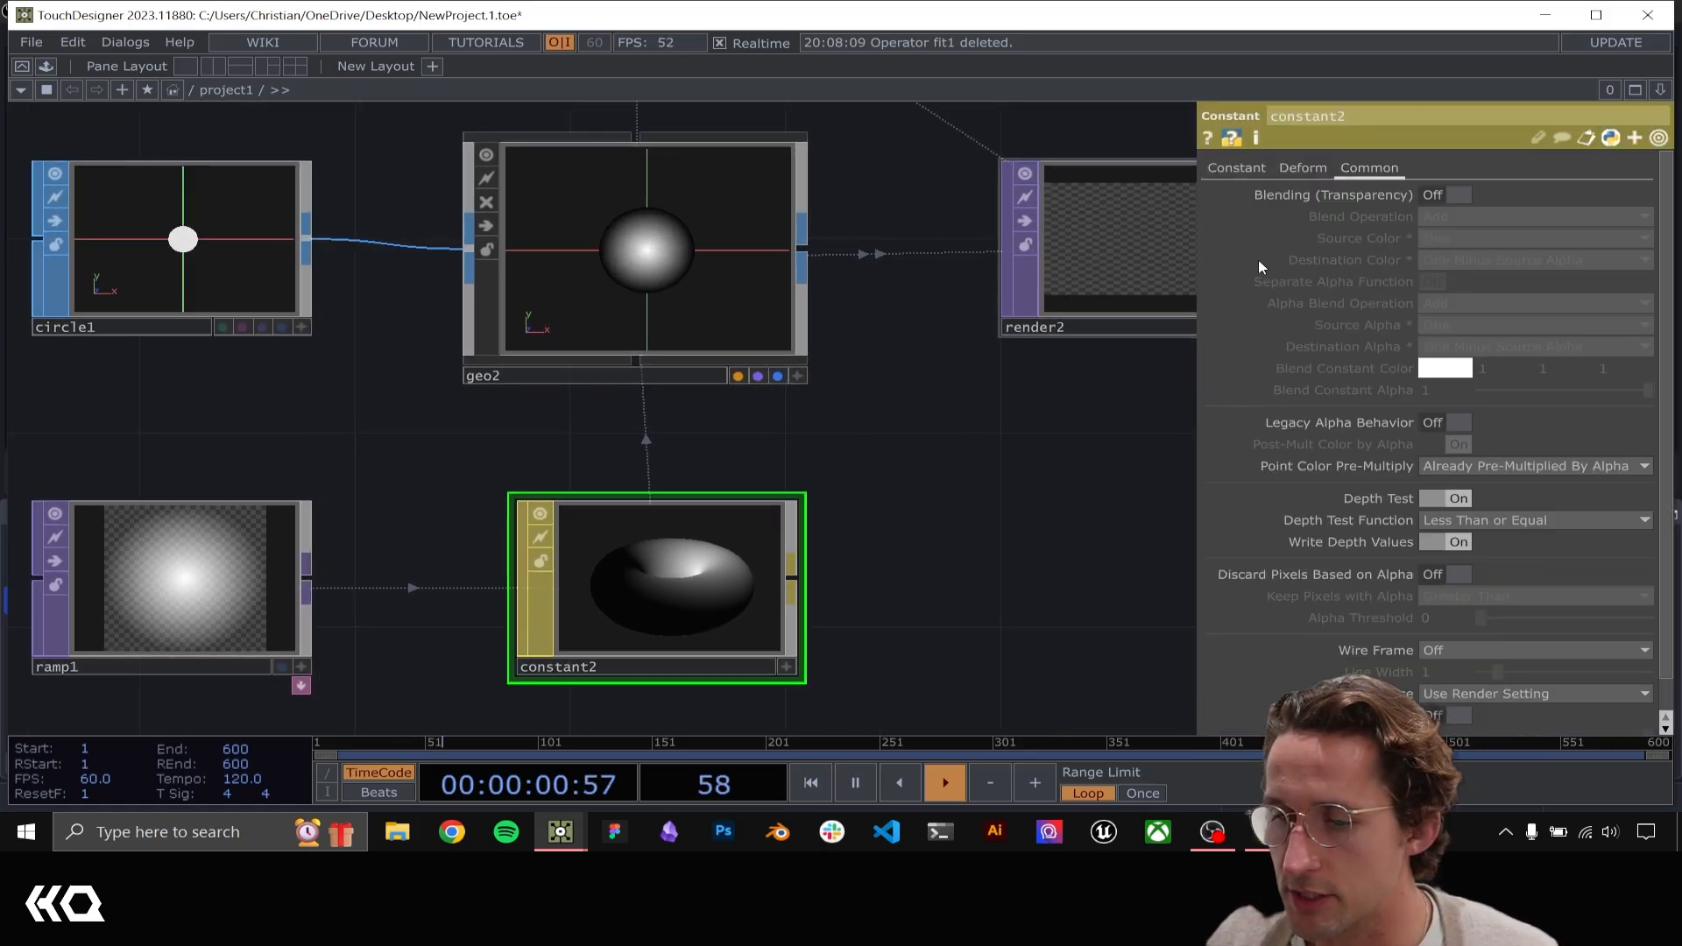
click(1440, 193)
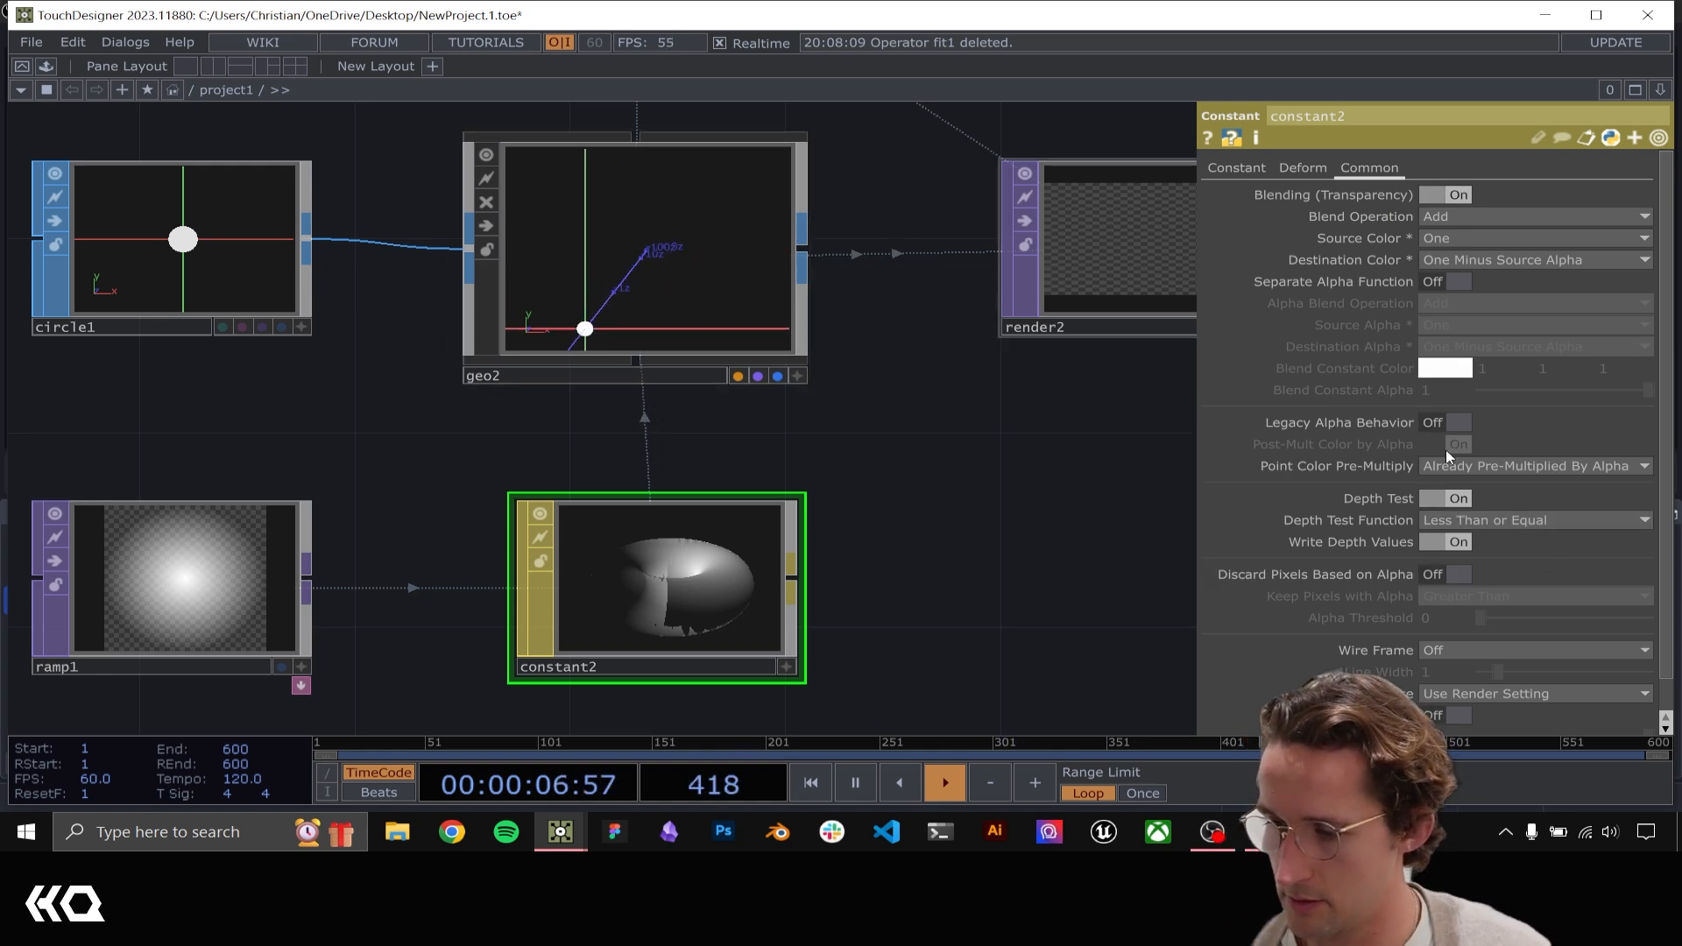
click(1453, 574)
scroll(809, 526, down, 3)
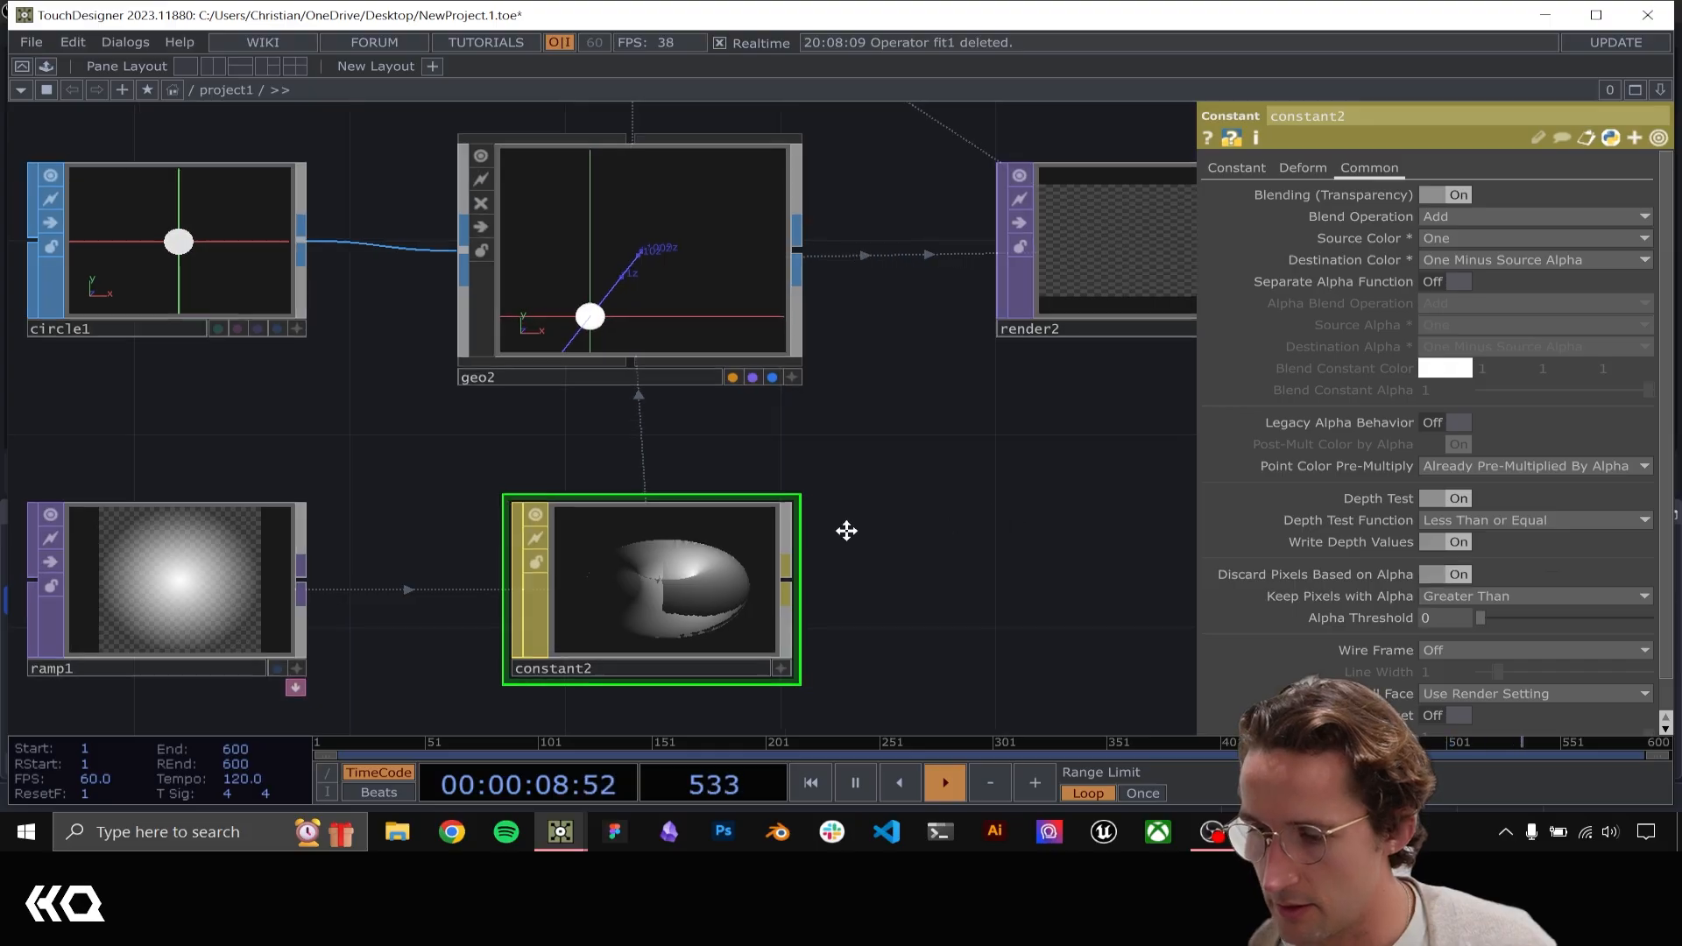
Examine how the soft gradient circles follow the hand in render2's output
scroll(809, 526, down, 2)
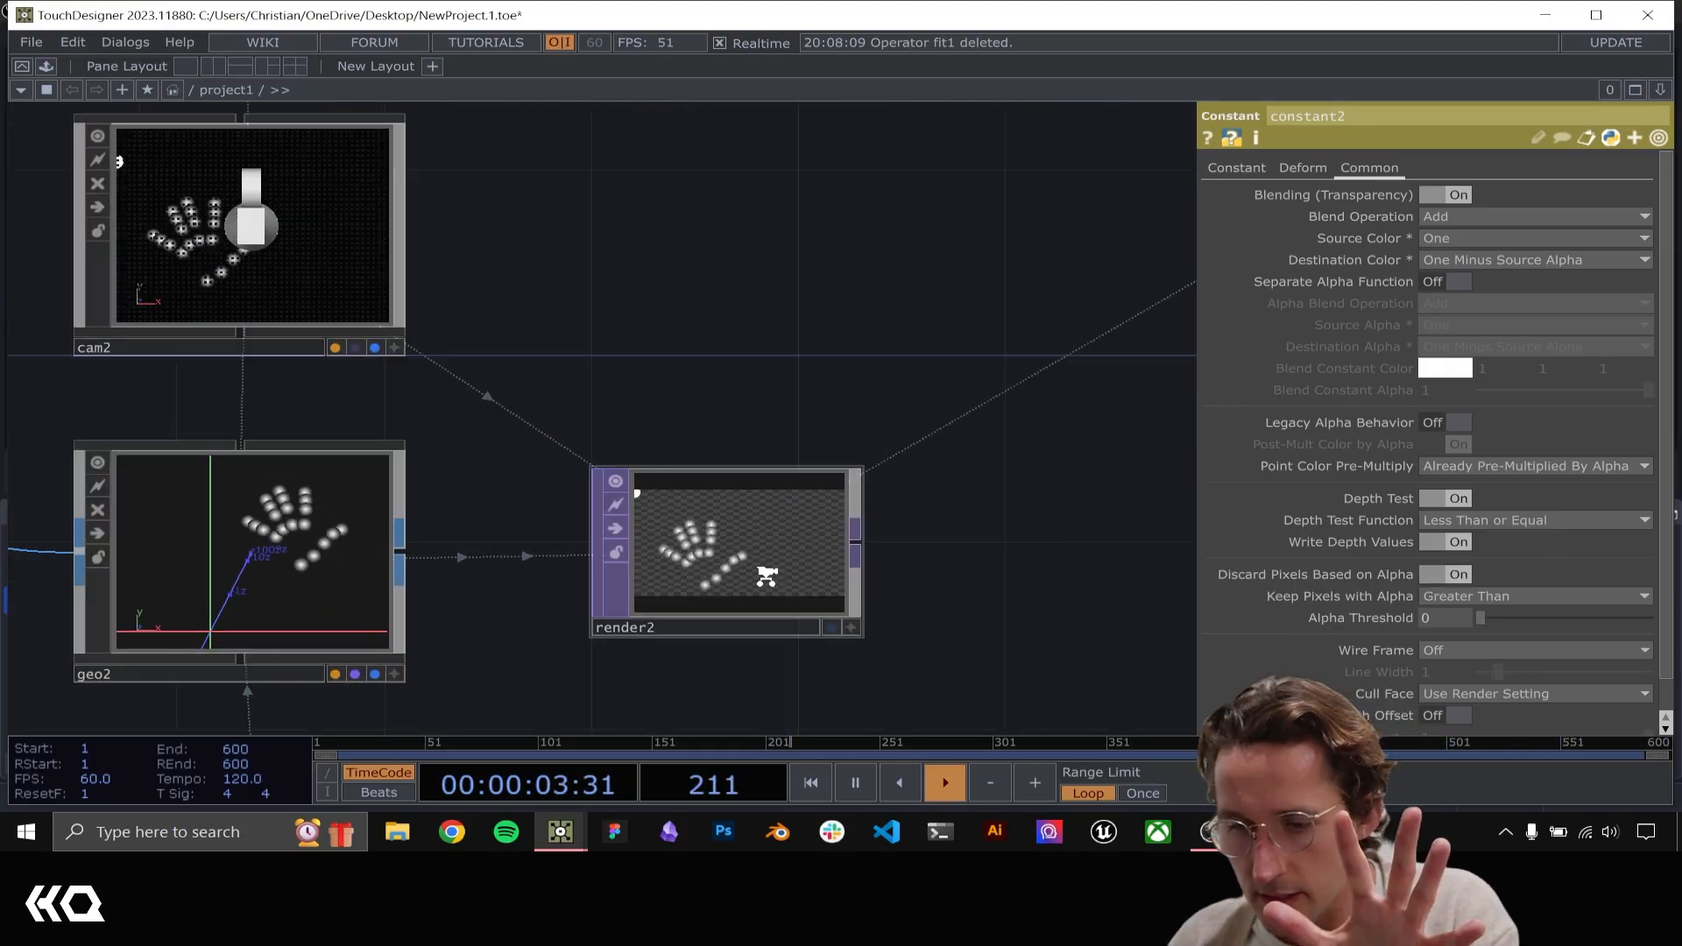
scroll(640, 494, up, 5)
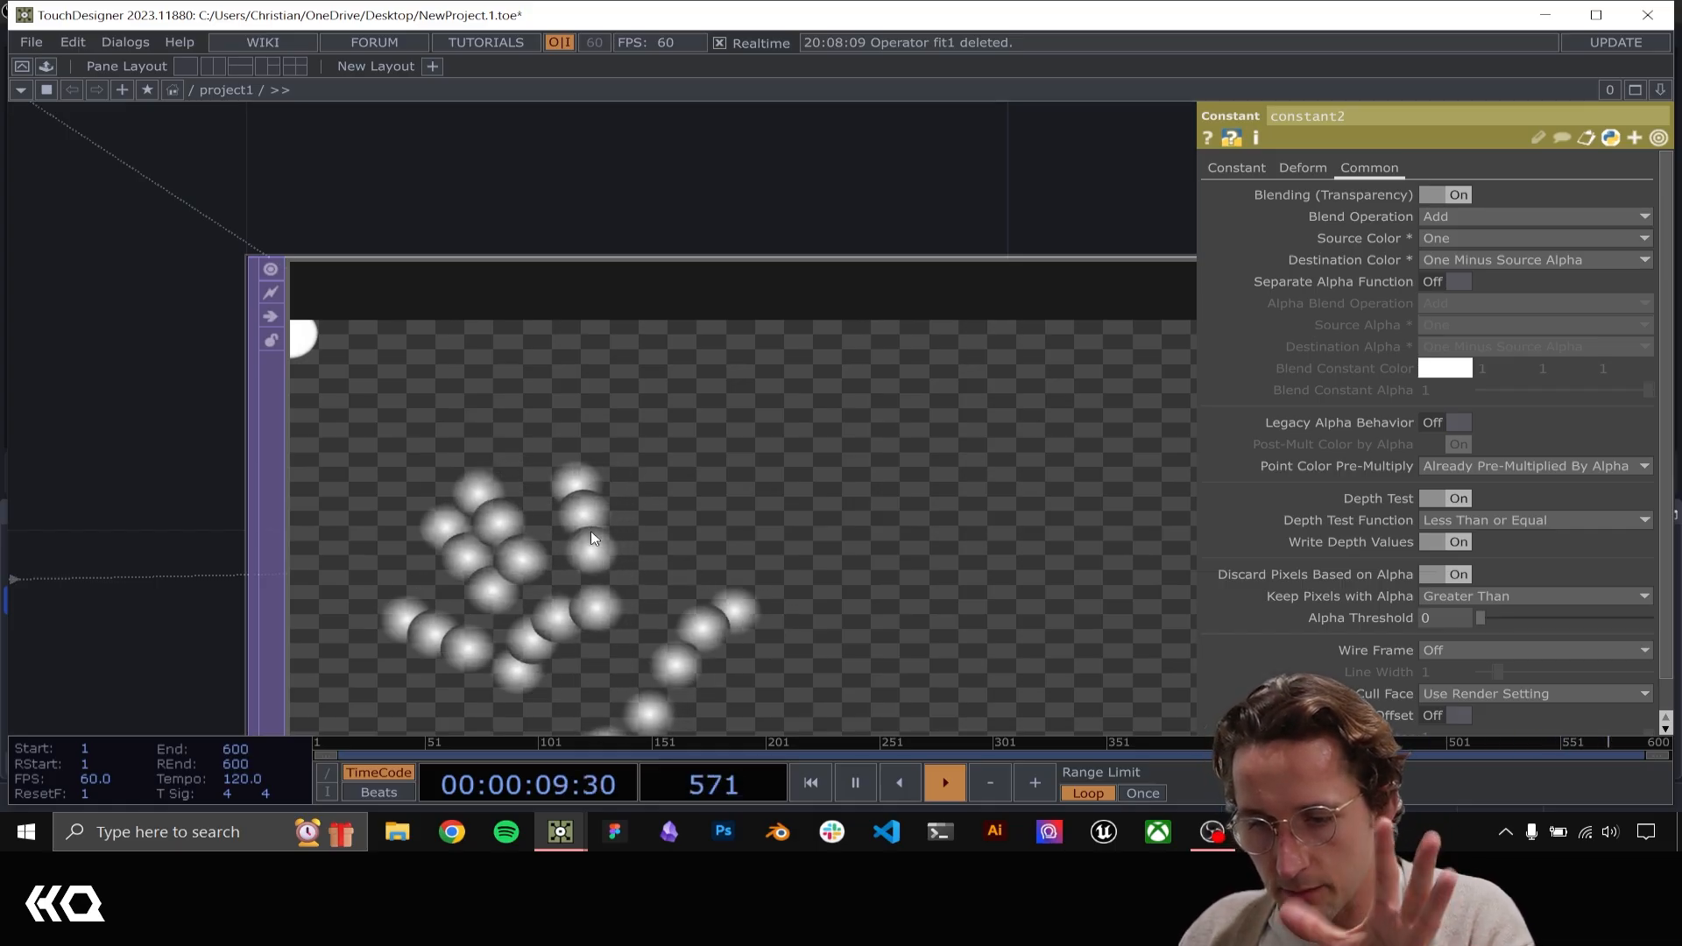
scroll(599, 556, down, 5)
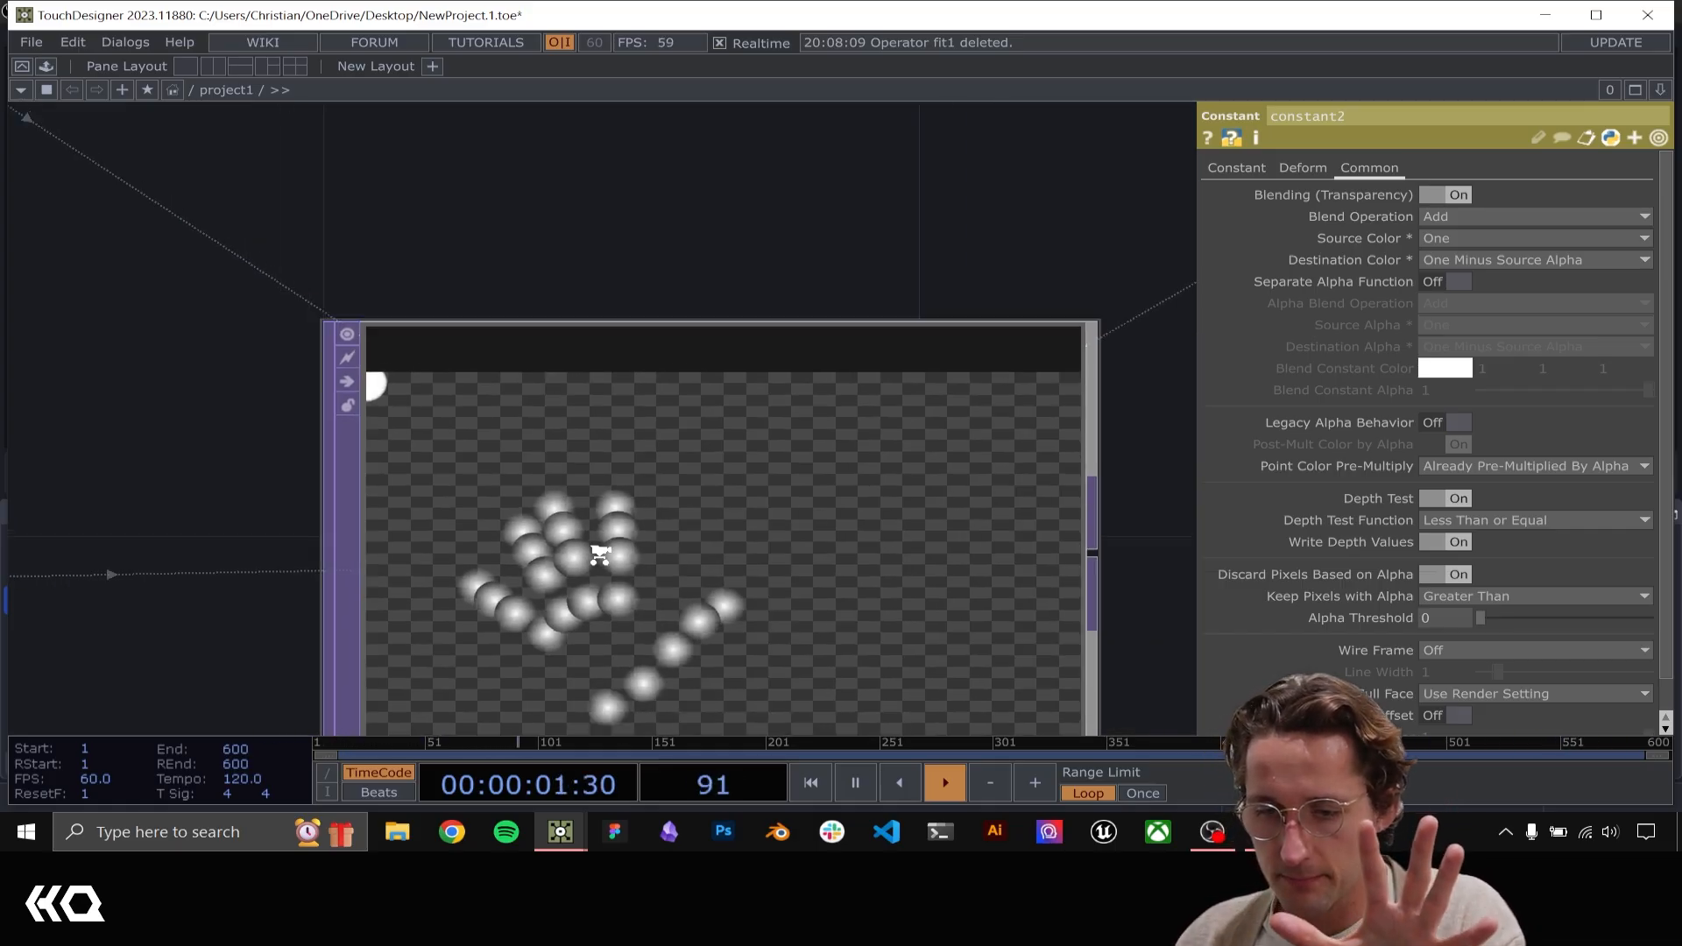
drag(1002, 500, 617, 363)
click(285, 406)
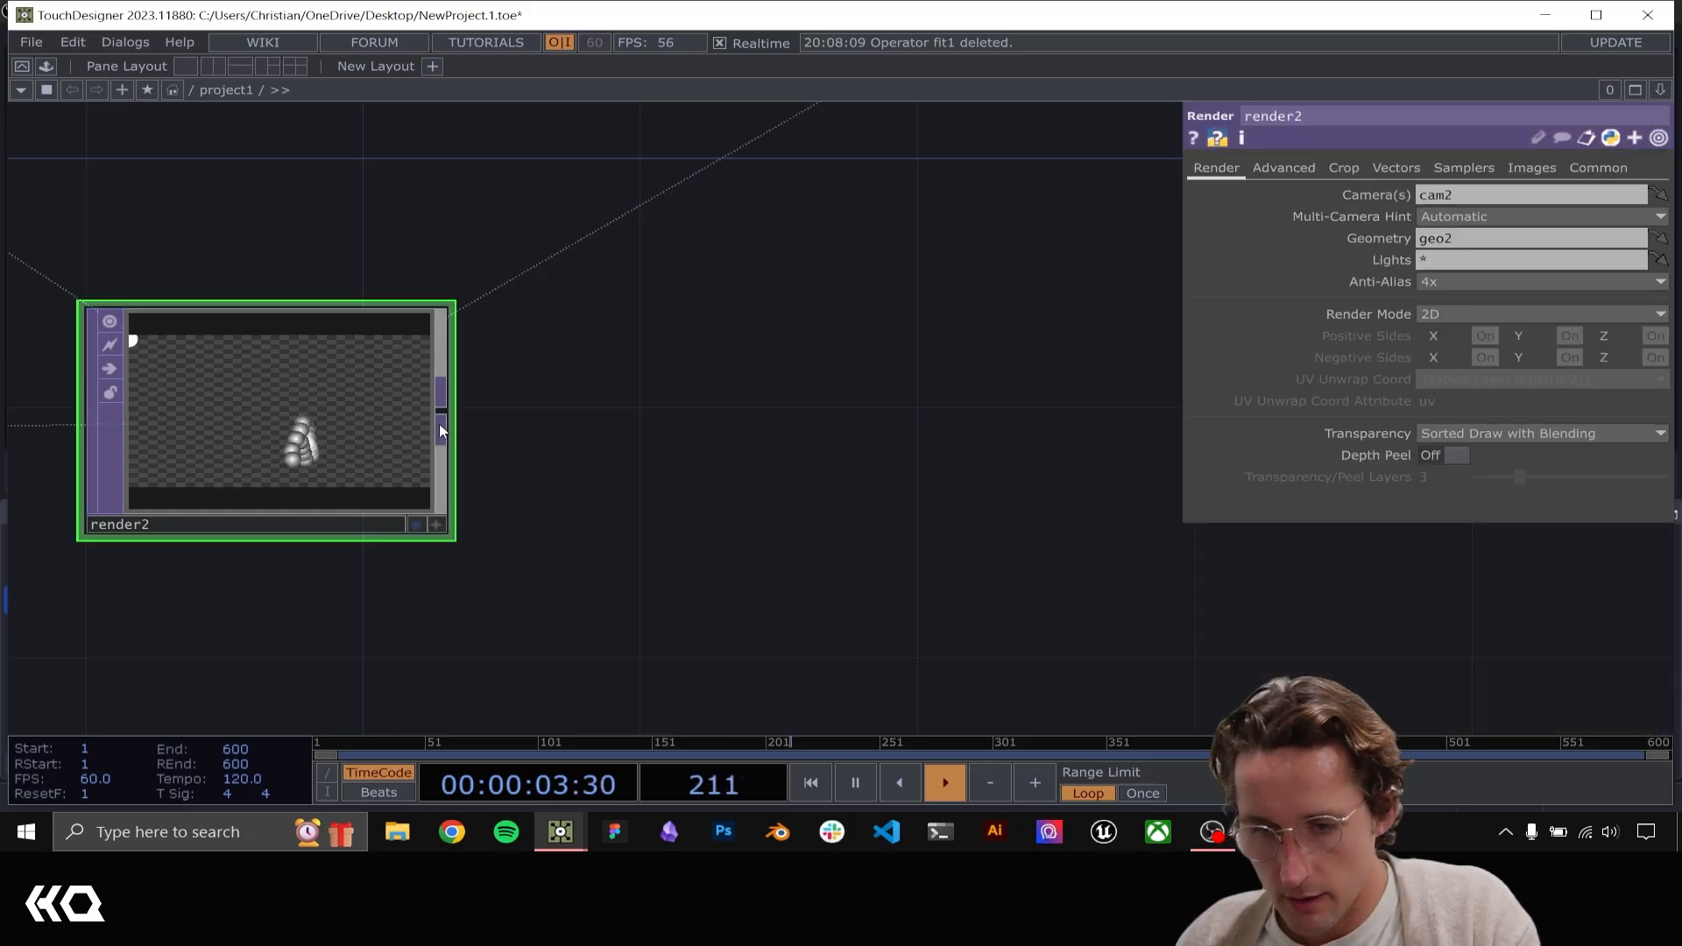
drag(619, 423, 818, 476)
Duplicate math1 and place the copy beside render2
scroll(590, 454, down, 3)
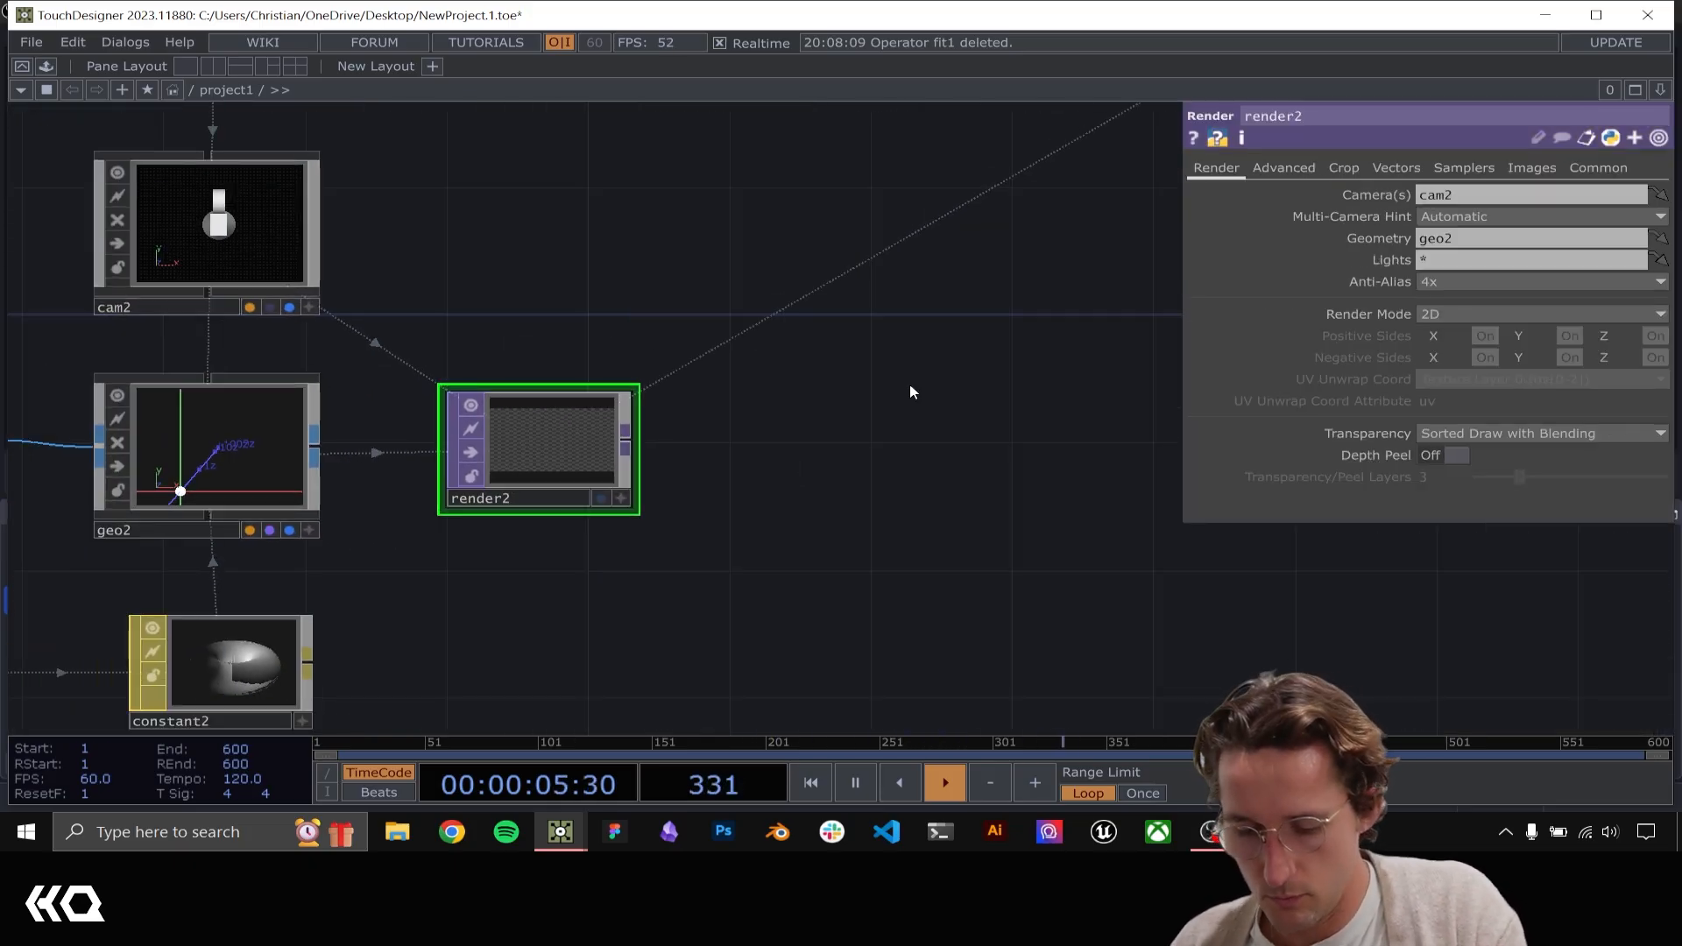
scroll(910, 392, down, 3)
drag(904, 387, 661, 577)
scroll(644, 574, down, 3)
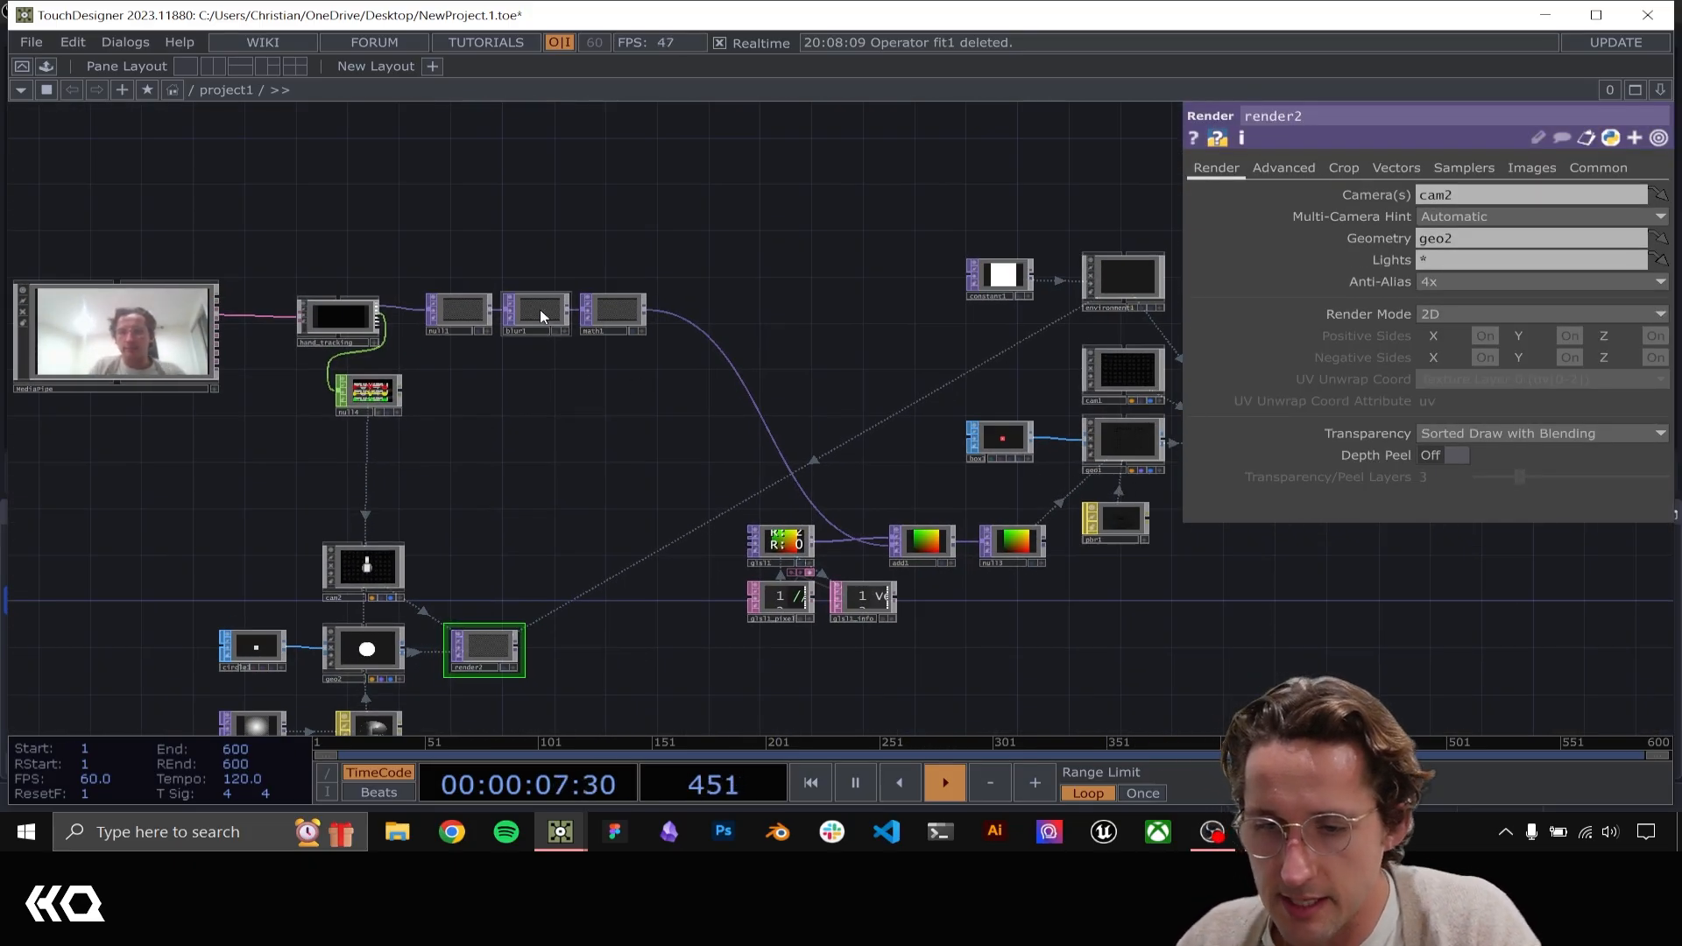
click(457, 314)
click(613, 333)
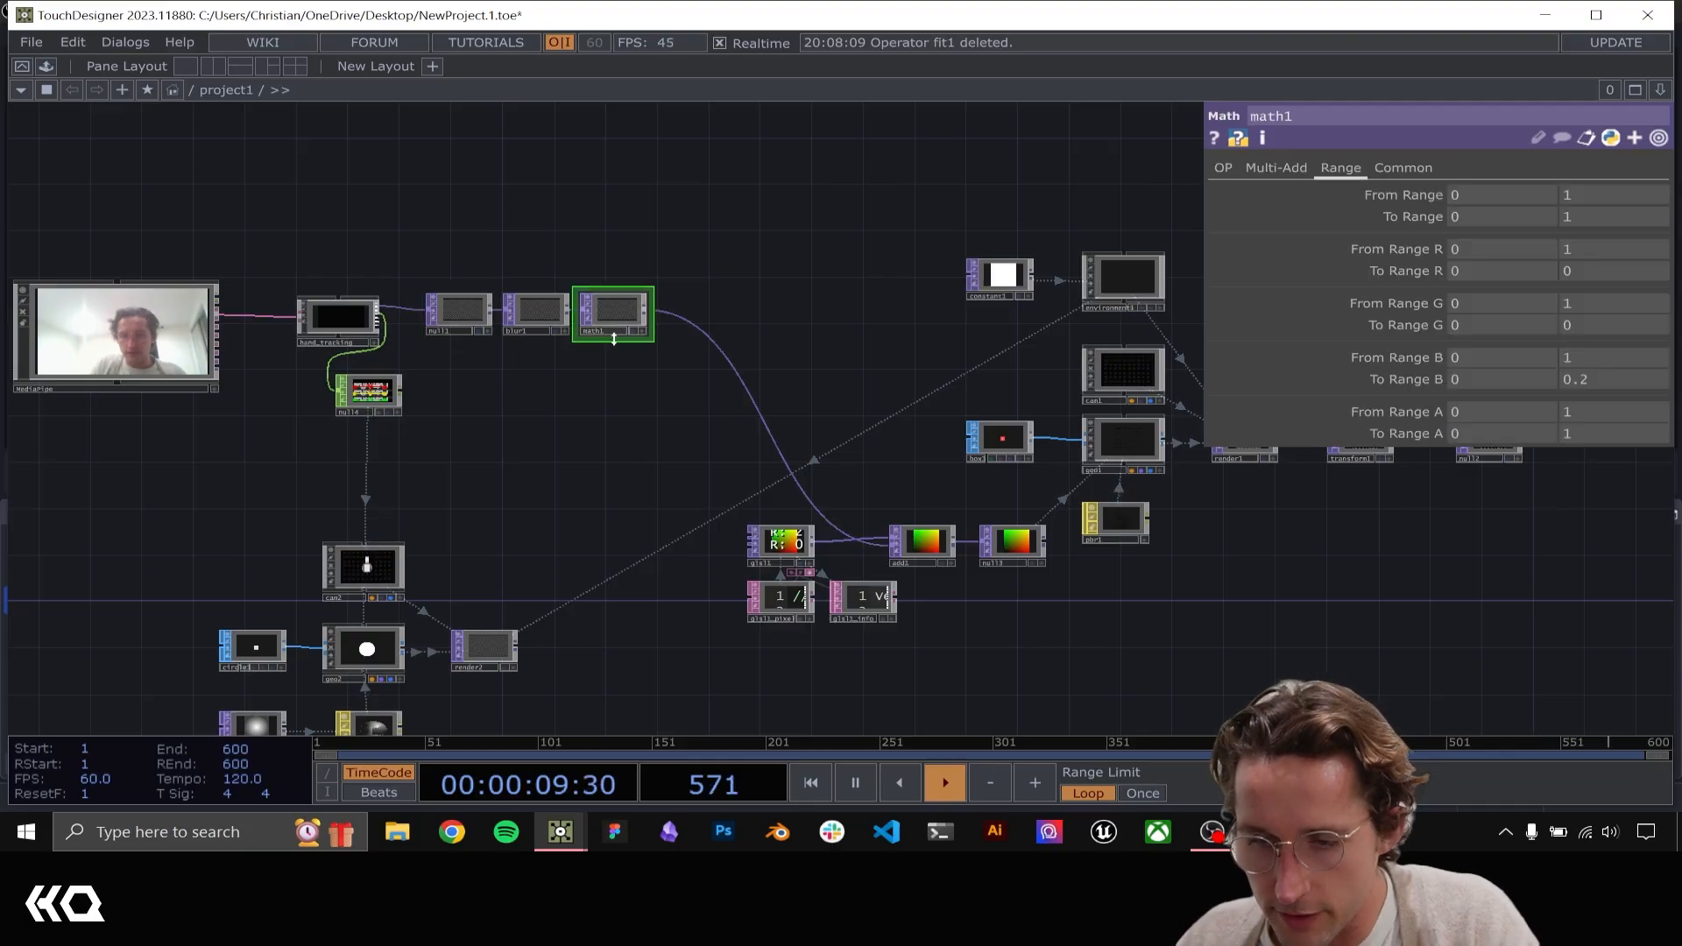
key(ctrl+c)
key(ctrl+v)
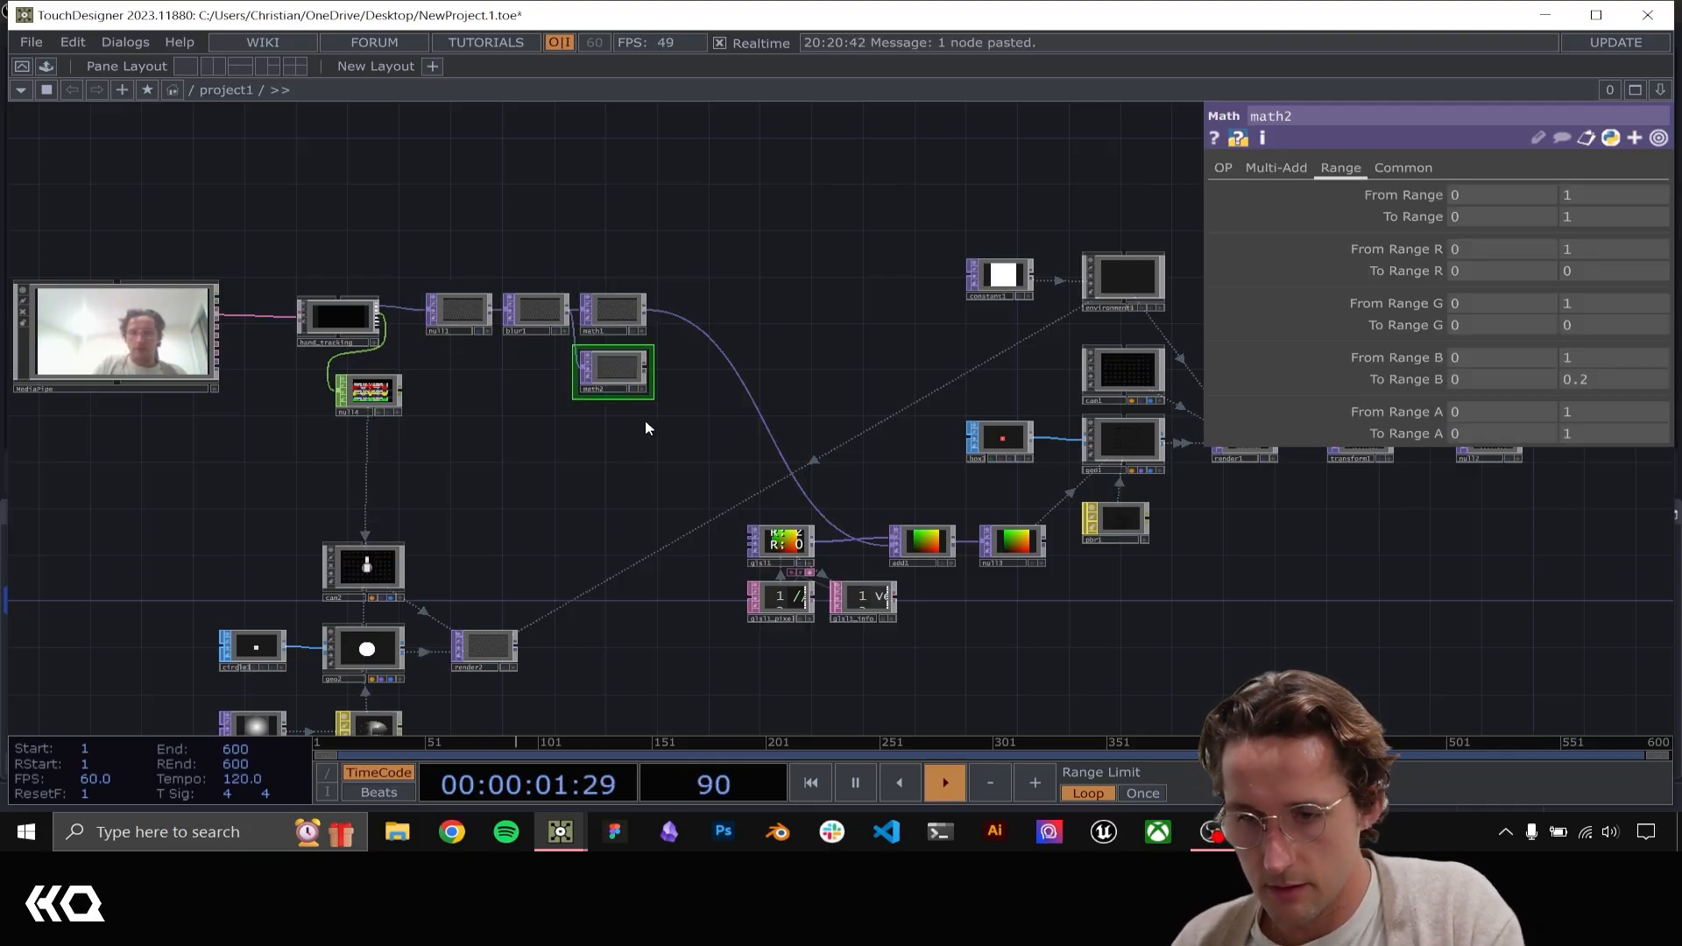
drag(612, 368, 586, 563)
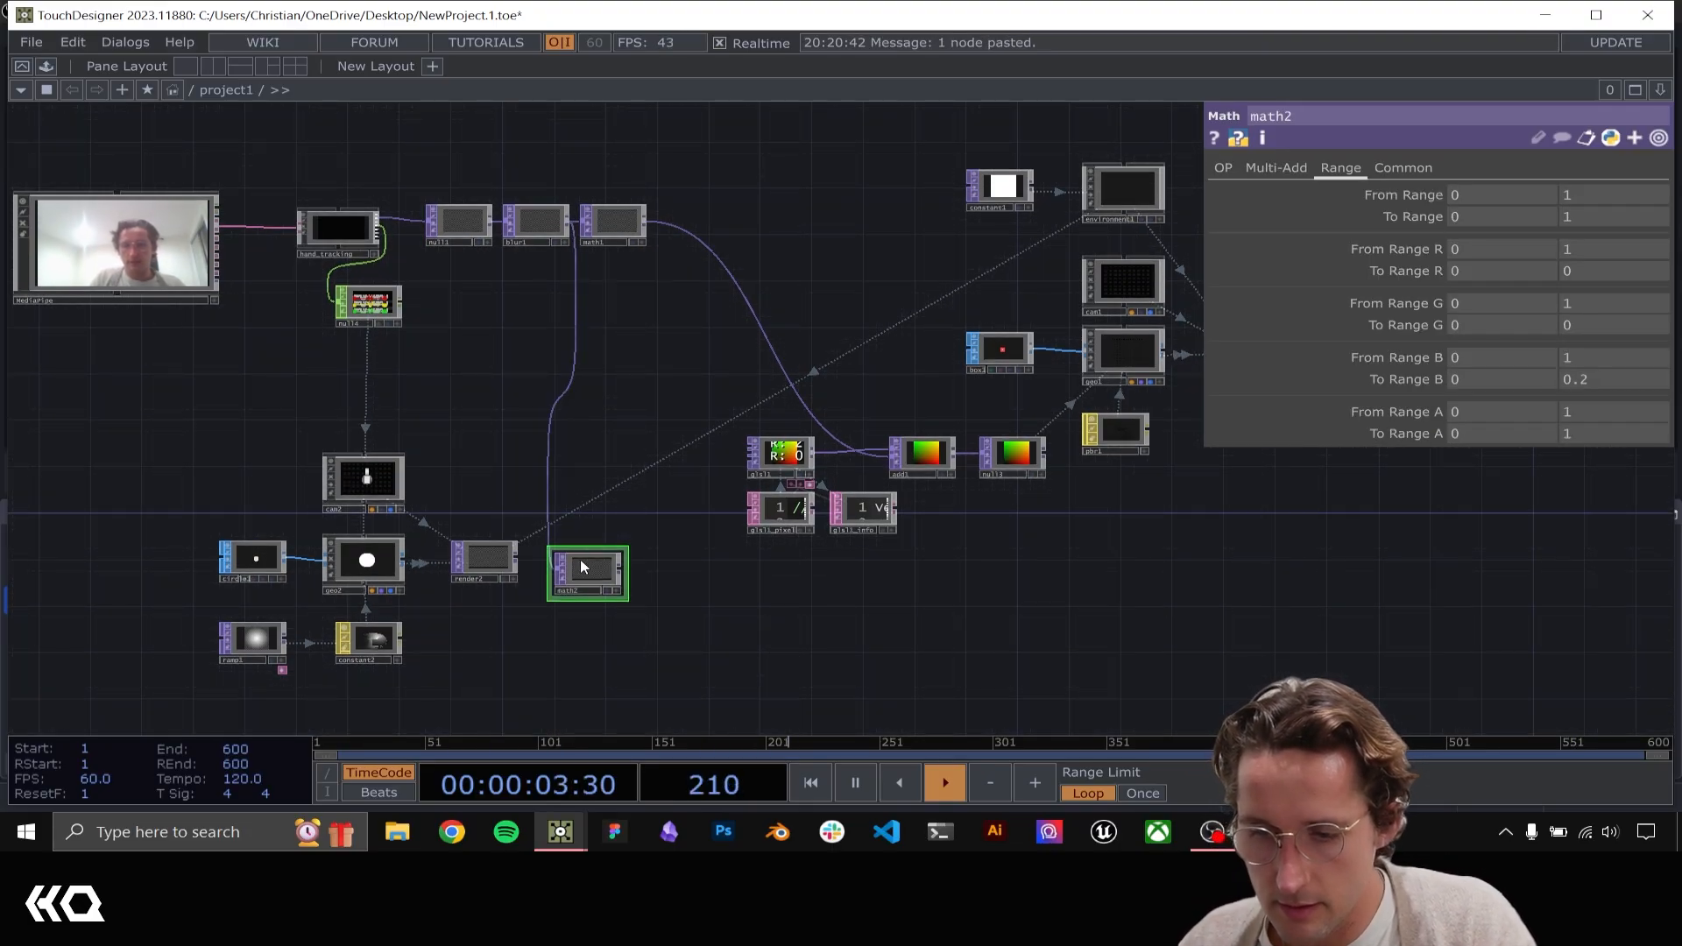
Wire render2 into the copied Math TOP and connect its output to add1's second input in place of math1
scroll(574, 557, up, 5)
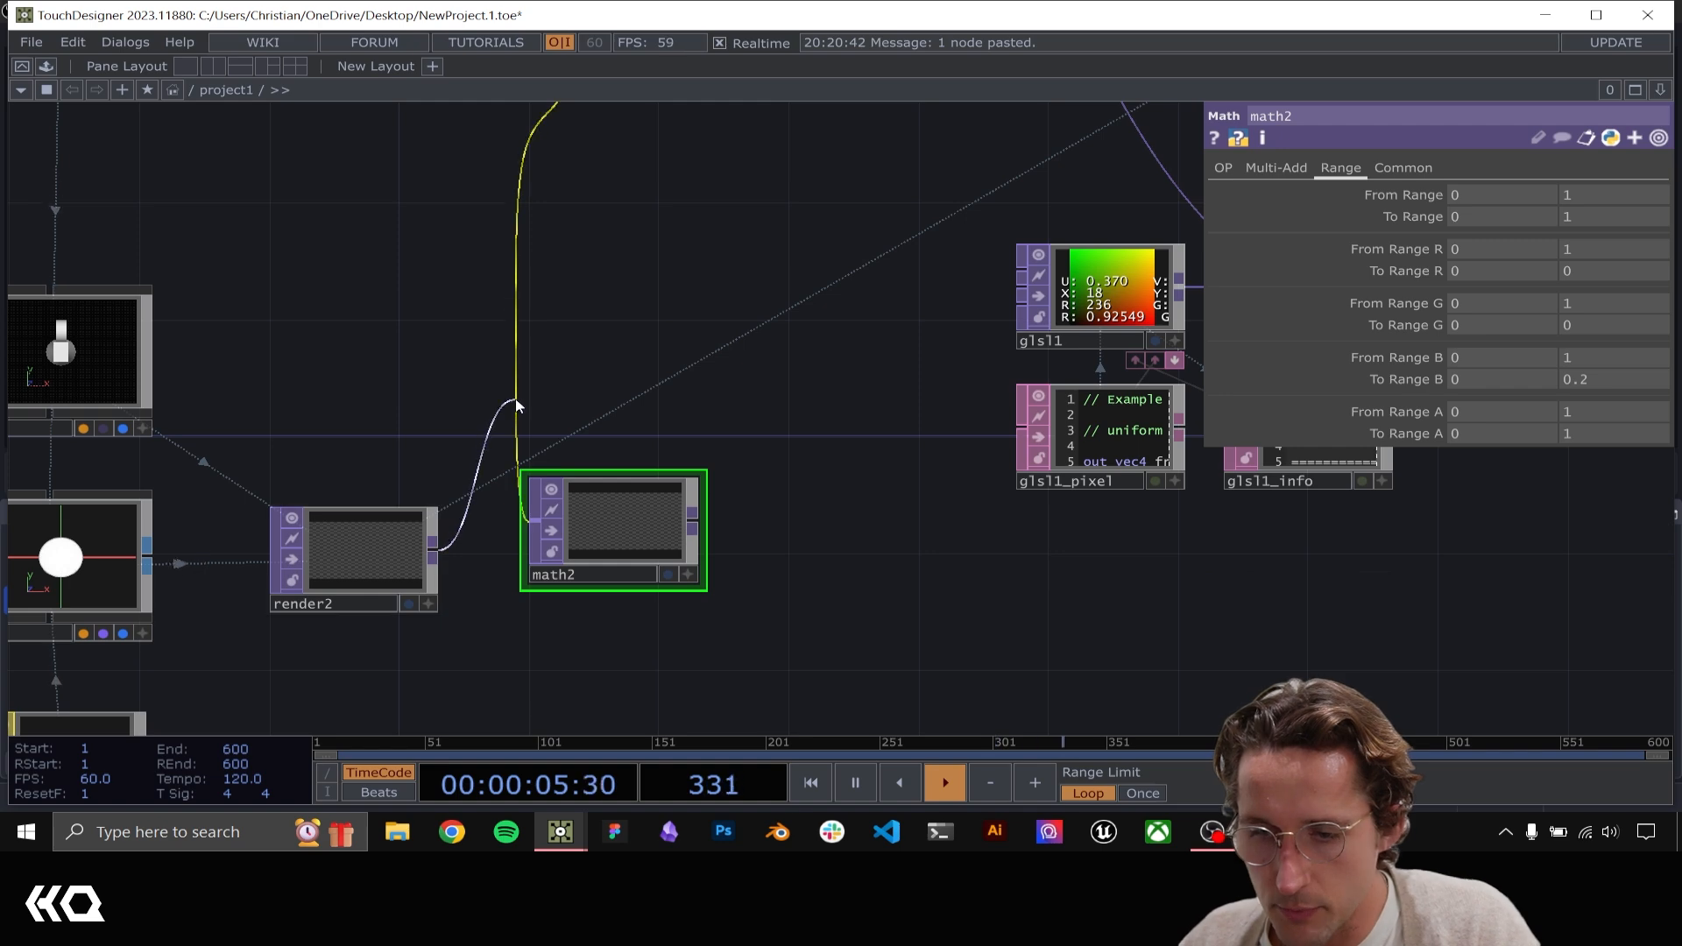
drag(780, 536, 545, 524)
scroll(545, 524, down, 2)
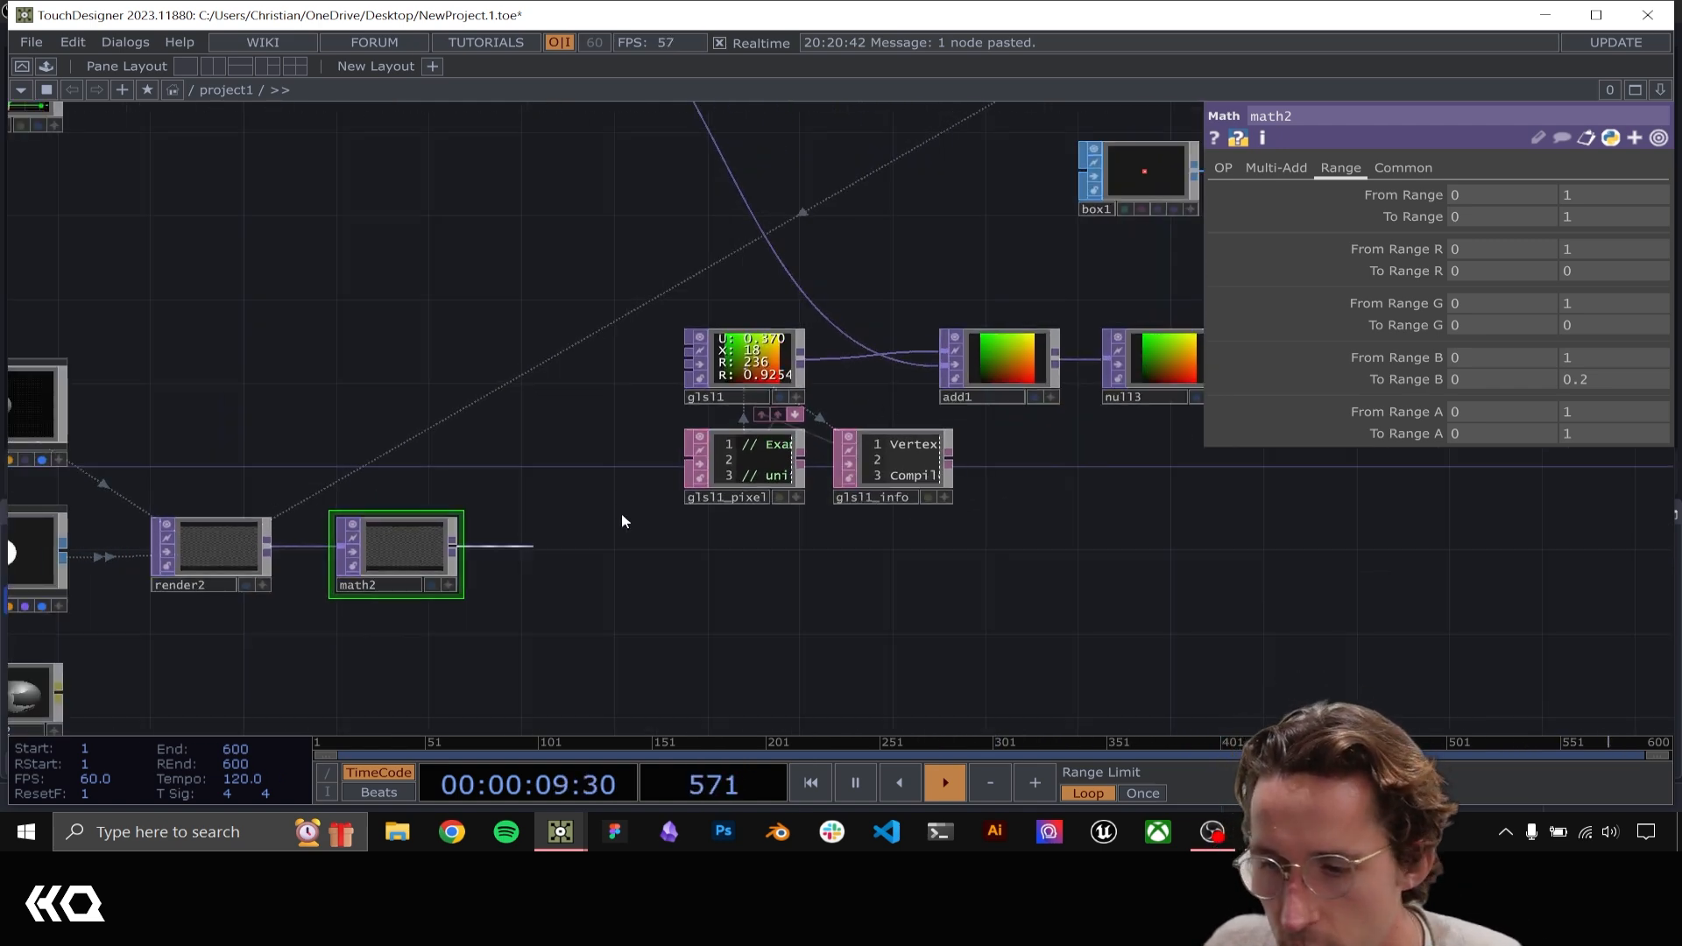
drag(800, 272, 788, 271)
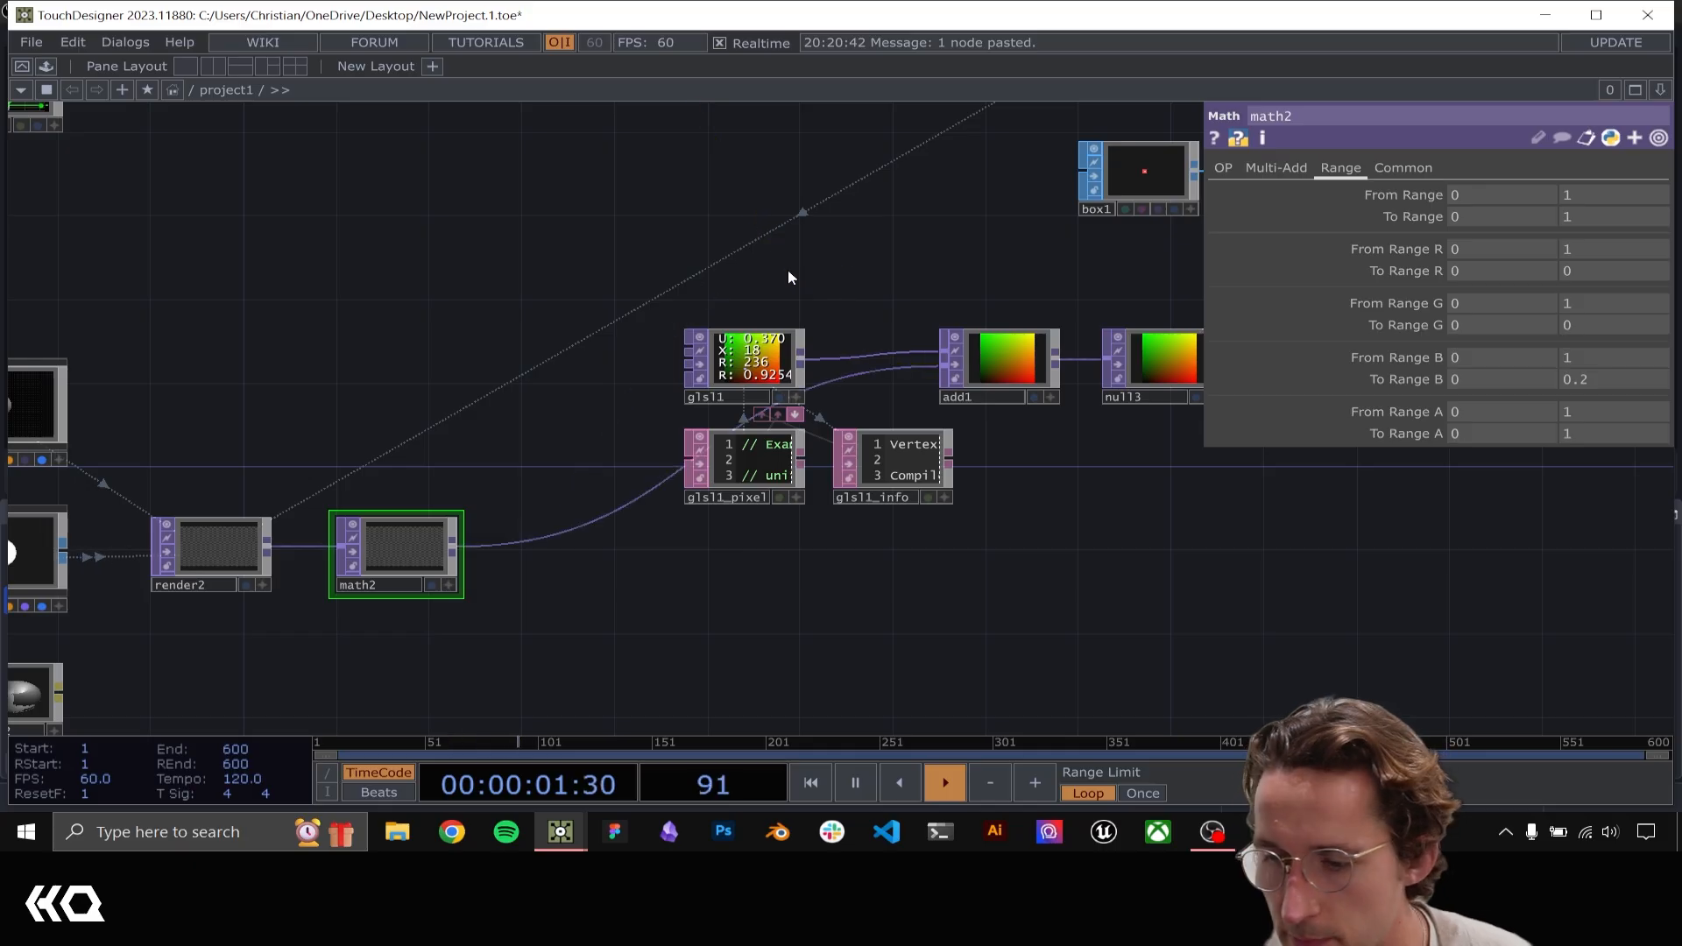
Examine how moving the hands displaces the box grid in null2
drag(963, 270, 320, 673)
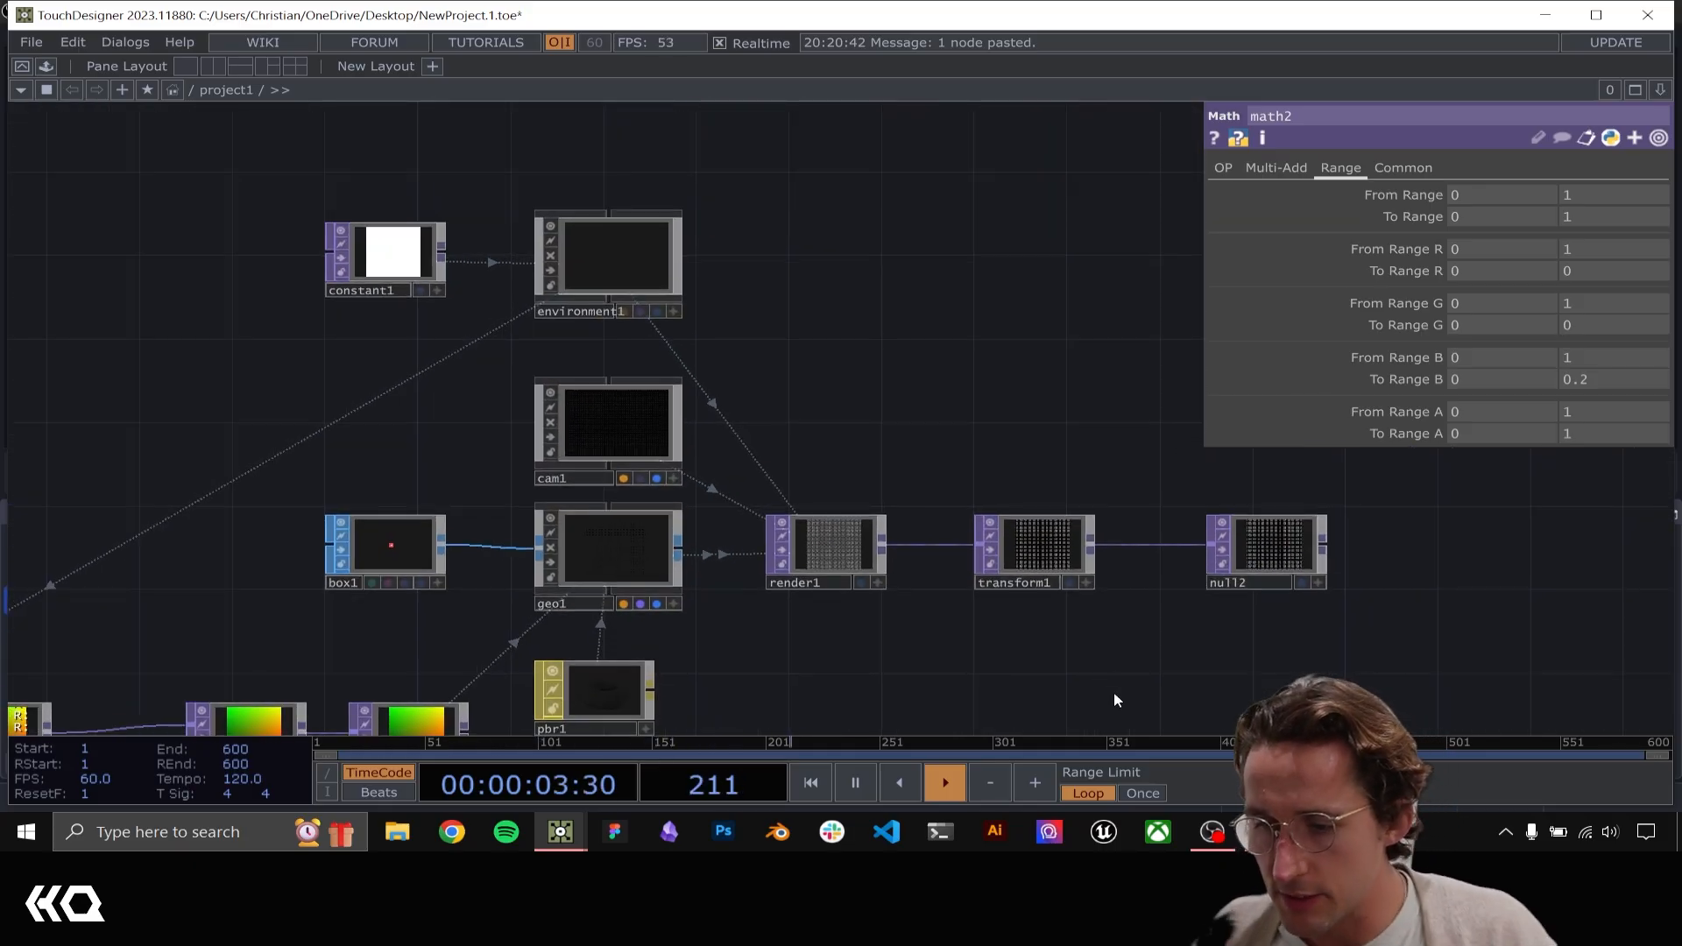
drag(1099, 659, 857, 532)
scroll(1039, 330, up, 5)
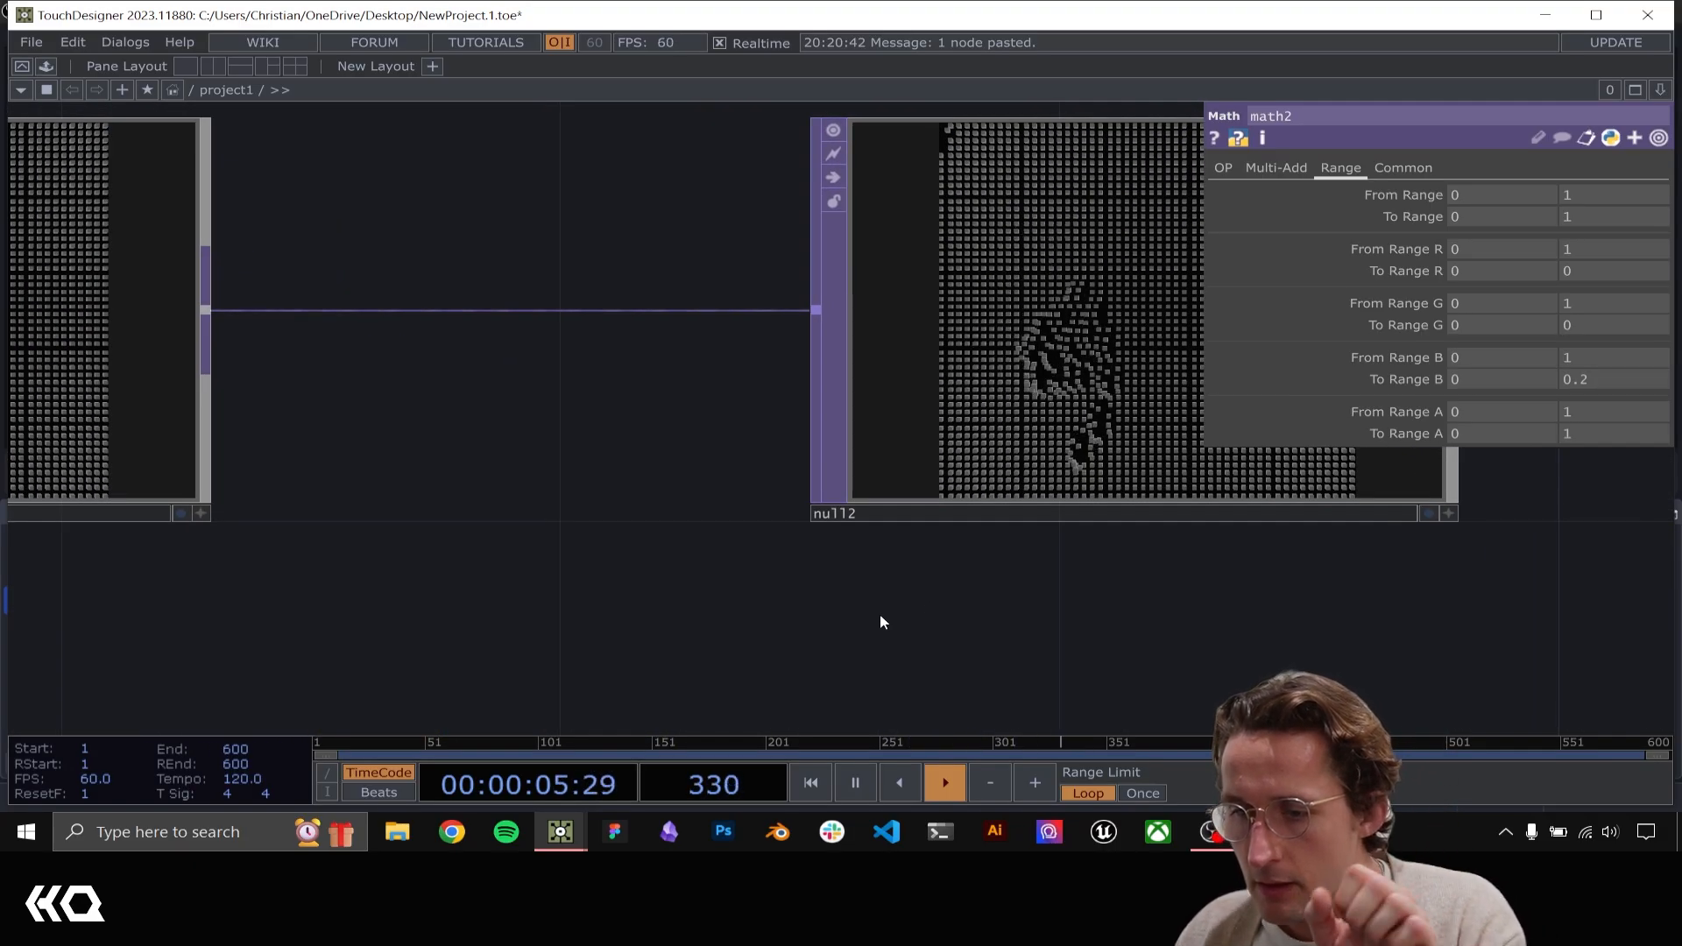
drag(950, 631, 604, 526)
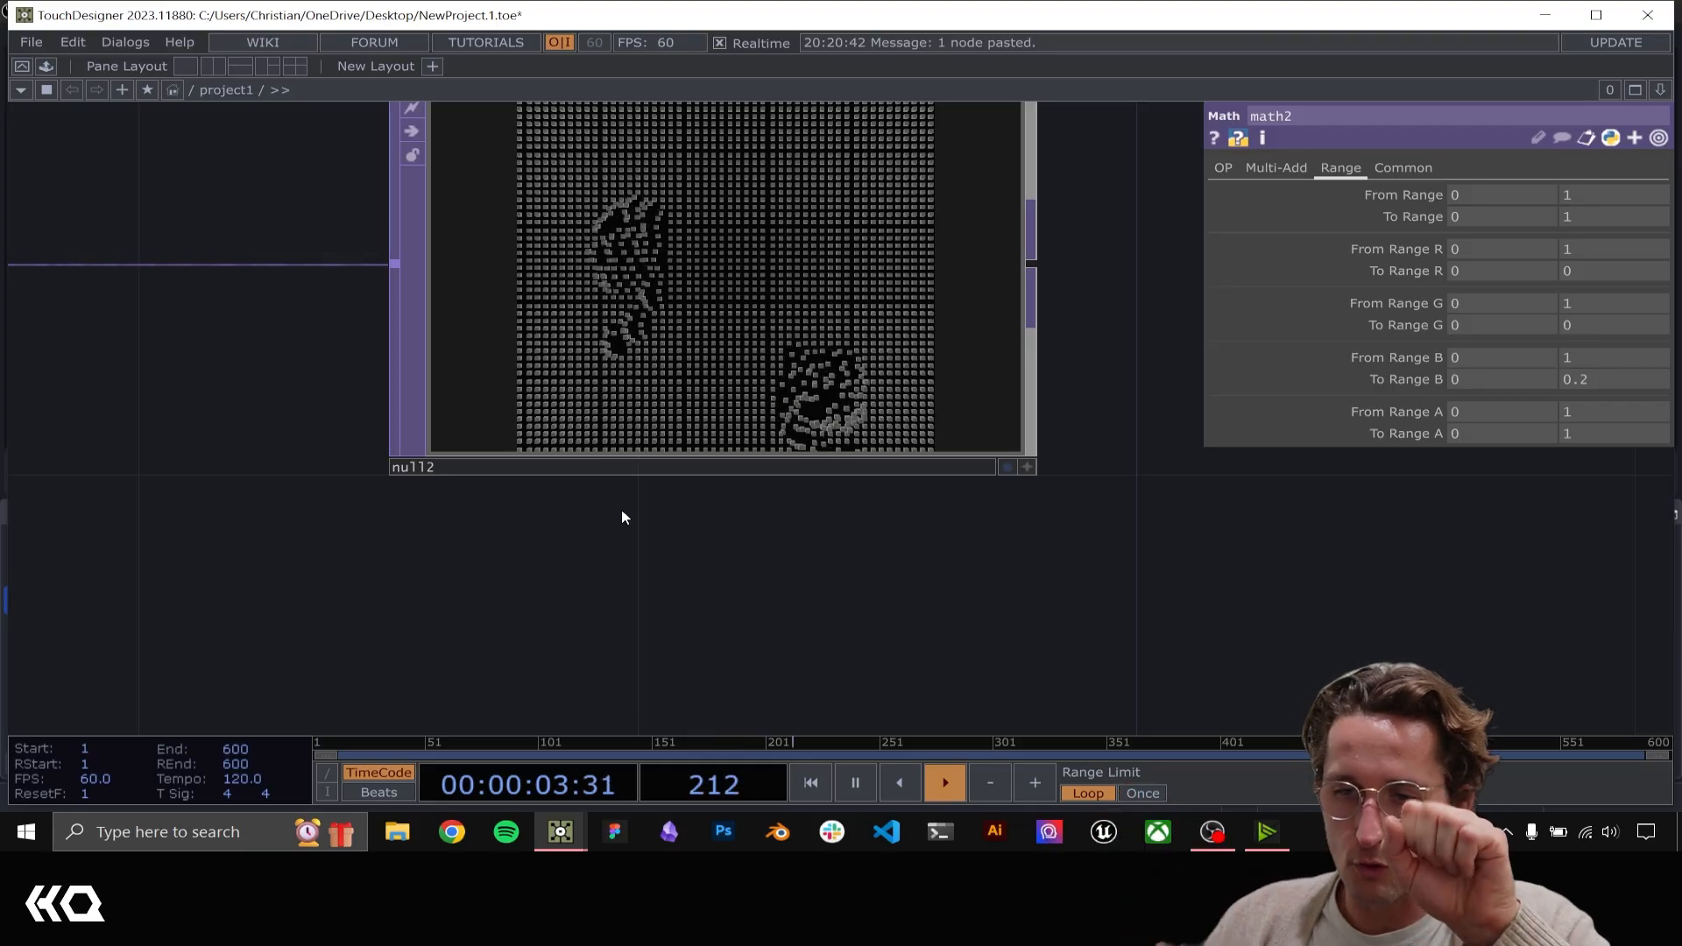
drag(622, 511, 633, 584)
drag(1135, 483, 1147, 515)
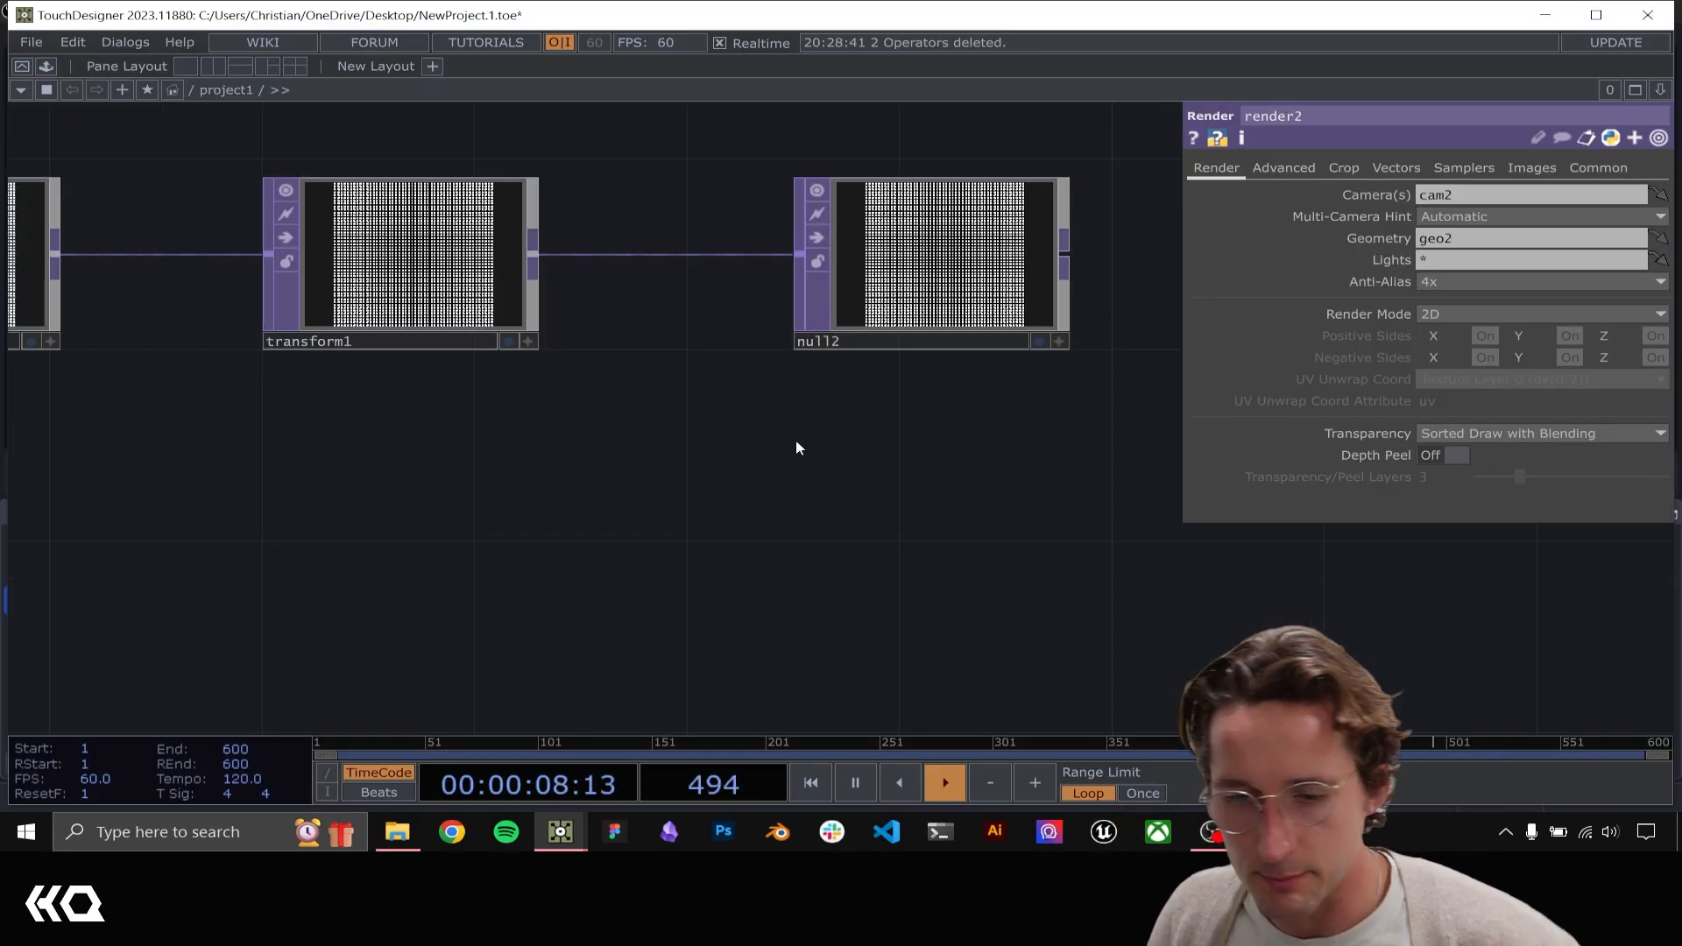
Review the network from the hand tracking chain to the final output, comparing the displaced boxes in render1, transform1 and null2
middle_drag(704, 458, 646, 475)
drag(525, 534, 842, 582)
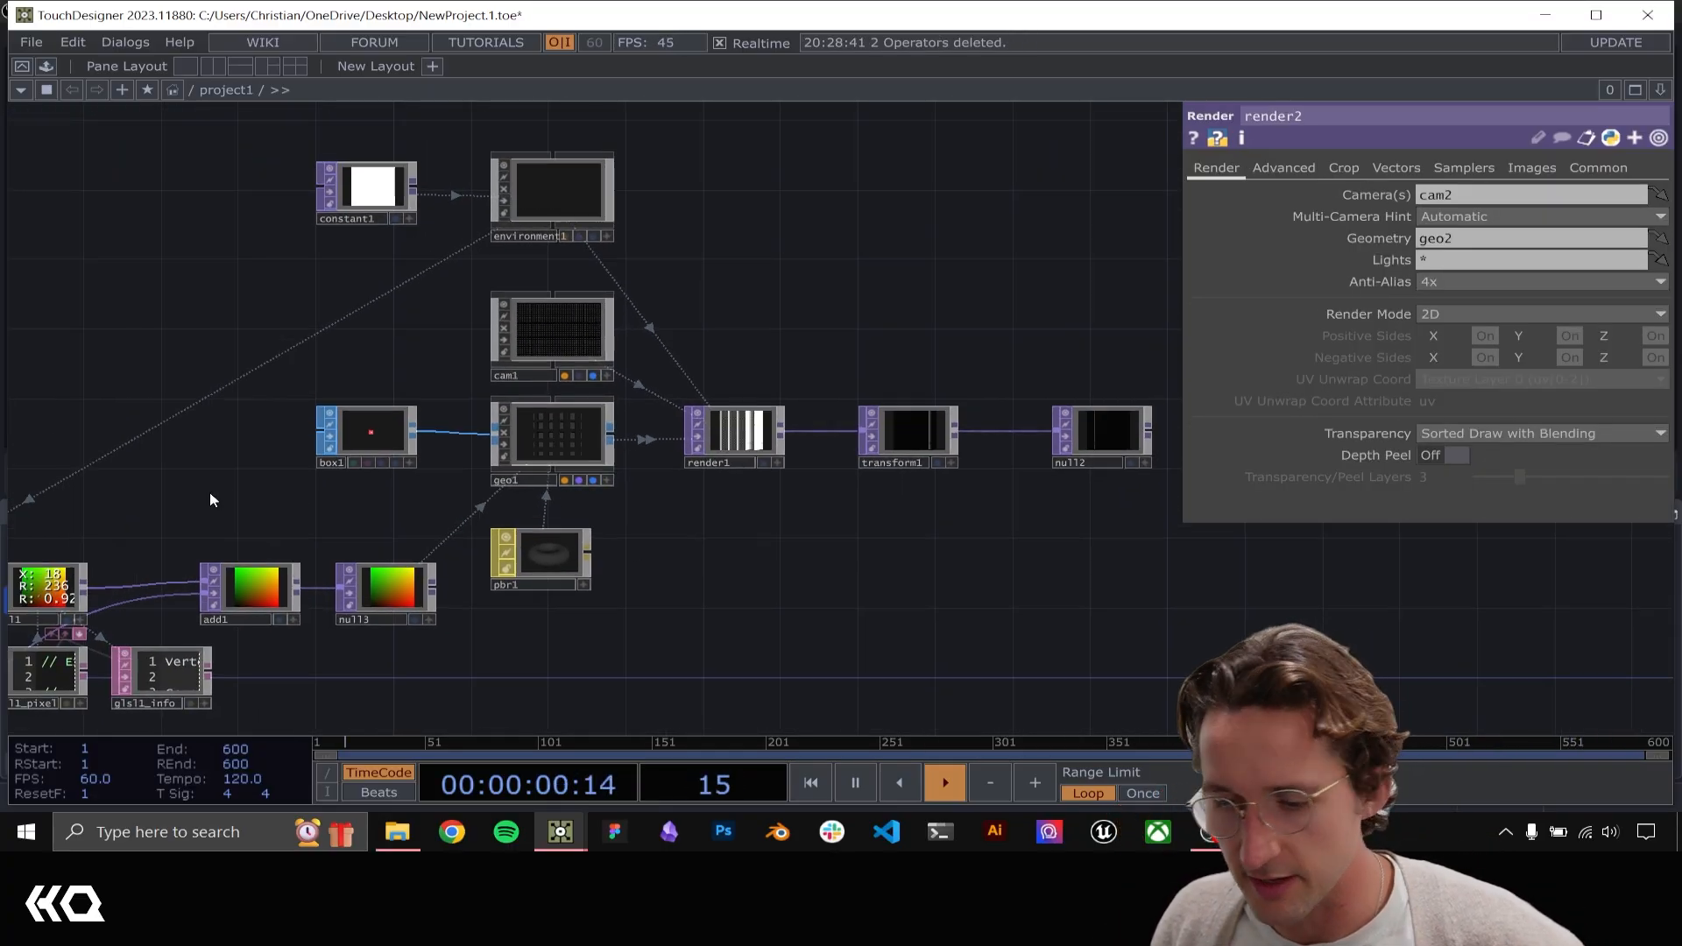
drag(264, 519, 404, 564)
drag(618, 512, 920, 491)
drag(495, 482, 917, 426)
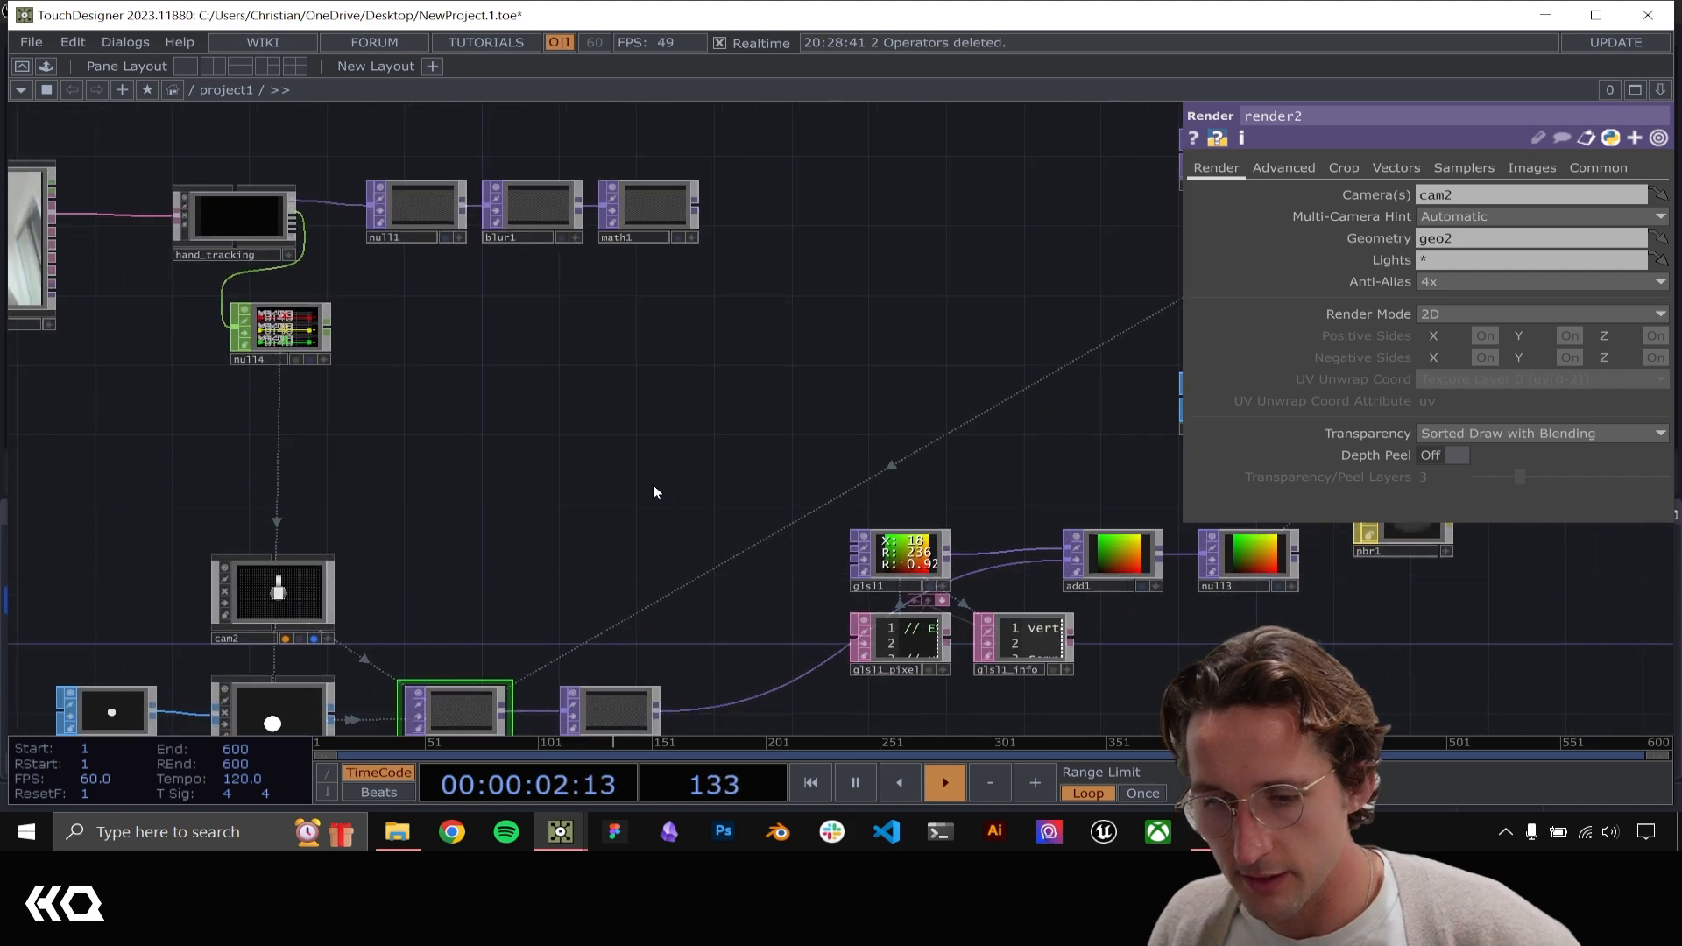
drag(653, 492, 383, 431)
drag(849, 319, 436, 401)
drag(1018, 333, 688, 315)
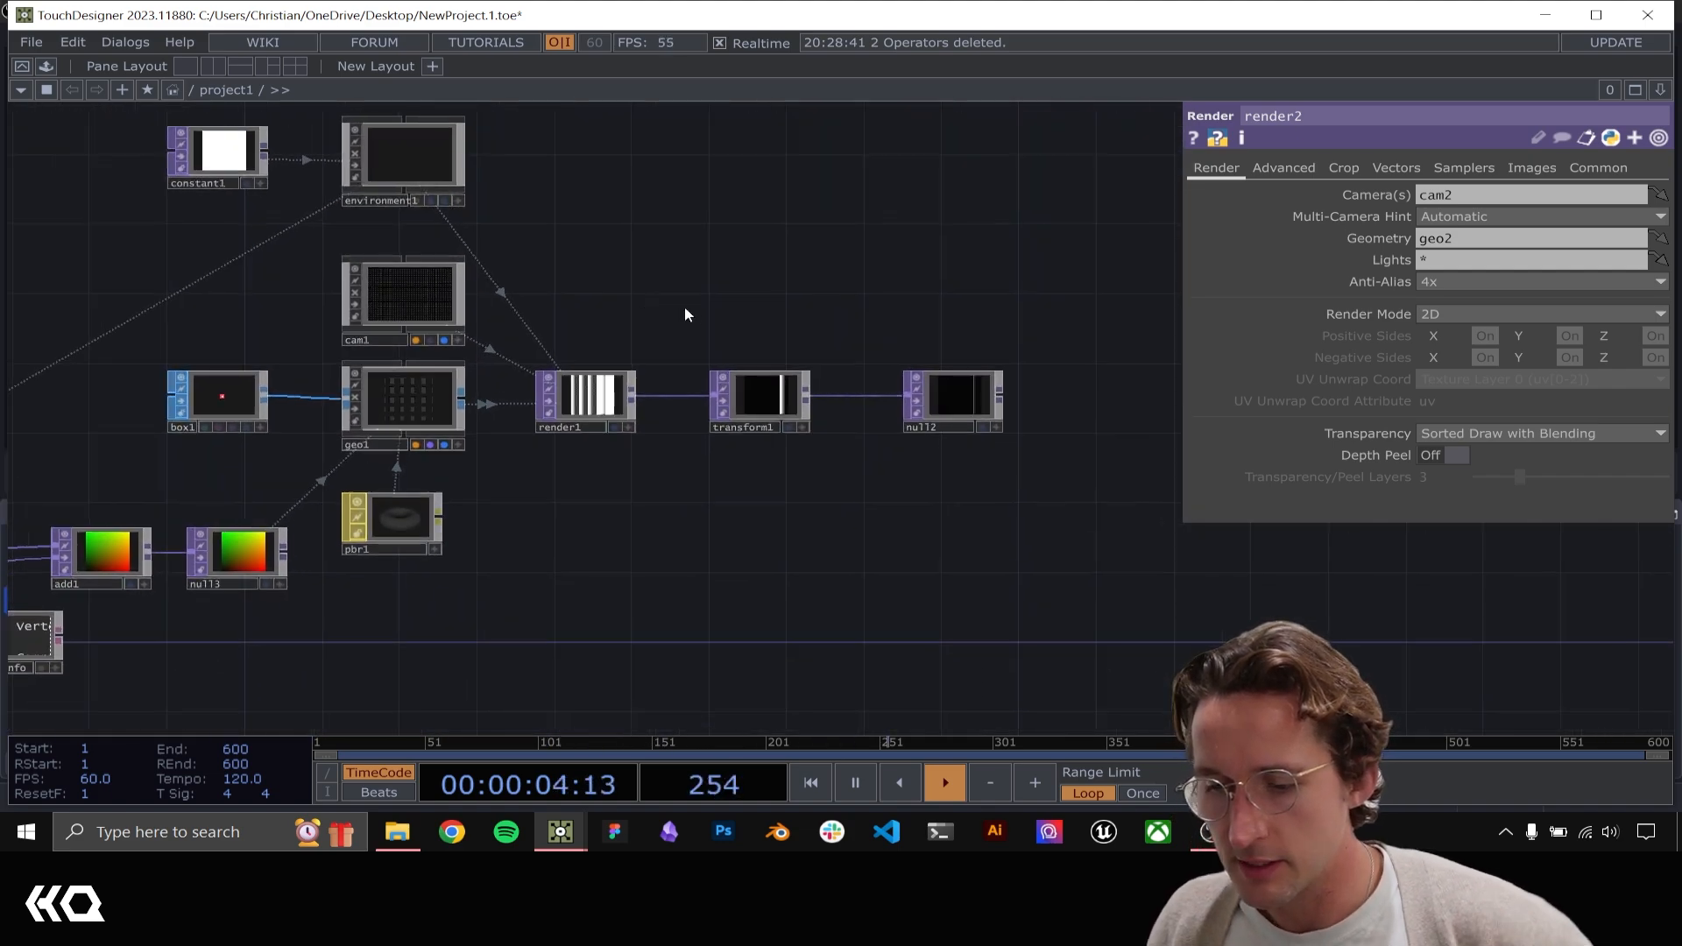
scroll(765, 405, up, 6)
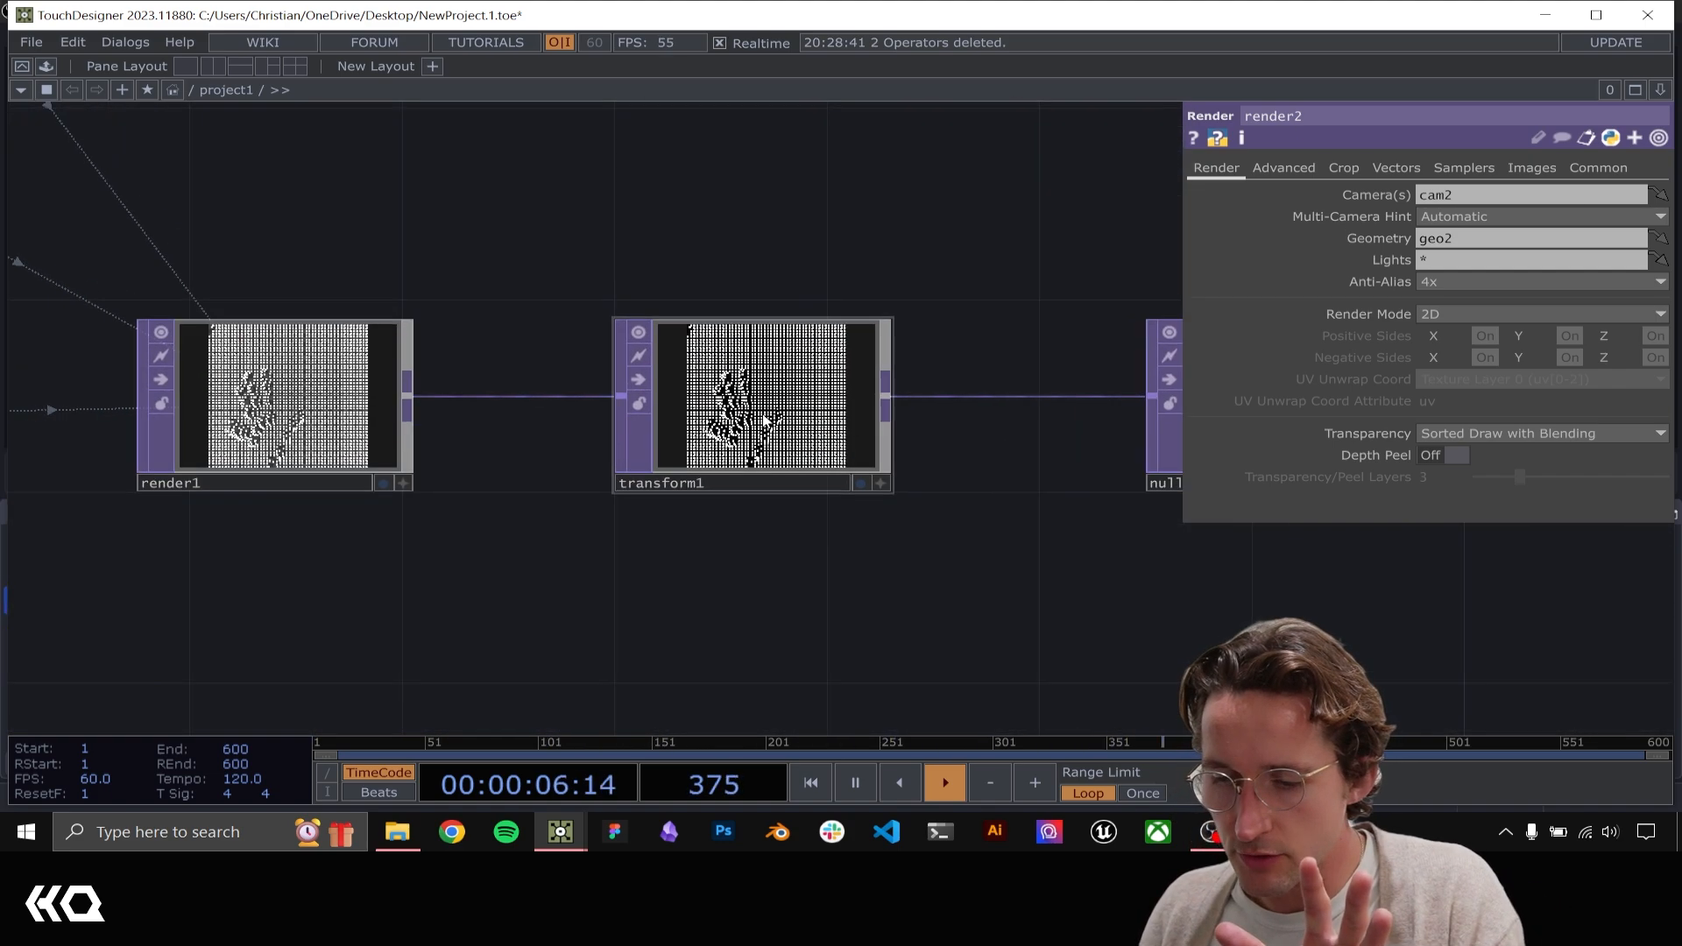
scroll(703, 429, down, 5)
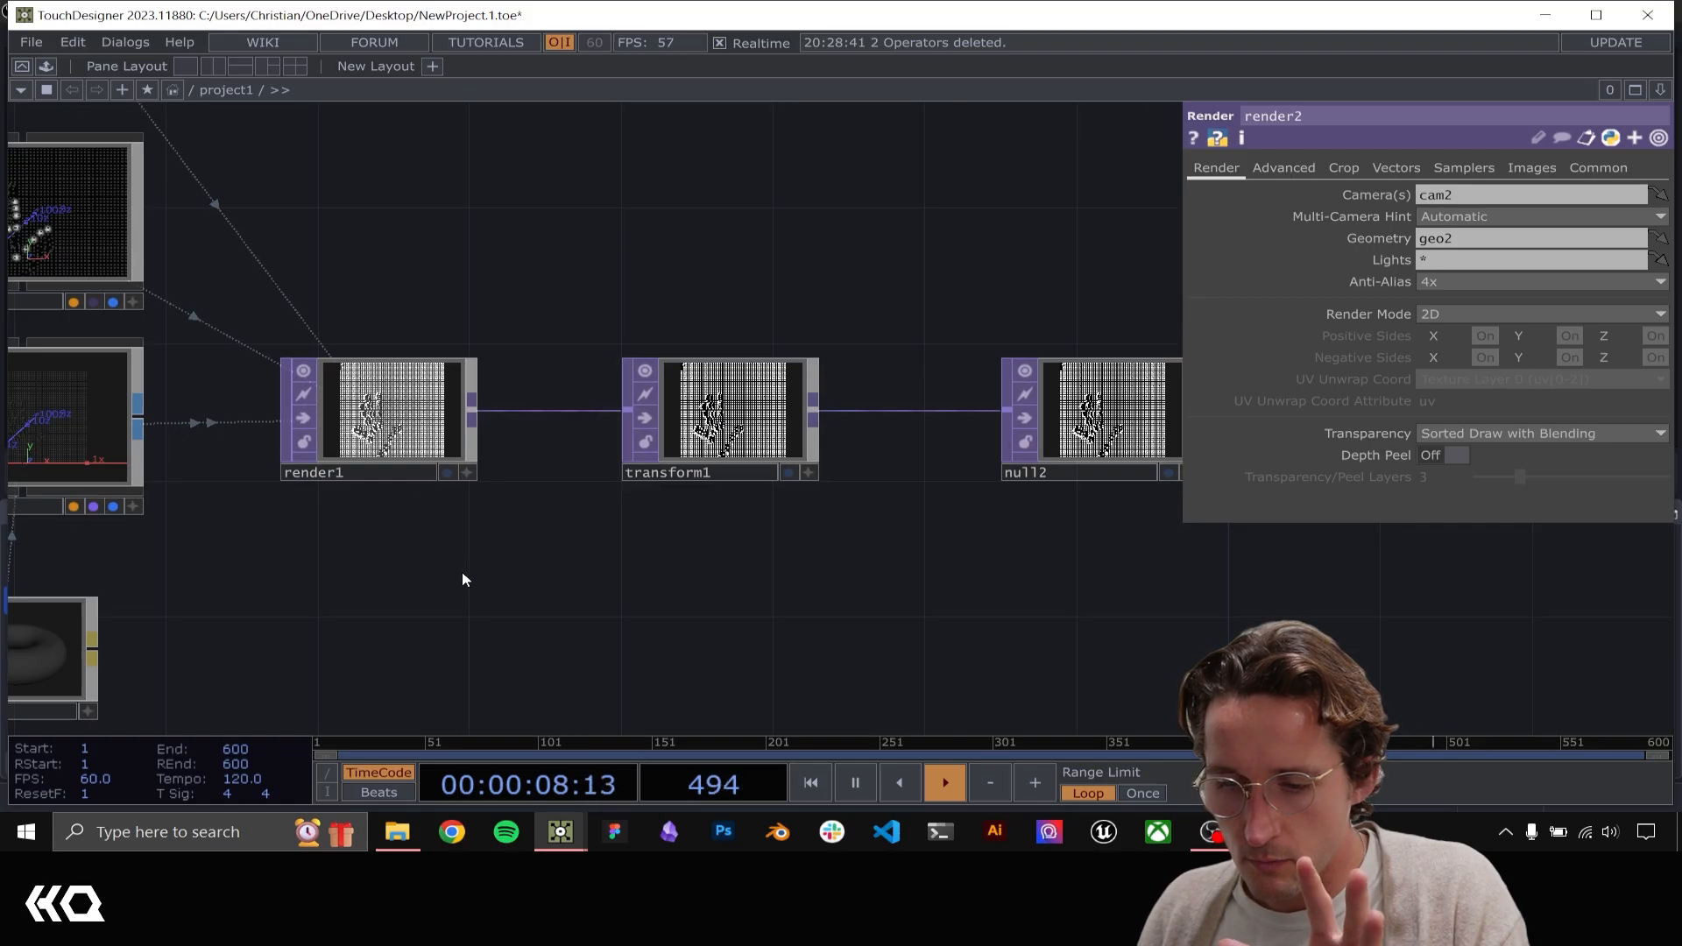
Branch a new Null TOP off render2's output, above the existing Math connection
drag(504, 582, 1051, 545)
scroll(1051, 545, down, 4)
drag(146, 545, 693, 456)
drag(357, 530, 672, 440)
drag(776, 572, 717, 535)
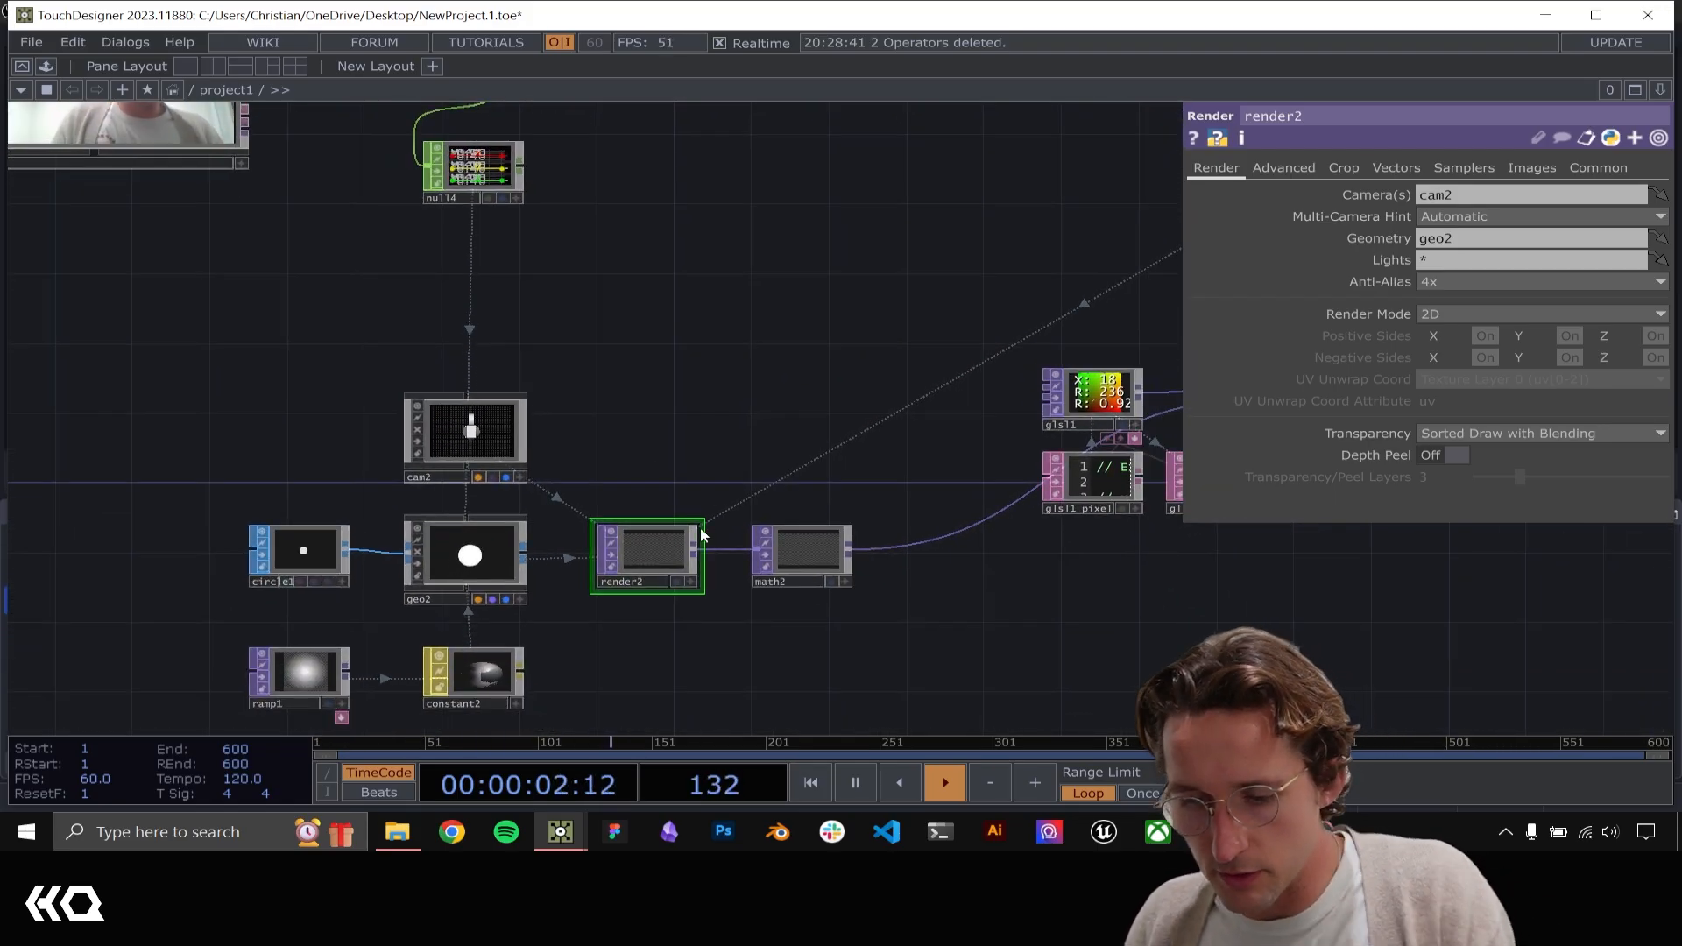
click(824, 325)
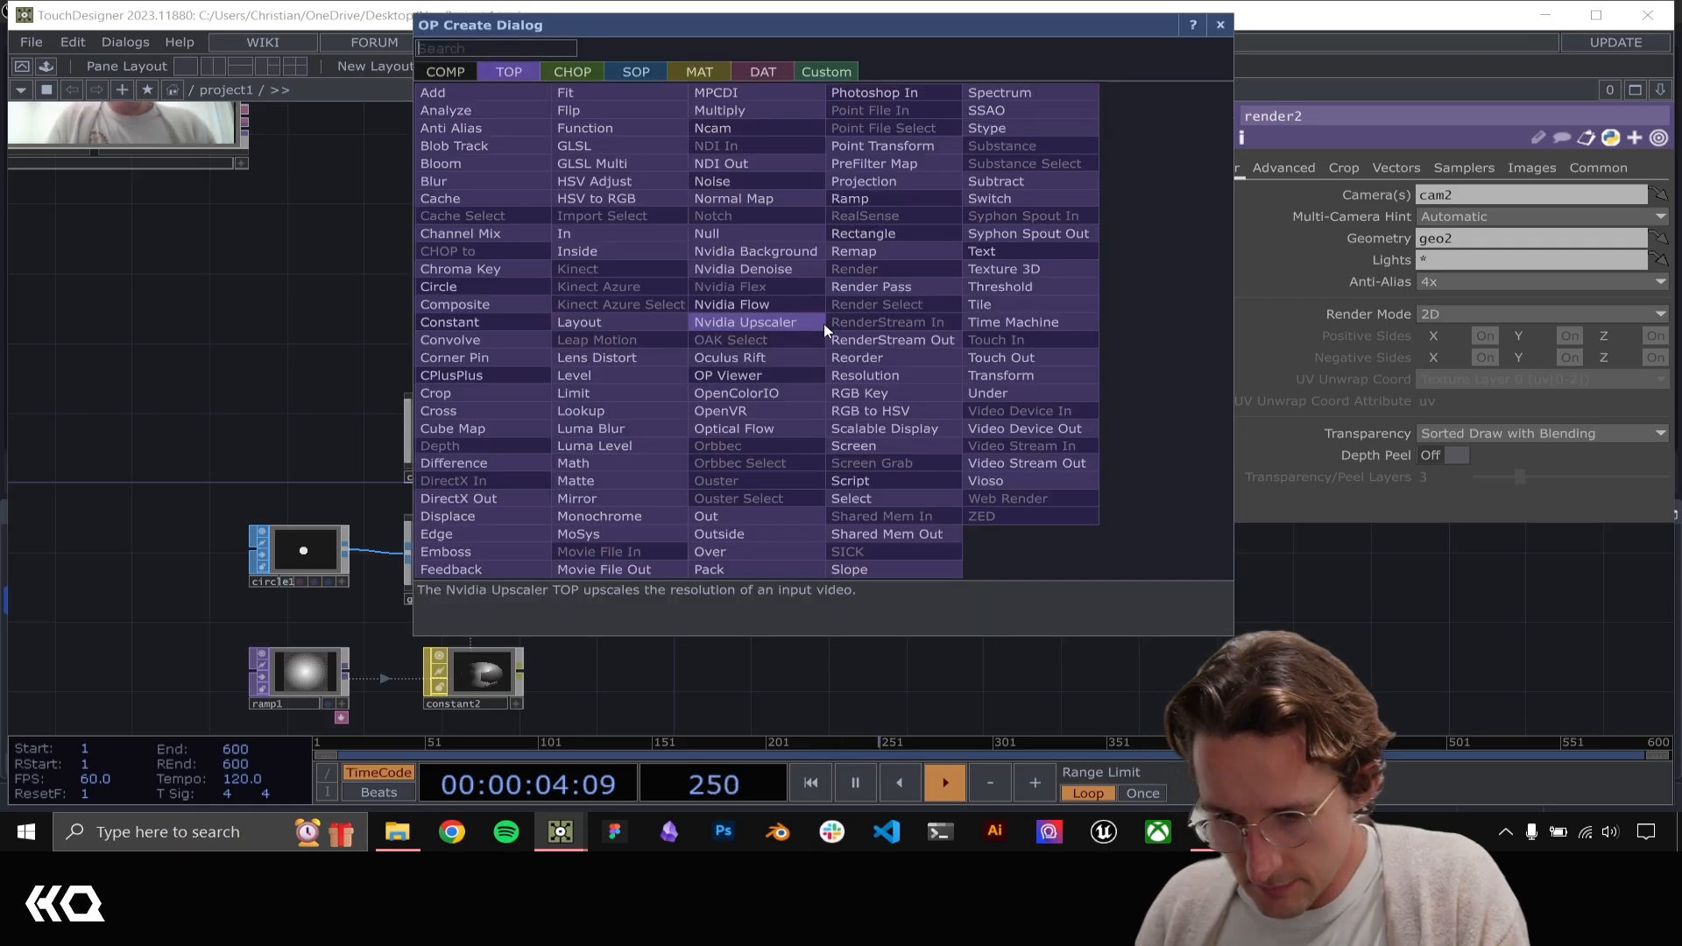
text(null)
key(Return)
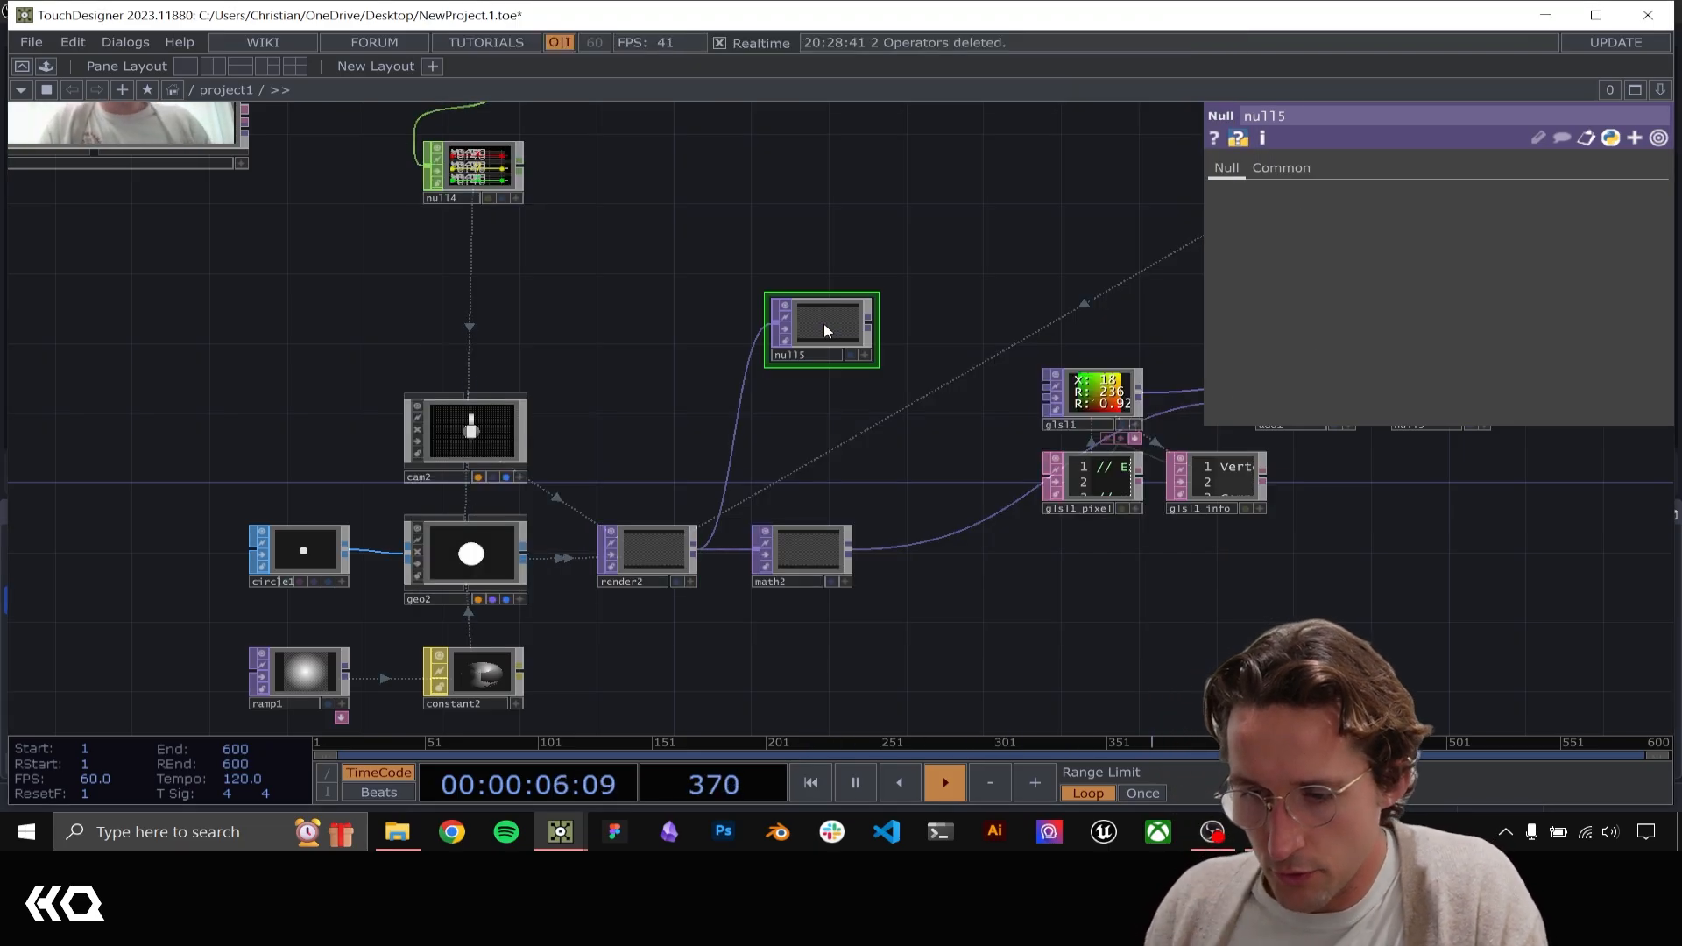
Add a Fit TOP after the new Null TOP fed by render2
drag(1058, 287, 992, 309)
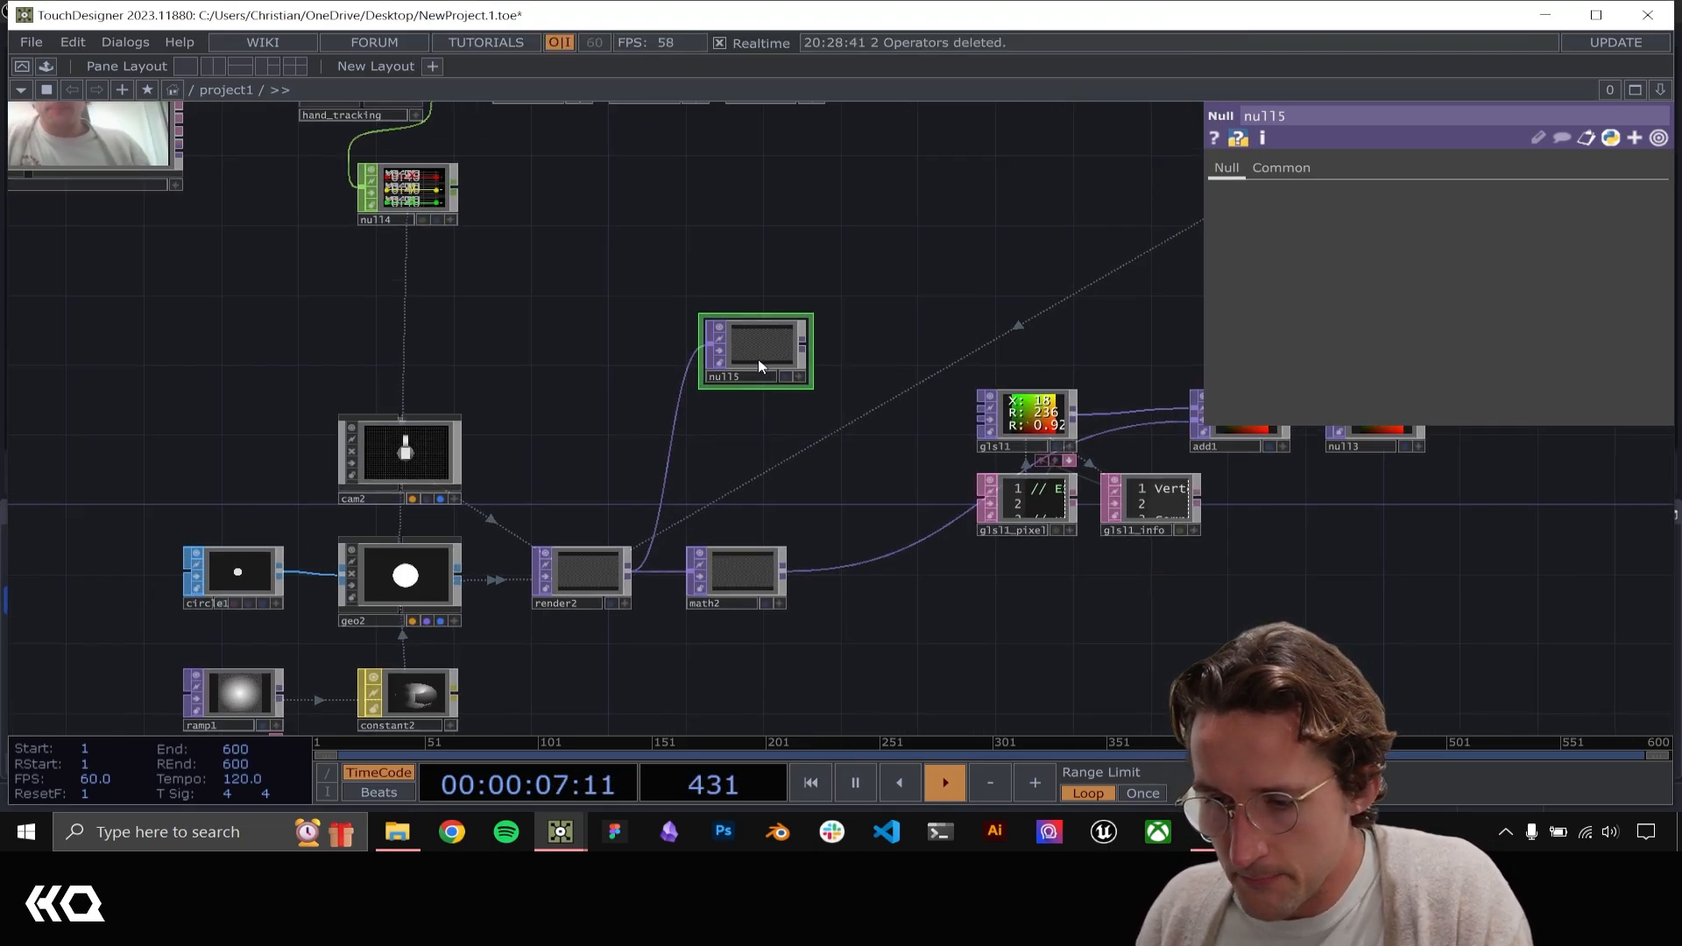
click(901, 348)
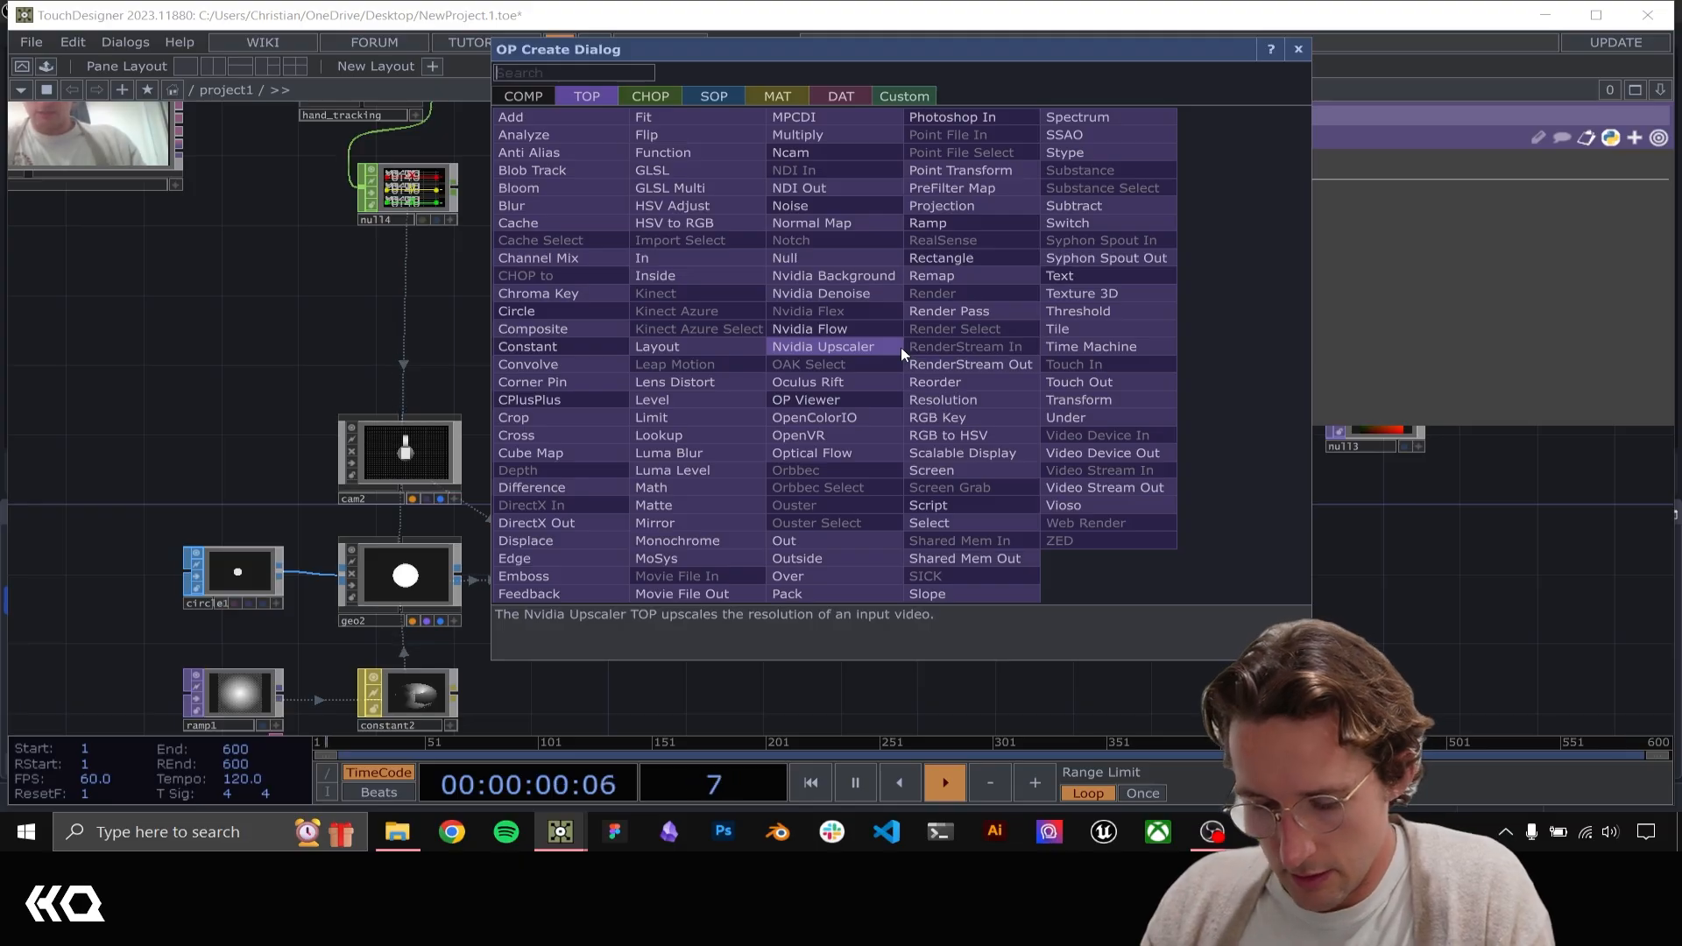
text(fit)
key(Return)
drag(1041, 377, 948, 374)
click(948, 418)
click(813, 344)
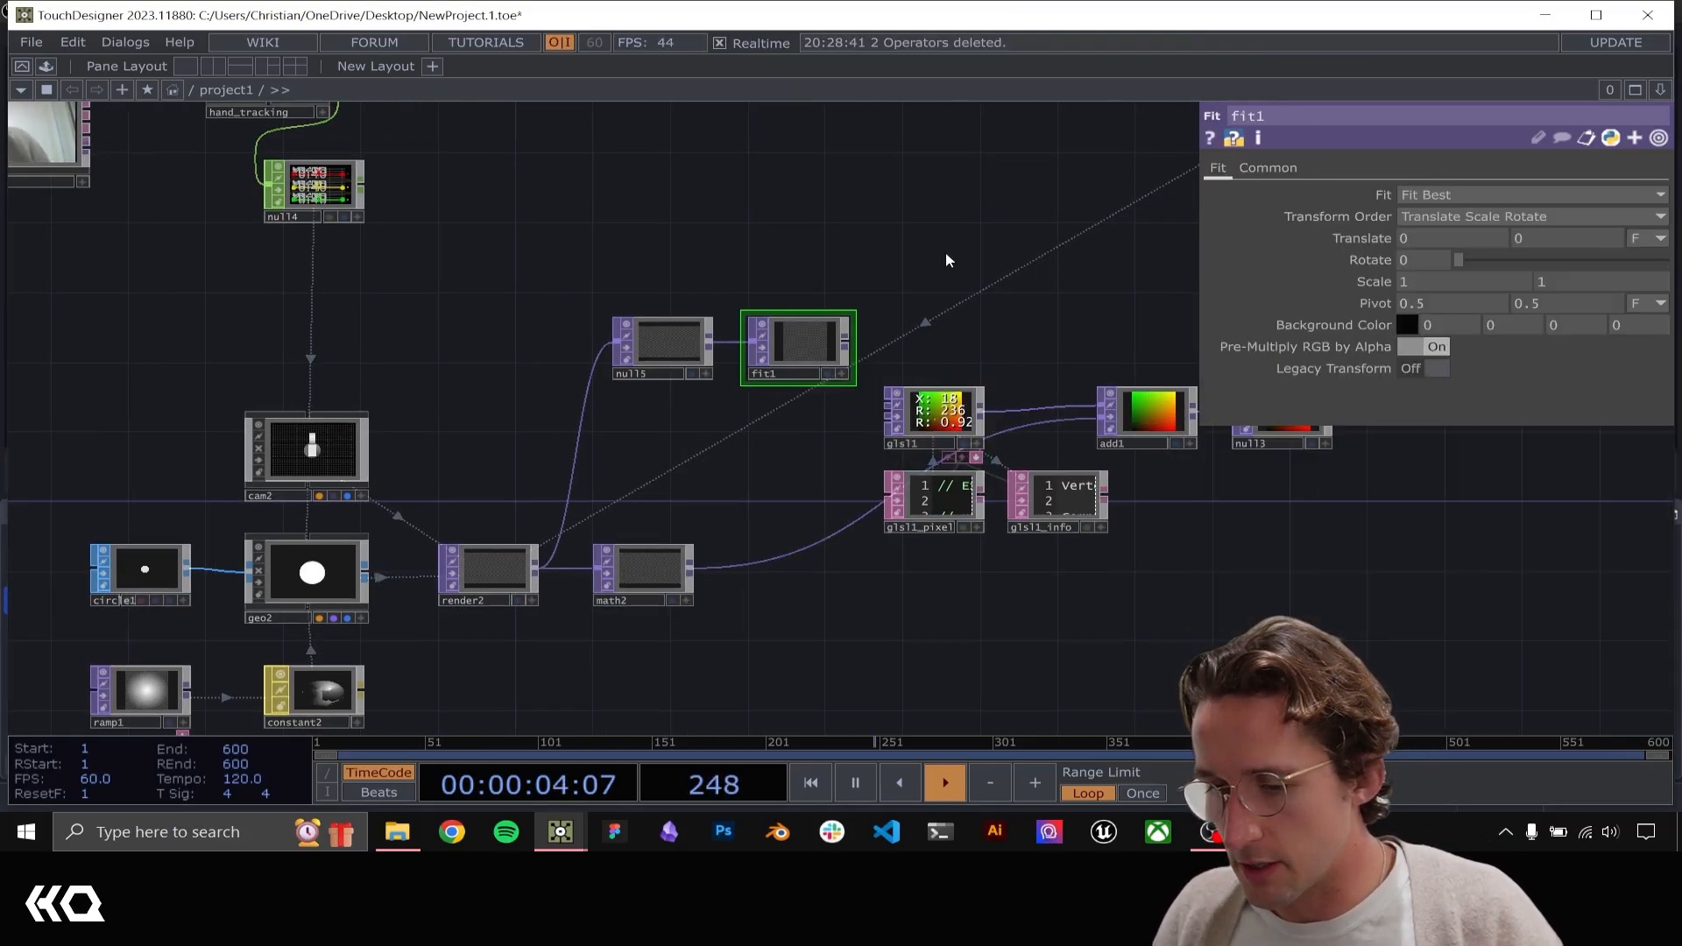
Set fit1's custom output resolution to 50 by 50
drag(944, 250, 665, 307)
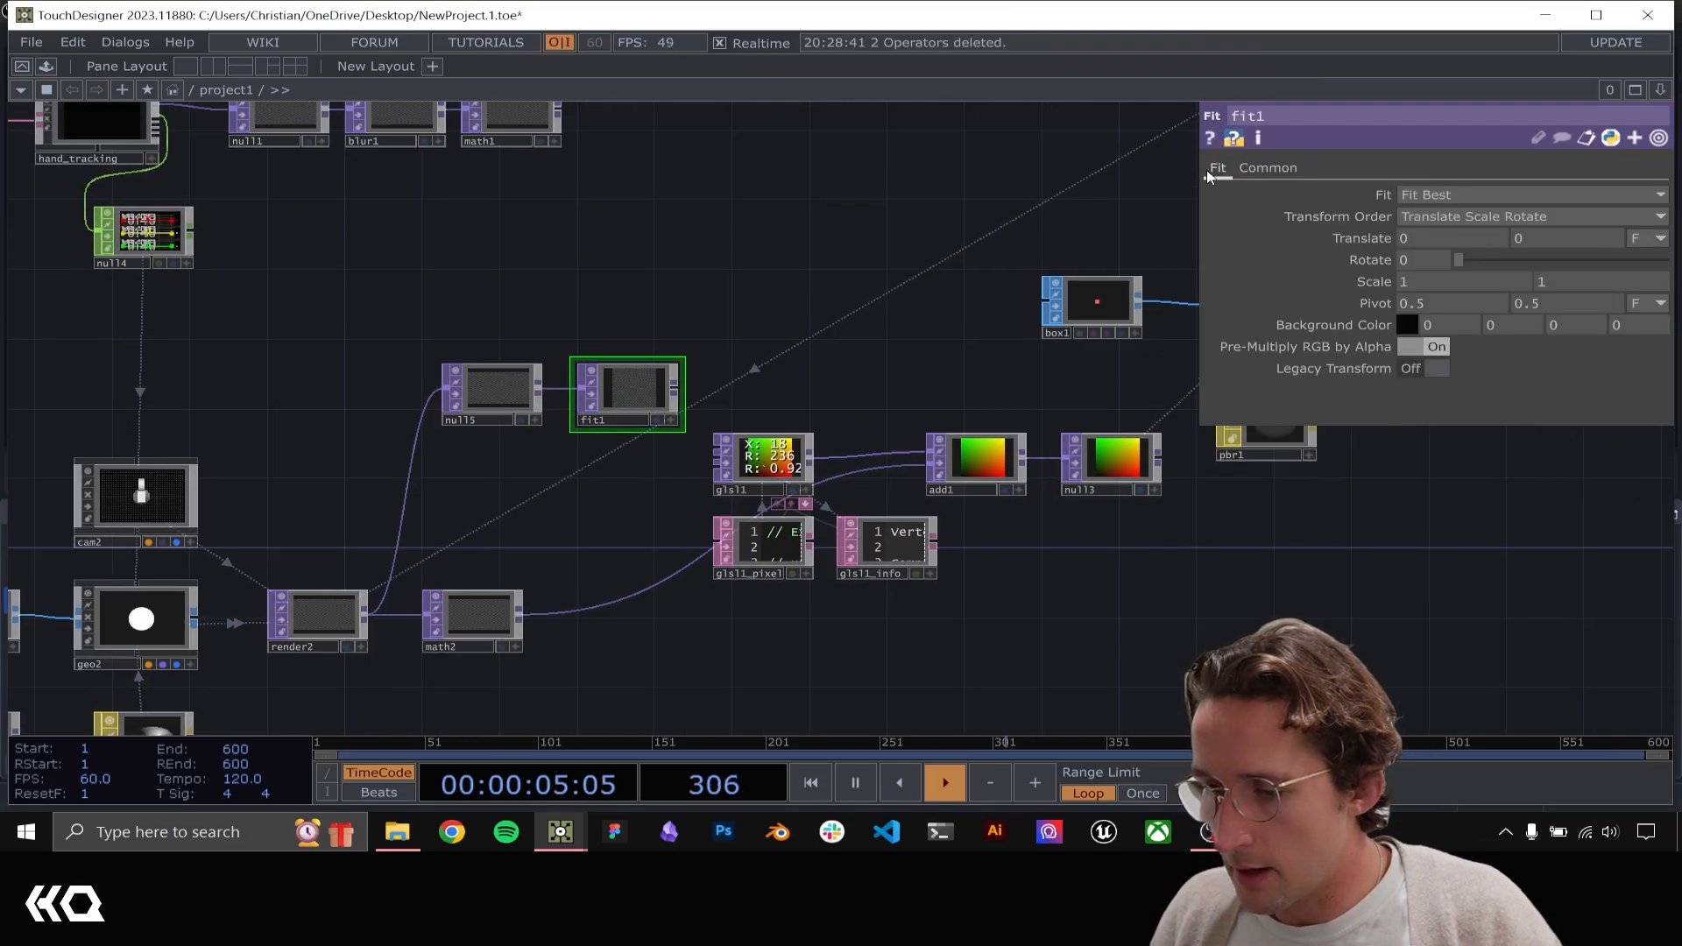
click(1281, 166)
scroll(525, 368, up, 5)
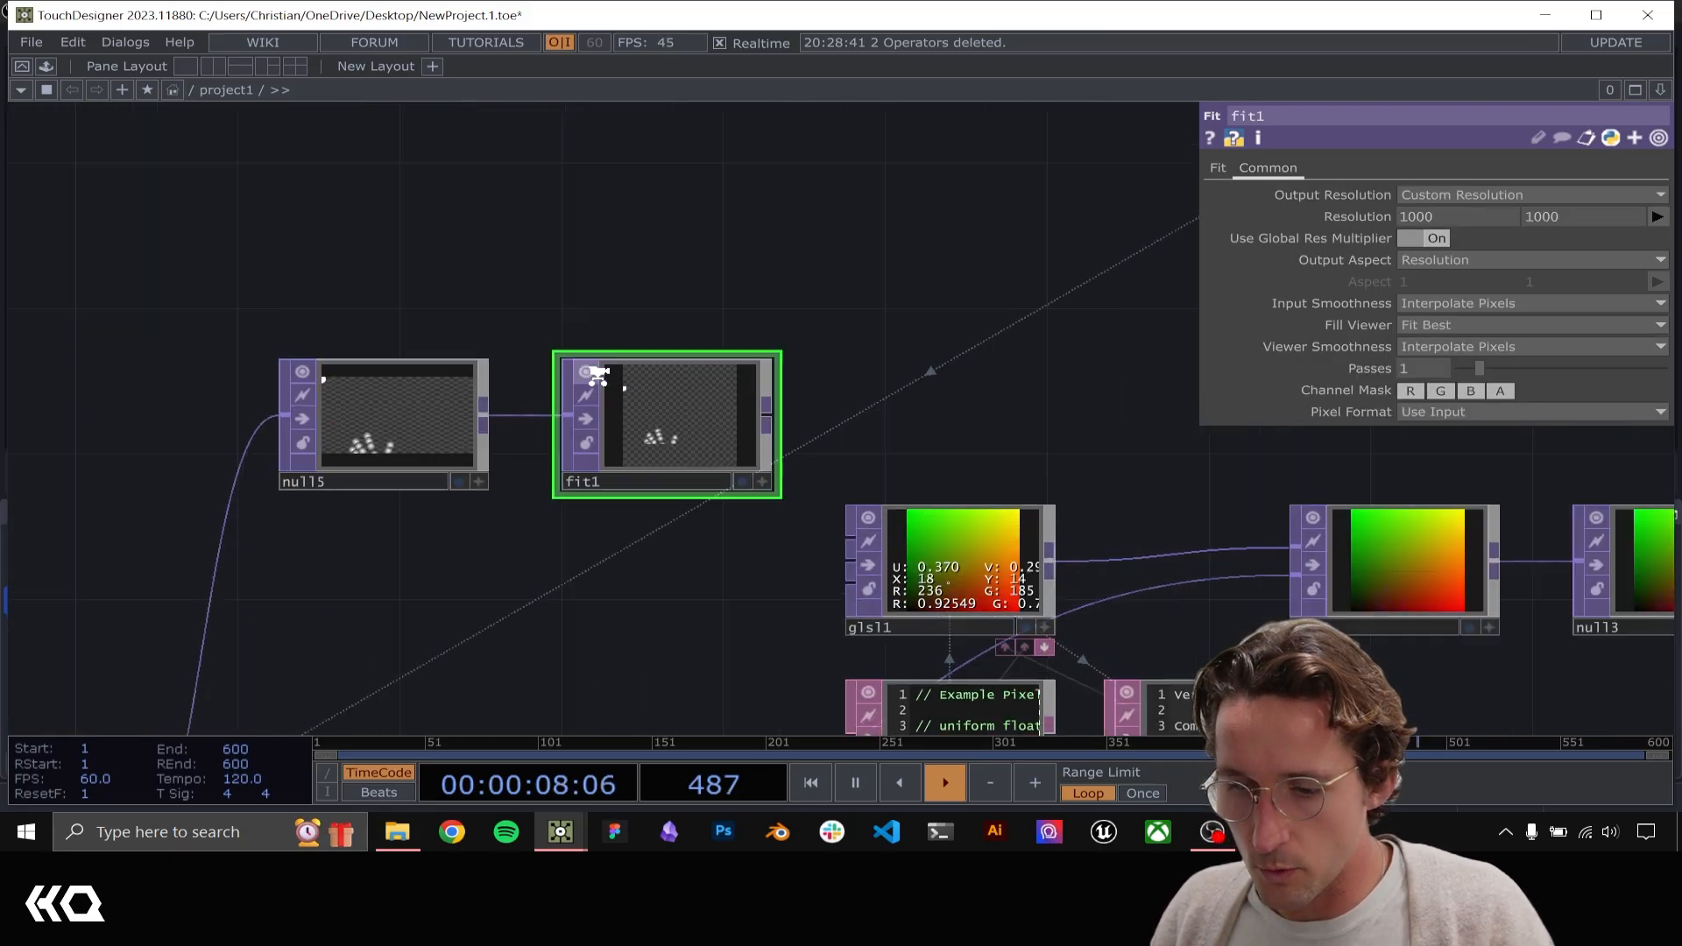
click(1485, 216)
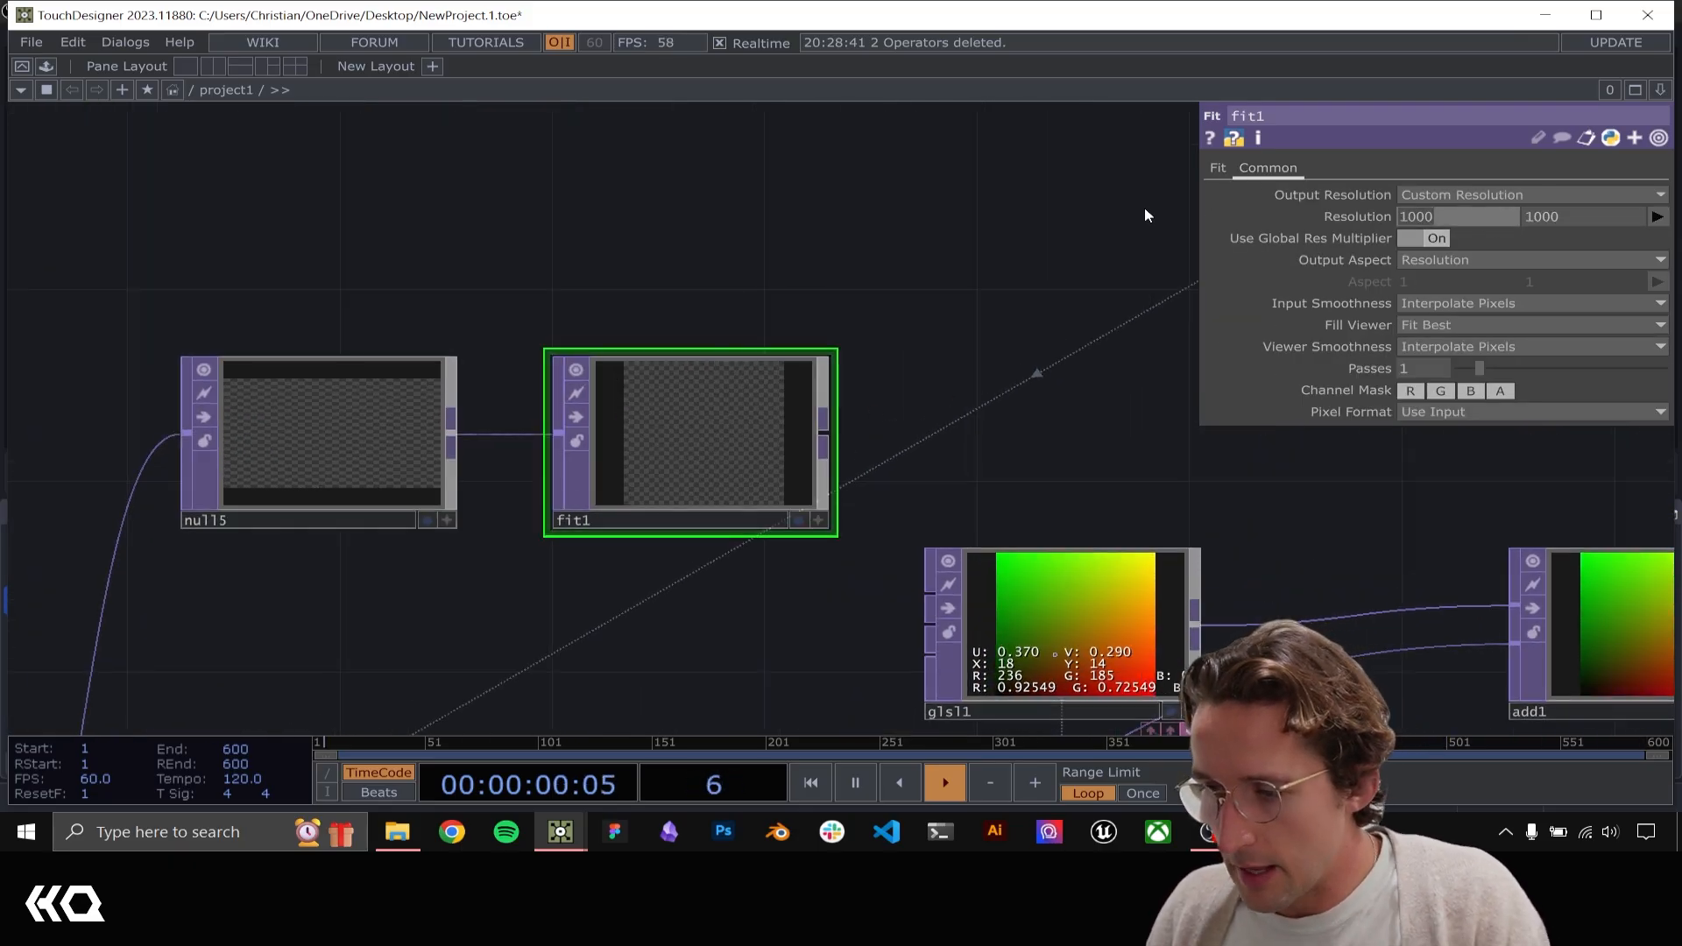
text(50)
key(Tab)
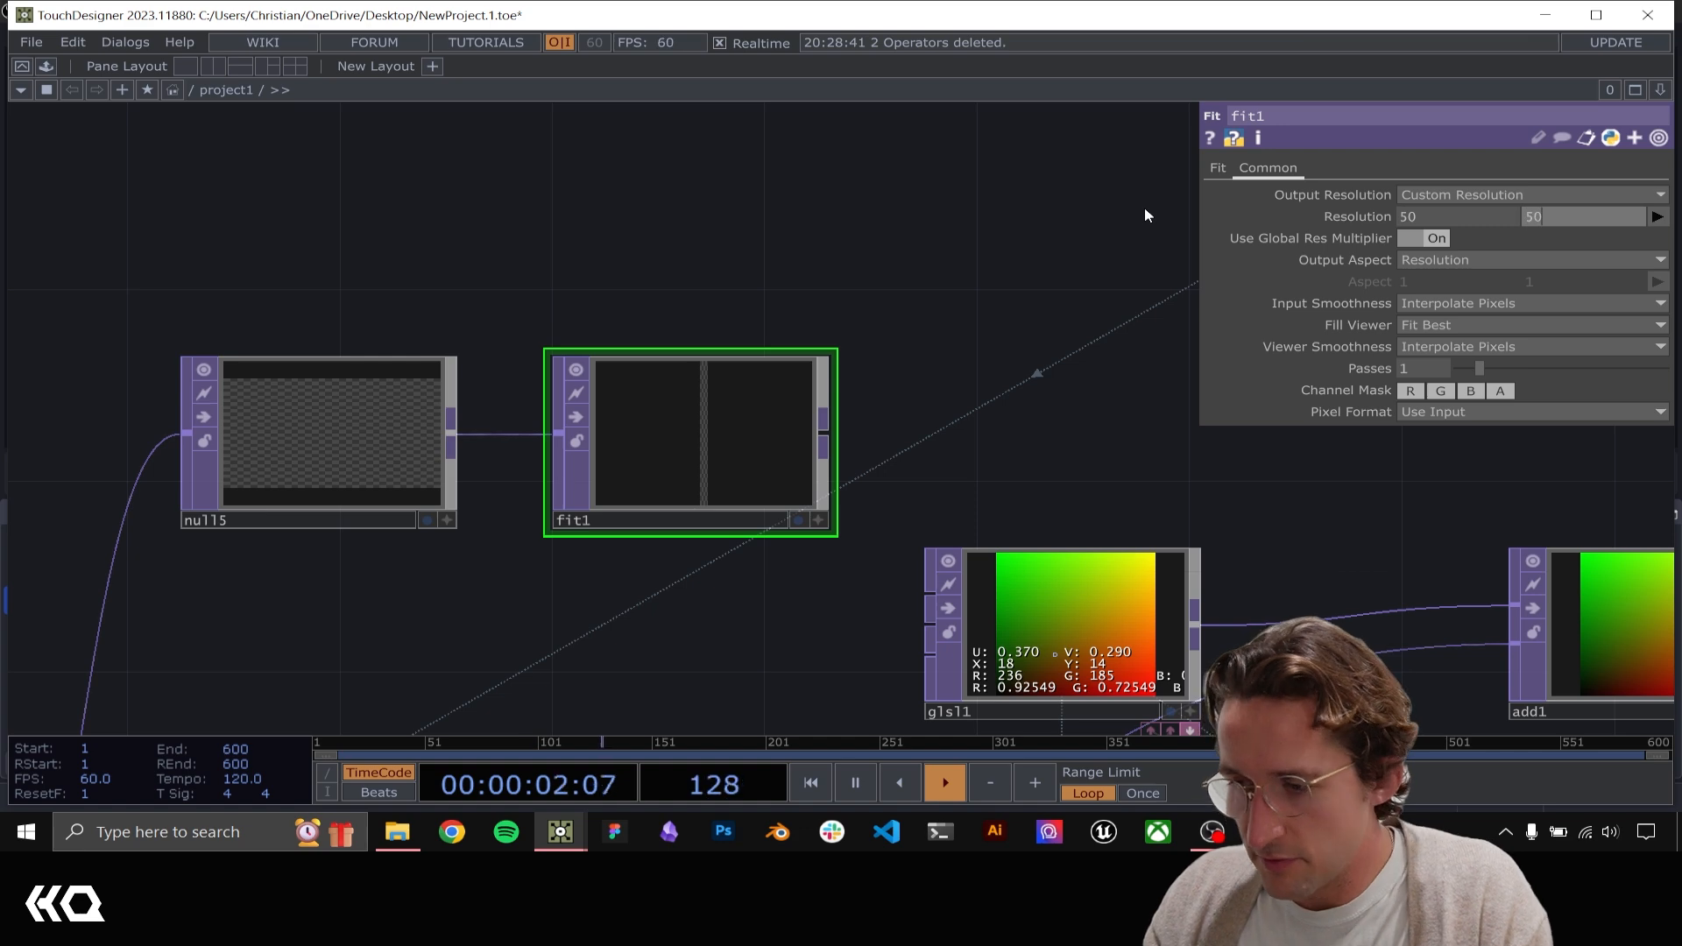
text(50)
key(Return)
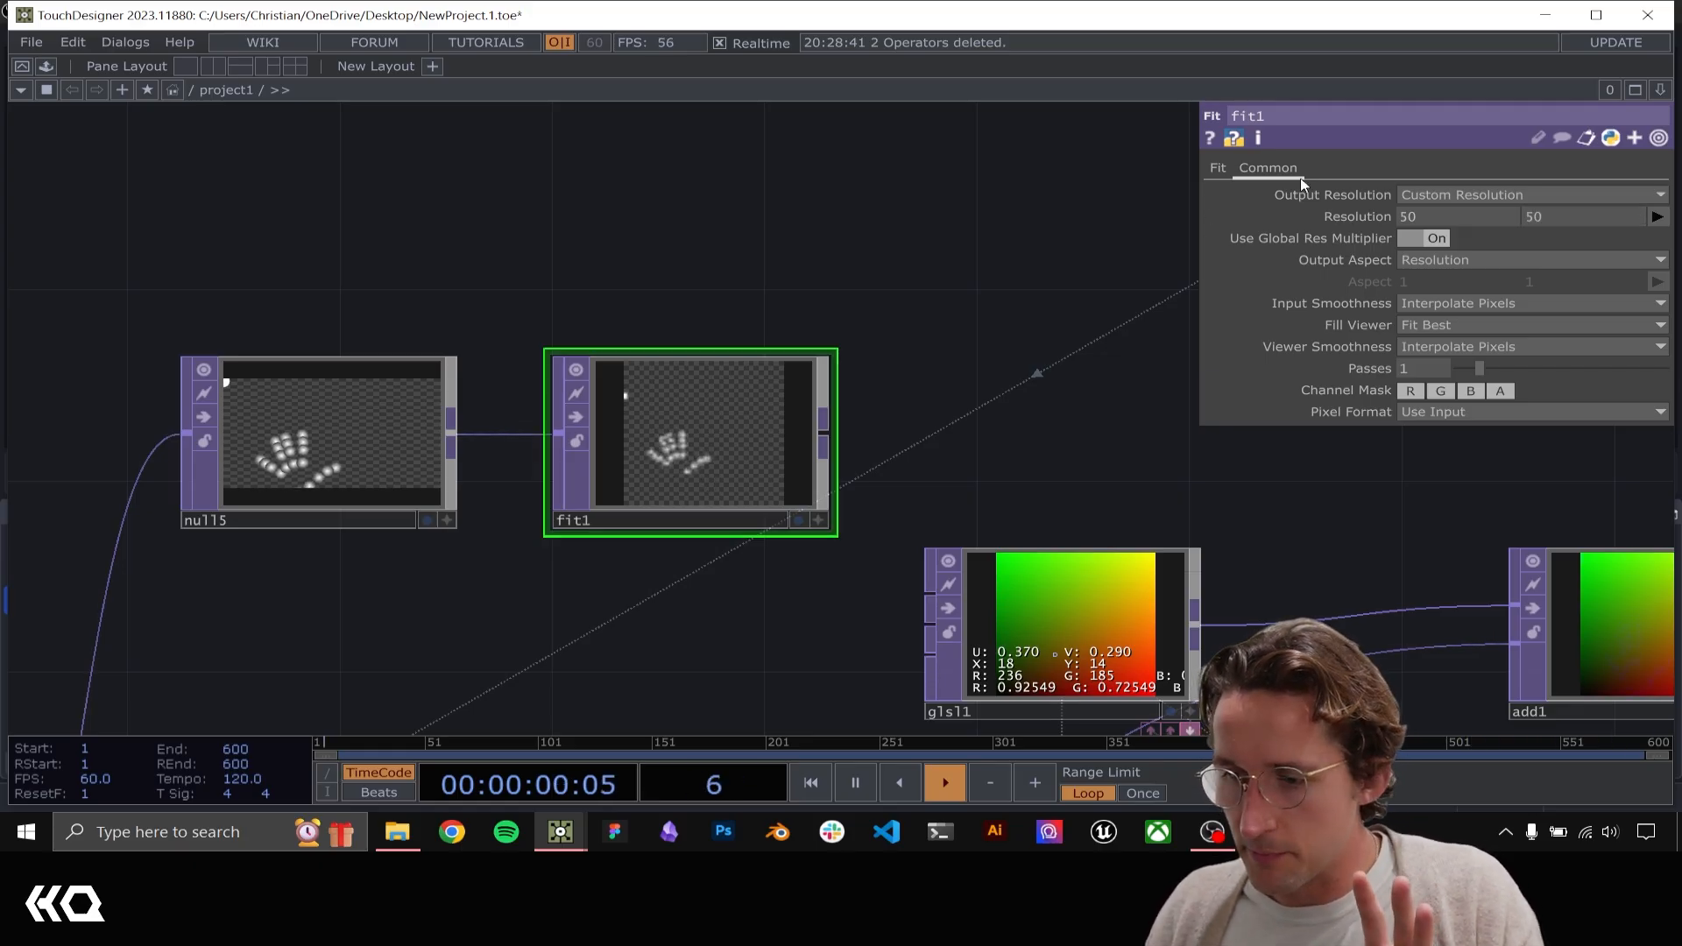
Set fit1's fit mode to Fill
click(1218, 167)
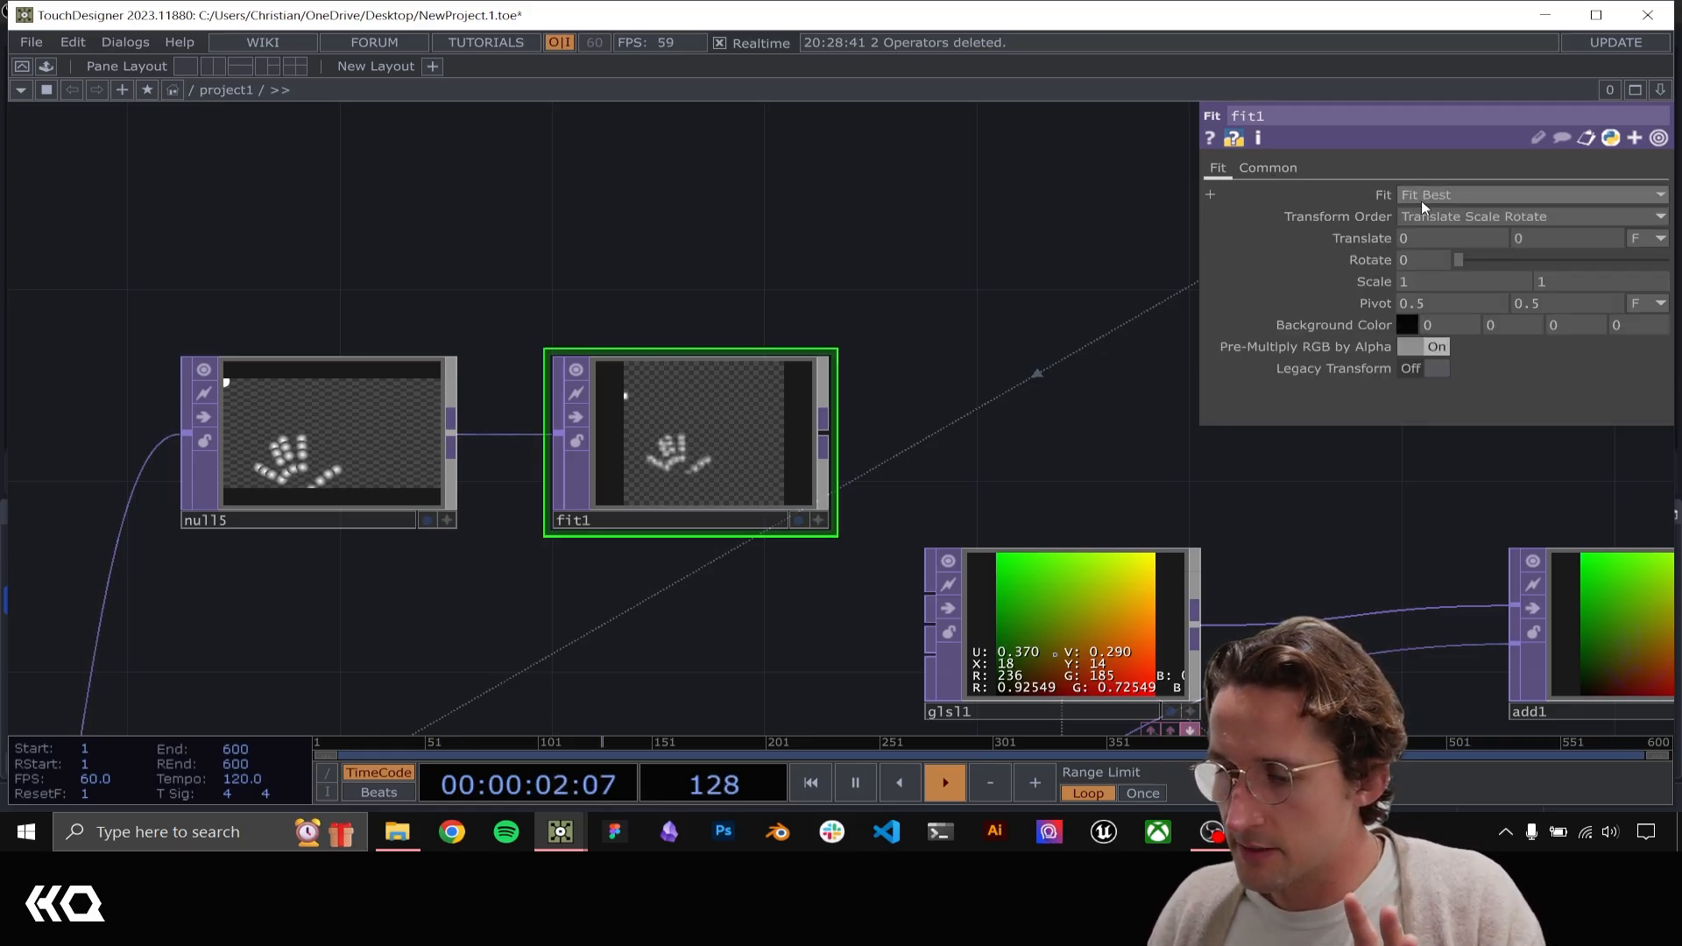
click(1428, 200)
click(1443, 215)
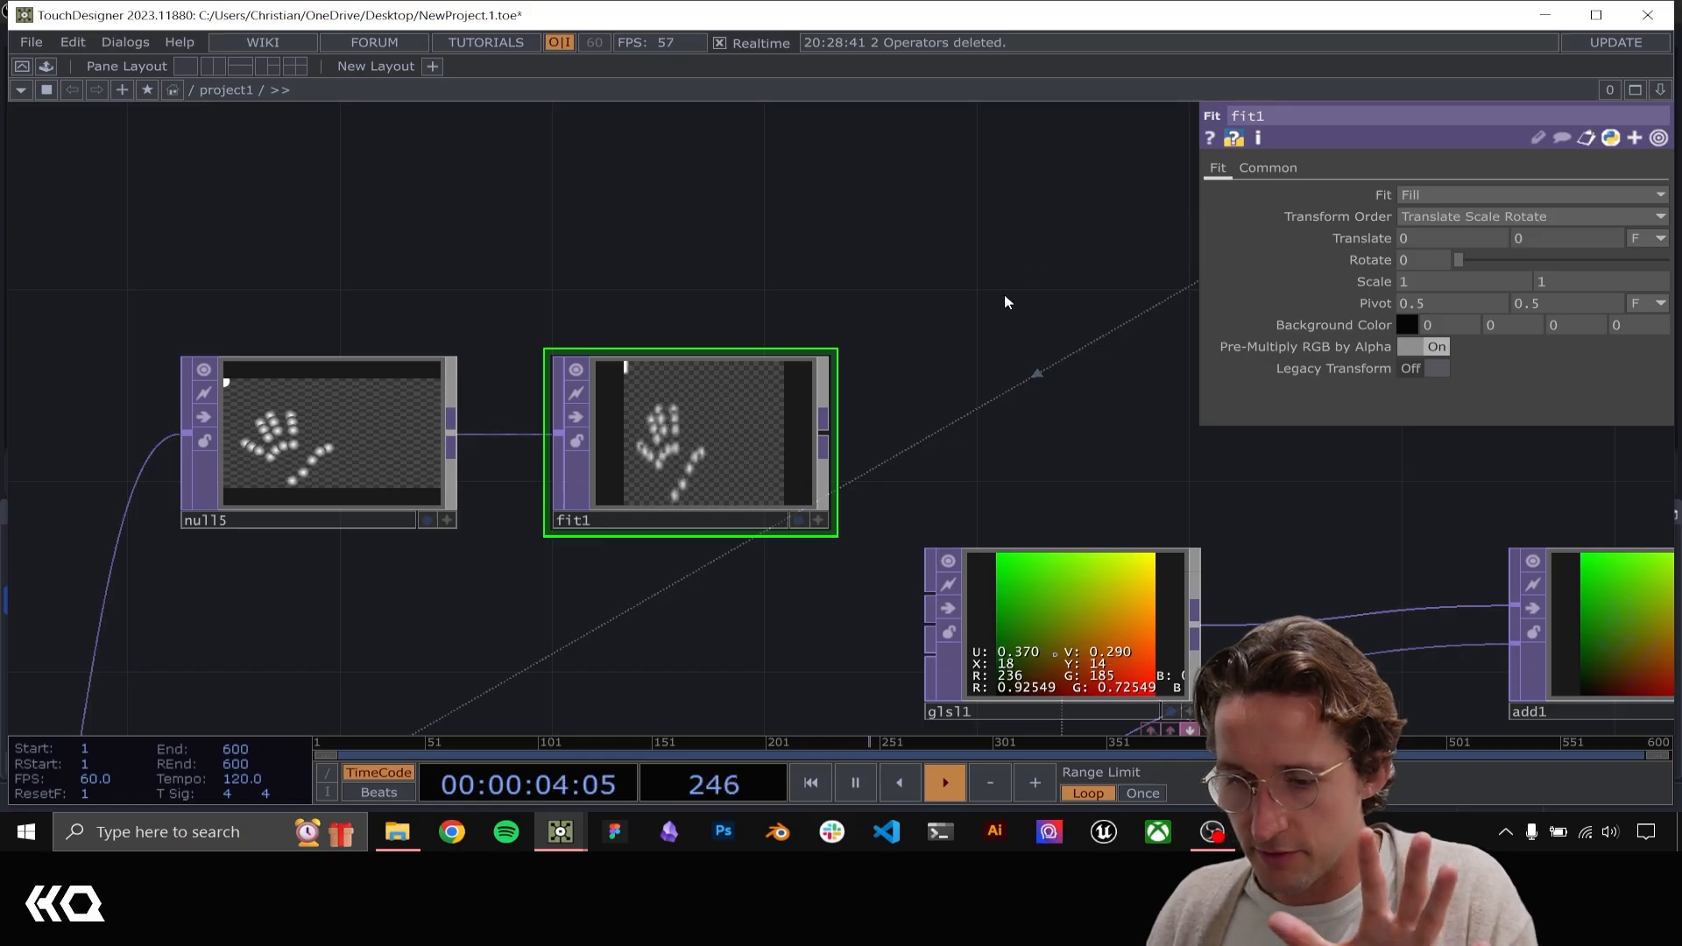
Assign fit1 as geo1's instance Color OP and map its r, g and b channels to R, G and B
drag(1006, 302, 670, 311)
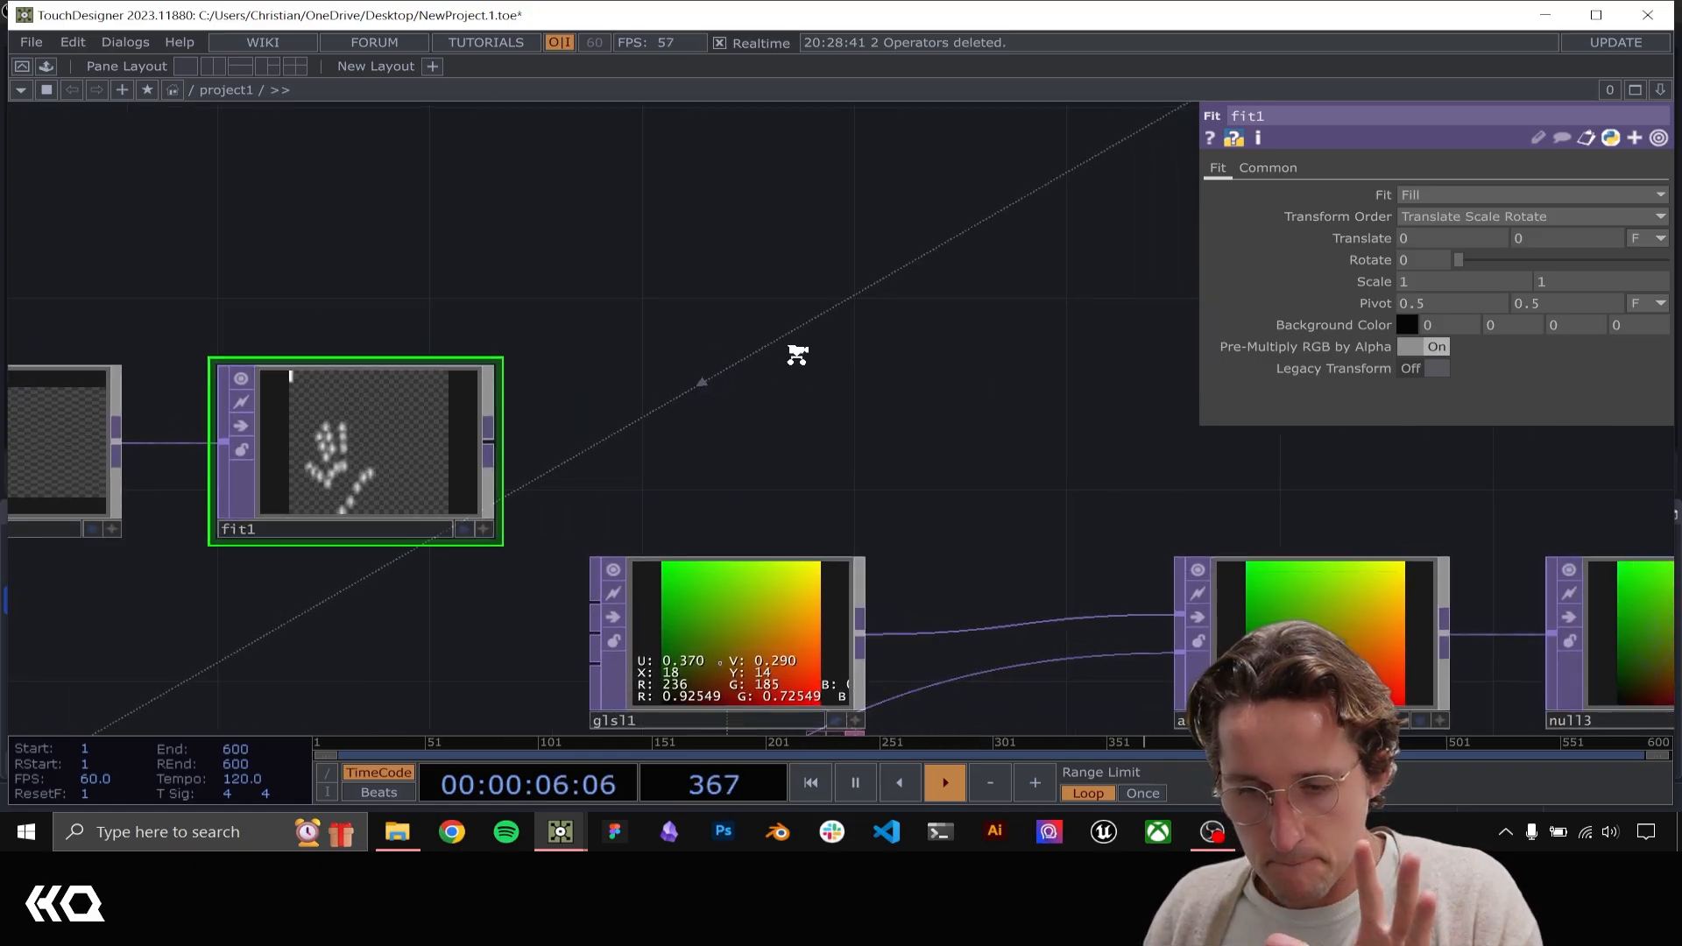
scroll(797, 354, down, 5)
drag(990, 304, 648, 380)
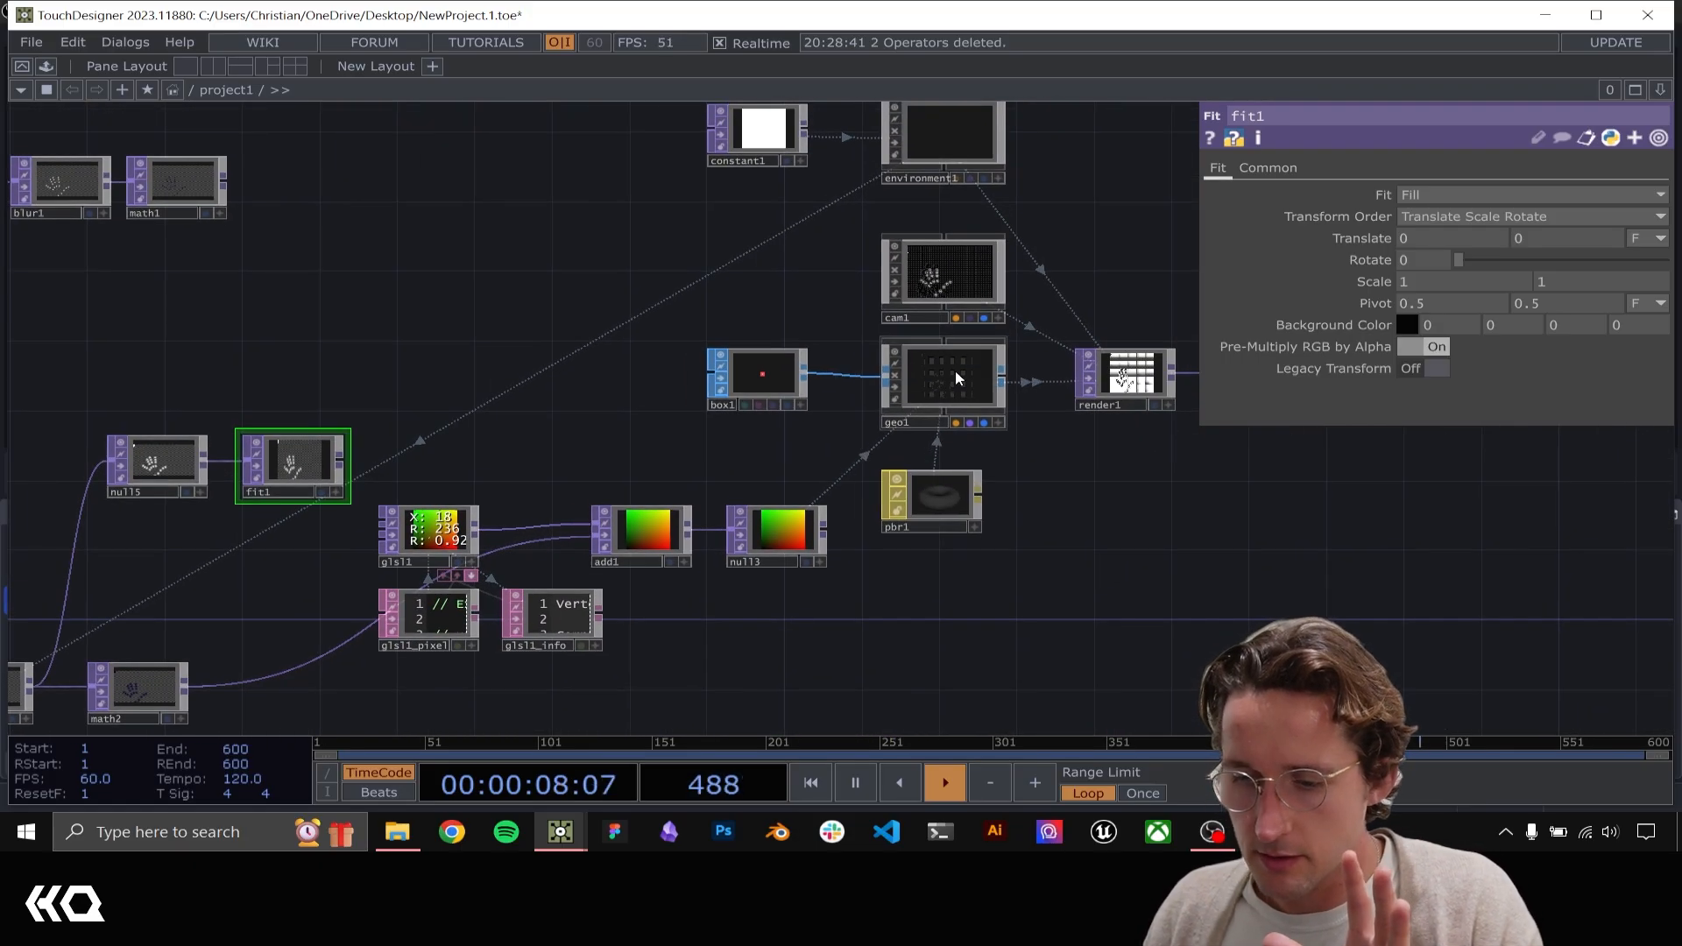
click(956, 372)
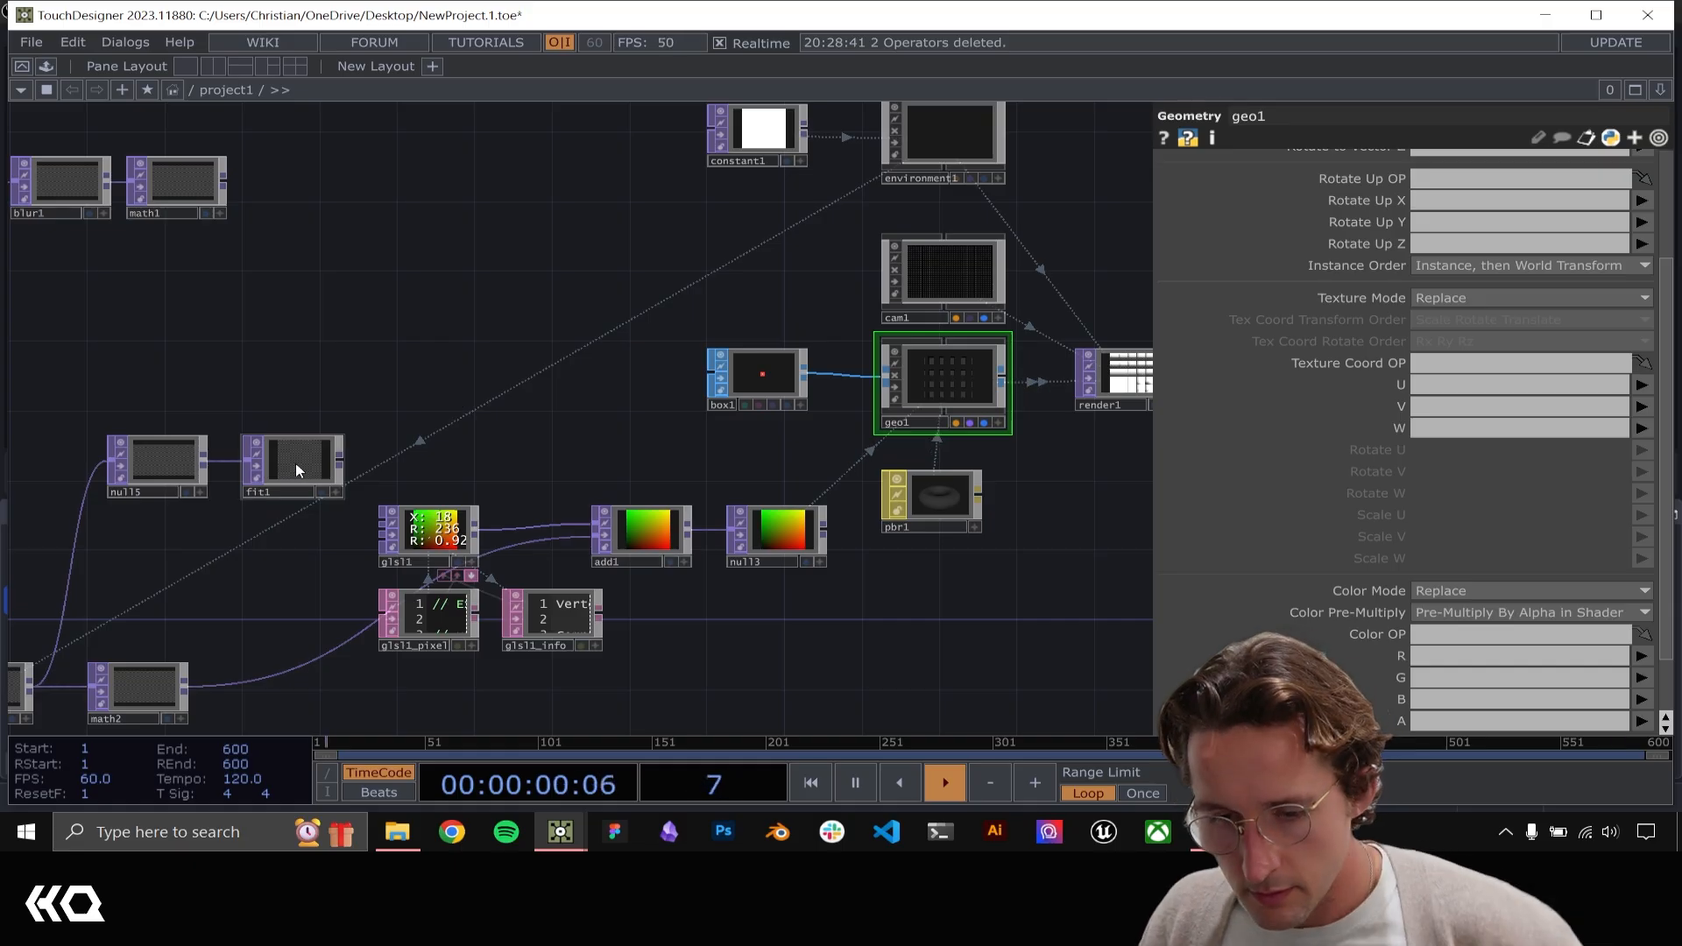
drag(296, 462, 1519, 633)
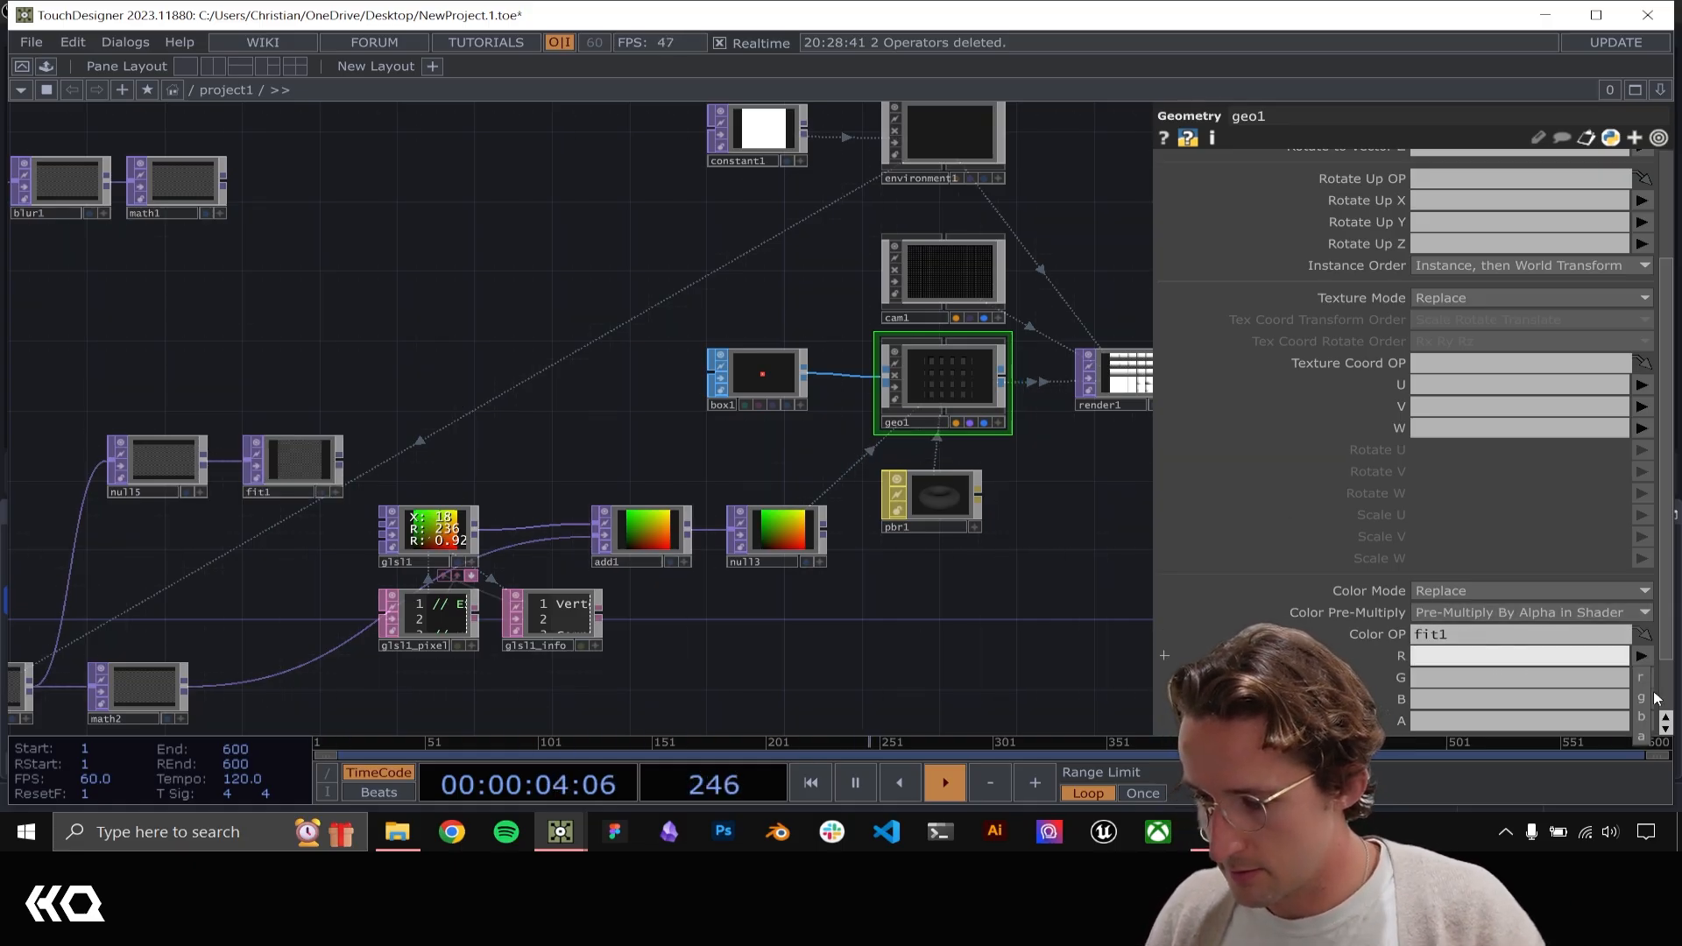
click(1642, 678)
click(1641, 678)
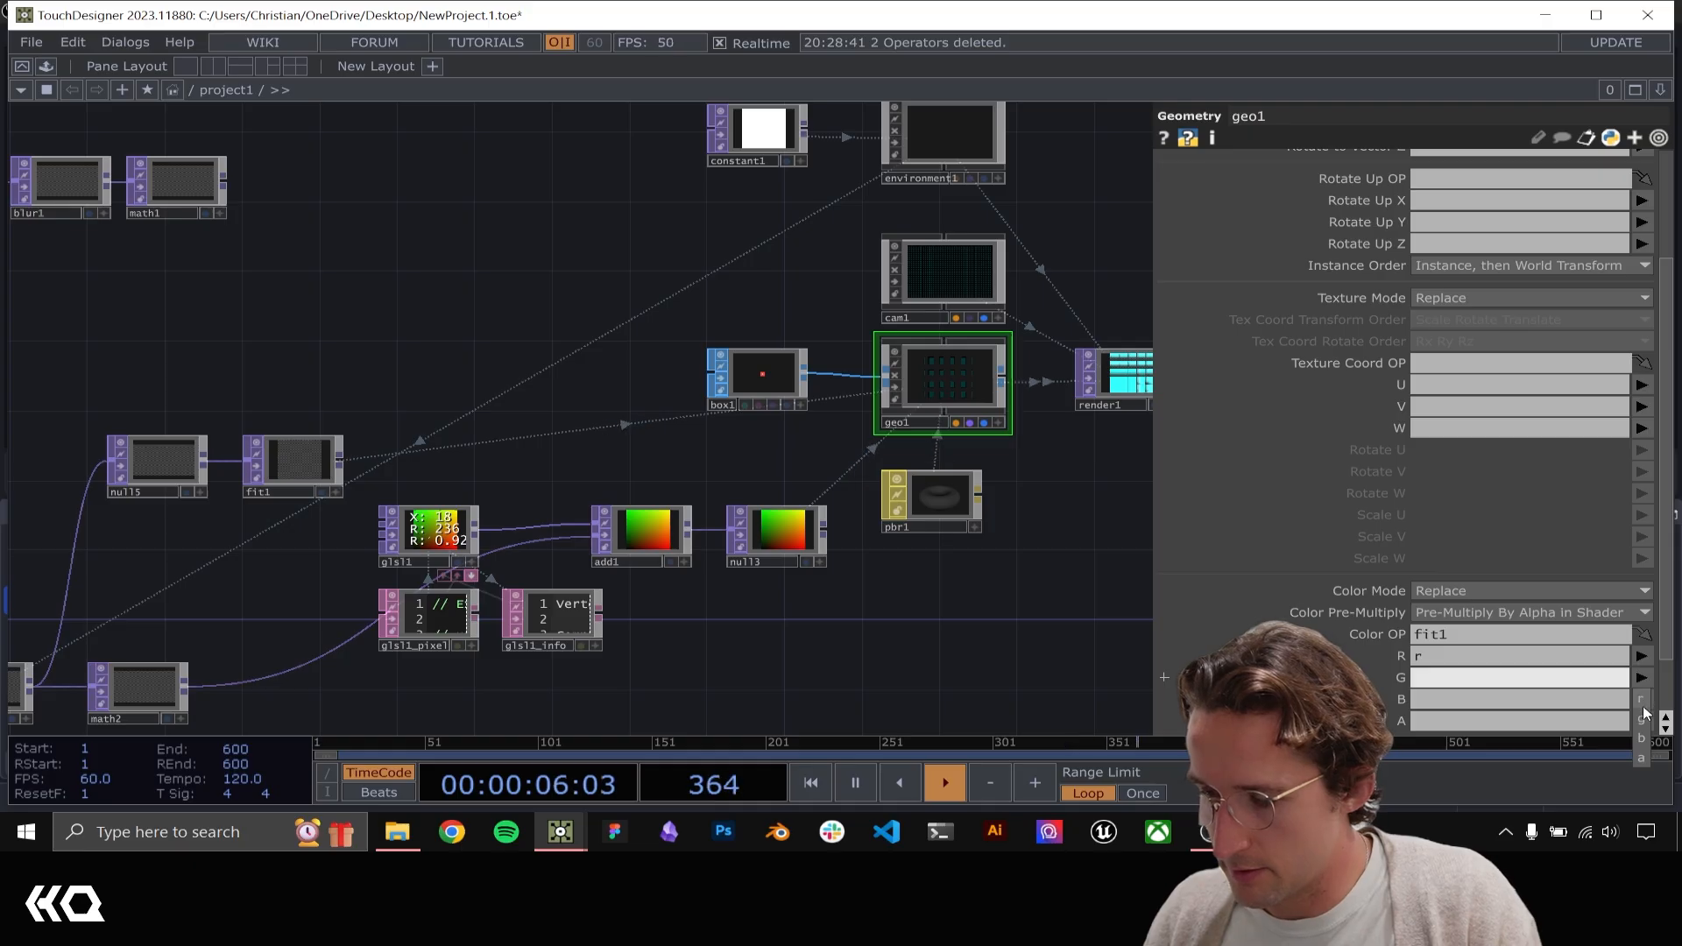
click(1642, 711)
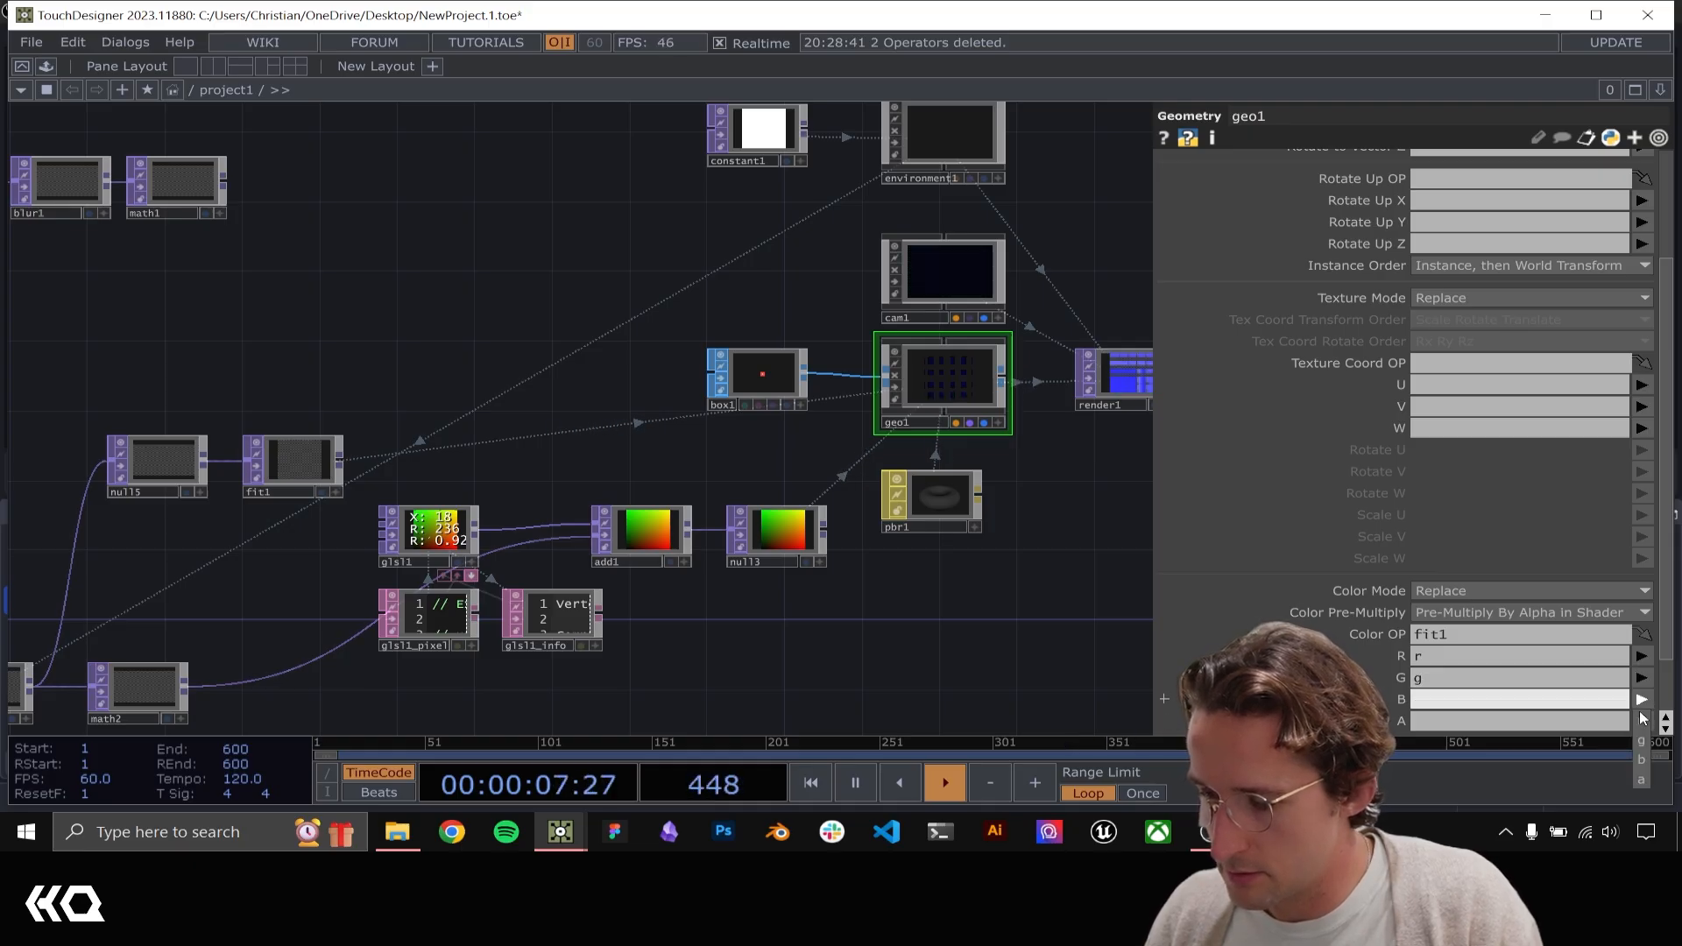
click(1641, 761)
Examine how hand movement brightens the displaced boxes in null2
drag(1043, 490, 420, 596)
scroll(781, 491, up, 6)
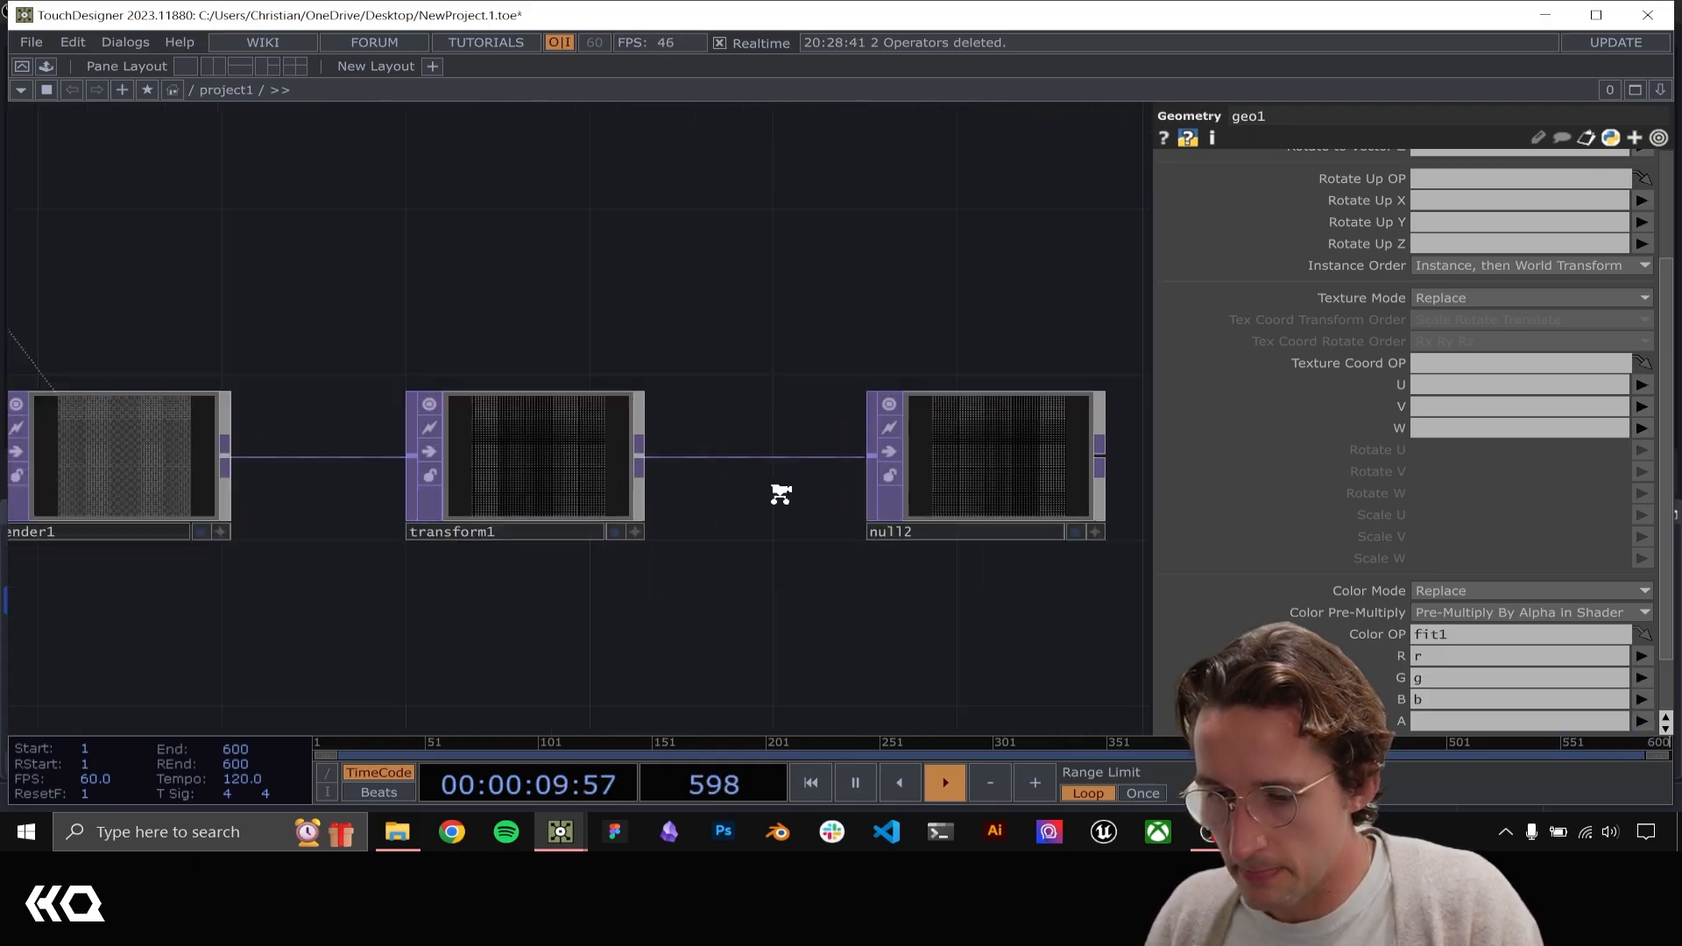
drag(789, 289, 275, 279)
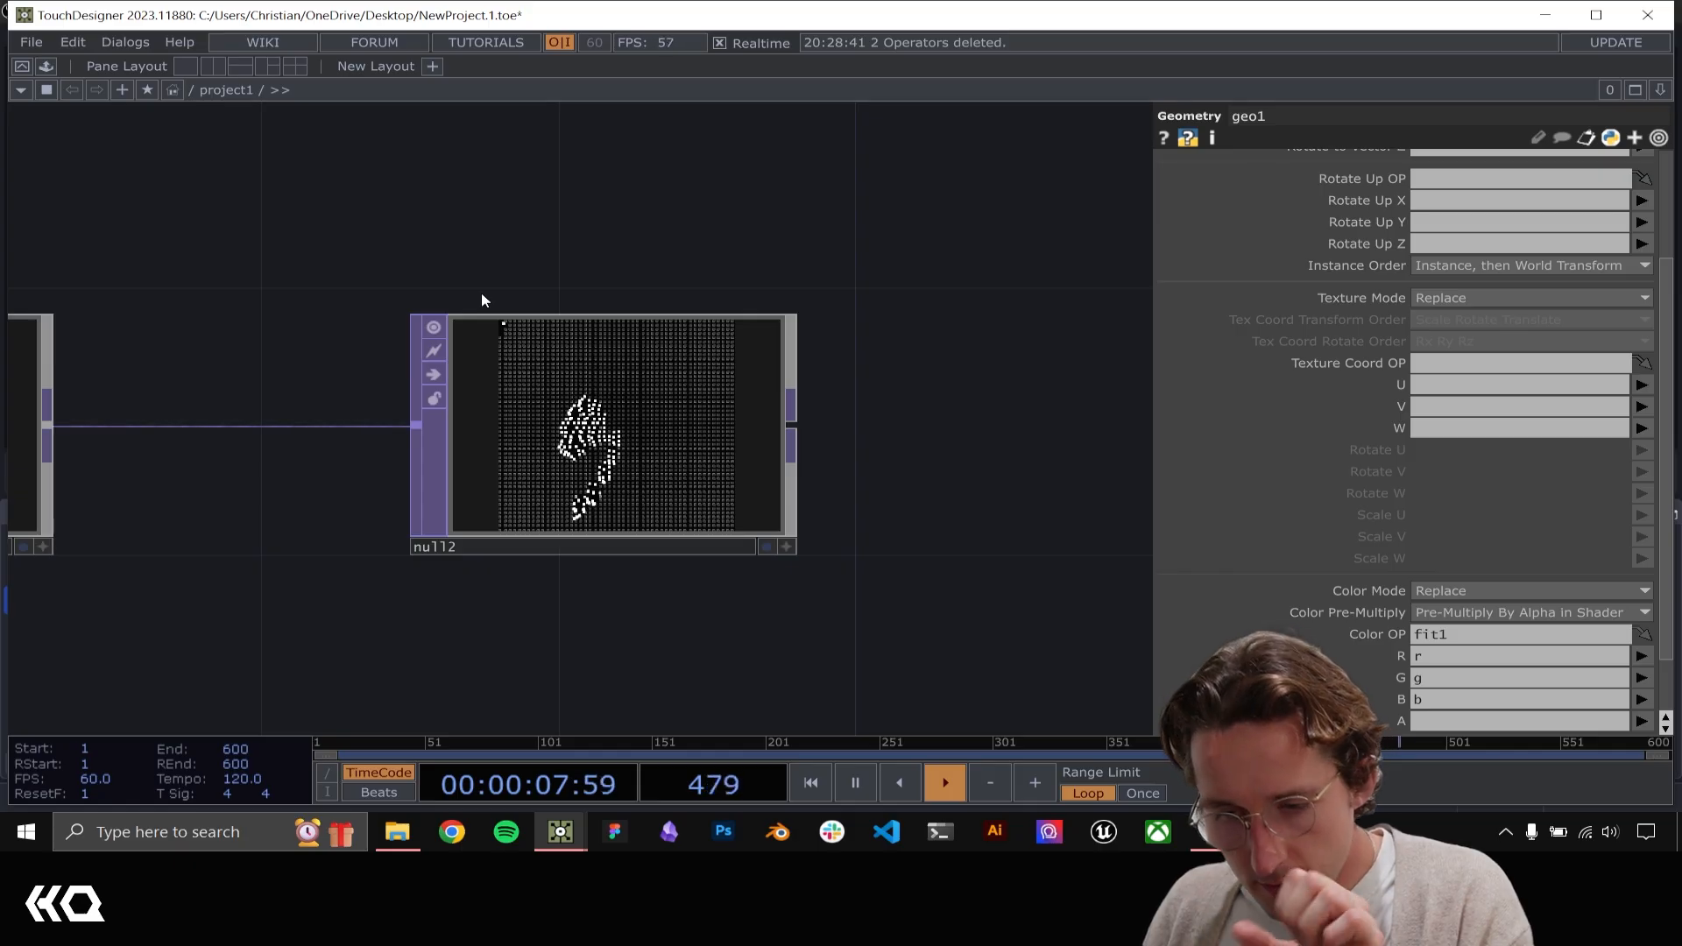
scroll(613, 418, up, 3)
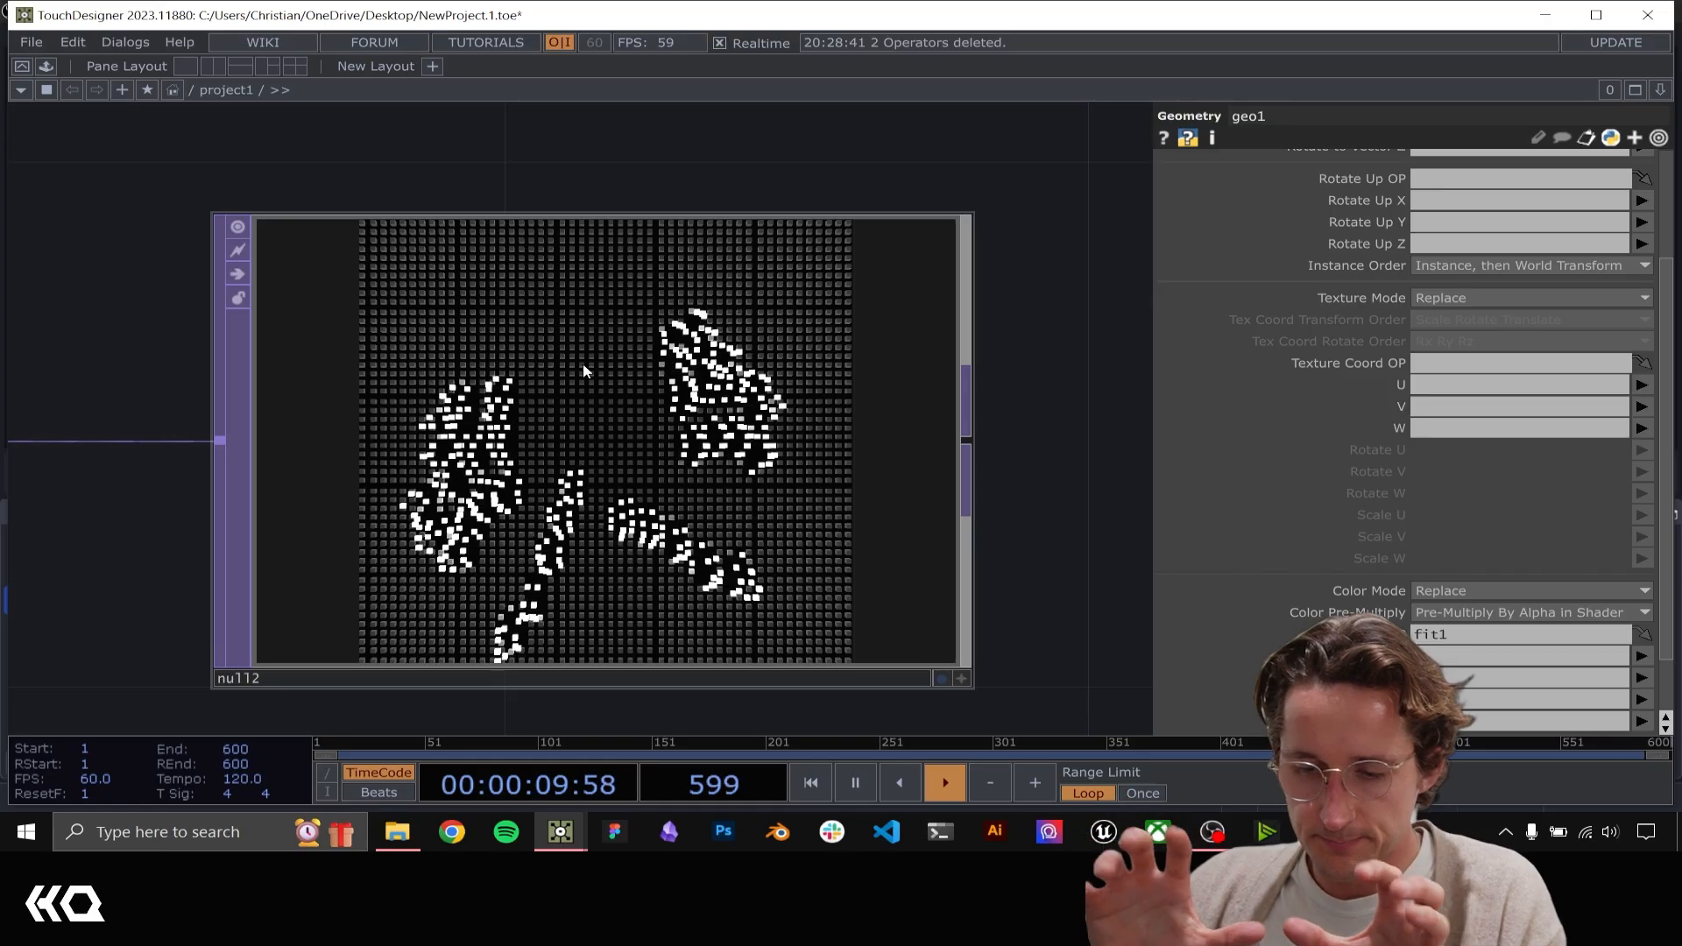
scroll(585, 371, down, 10)
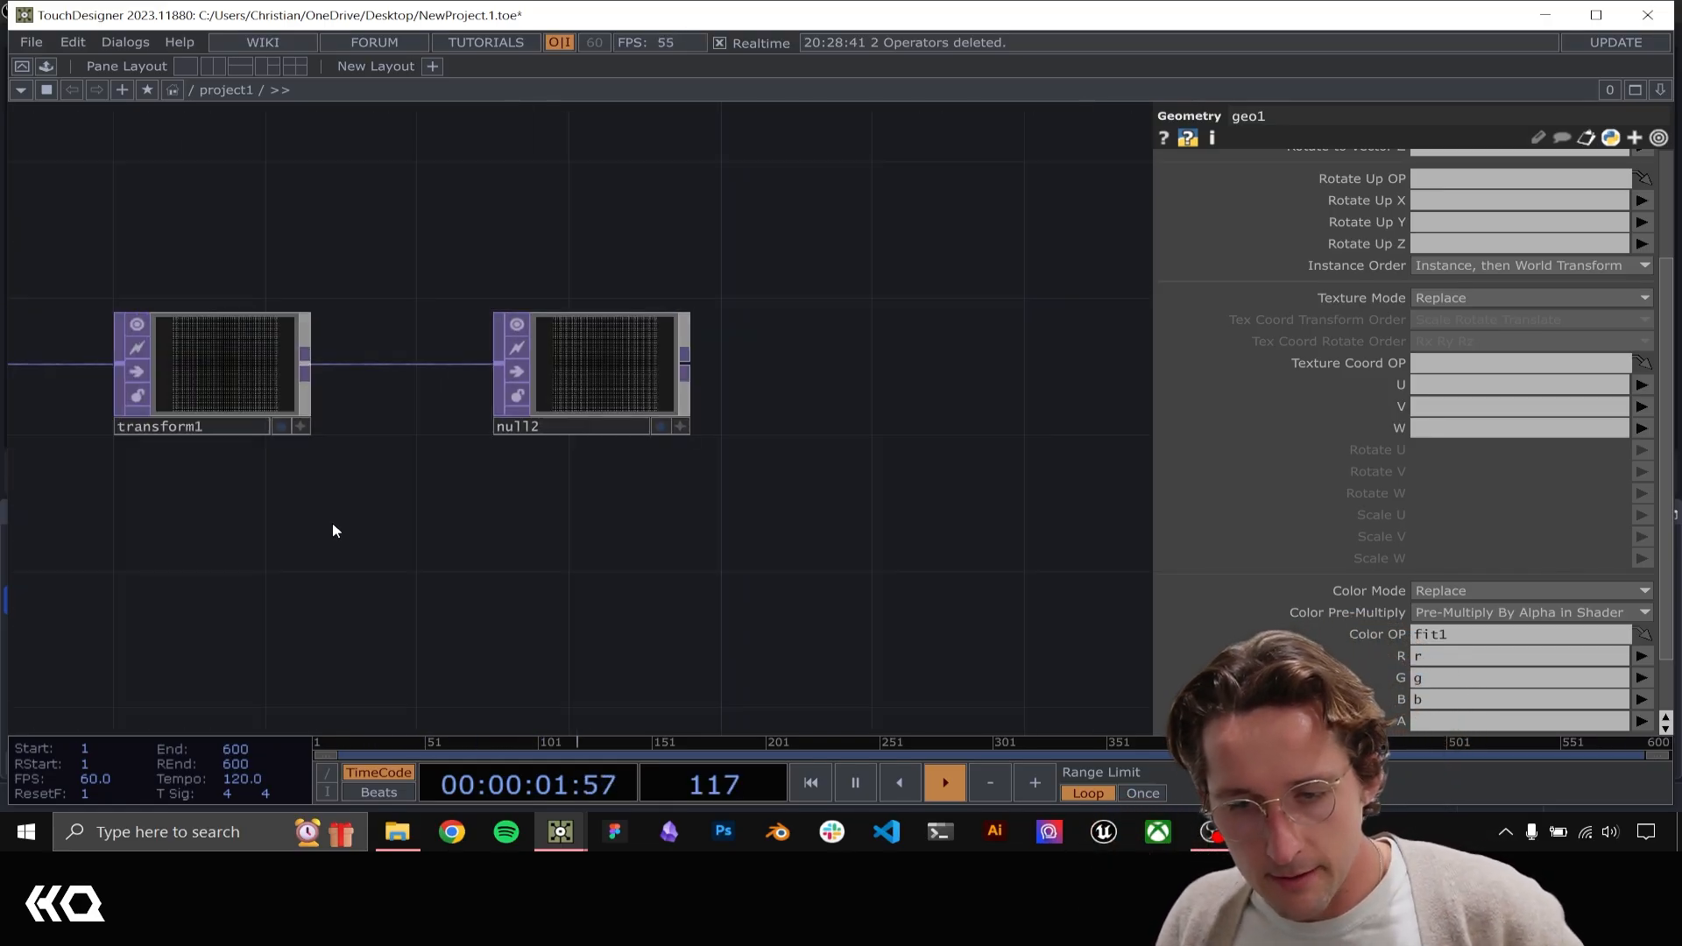
Try the pbr1 material's Metallic at 1, then lower it to 0.248 while comparing the rendered boxes
drag(486, 570, 570, 545)
click(486, 545)
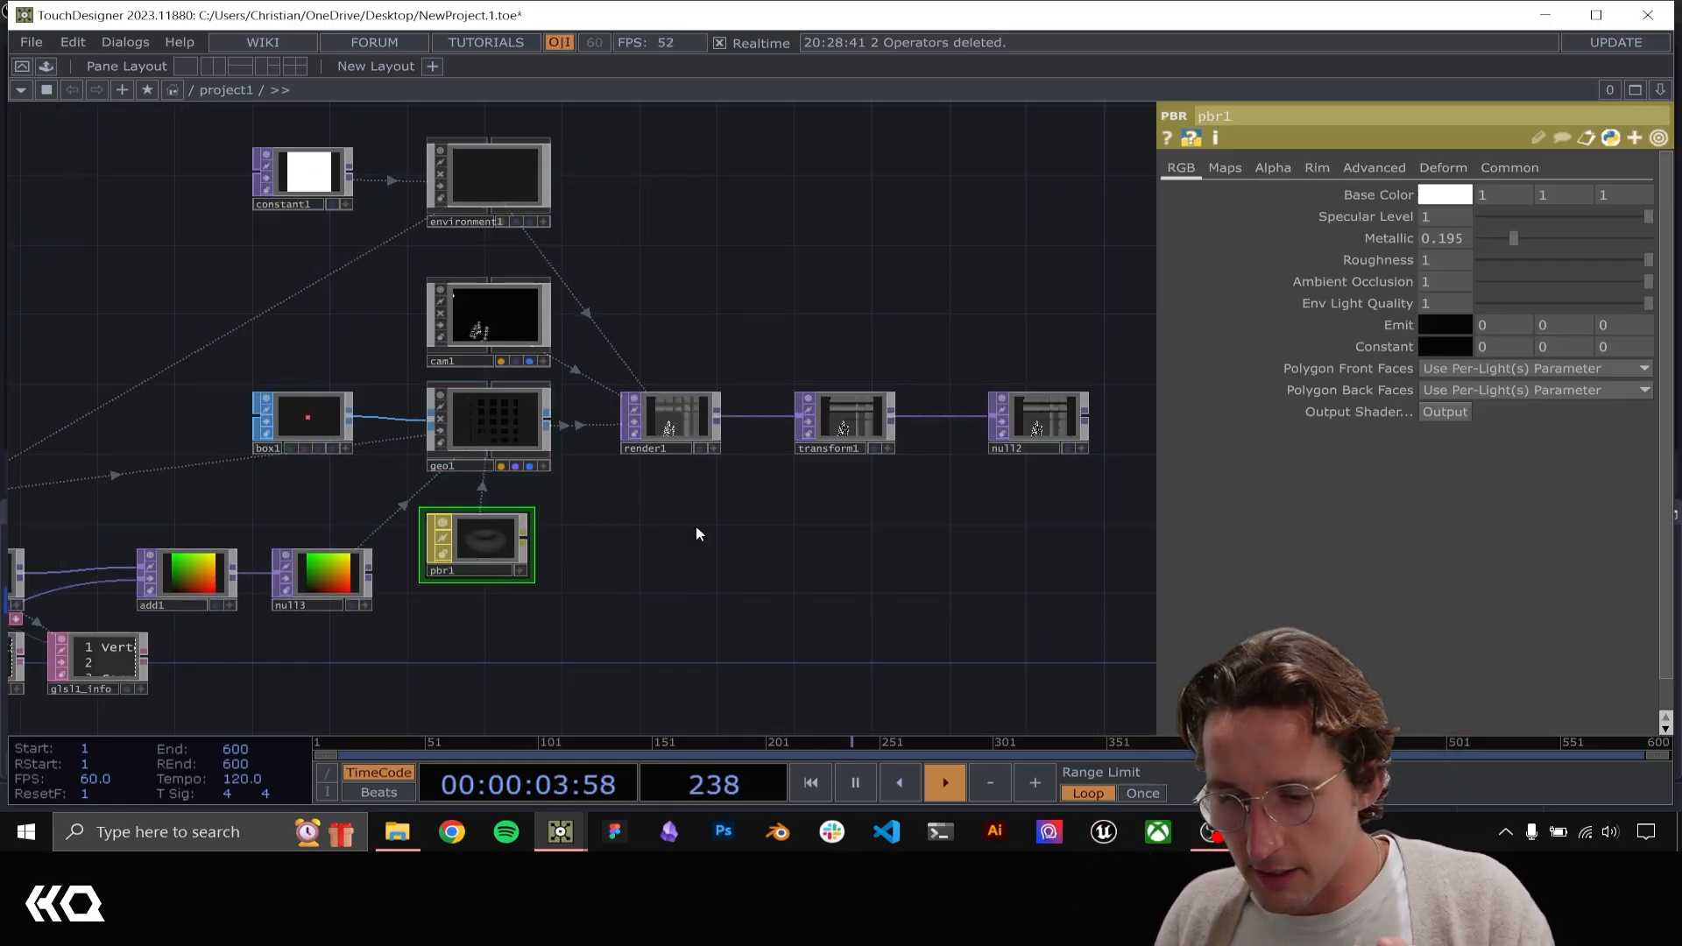
drag(815, 495, 523, 539)
drag(698, 544, 974, 492)
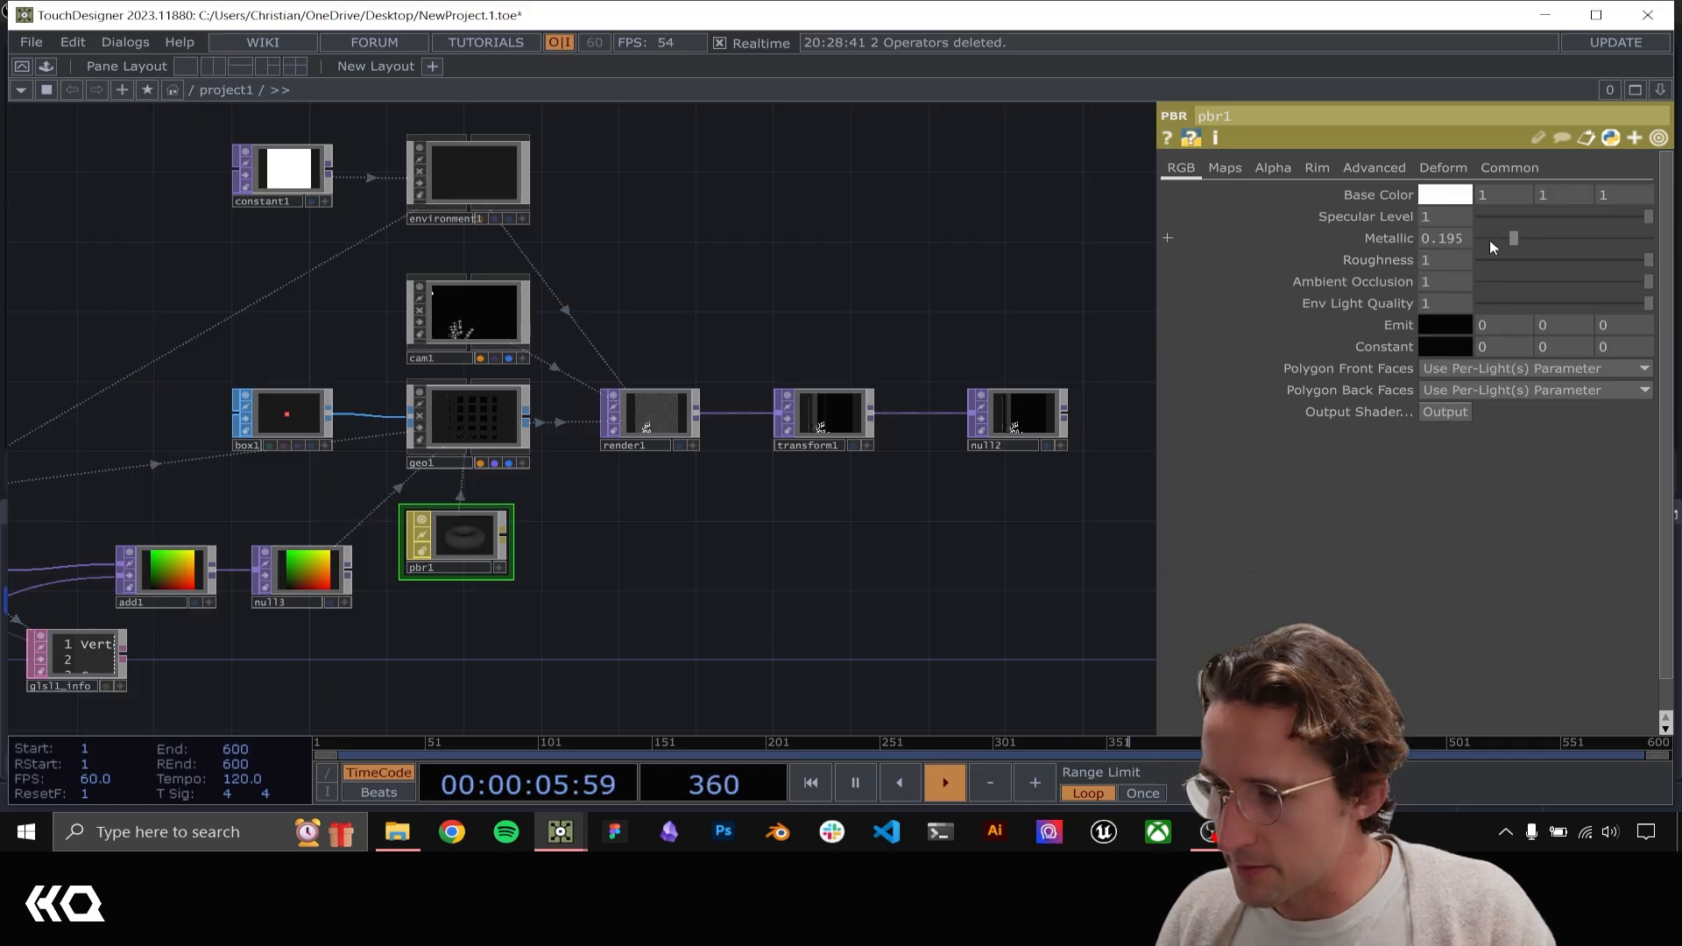
drag(878, 325, 710, 316)
scroll(854, 397, up, 3)
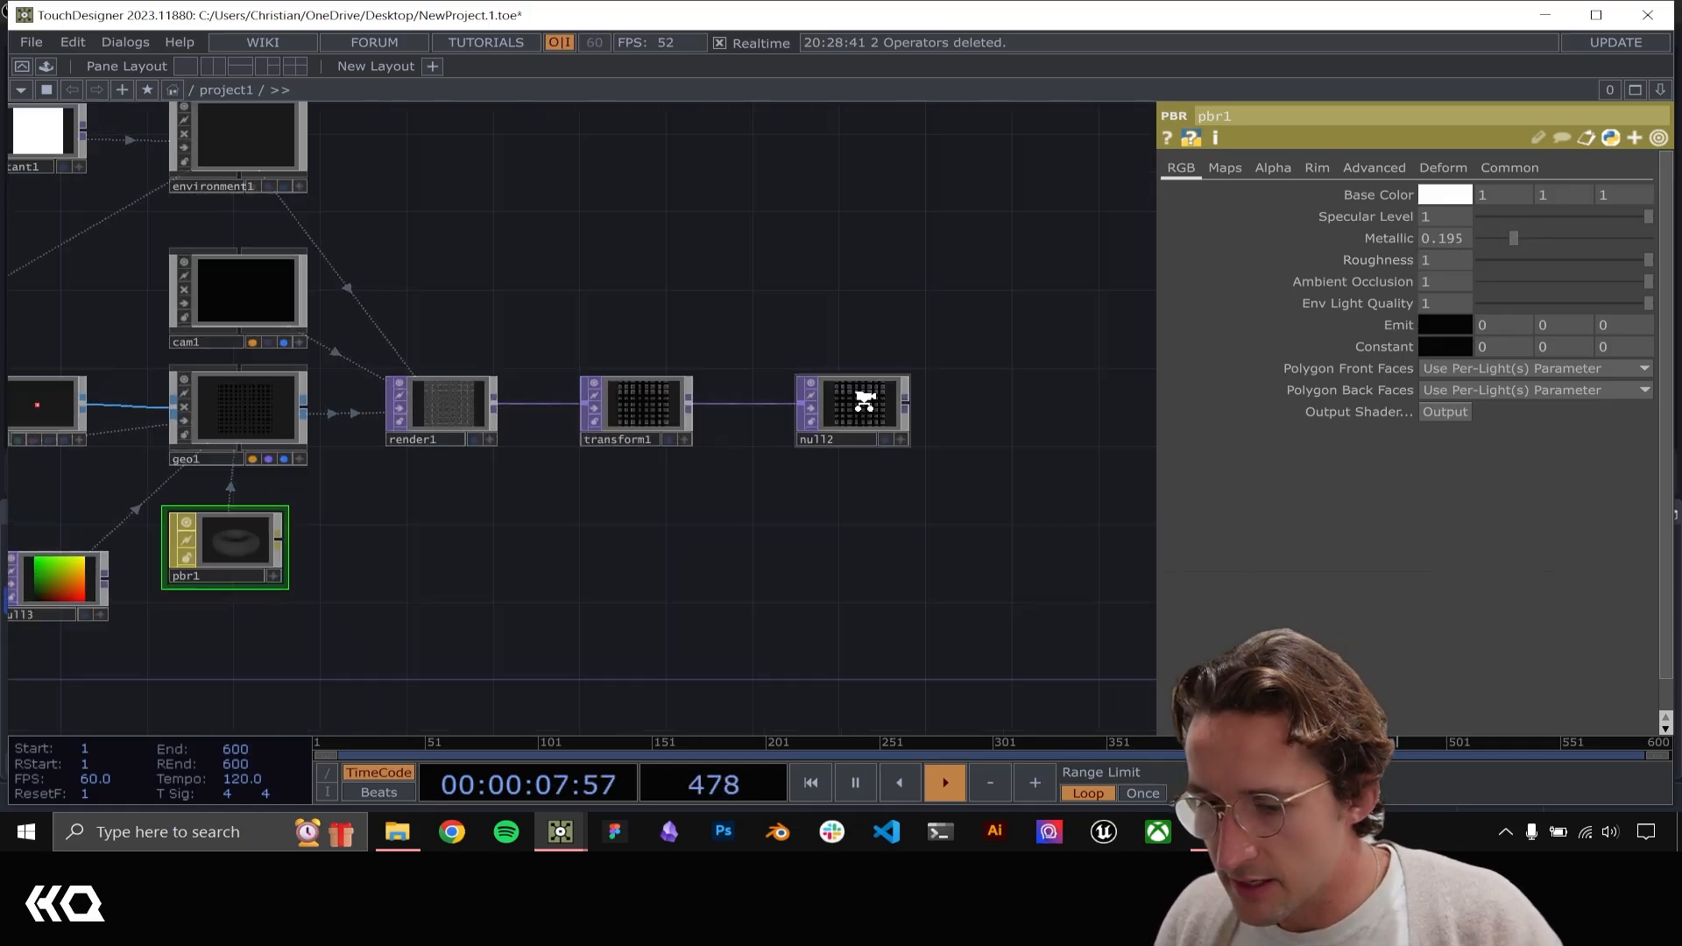
drag(1528, 242, 1610, 263)
scroll(757, 471, up, 3)
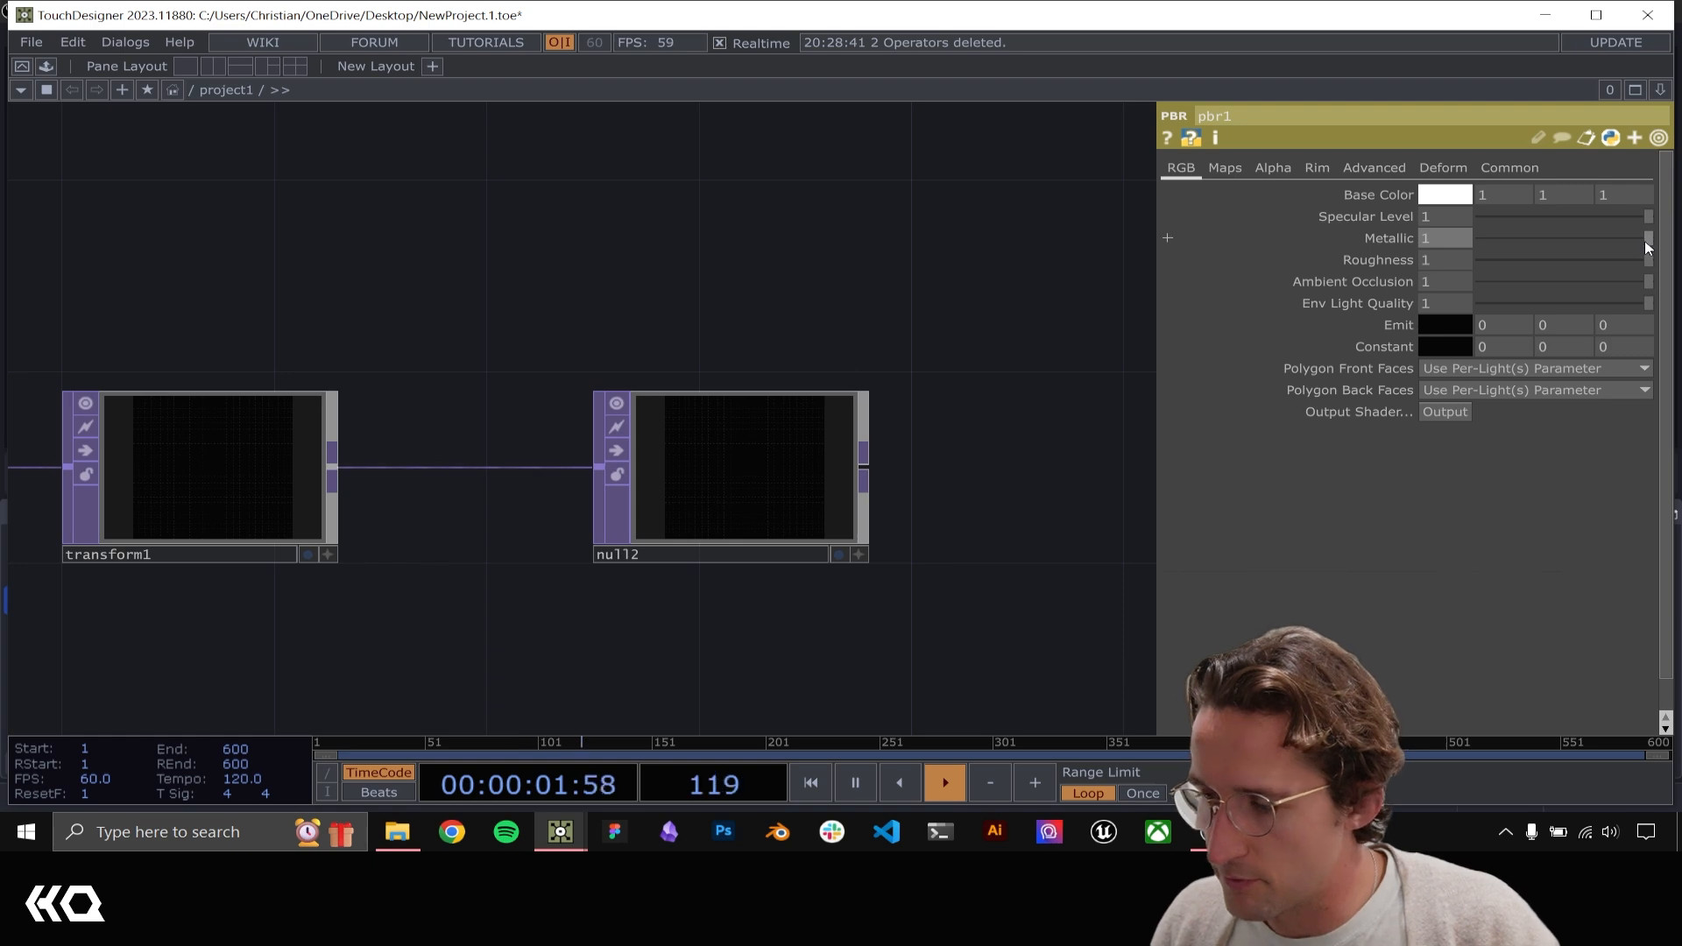
drag(1645, 245, 1525, 249)
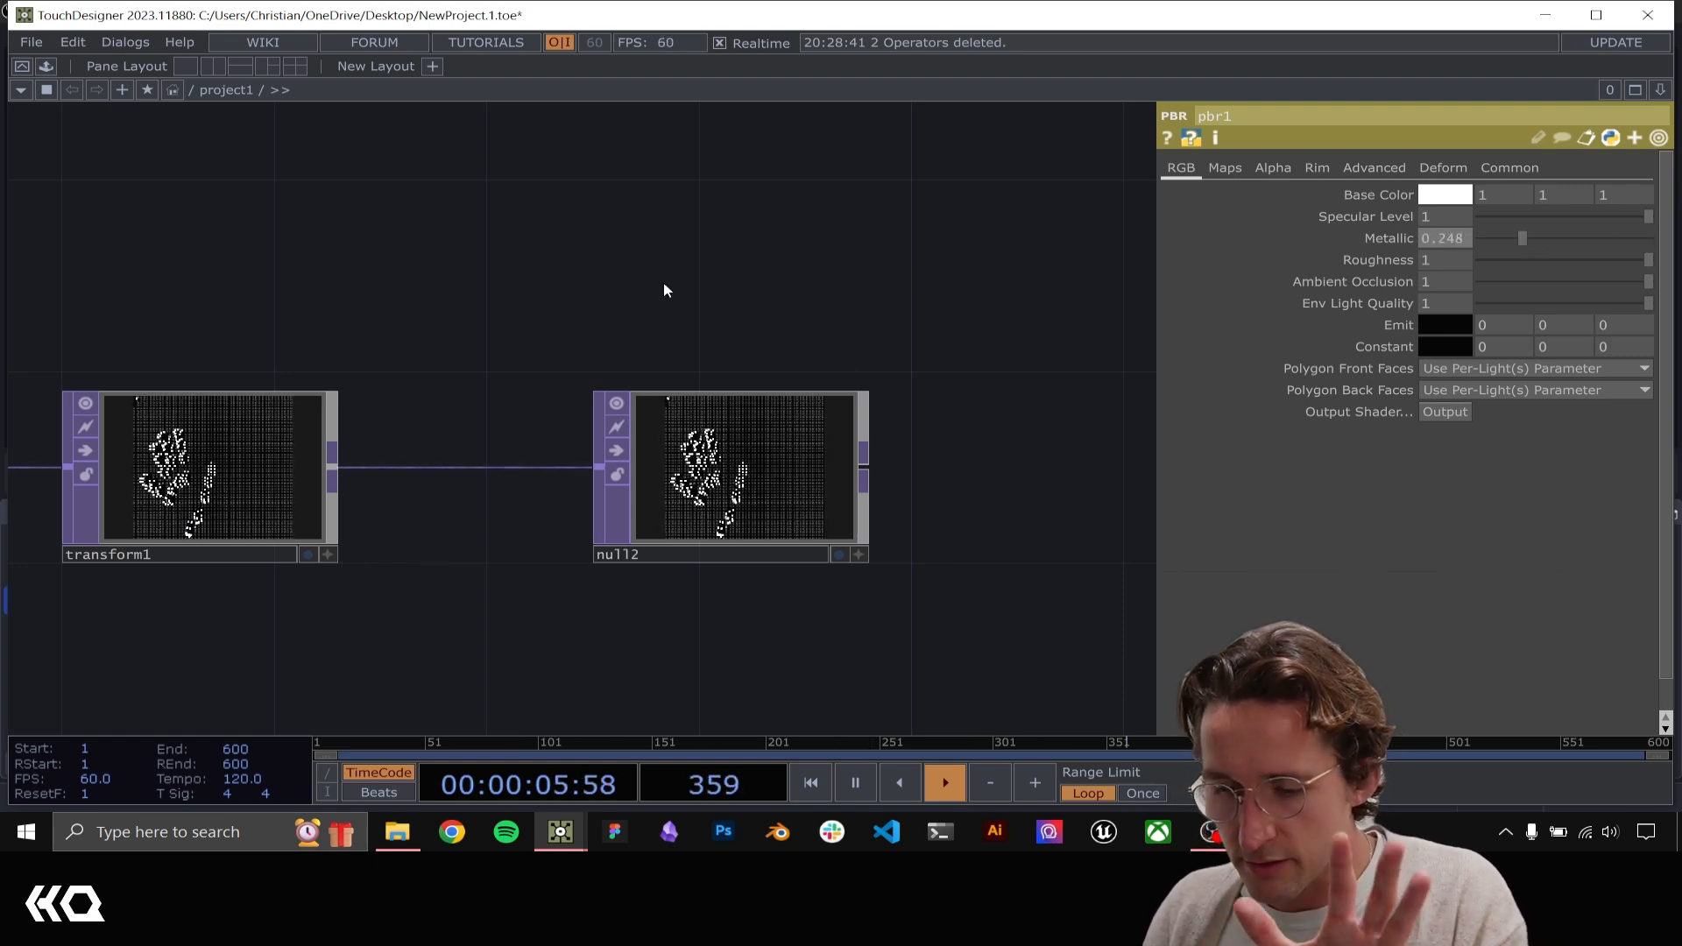
Space null2 away from transform1 and insert a Bloom TOP on the connection between them
drag(701, 401, 1019, 401)
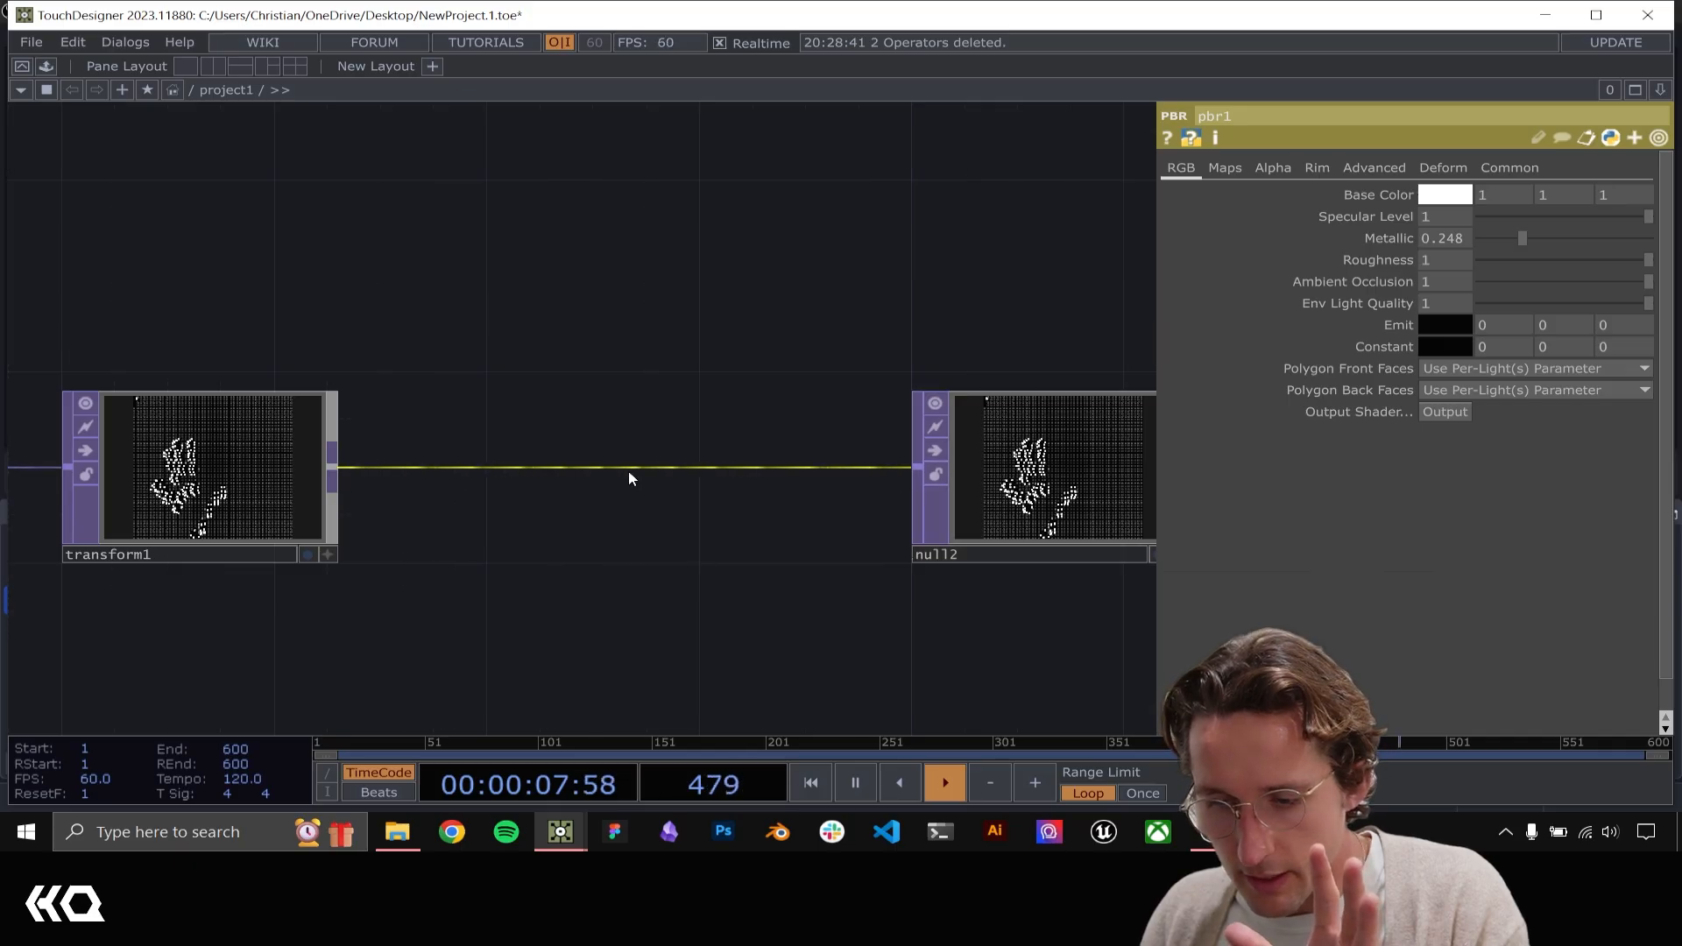
right_click(635, 466)
click(690, 449)
text(bloom)
key(Return)
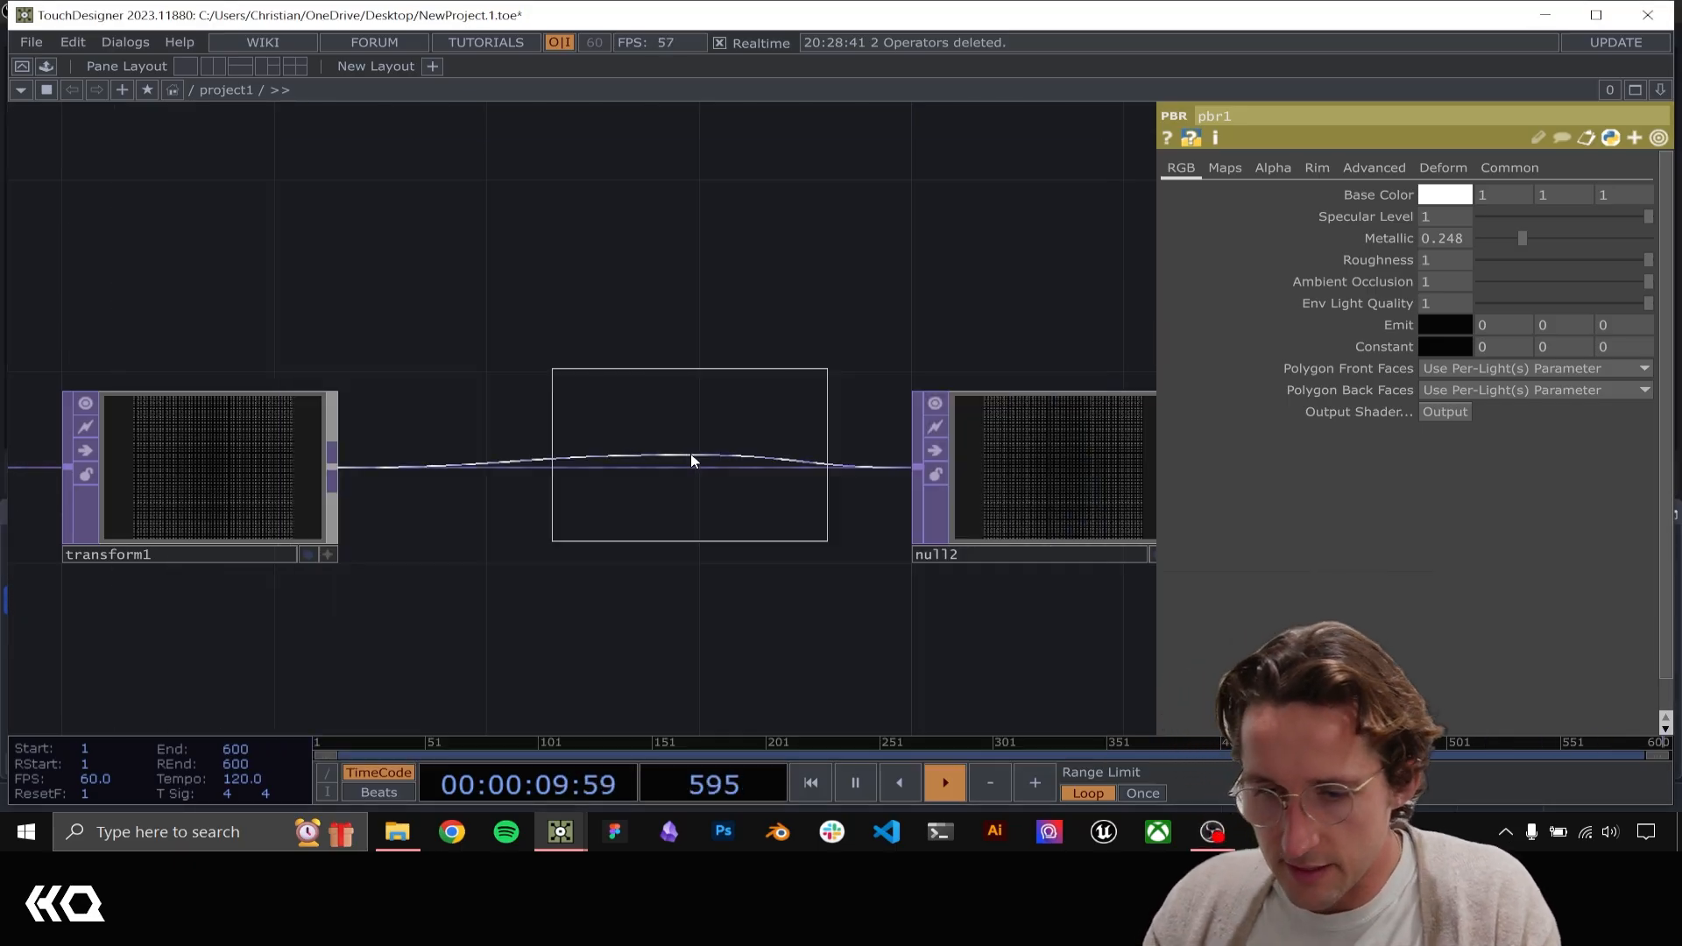
click(690, 455)
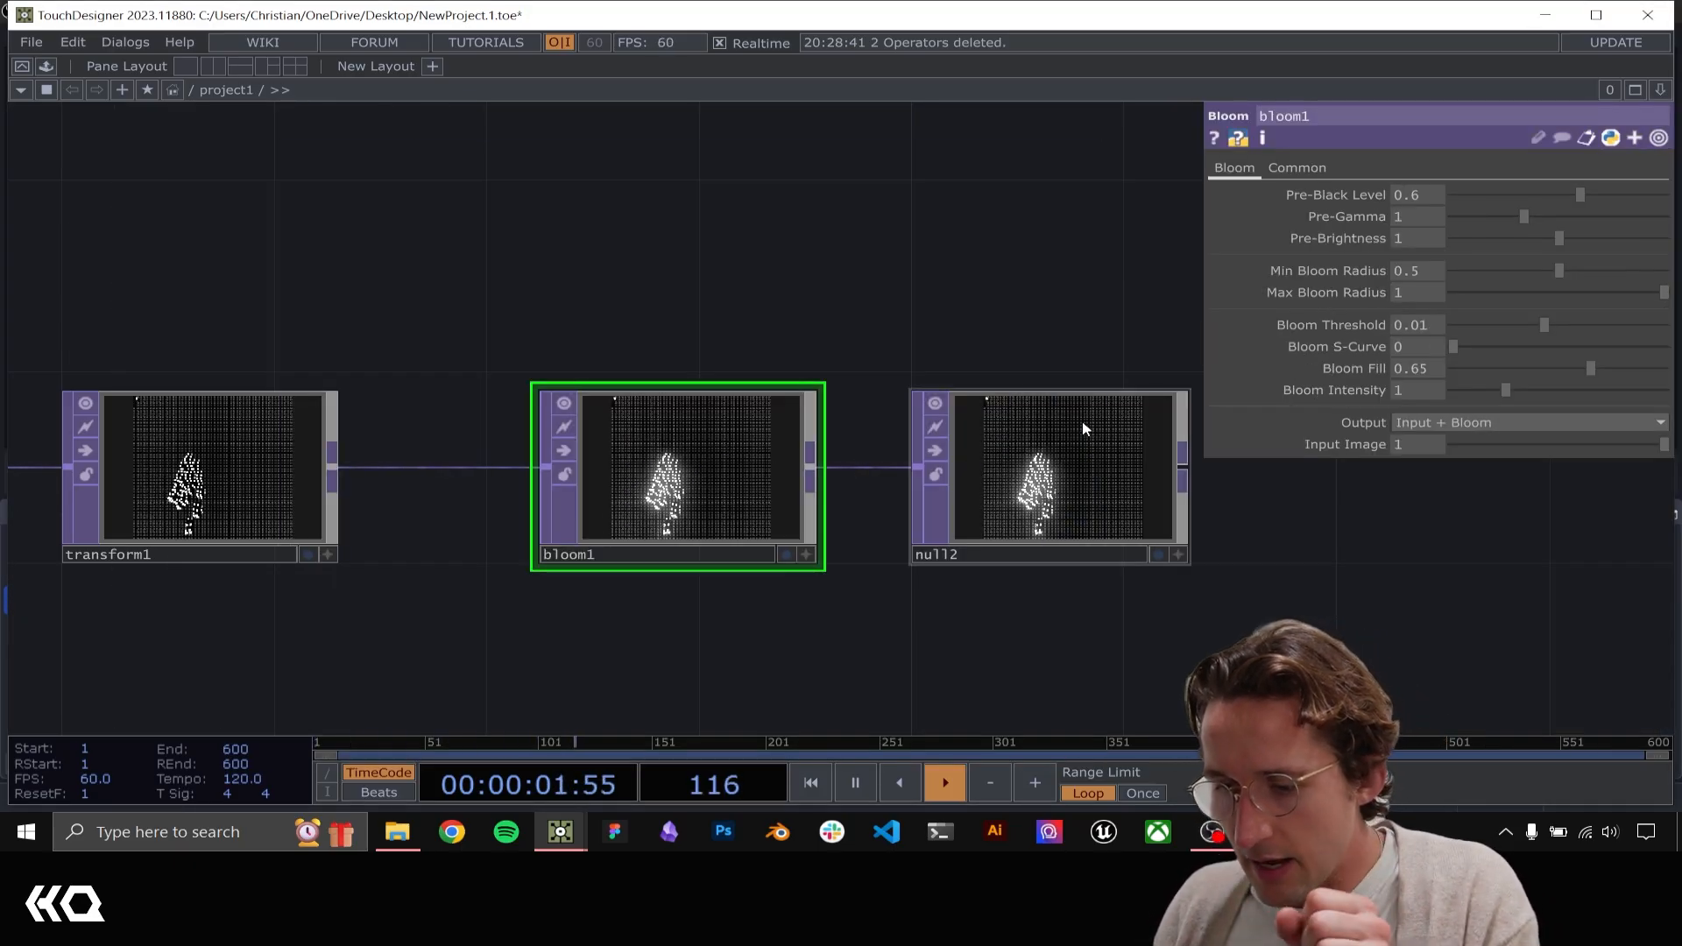
Examine the bloom glow on the hand-driven boxes in null2 and review the whole network from hand tracking to output
drag(904, 324, 688, 281)
scroll(754, 434, up, 5)
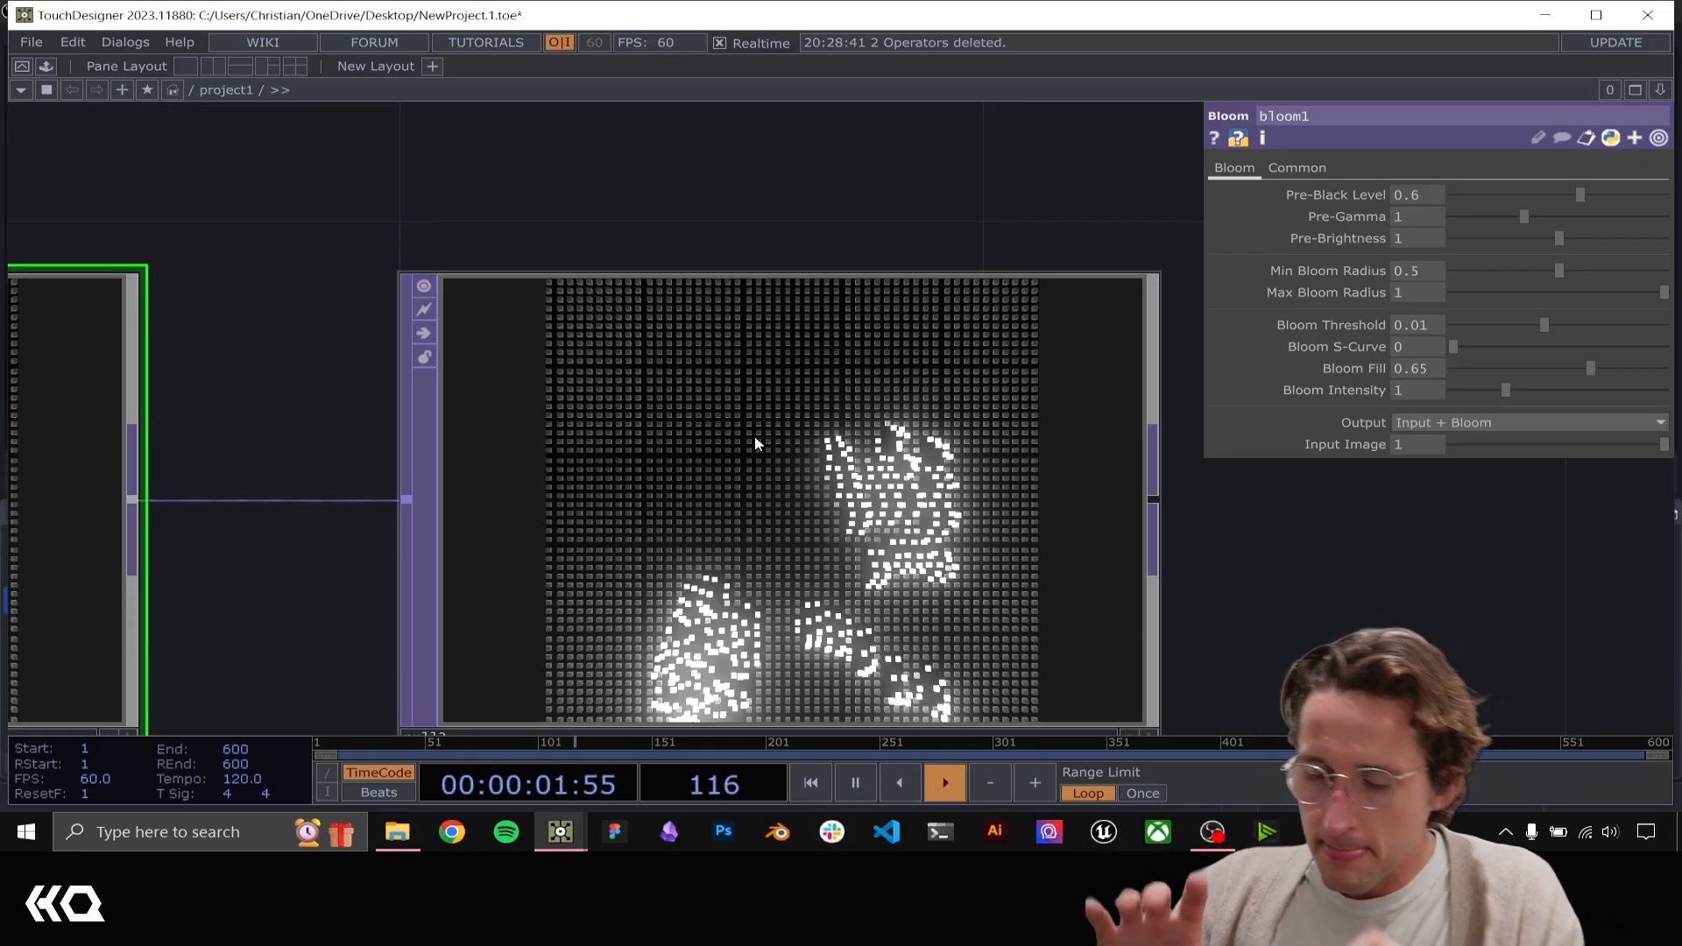
scroll(754, 436, down, 6)
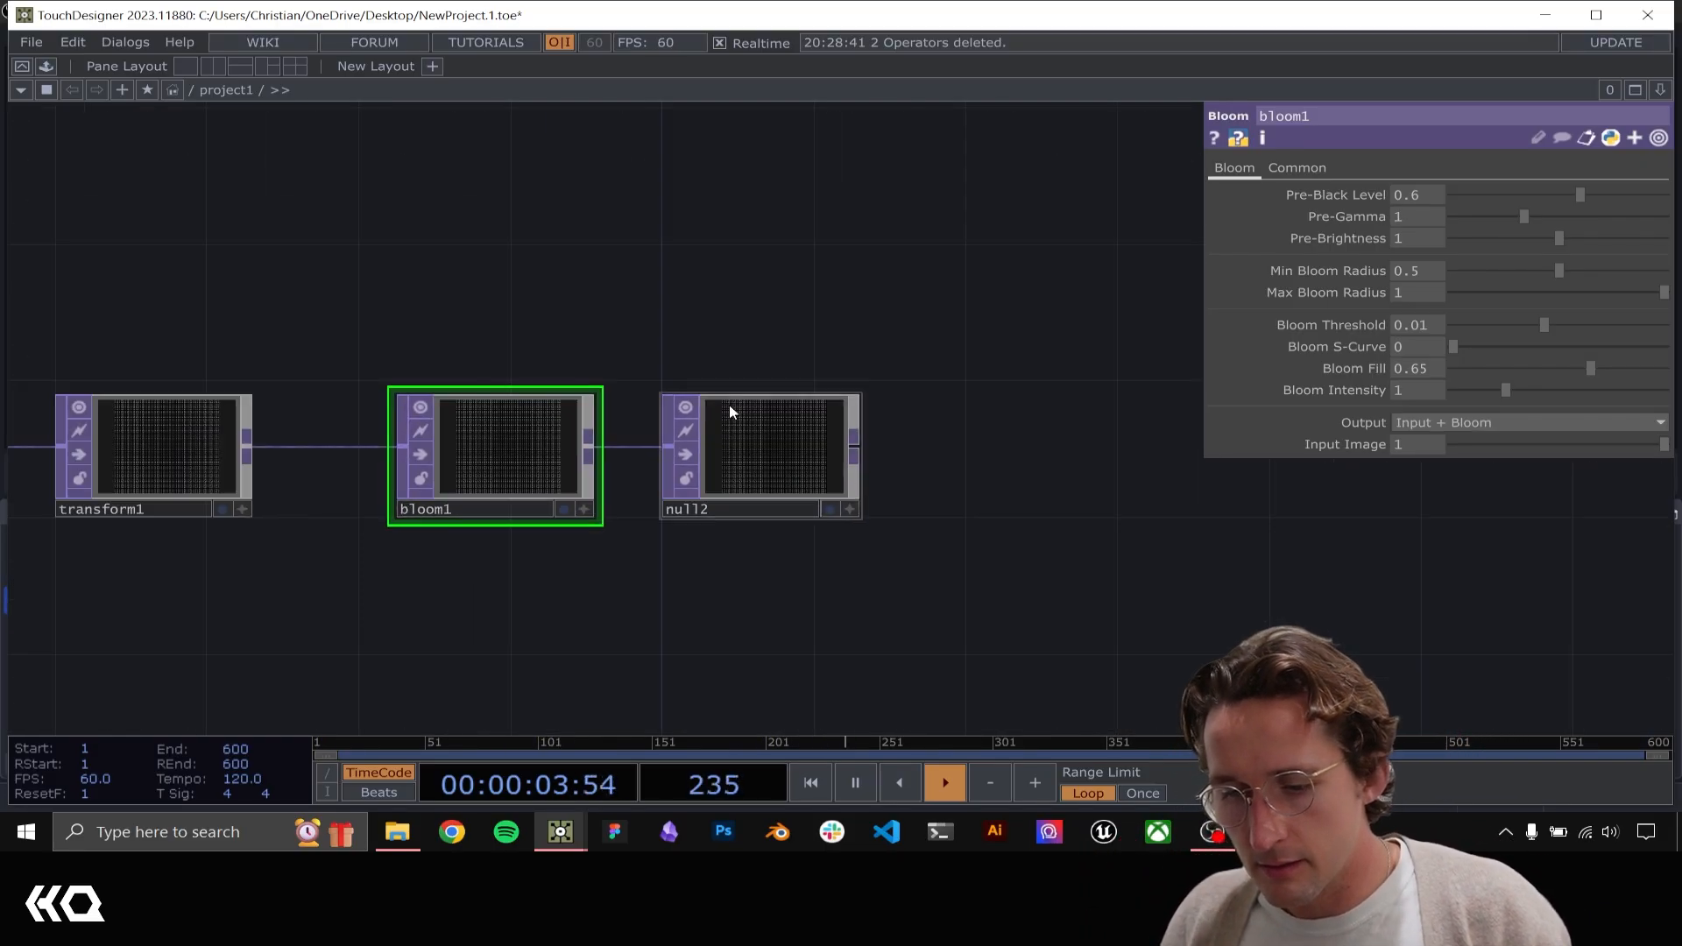
scroll(787, 303, down, 4)
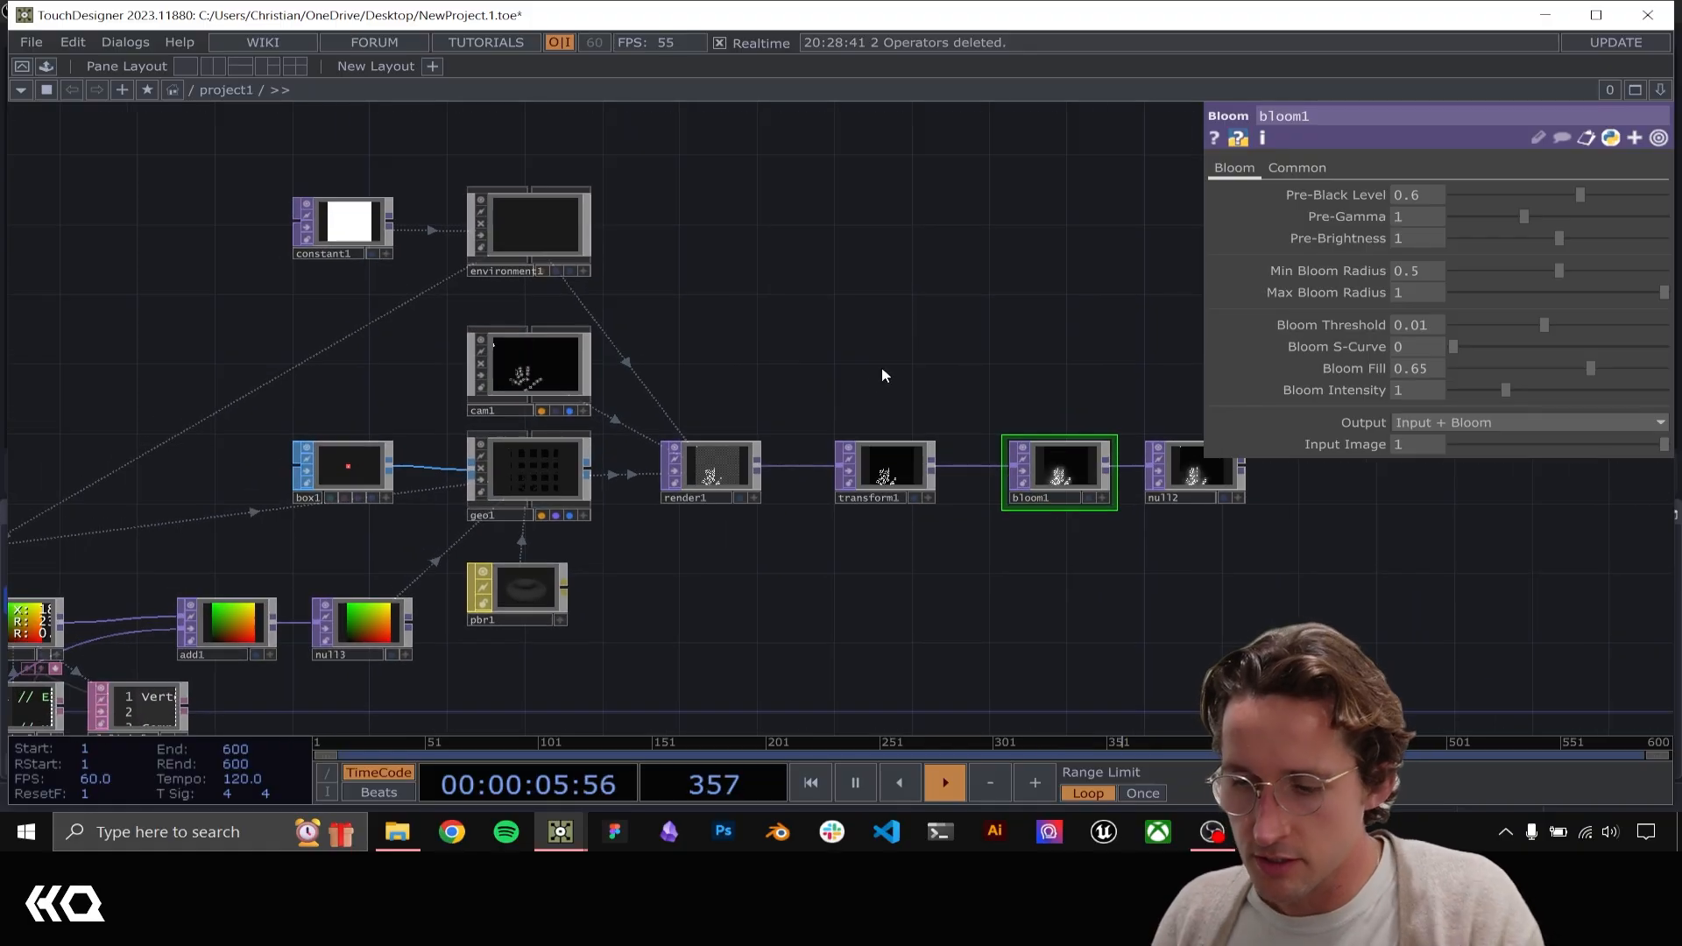
scroll(815, 521, up, 5)
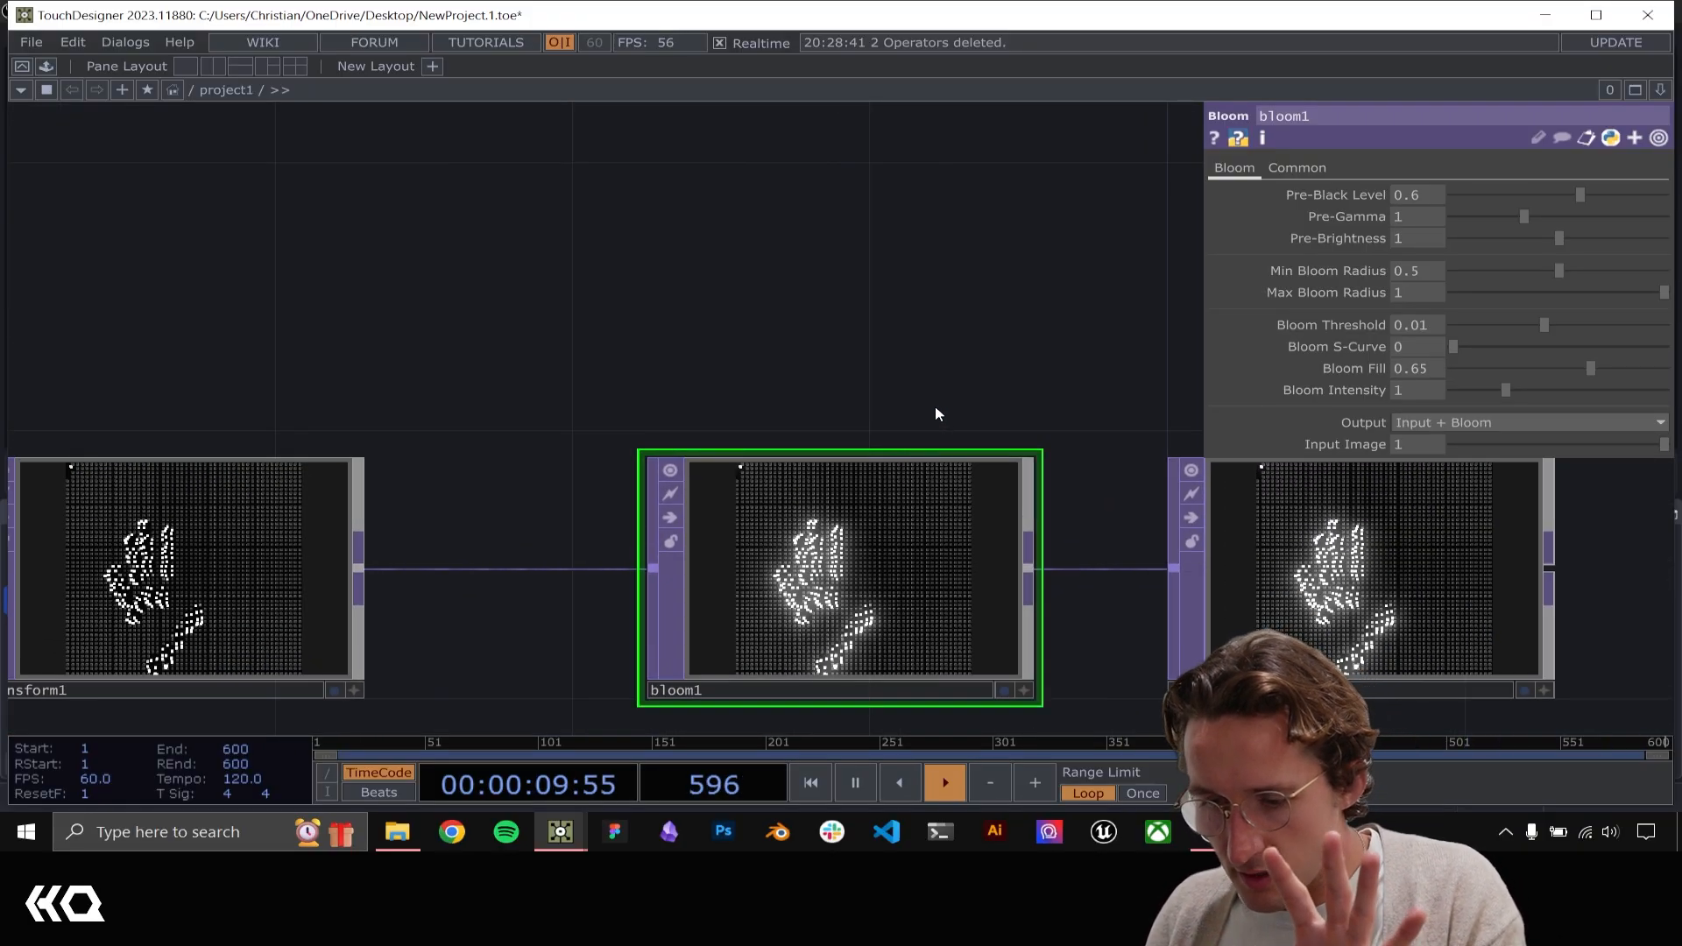
scroll(934, 405, down, 1)
scroll(916, 375, down, 3)
drag(718, 353, 451, 315)
scroll(631, 338, down, 4)
drag(803, 282, 1330, 309)
scroll(495, 359, down, 4)
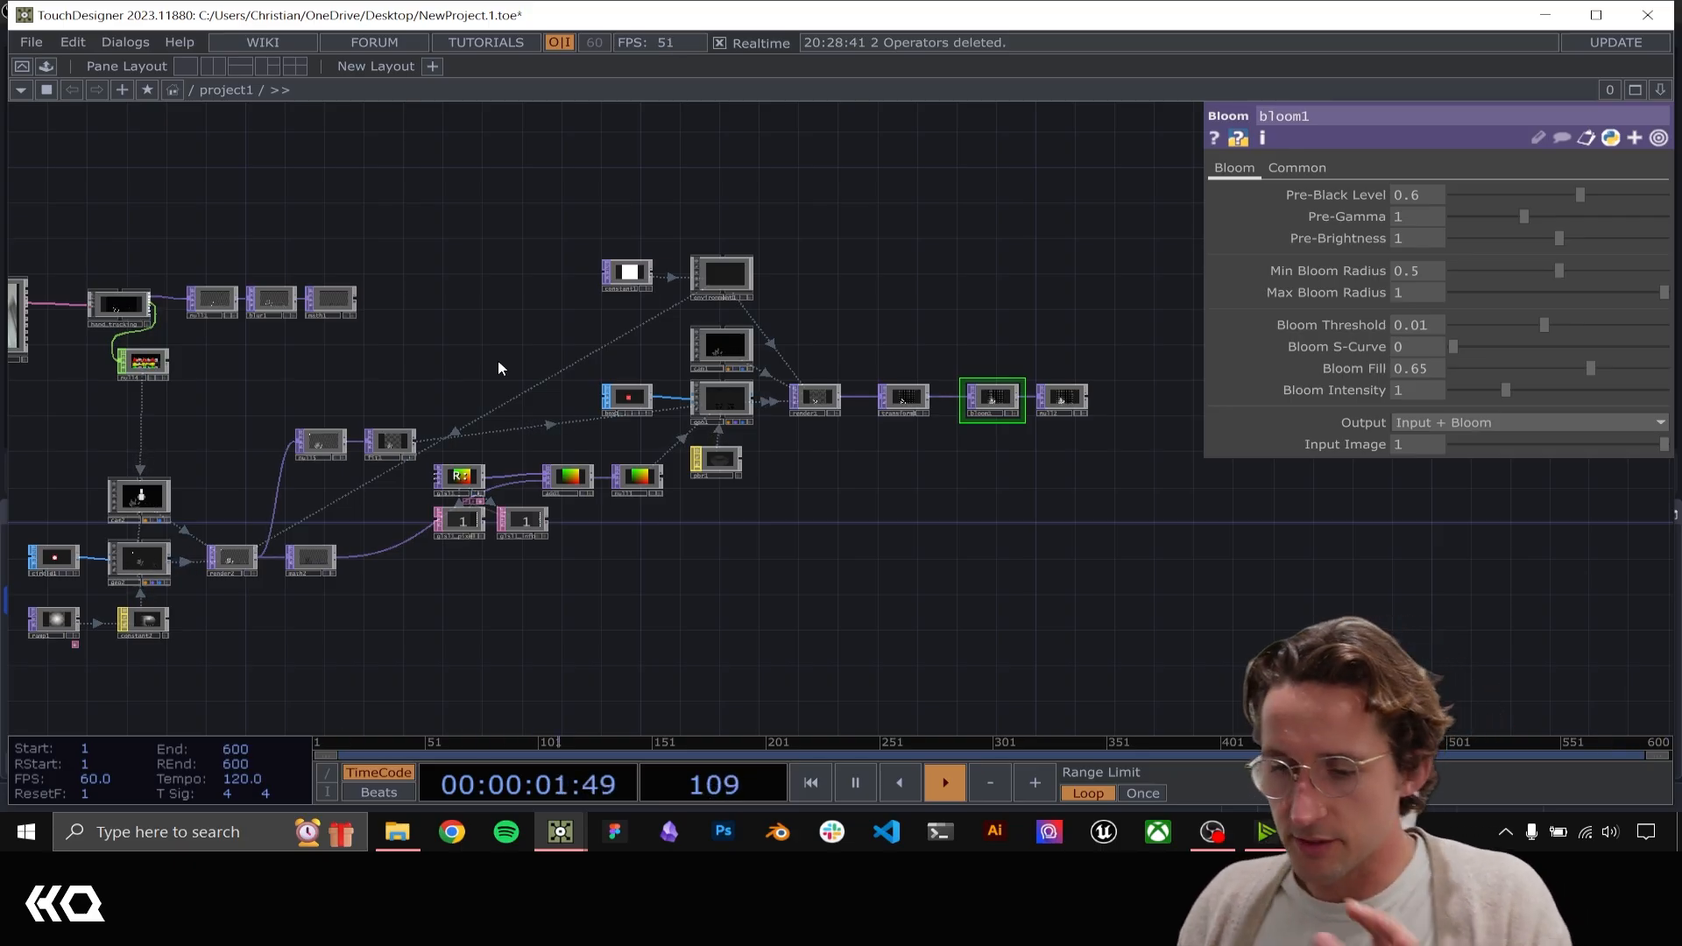
scroll(1033, 424, up, 5)
drag(1006, 245, 762, 276)
scroll(762, 277, up, 4)
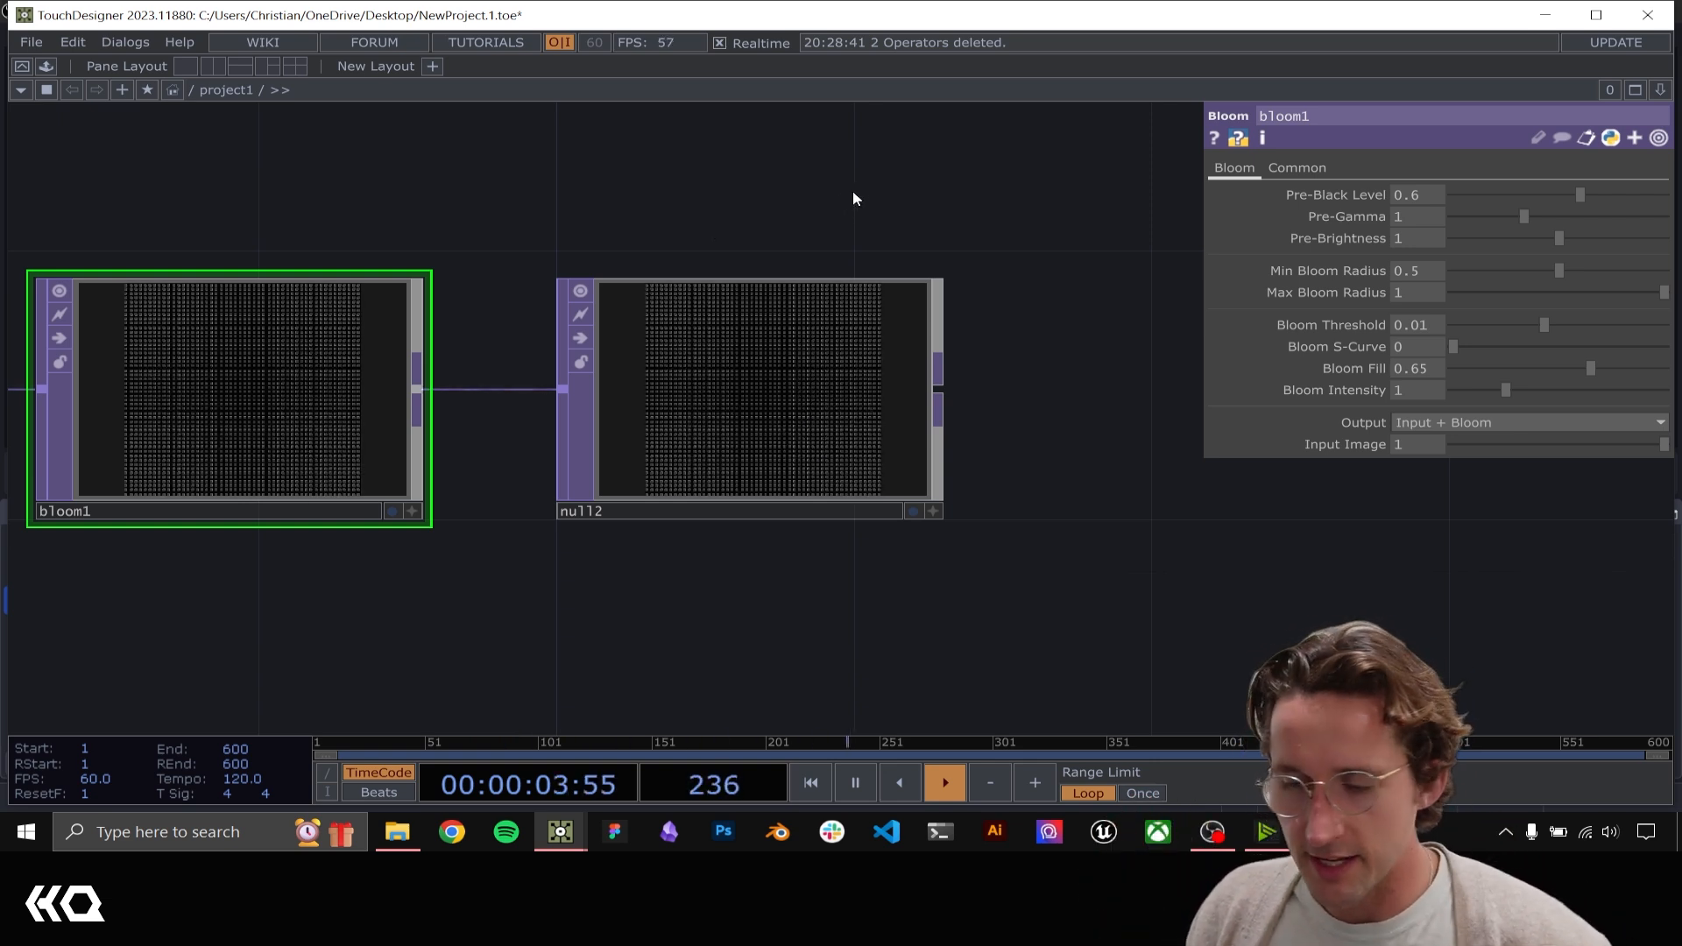
scroll(915, 534, down, 5)
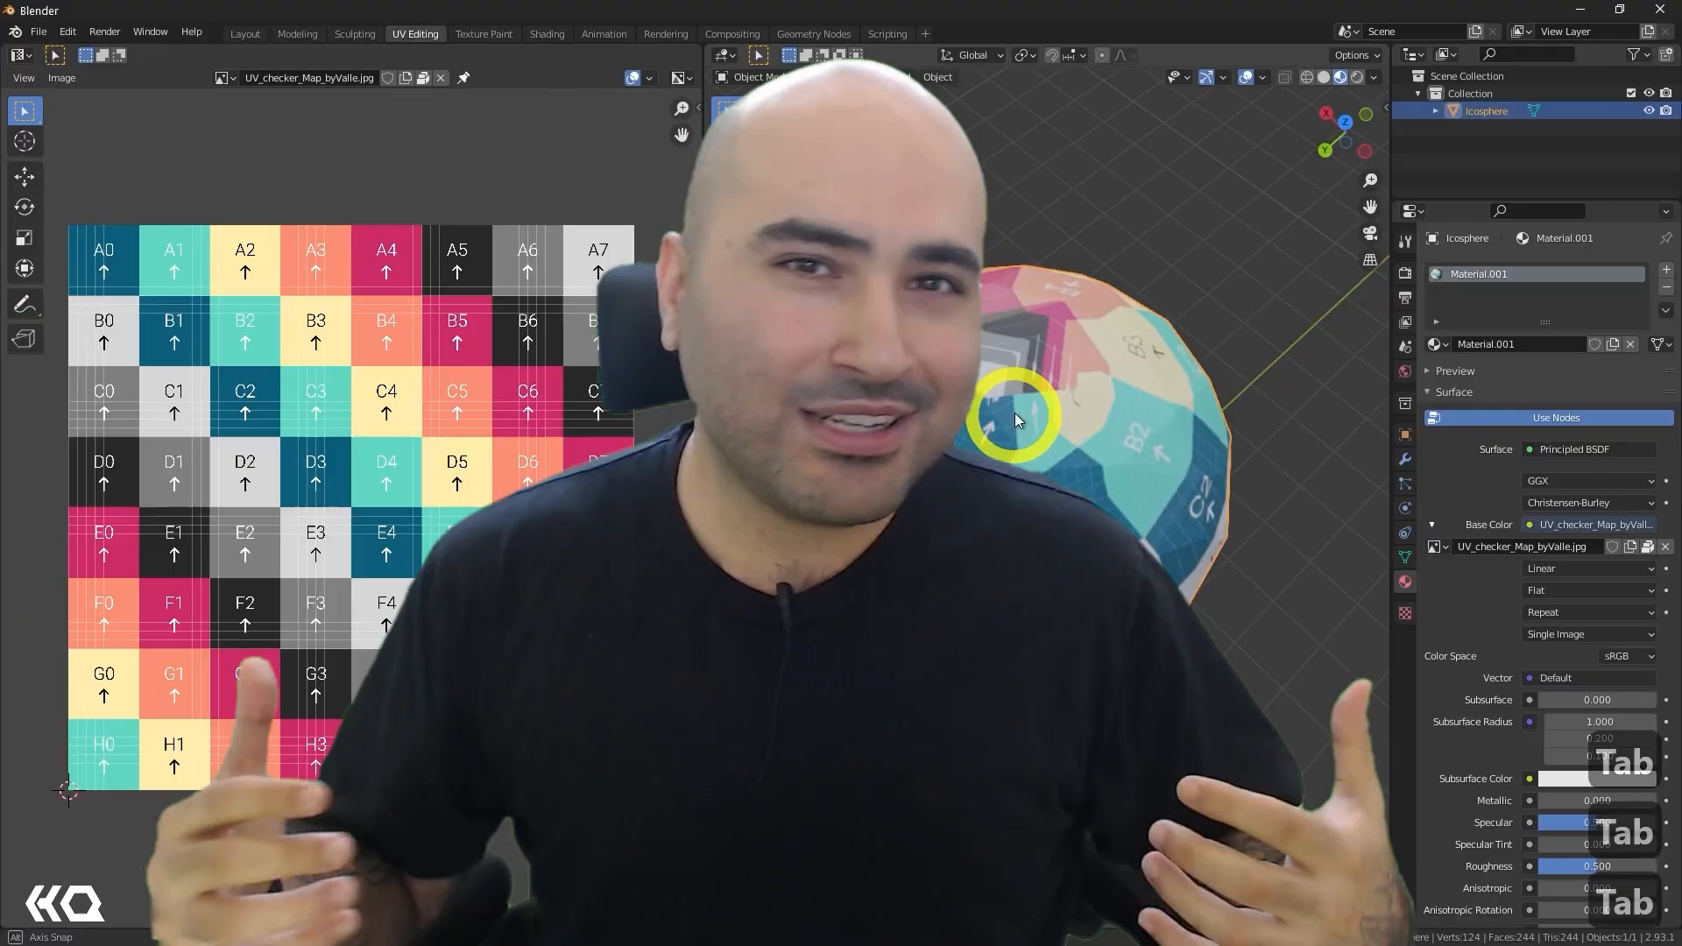
middle_drag(1014, 412, 1055, 319)
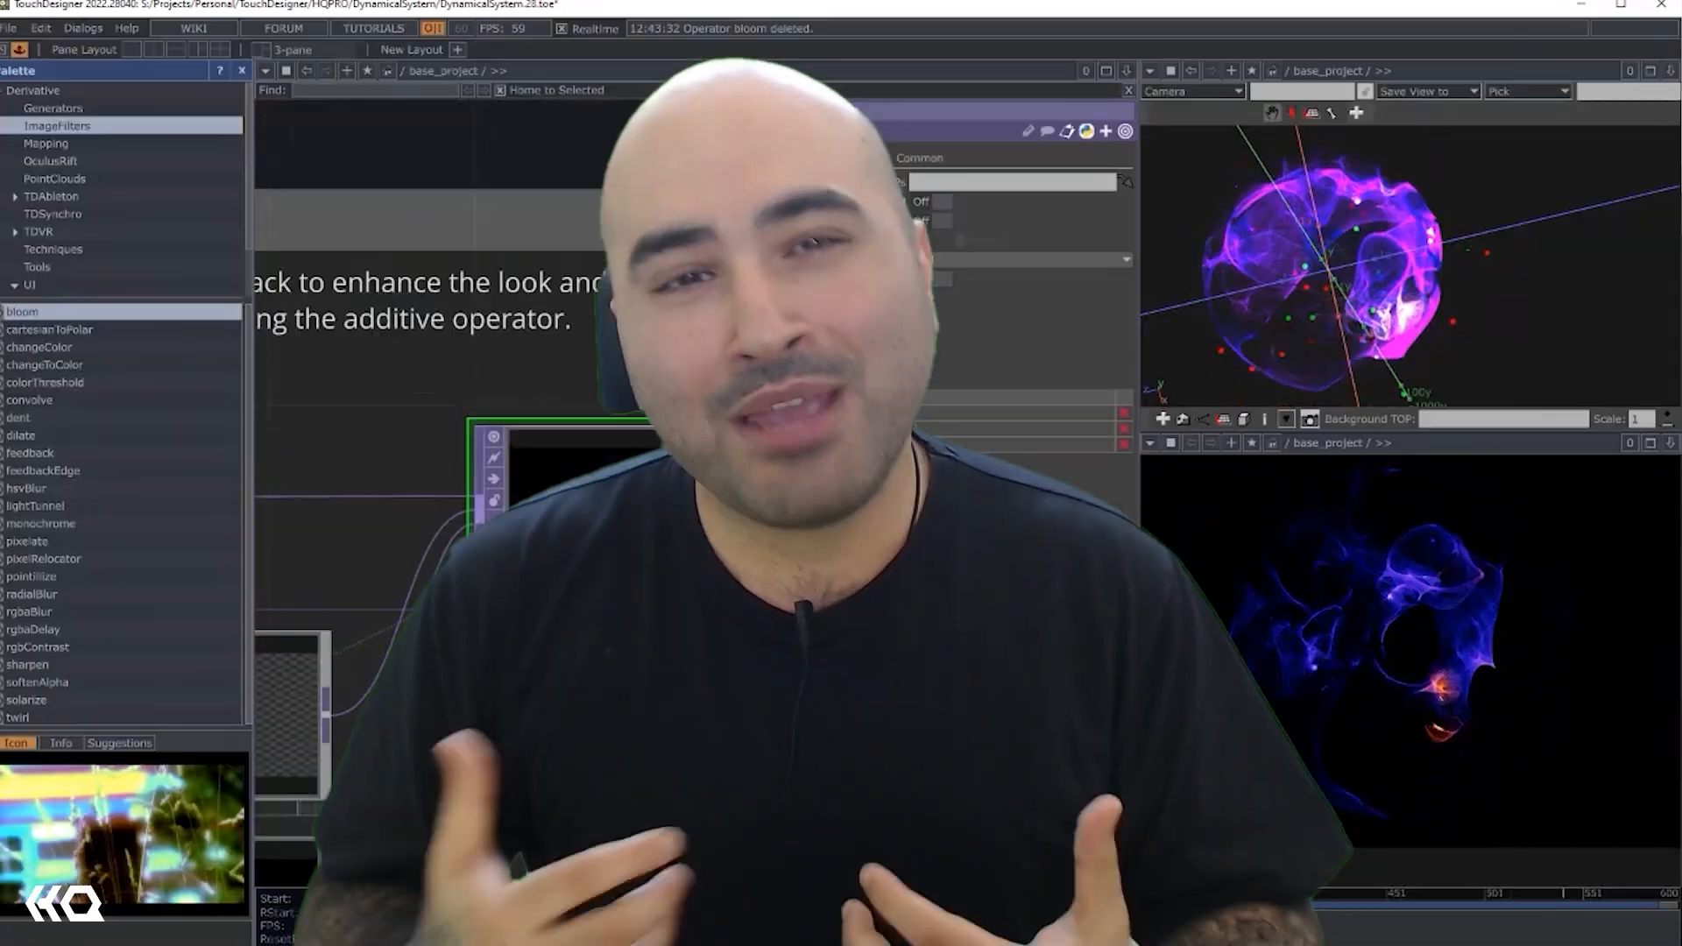
scroll(611, 635, up, 8)
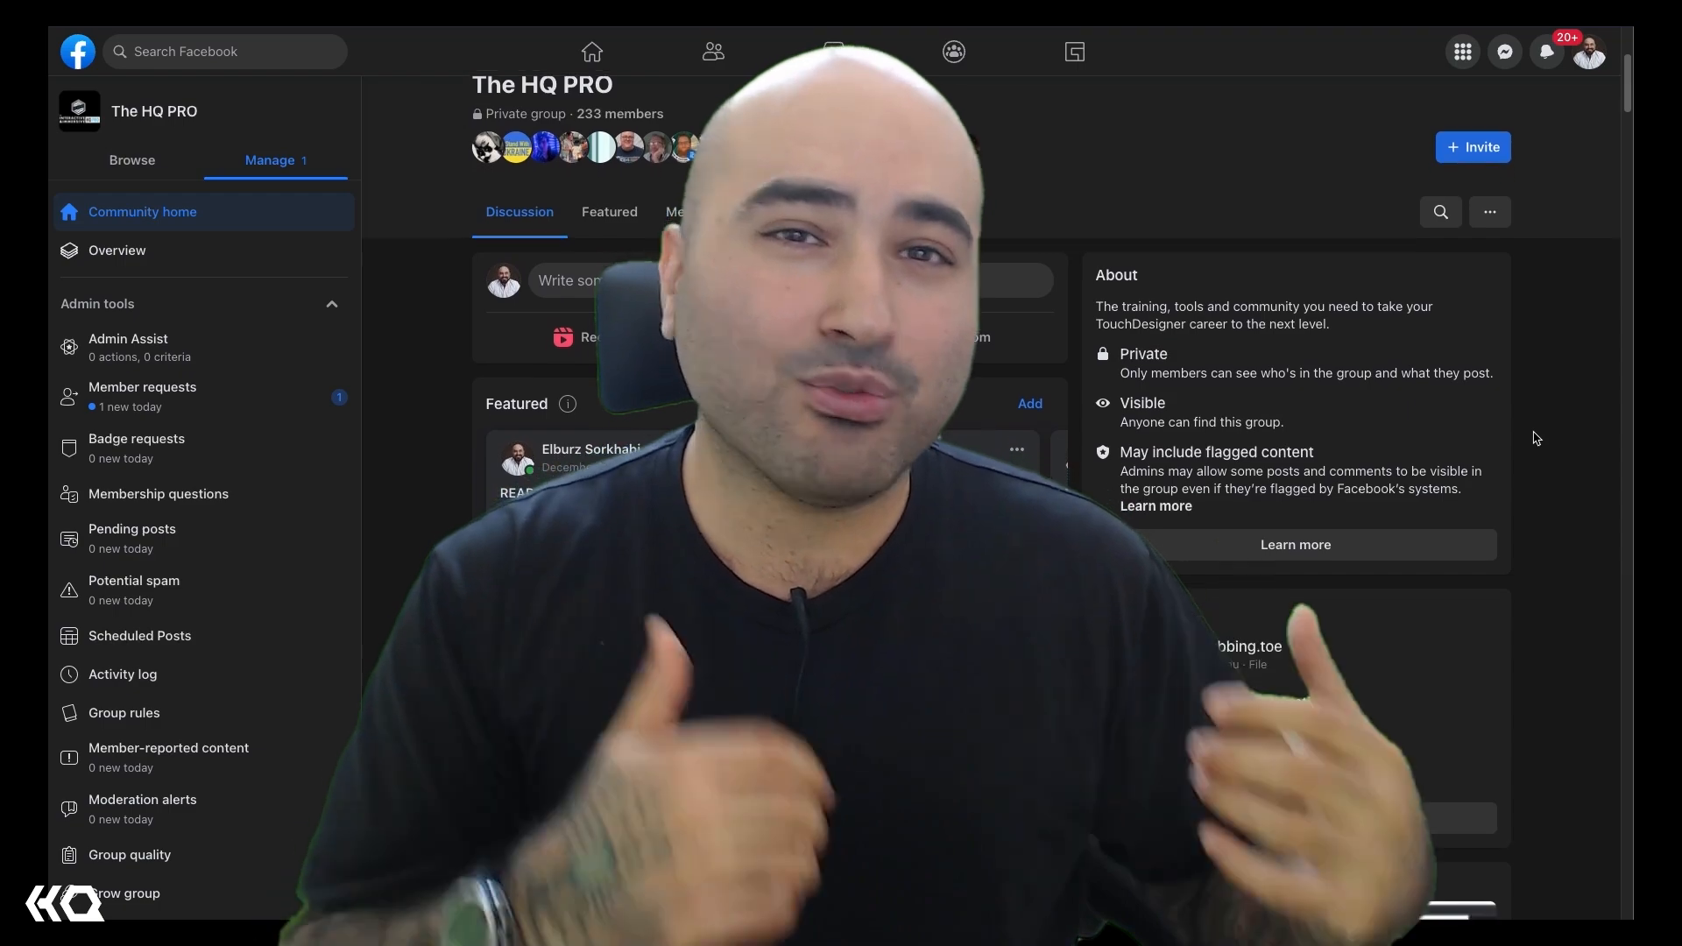
scroll(1535, 438, down, 3)
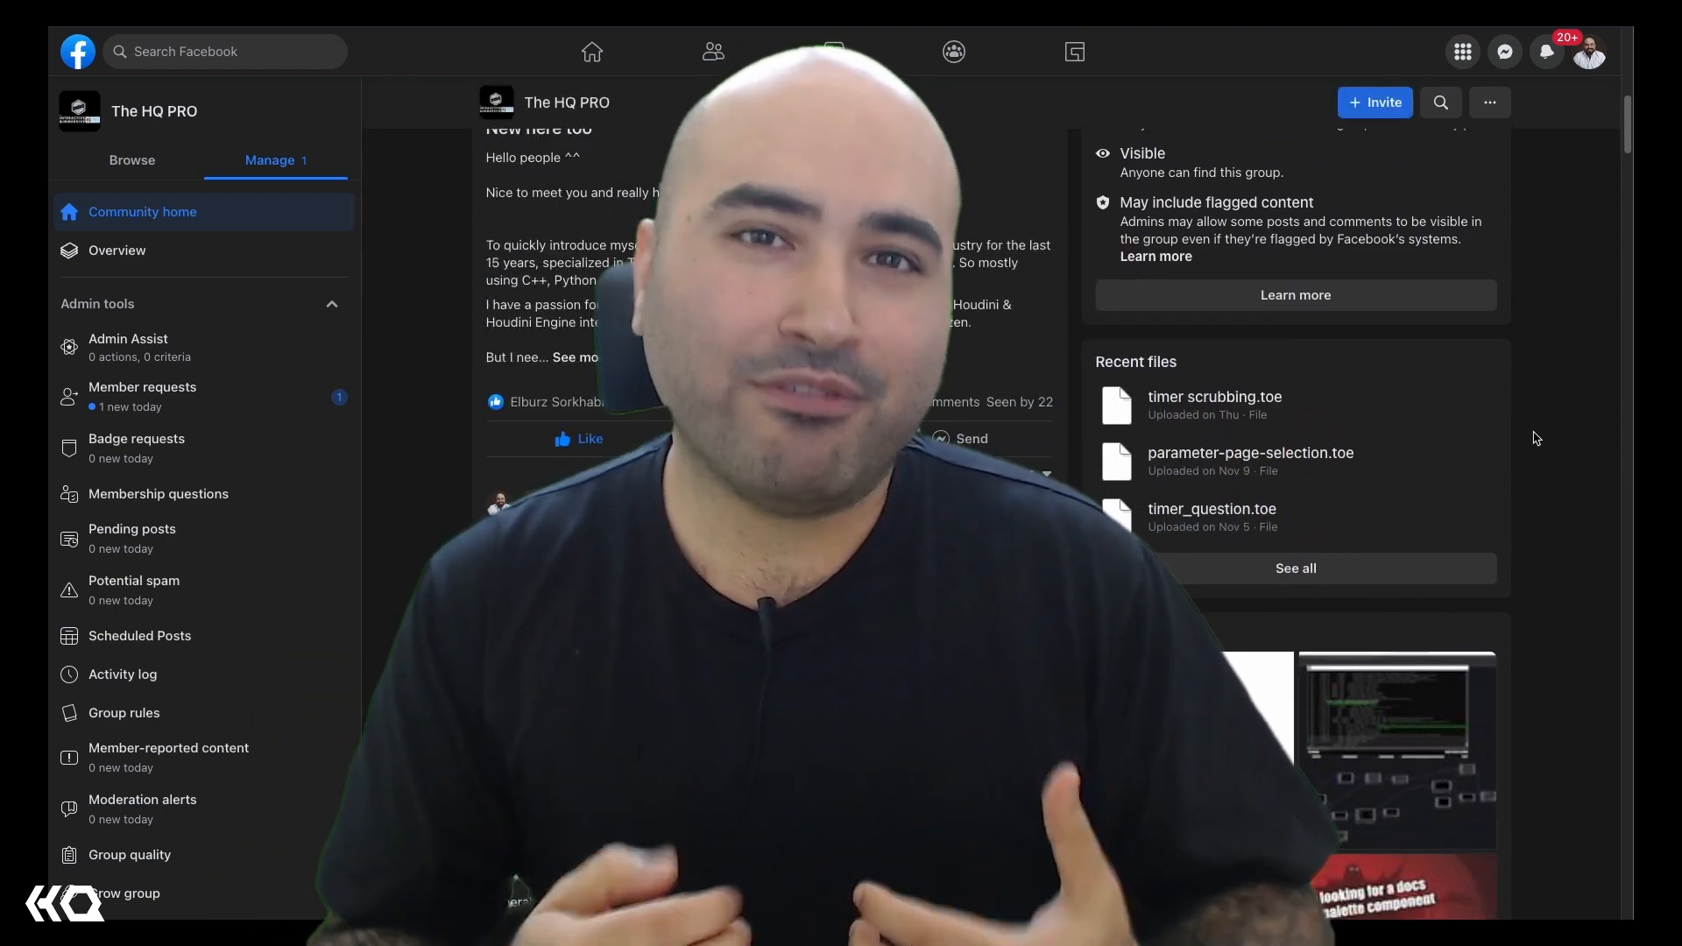
scroll(1537, 438, down, 3)
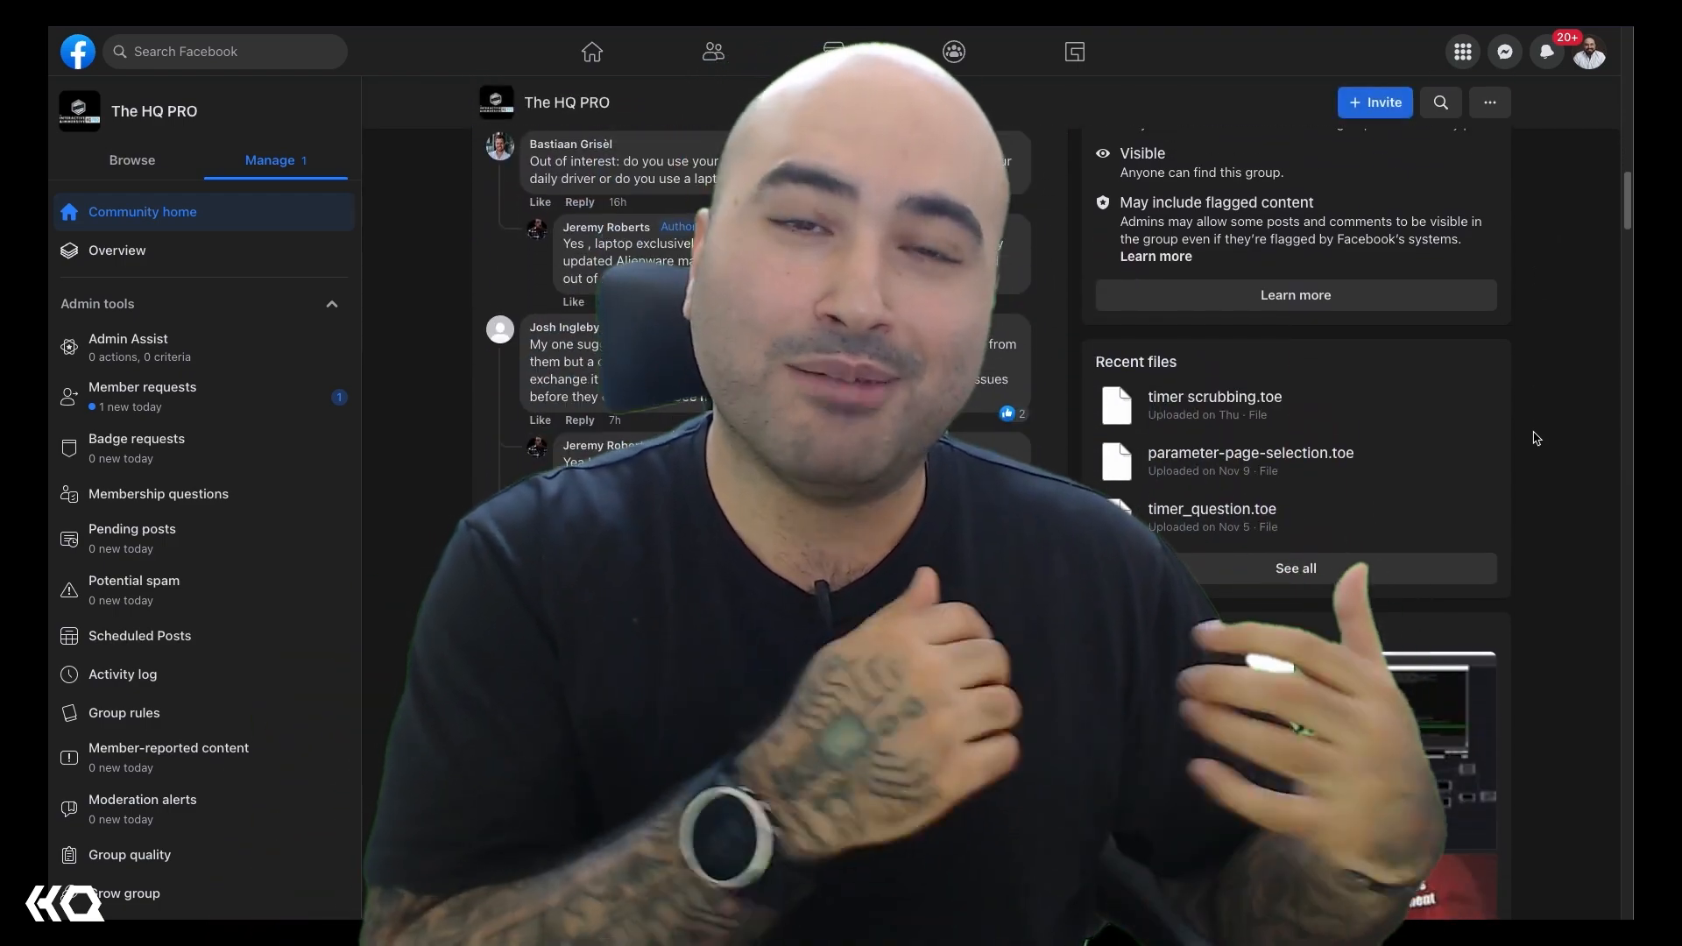
scroll(1537, 438, down, 6)
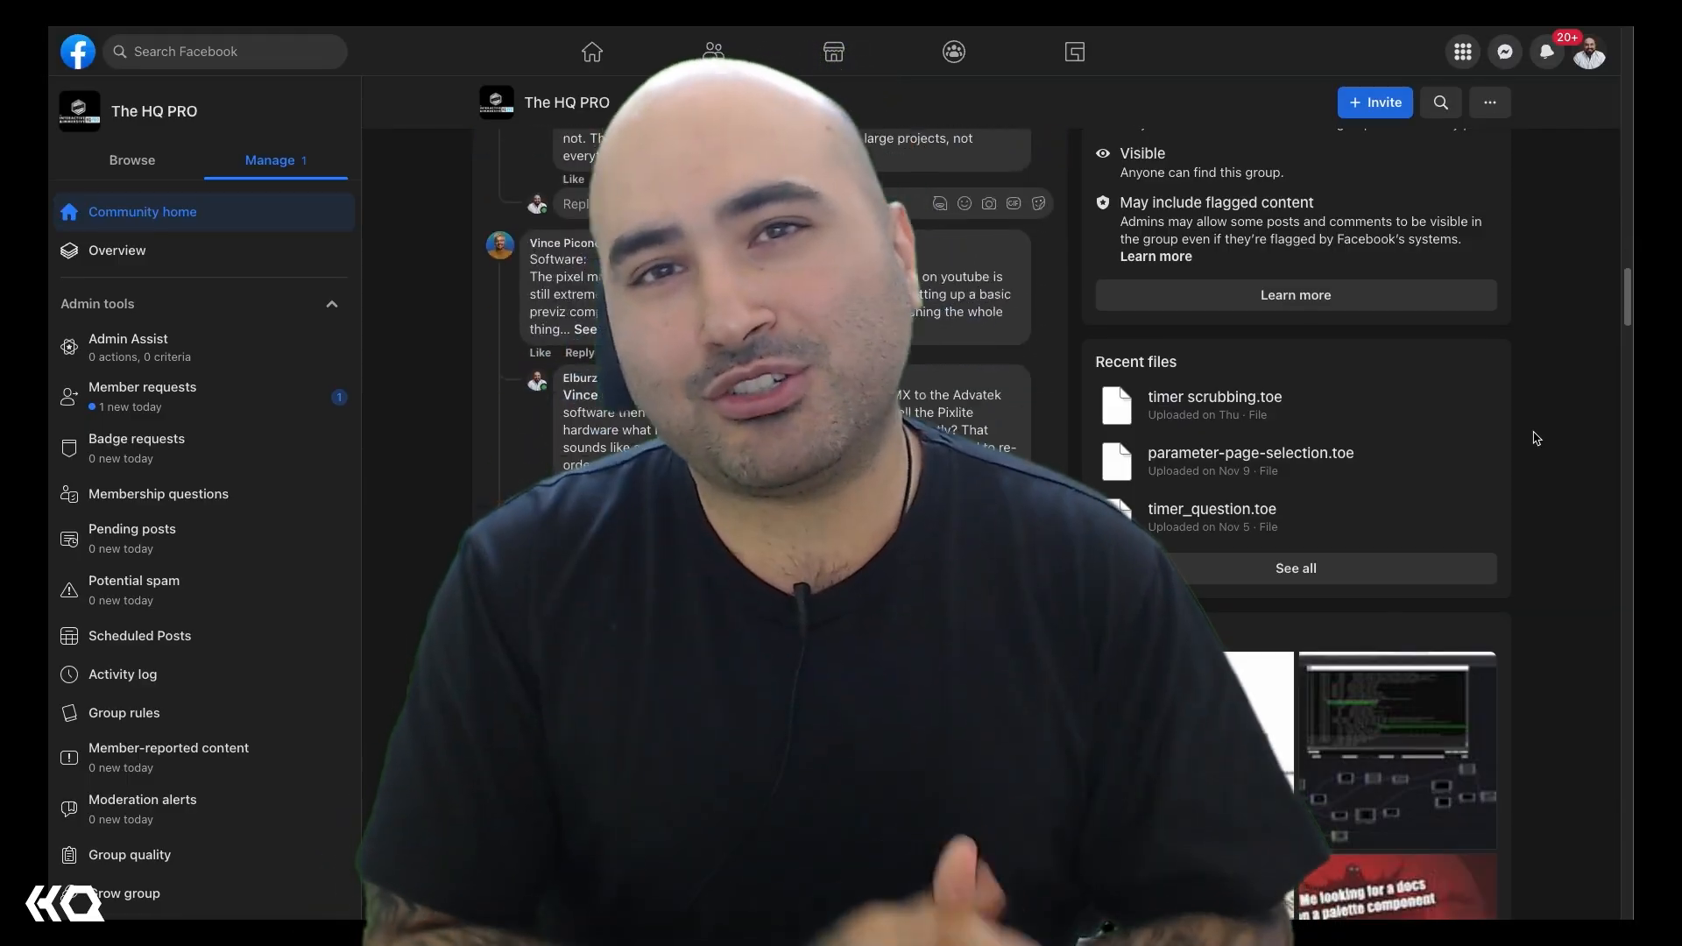
scroll(1534, 438, down, 3)
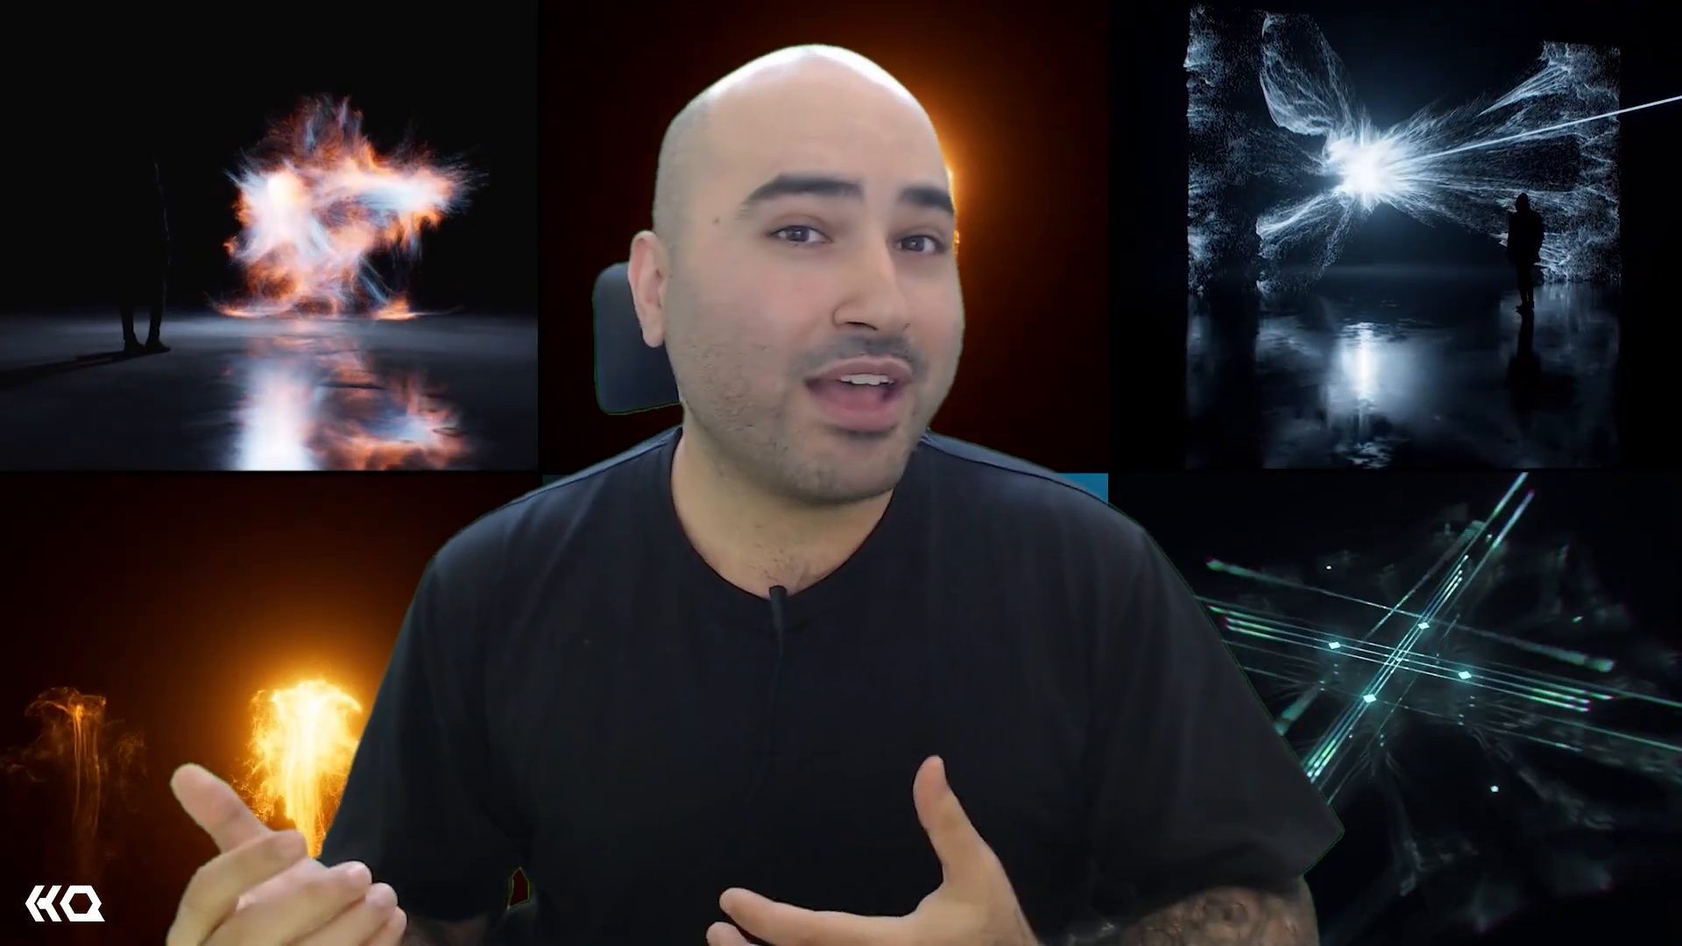